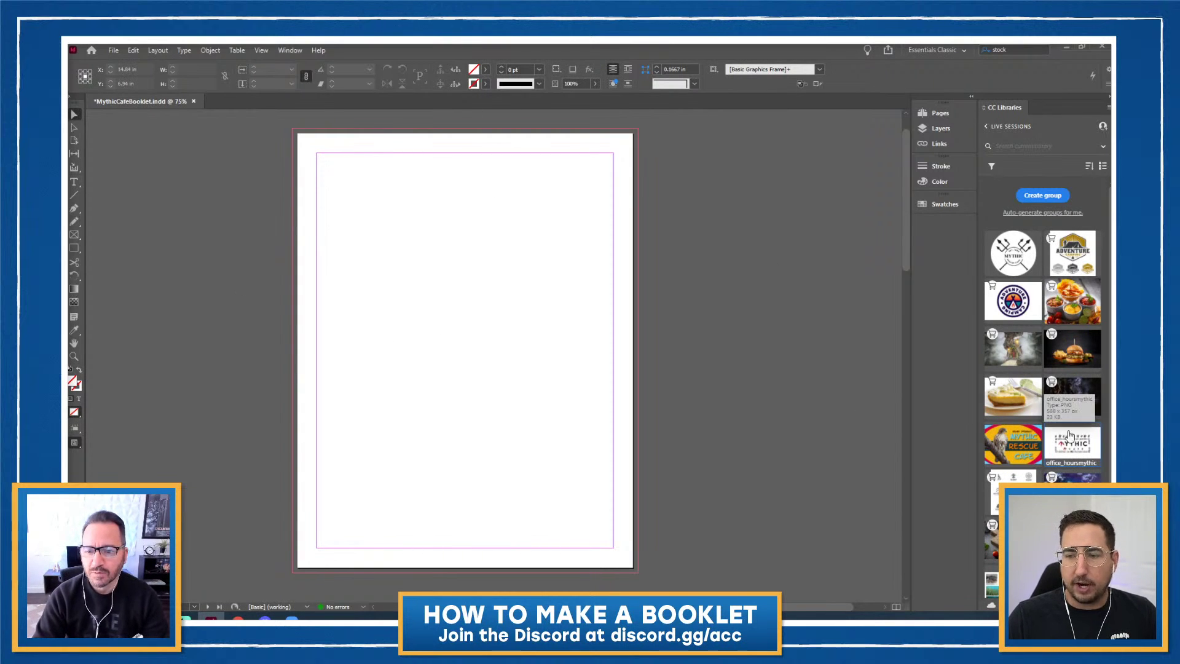
Place the office_hoursmythic logo from the library about 4.9 in wide and centre it near the top of the page
drag(1070, 447, 328, 183)
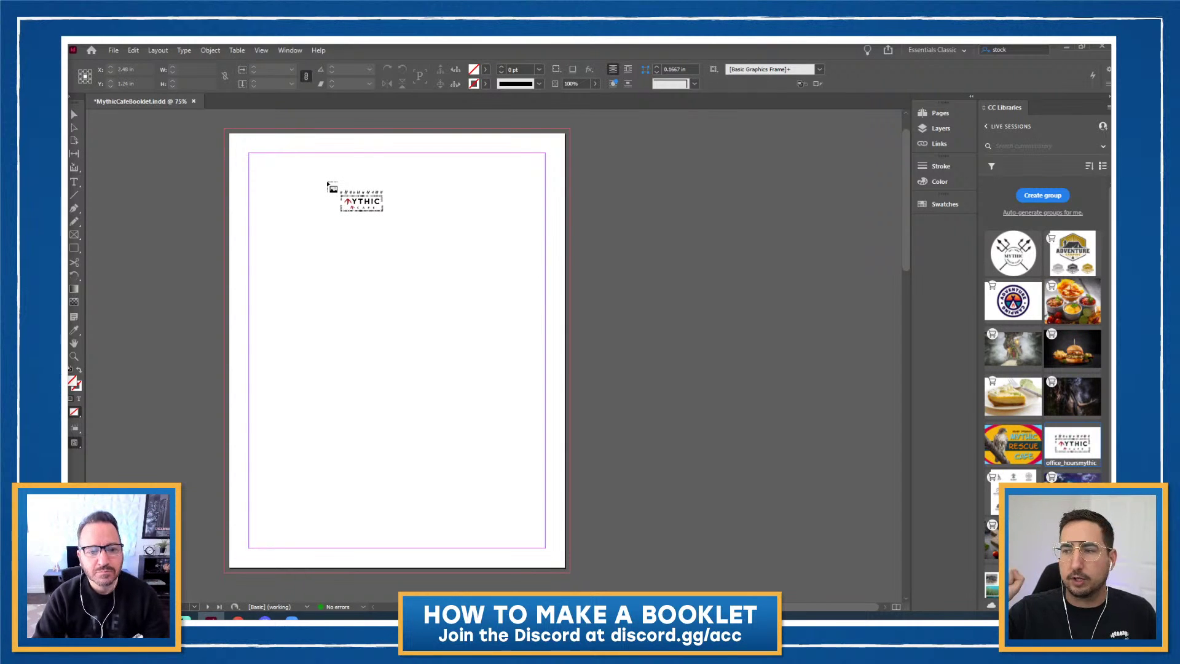
drag(328, 183, 328, 183)
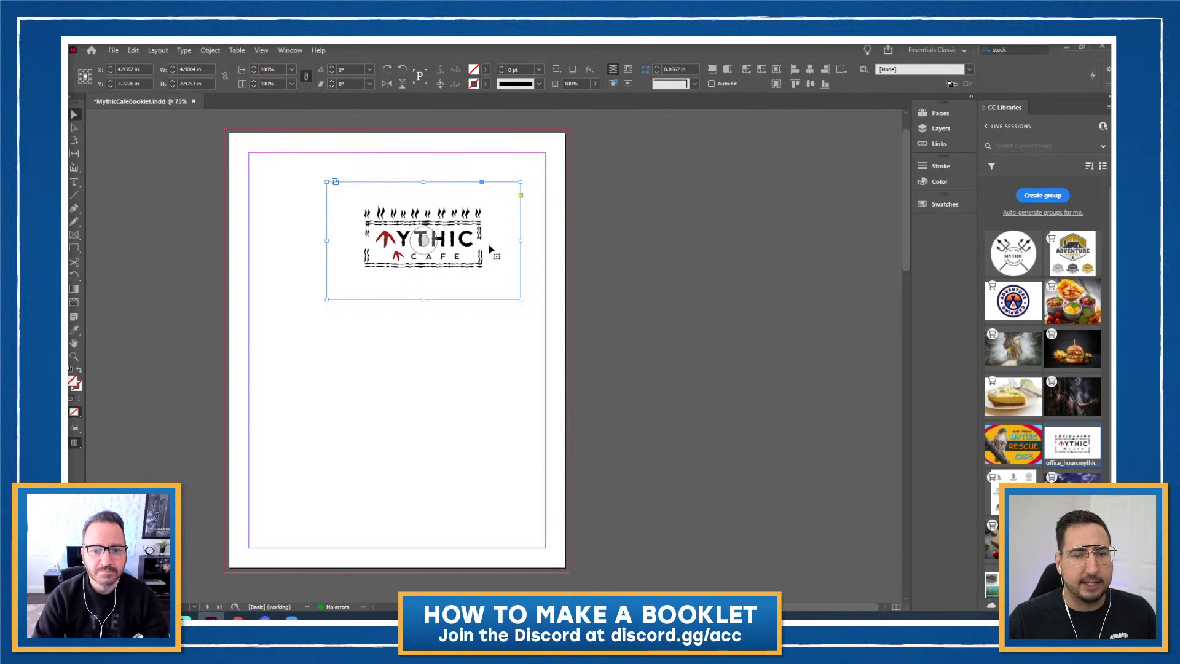
drag(492, 254, 470, 222)
click(568, 265)
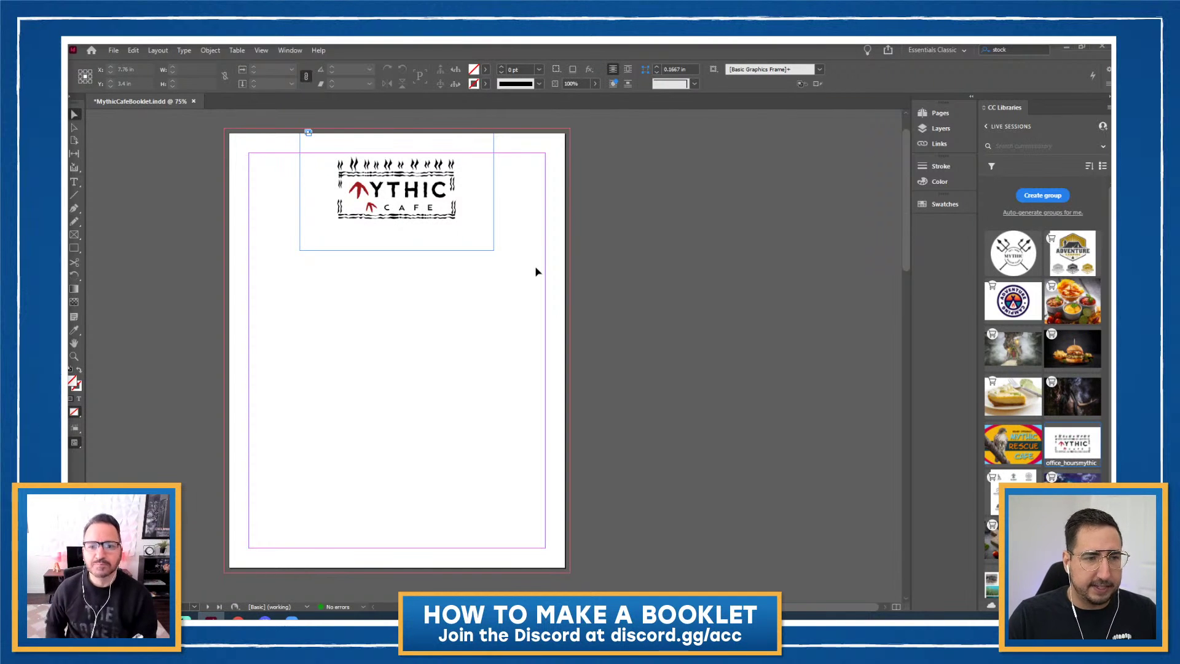
Draw a closed four-sided Pen shape, about 8.75 by 9.1 in, below the logo with a downward-sloping upper edge, extending to the bleed
click(74, 209)
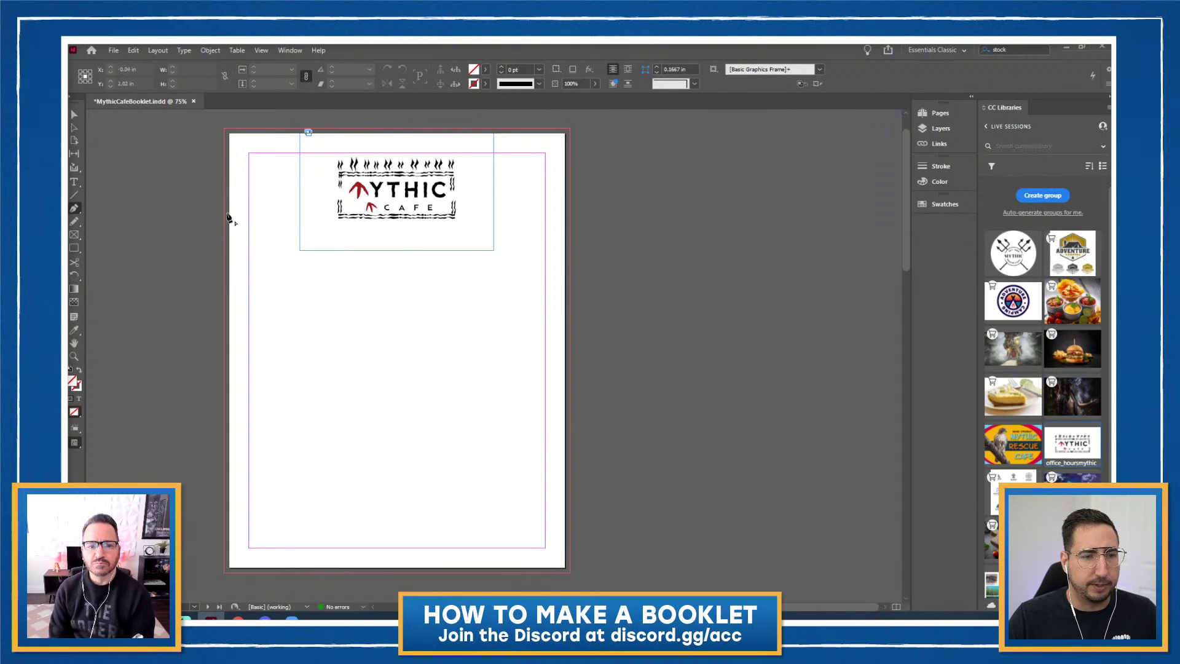
click(224, 214)
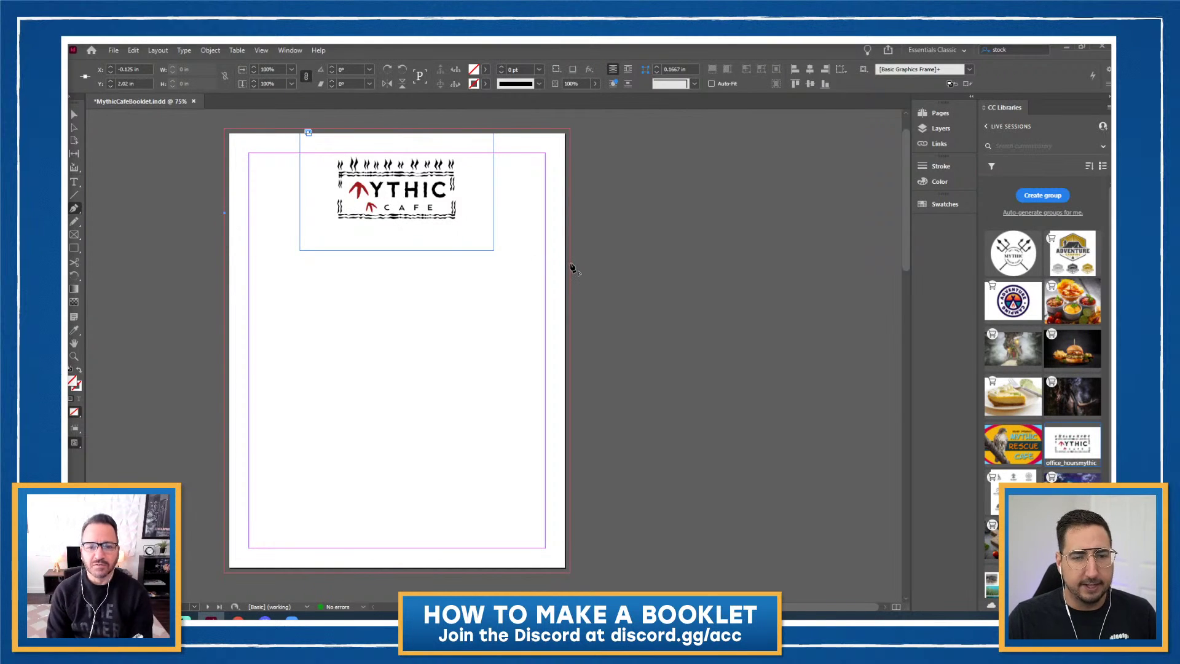
click(571, 264)
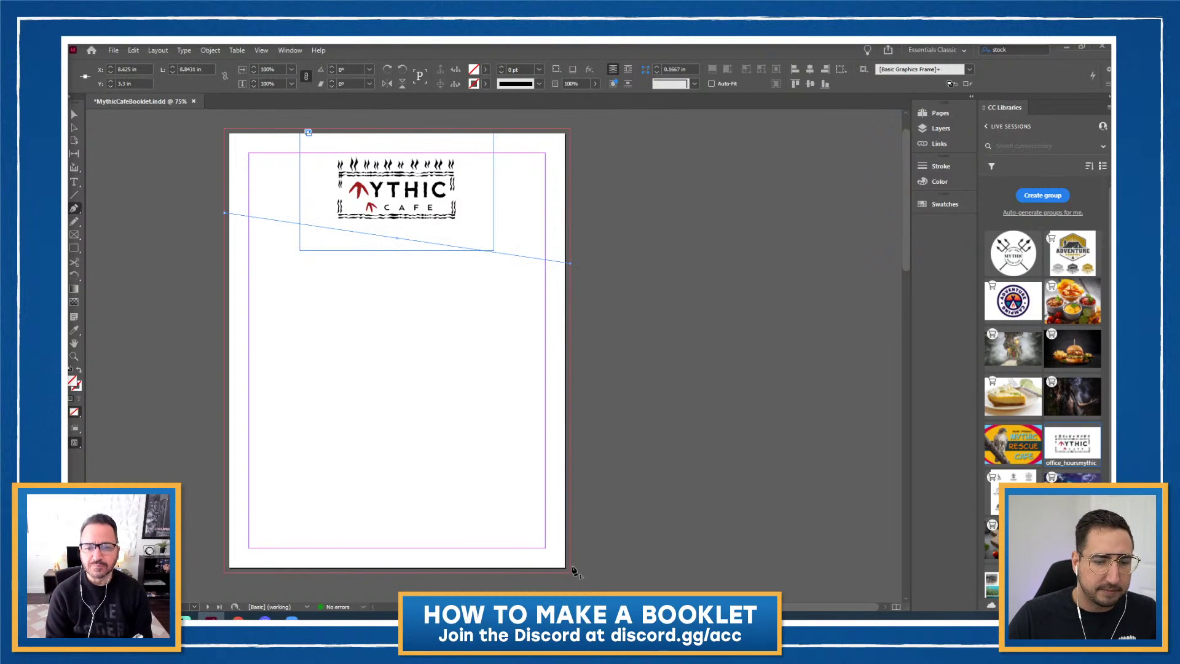
click(571, 574)
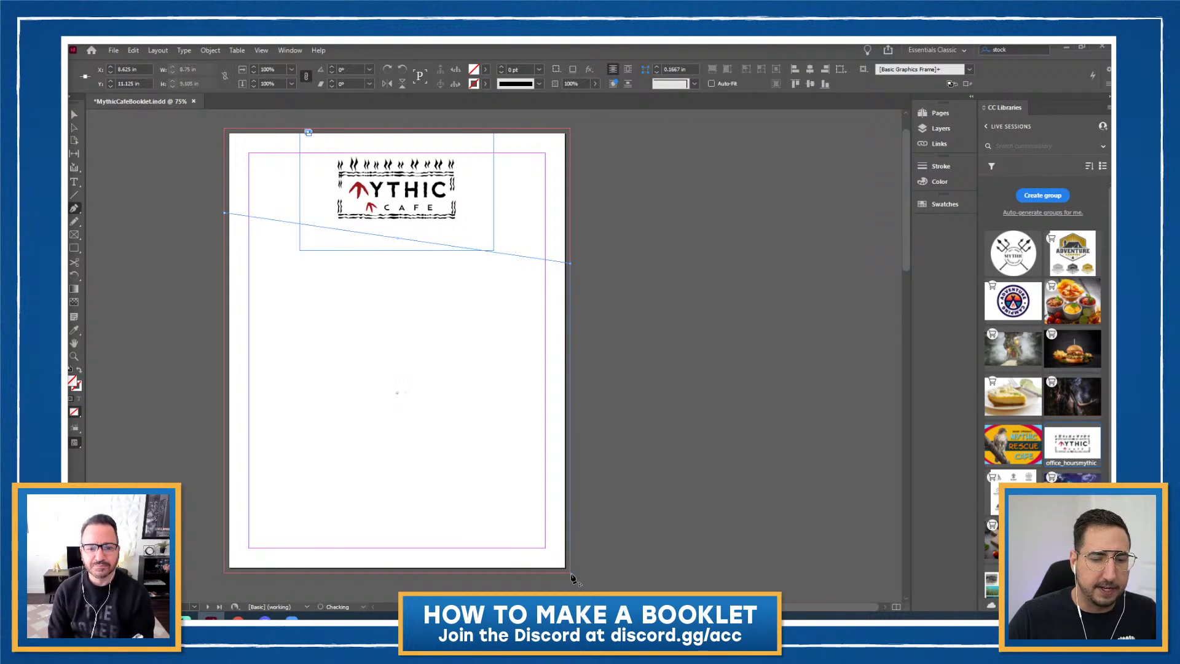
click(225, 573)
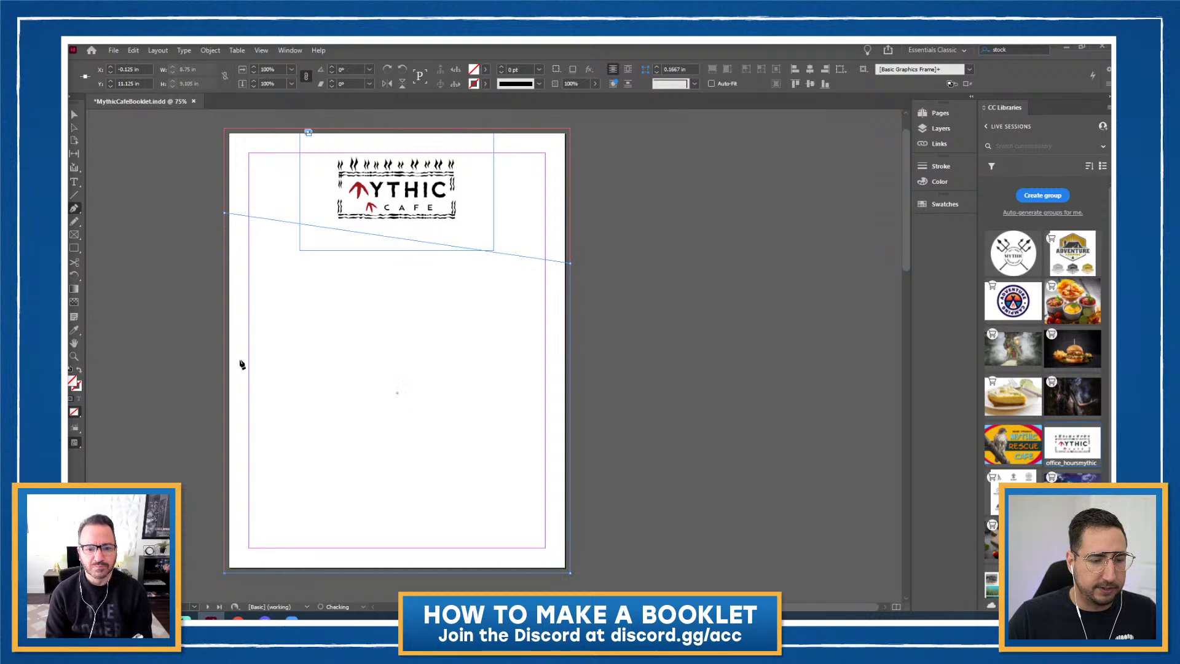
click(225, 215)
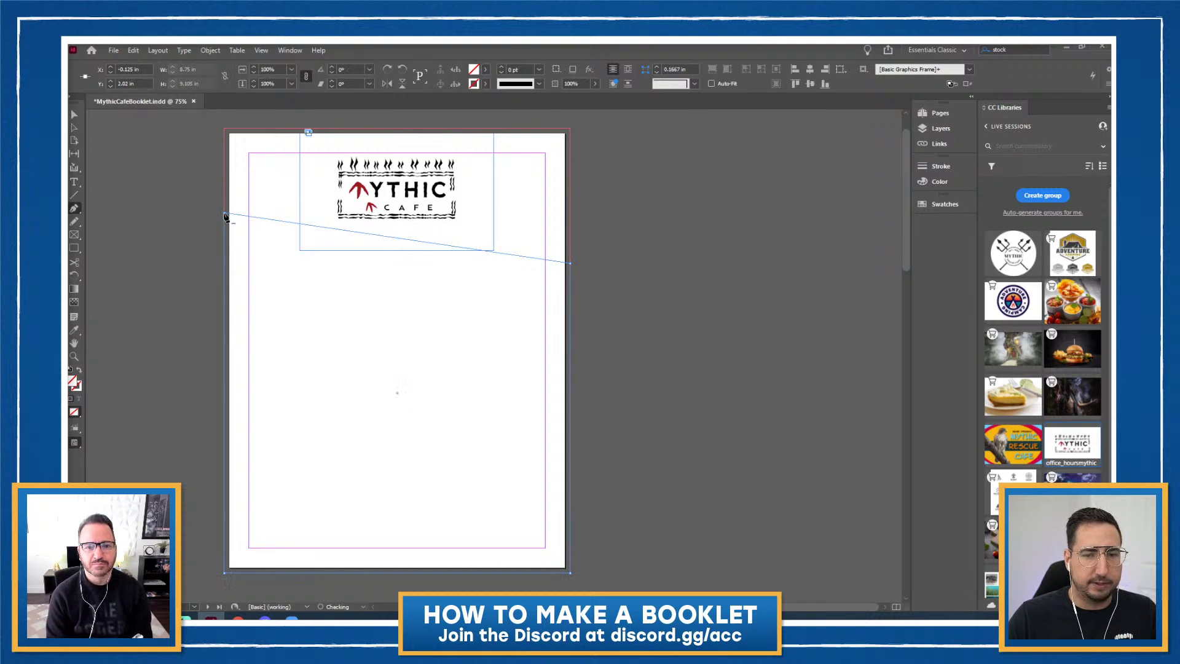
key(v)
click(187, 219)
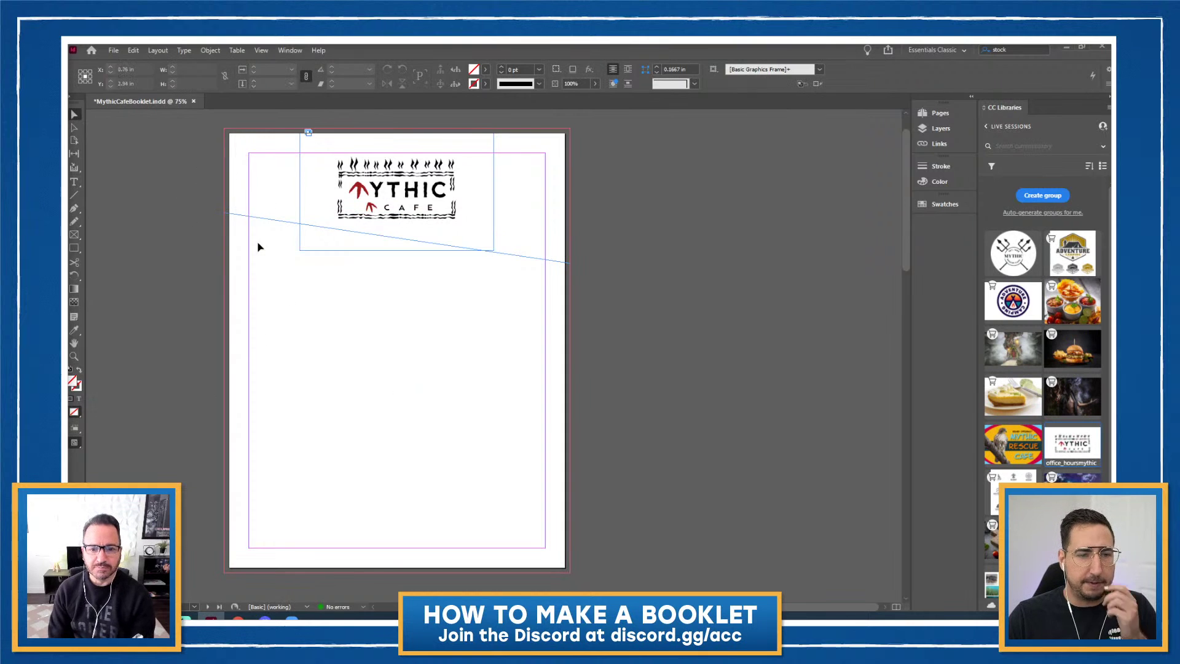
Fill the slanted Pen shape with the magenta swatch C=0 M=100 Y=0 K=0
click(265, 223)
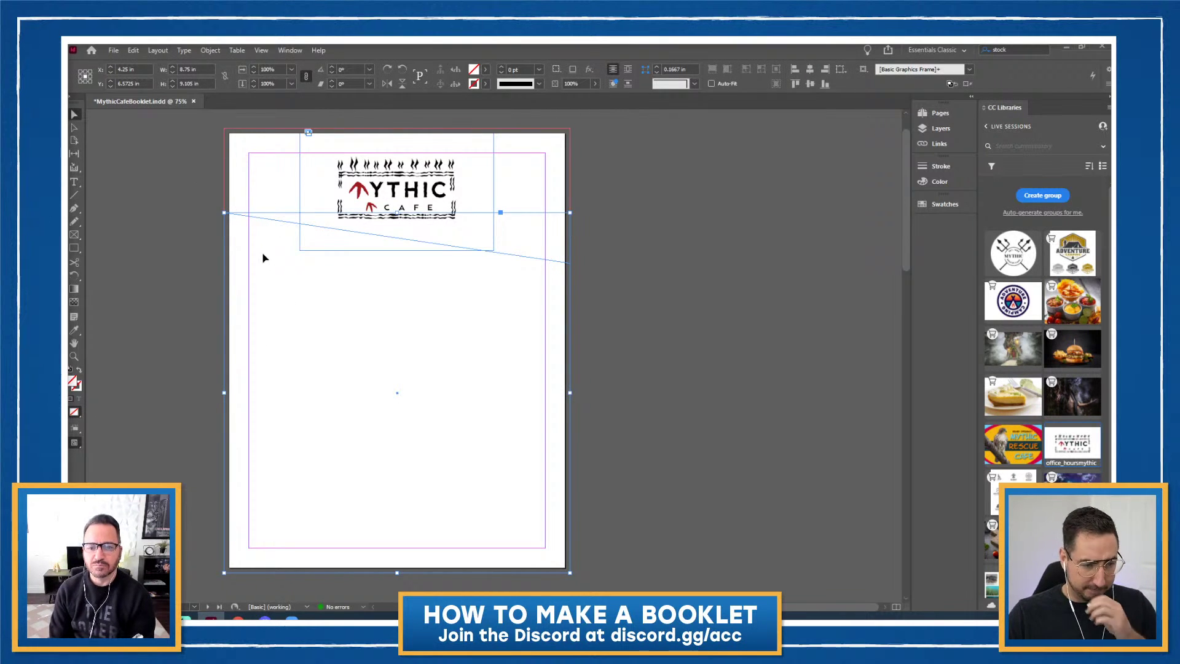
click(959, 205)
click(817, 294)
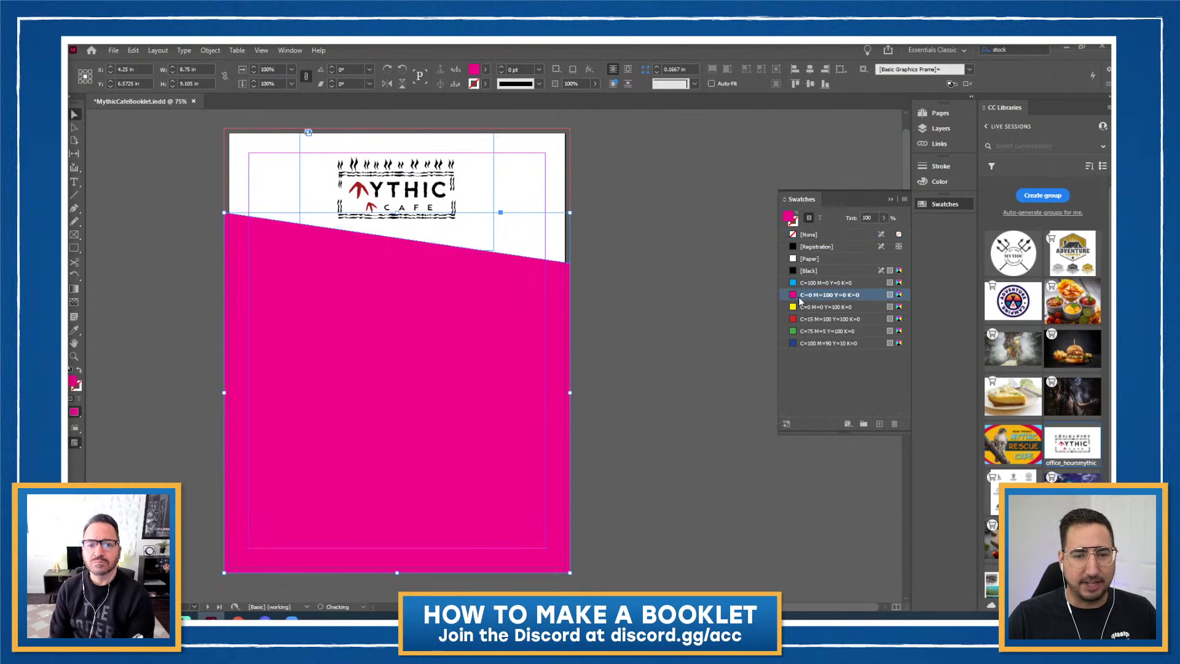
click(611, 273)
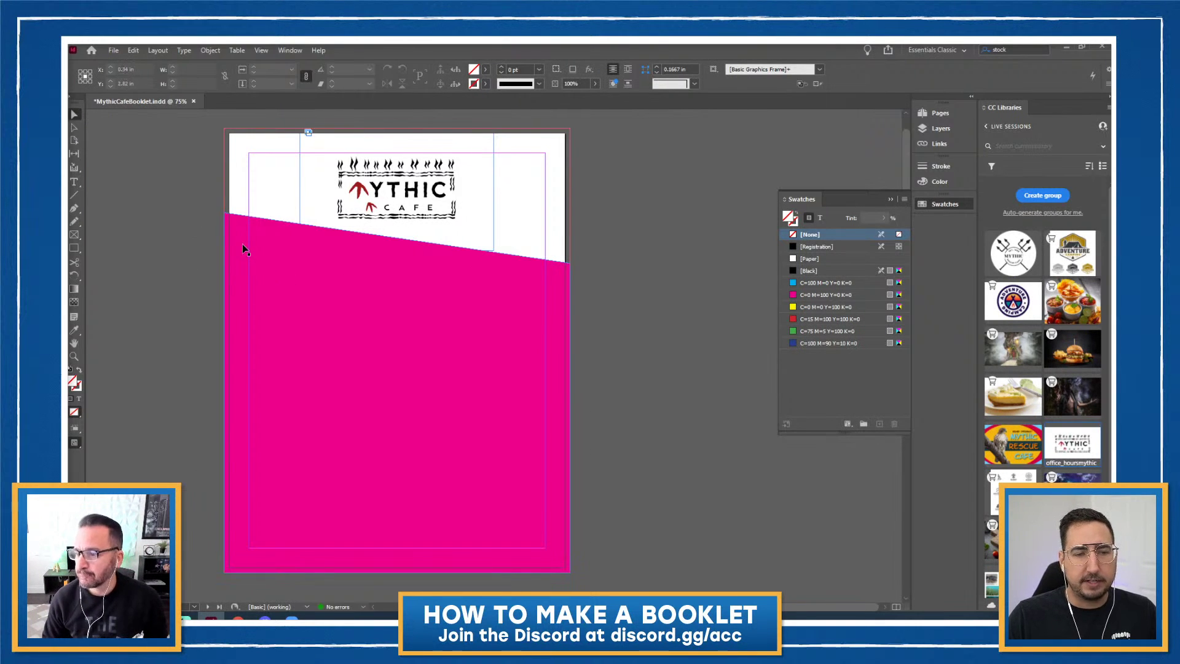
Duplicate the magenta shape onto the pasteboard beside the page, then select the original shape
drag(242, 246, 669, 238)
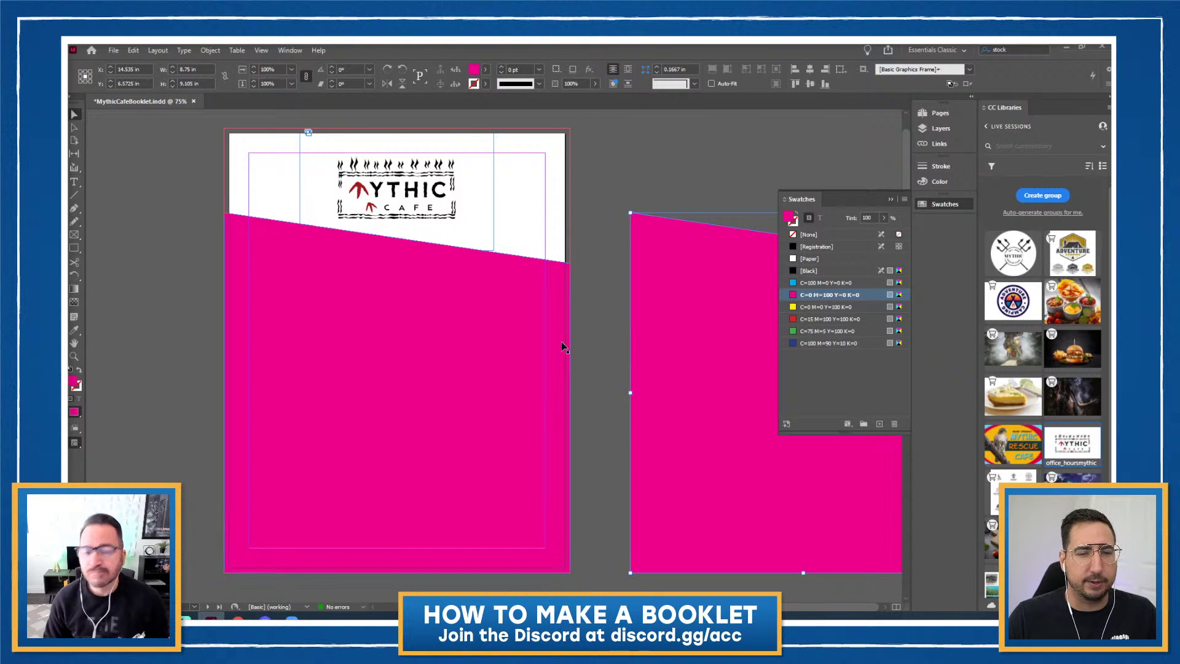
click(890, 199)
click(446, 282)
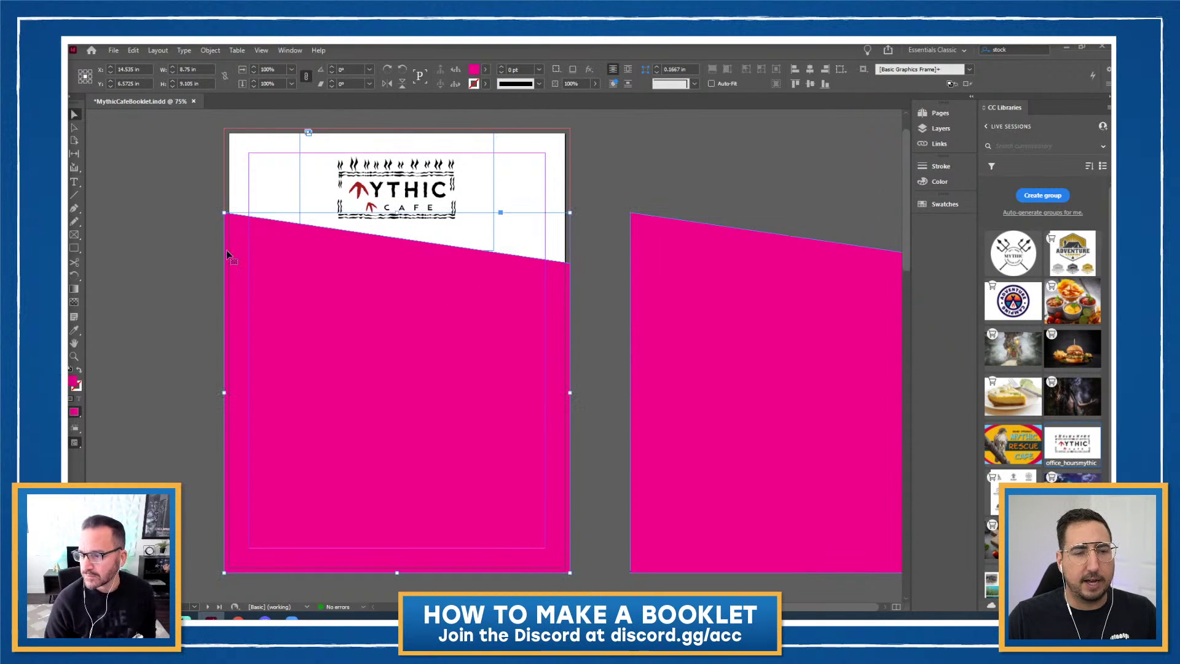
Search Adobe Stock for "unicorn" and filter the results to photos only
click(1012, 51)
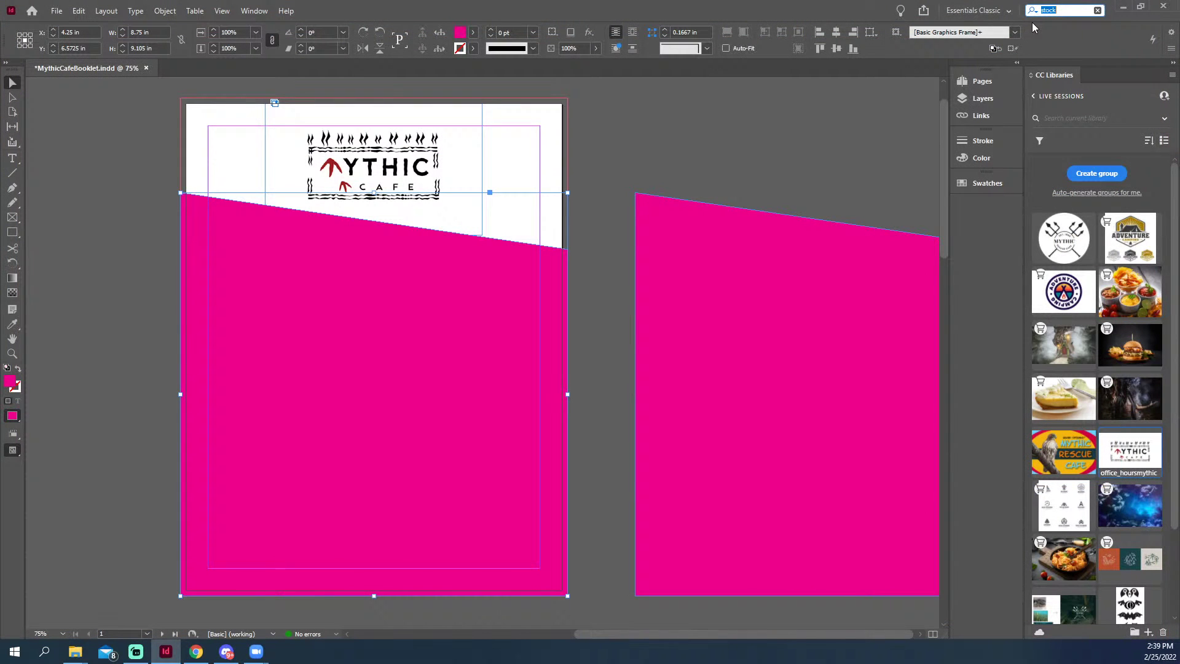
text(unicorn)
key(Return)
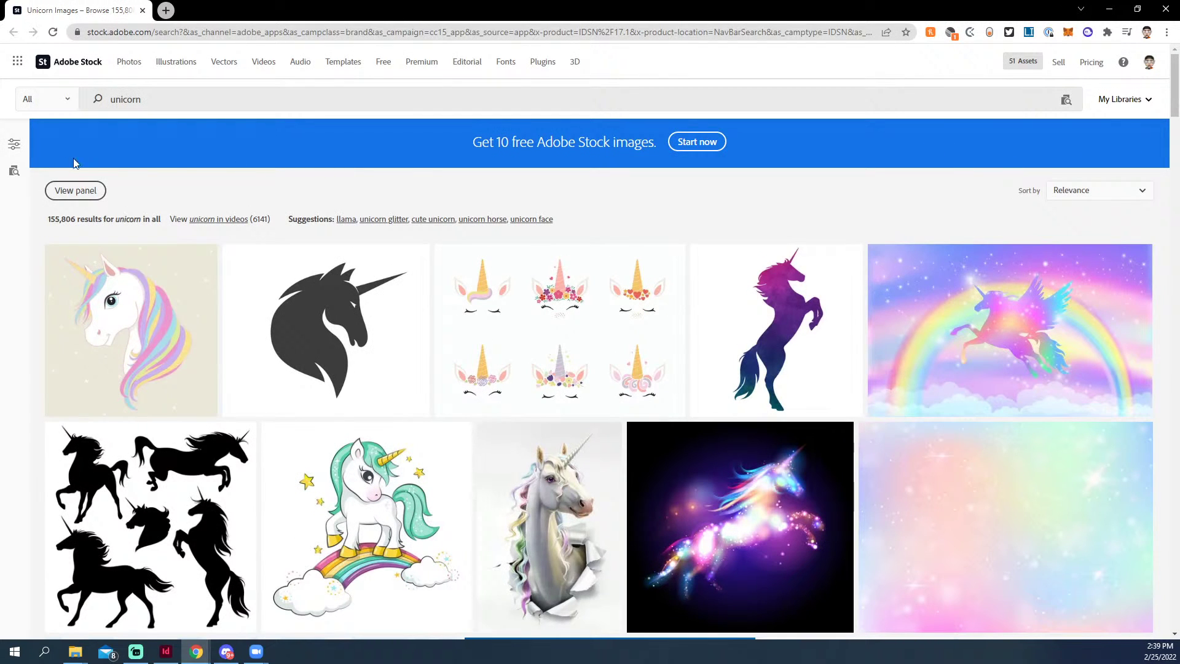
click(14, 145)
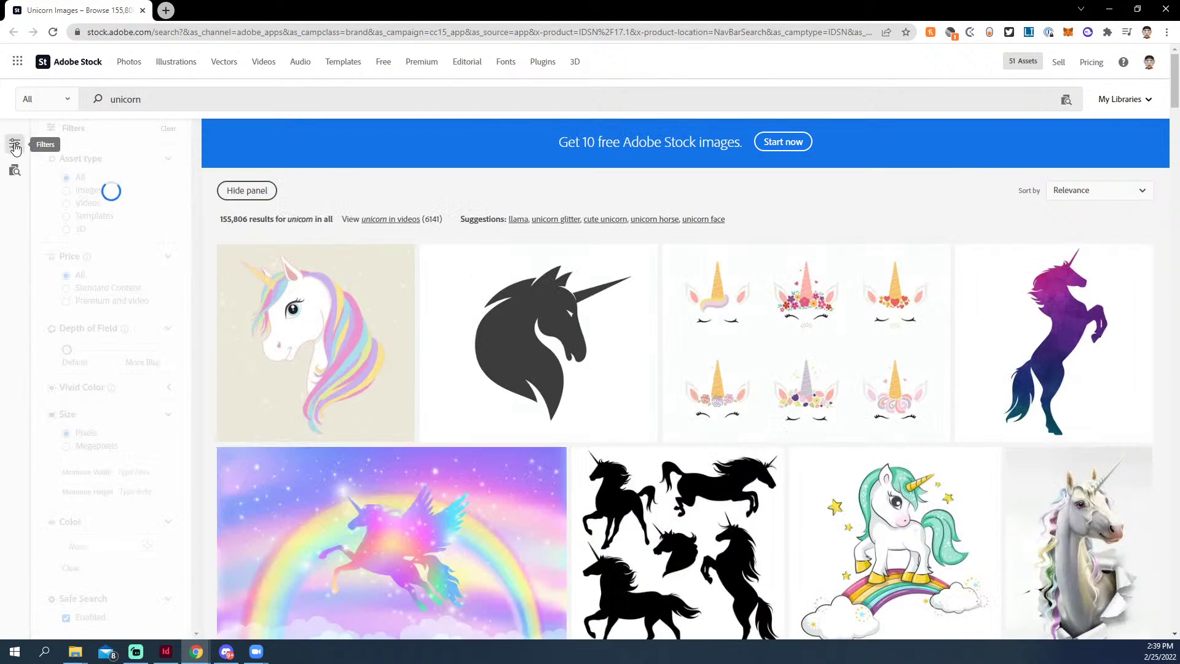
click(66, 191)
click(64, 287)
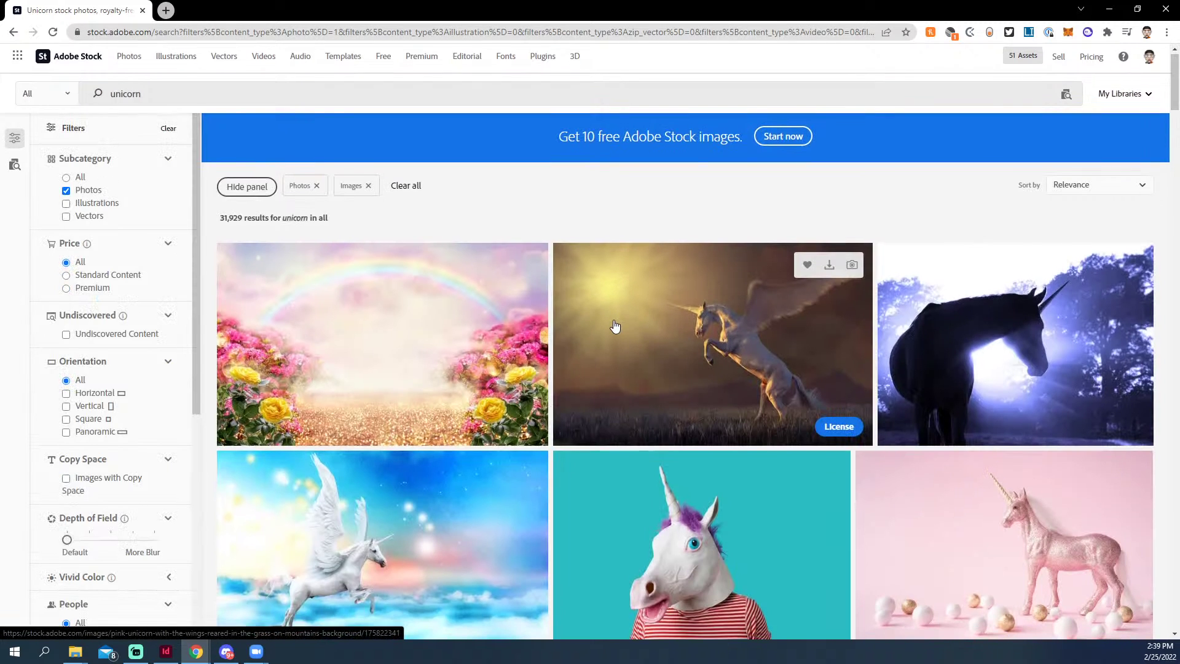
Save the photo of the white unicorn running through yellow flowers to the default library
scroll(614, 325, down, 3)
scroll(614, 326, down, 3)
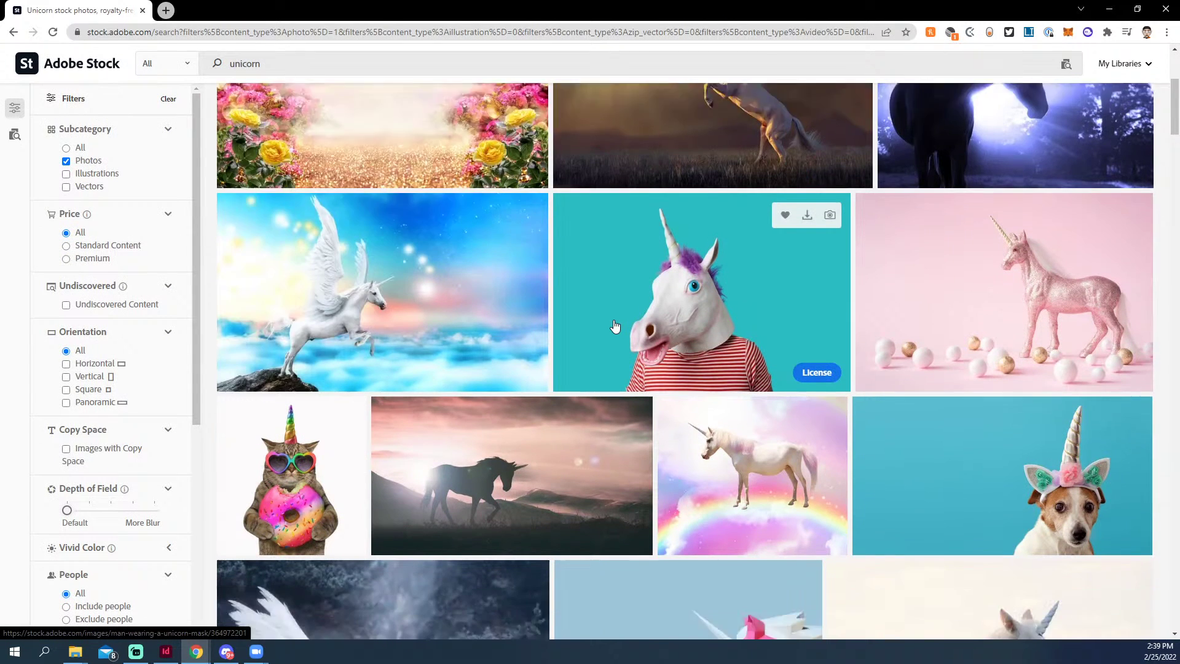
scroll(615, 325, down, 6)
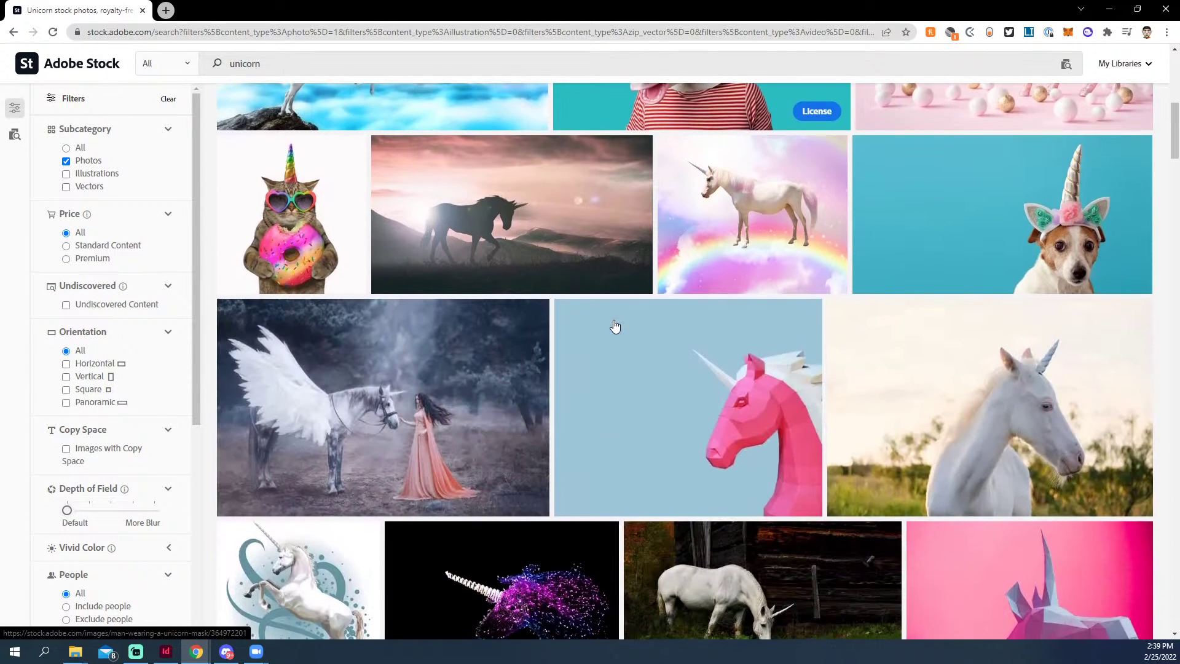
scroll(614, 326, down, 5)
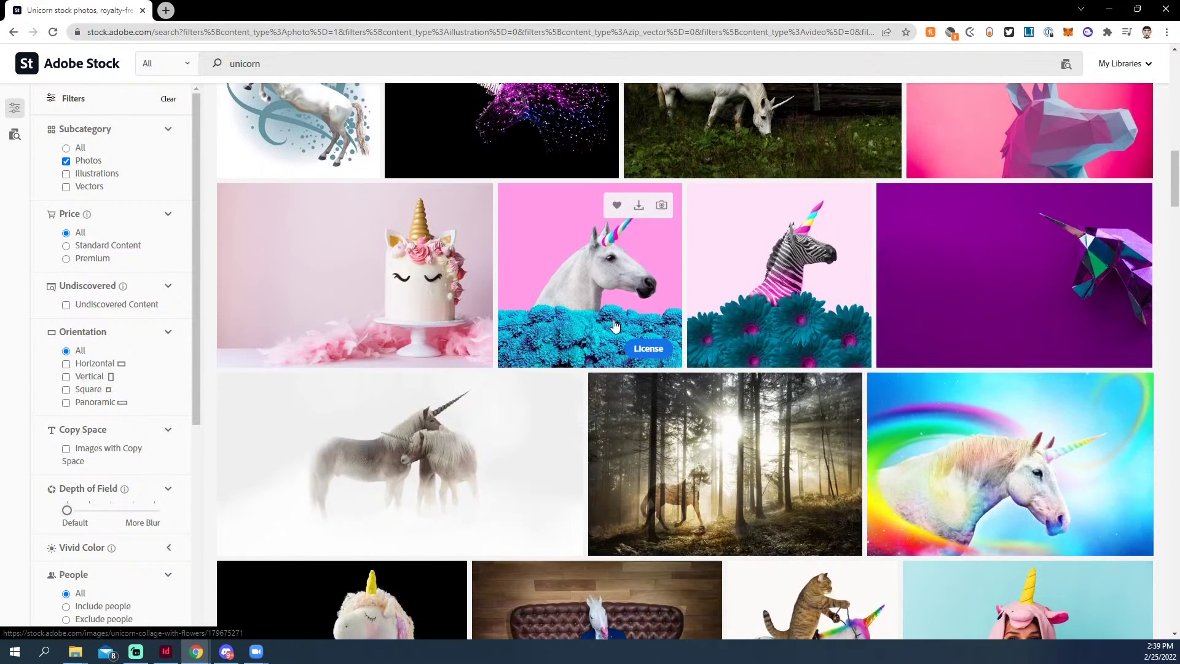
scroll(615, 326, down, 4)
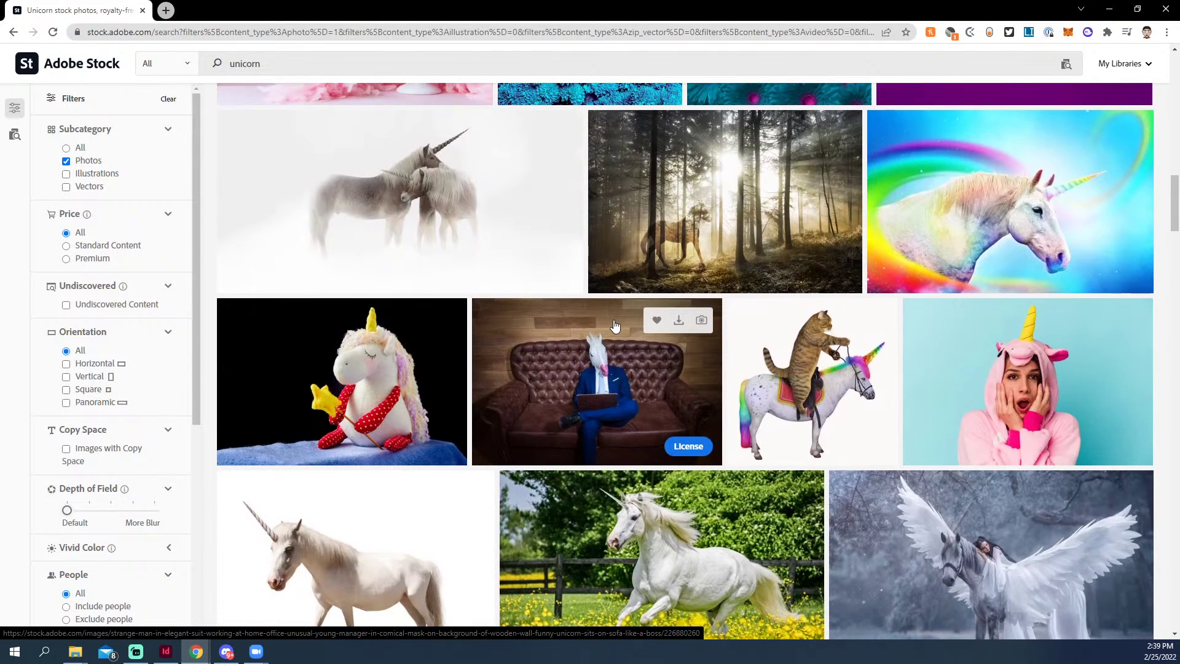
scroll(614, 325, down, 3)
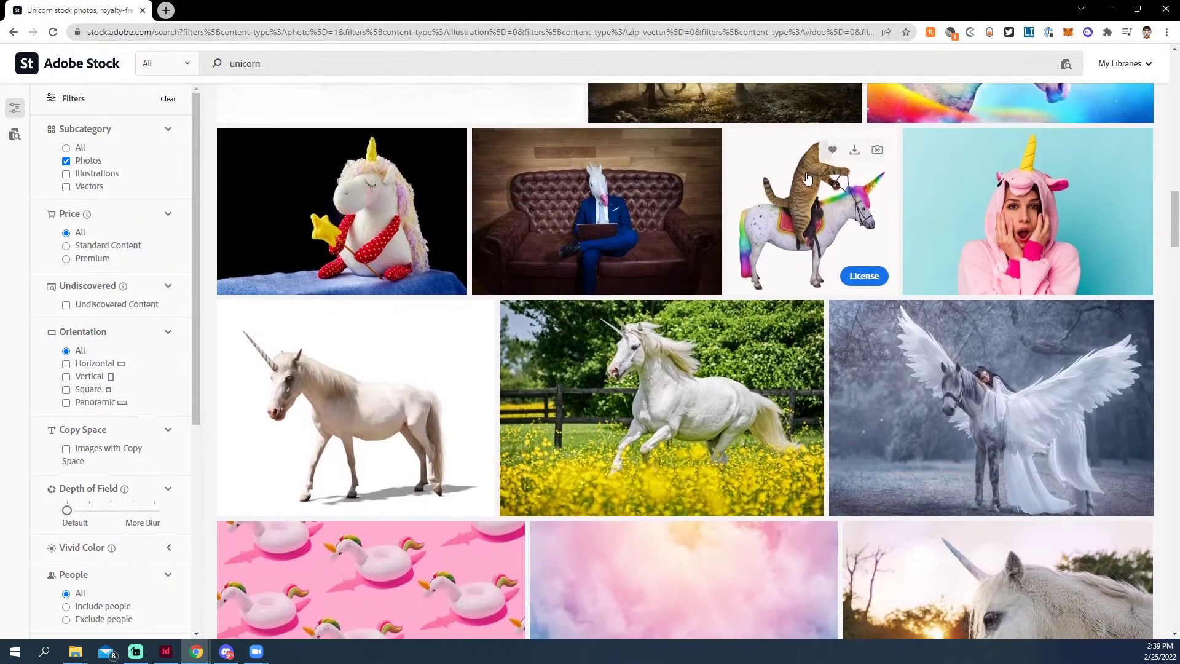
scroll(807, 177, down, 2)
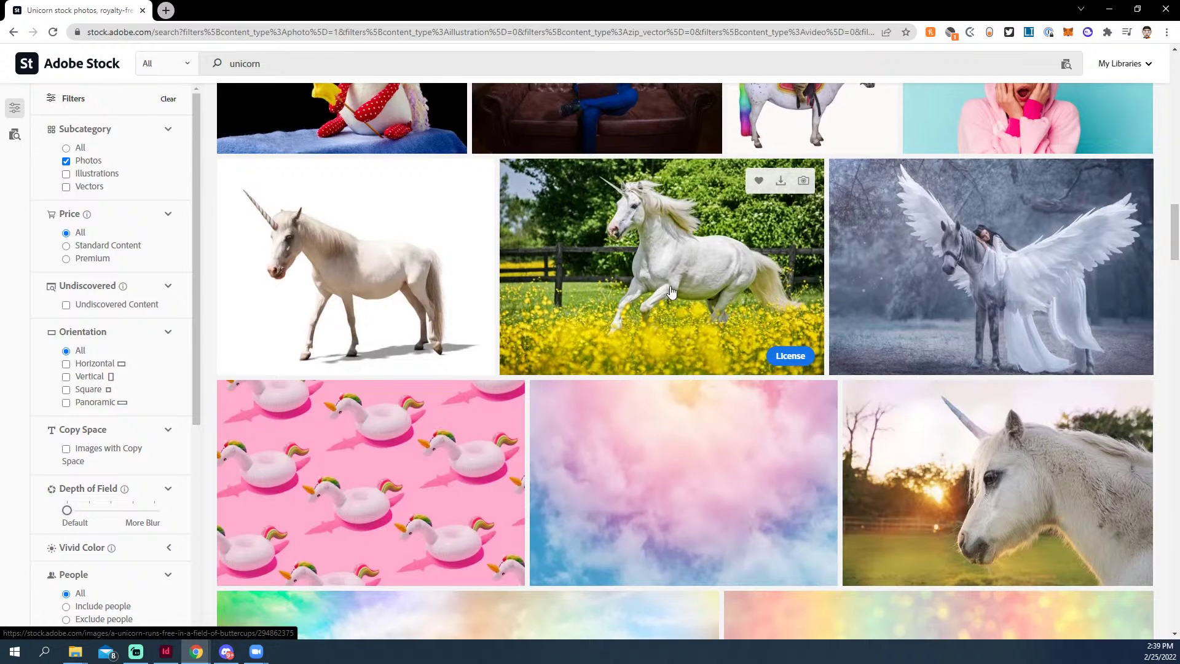
click(760, 182)
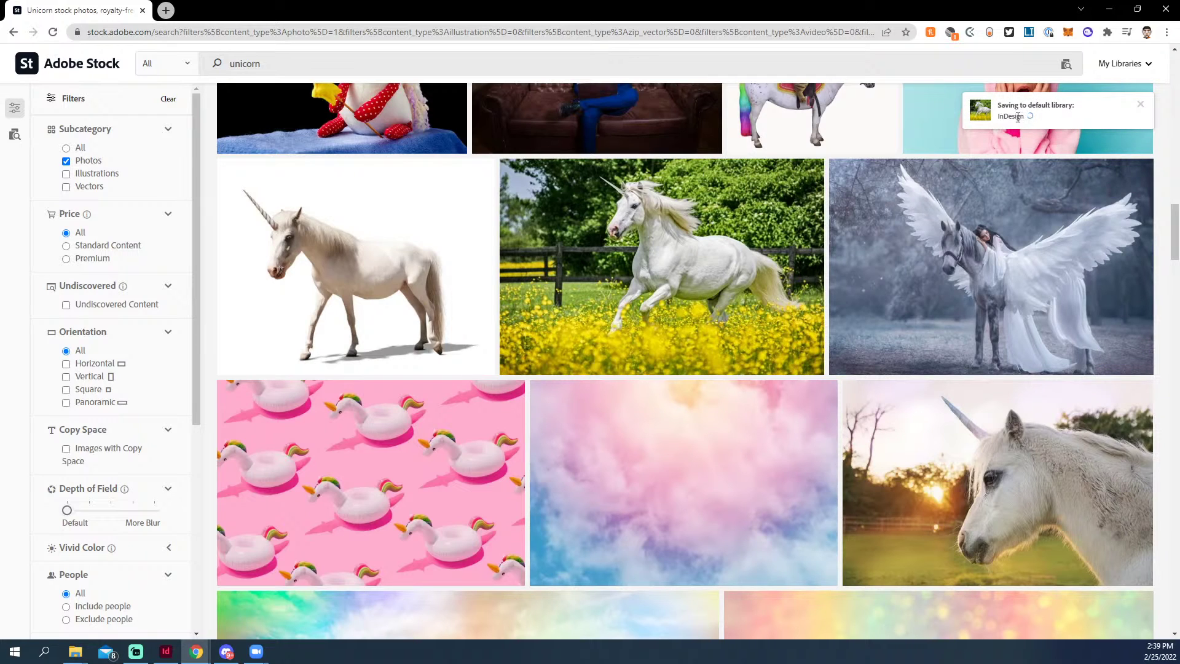
Move the saved unicorn photo to the Live Sessions library and switch back to InDesign
click(1133, 119)
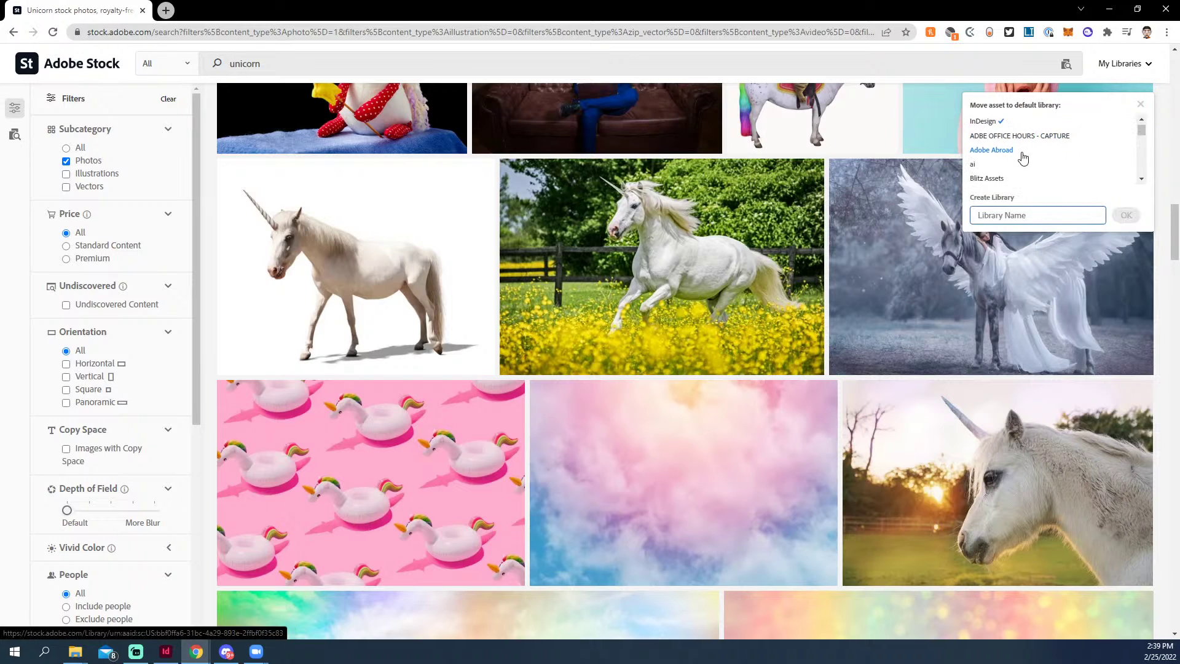
scroll(1023, 159, down, 4)
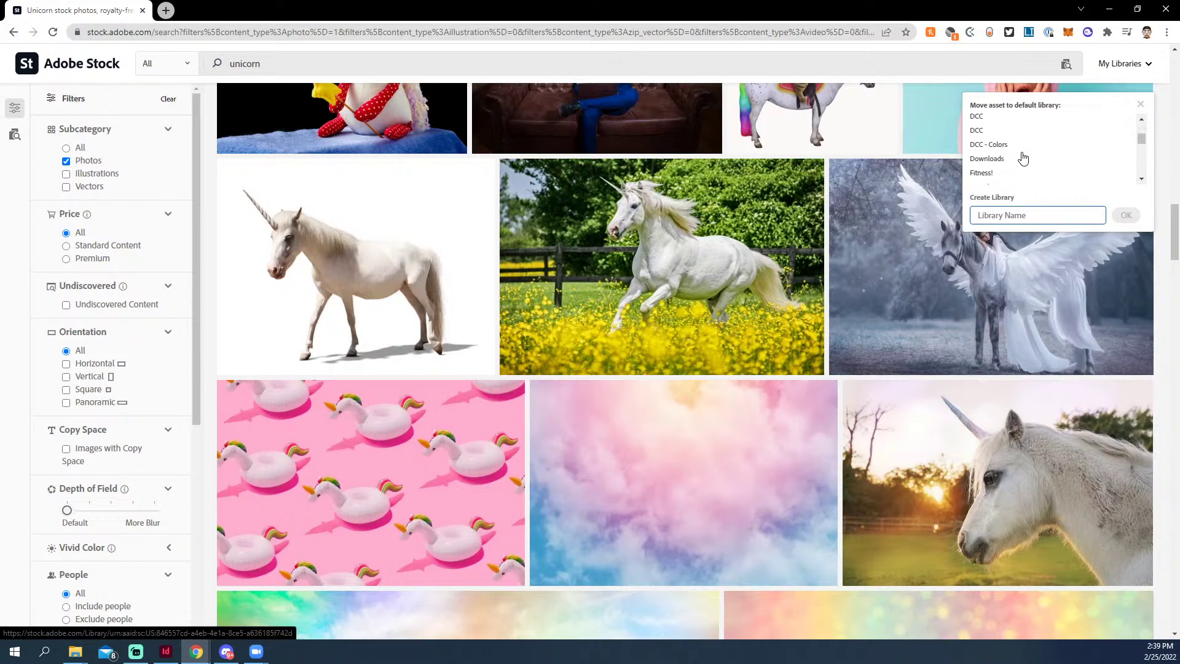
scroll(1023, 159, down, 5)
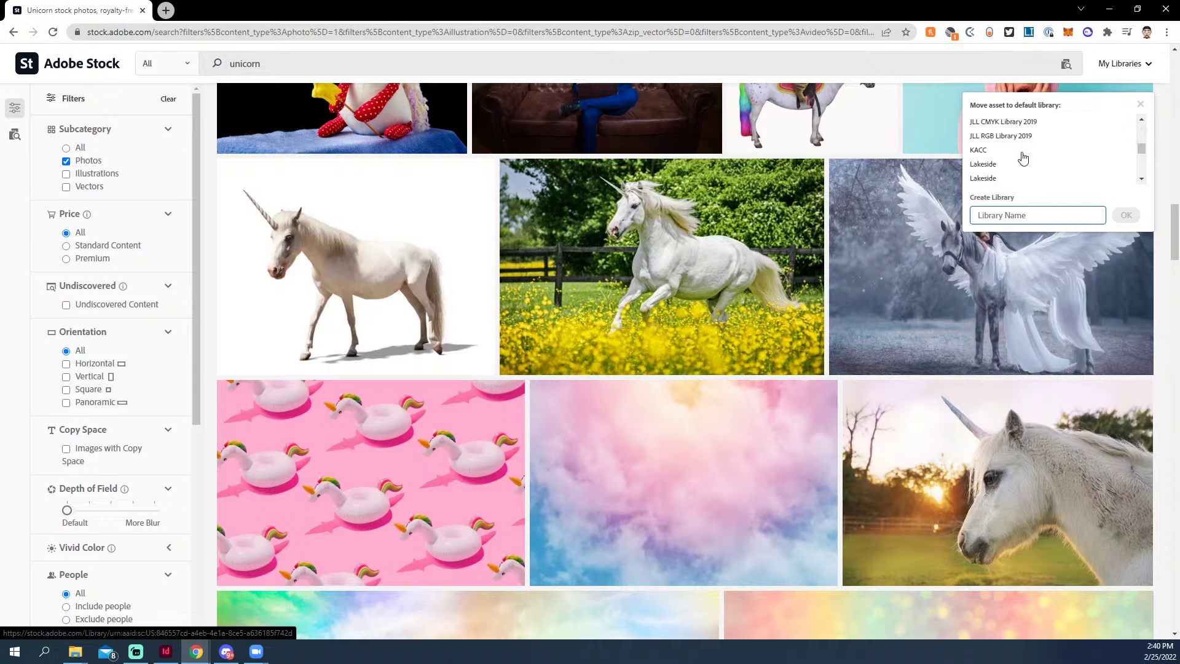
scroll(1023, 158, down, 3)
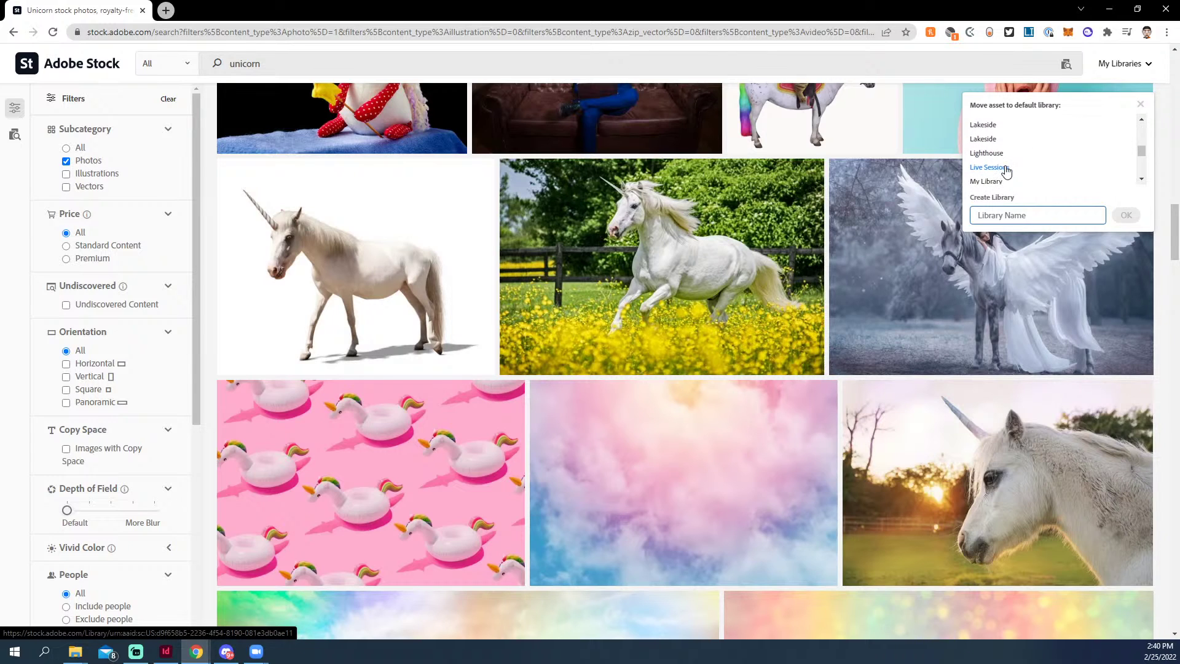
click(990, 167)
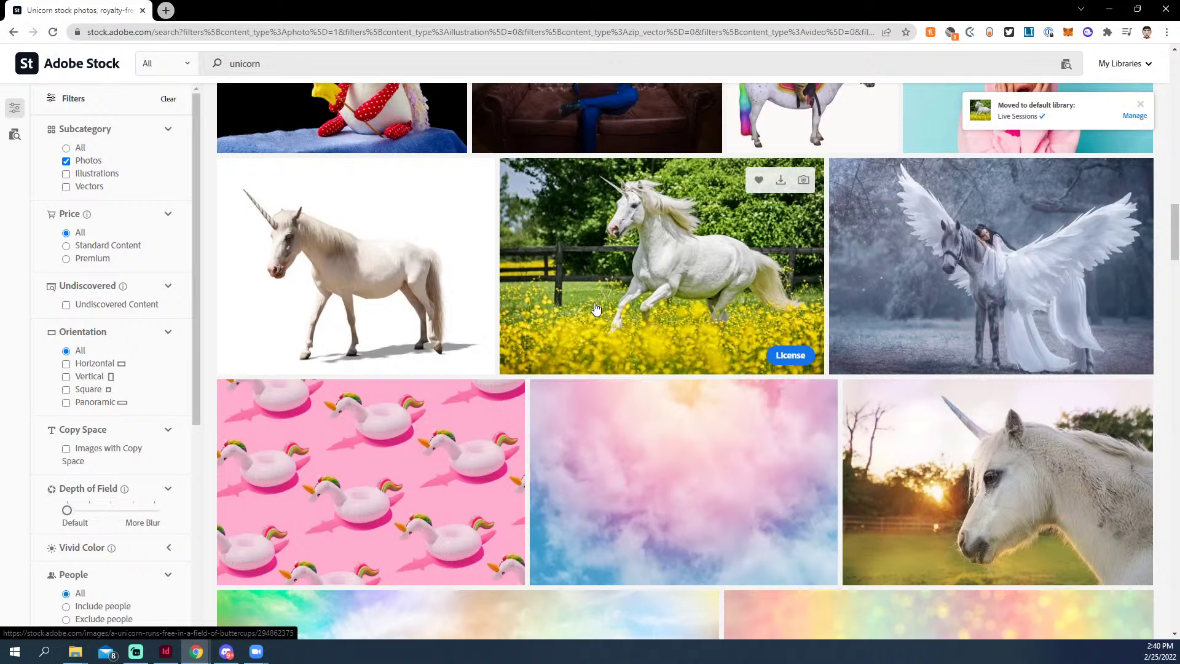
click(166, 651)
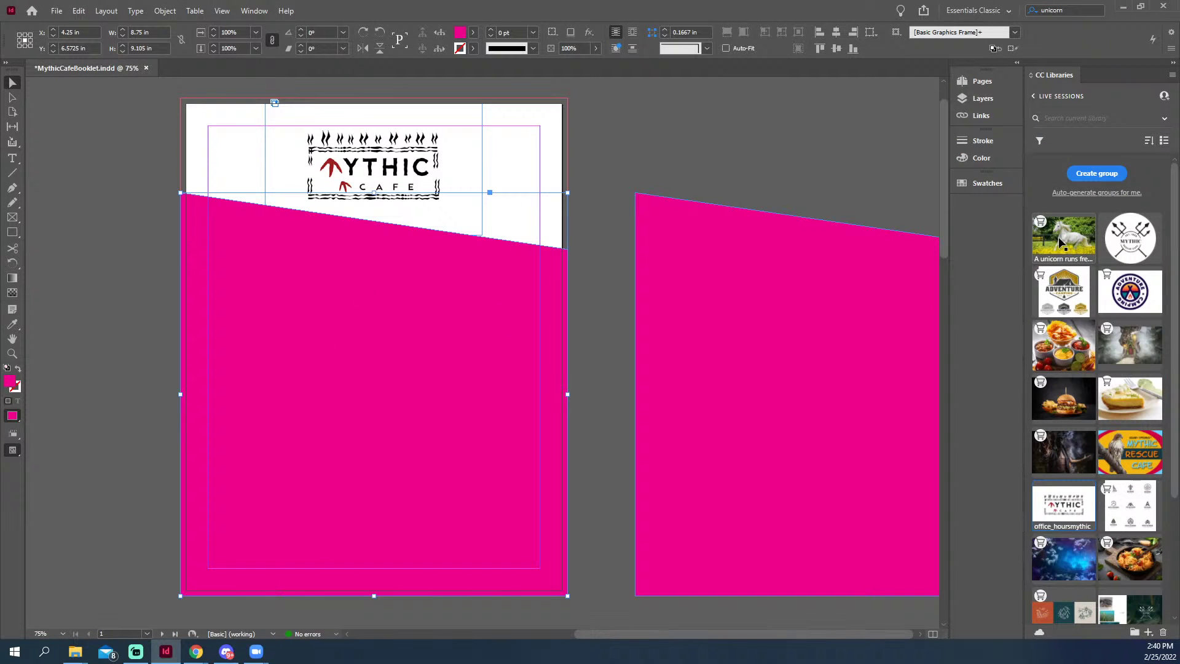
Try placing the unicorn photo from the library inside the magenta shape on the page, and undo the placement
drag(1062, 239, 220, 241)
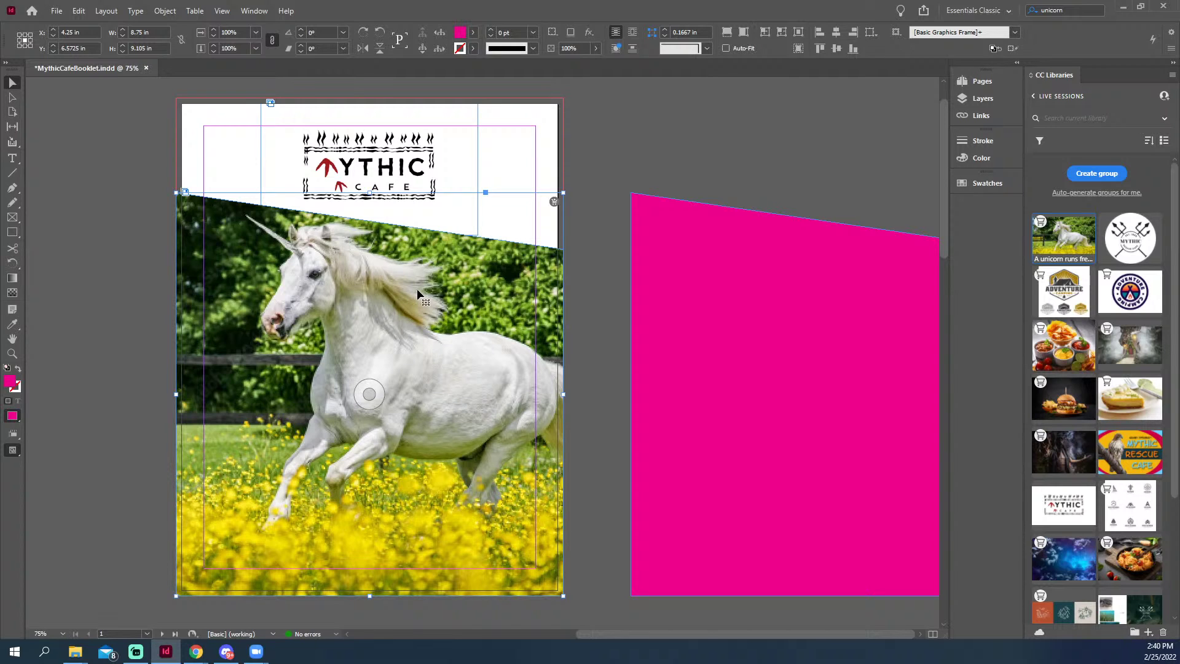
click(599, 242)
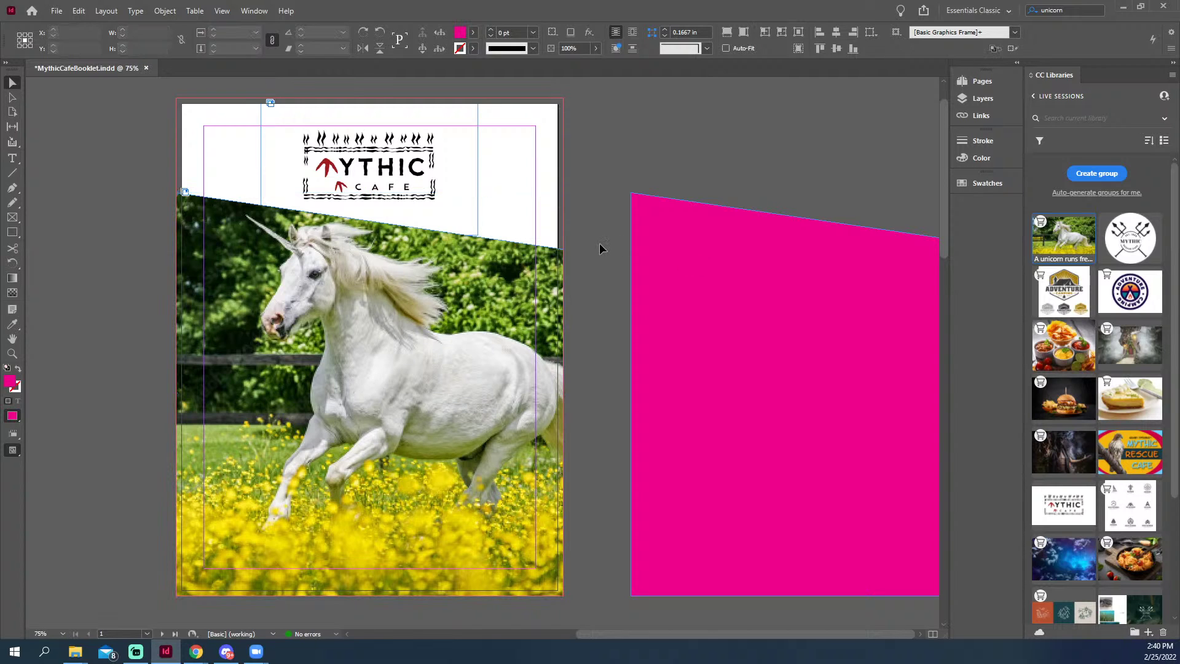
key(ctrl+z)
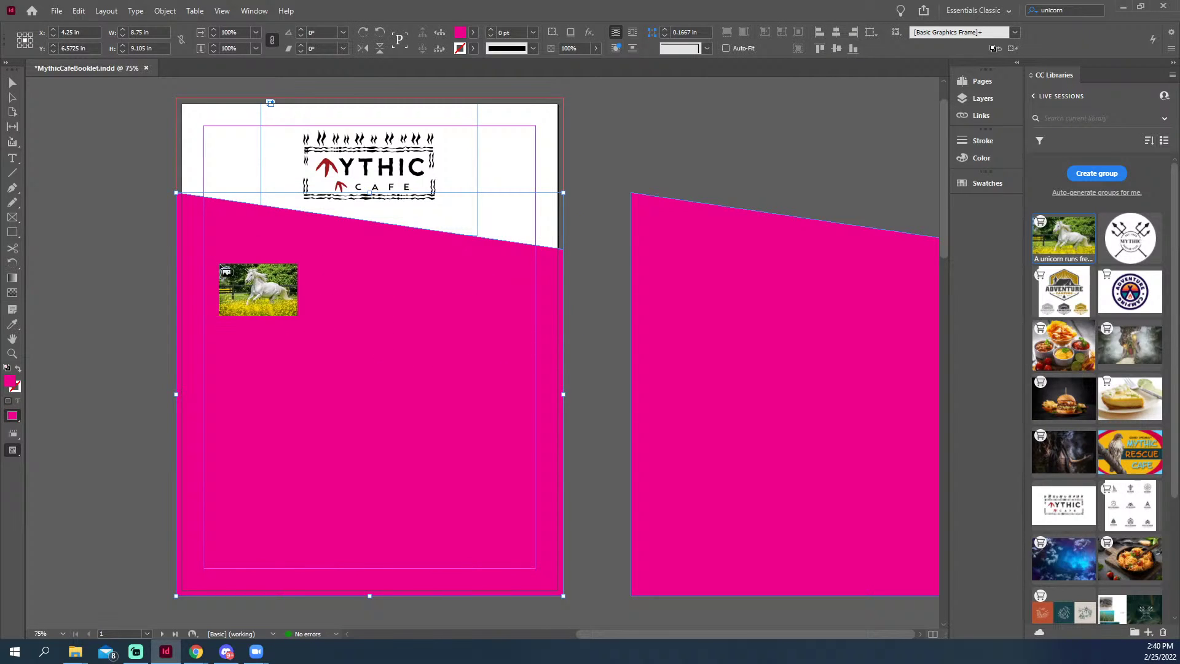
Try placing the unicorn photo in the magenta shape on the page and in its copy beside the page, undoing each placement
click(232, 252)
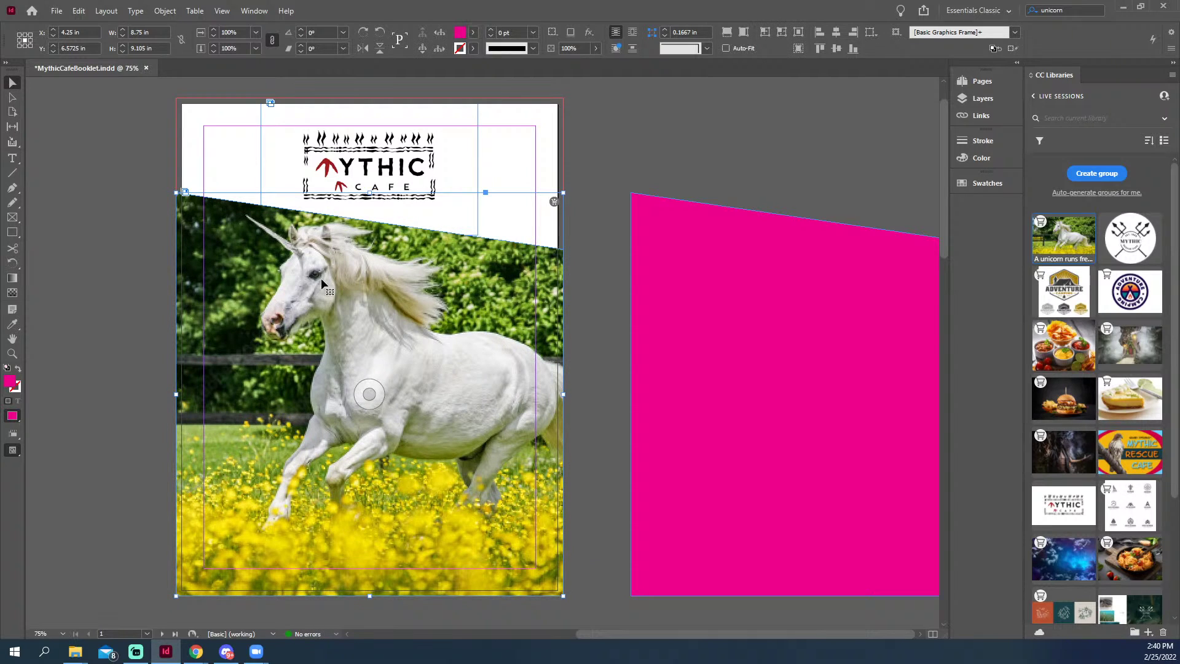
key(ctrl+z)
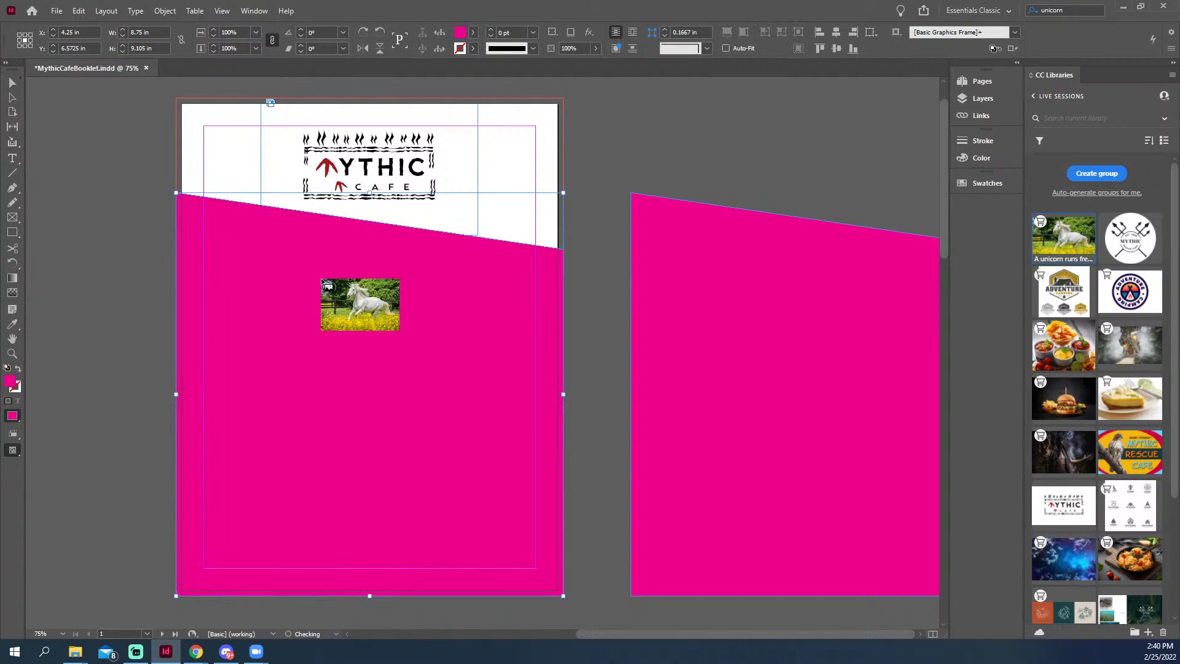
click(653, 249)
key(ctrl+z)
Place the unicorn photo inside the magenta shape on the page, and shift the photo left within its frame to show more of the tail
click(258, 276)
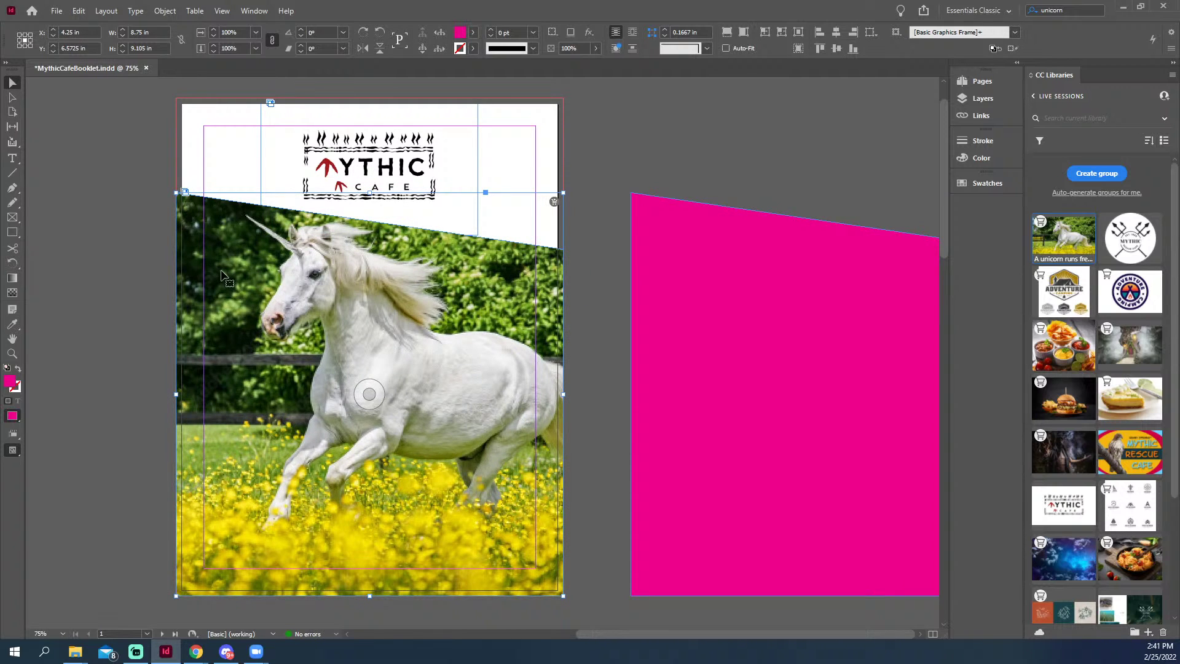
click(13, 97)
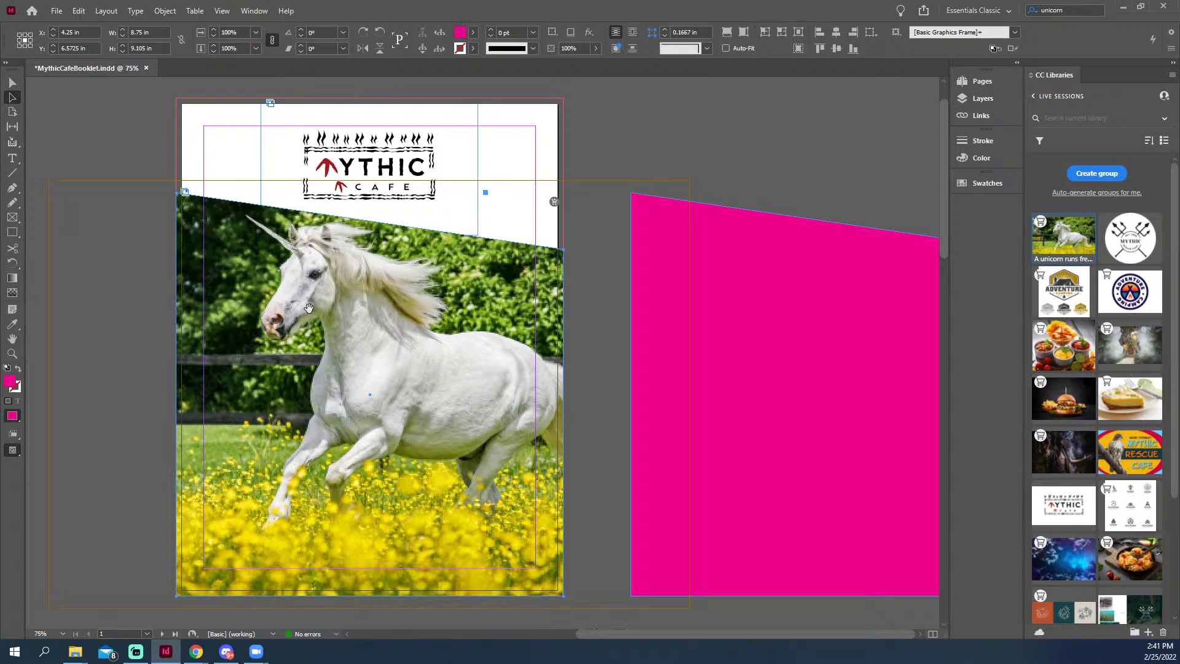
click(288, 315)
drag(288, 315, 274, 321)
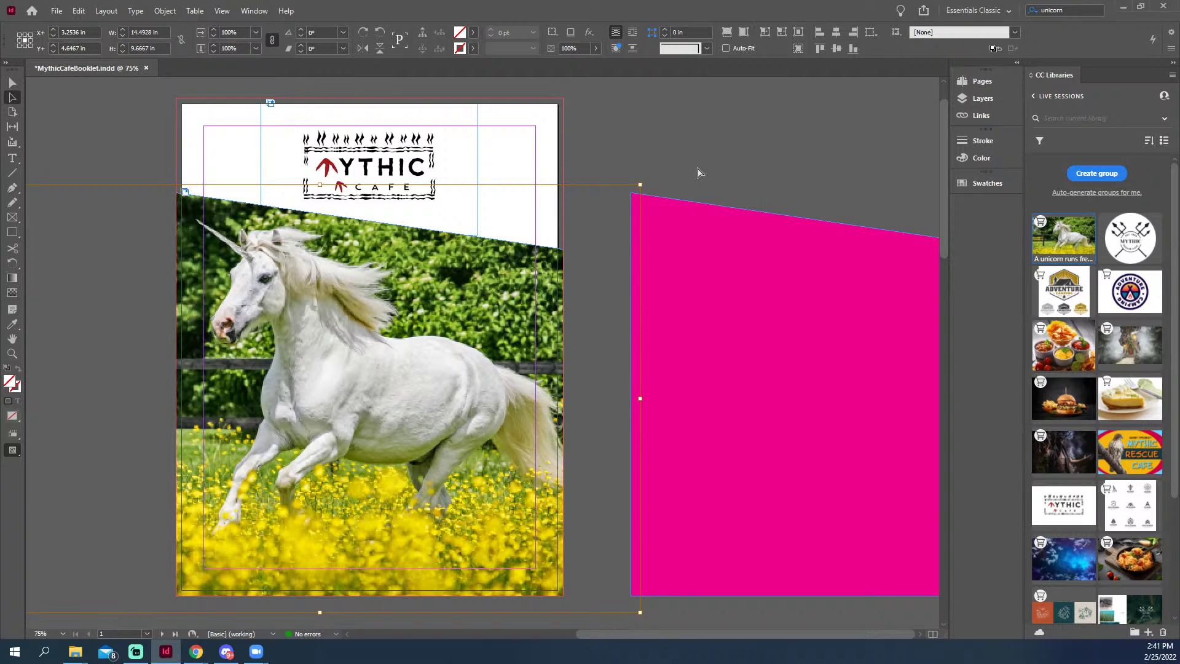
key(v)
click(624, 150)
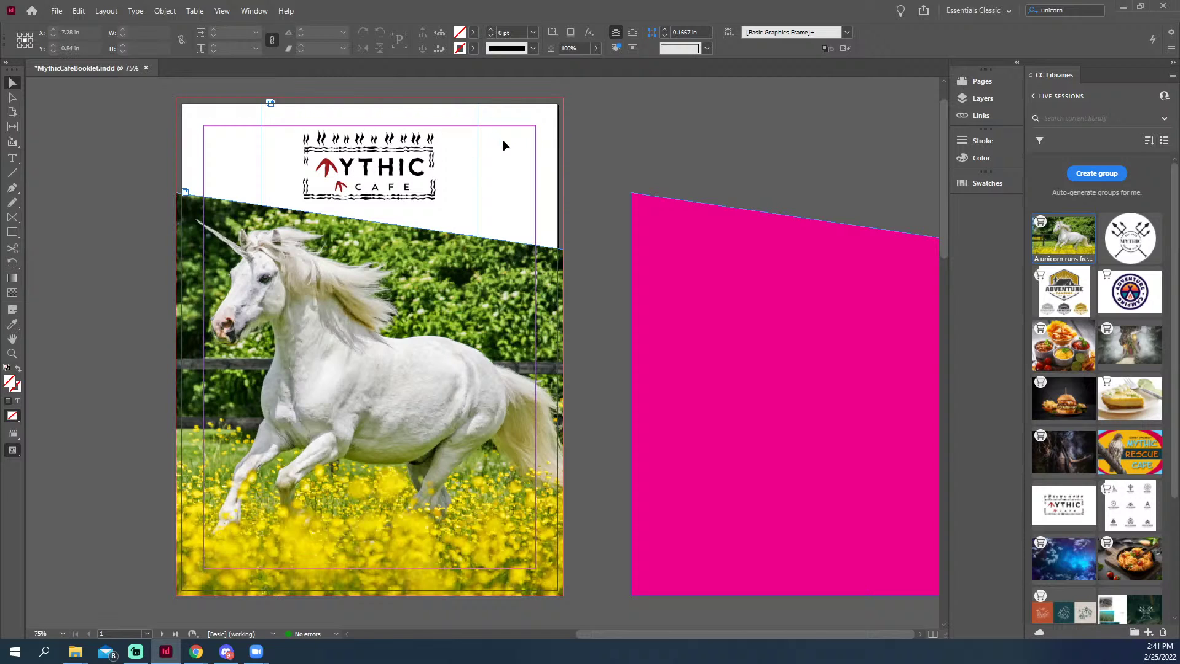
Draw a closed four-sided Pen shape along the page's right bleed, about 2 in wide at the top edge and 5.5 in at the bottom
key(p)
click(564, 99)
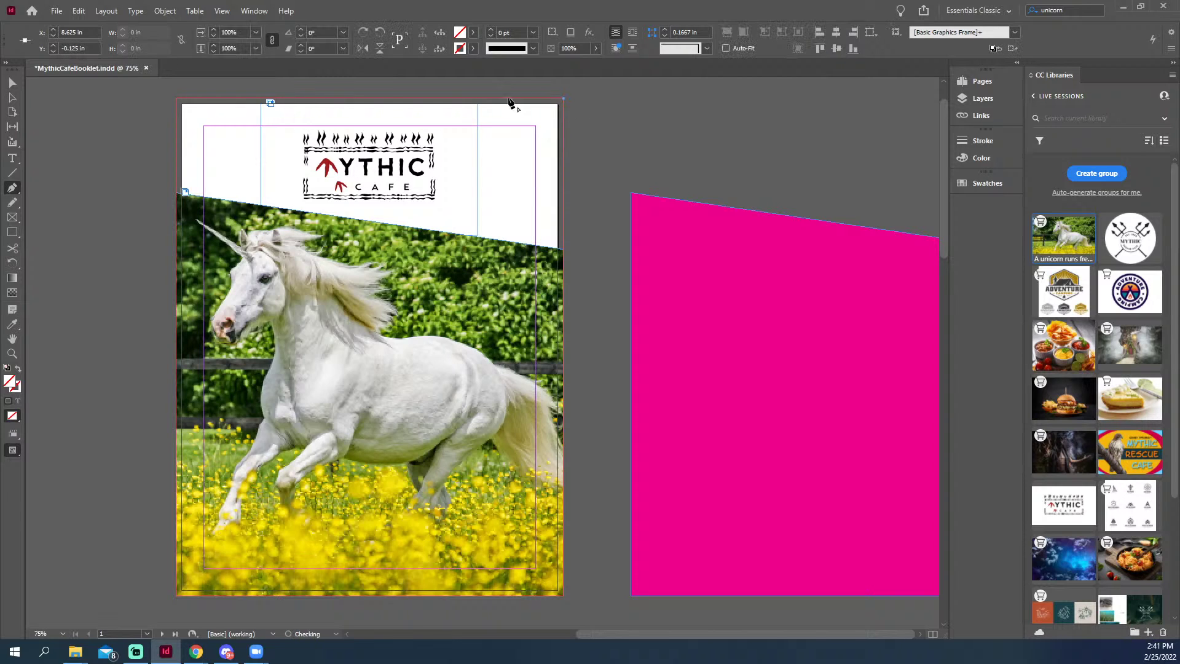
click(474, 99)
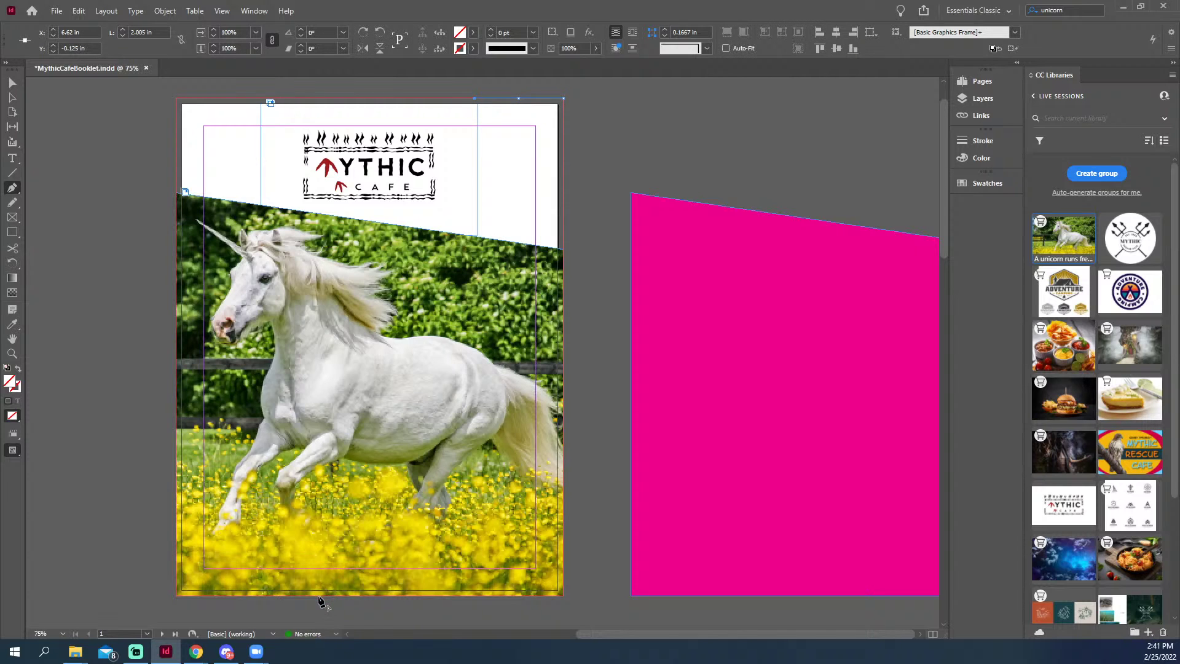
click(319, 596)
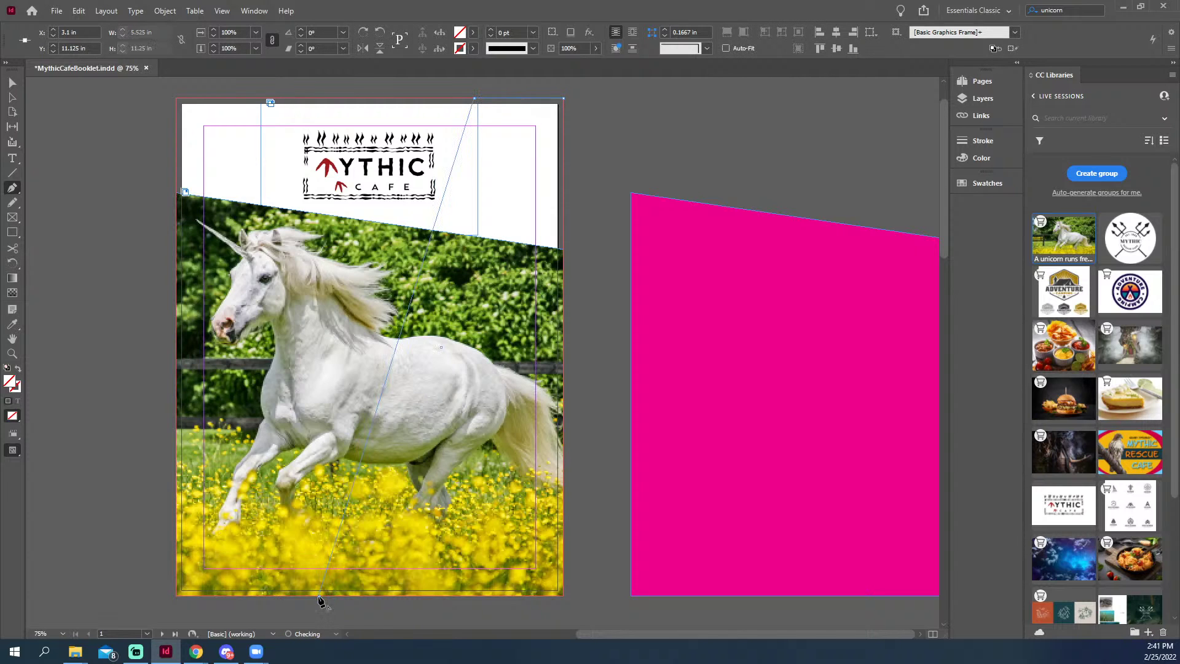
click(564, 596)
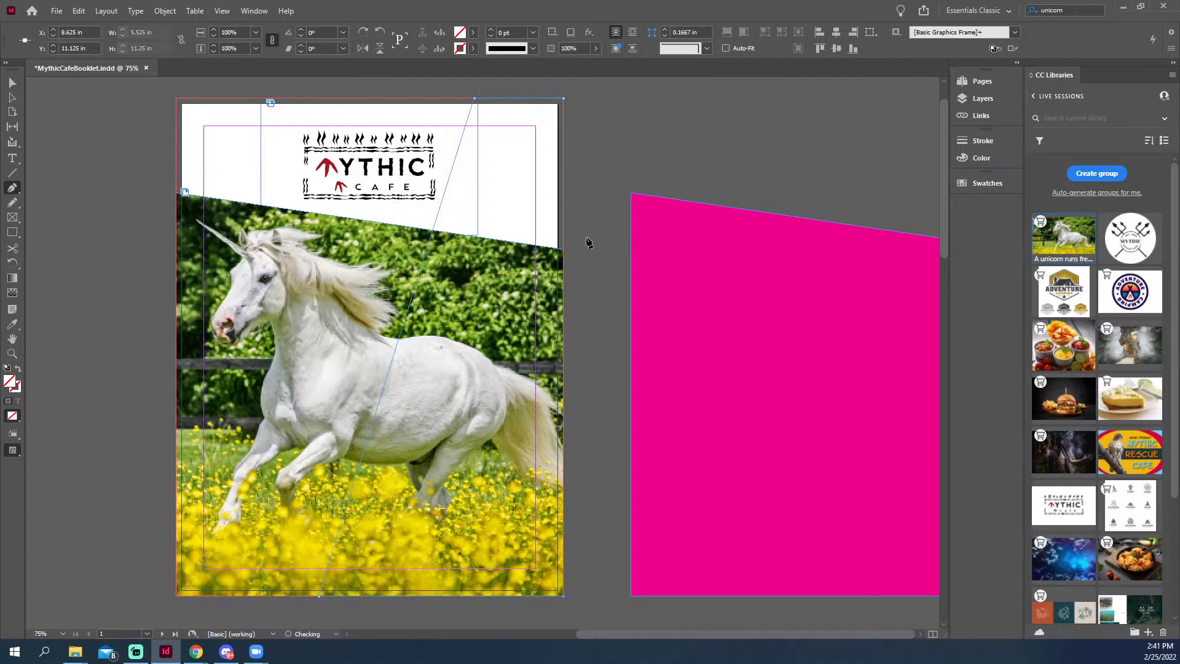
click(565, 99)
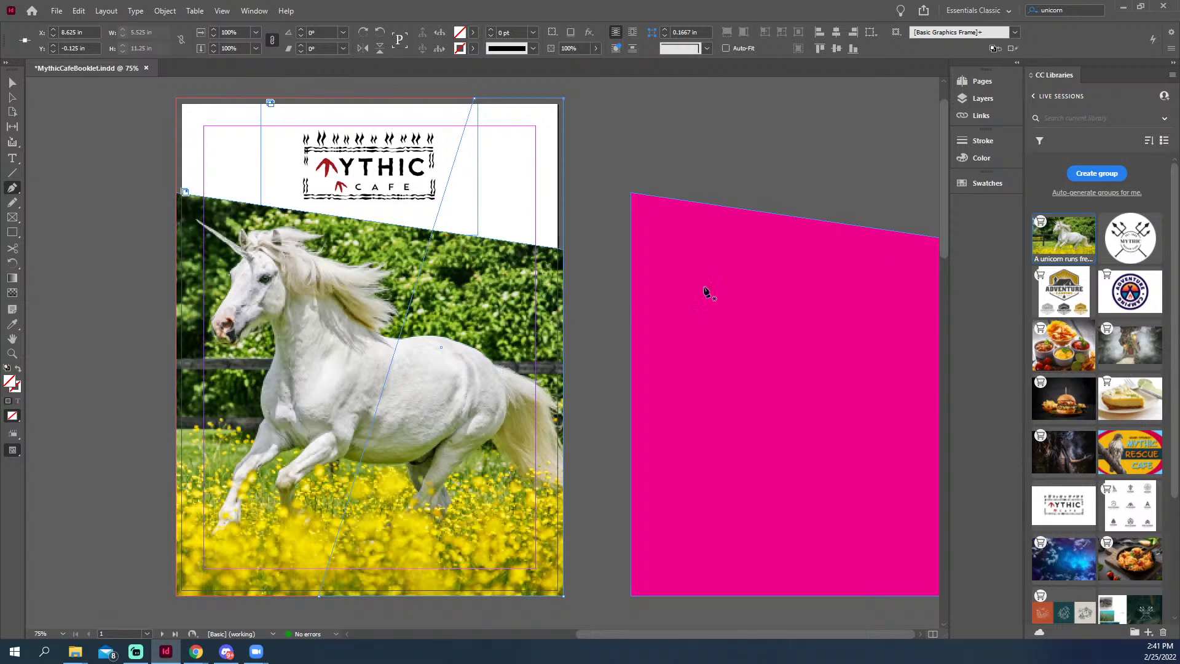
Fill the slanted shape with the cyan swatch C=100 M=0 Y=0 K=0
click(996, 184)
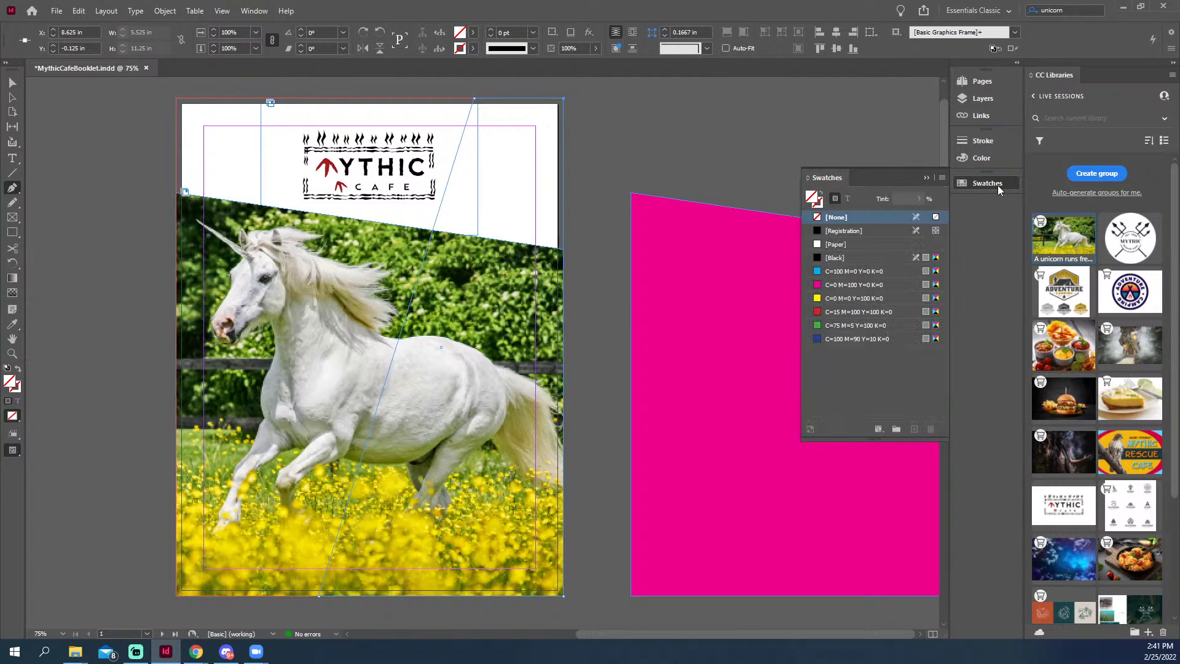
click(850, 271)
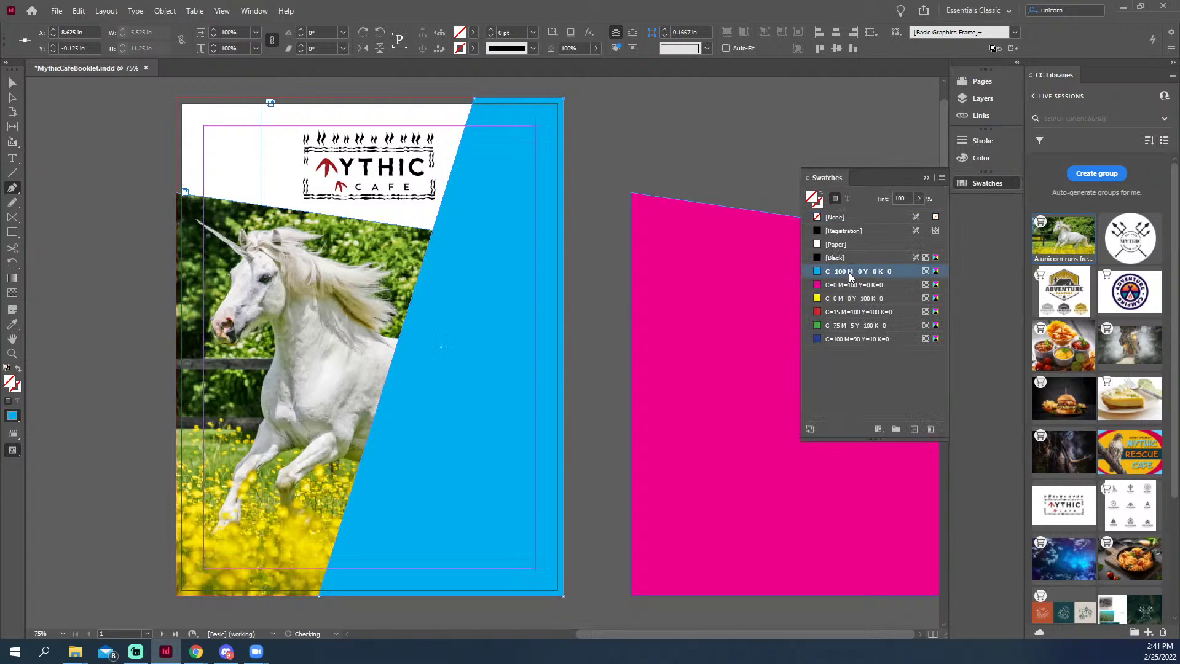
click(974, 185)
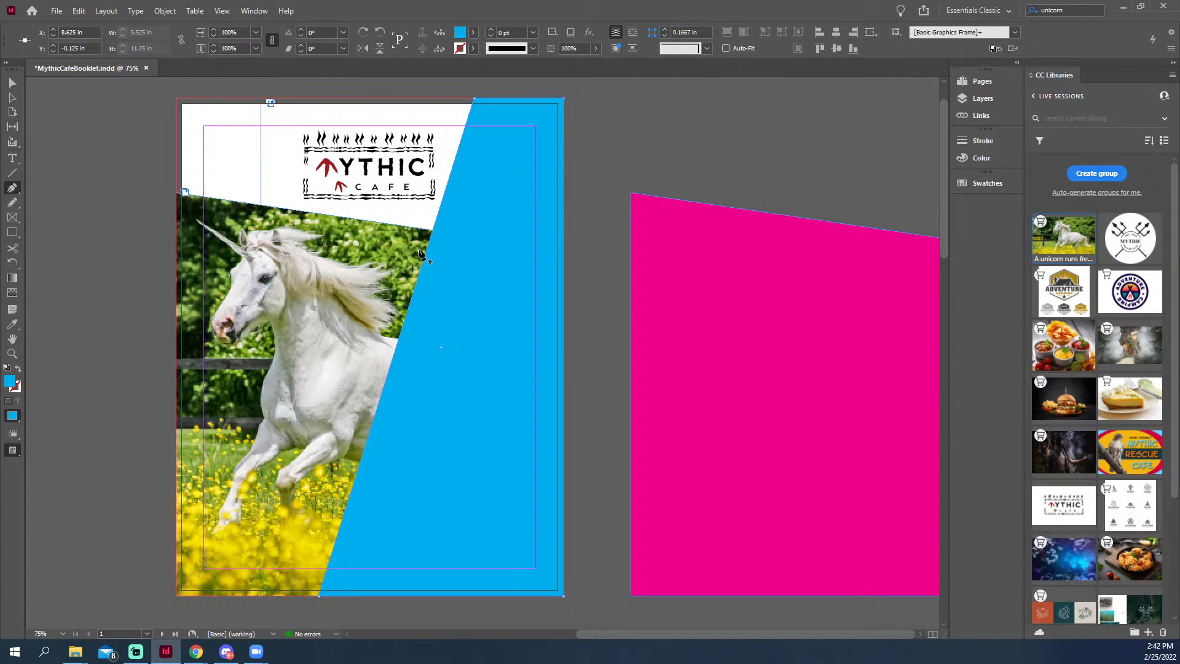
Dock the Effects controls with the other panels and set the cyan shape's blending mode to Multiply
click(261, 12)
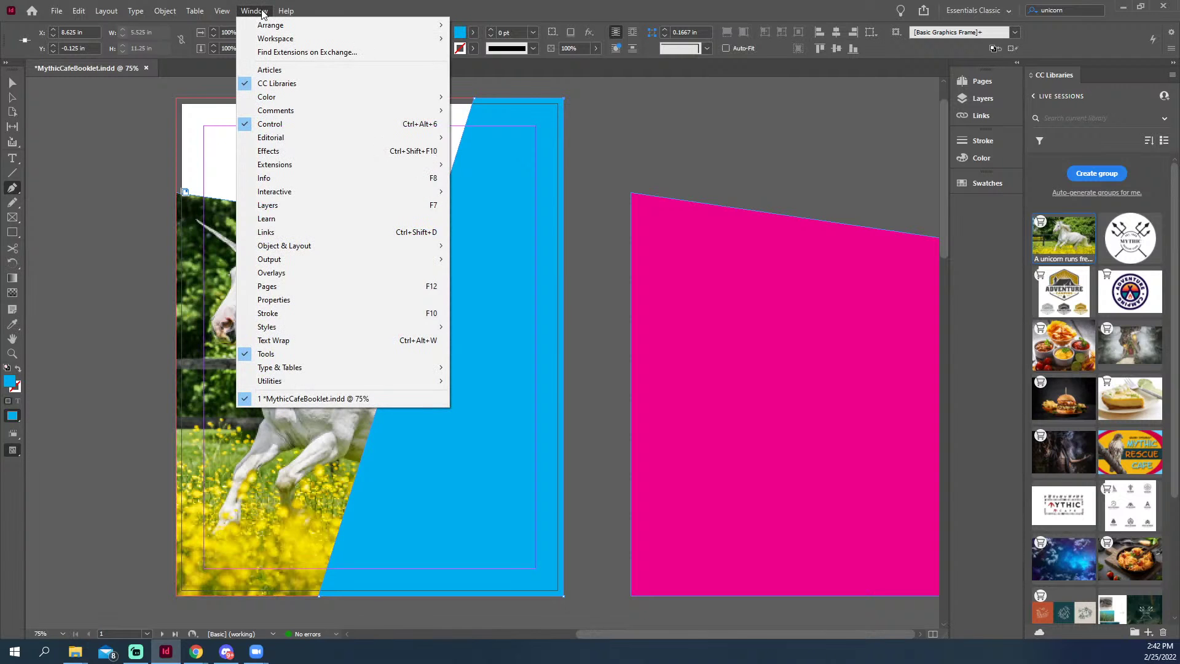
click(283, 154)
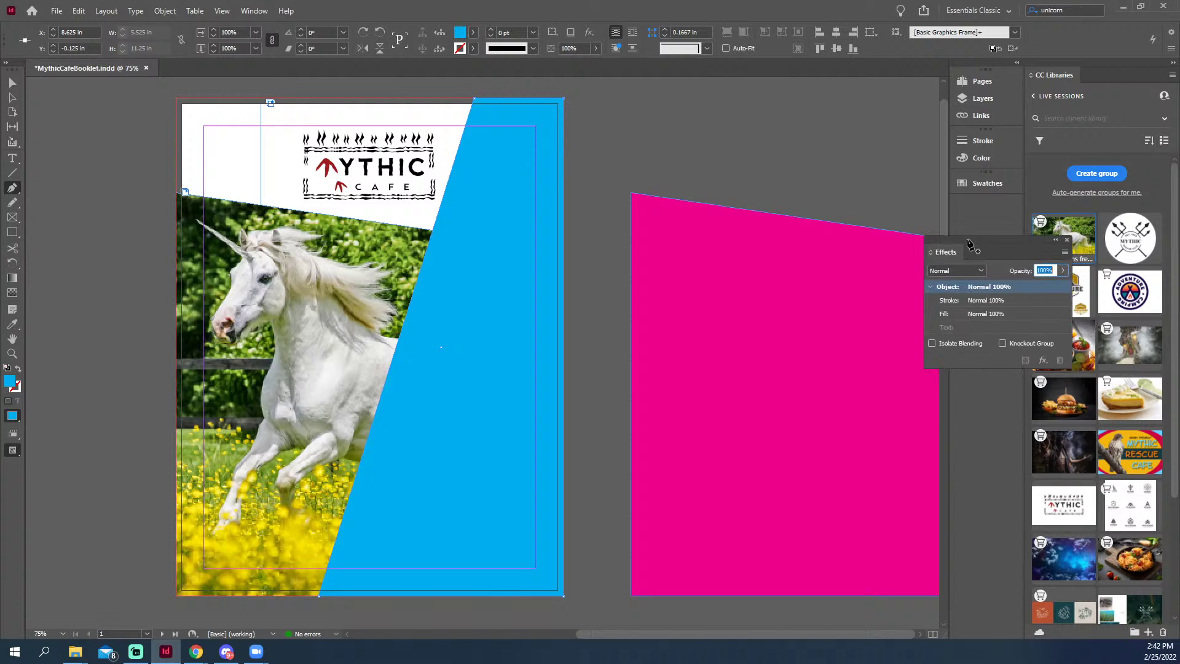
drag(928, 241, 965, 204)
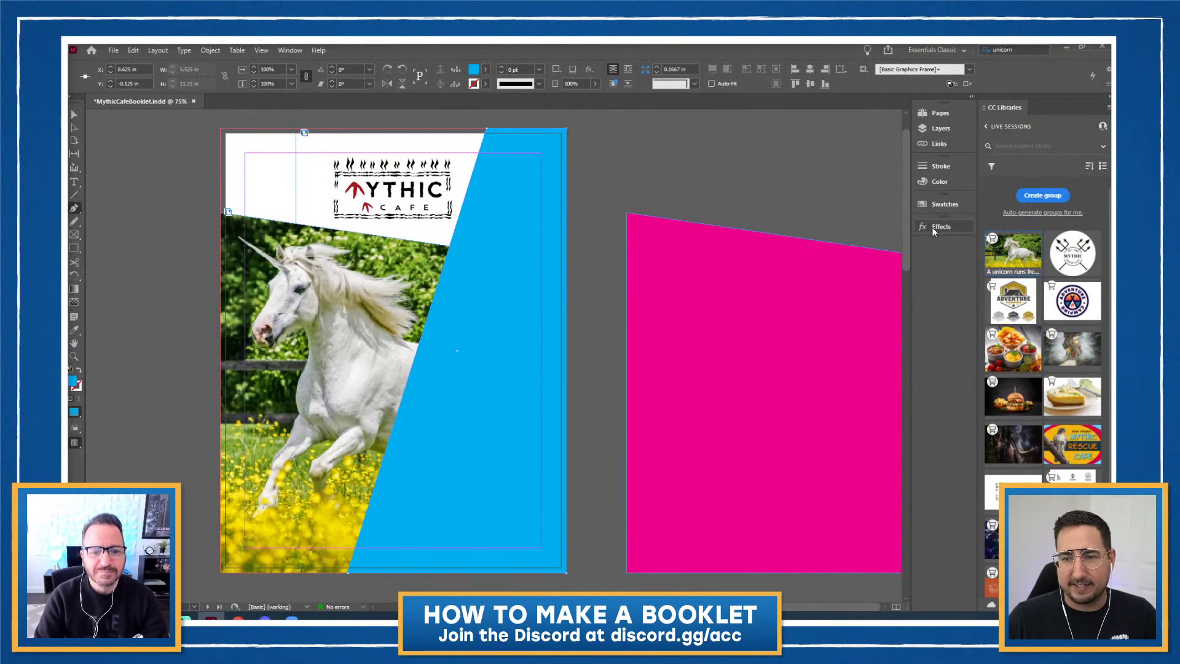
click(937, 229)
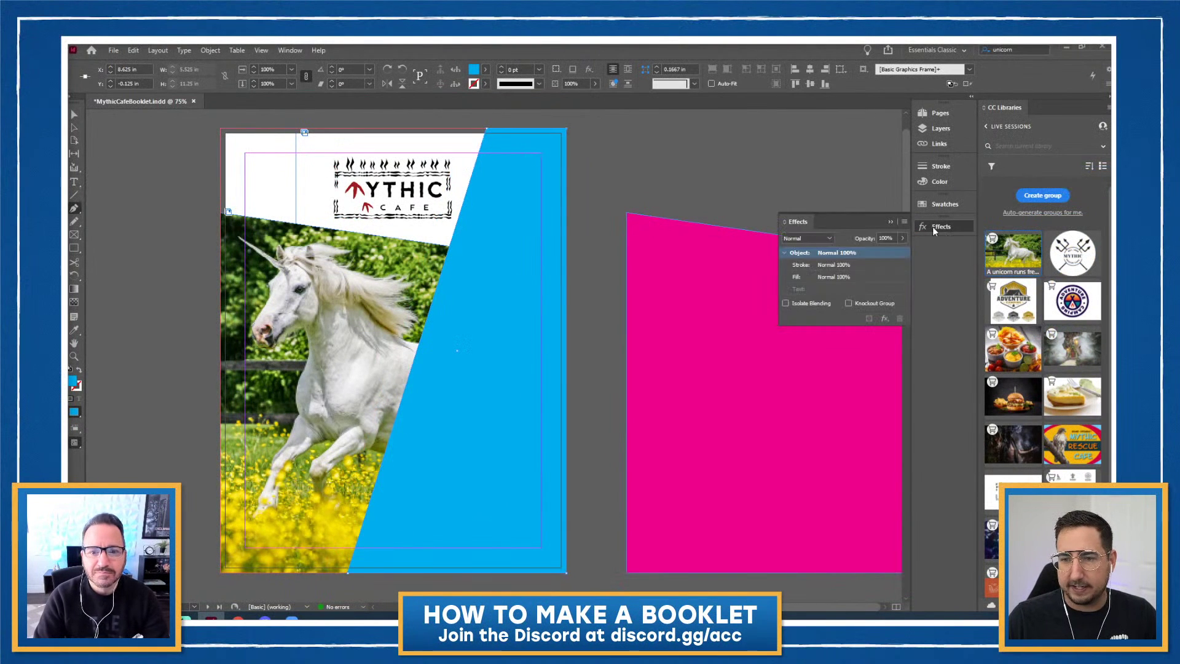
click(822, 239)
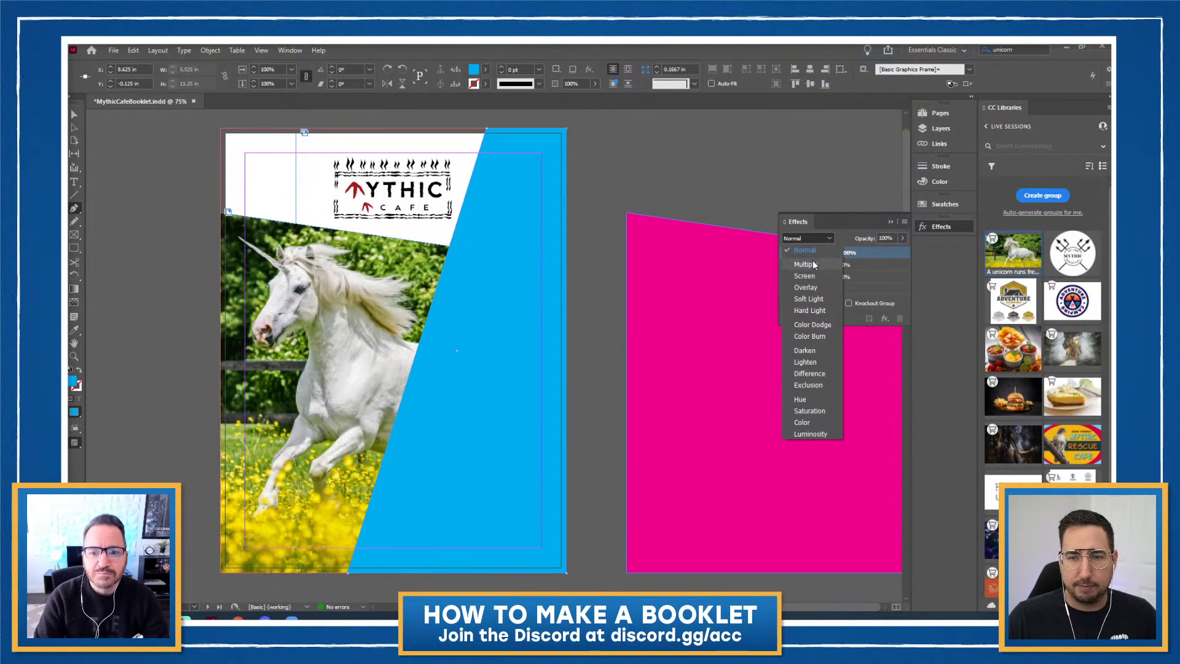
click(813, 265)
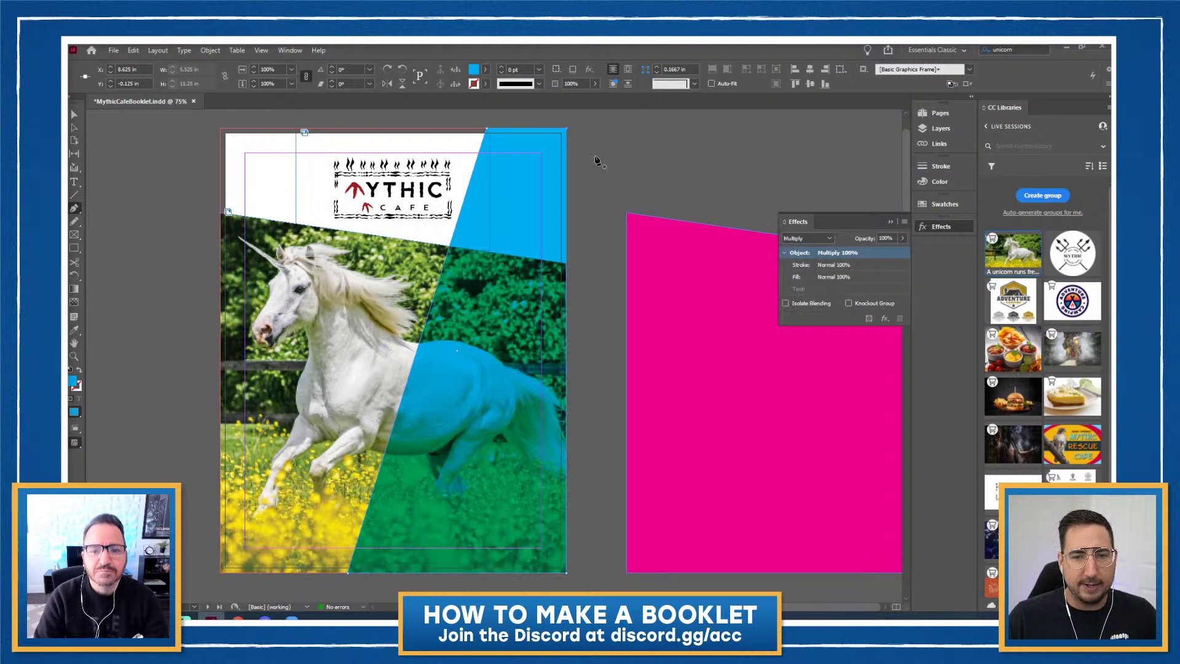
key(v)
click(593, 169)
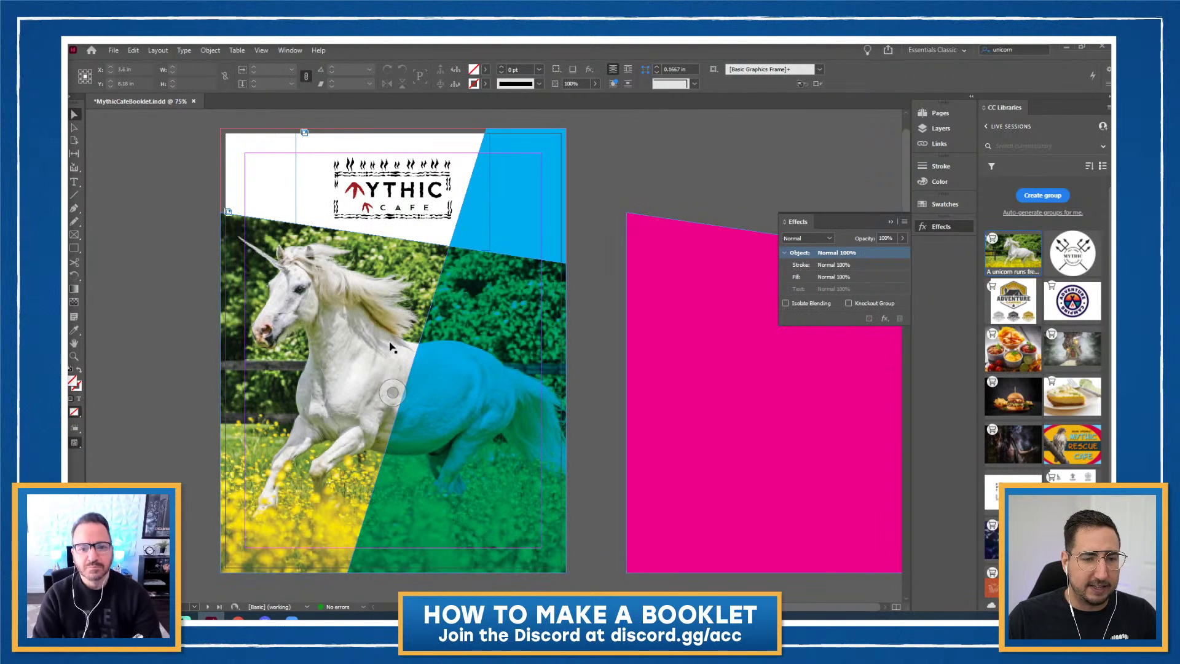
Preview the page without guides and move the cyan shape about 1 in to the right
key(w)
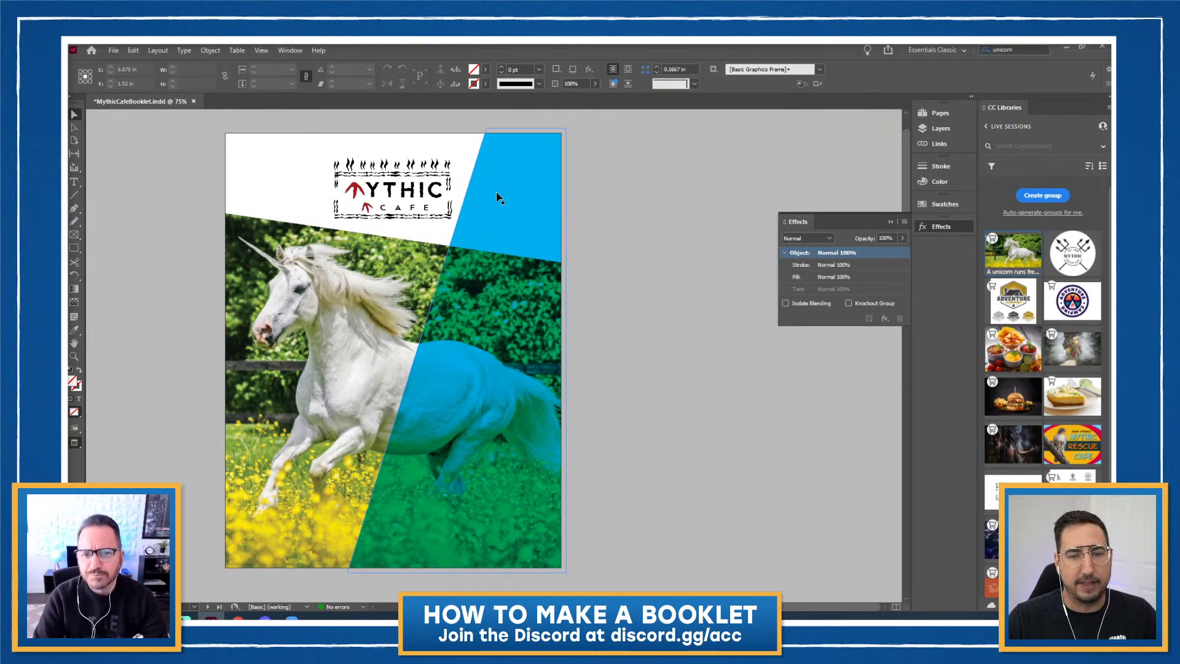
drag(501, 197, 540, 197)
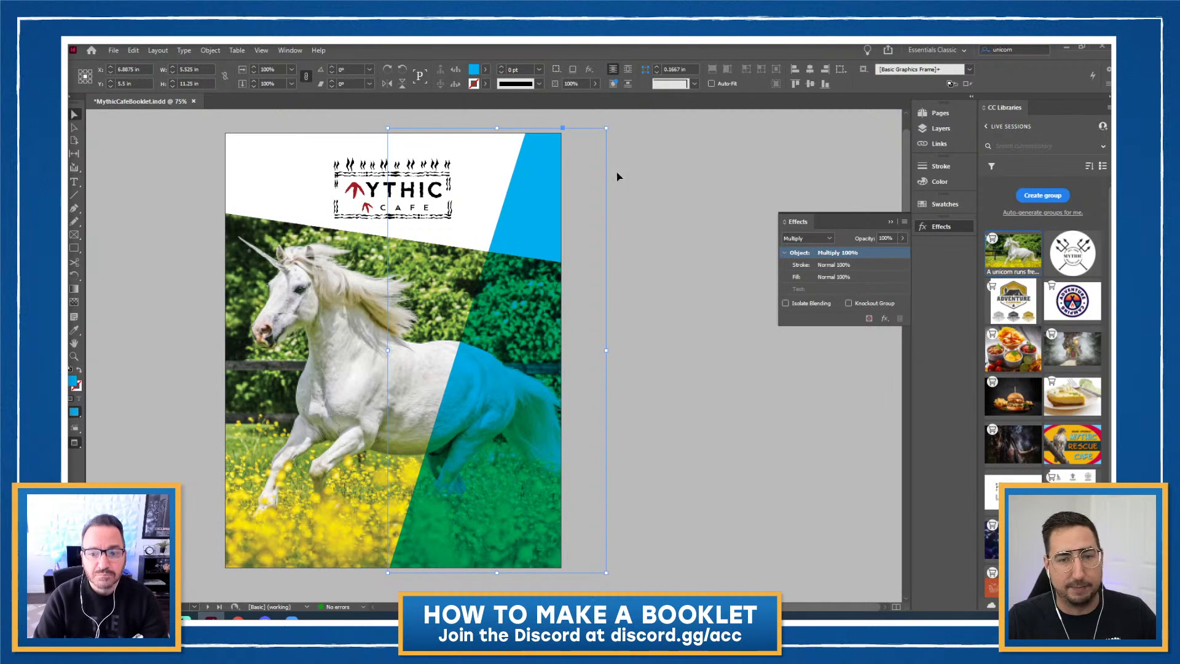
Recolor the slanted overlay shape with a brown fill, hex ae7400
double_click(73, 382)
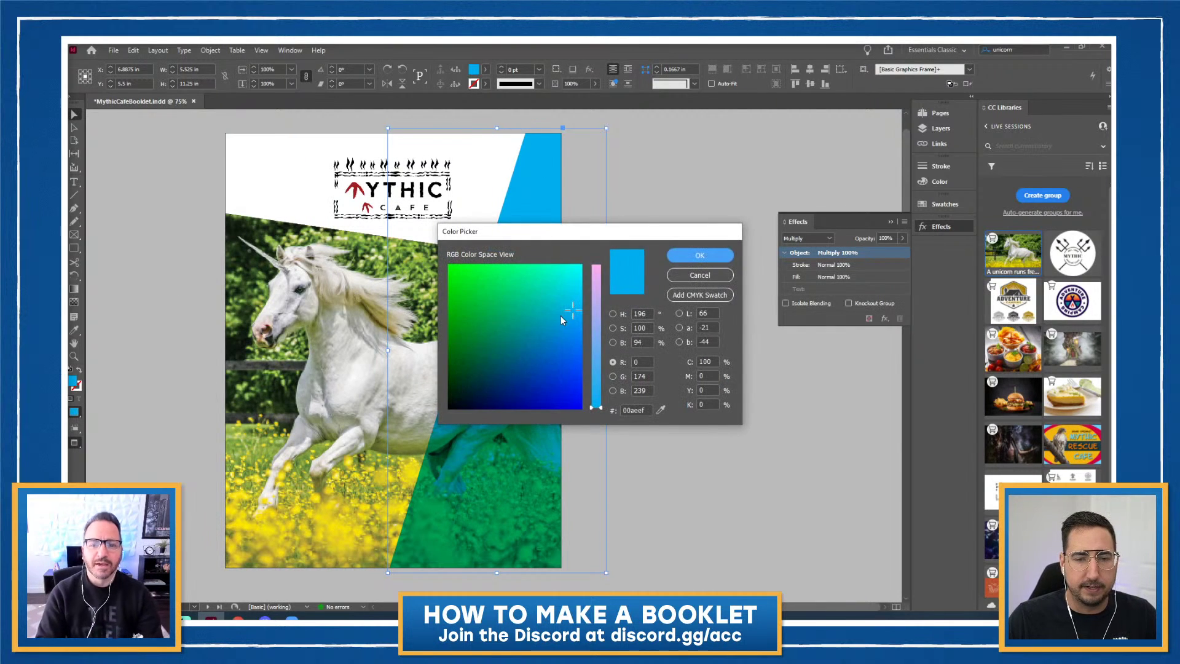
drag(526, 330, 483, 324)
drag(596, 405, 596, 268)
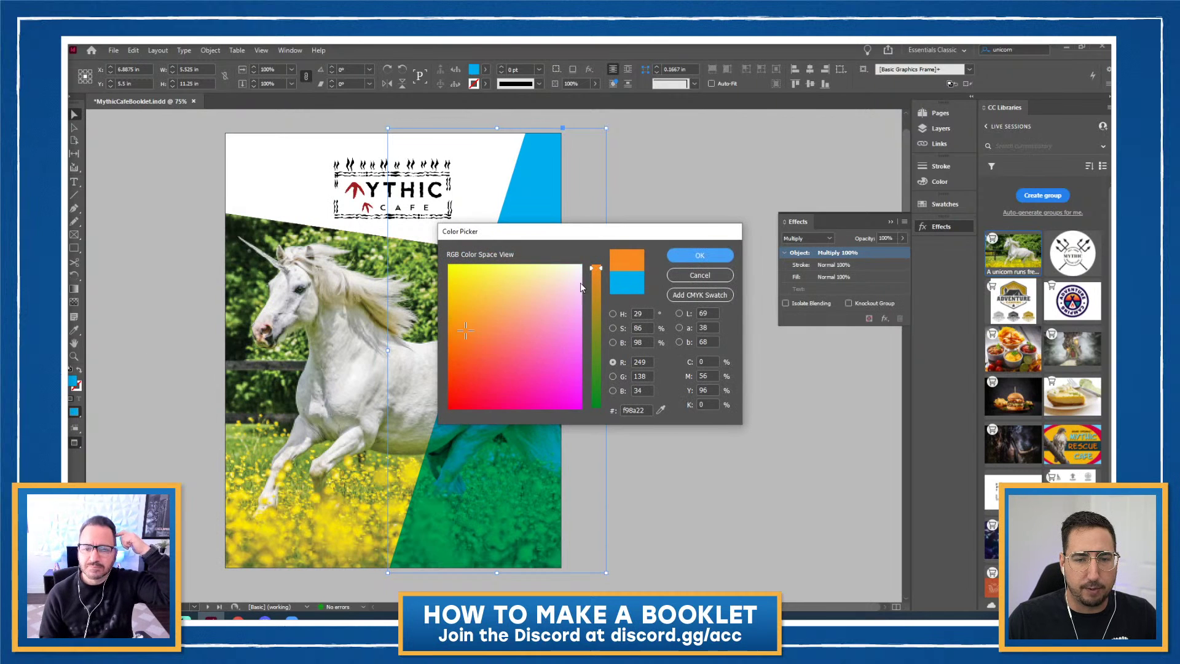
drag(505, 316, 449, 342)
click(597, 311)
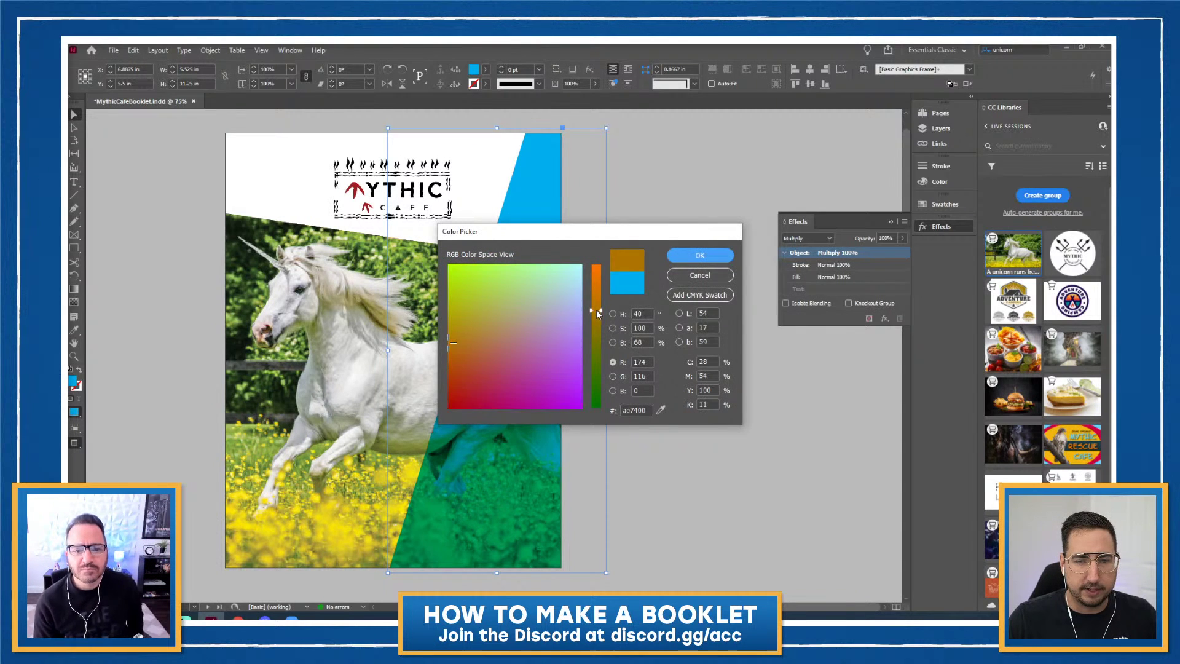
click(689, 256)
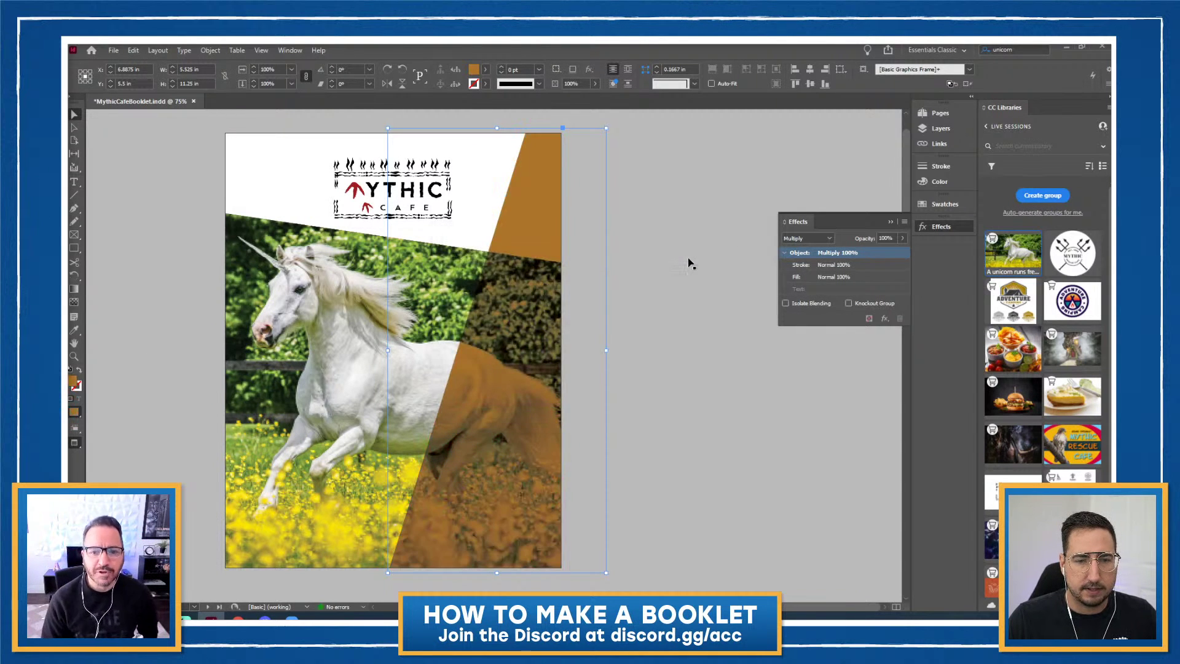
Change the slanted overlay's fill to a light tan orange
double_click(74, 386)
drag(532, 289, 508, 302)
drag(595, 312, 595, 278)
click(699, 255)
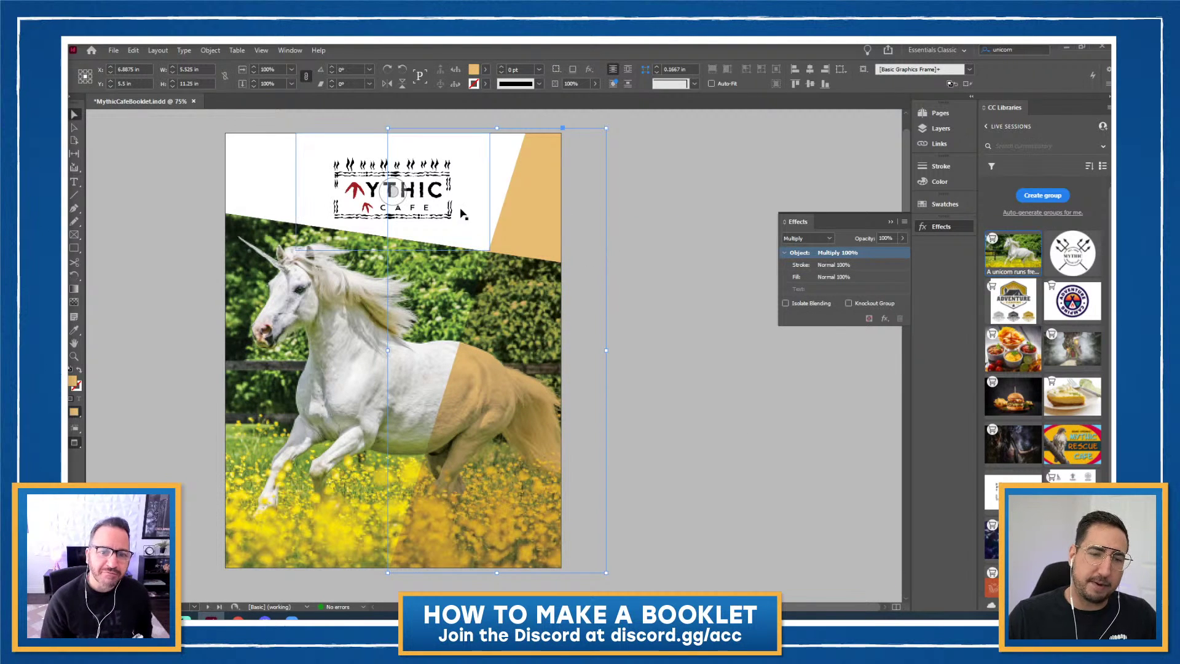
Move the Mythic Cafe logo slightly up and left, and scale its frame up from the center to about 6.13 by 3.72 in
click(393, 191)
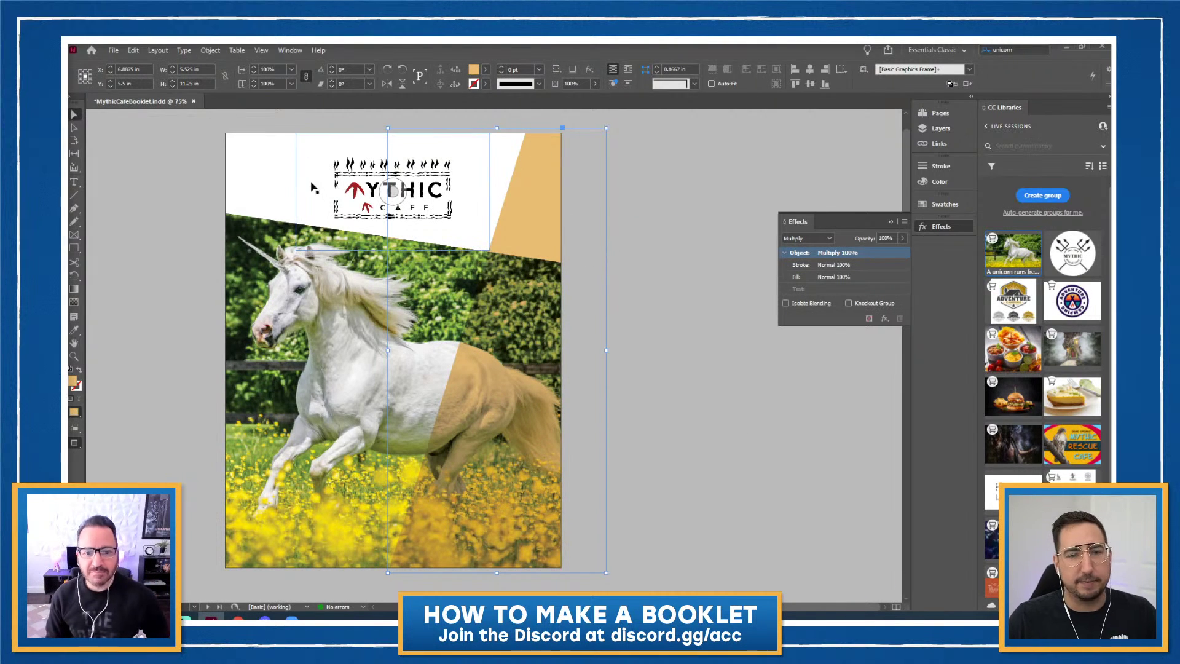
drag(364, 201, 342, 188)
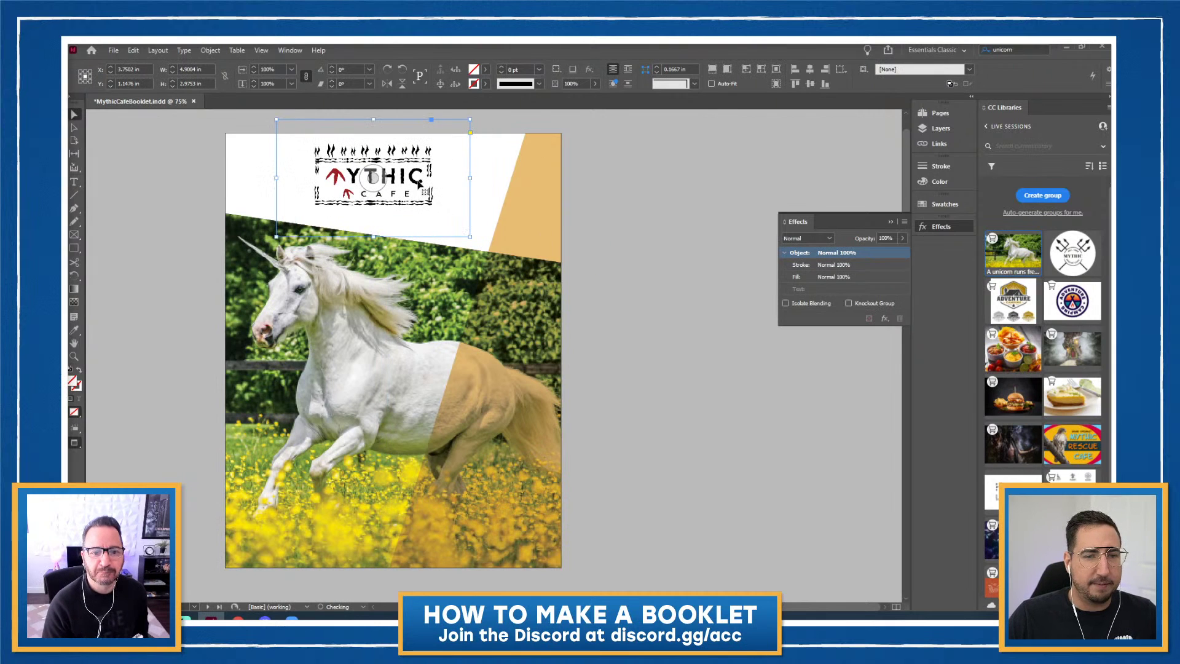
key(s)
drag(473, 250, 495, 267)
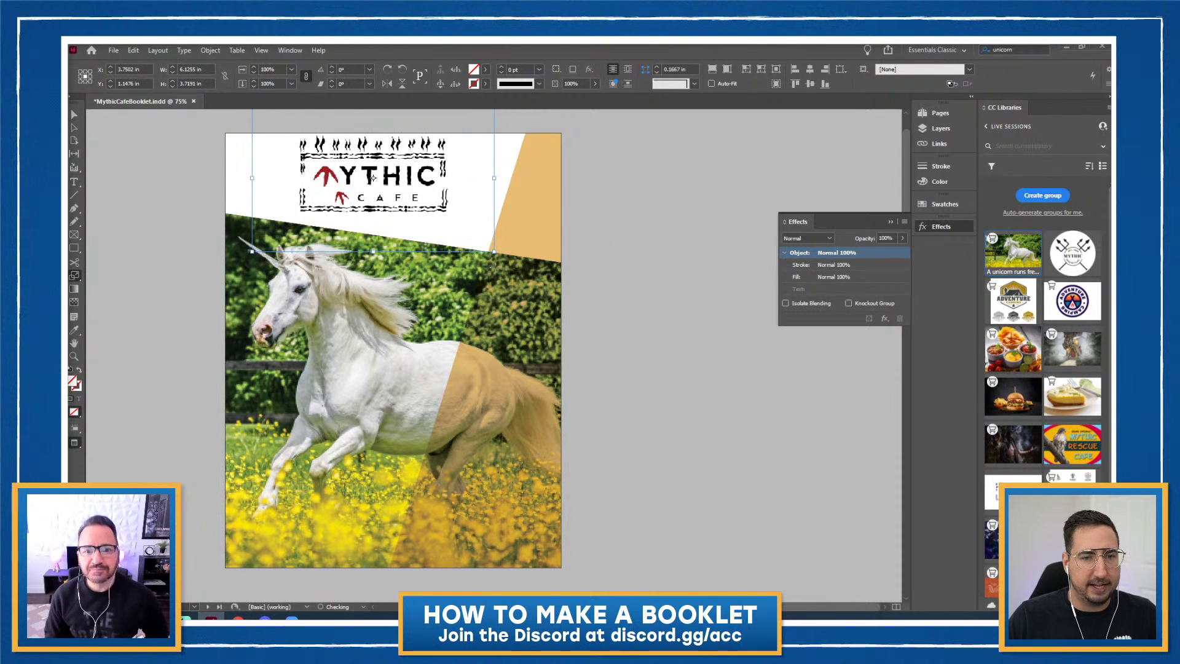
Nudge the enlarged logo down to a Y position of about 1.33 in and deselect it
key(Down)
key(Down)
key(Down)
key(Down)
key(Down)
key(Down)
key(Down)
key(Down)
key(Down)
key(Down)
key(Down)
key(Down)
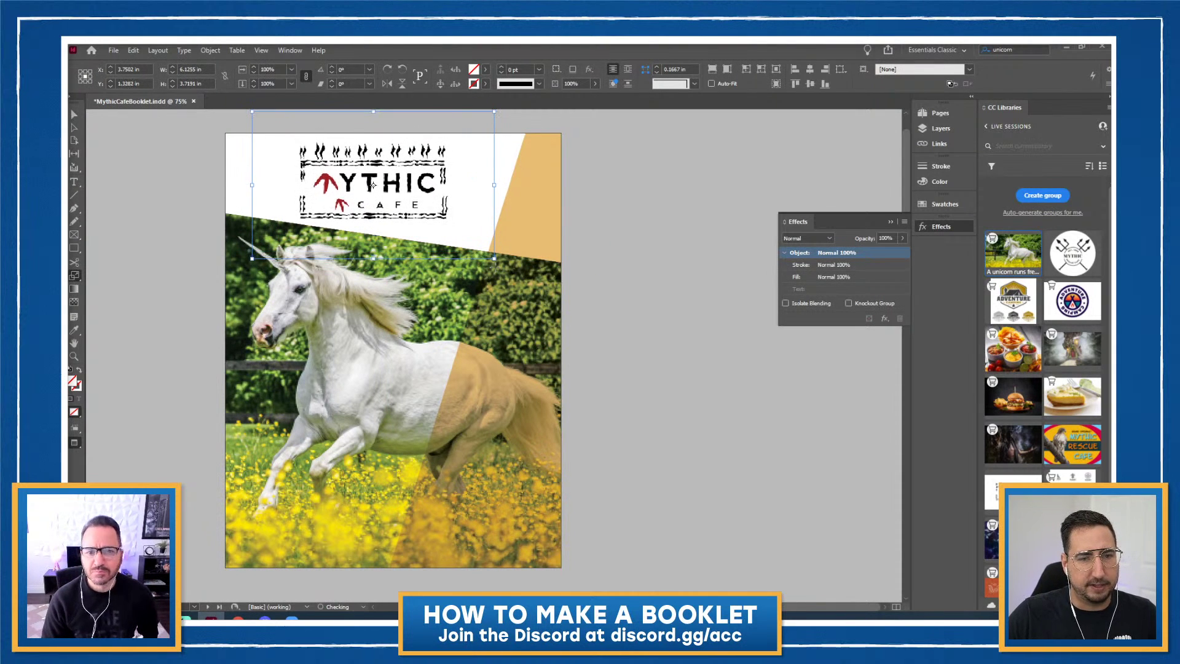
key(v)
click(192, 199)
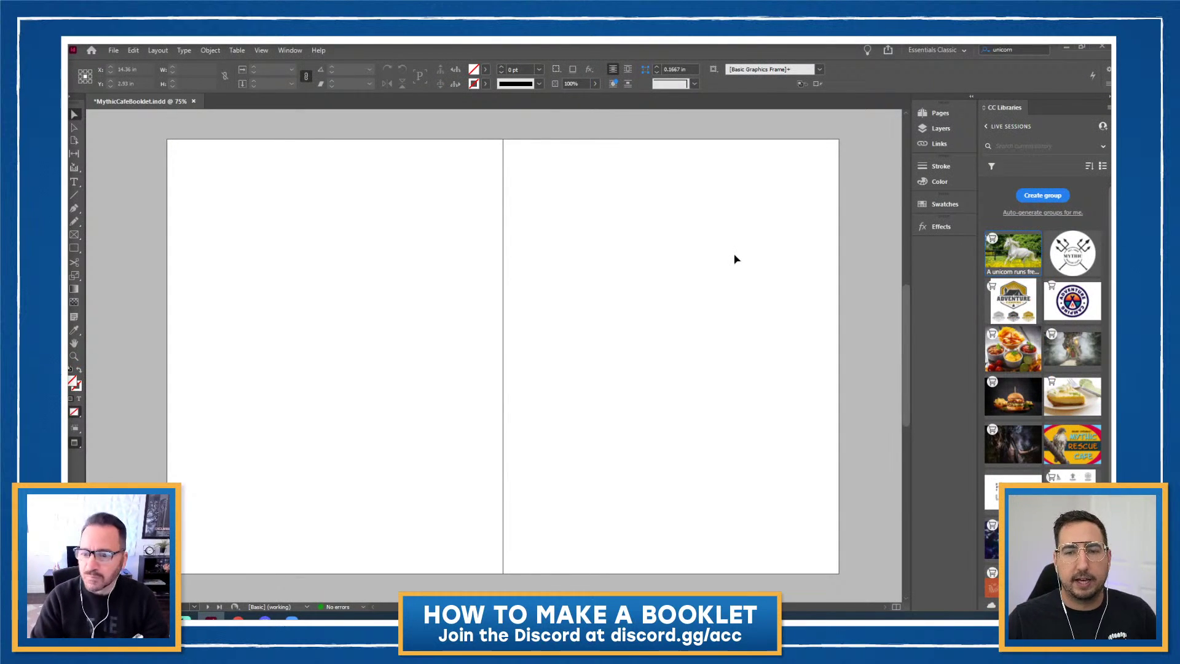
Review the finished front cover and the booklet's page spreads
scroll(735, 259, up, 6)
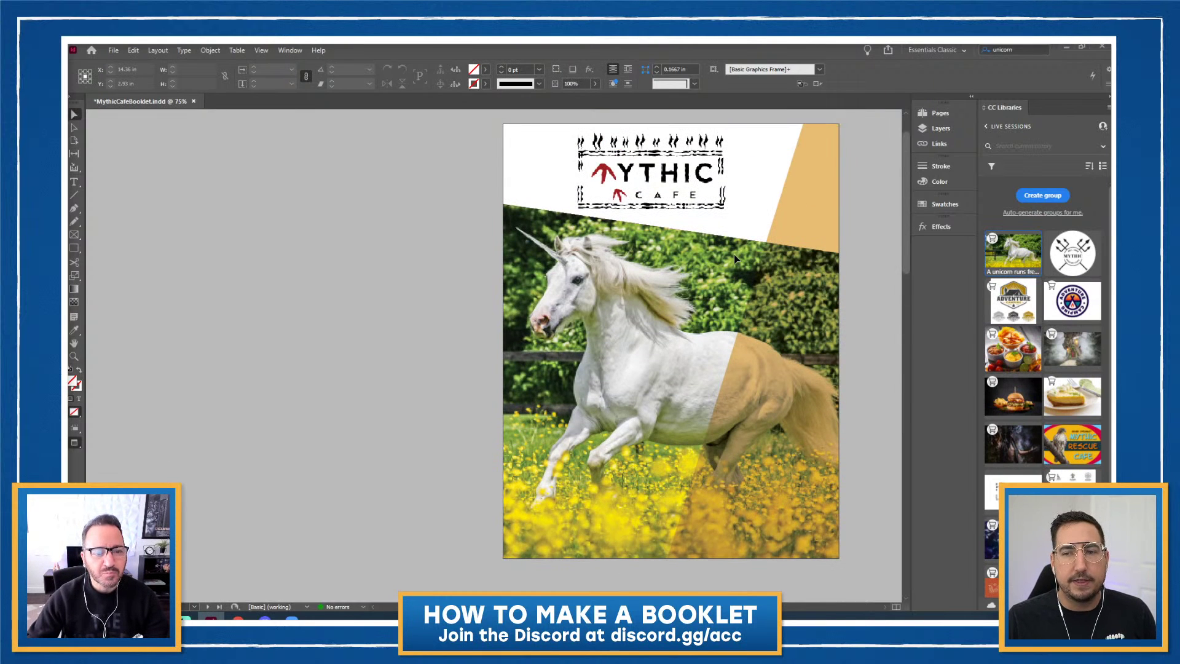
click(937, 113)
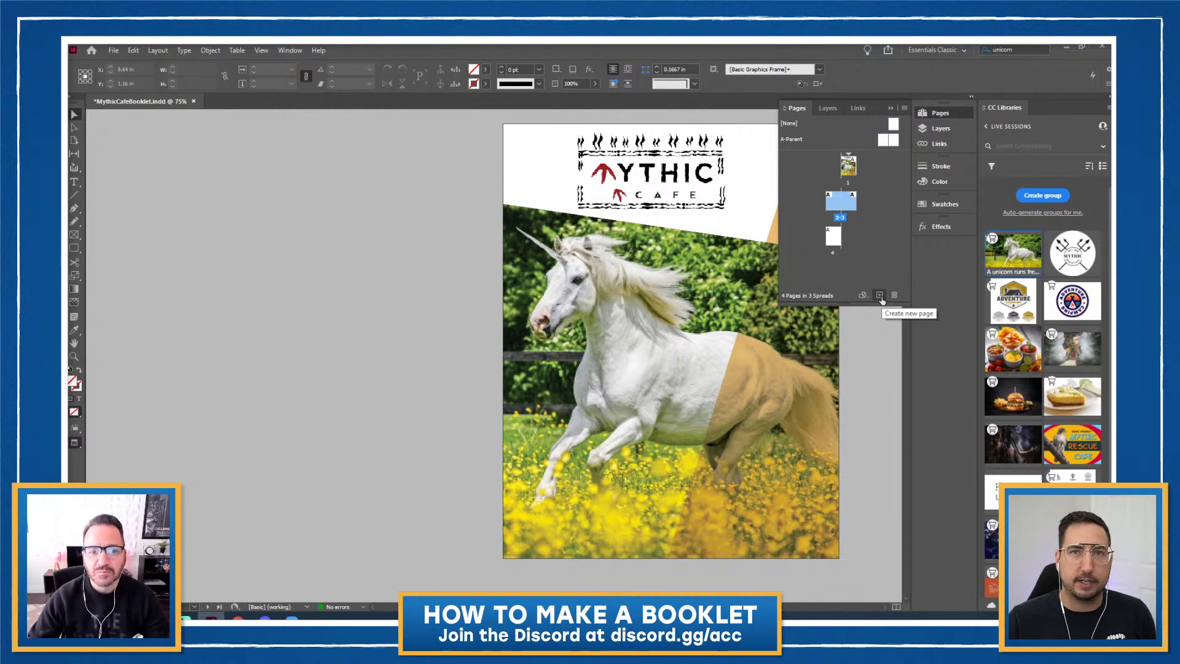
click(939, 113)
click(595, 263)
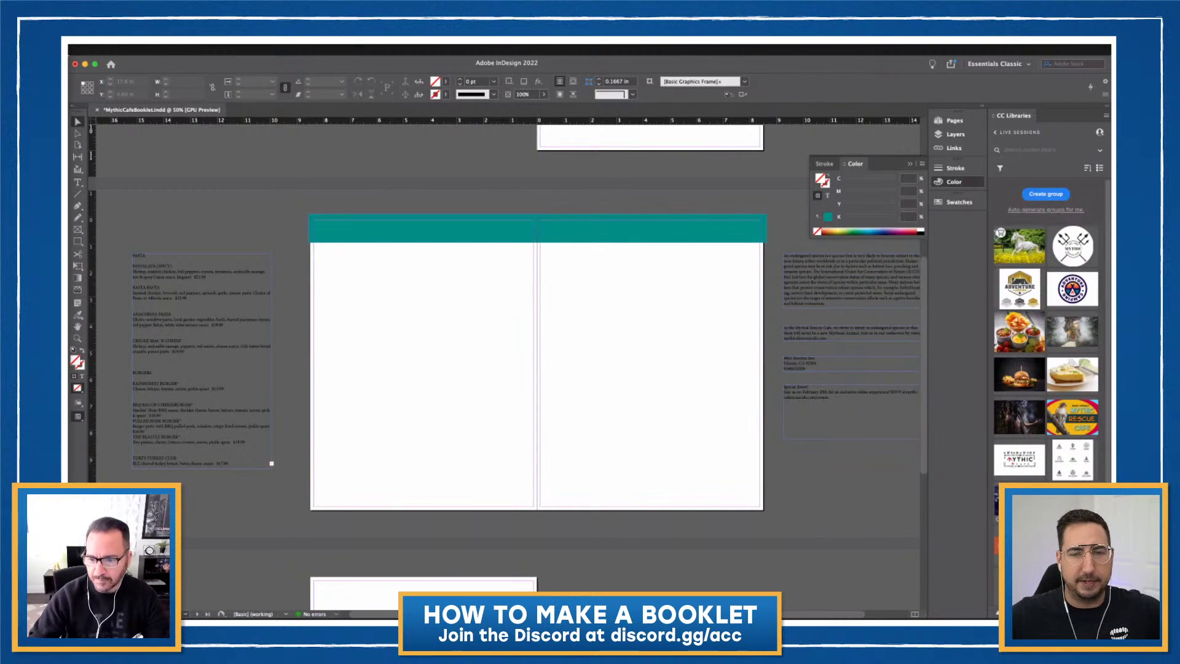
scroll(663, 266, right, 3)
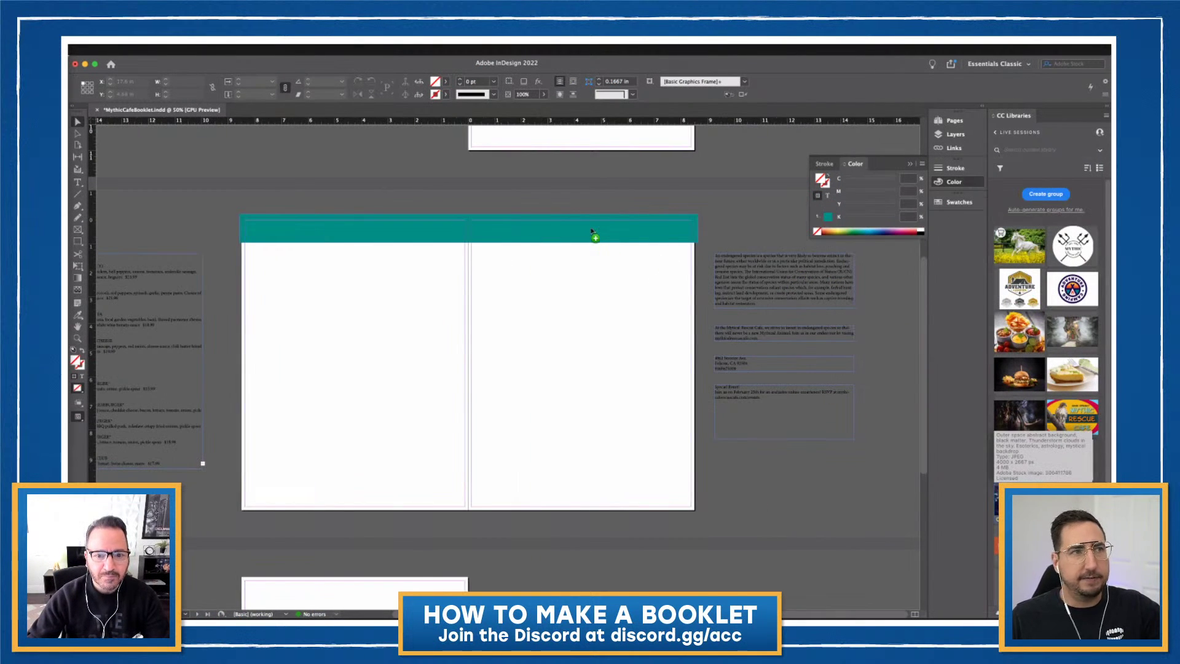
drag(592, 231, 592, 232)
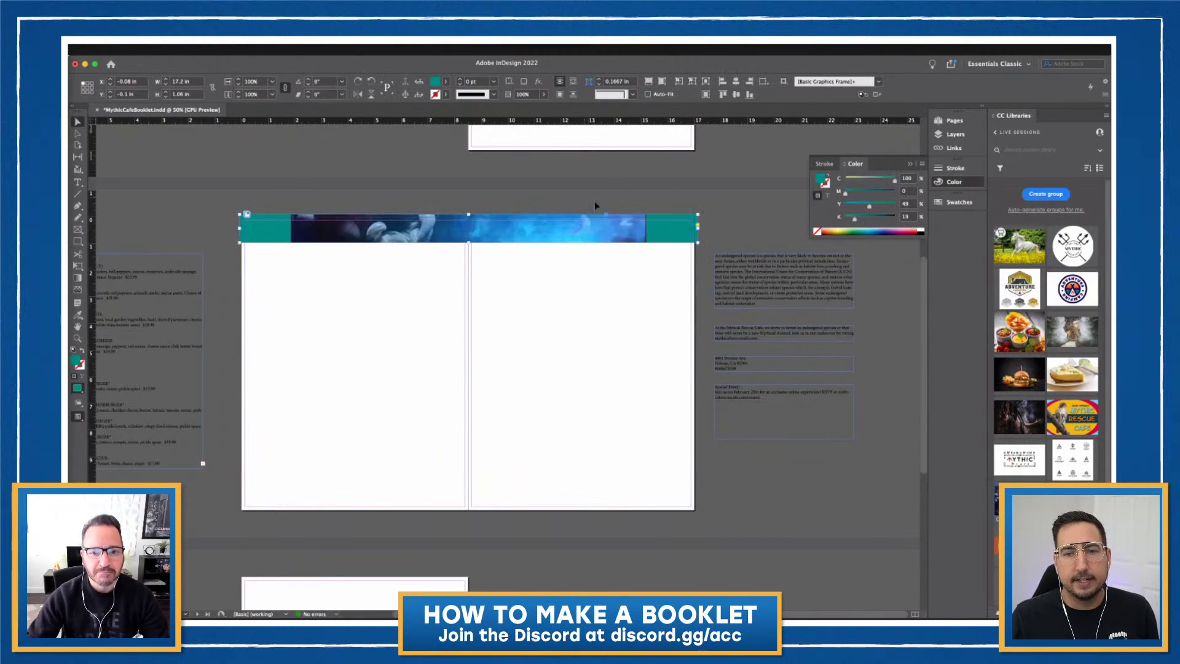
key(super+z)
scroll(608, 258, up, 5)
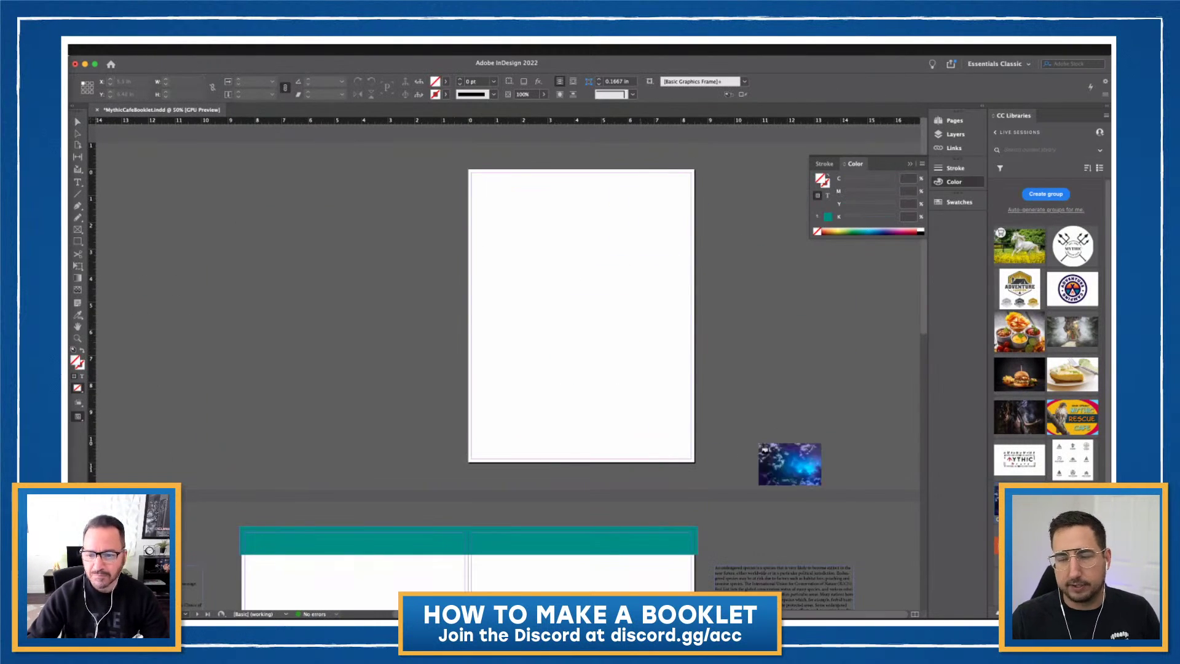
key(Escape)
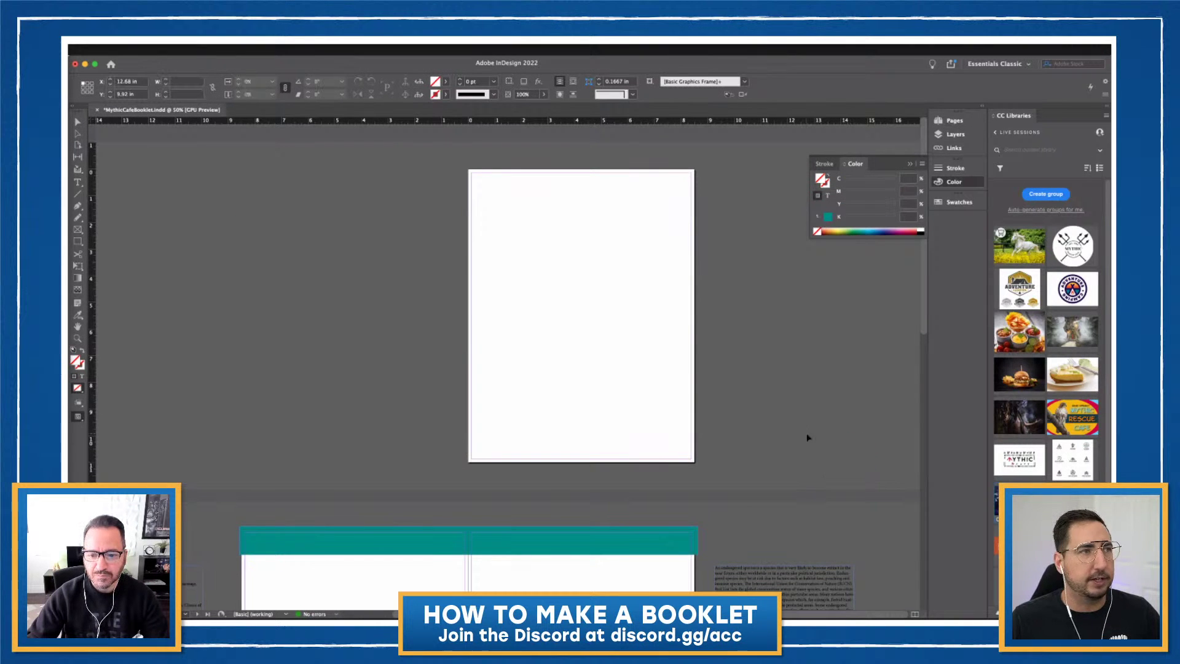
click(807, 434)
scroll(642, 295, down, 5)
scroll(642, 295, left, 2)
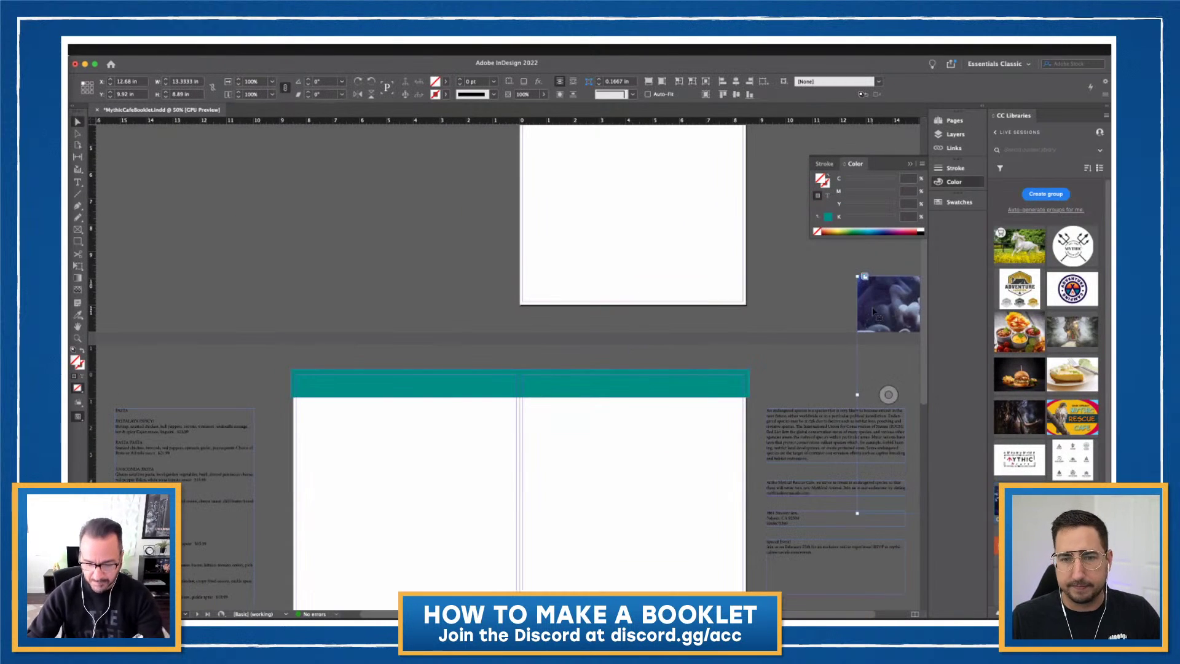
key(Delete)
scroll(364, 289, down, 3)
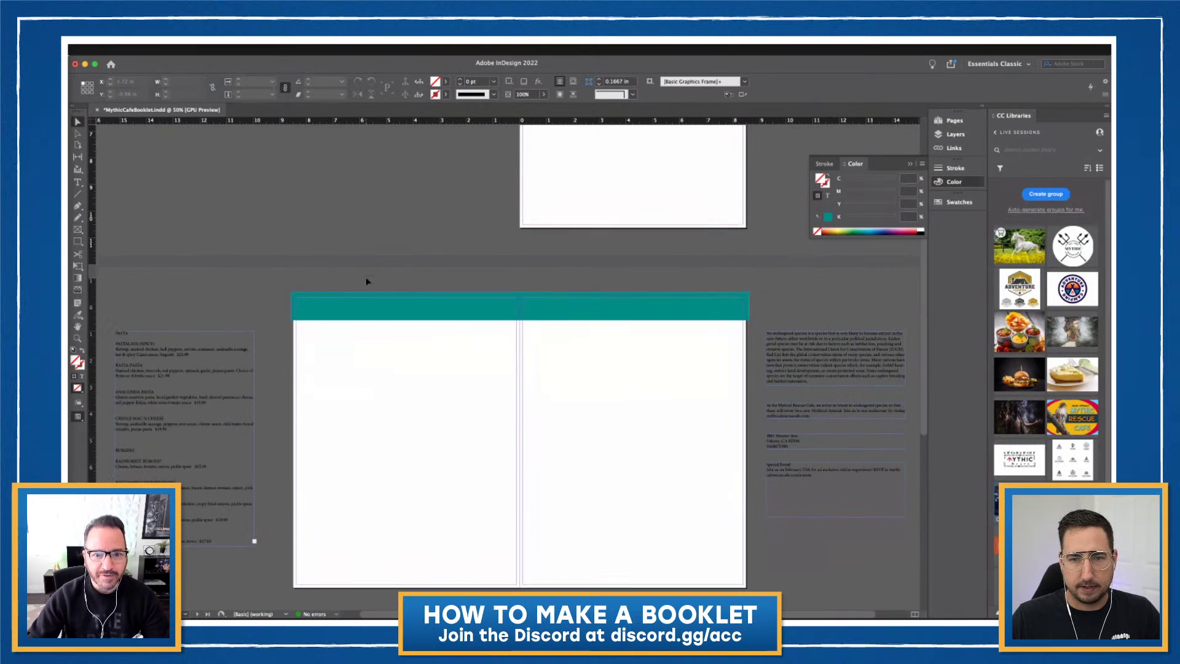
Place the outer space background image from the library inside the teal header band across the inside spread
scroll(366, 281, down, 5)
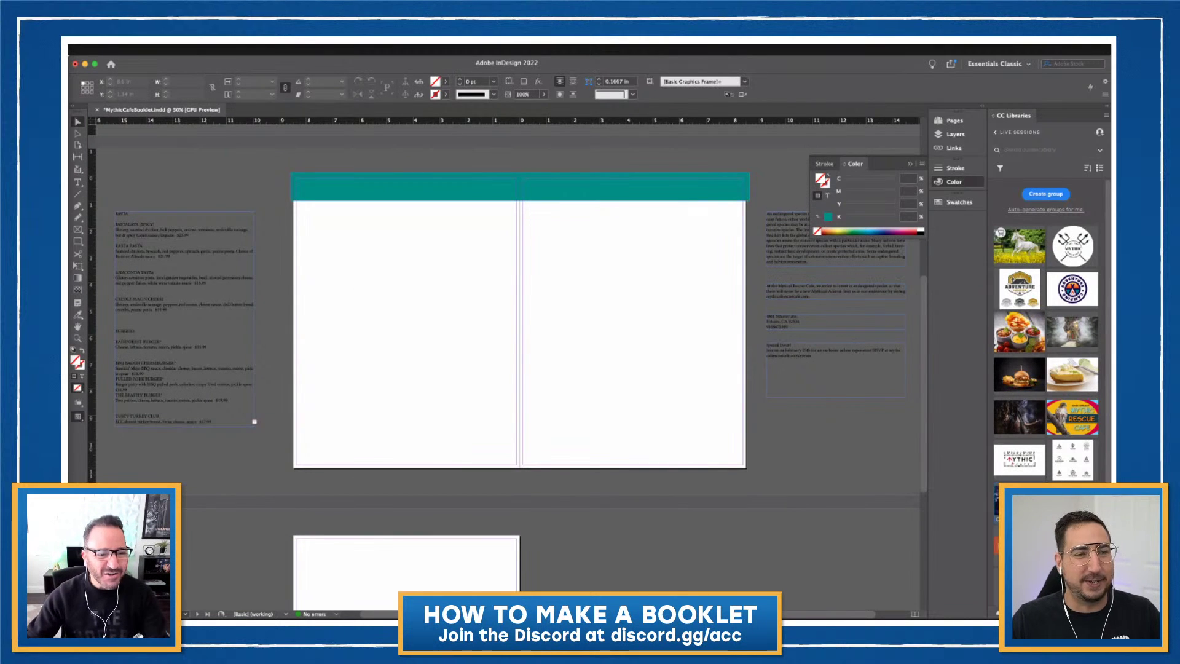
click(621, 196)
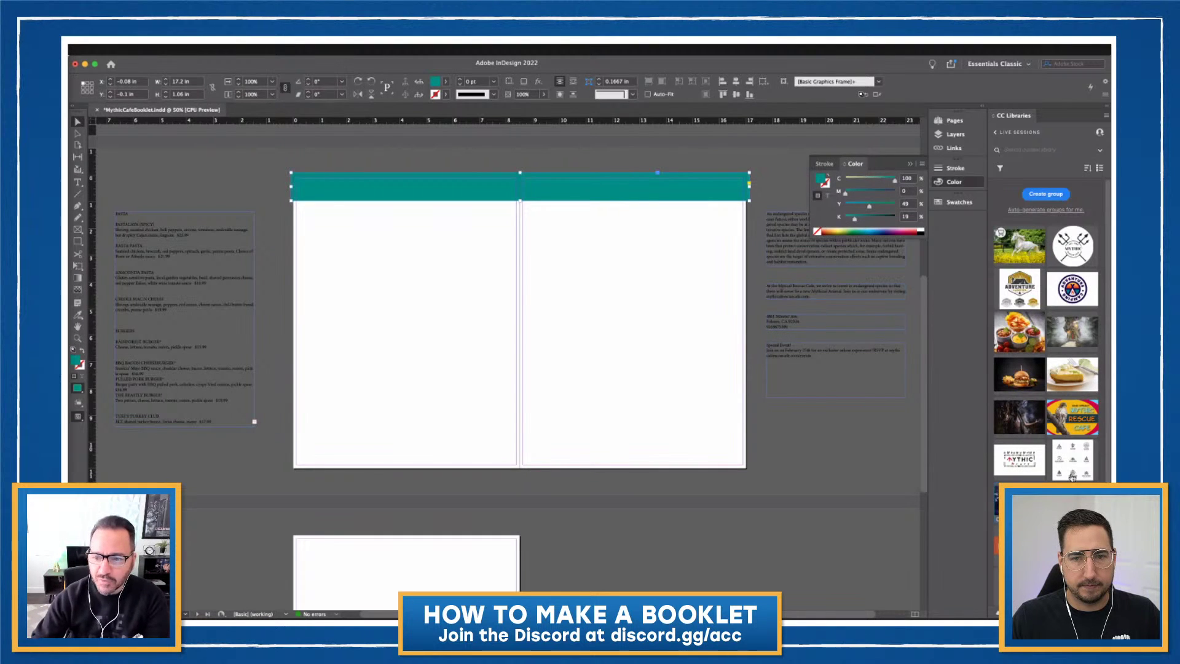
scroll(1073, 476, down, 3)
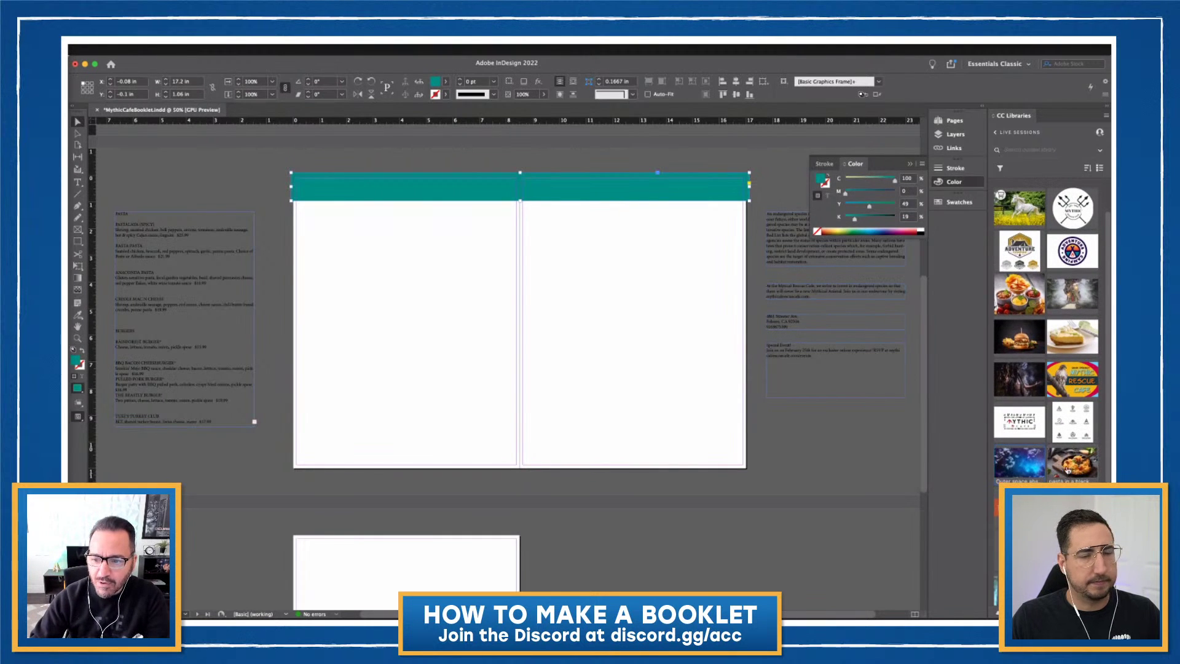
scroll(1046, 326, down, 1)
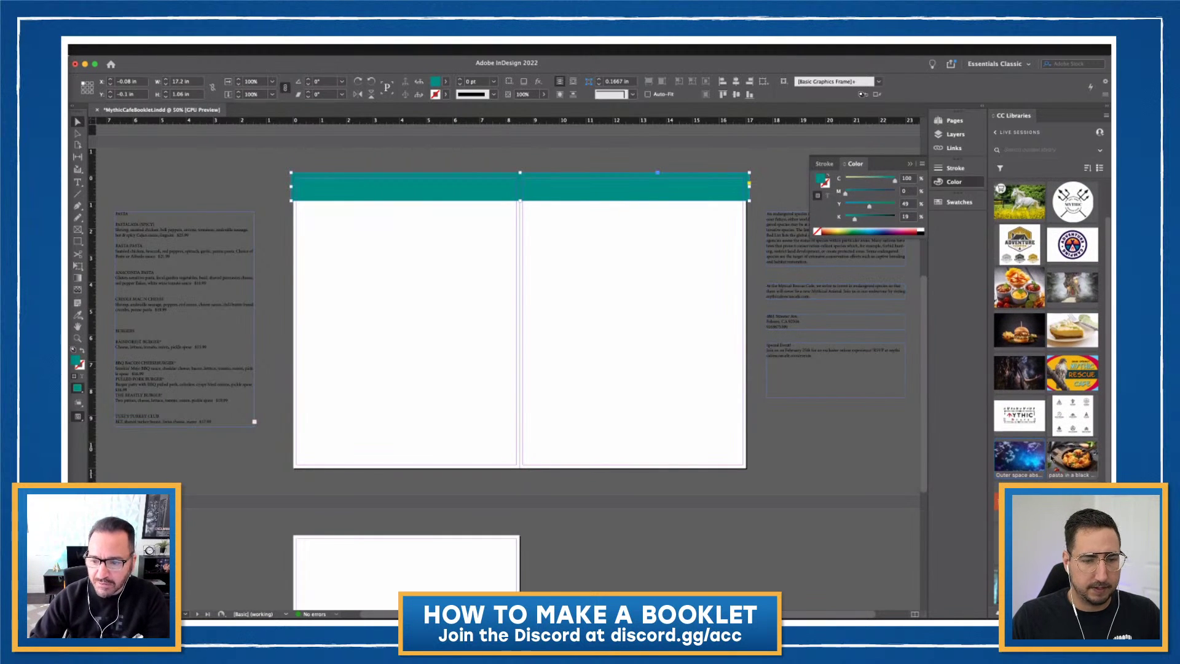
drag(1025, 461, 584, 191)
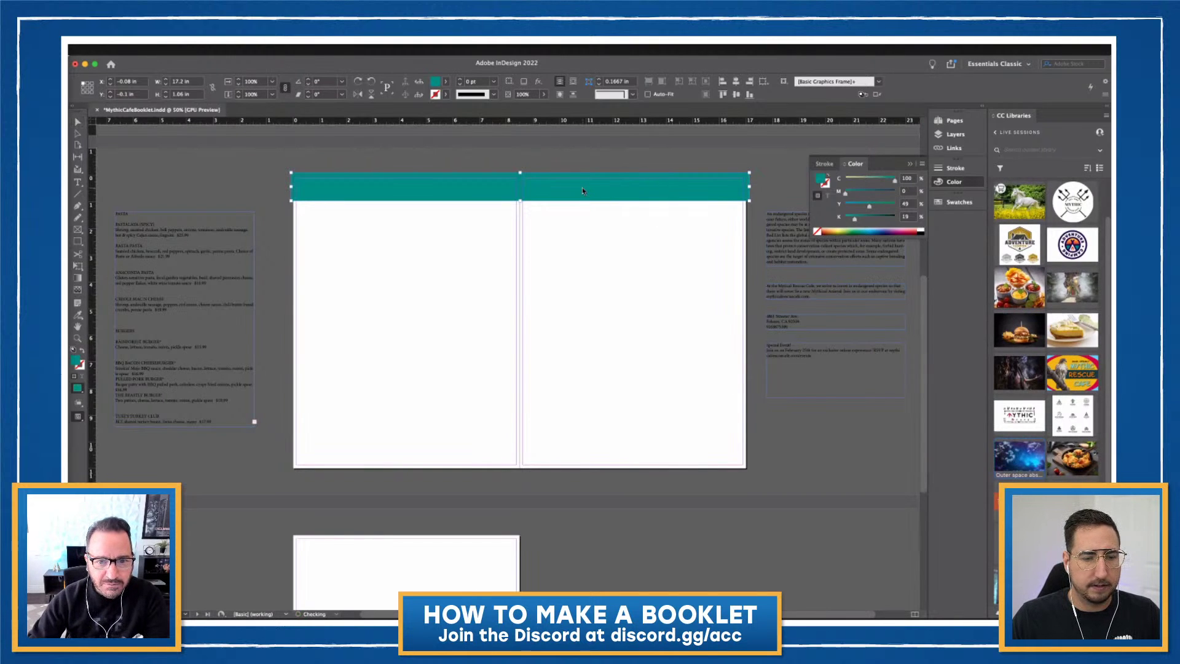
click(583, 191)
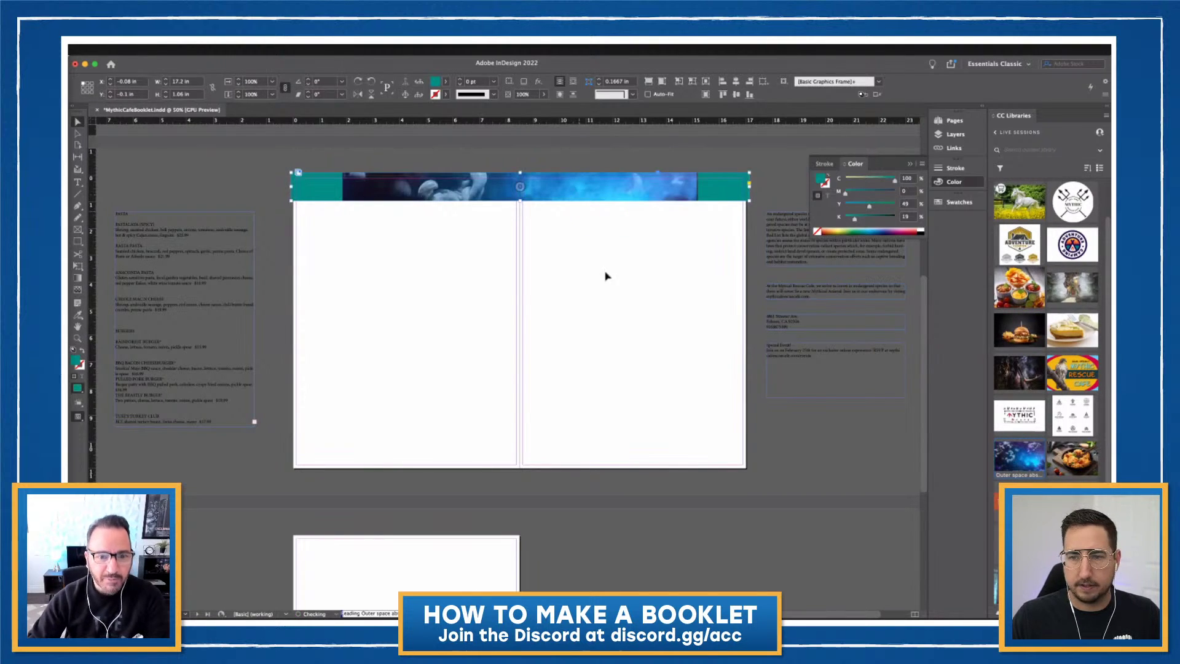
Try to stretch the outer space image sideways inside the header band to about 17.08 in wide
click(78, 133)
click(638, 194)
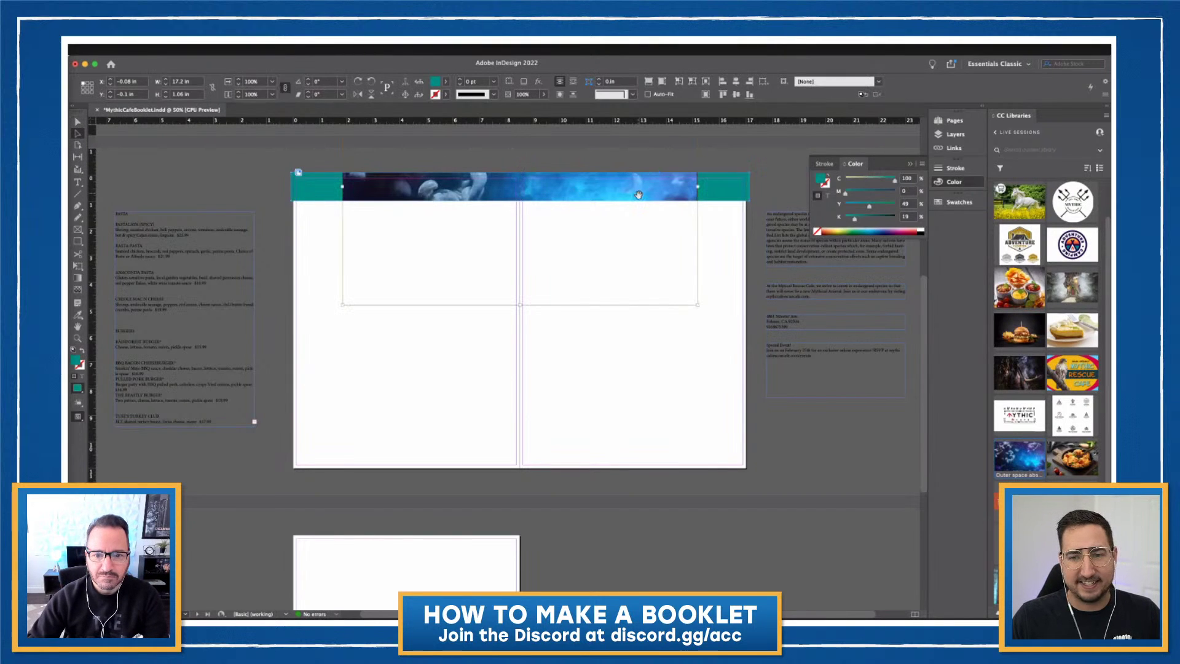
drag(697, 186, 747, 187)
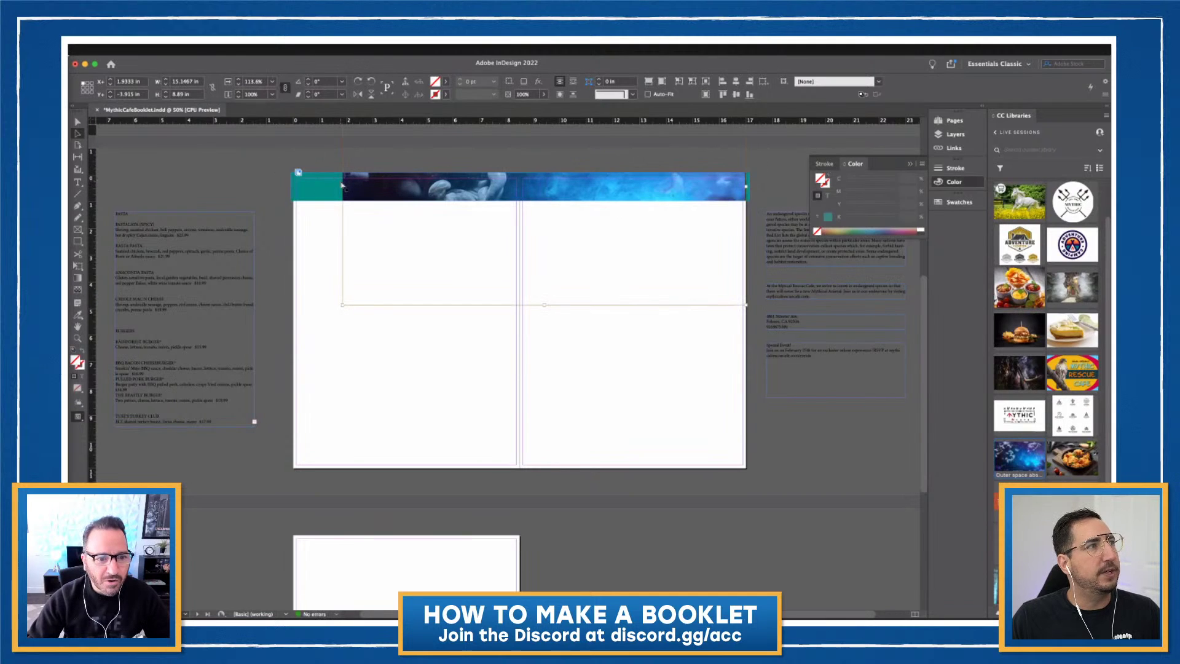
drag(343, 185, 294, 194)
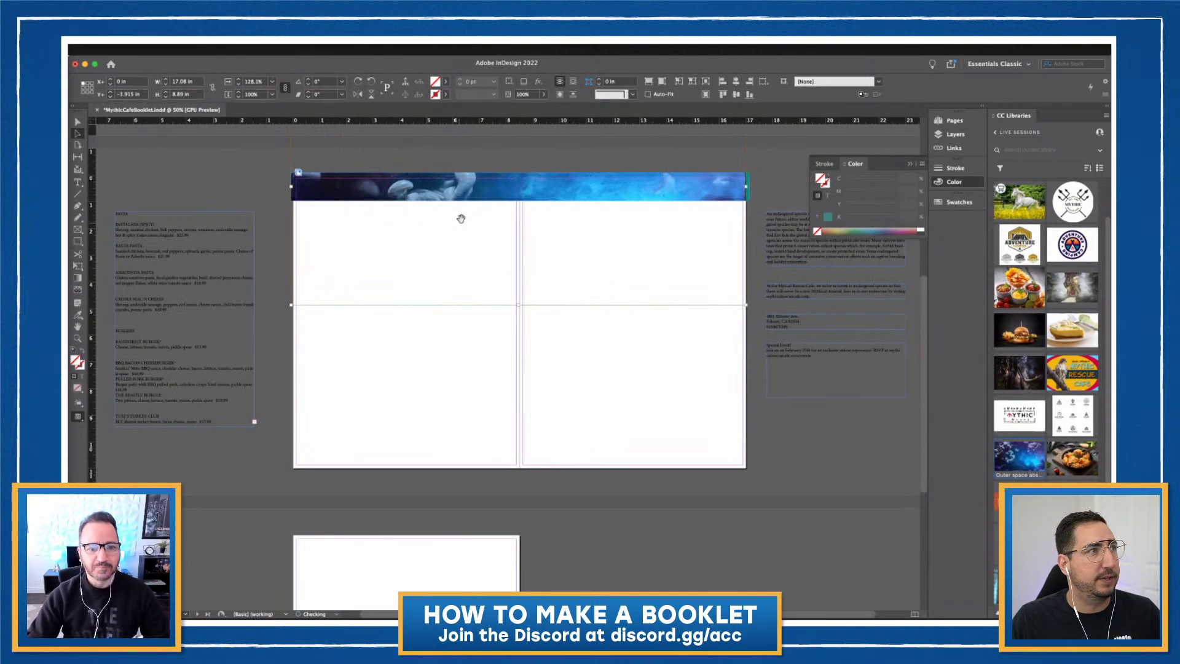
click(167, 178)
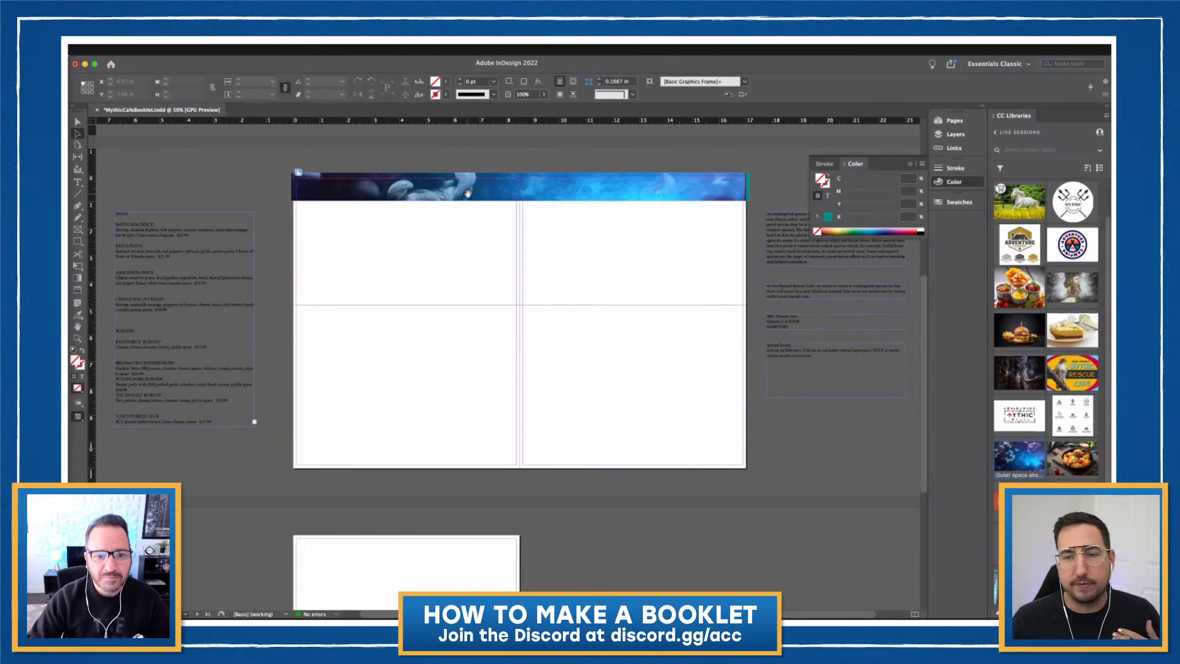
click(720, 189)
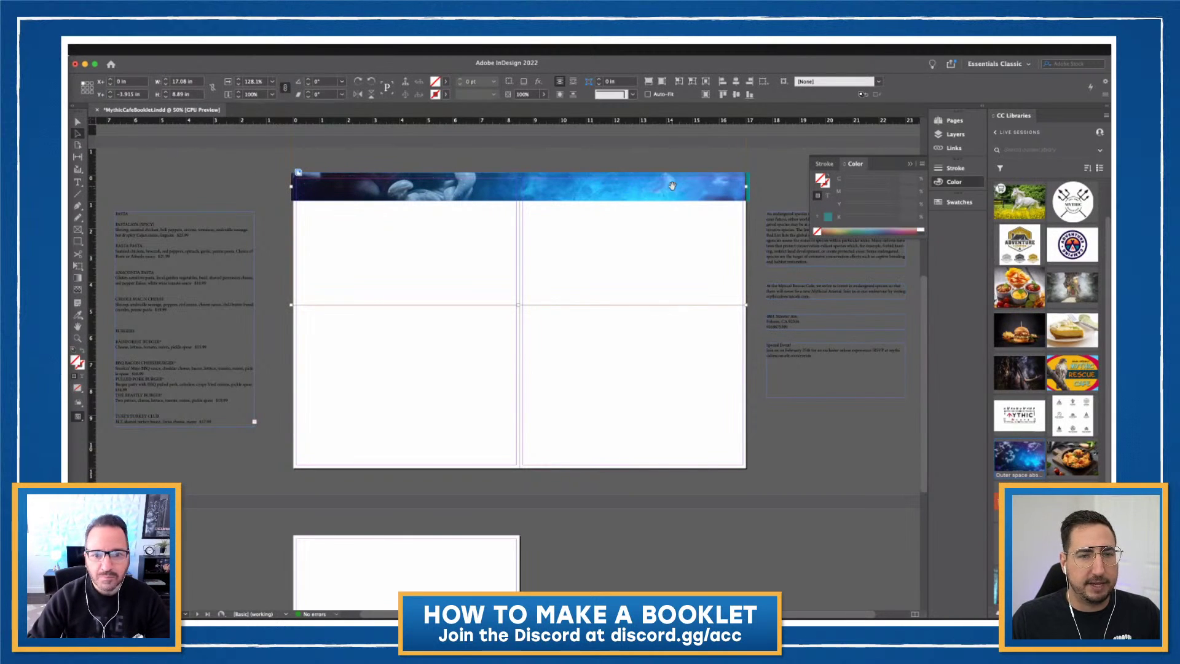
drag(745, 303, 758, 311)
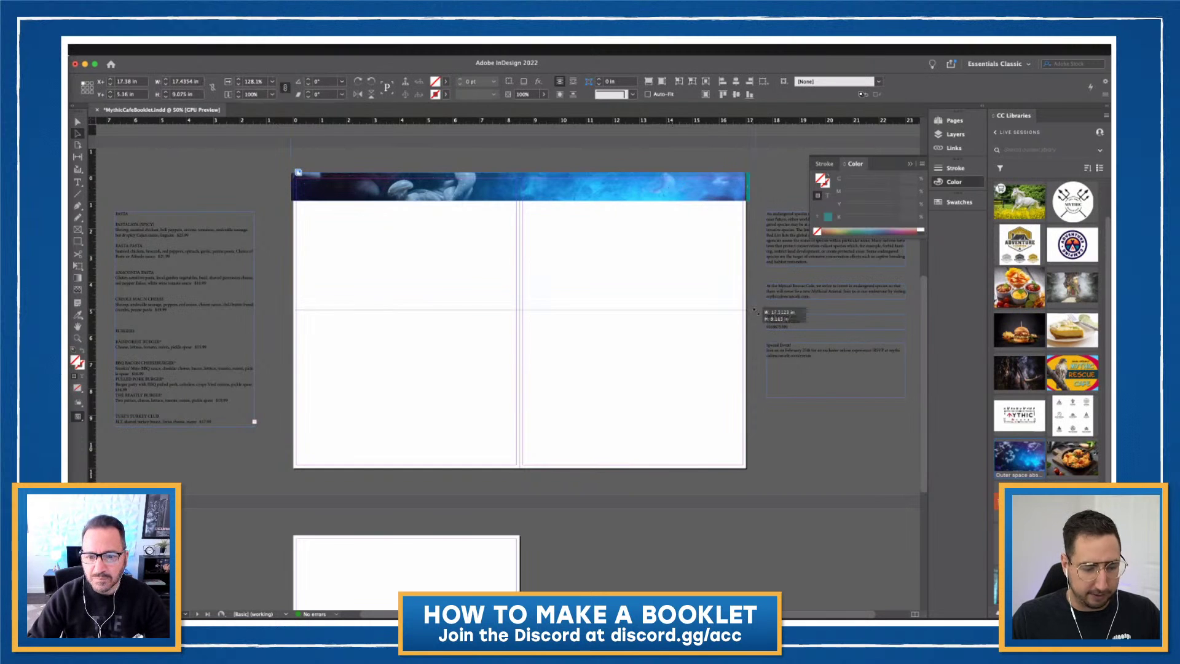
click(78, 121)
click(221, 181)
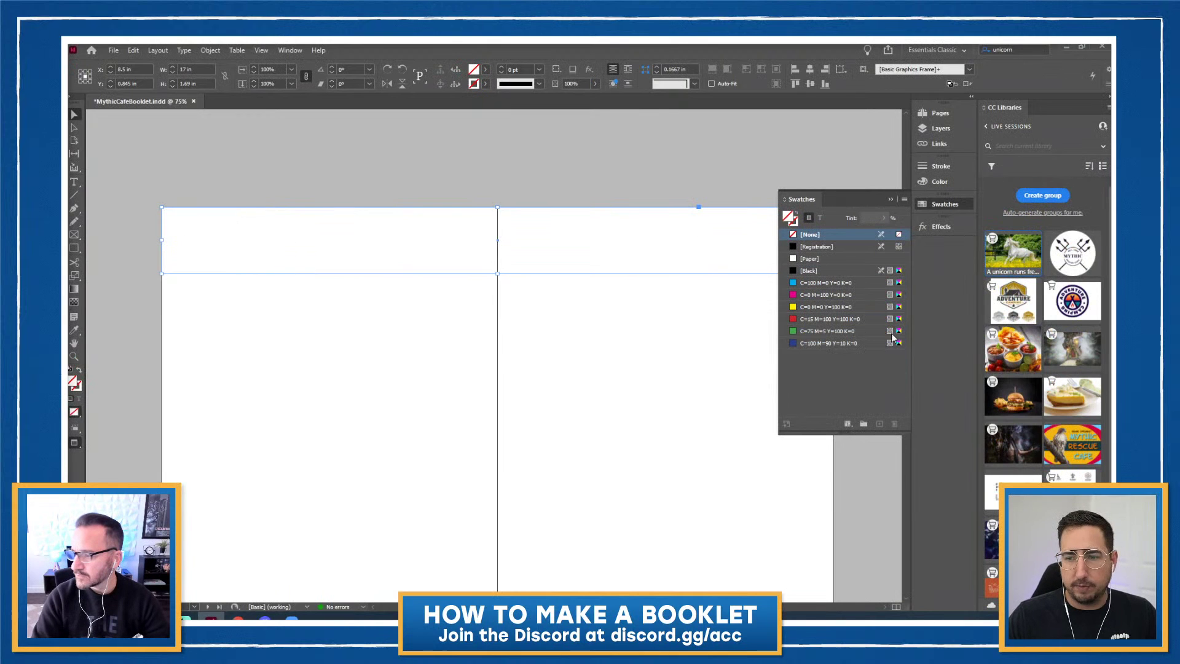
Place the outer space library image in the empty header frame of the inside spread and fit it with Fill Frame Proportionally
drag(992, 541, 450, 241)
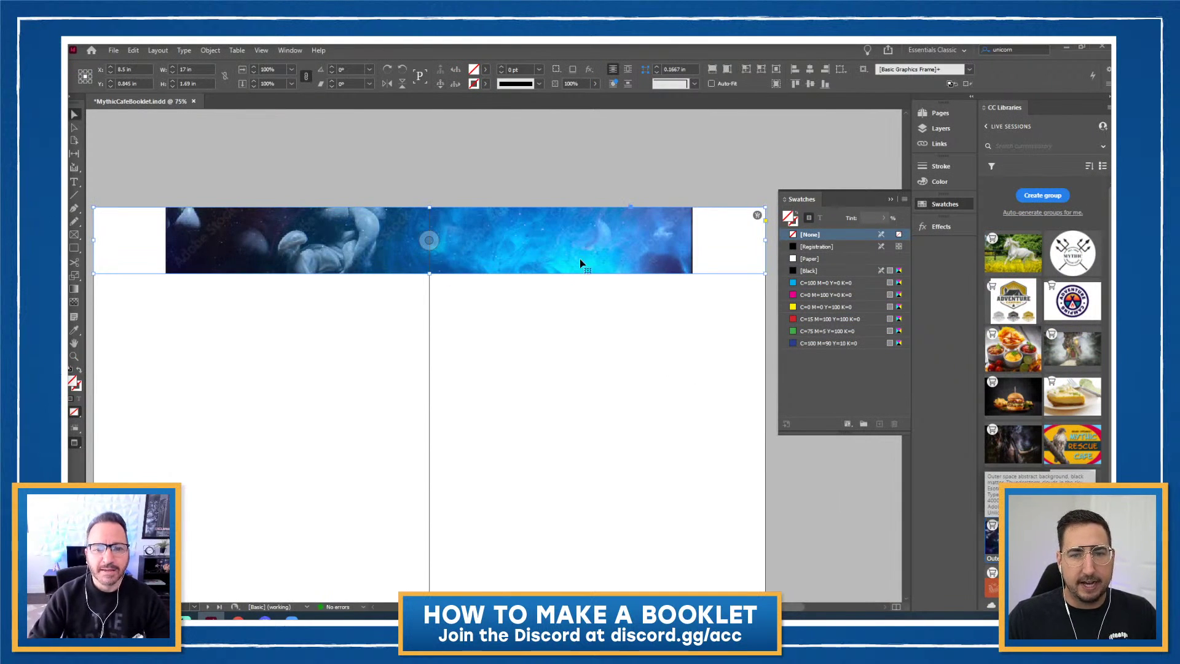
right_click(507, 246)
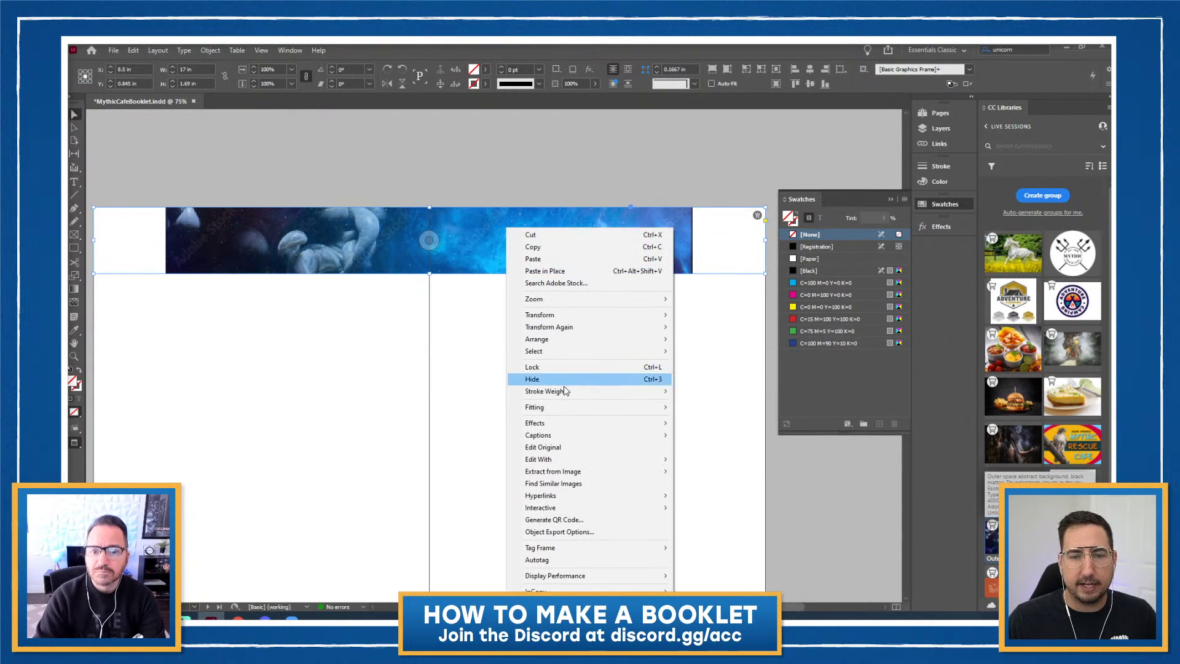
mouse_move(568, 412)
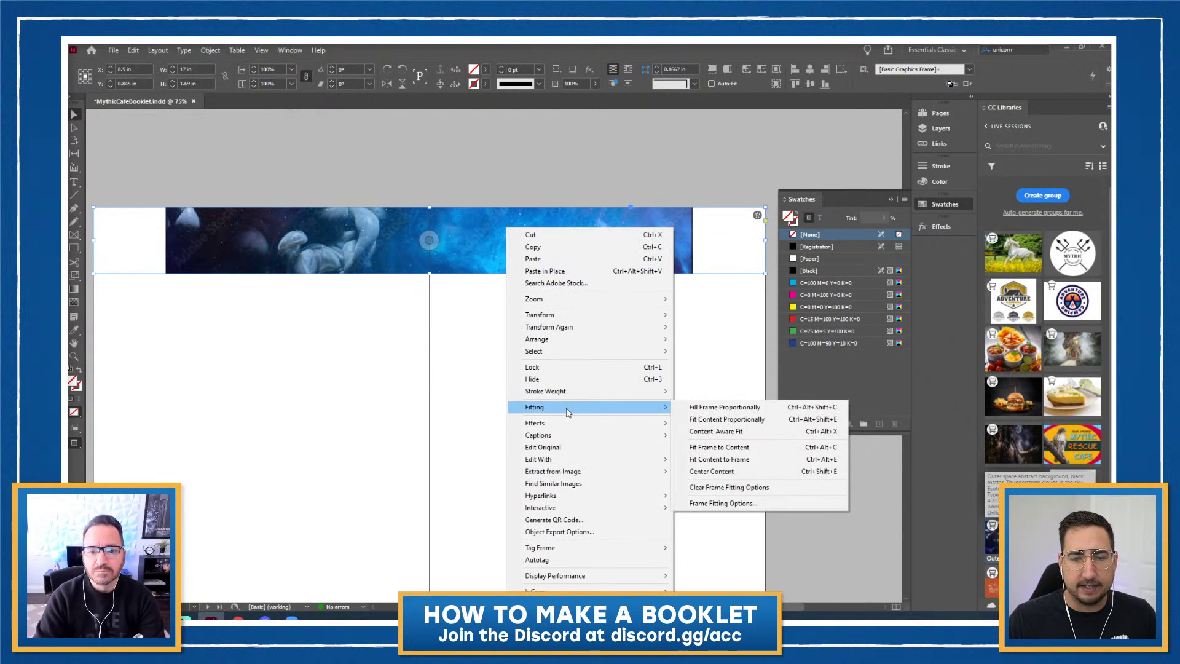
click(693, 414)
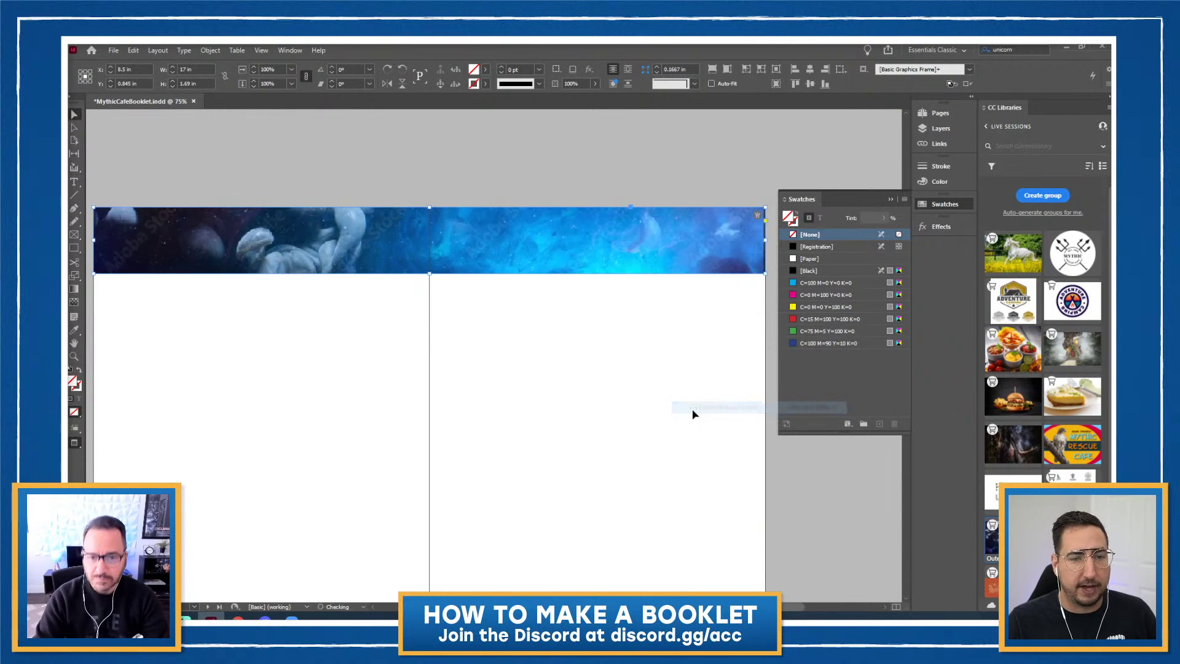
Examine the whole inside spread with its header image at 50% zoom, without guides or pasteboard items
click(693, 414)
key(w)
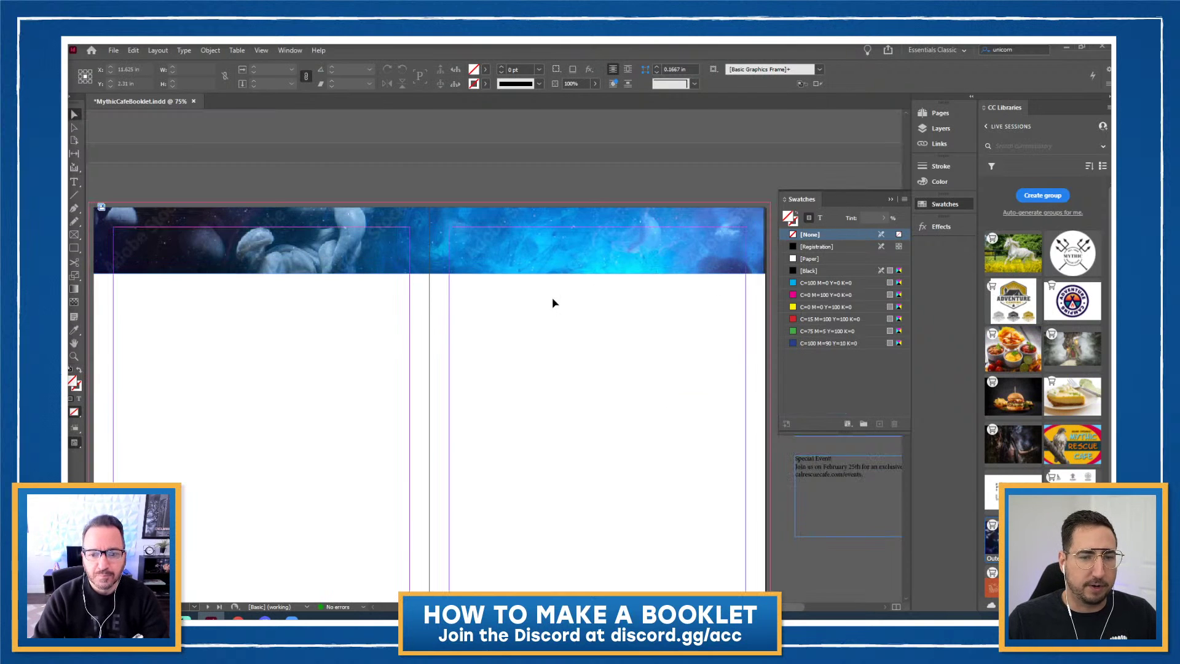
key(z)
alt+click(562, 344)
key(w)
key(v)
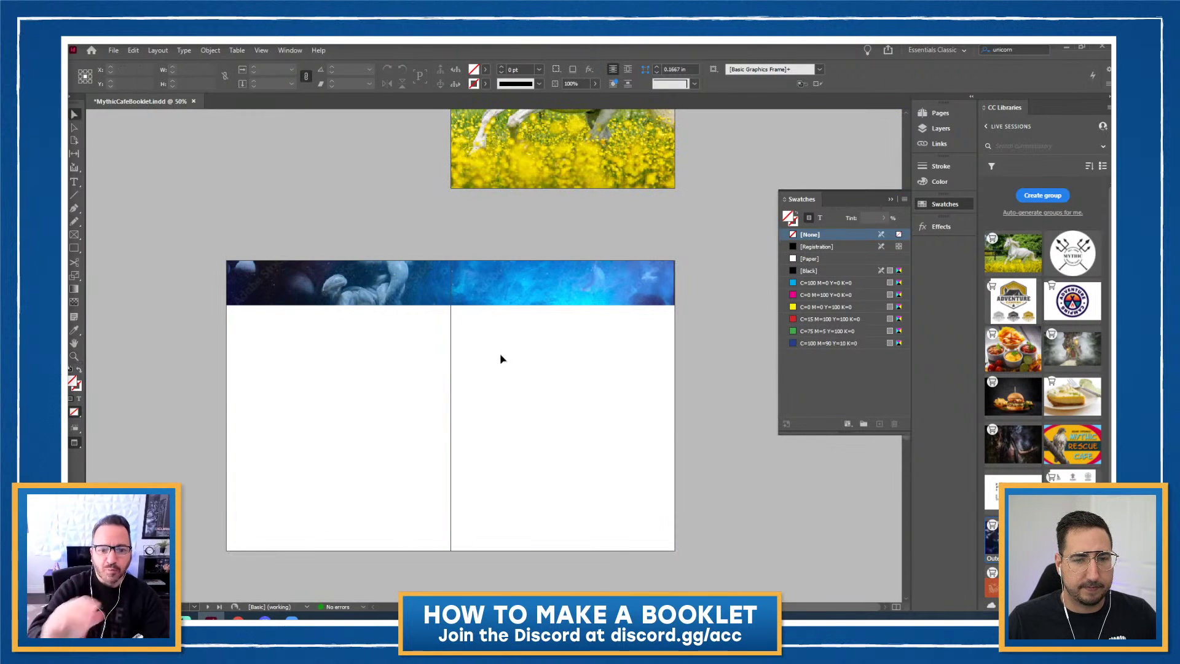
click(480, 274)
click(496, 401)
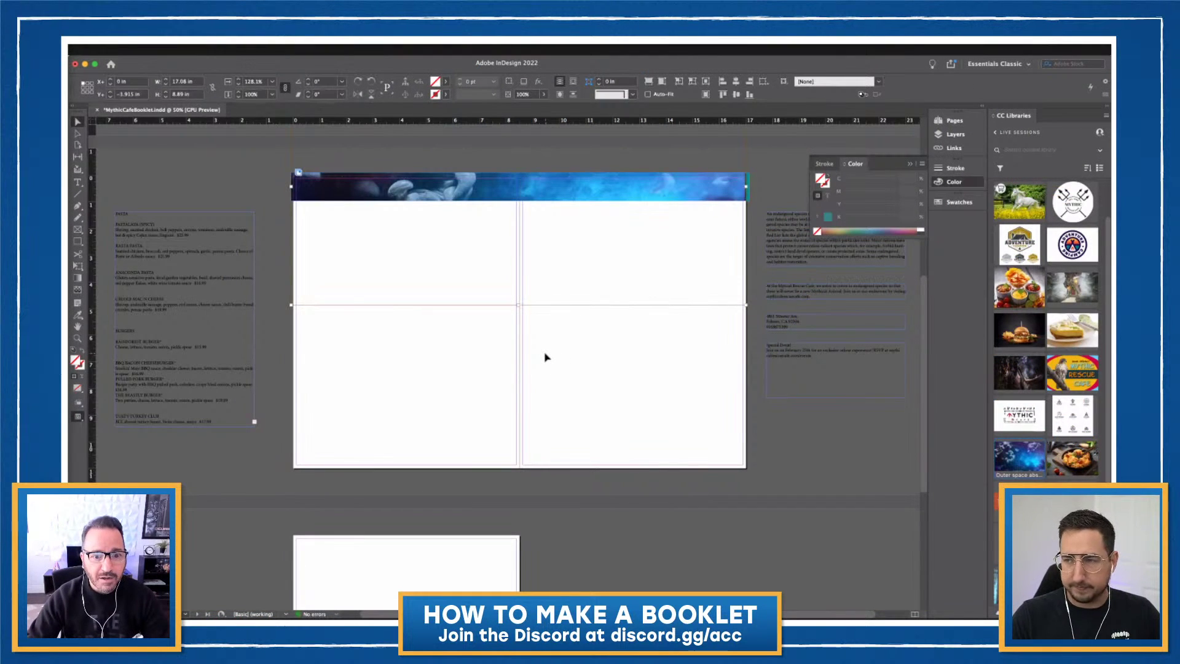
Undo the stretched header image and place the outer space background in the teal band again, fitted with Fill Frame Proportionally
key(super+z)
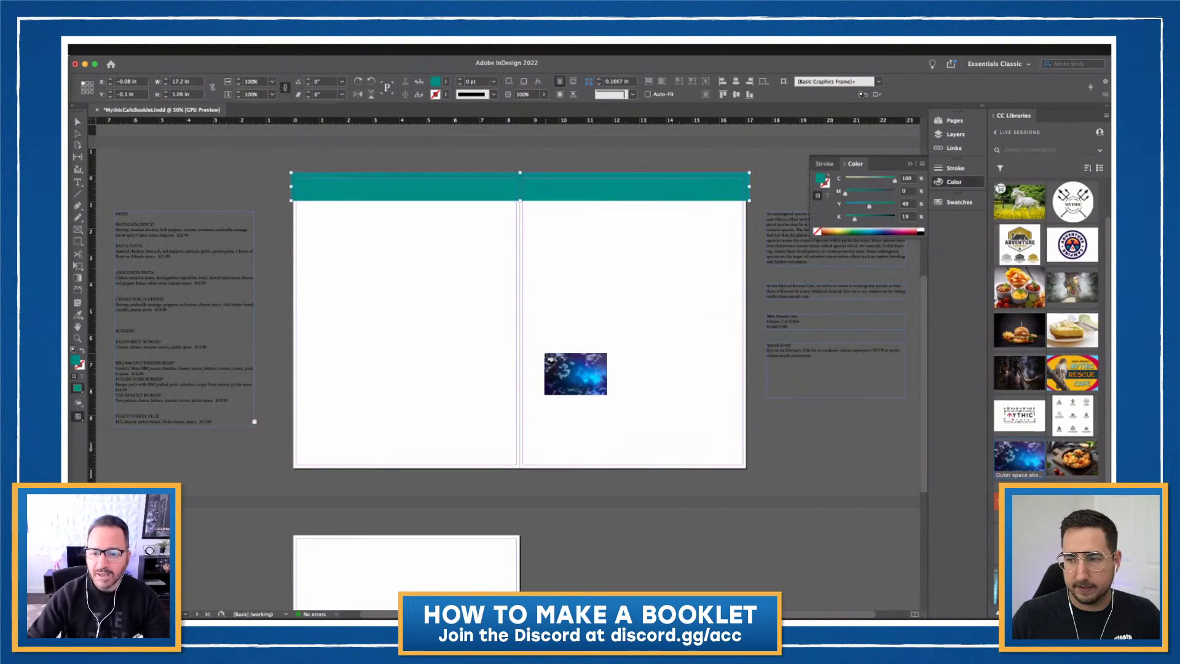
click(541, 191)
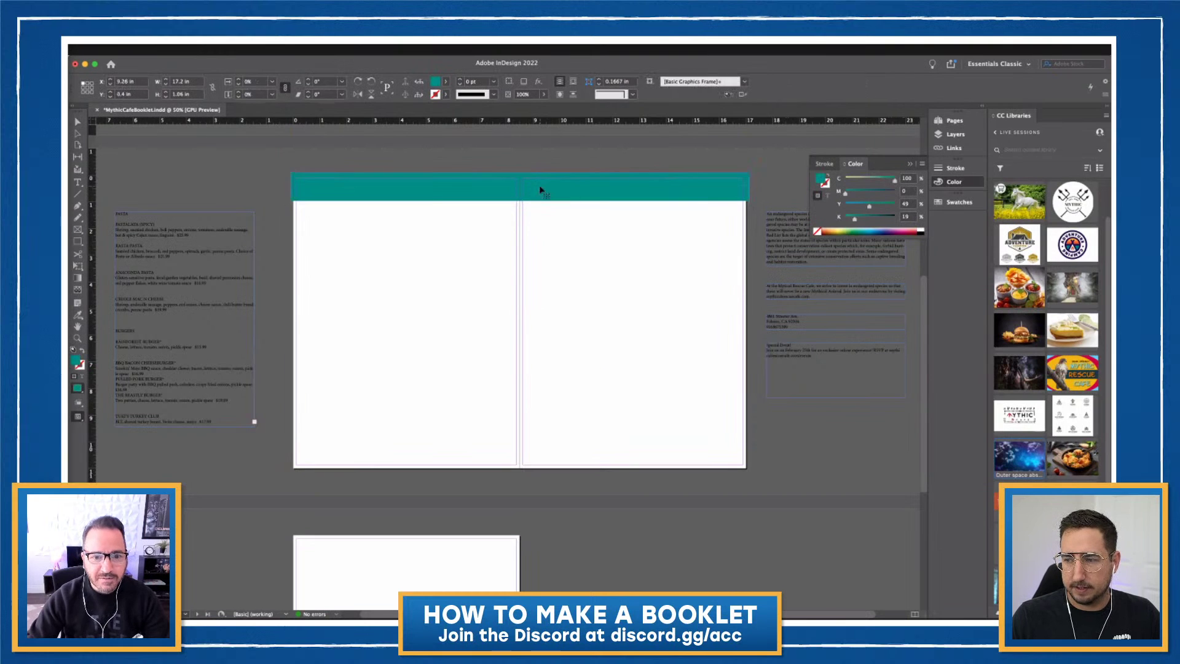
right_click(541, 191)
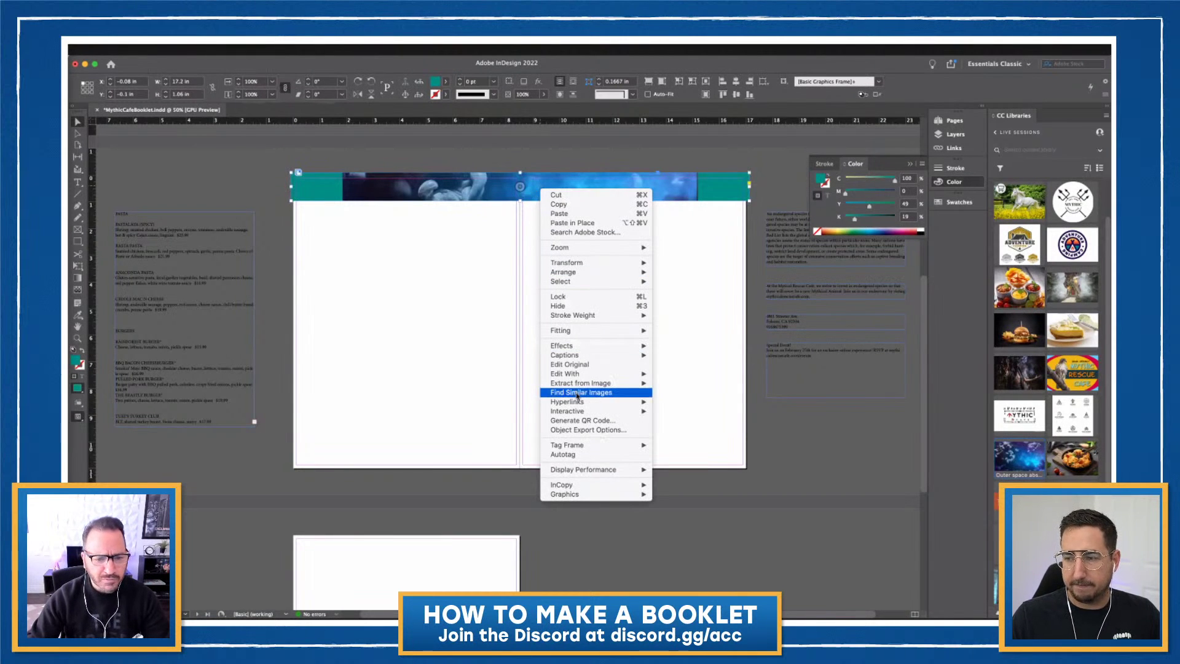
mouse_move(585, 331)
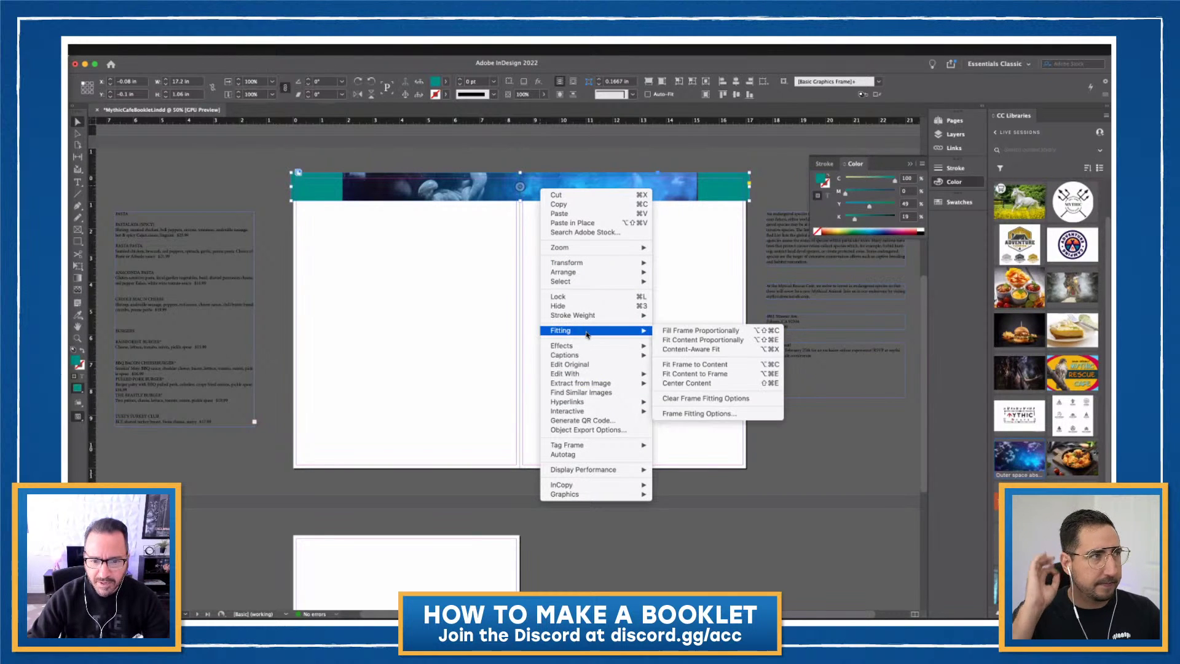
click(688, 332)
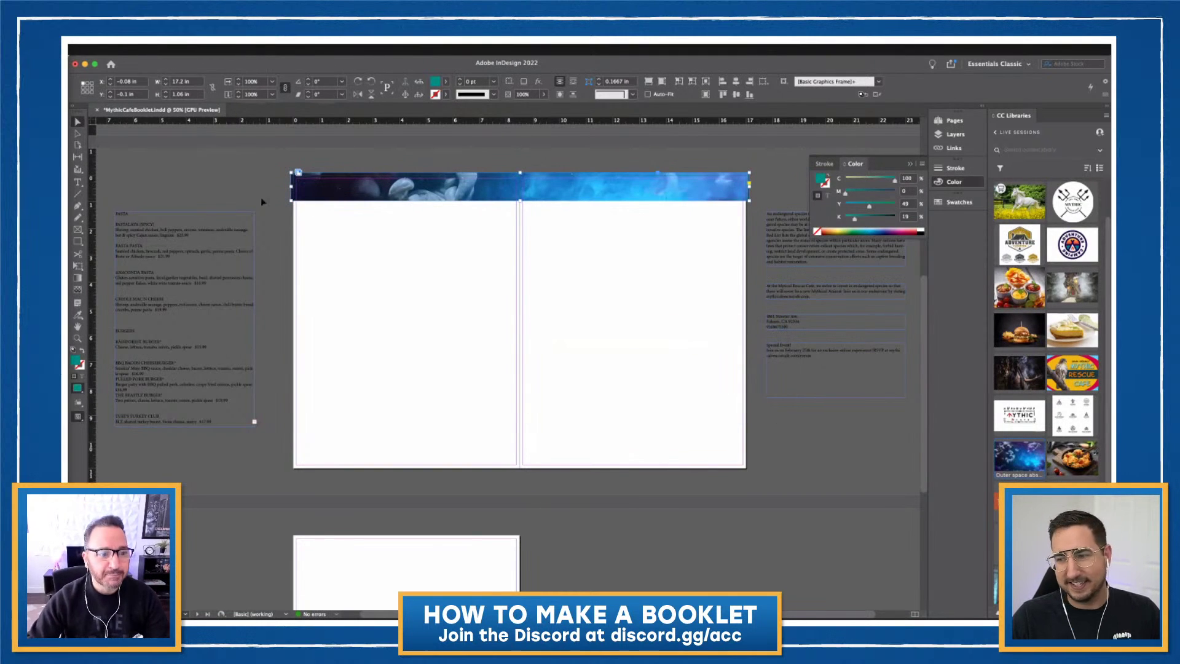
click(239, 178)
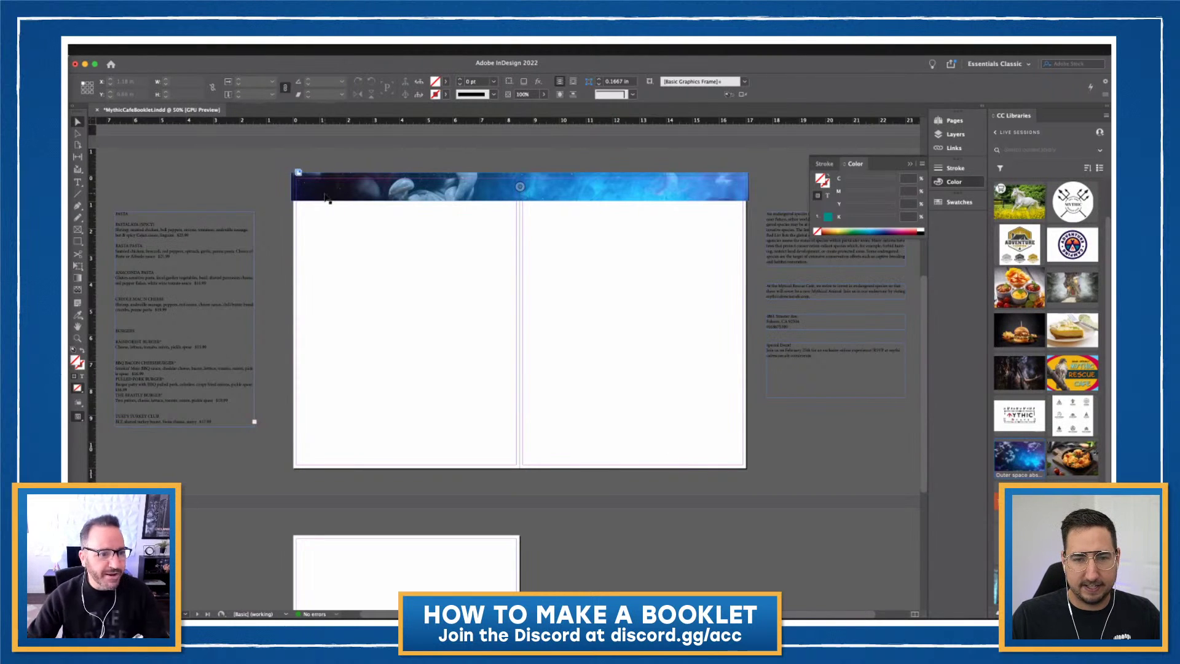
Add a text frame reading MENU in the header band of the inside spread's left page
click(78, 182)
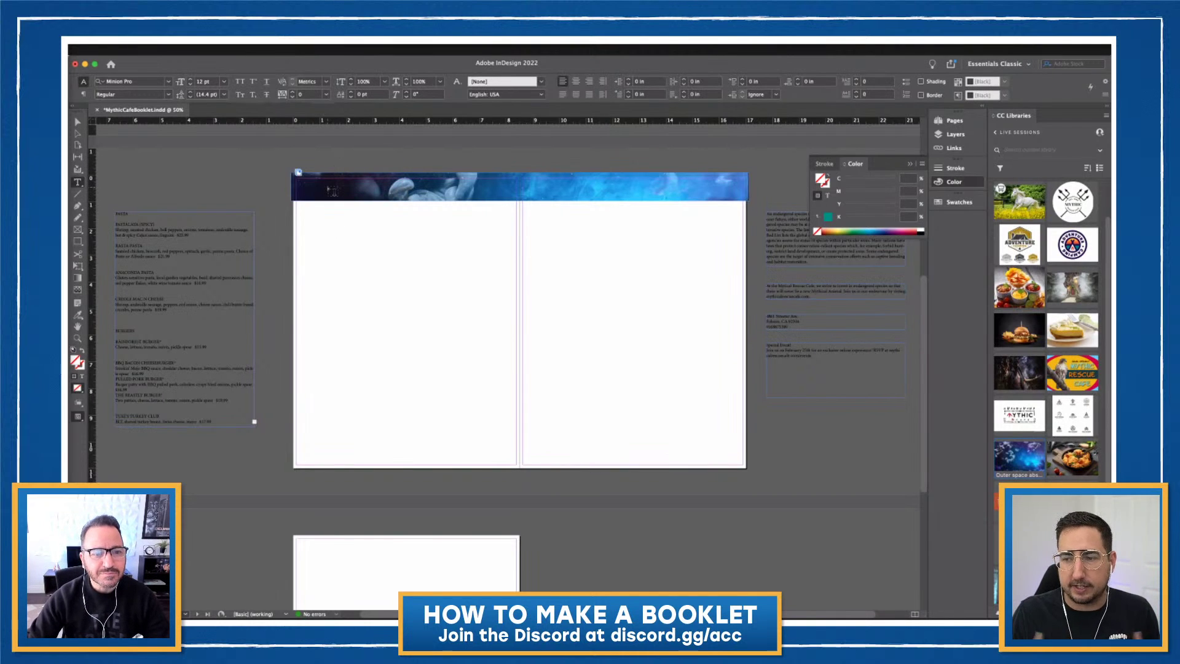
drag(324, 186, 462, 198)
text(MENU)
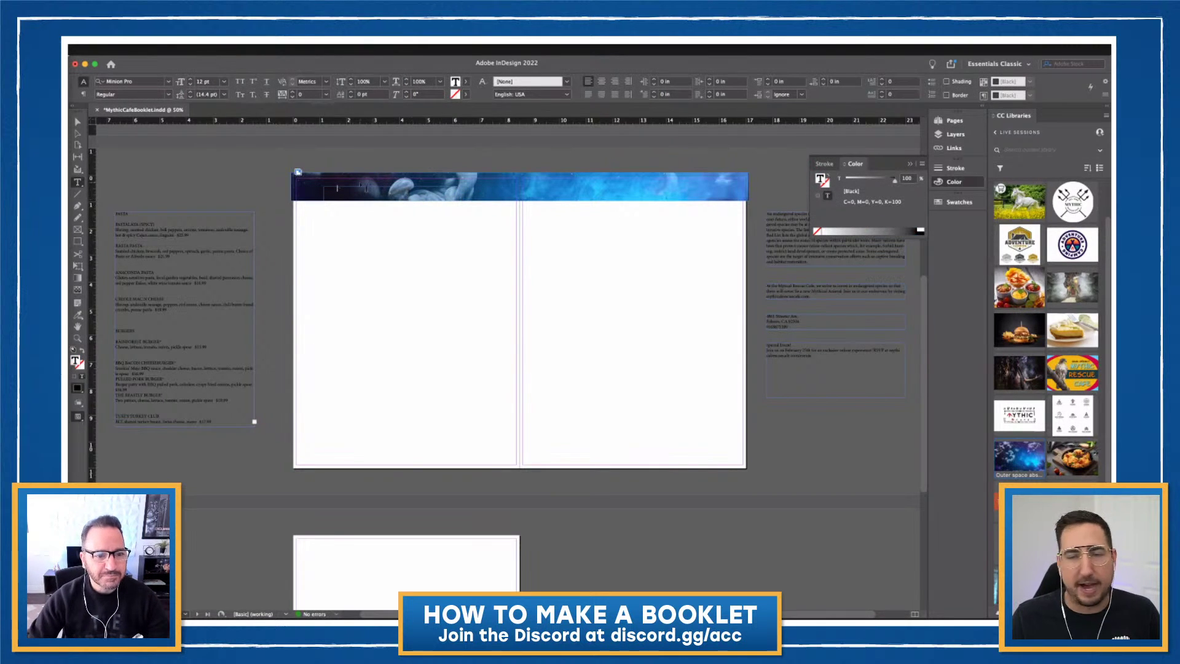
Set the font of the MENU header text to Stolzl Bold
drag(337, 188, 324, 188)
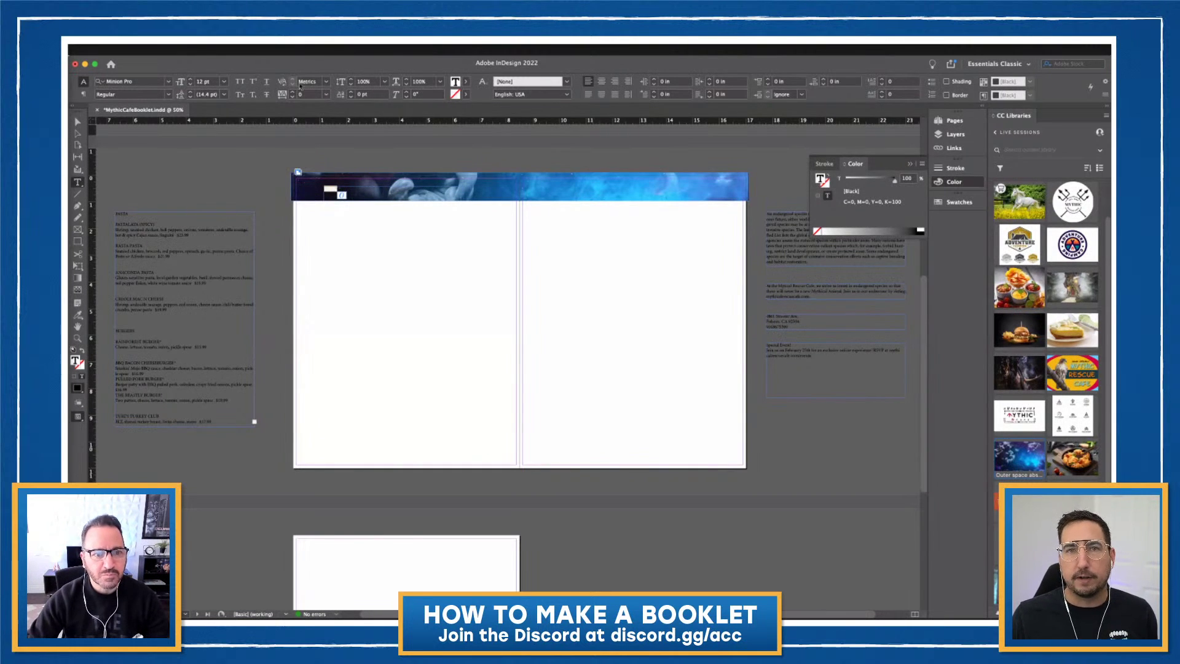
click(168, 82)
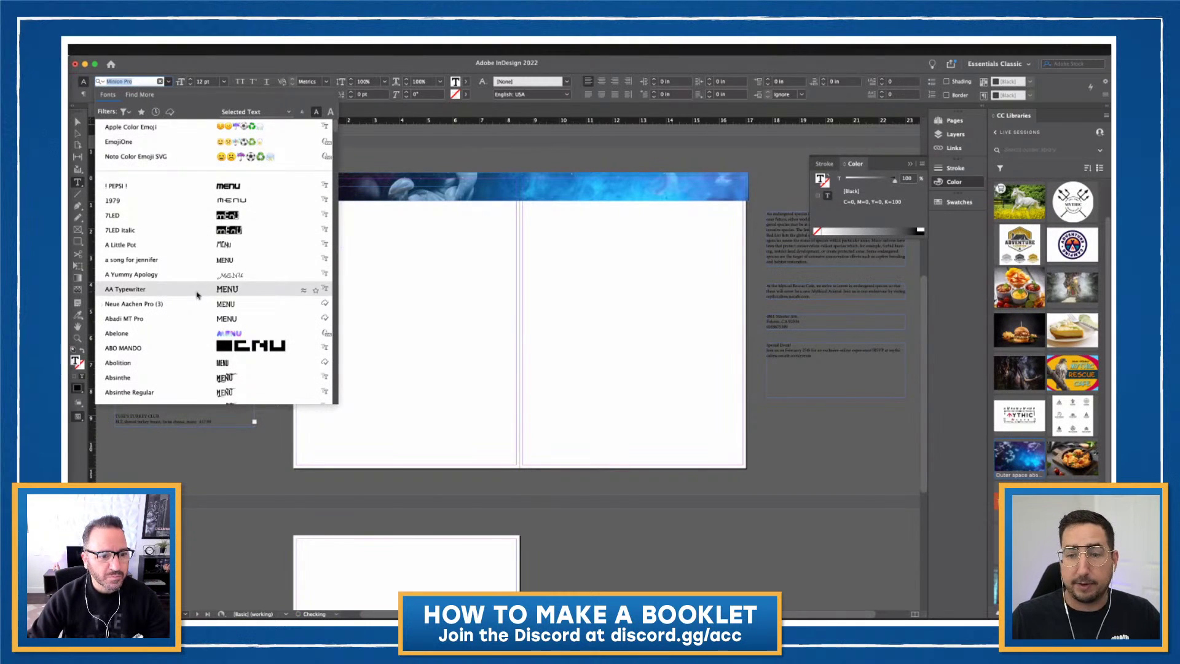
scroll(197, 295, down, 6)
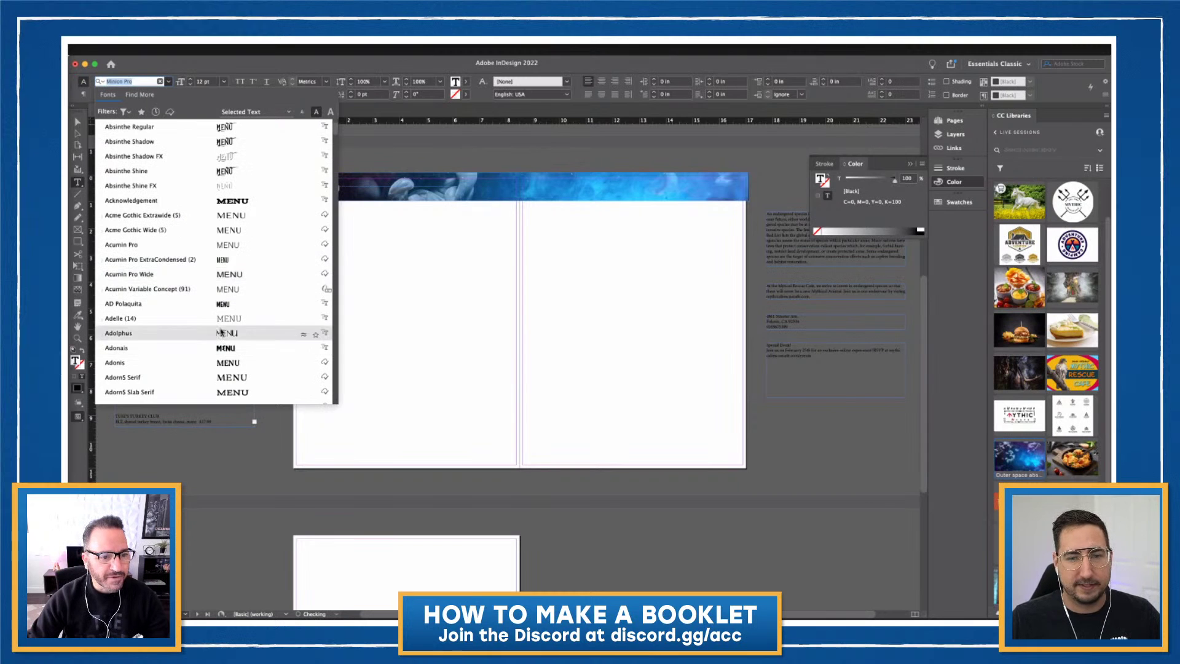
scroll(221, 332, down, 5)
text(sto)
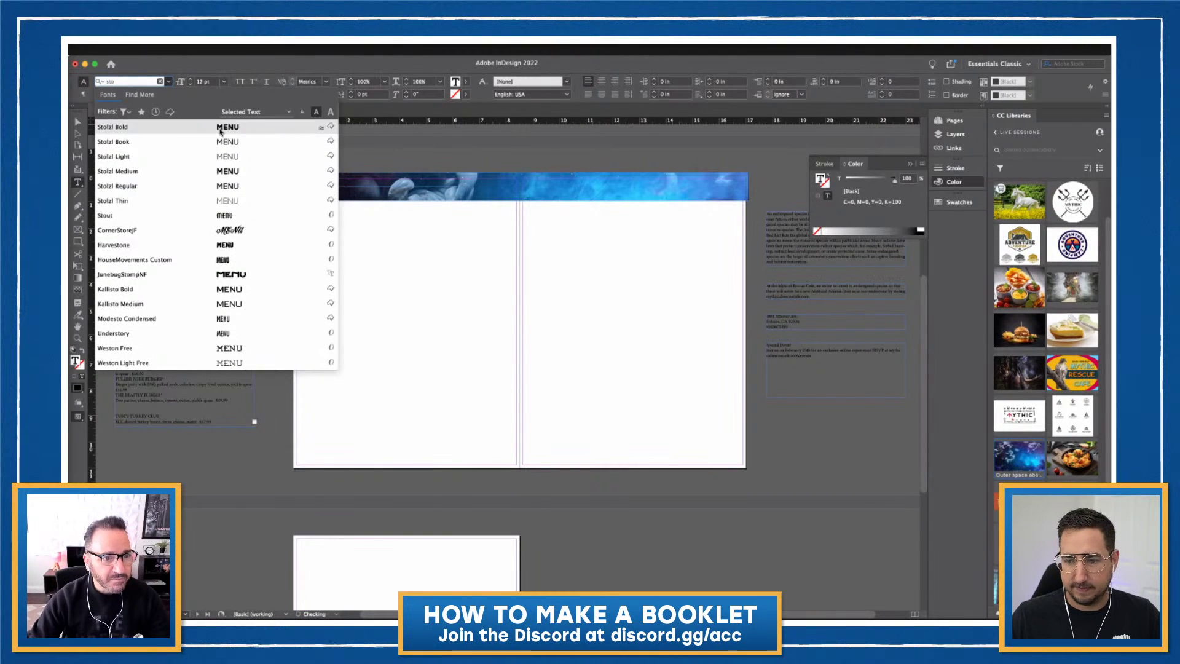
key(Return)
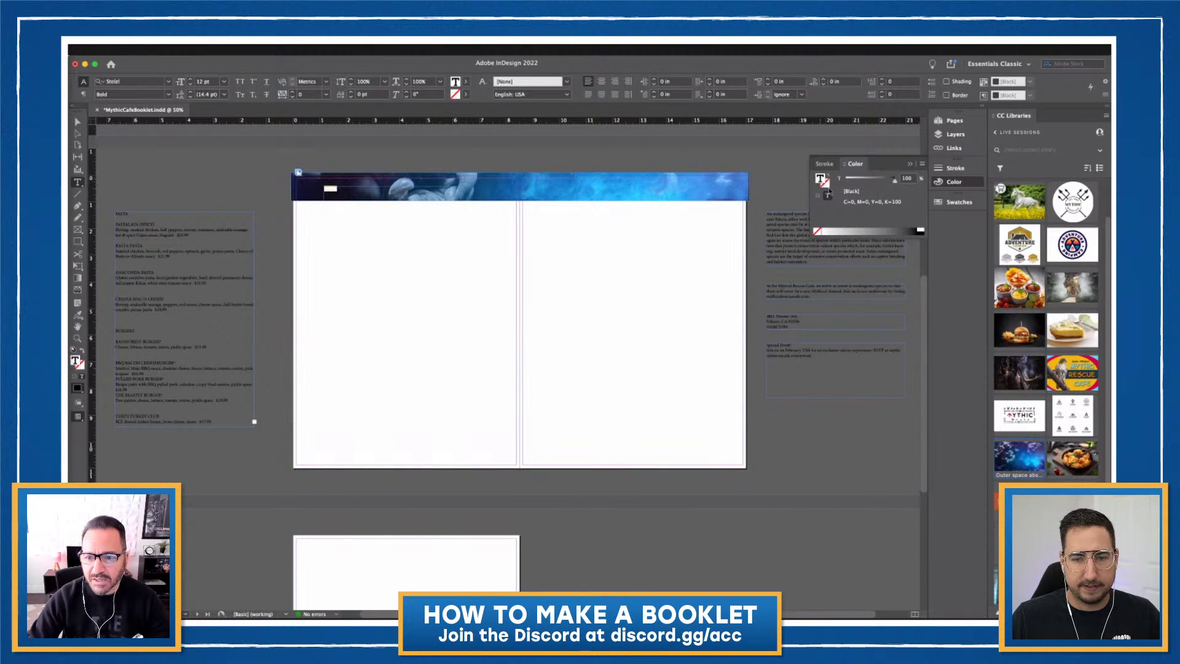
Color the MENU header text white and set its size to 30 pt
click(920, 229)
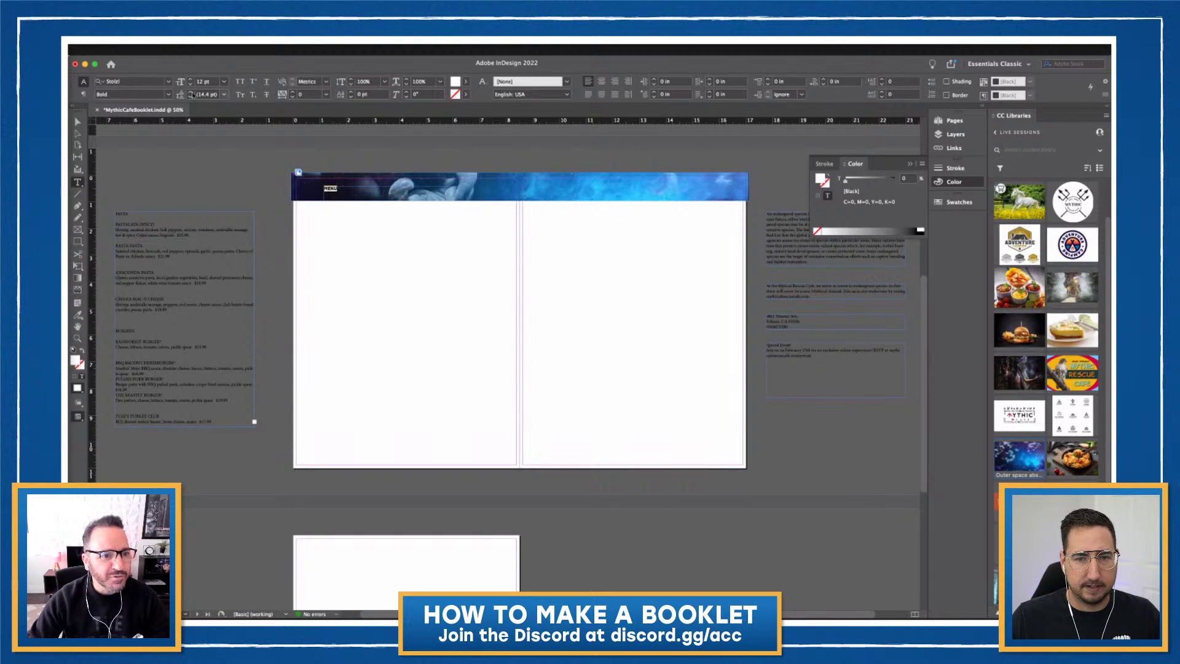
click(225, 84)
click(221, 199)
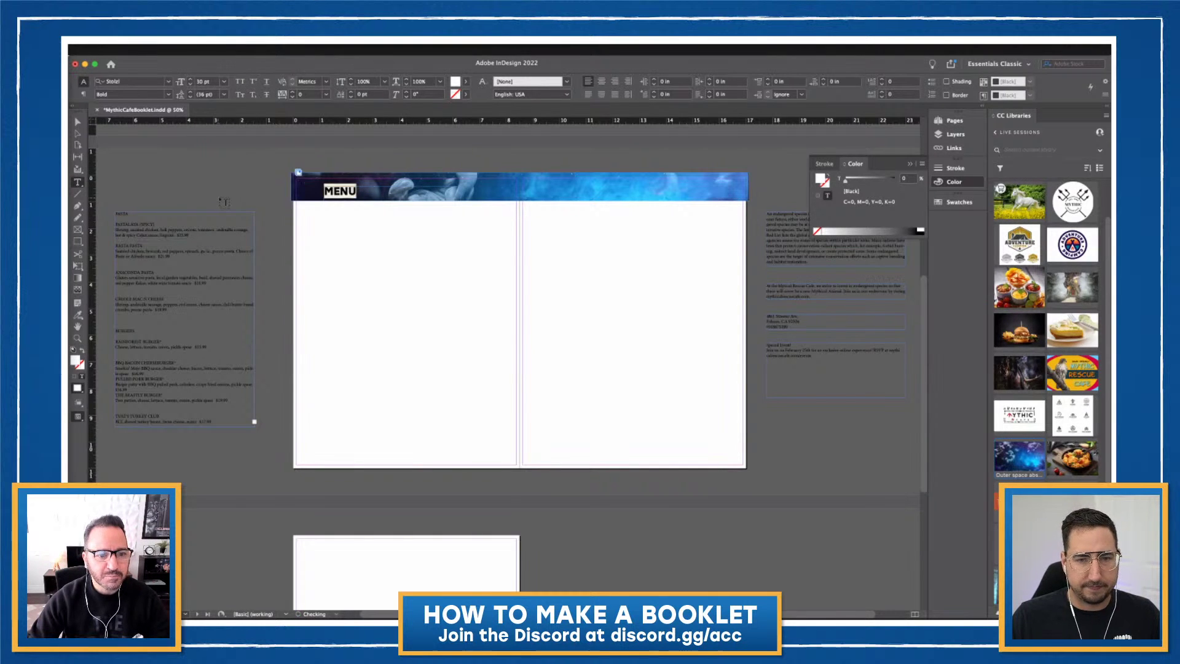
click(224, 203)
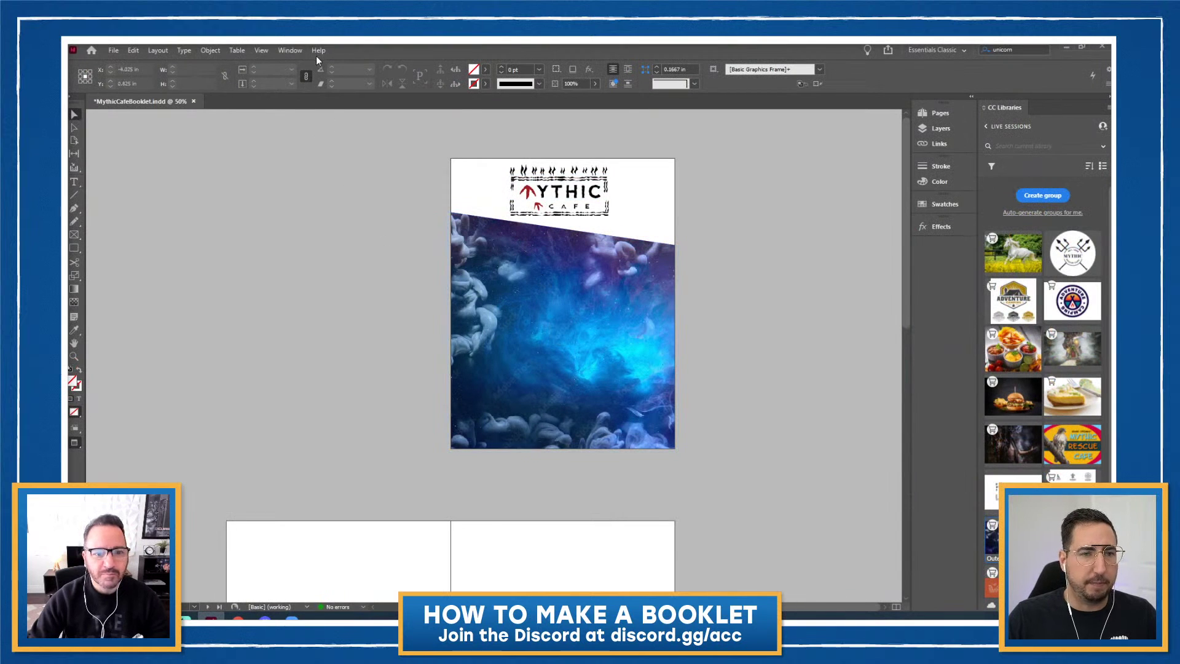
Show the floating Character panel and move it clear of the cover page
click(290, 51)
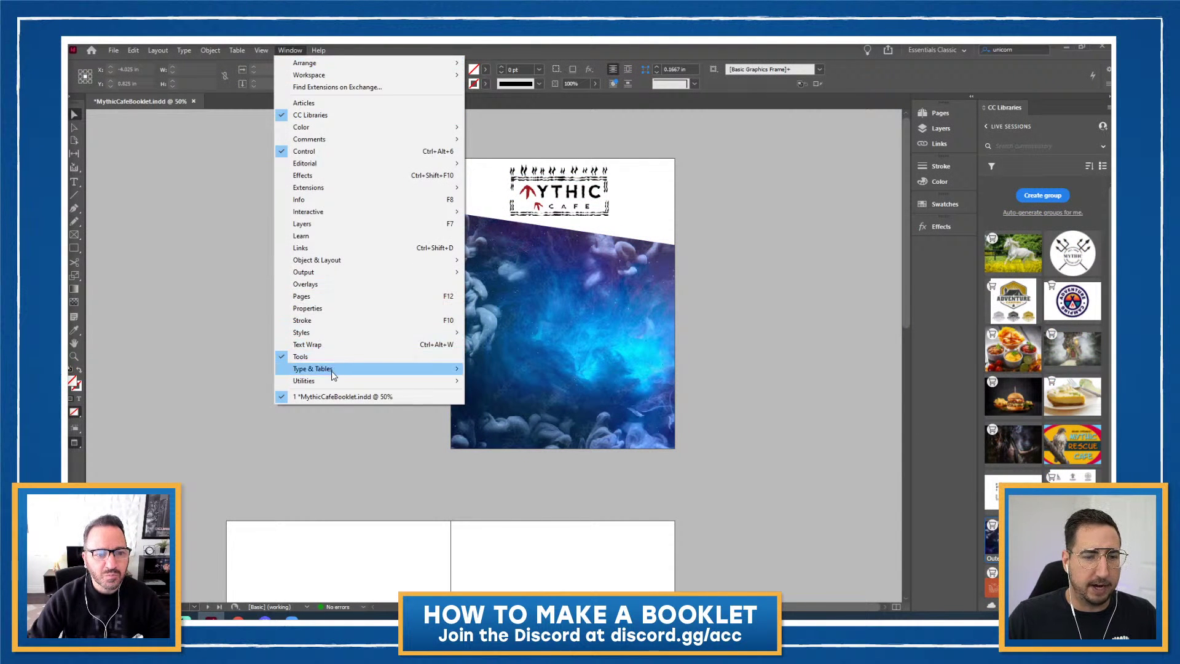
click(593, 357)
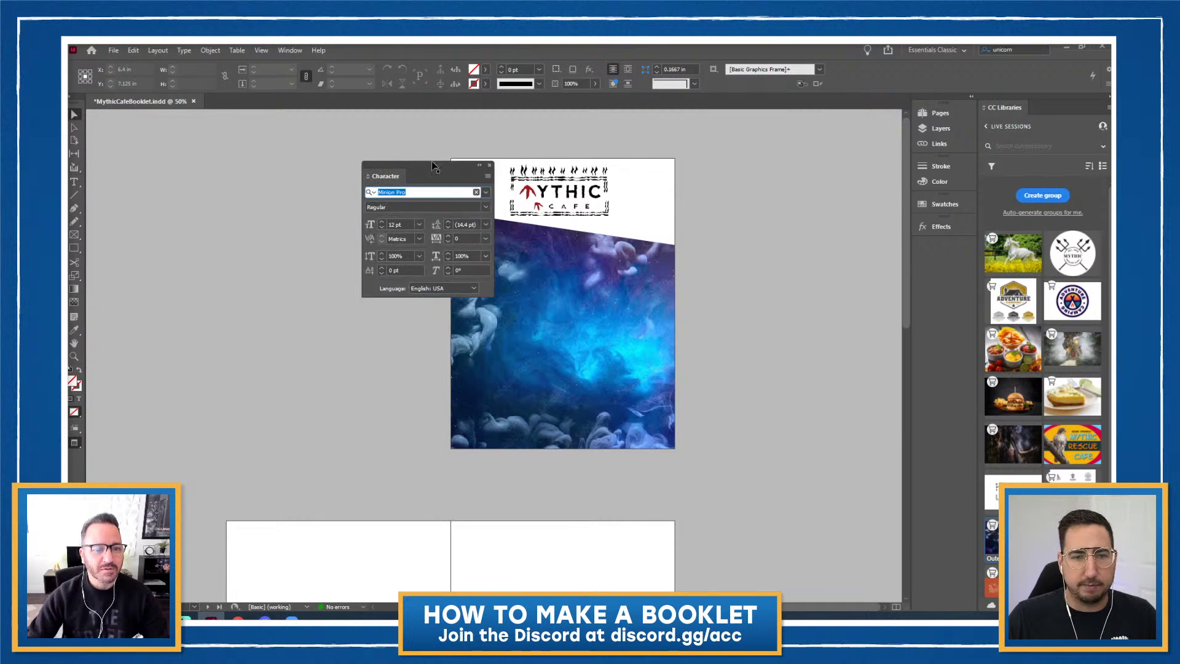
drag(443, 168, 361, 153)
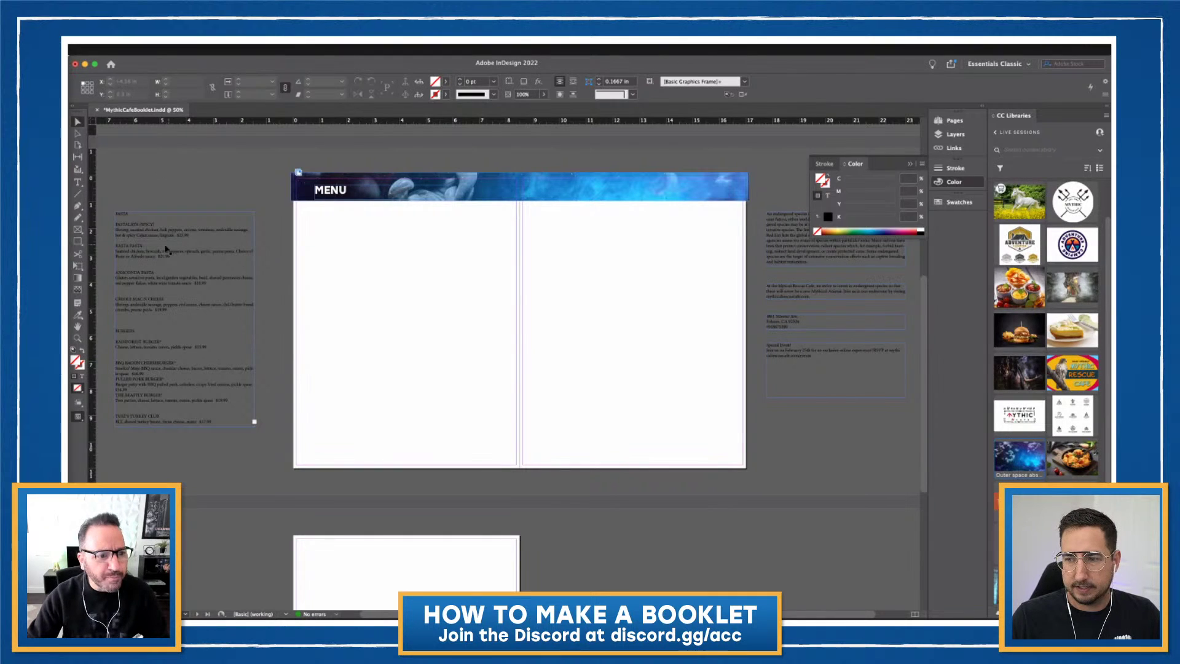
Move the menu text frame from the pasteboard onto the left inside page, aligned below the MENU title
click(145, 258)
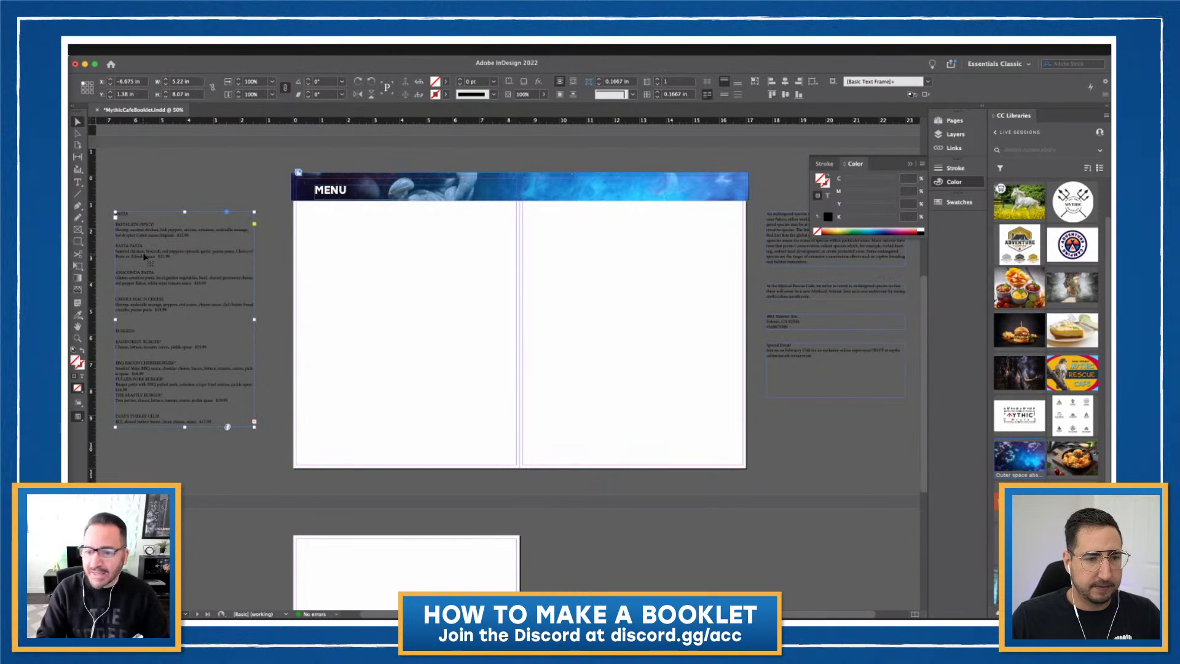
drag(146, 258, 343, 258)
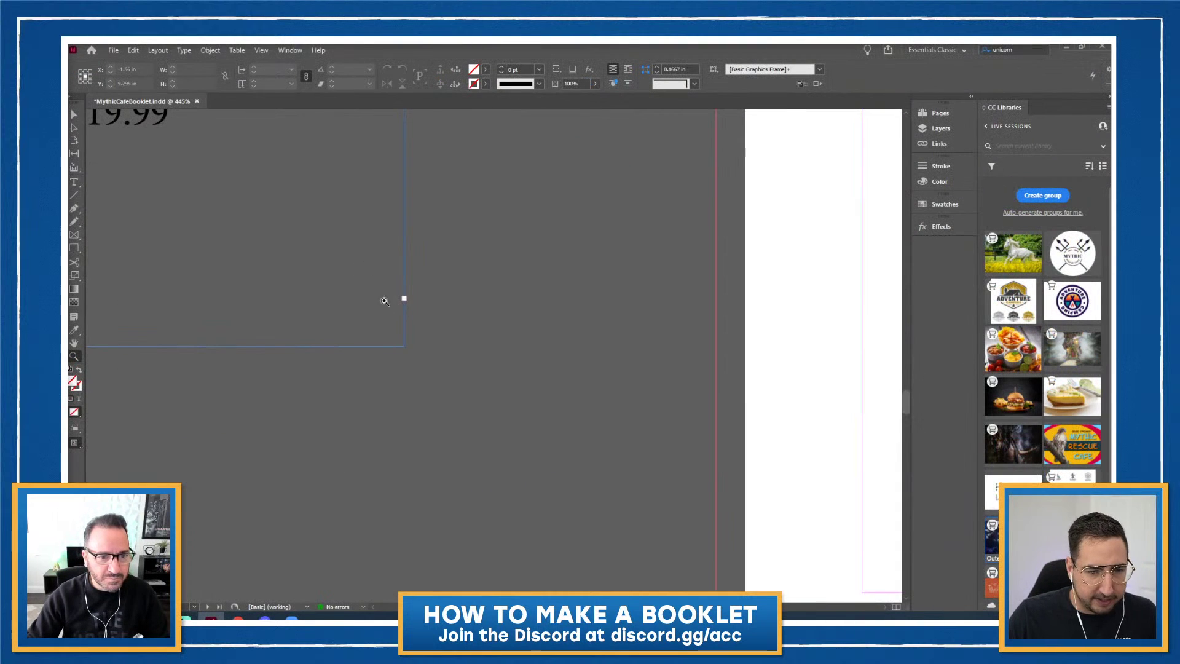
Inspect the out port of the menu text frame for overset text
key(v)
click(401, 298)
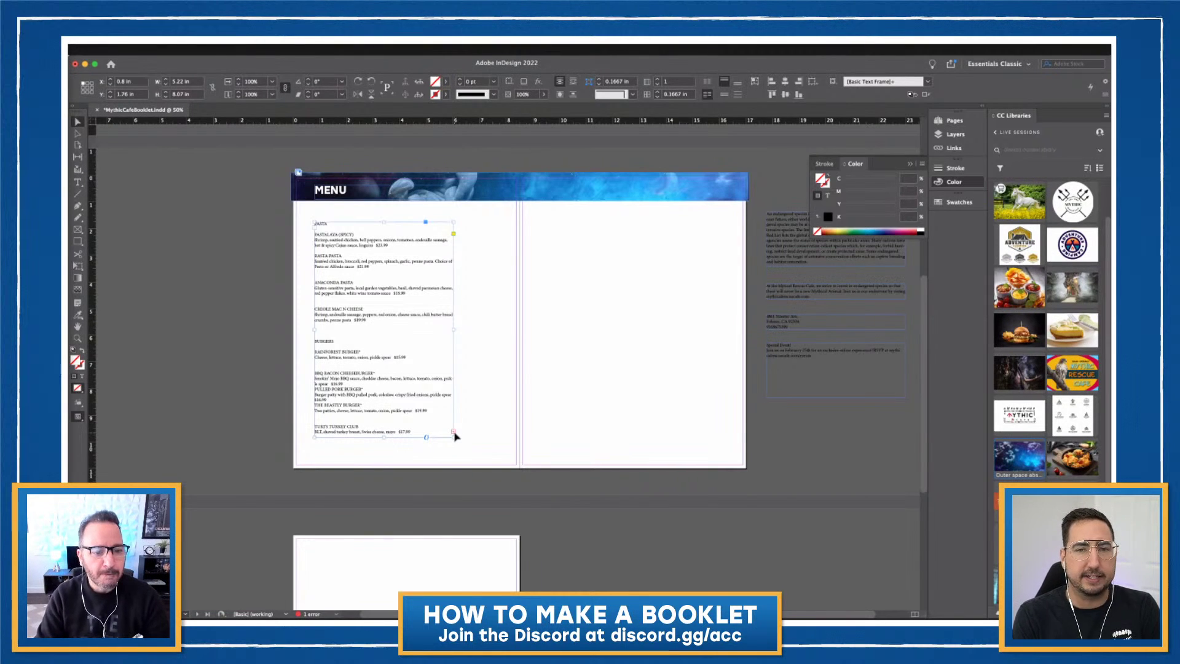
click(453, 432)
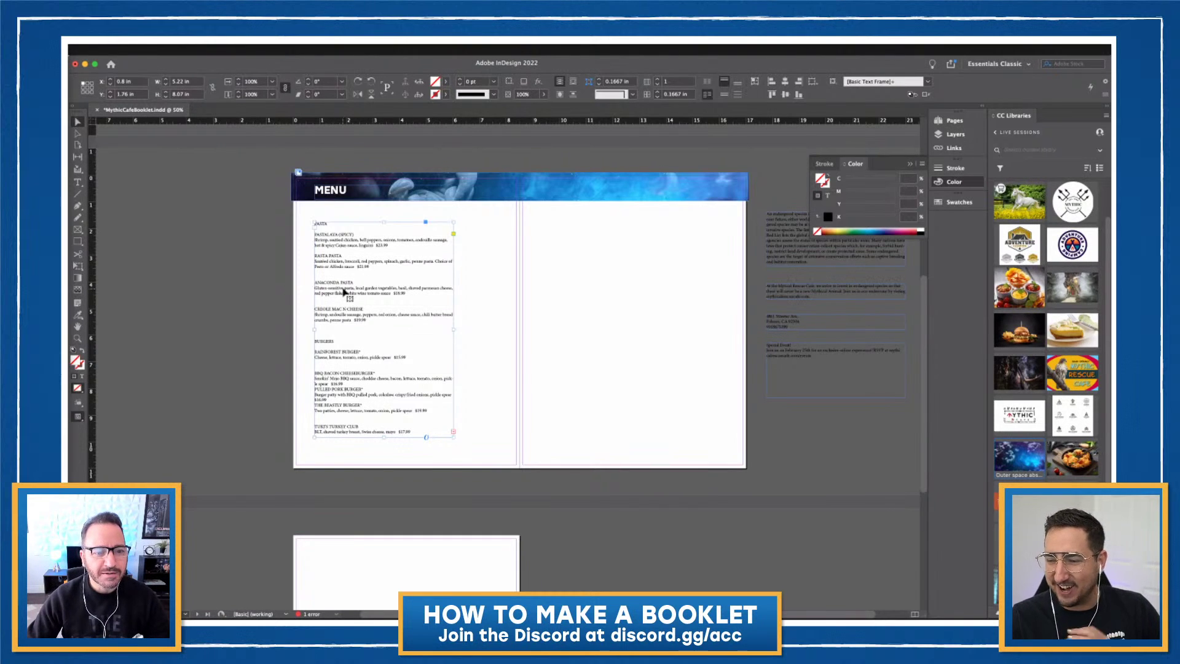
Divide the menu text frame into 2 columns
right_click(410, 244)
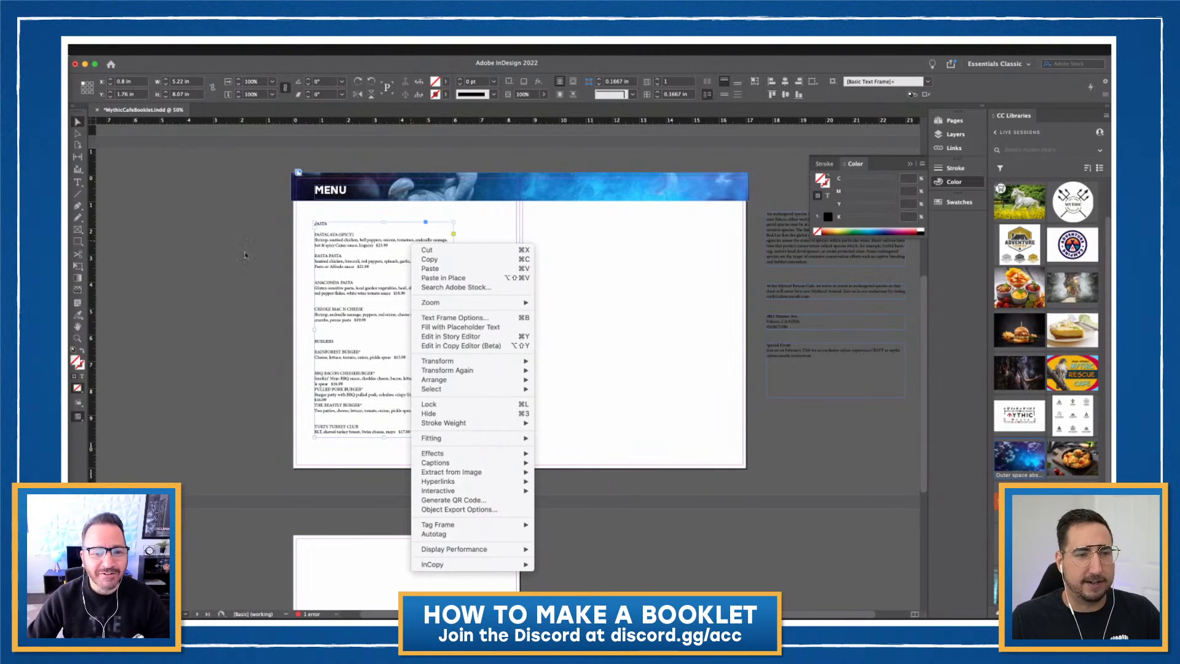
key(Escape)
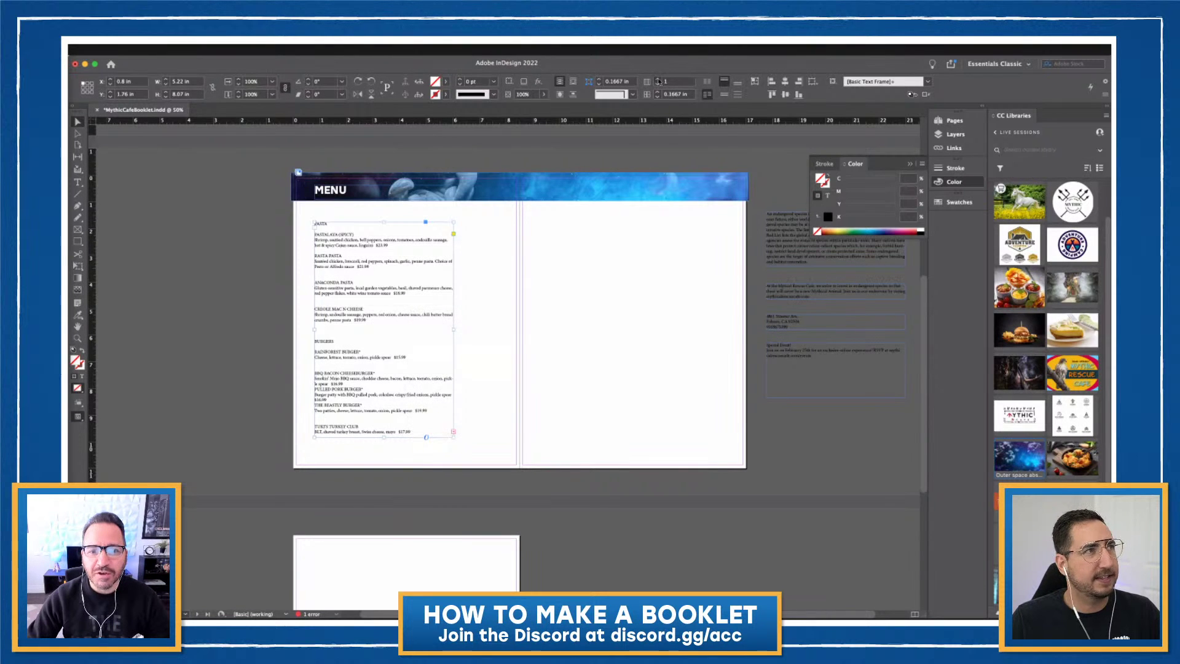
click(657, 79)
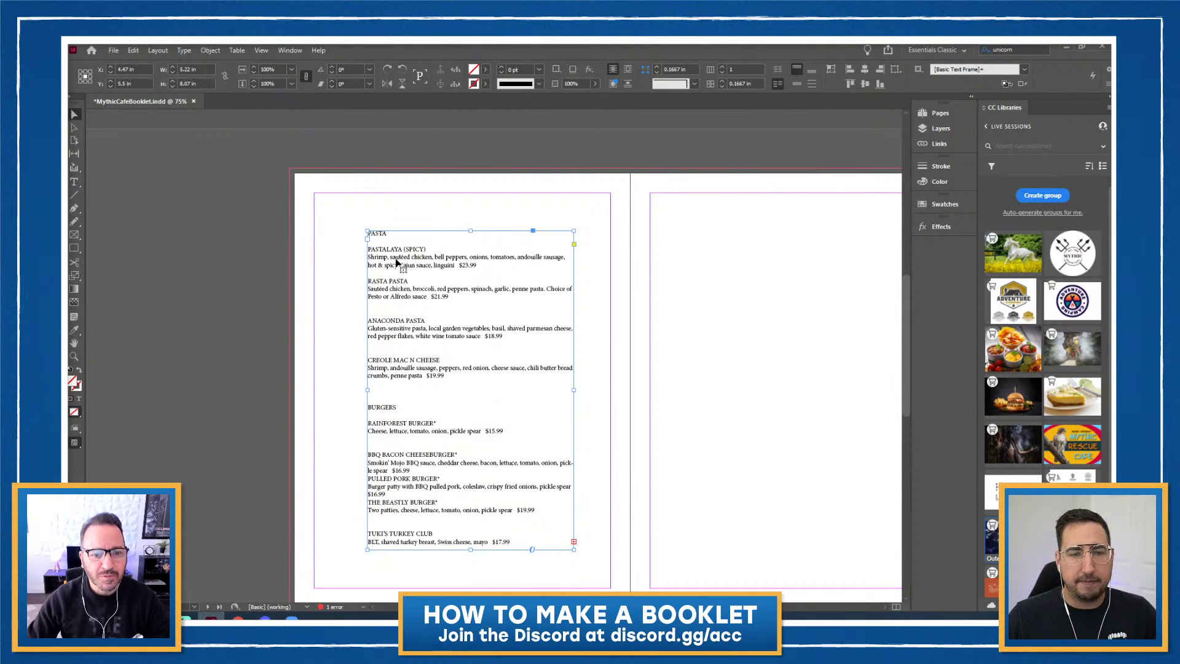
Compare the options offered while editing the menu text with those for the selected text frame
double_click(396, 263)
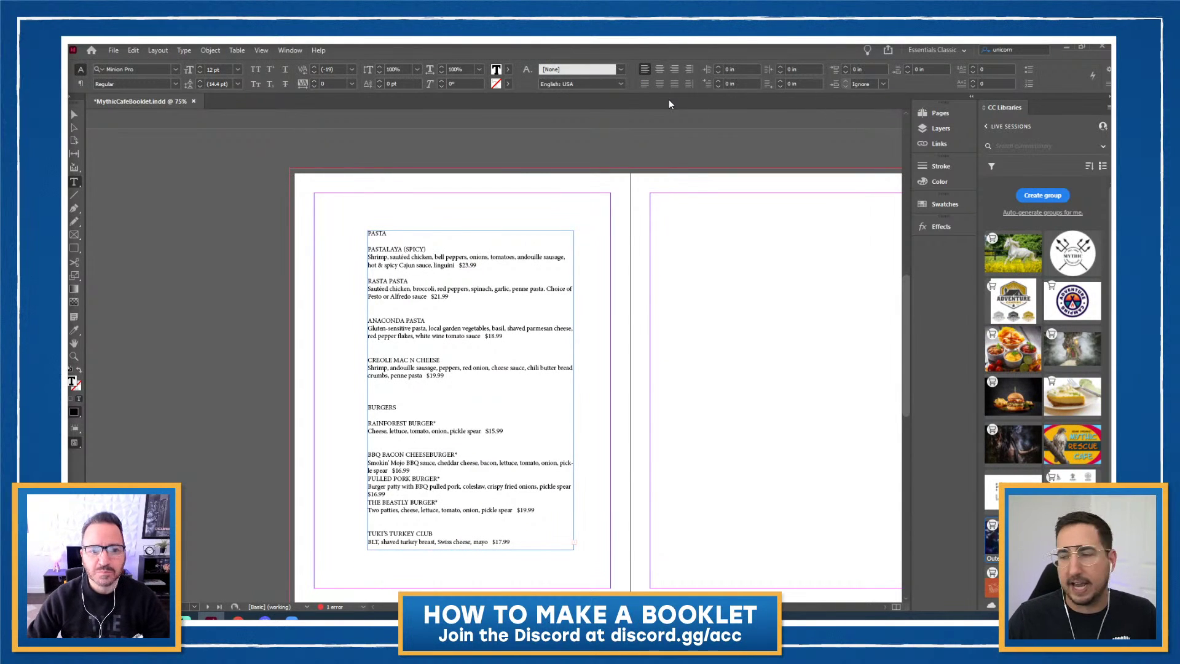
click(74, 114)
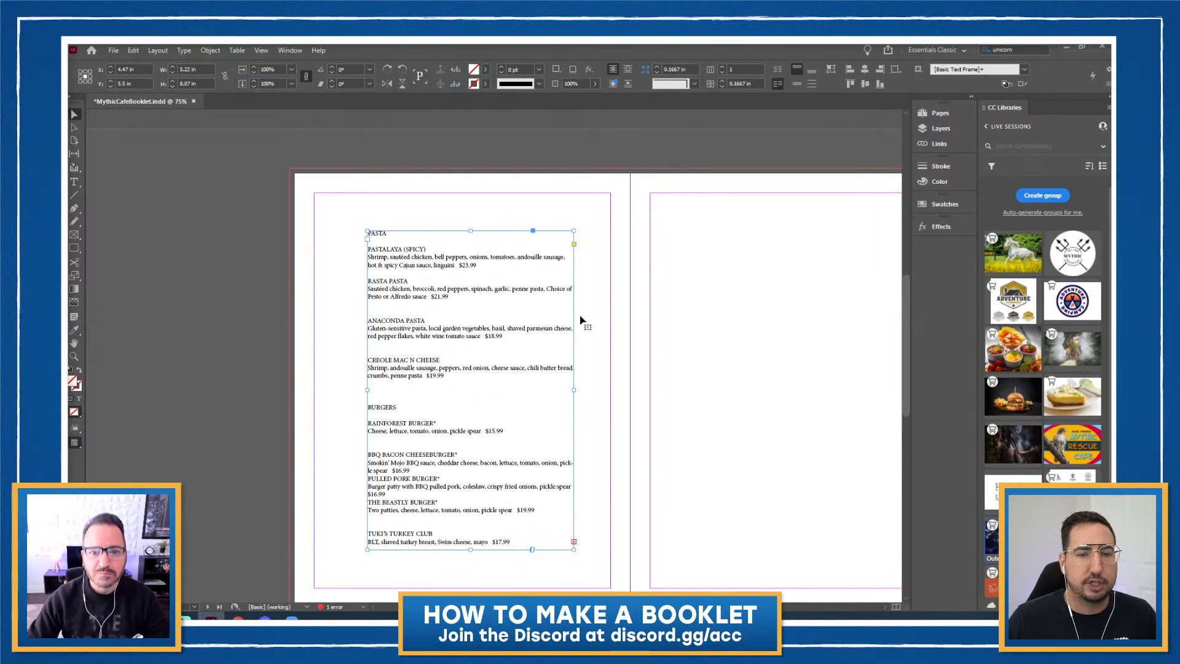
double_click(494, 303)
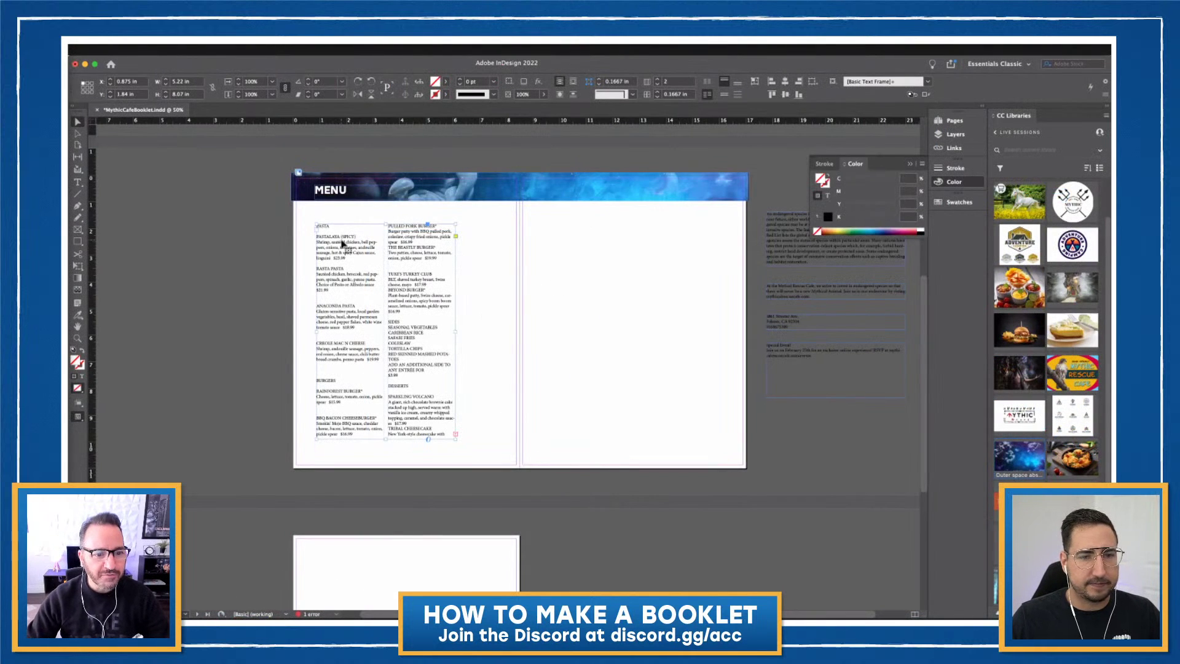
Position the two-column menu frame at Y 1.76 in and widen it to 6.75 in
mouse_move(342, 243)
mouse_down()
mouse_move(390, 249)
mouse_move(344, 249)
mouse_up()
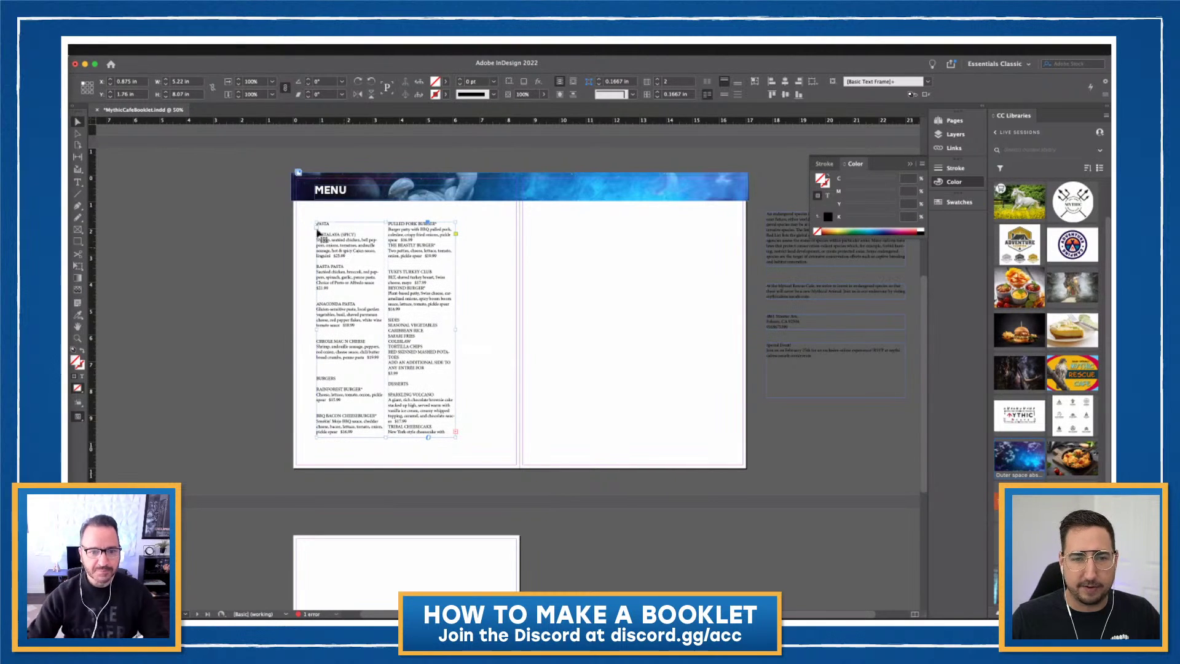
drag(455, 330, 496, 332)
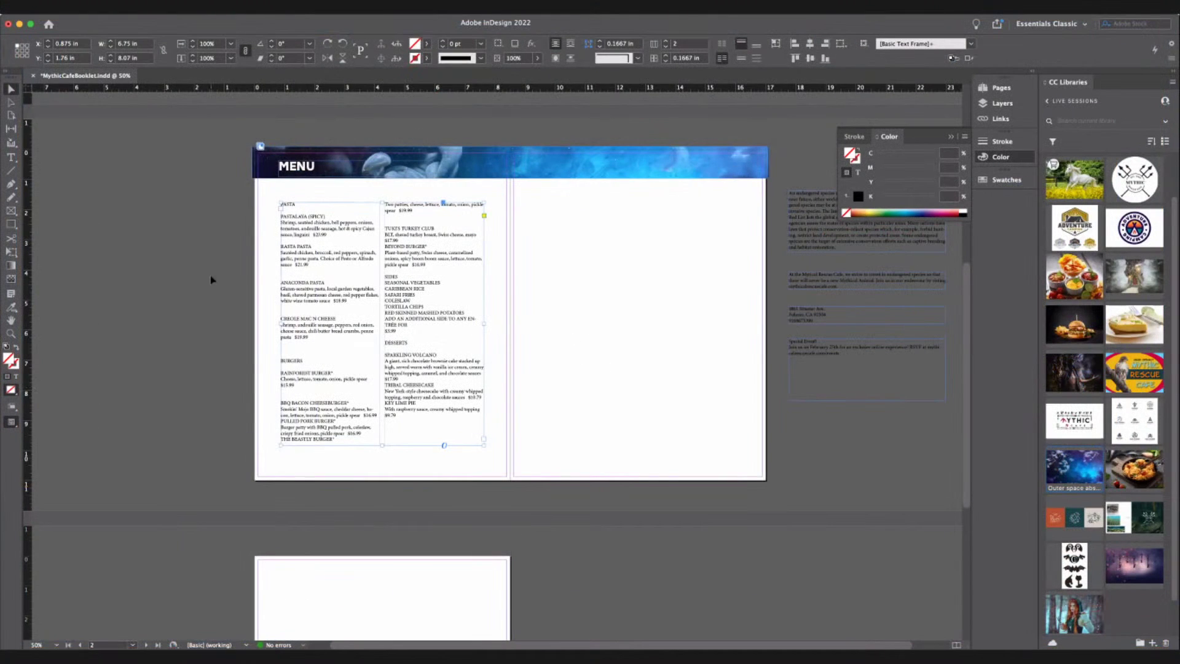
Examine the menu page at 75% zoom in preview, without guides and frame edges
key(super+equal)
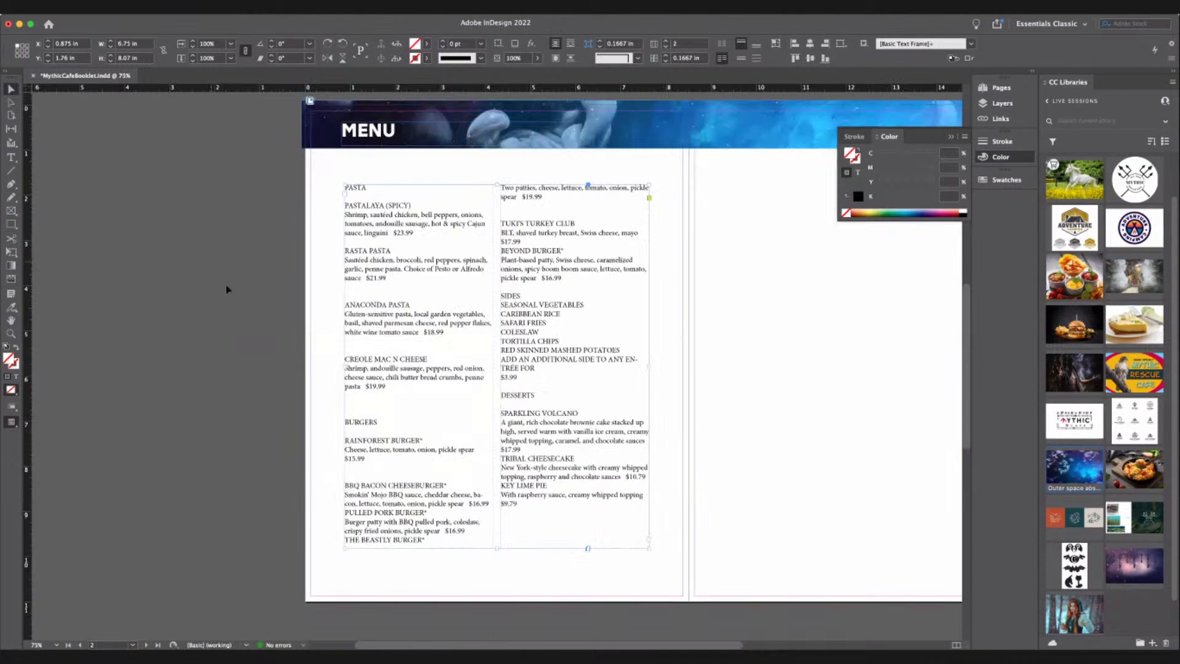
click(226, 285)
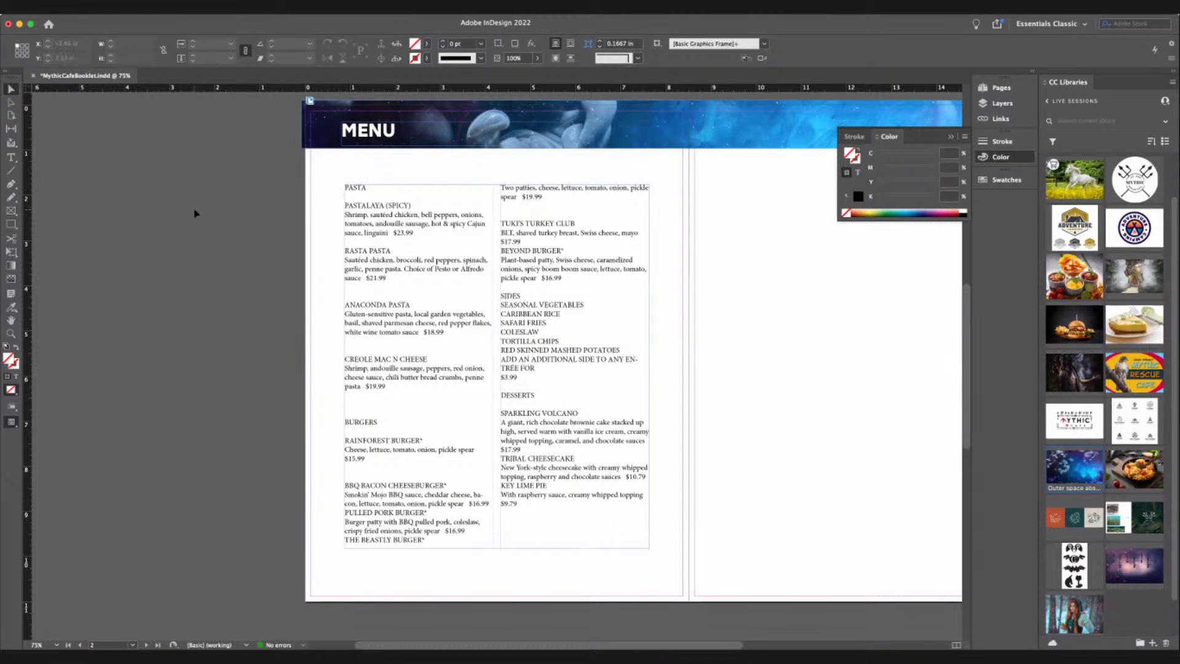
key(w)
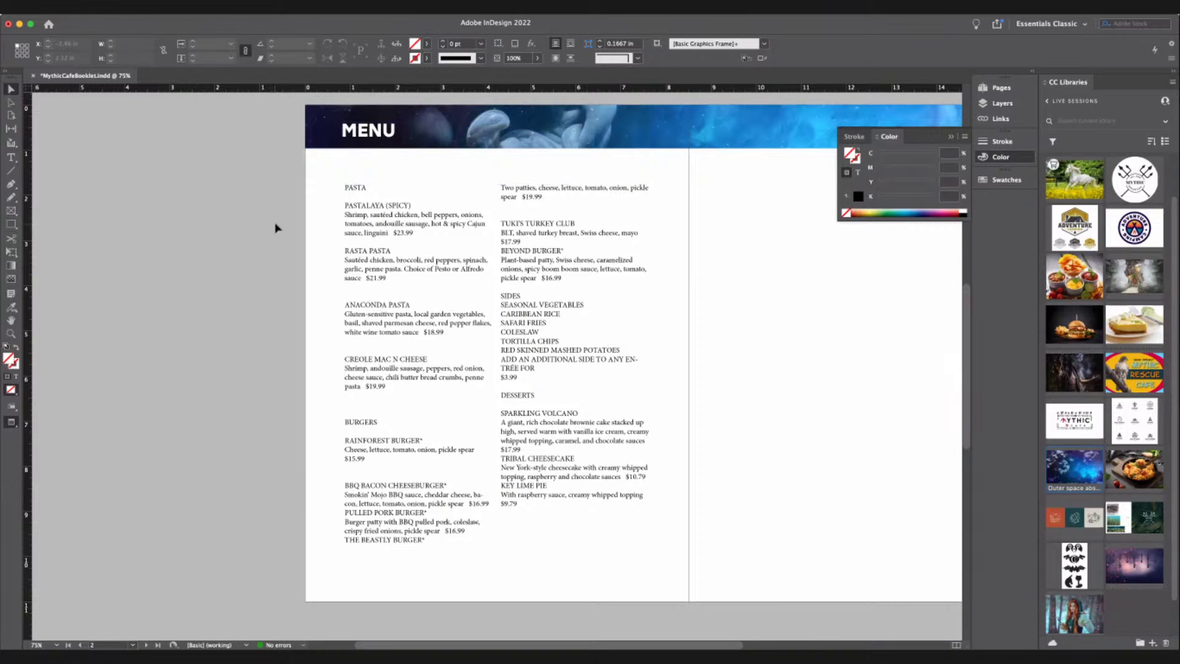
key(w)
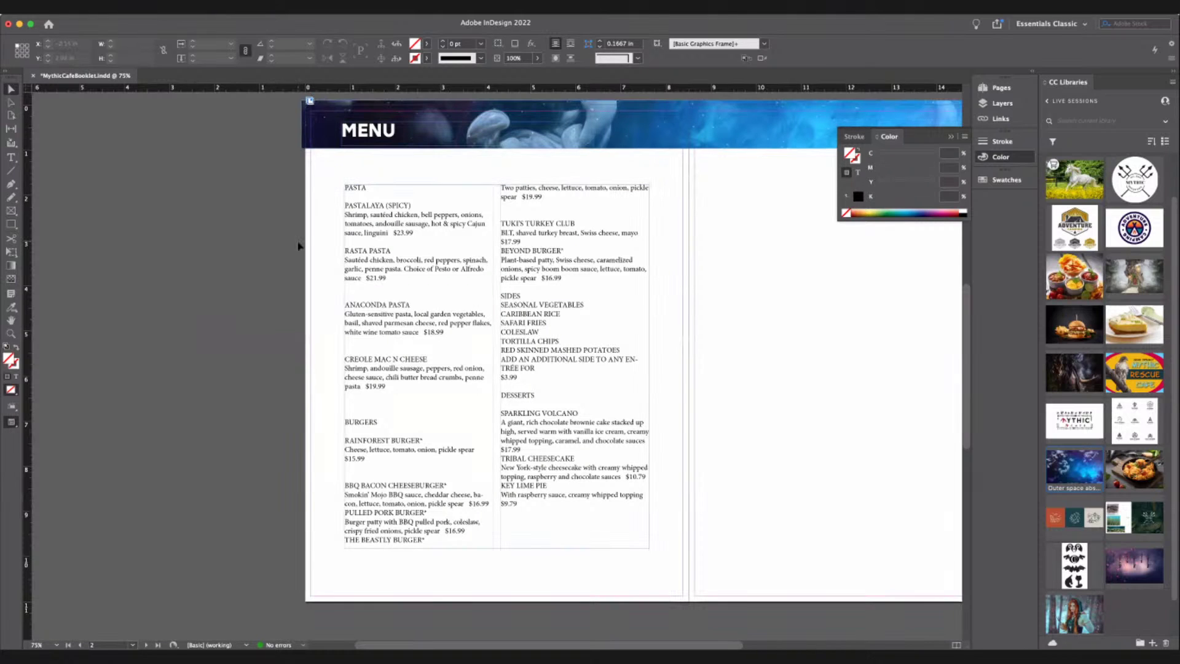
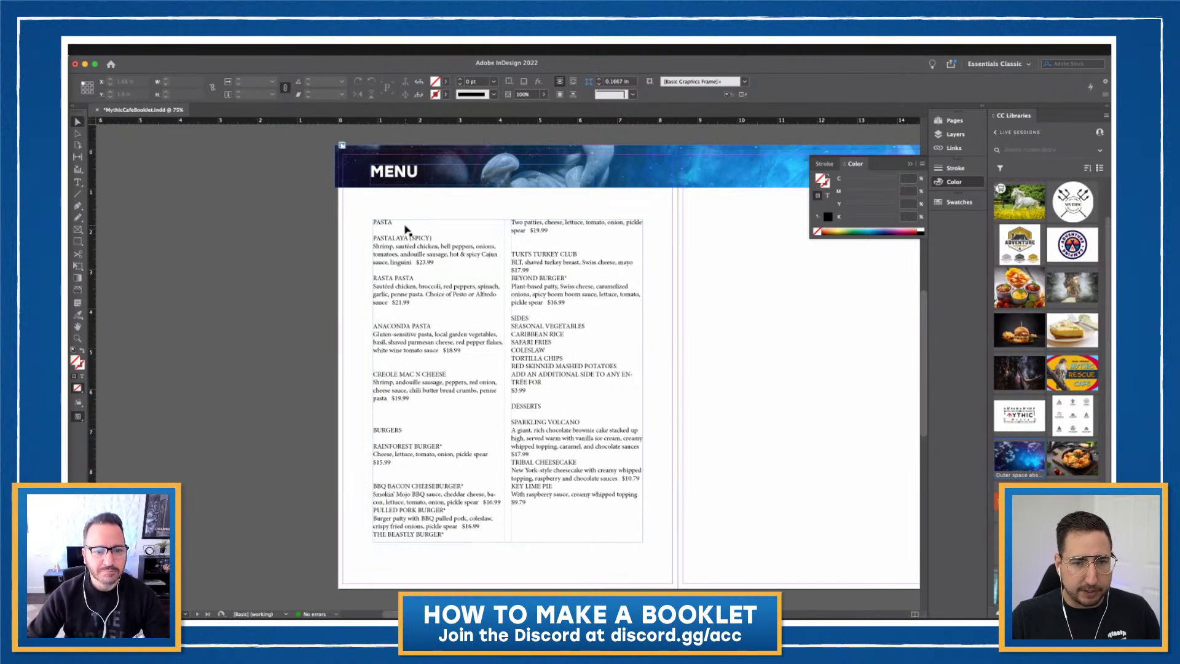
Set the PASTA heading at the start of the menu text to the Stolzl Bold font
click(401, 250)
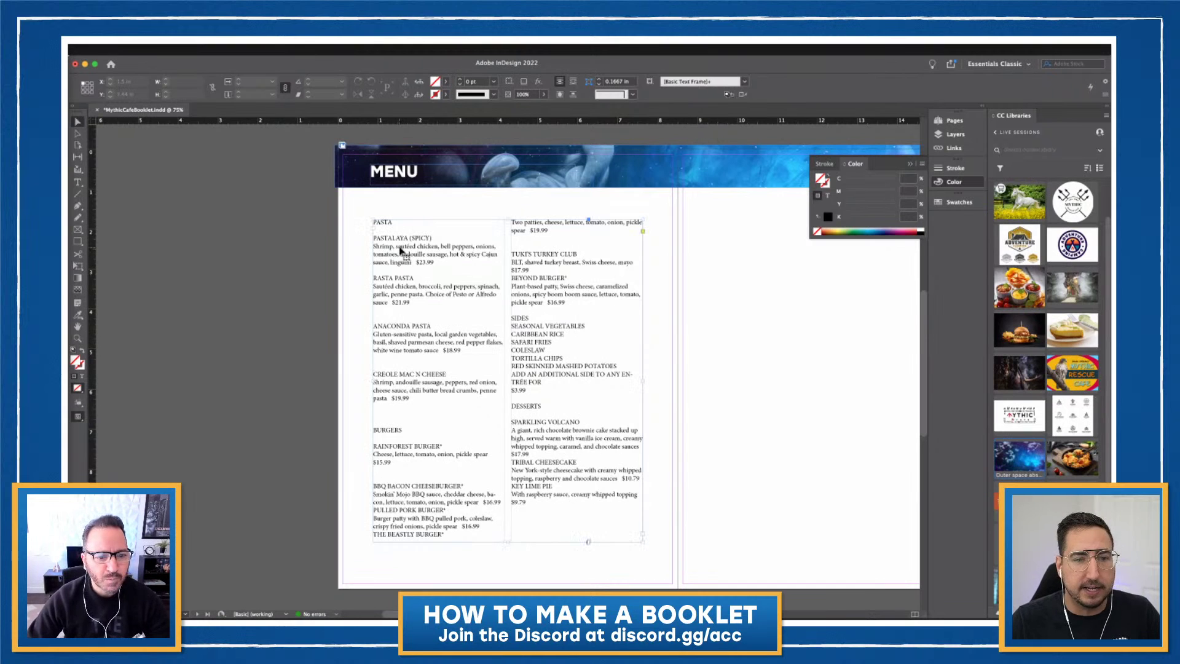
click(77, 182)
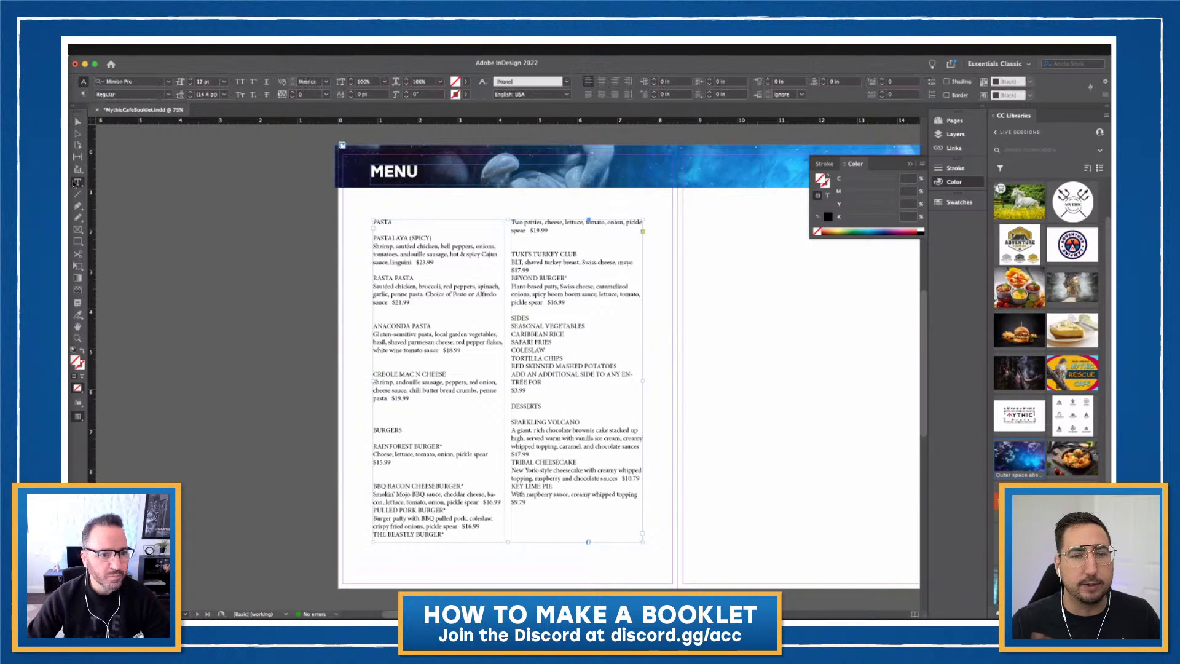
drag(394, 222, 364, 218)
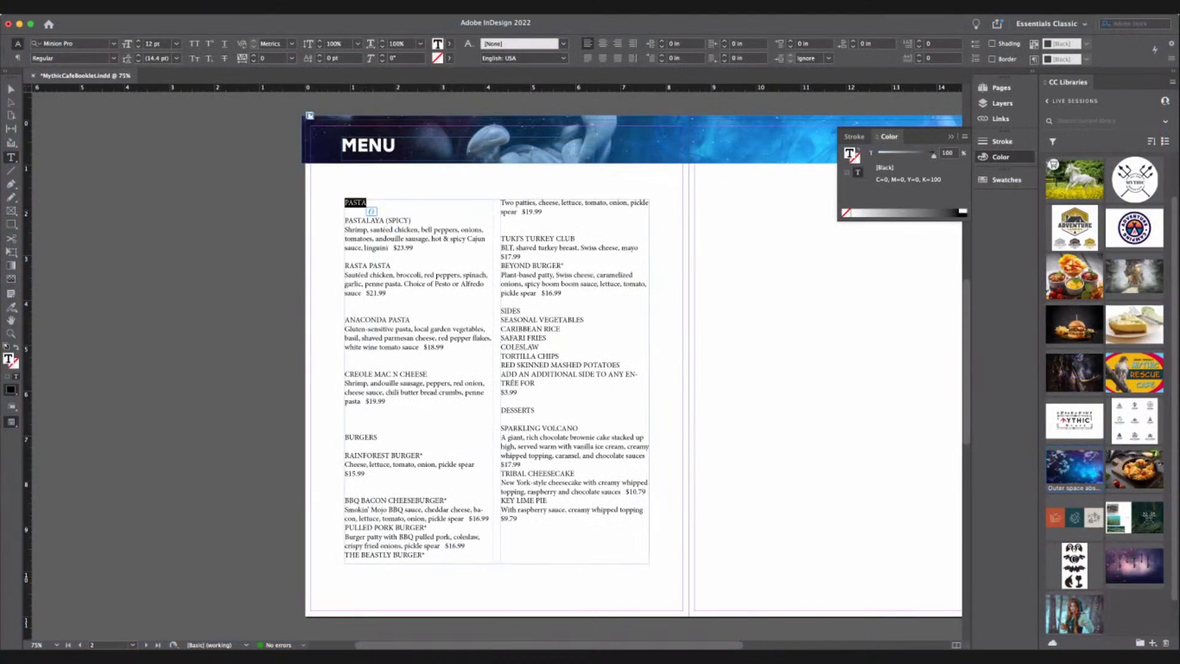
click(91, 43)
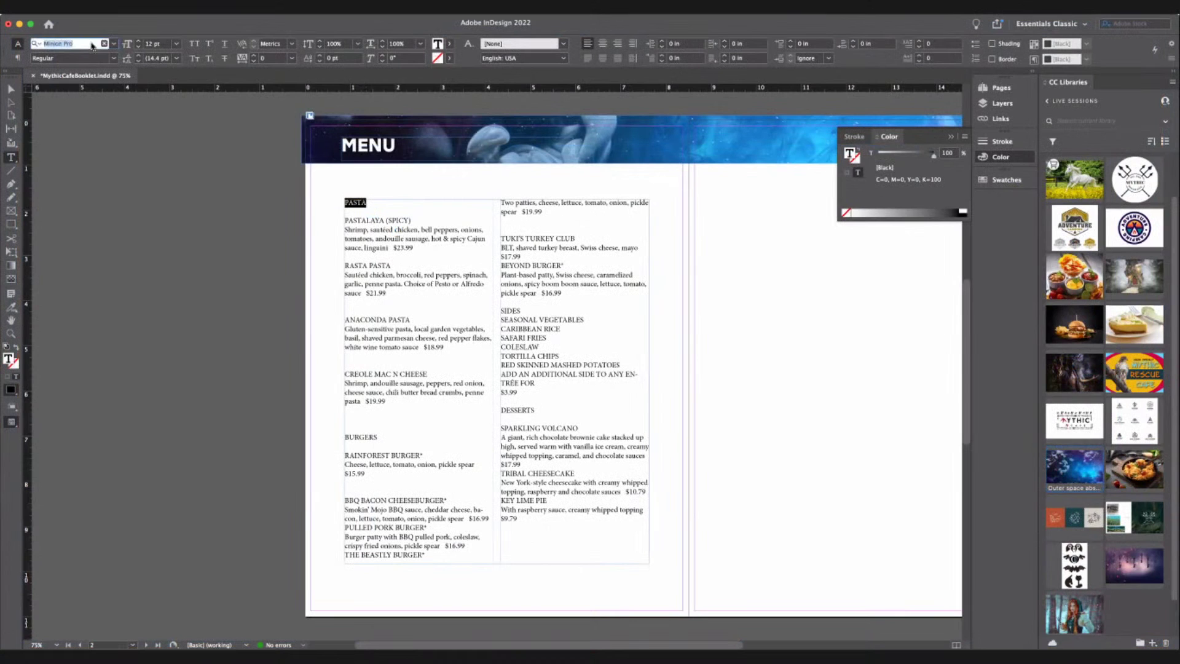
text(stol)
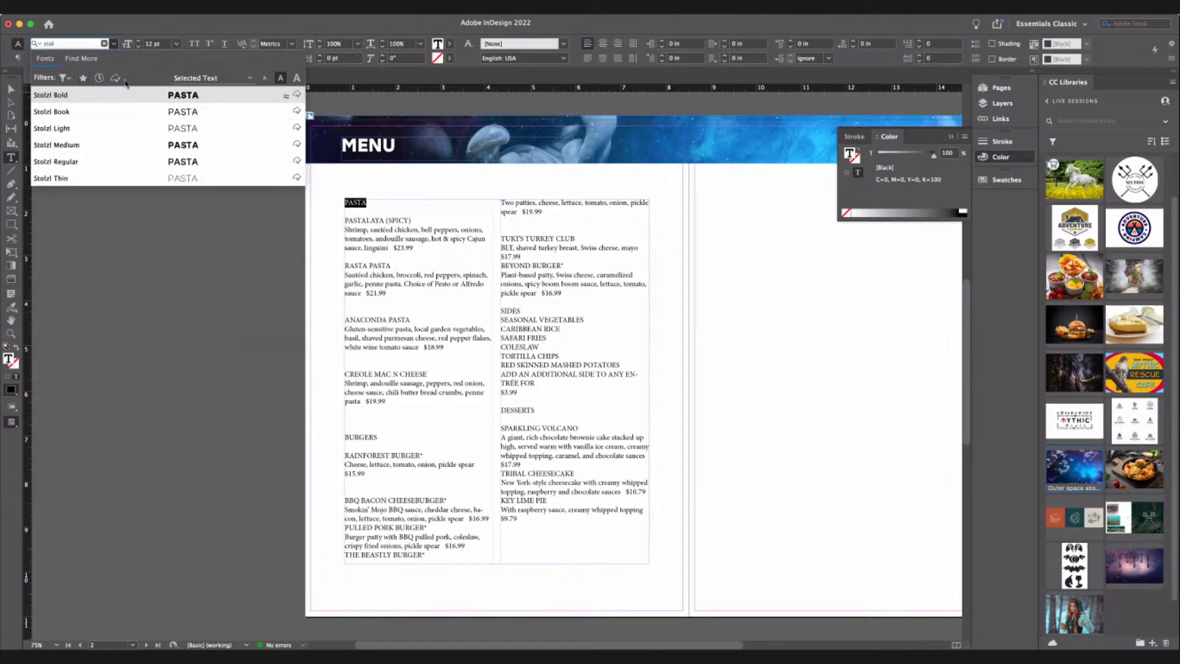
click(131, 97)
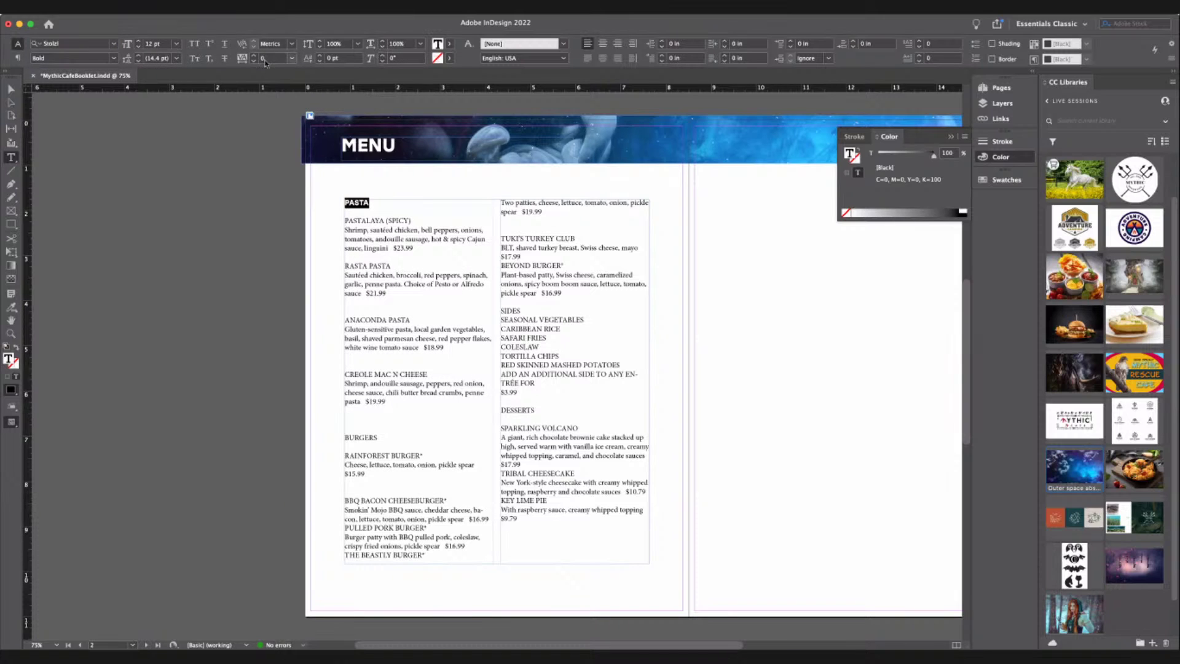
Increase the PASTA heading's font size to 18 pt and deselect the text
click(139, 41)
click(139, 41)
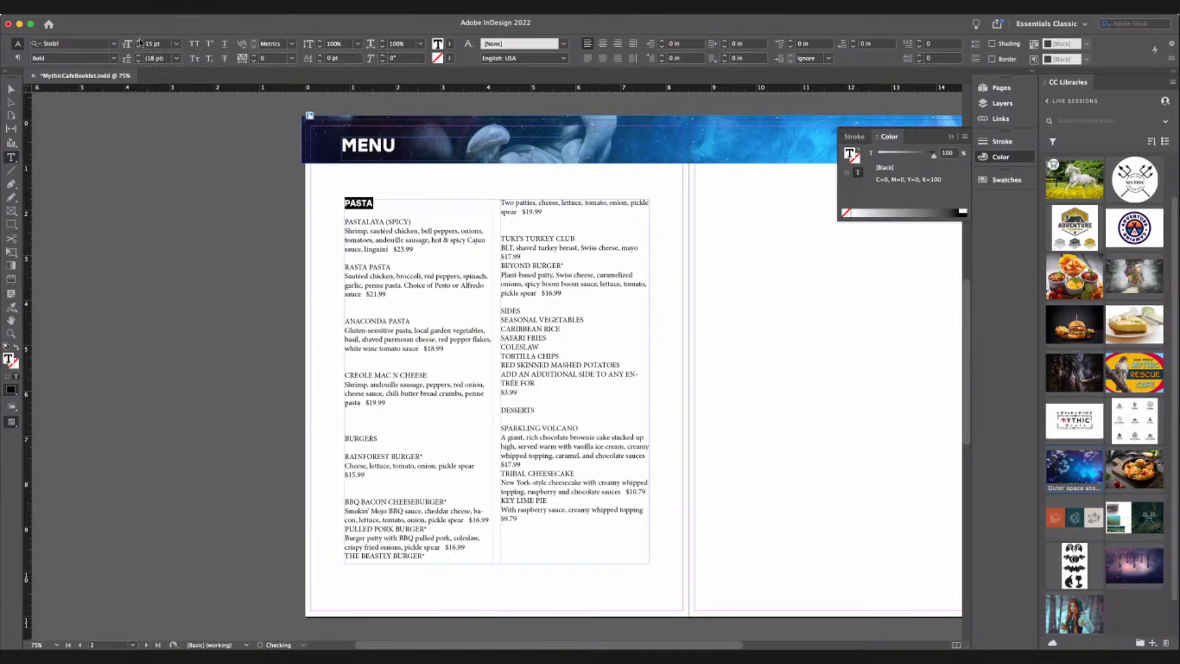
click(139, 41)
click(139, 41)
click(139, 41)
click(140, 40)
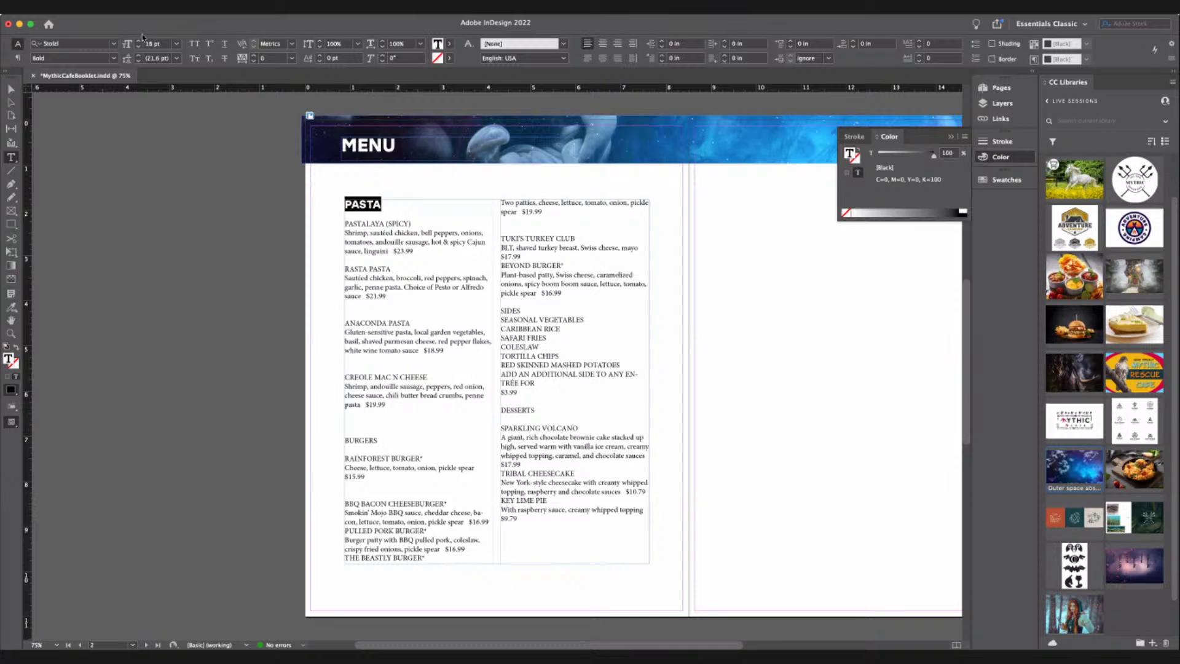
click(451, 292)
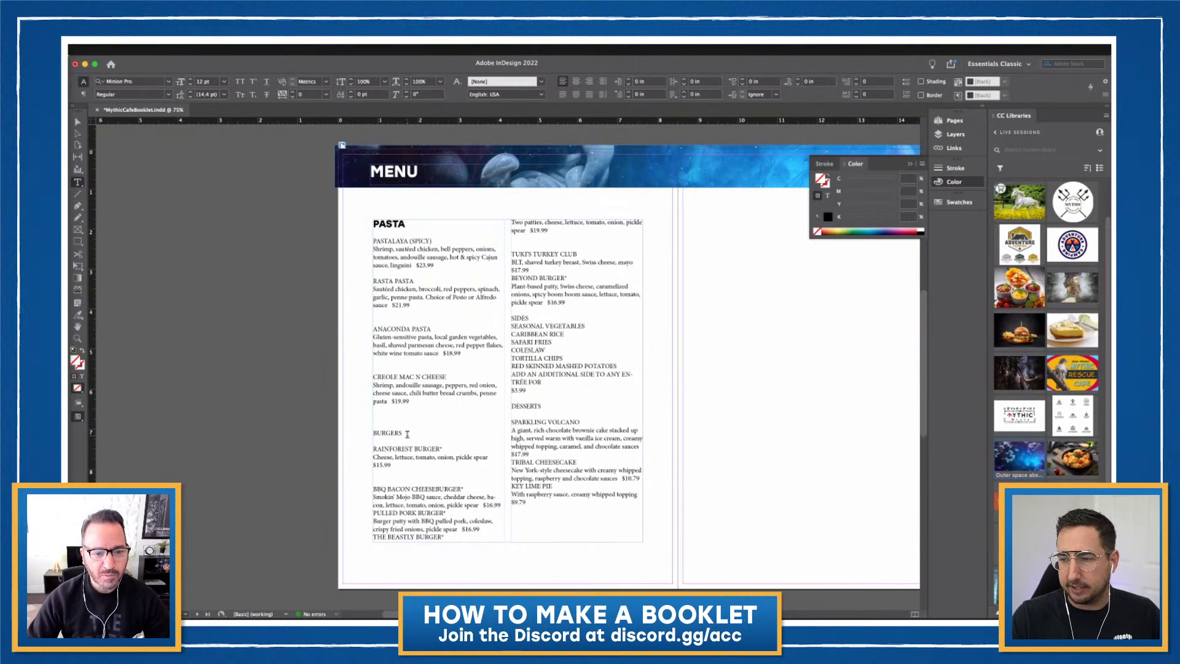
Set the dish name PASTALAYA (SPICY) to the Stolzl Medium font
drag(406, 223, 355, 226)
click(441, 243)
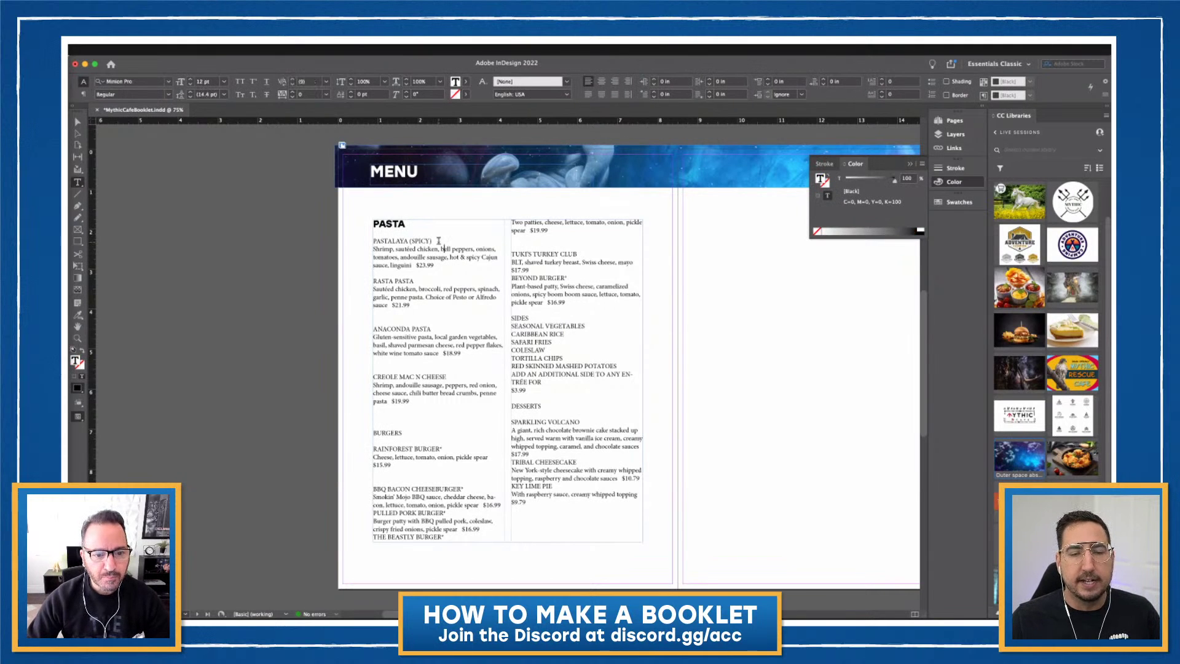
drag(437, 243, 350, 245)
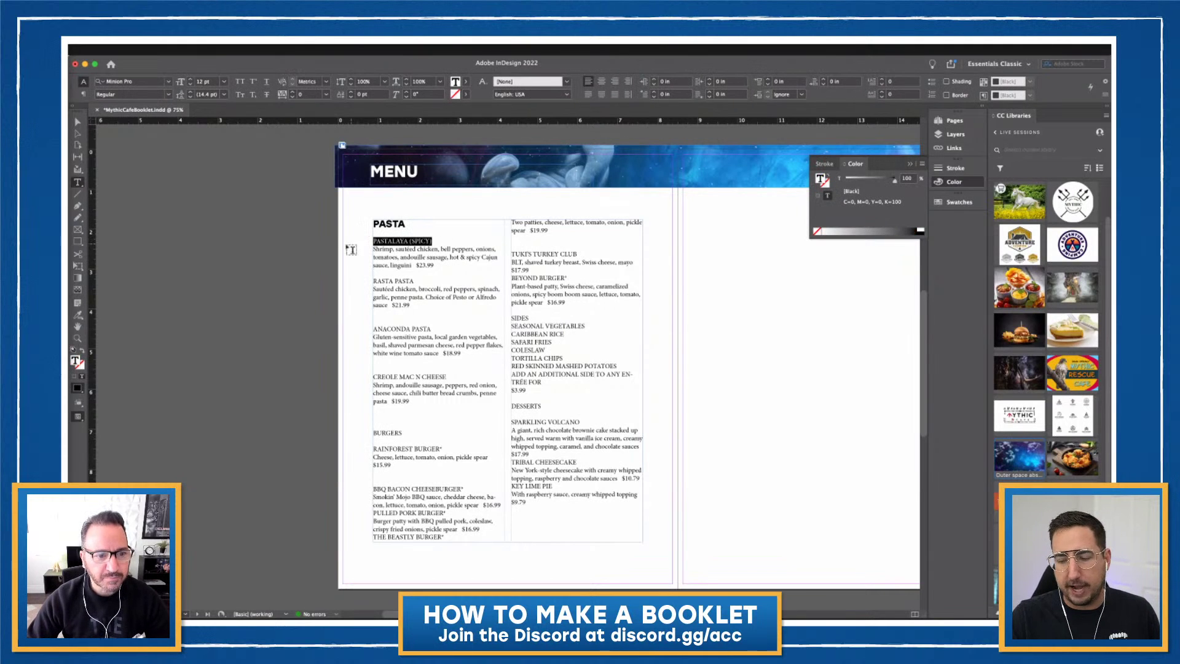
click(168, 82)
text(stol)
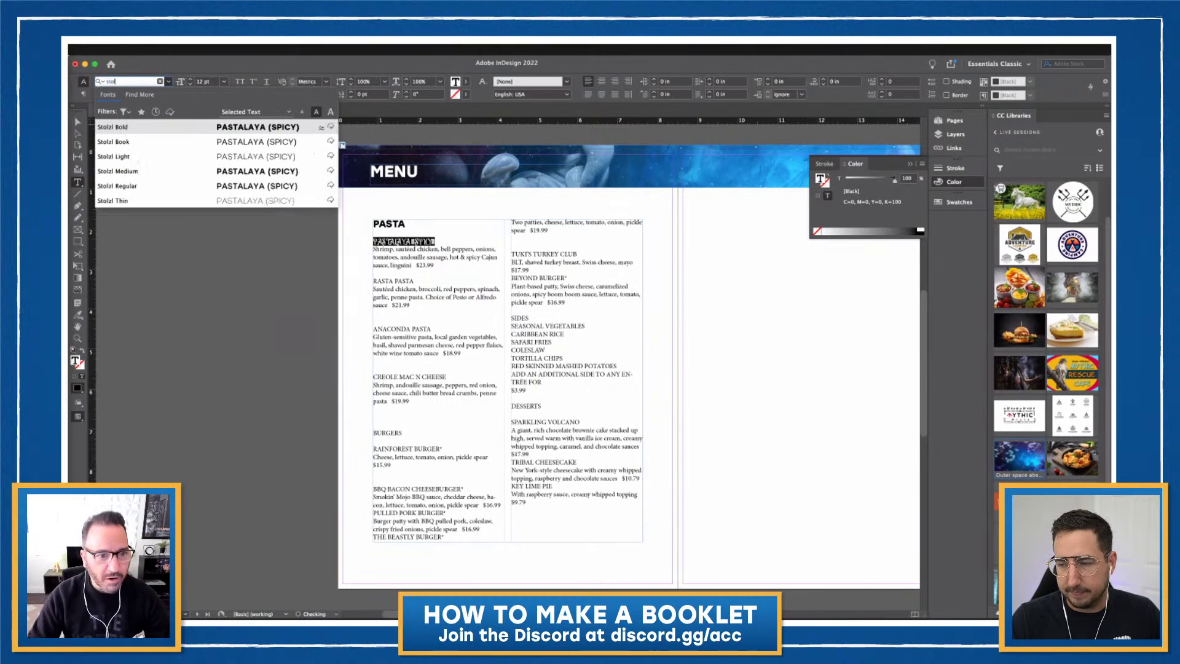
click(233, 172)
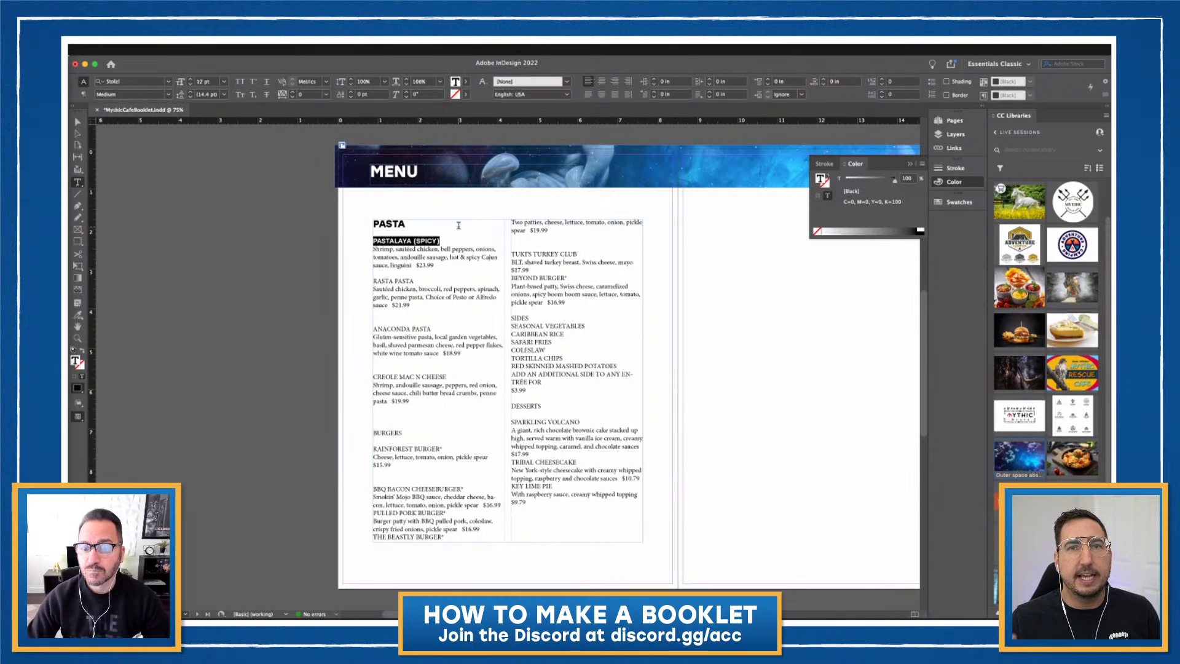
Undo the PASTALAYA (SPICY) font change and the last size increases on the PASTA heading
key(super)
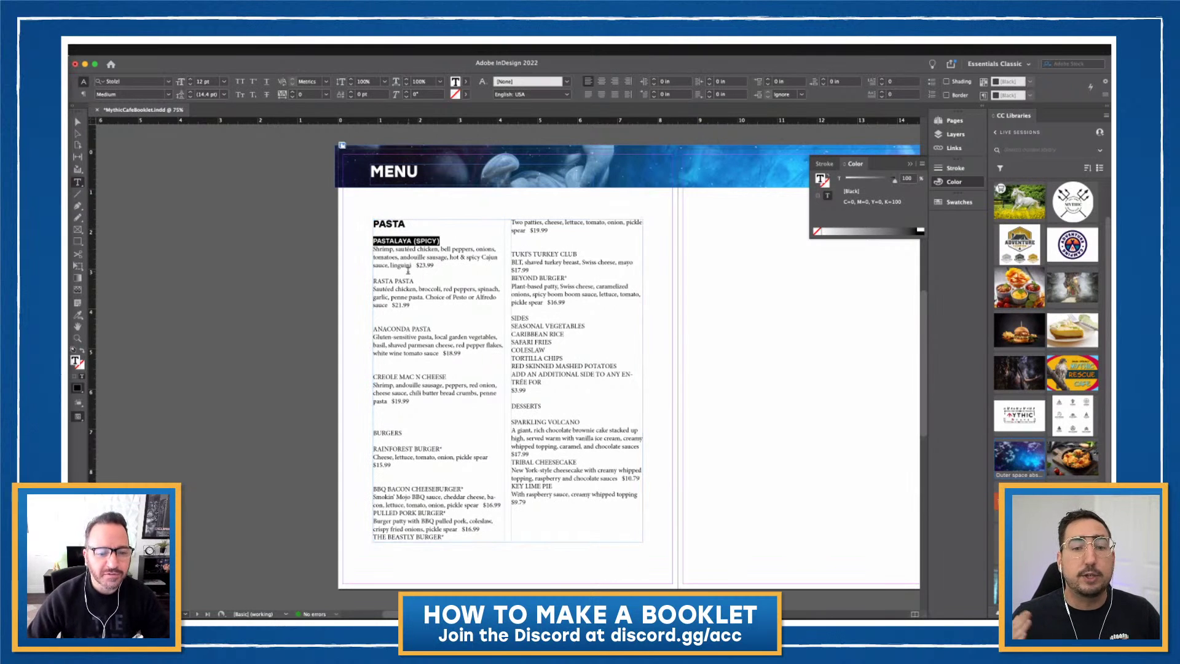
key(super+z)
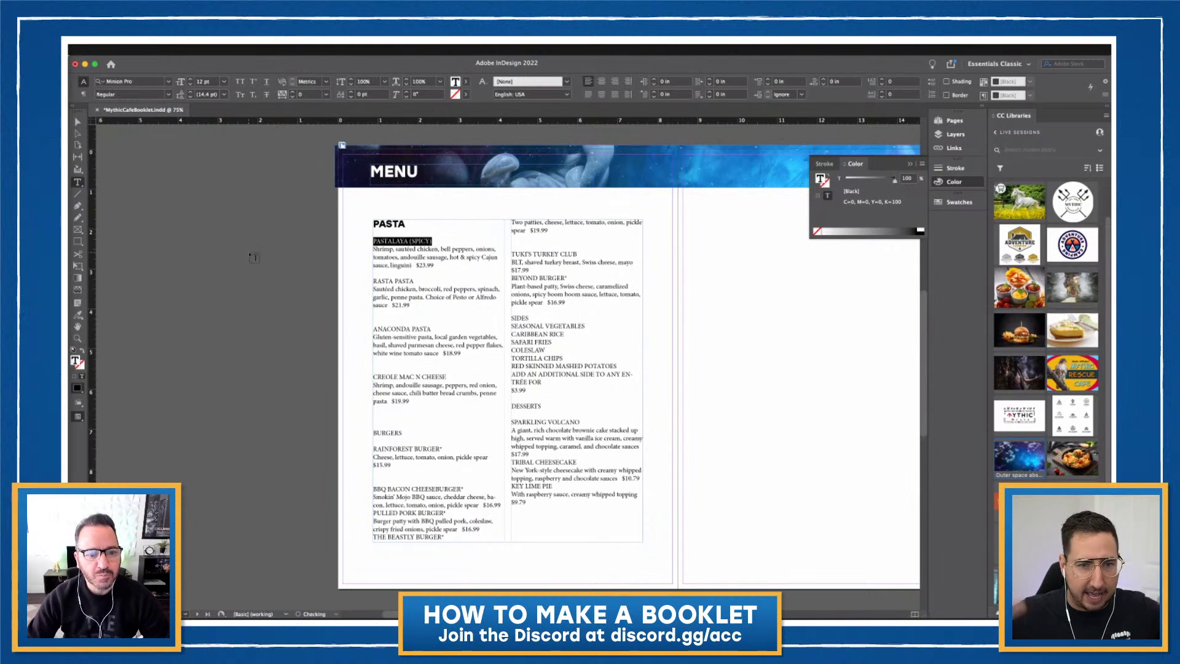
key(super+z)
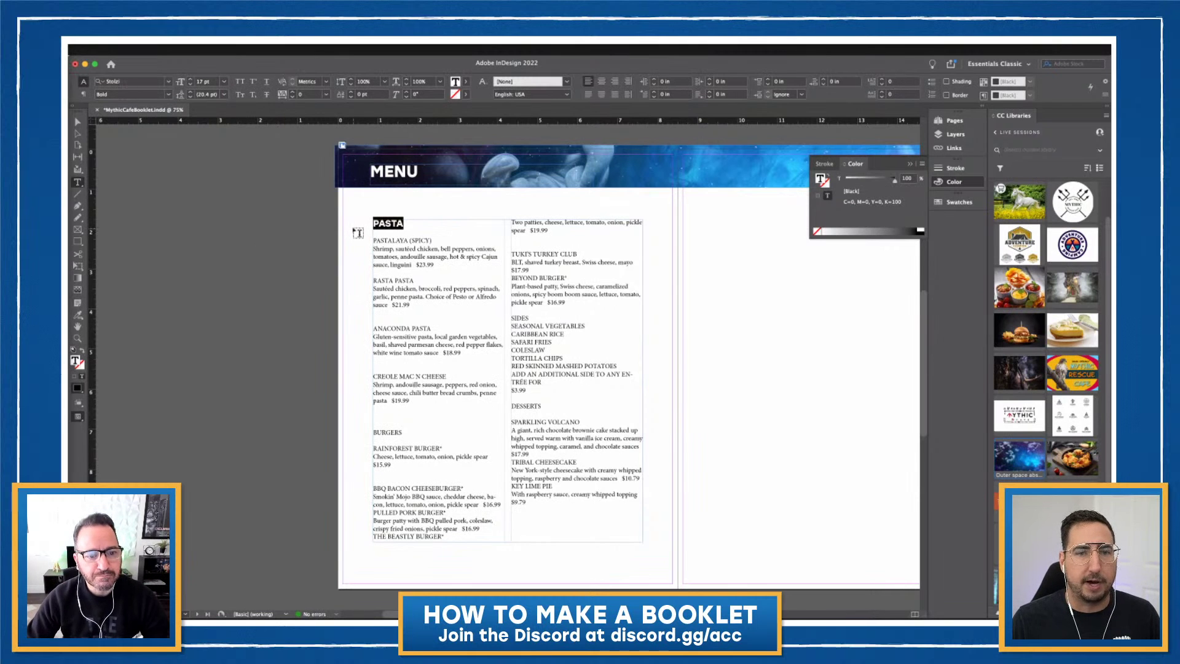
key(super+z)
key(super+z)
key(super+z)
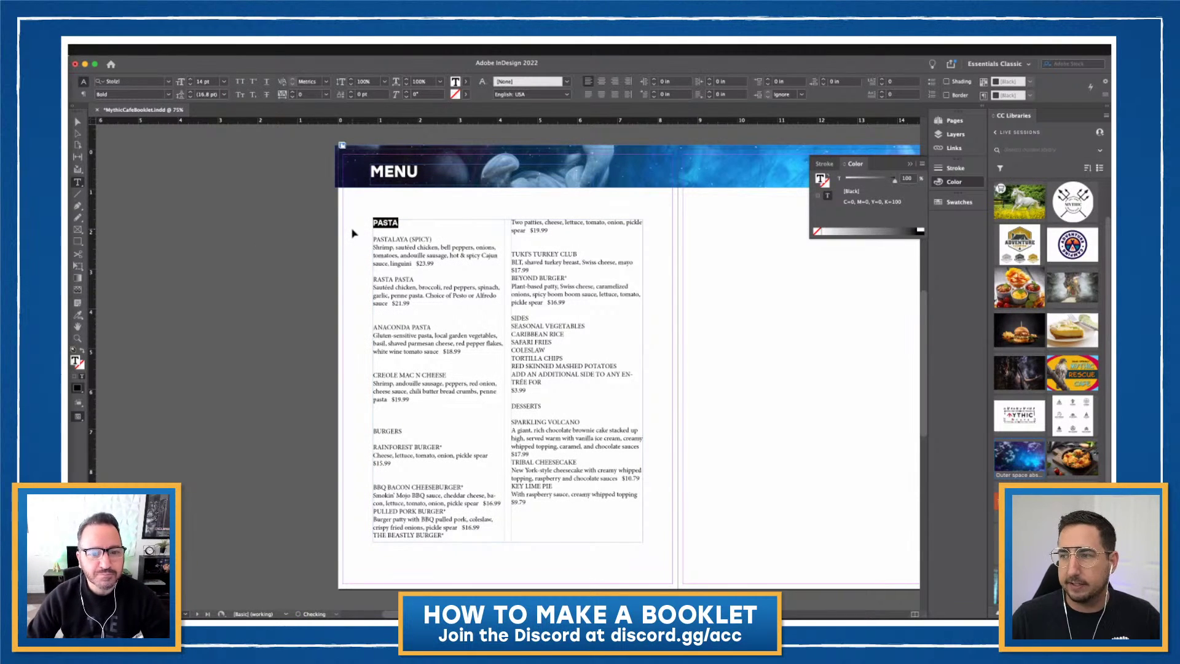
Apply the Stolzl Book font to the whole menu text frame and move the Character settings clear of the page
click(77, 122)
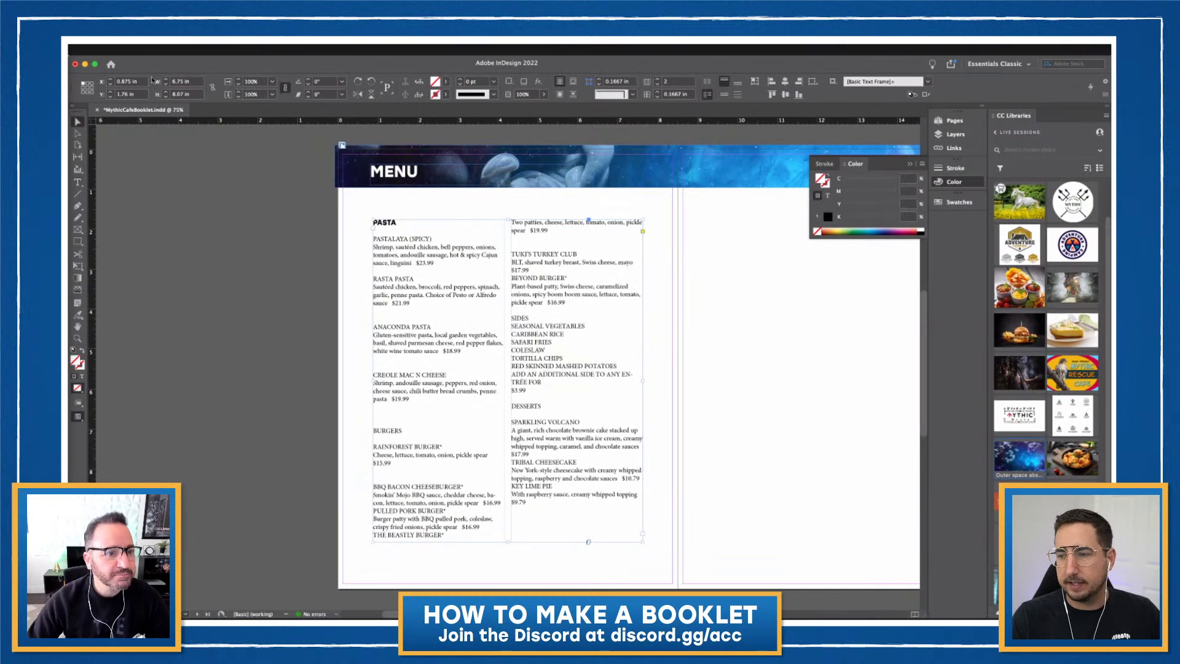
key(super+t)
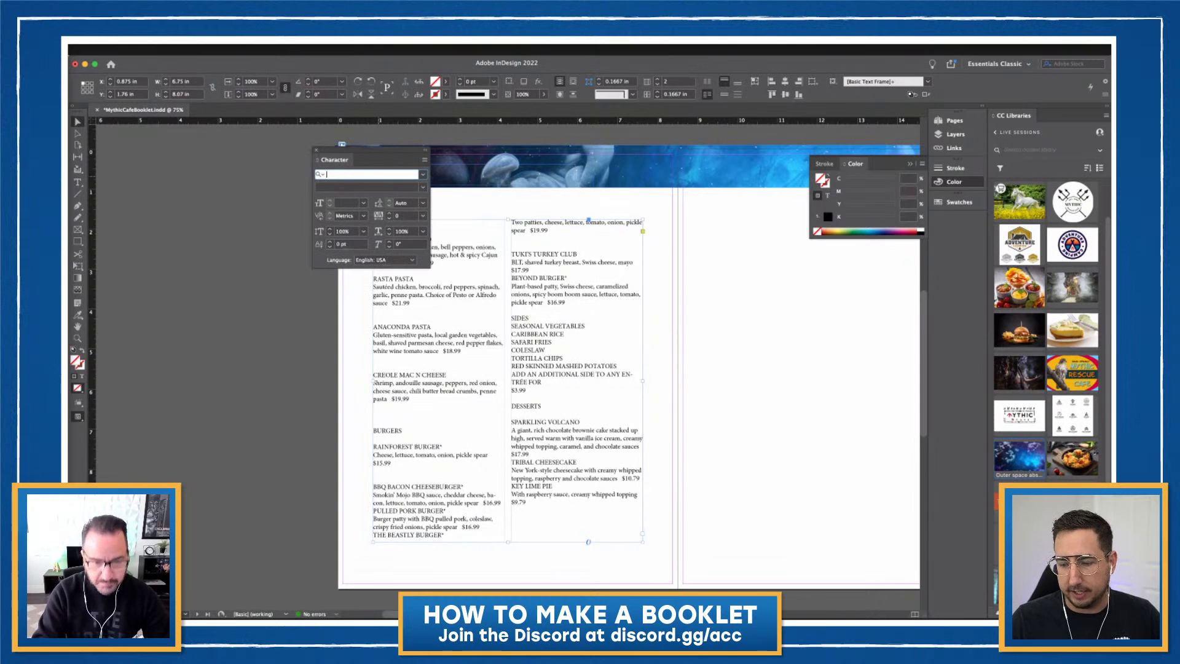
text(stol)
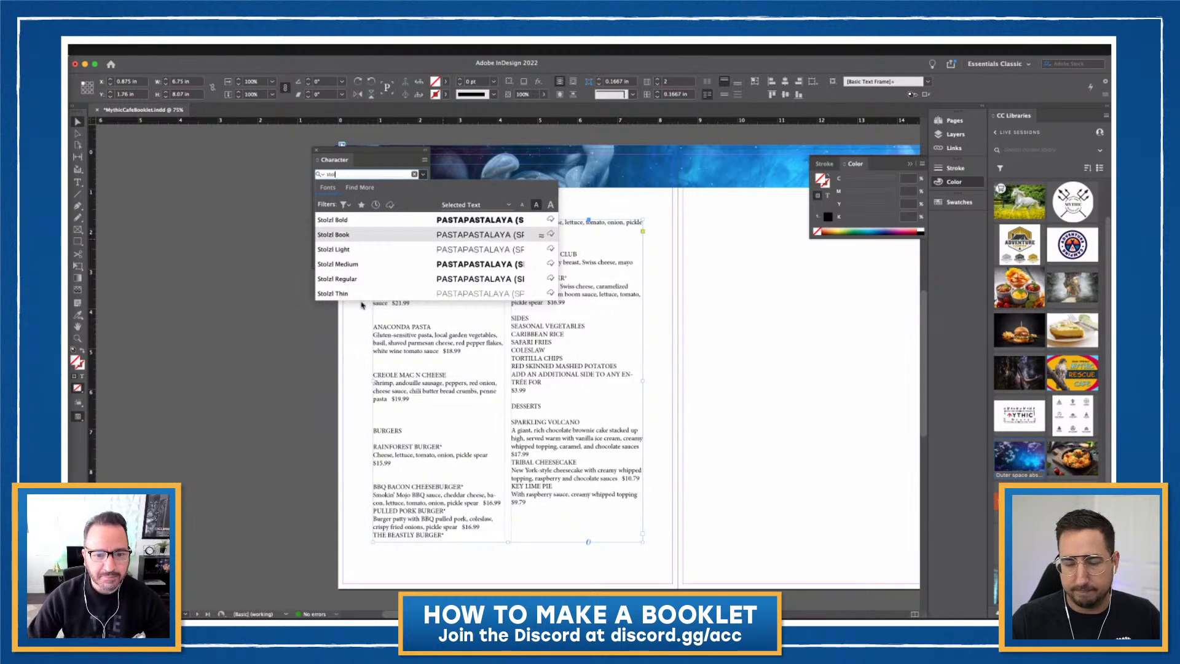
click(443, 236)
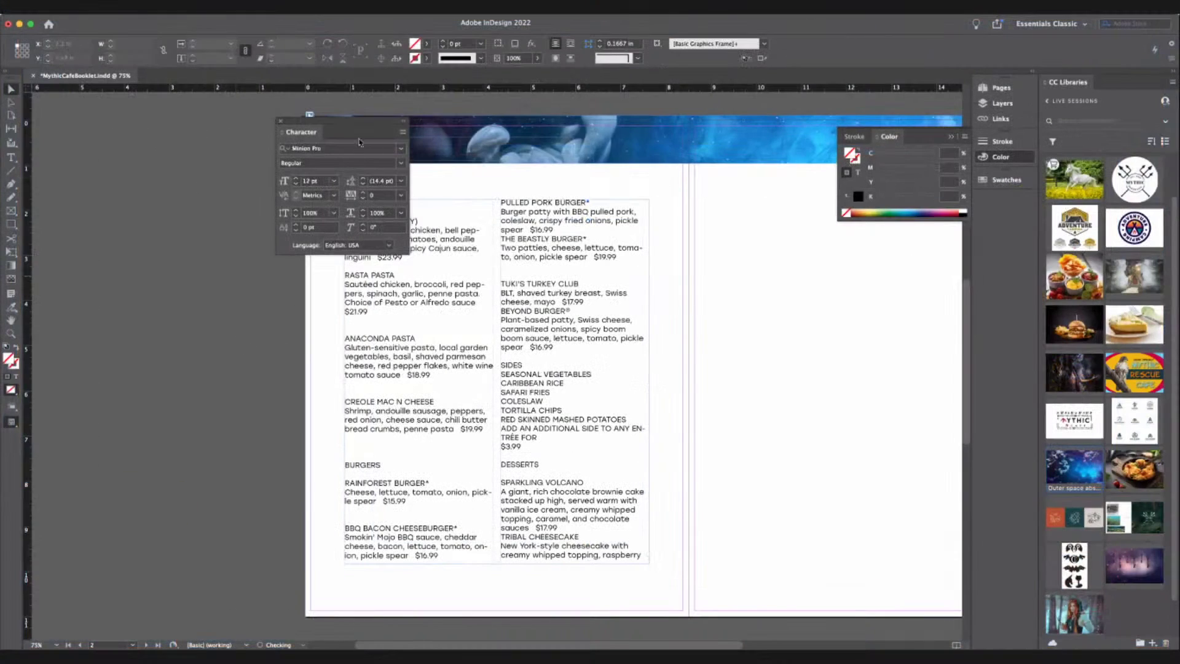
drag(343, 127, 195, 138)
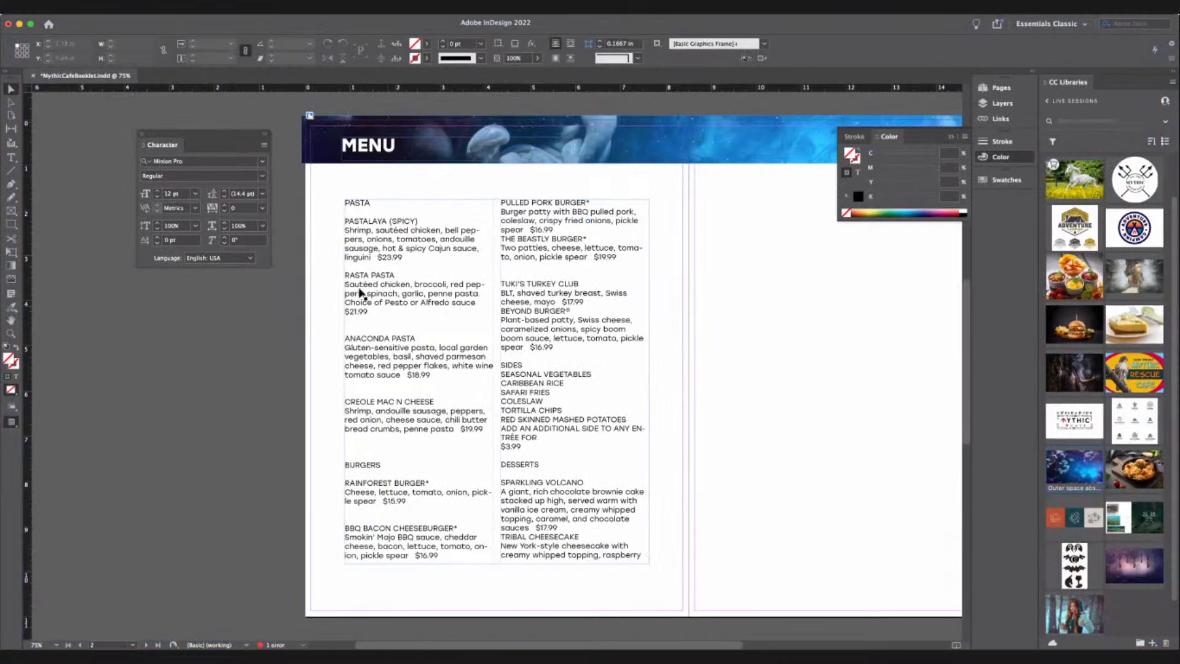
click(377, 224)
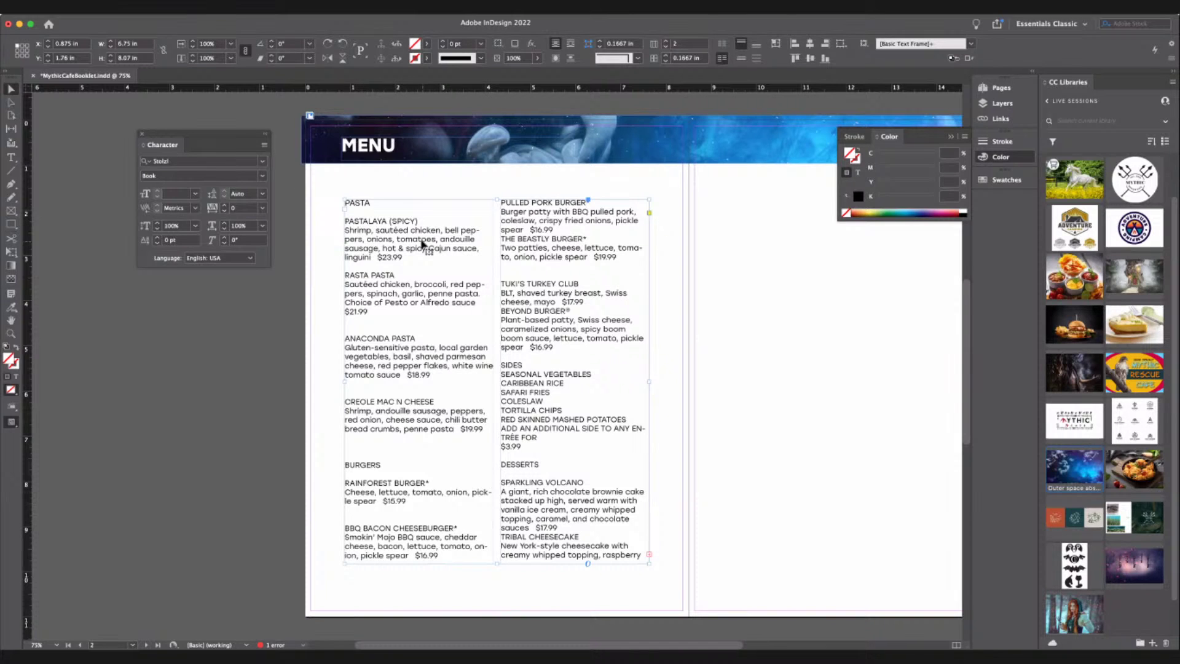
Turn off hyphenation for the menu text frame in its paragraph settings
click(265, 145)
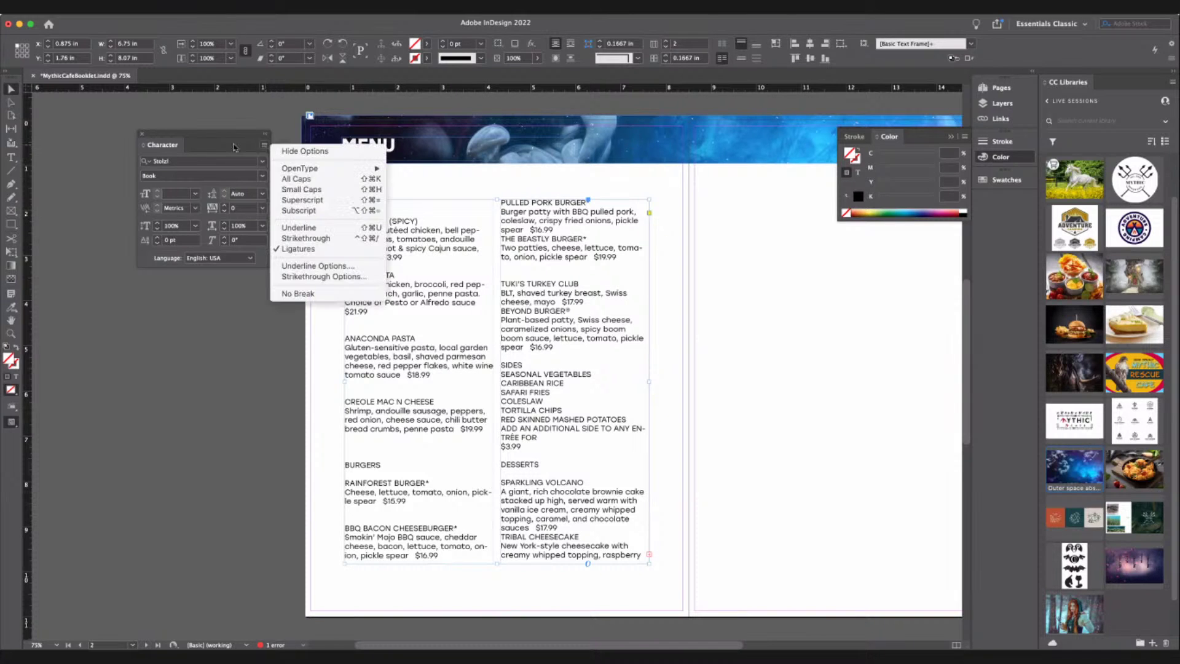
click(236, 147)
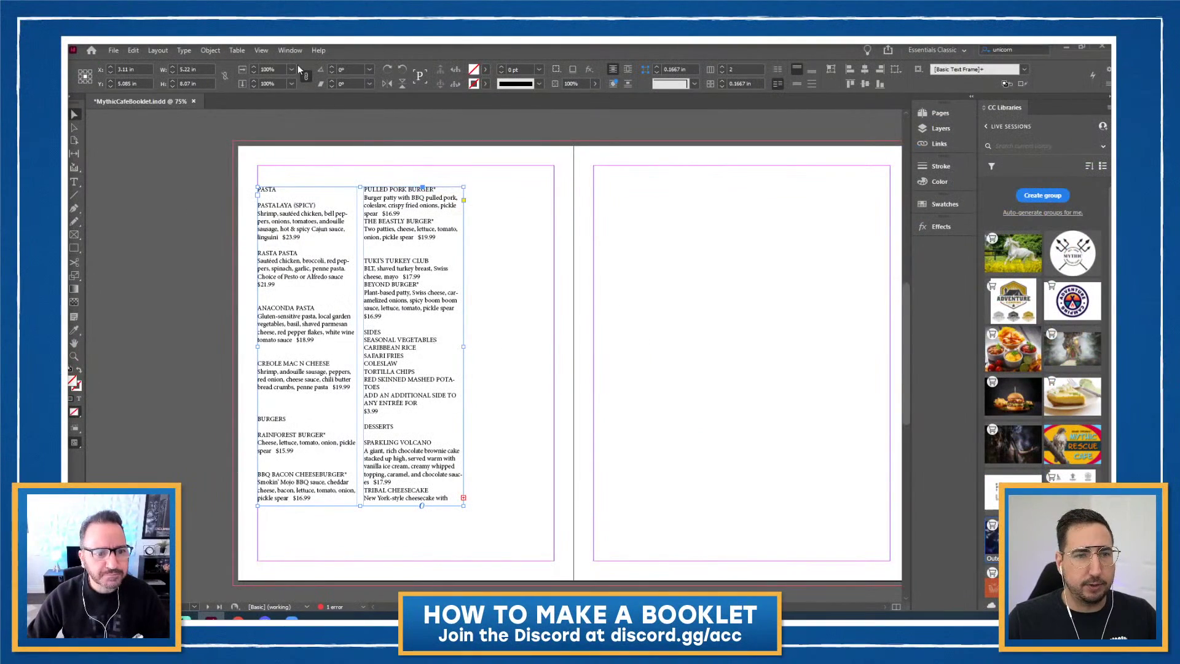
click(290, 50)
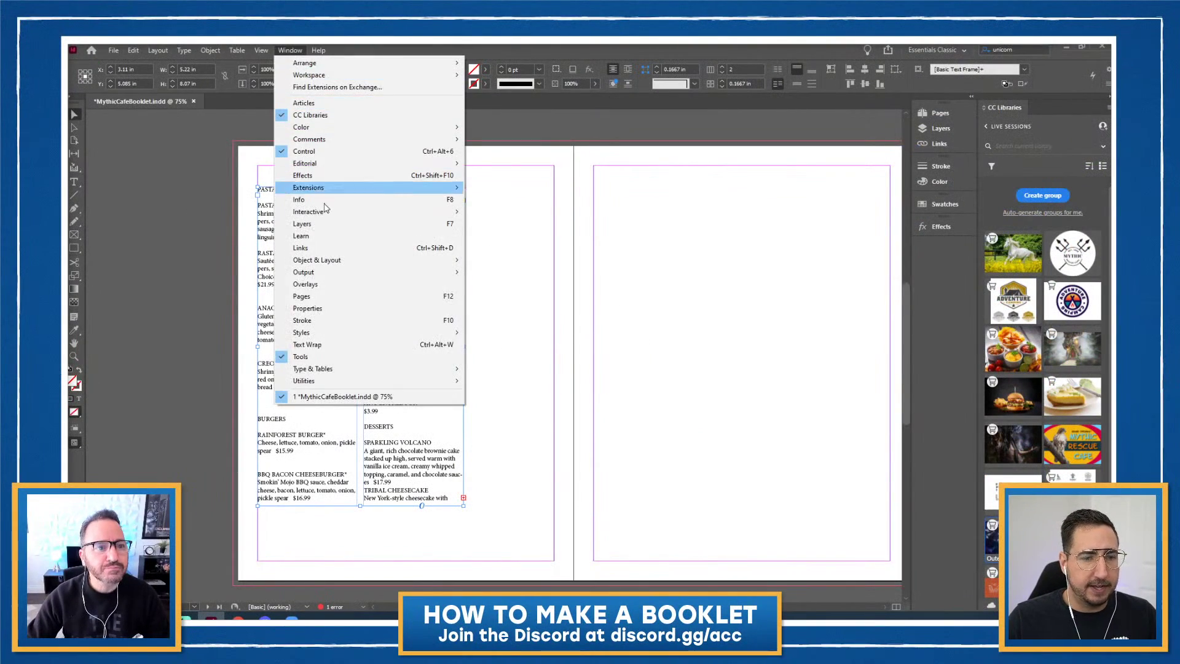
mouse_move(352, 372)
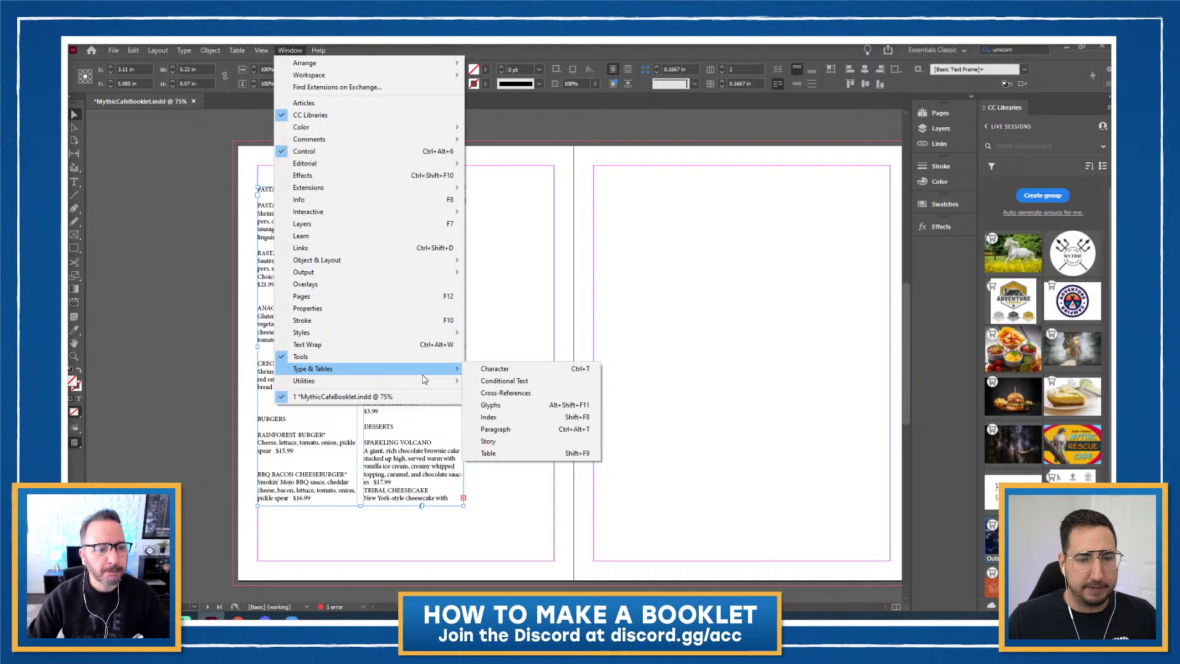
click(505, 430)
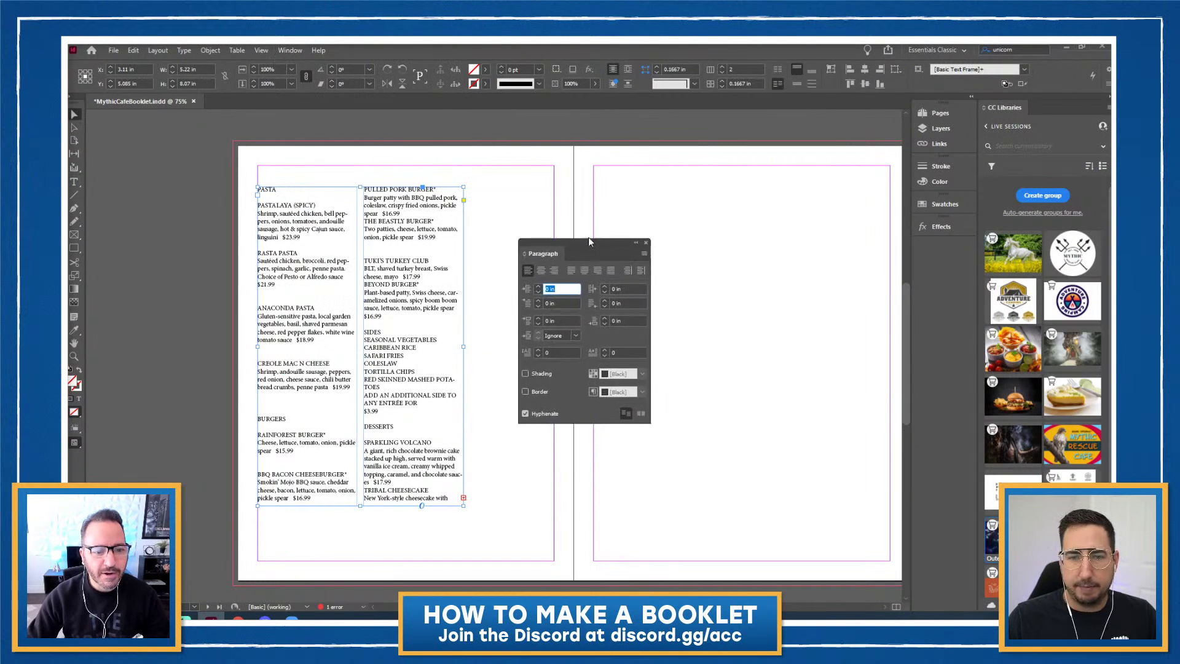
click(539, 382)
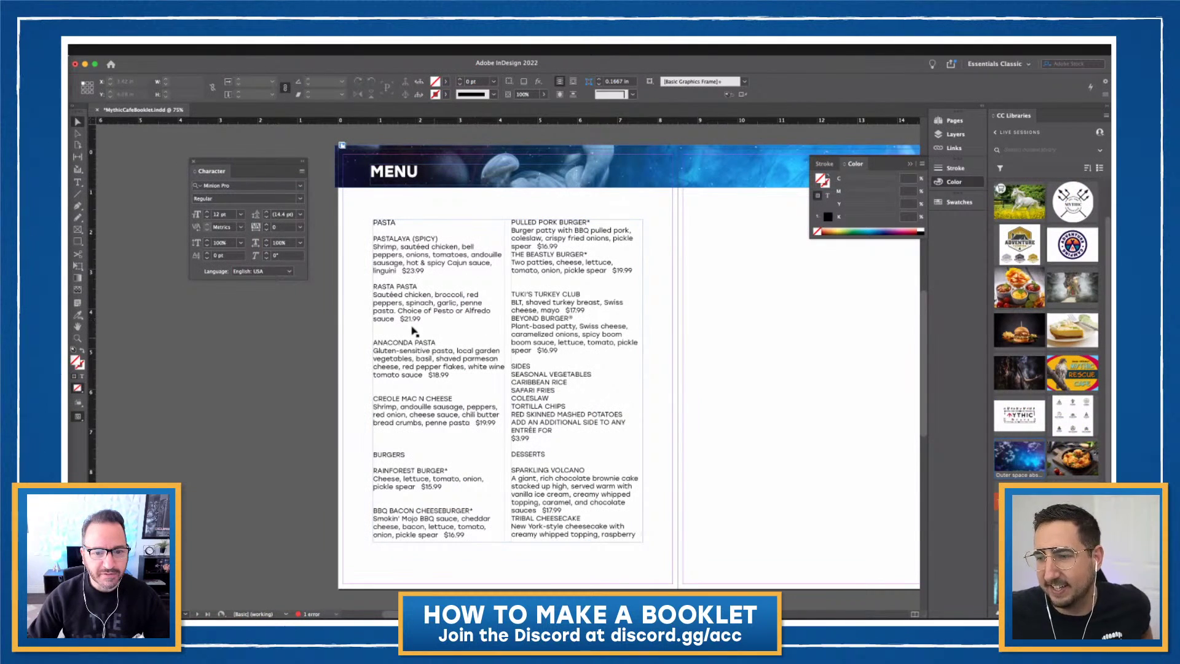
Style the PASTA heading in Stolzl Bold at 16 pt and deselect the text
click(432, 275)
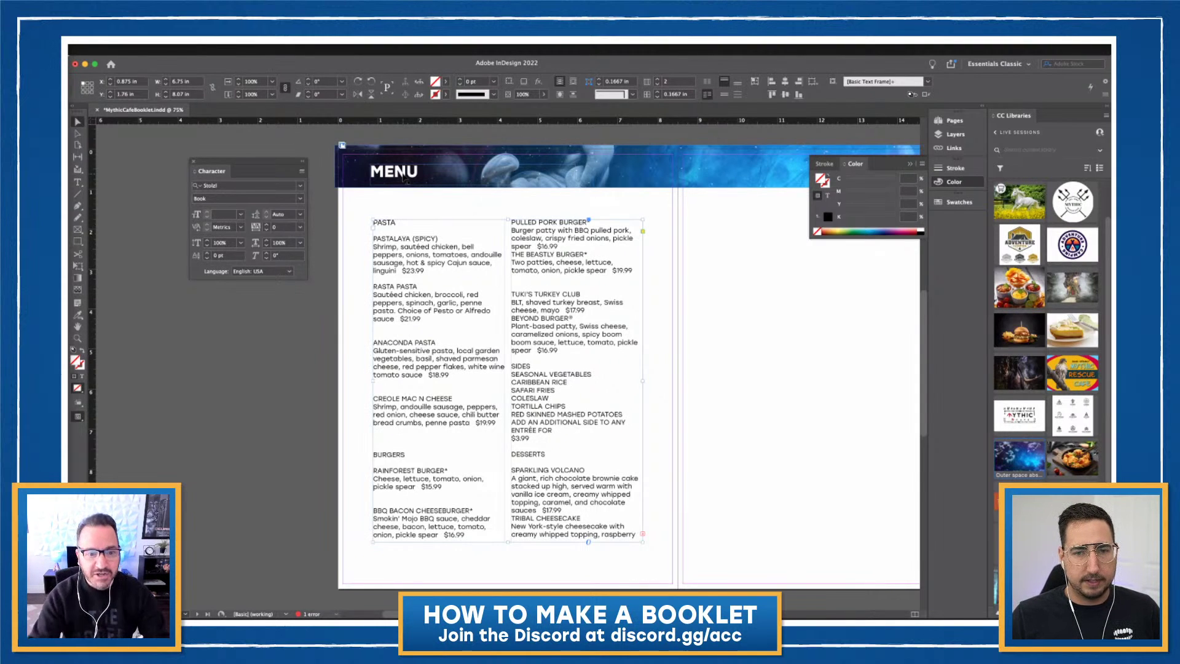
double_click(393, 225)
double_click(387, 223)
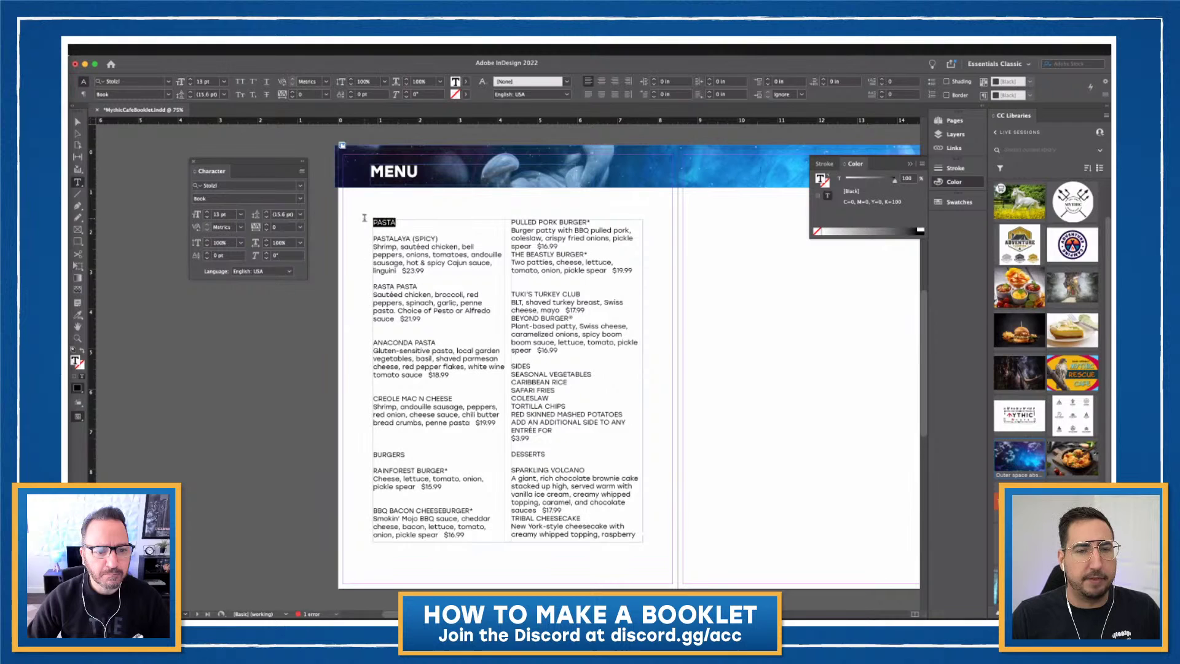
click(237, 198)
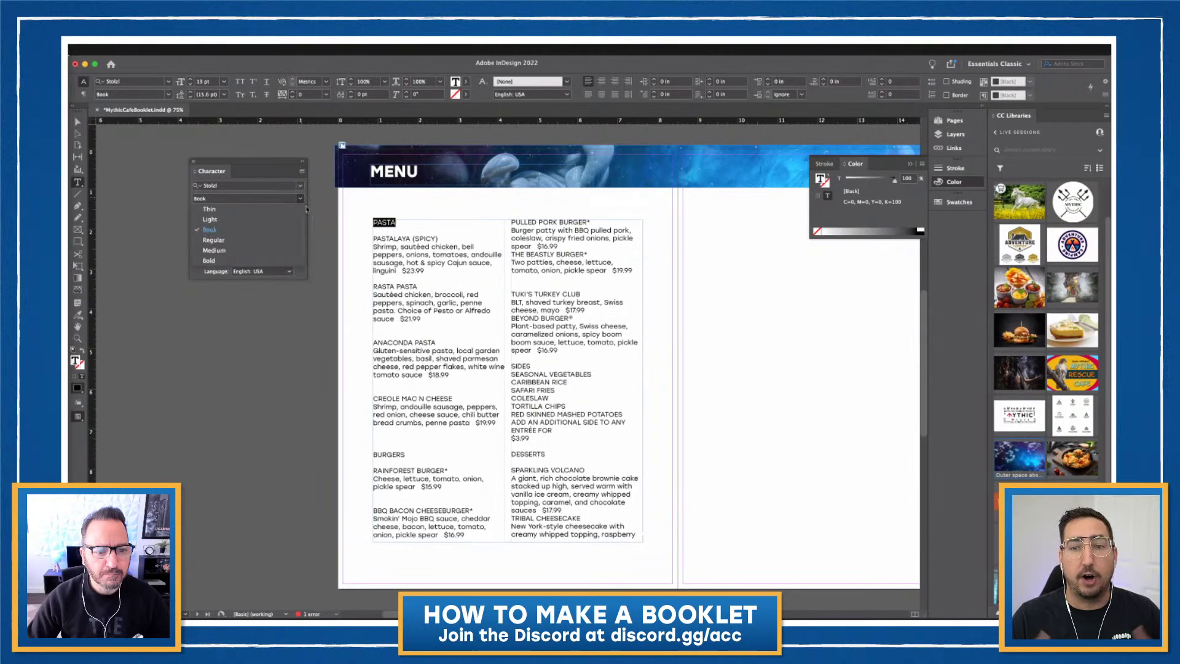
click(240, 261)
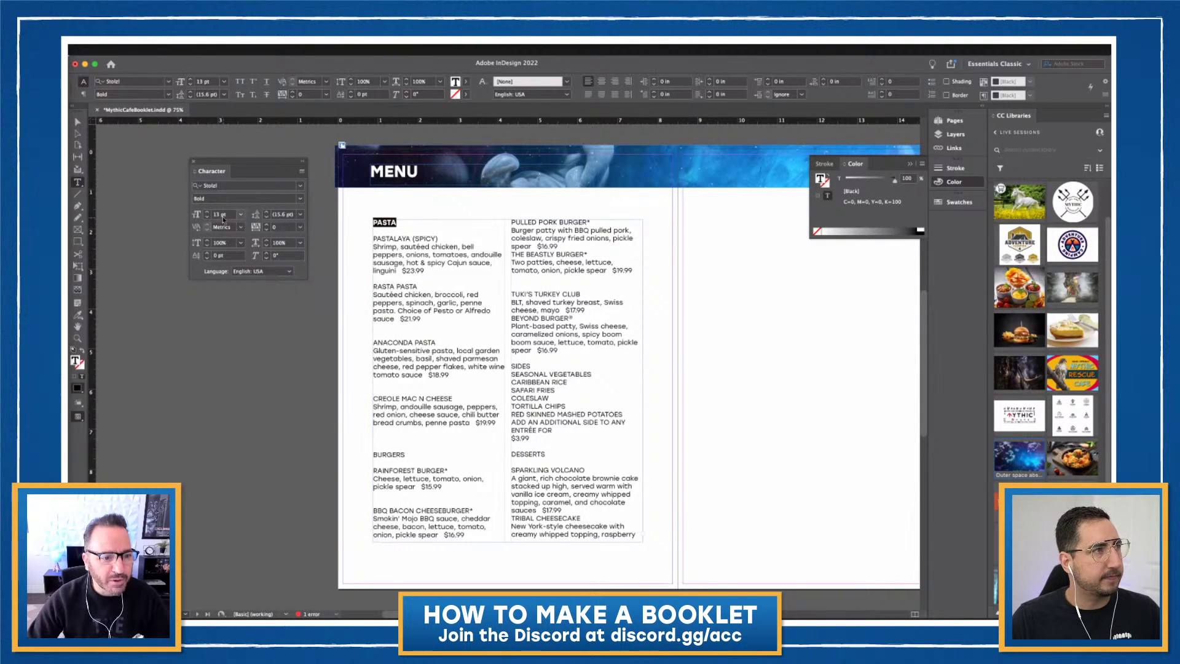
double_click(216, 216)
text(16)
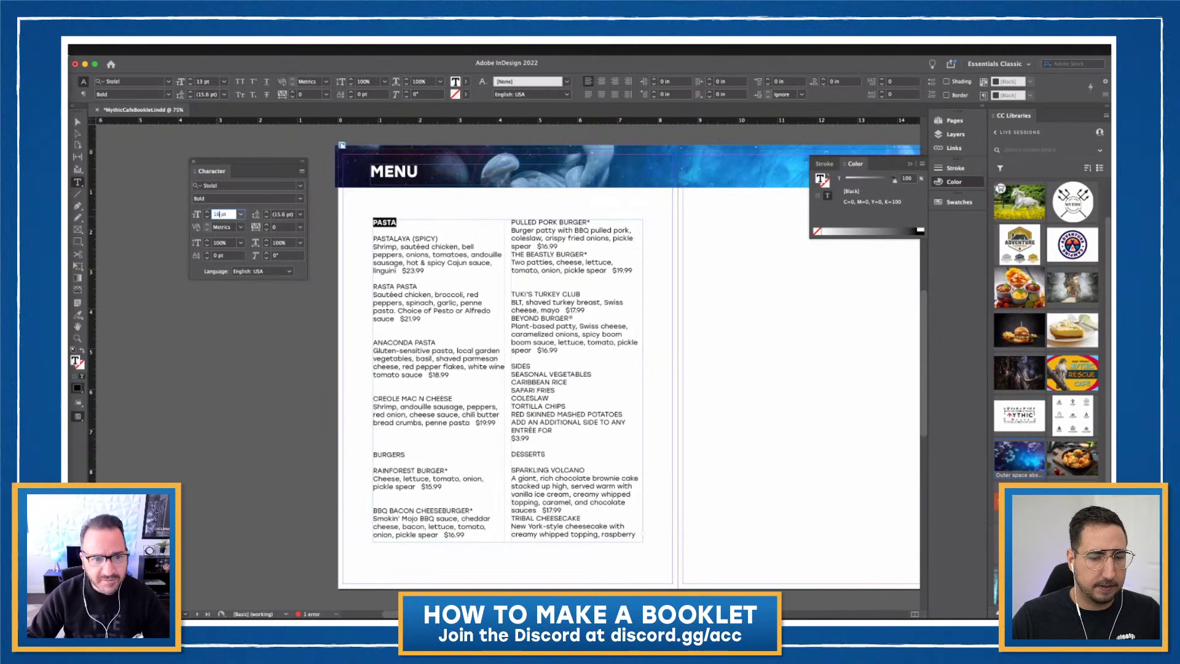
key(Return)
key(super+shift+a)
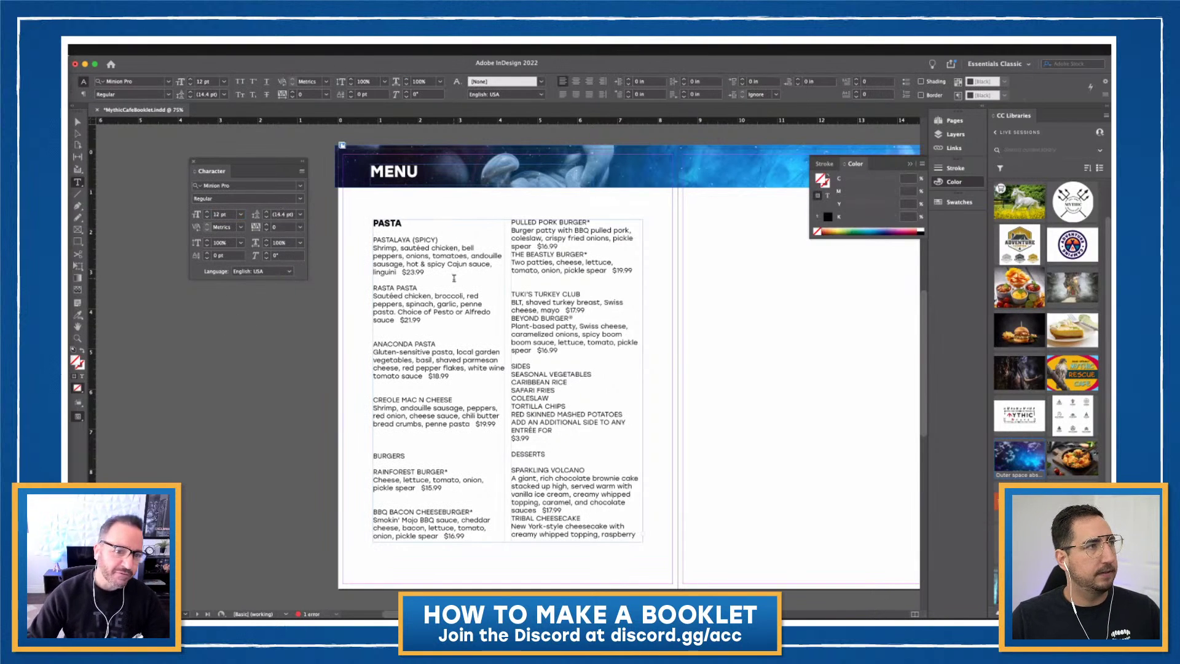
Style the PASTALAYA (SPICY) dish name in Stolzl Medium at 14 pt and deselect it
drag(443, 240, 371, 241)
click(293, 200)
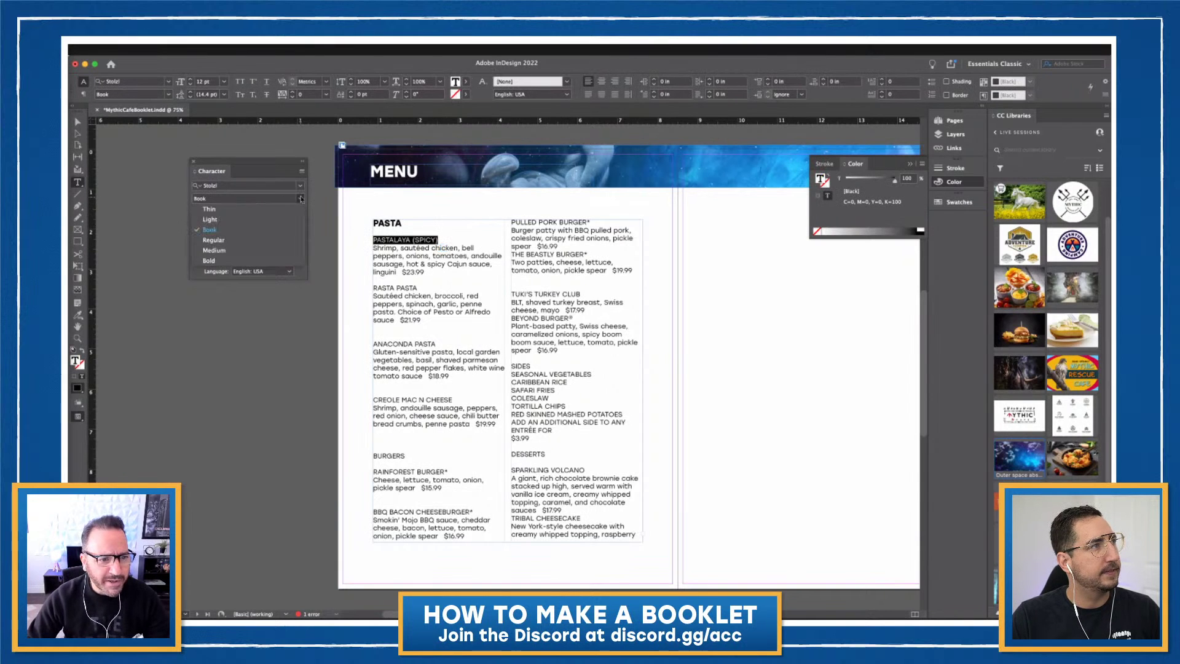
click(238, 252)
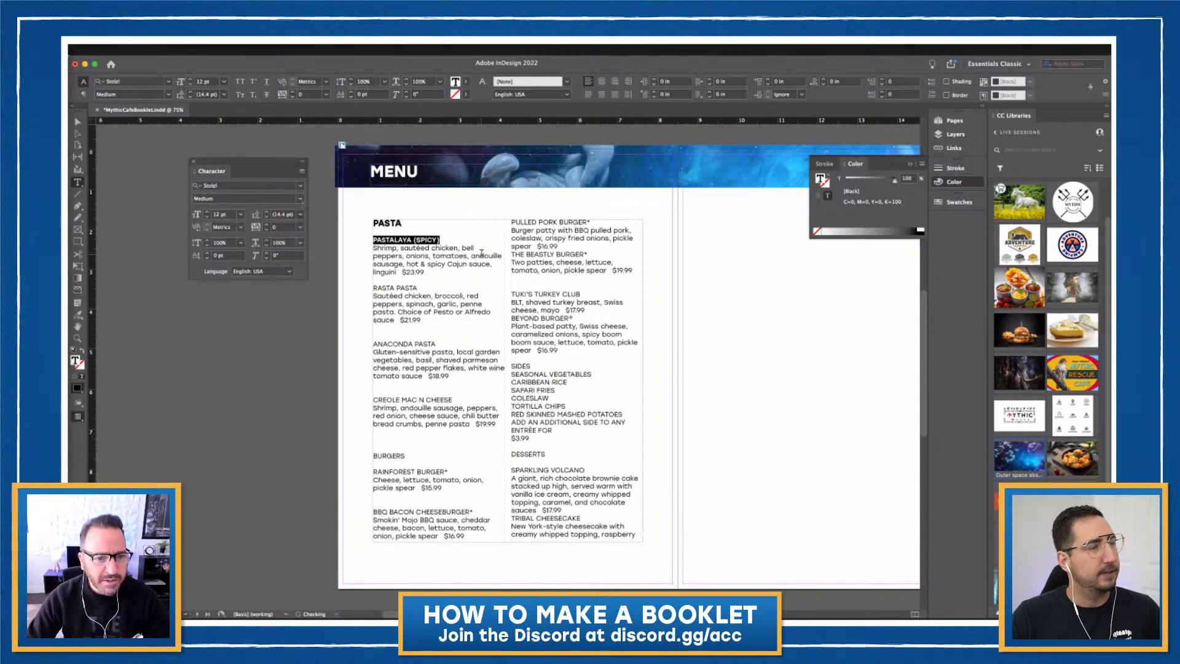
click(458, 247)
drag(446, 240, 350, 240)
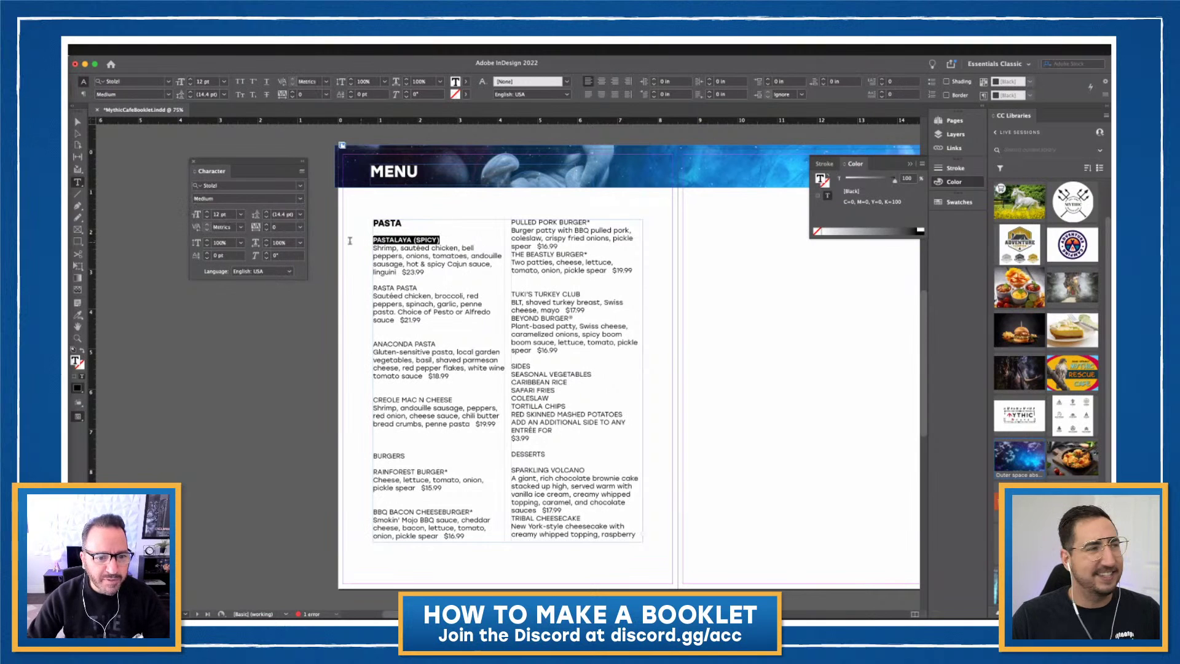
click(216, 215)
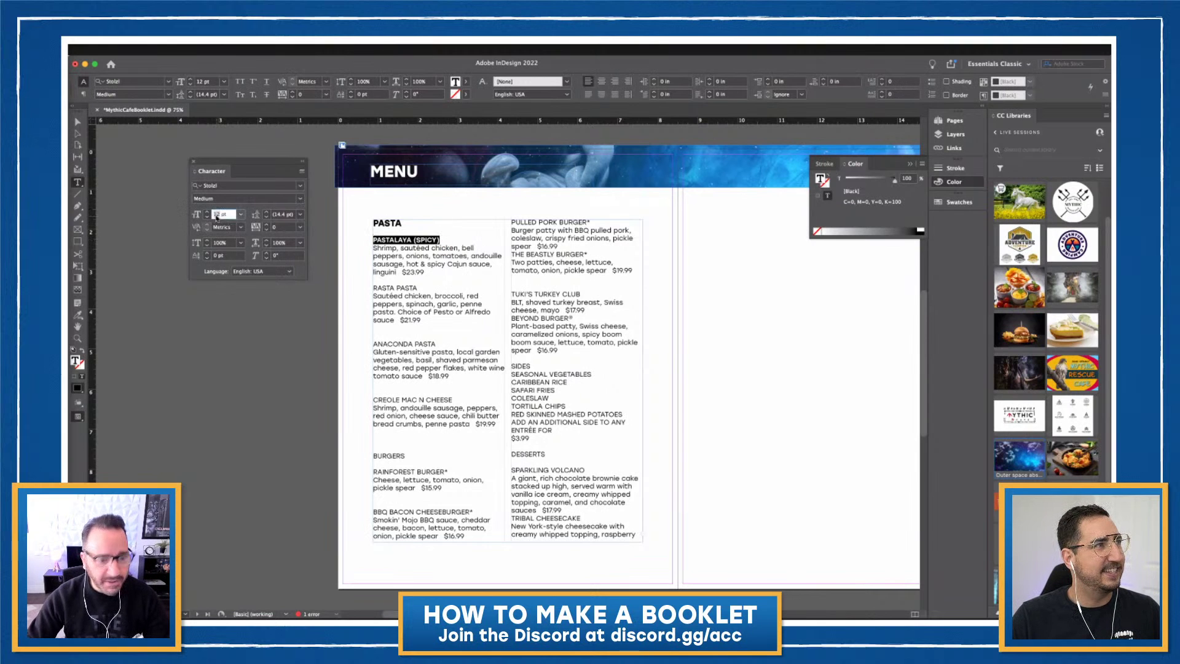
text(14)
key(Return)
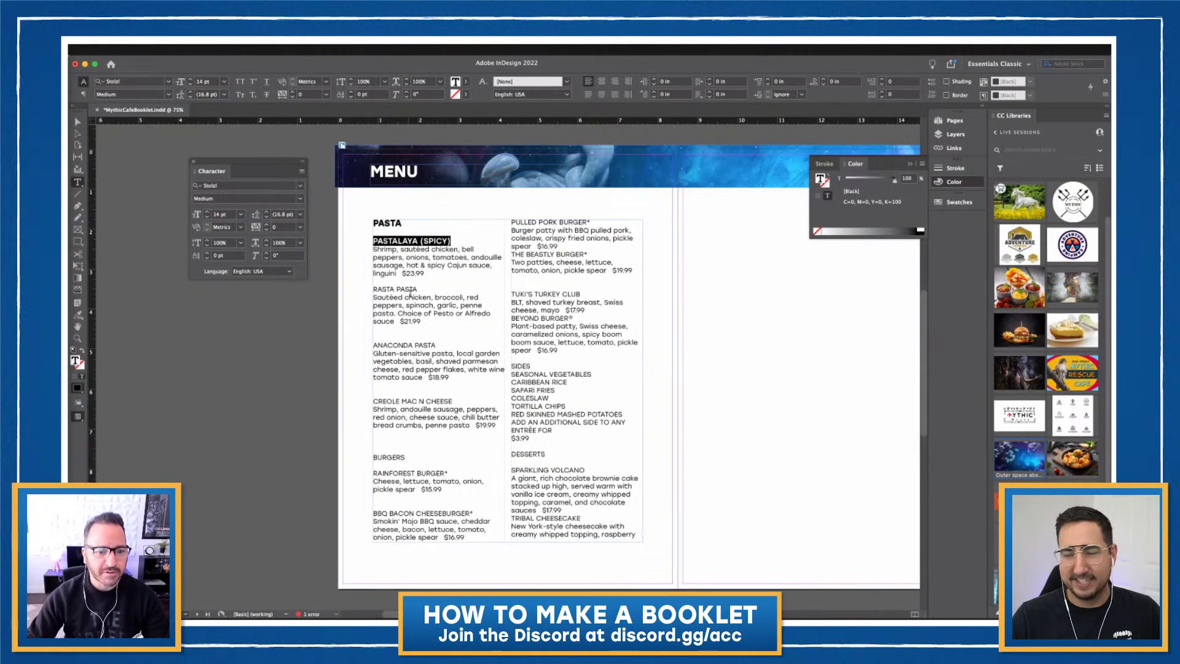
click(409, 296)
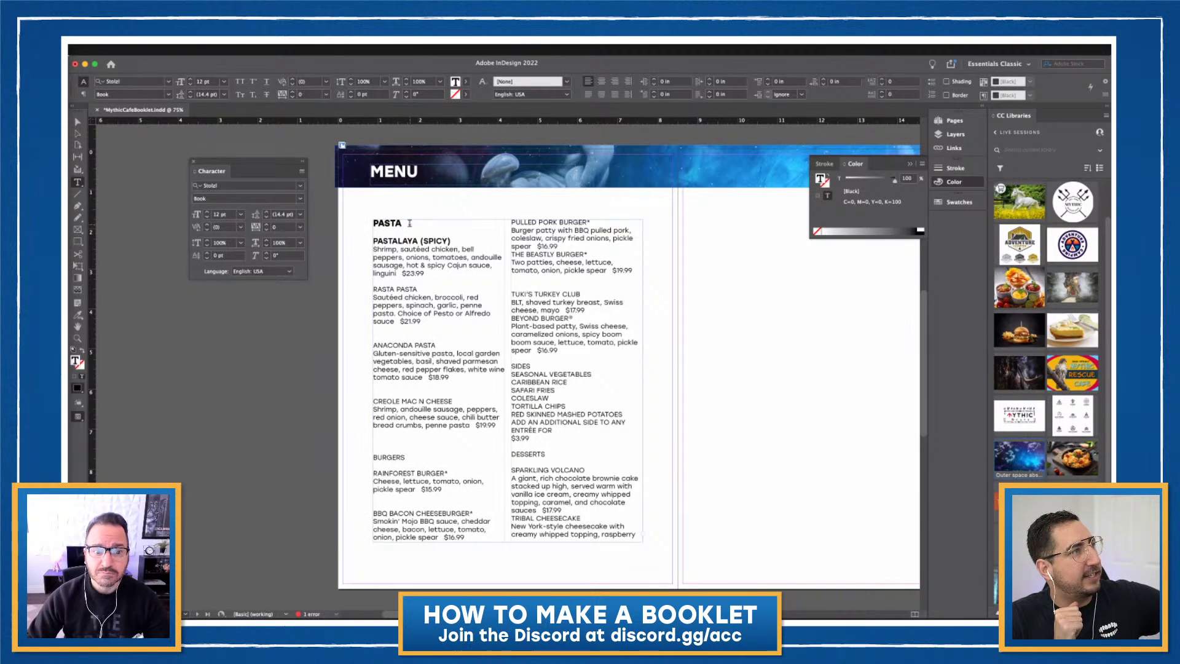
drag(410, 224, 369, 223)
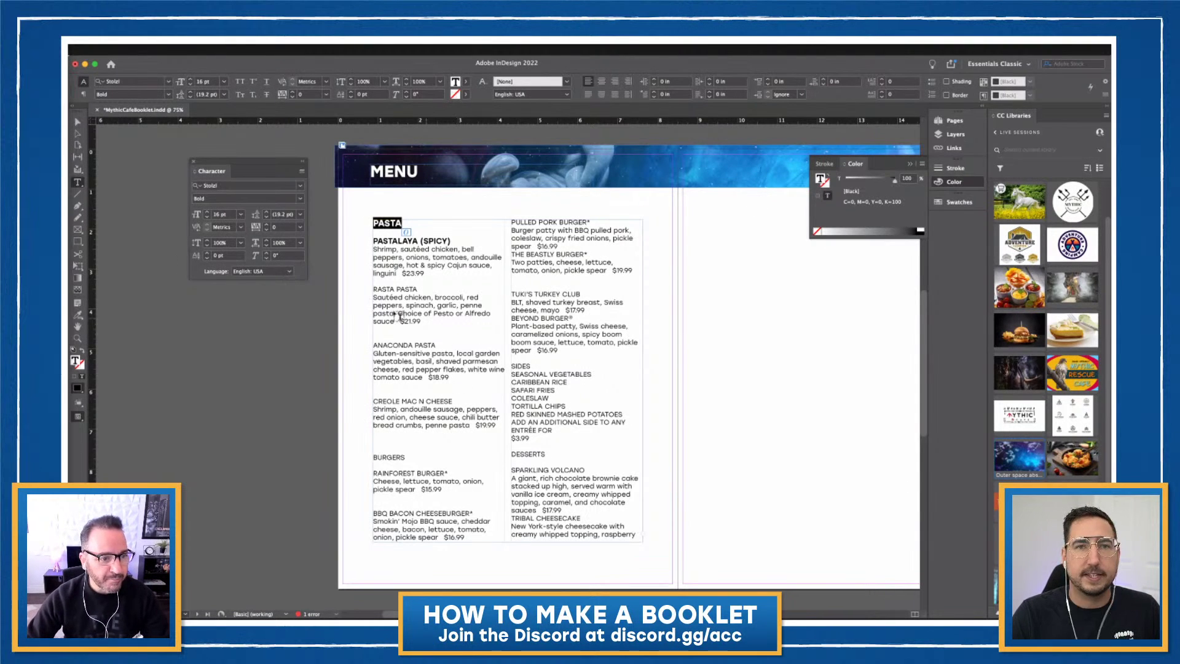
click(75, 317)
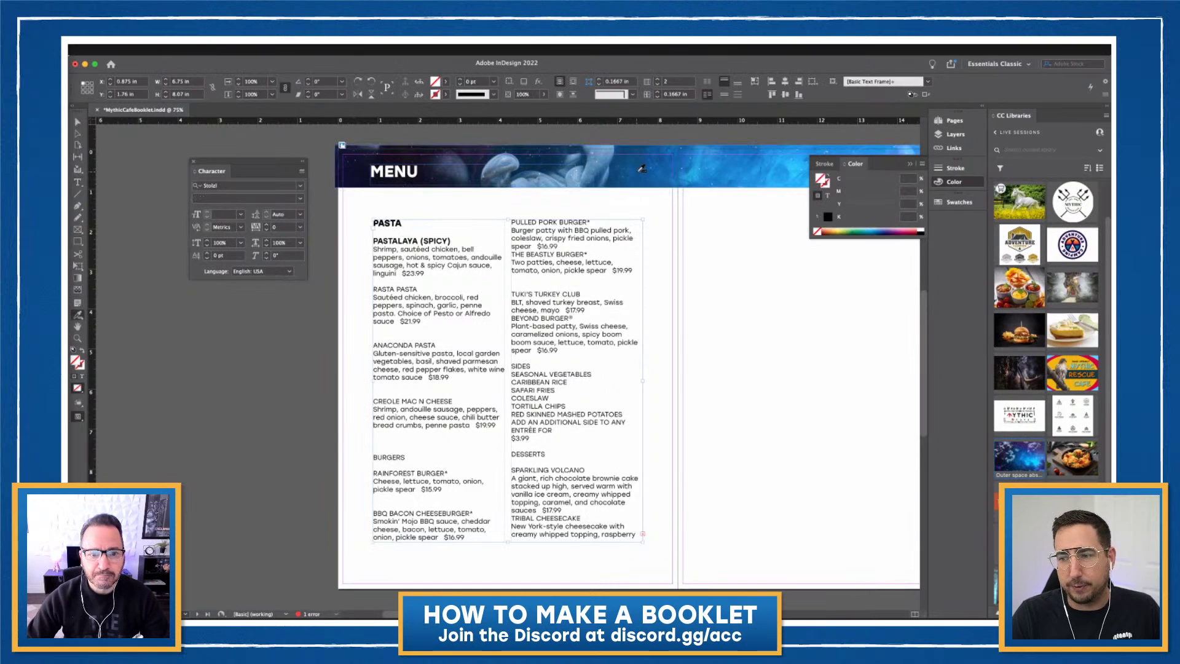
key(t)
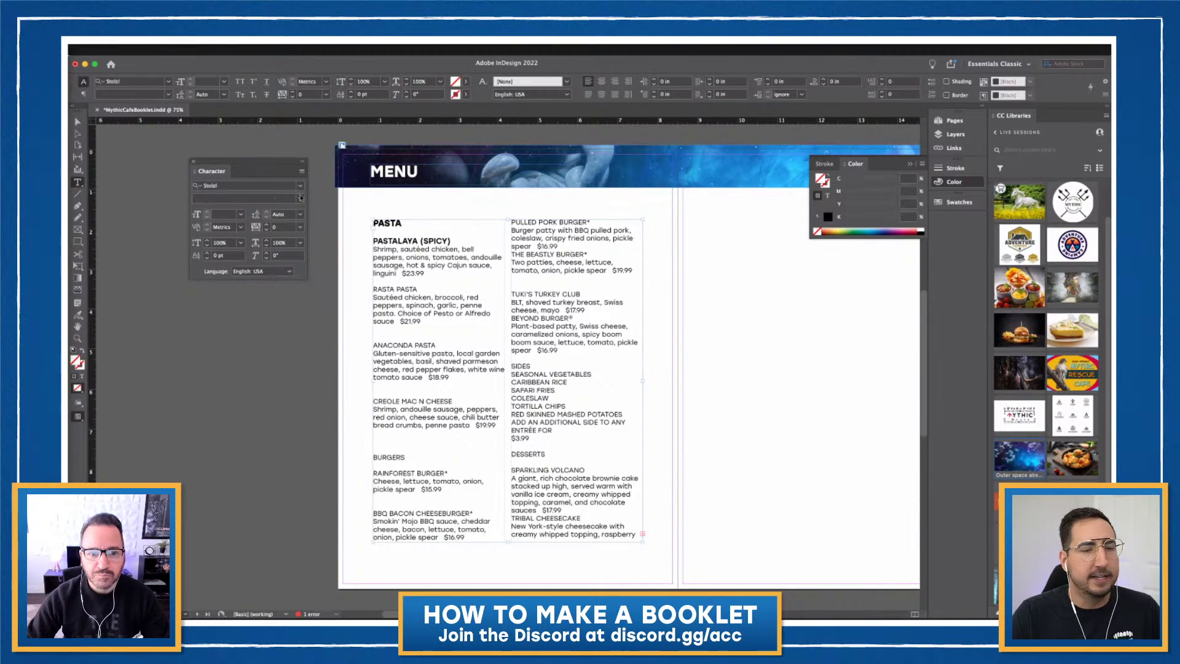
double_click(402, 223)
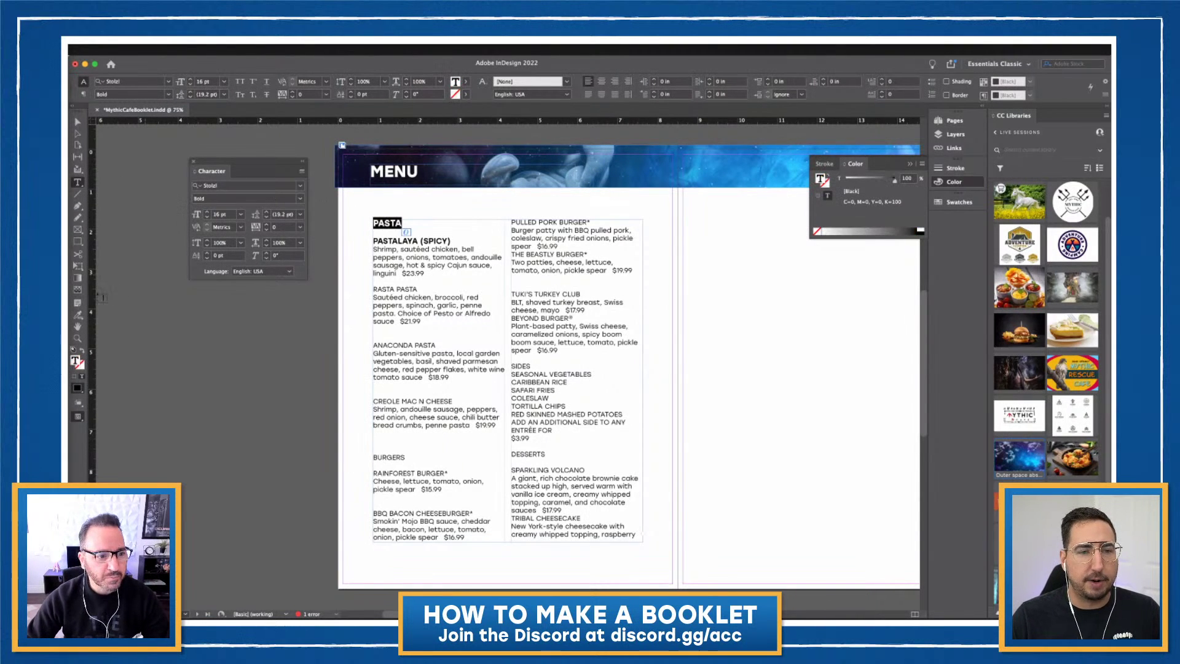
click(78, 317)
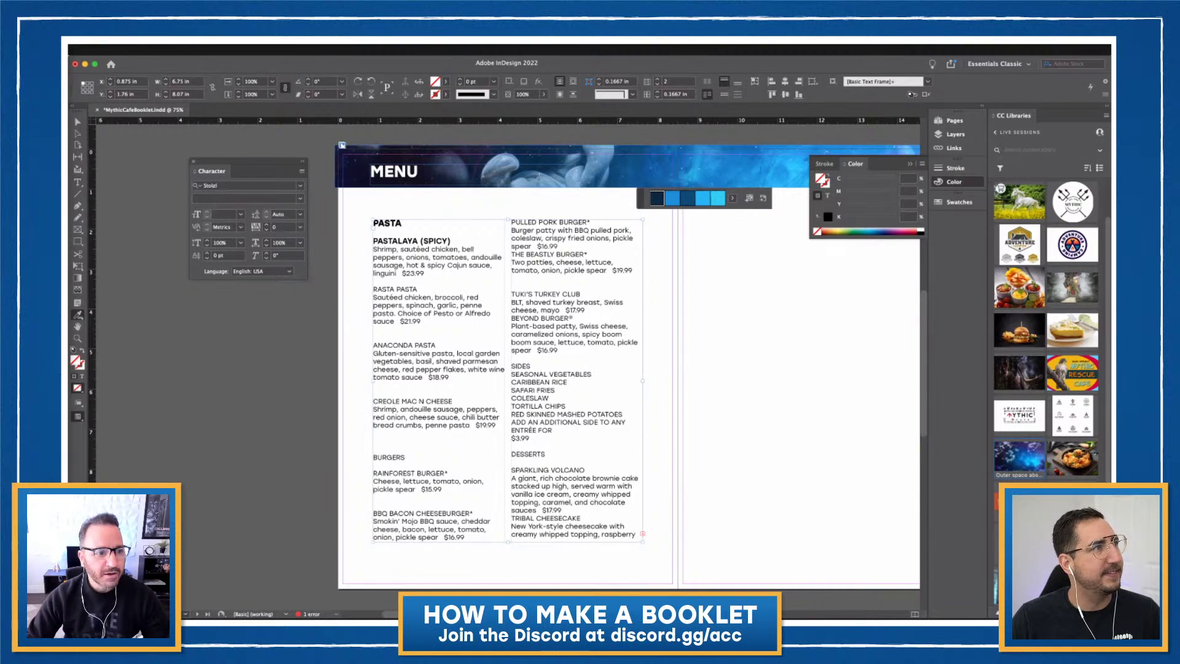
key(t)
Try to colour the PASTA heading with a blue sampled from the header image using the Eyedropper
drag(406, 225, 371, 223)
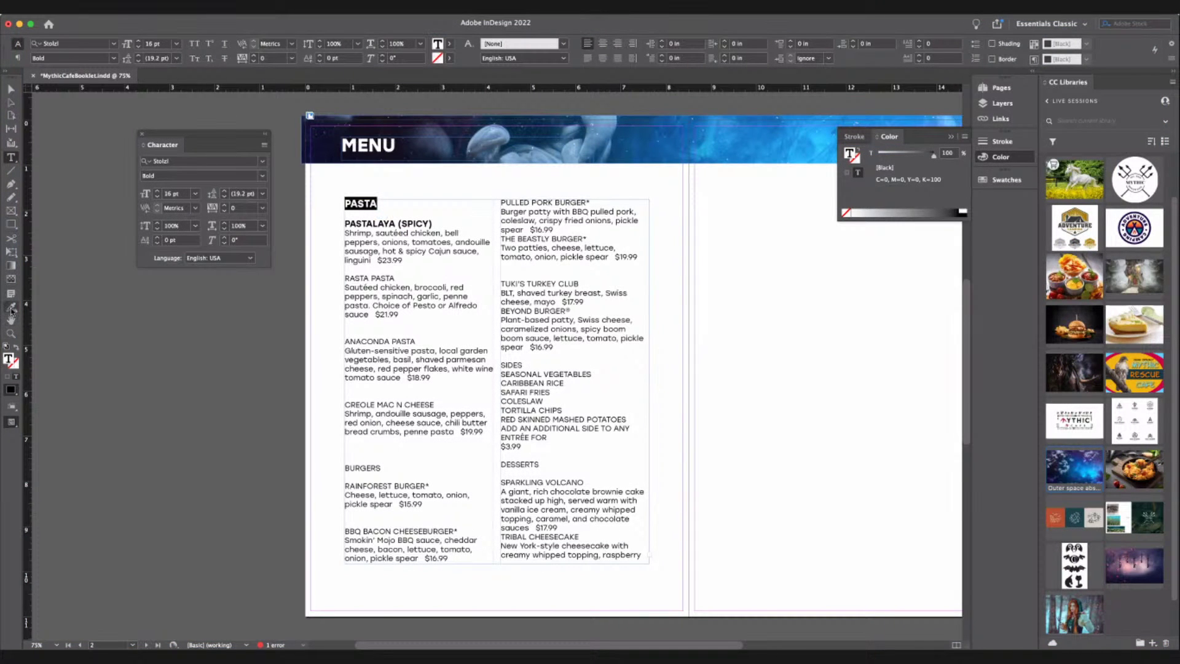
click(11, 307)
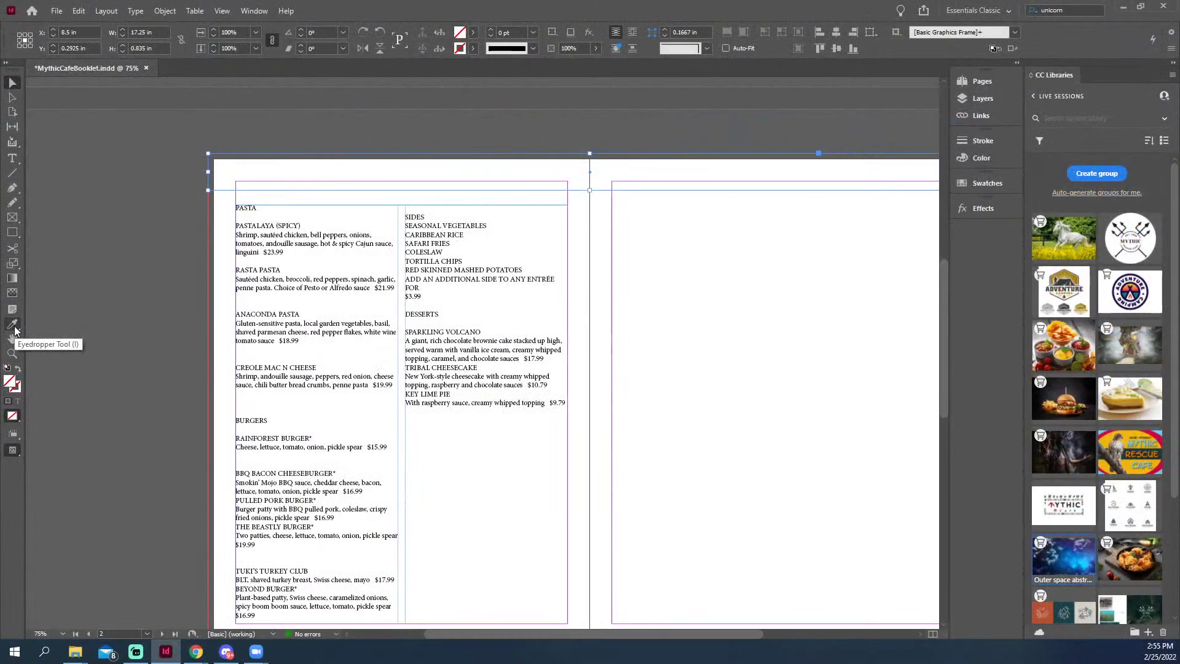
click(15, 330)
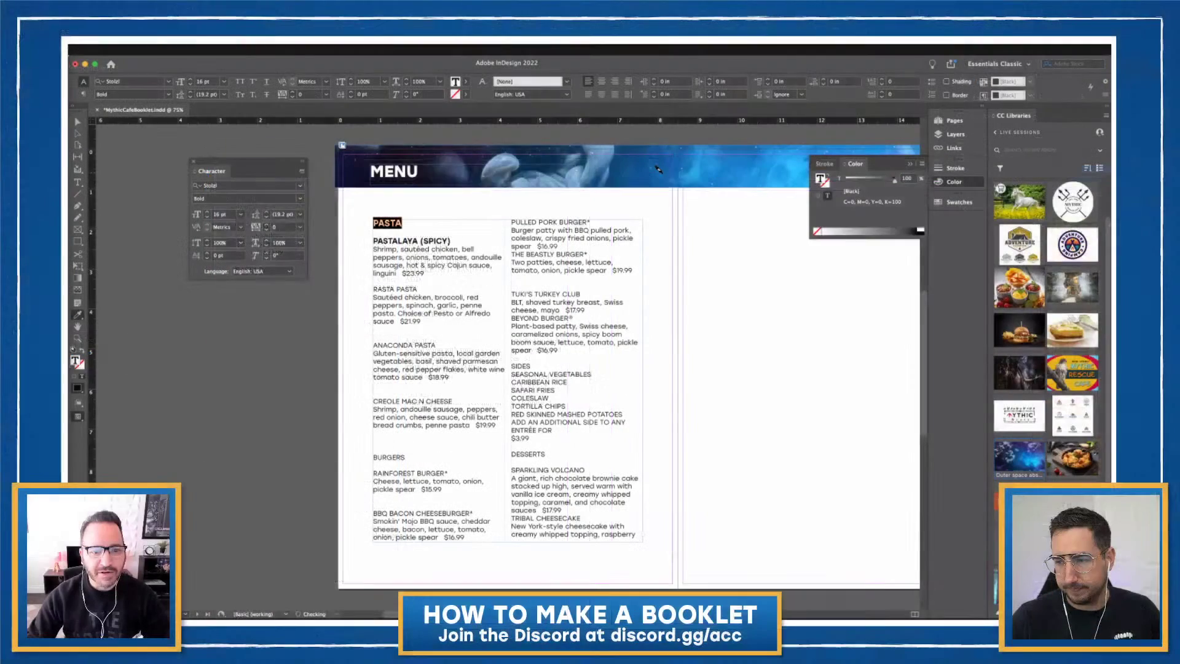
click(658, 169)
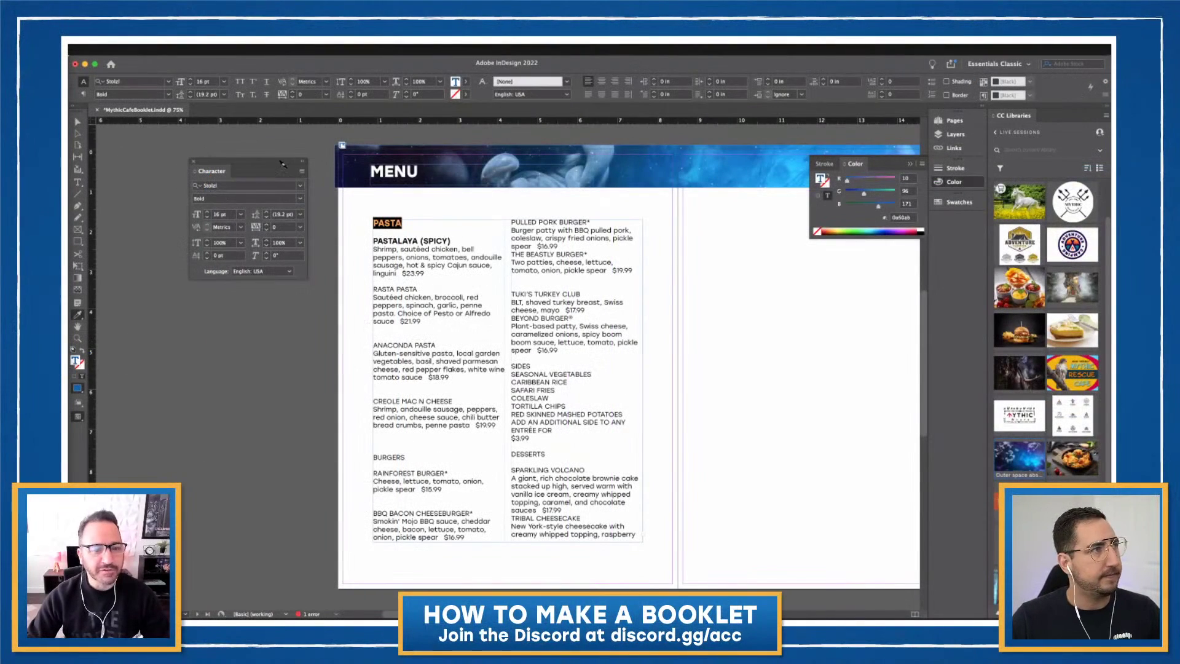
click(76, 123)
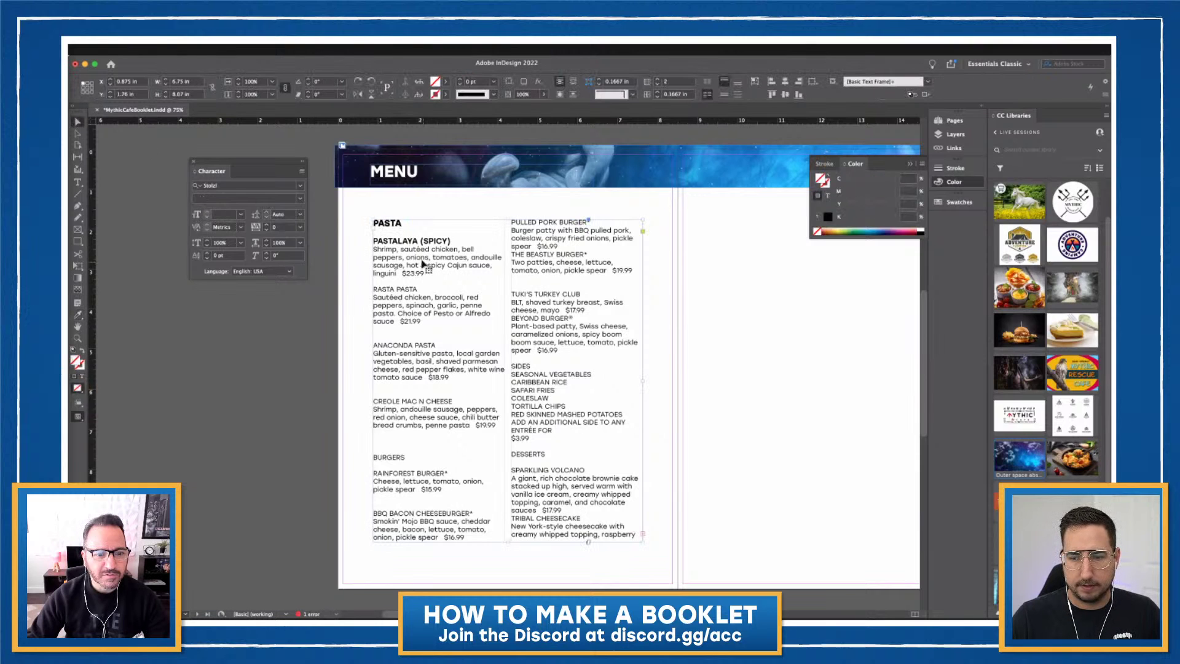
Colour the PASTA heading with a bright blue (RGB 13, 144, 222) sampled from the header image and deselect it
double_click(399, 223)
double_click(398, 223)
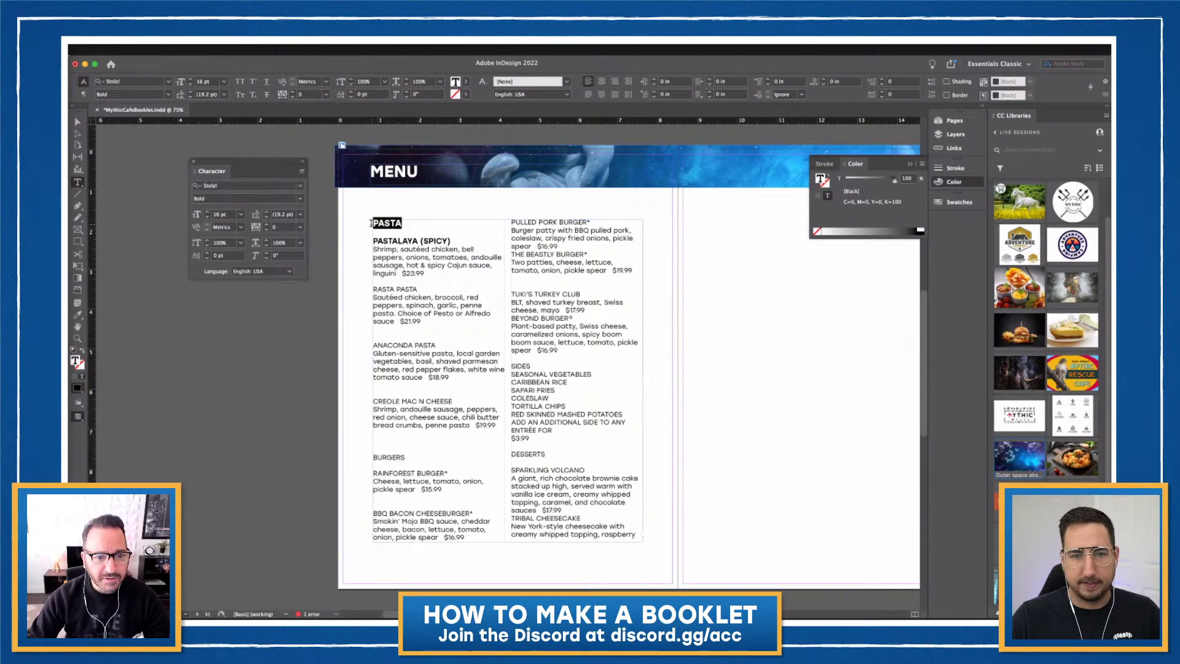
click(77, 314)
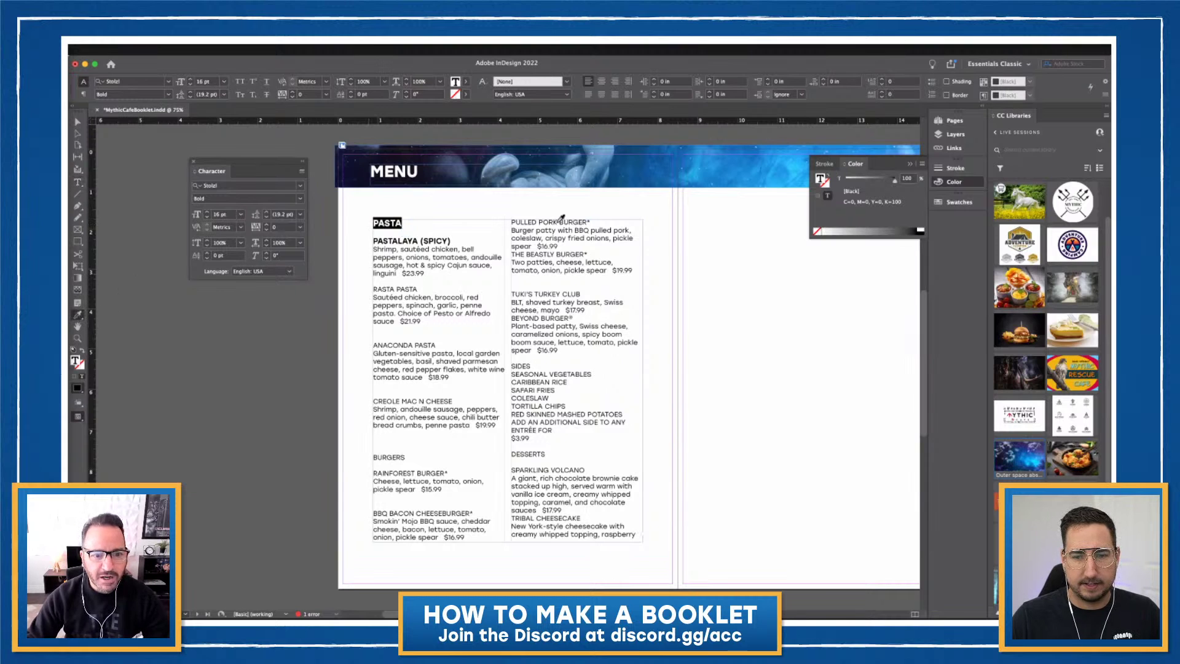
click(715, 171)
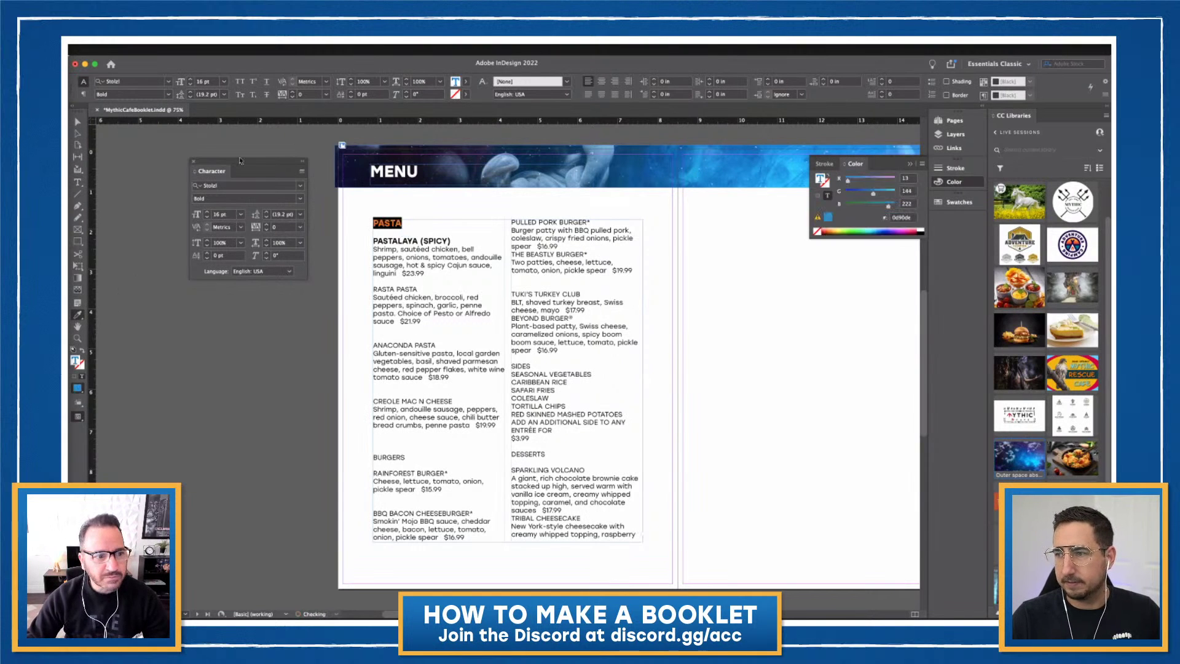
key(Escape)
click(284, 355)
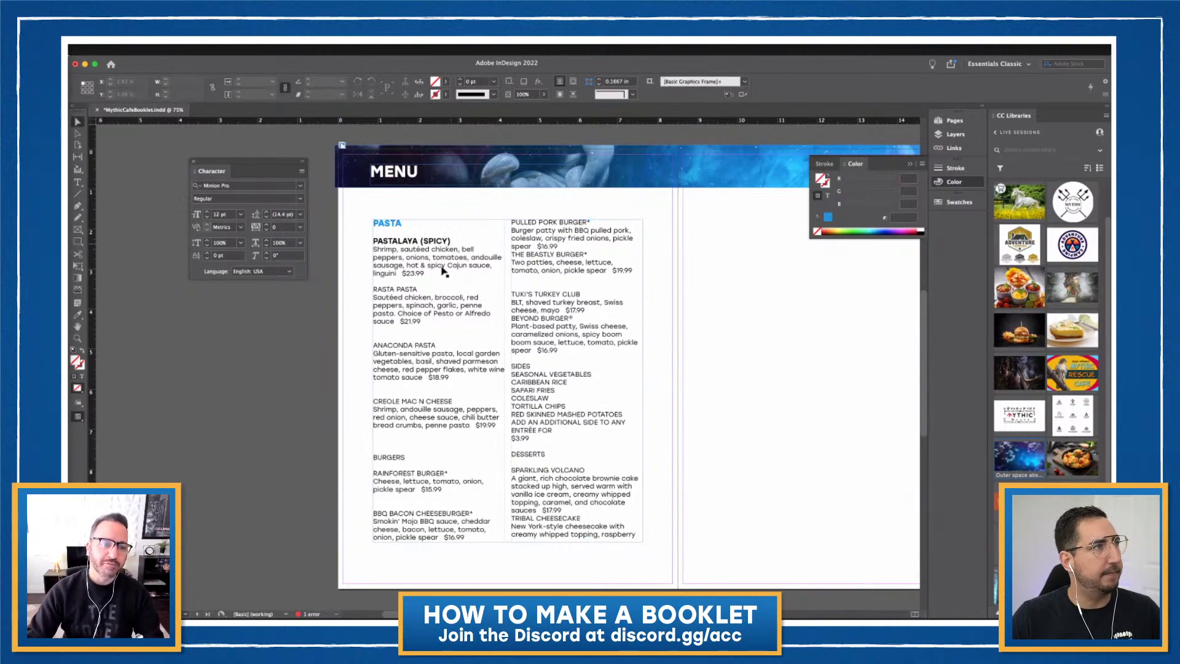
Colour the PASTALAYA (SPICY) dish name with a muted blue (RGB 82, 137, 178) sampled from the header image and deselect it
double_click(450, 244)
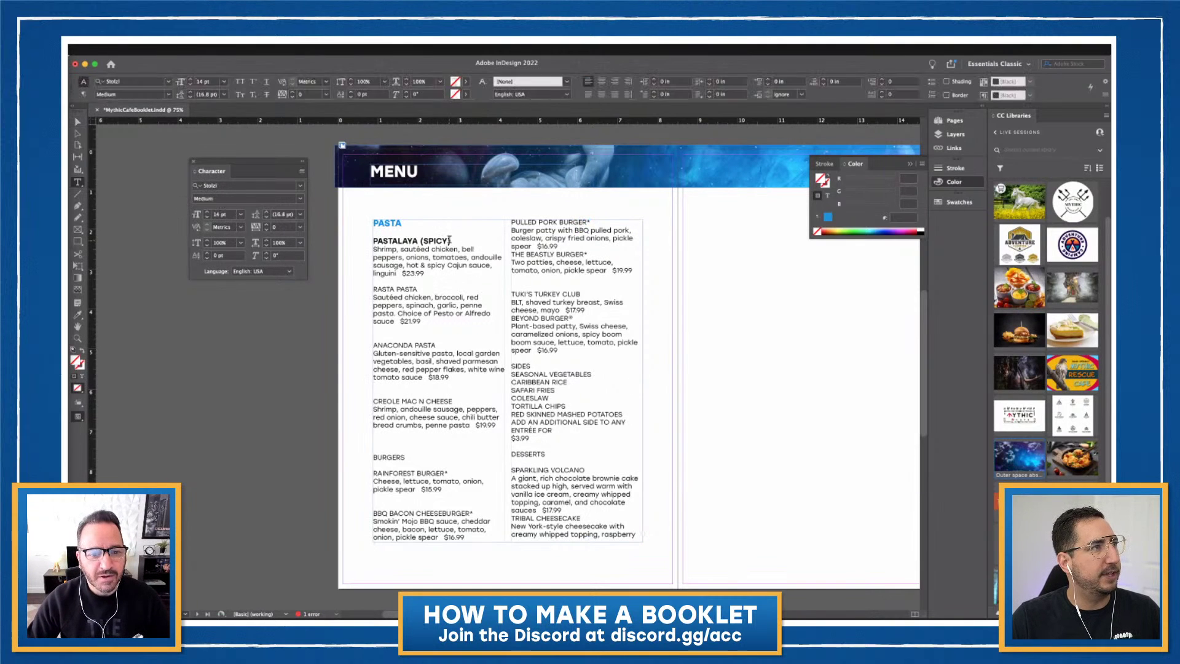
triple_click(461, 239)
click(78, 314)
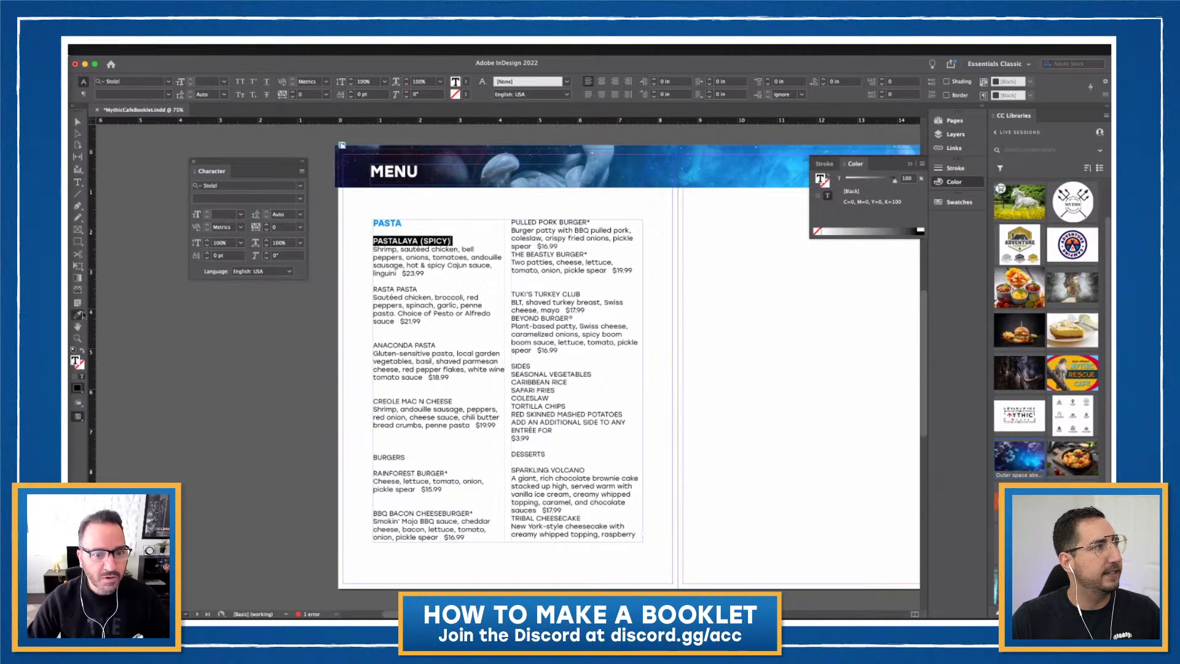
click(584, 173)
key(v)
click(274, 376)
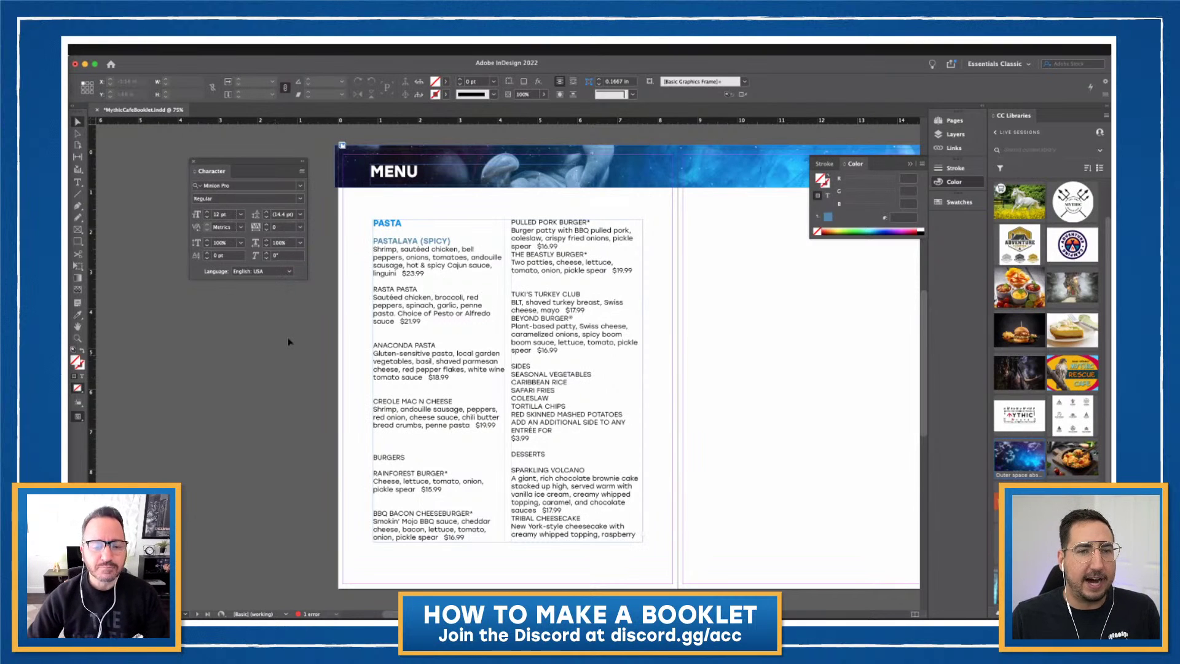
Copy the PASTA heading's text formatting onto the BURGERS, SIDES and DESSERTS headings with the Eyedropper
double_click(384, 223)
double_click(384, 223)
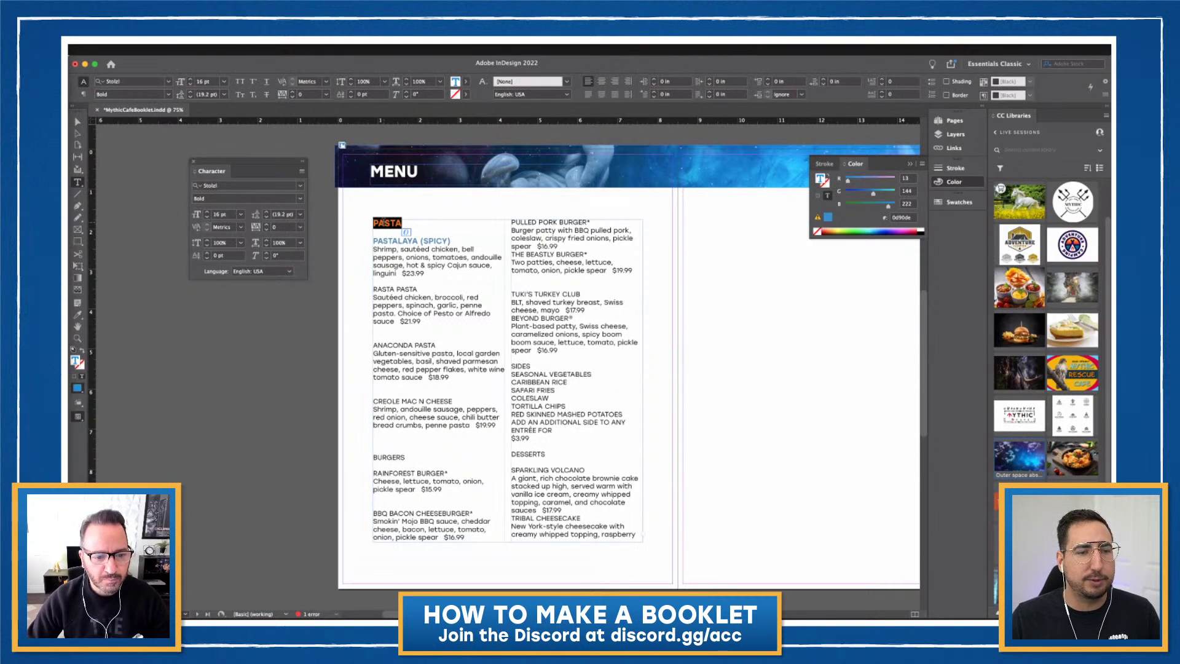
click(77, 315)
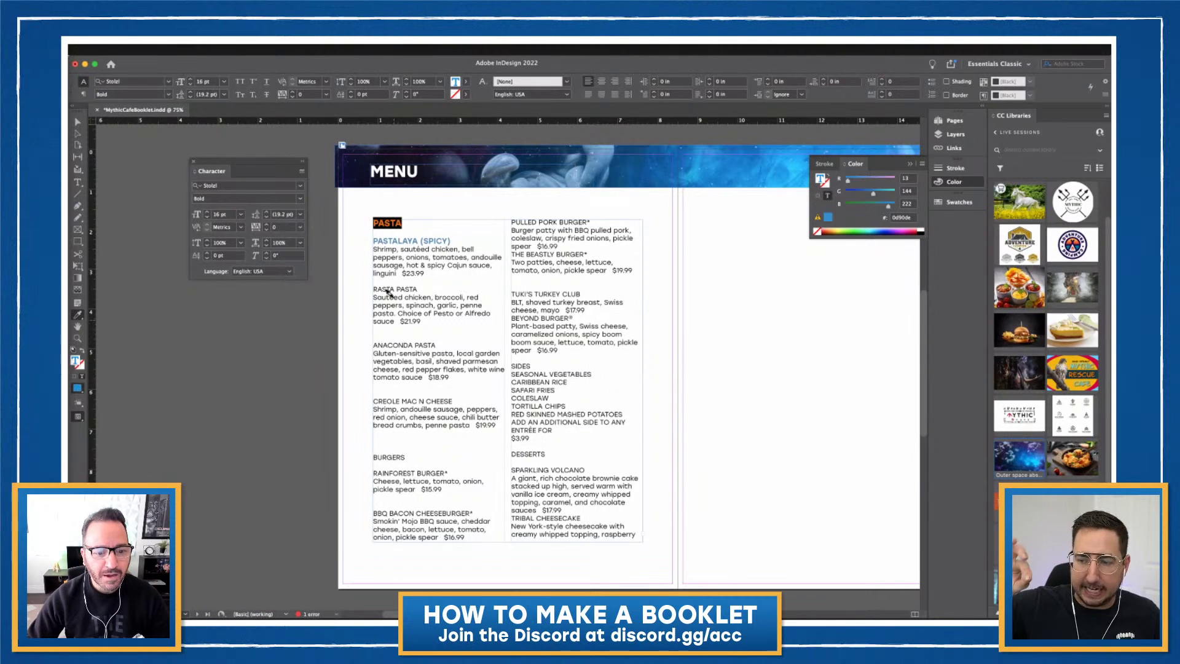
key(Escape)
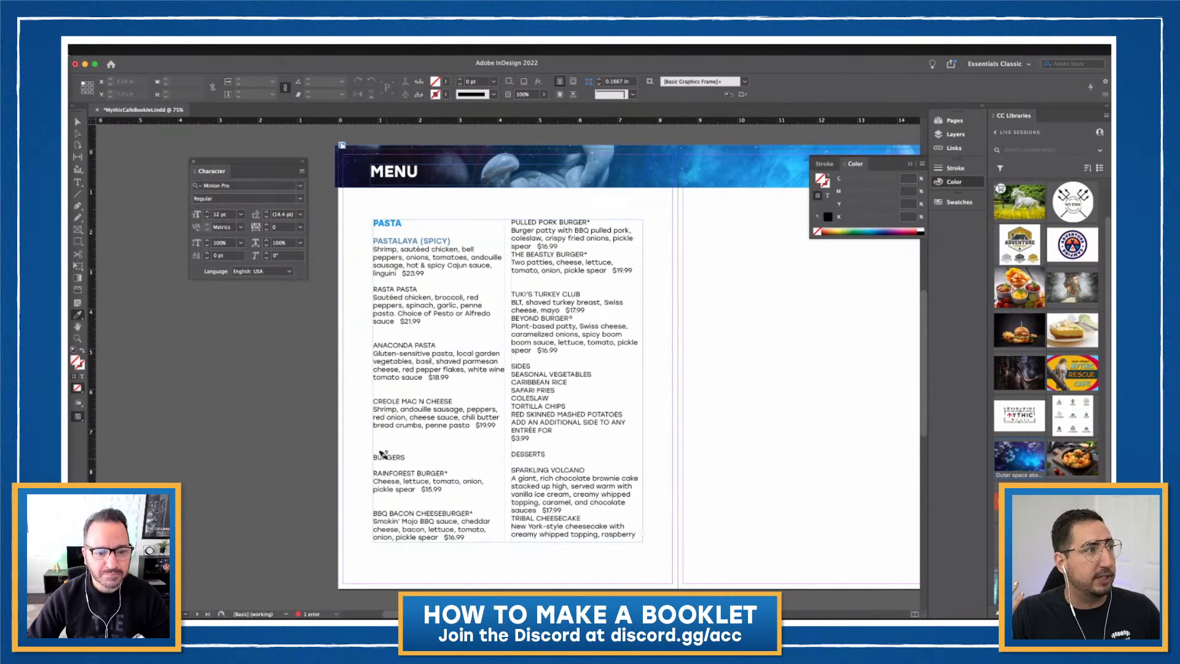
double_click(383, 456)
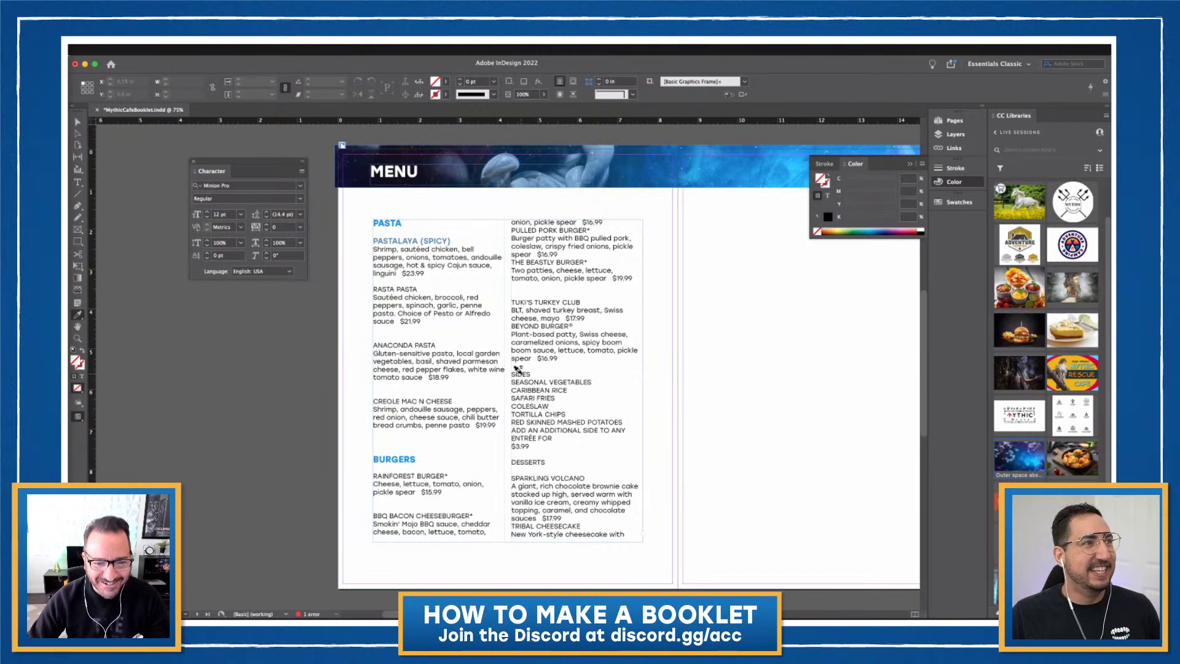
click(518, 372)
click(527, 461)
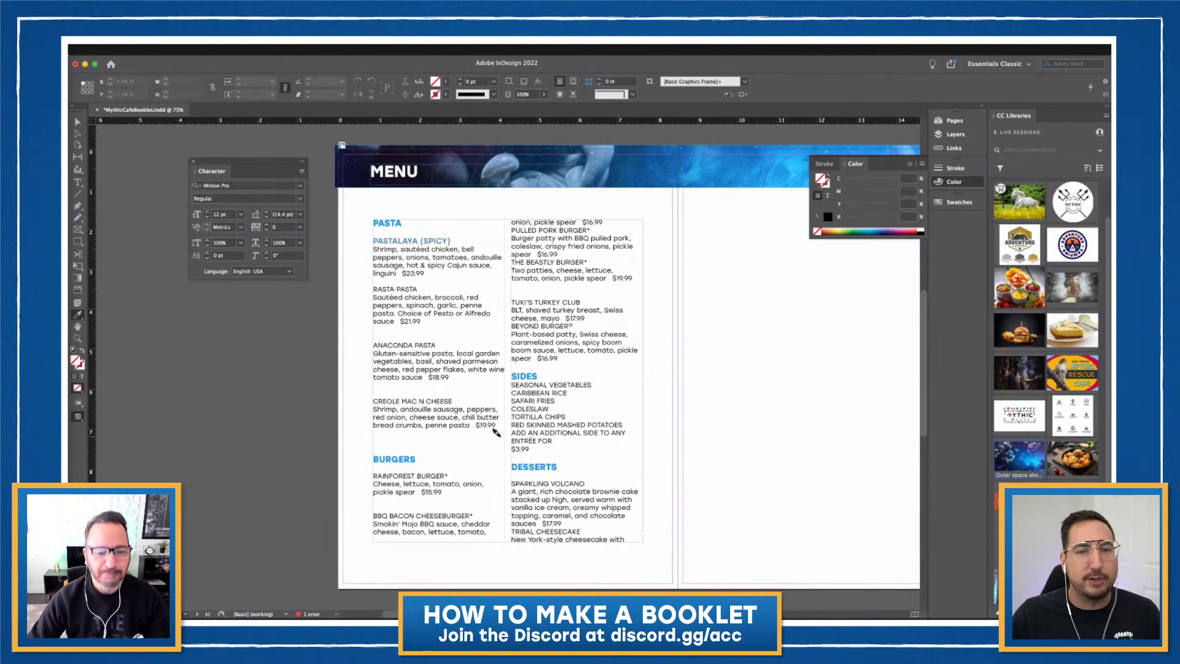
Copy the PASTALAYA (SPICY) formatting onto the RASTA PASTA, ANACONDA PASTA and CREOLE MAC N CHEESE dish names with the Eyedropper
click(78, 182)
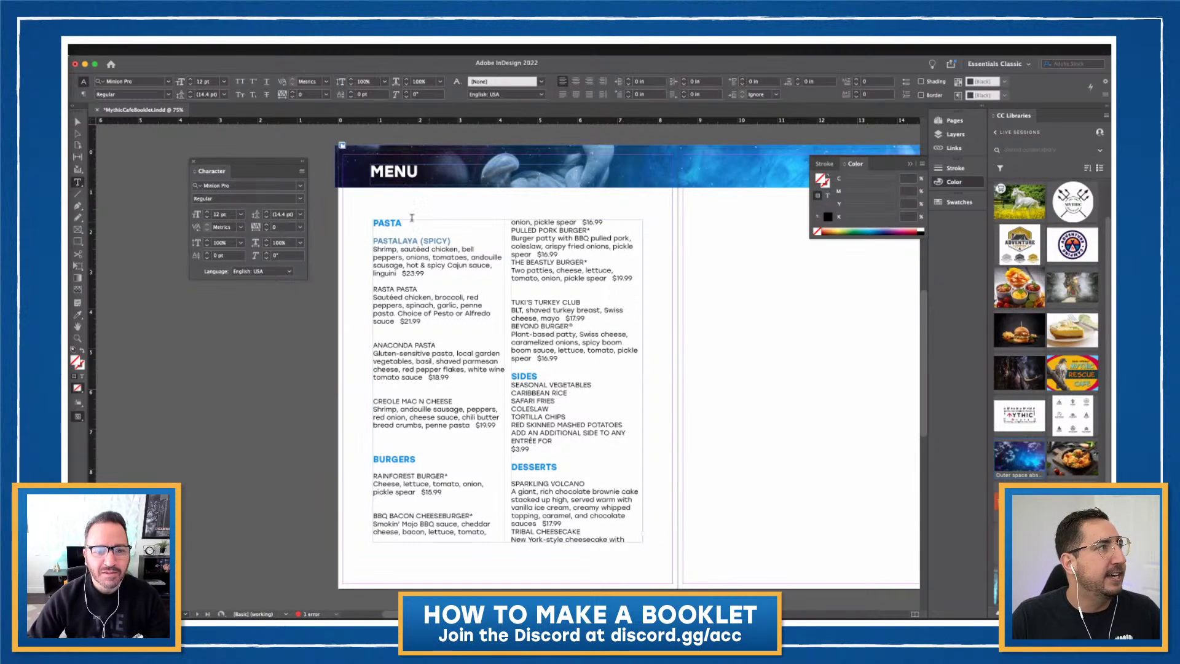
drag(452, 239, 359, 241)
click(78, 315)
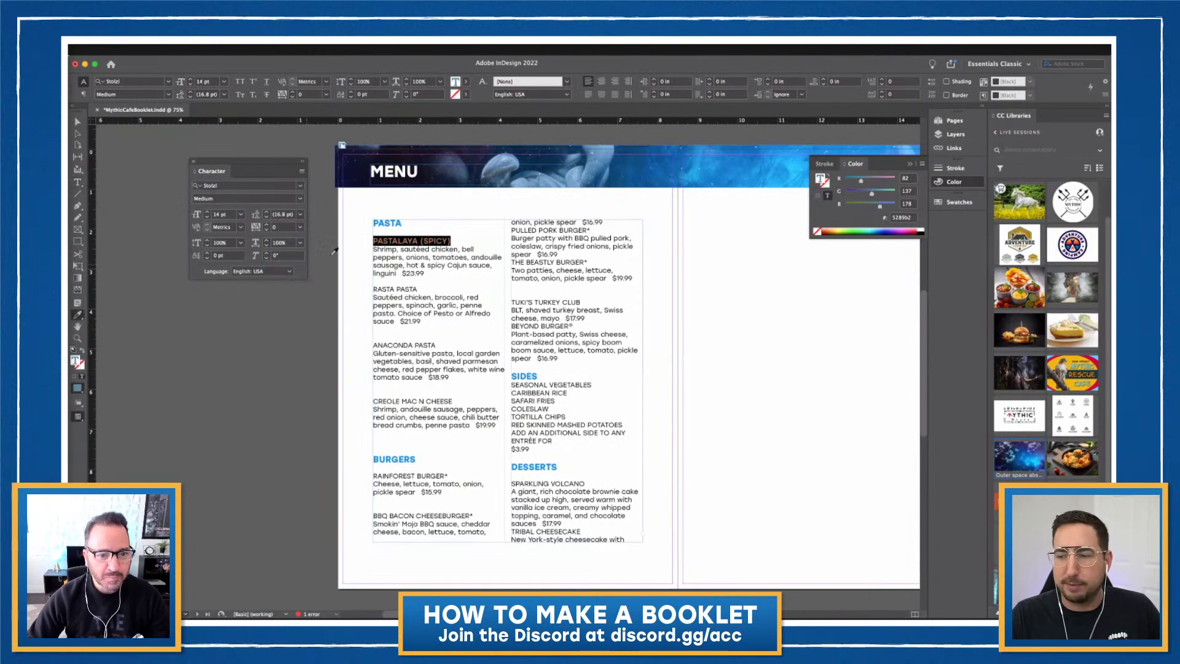
click(399, 240)
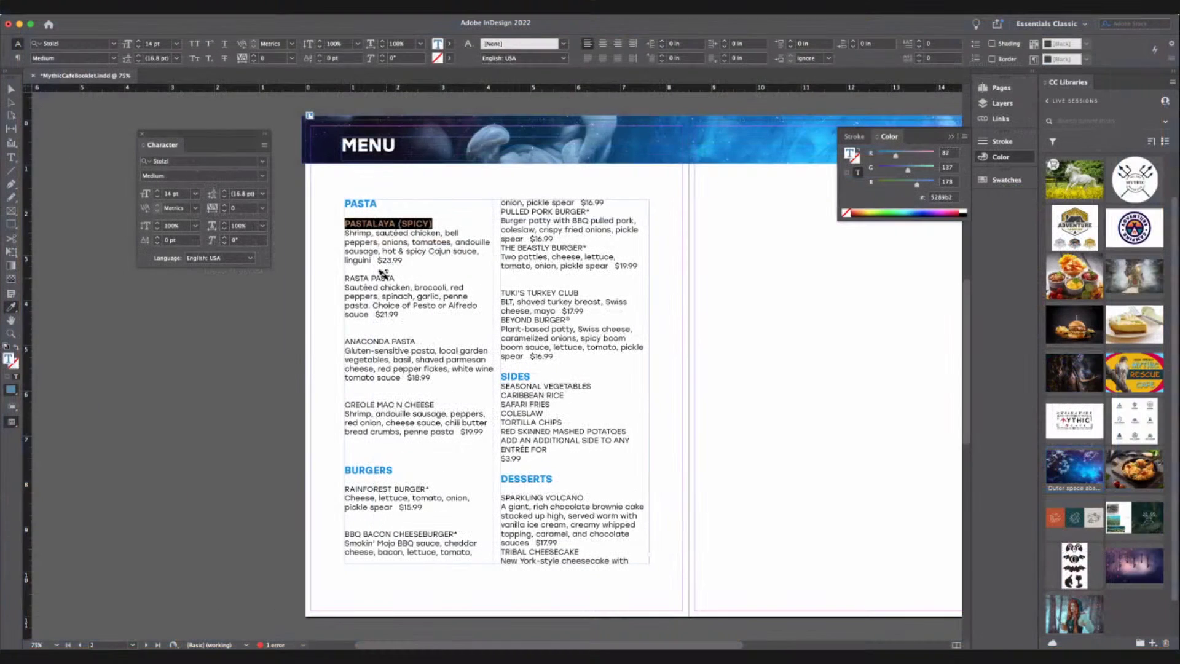
click(408, 288)
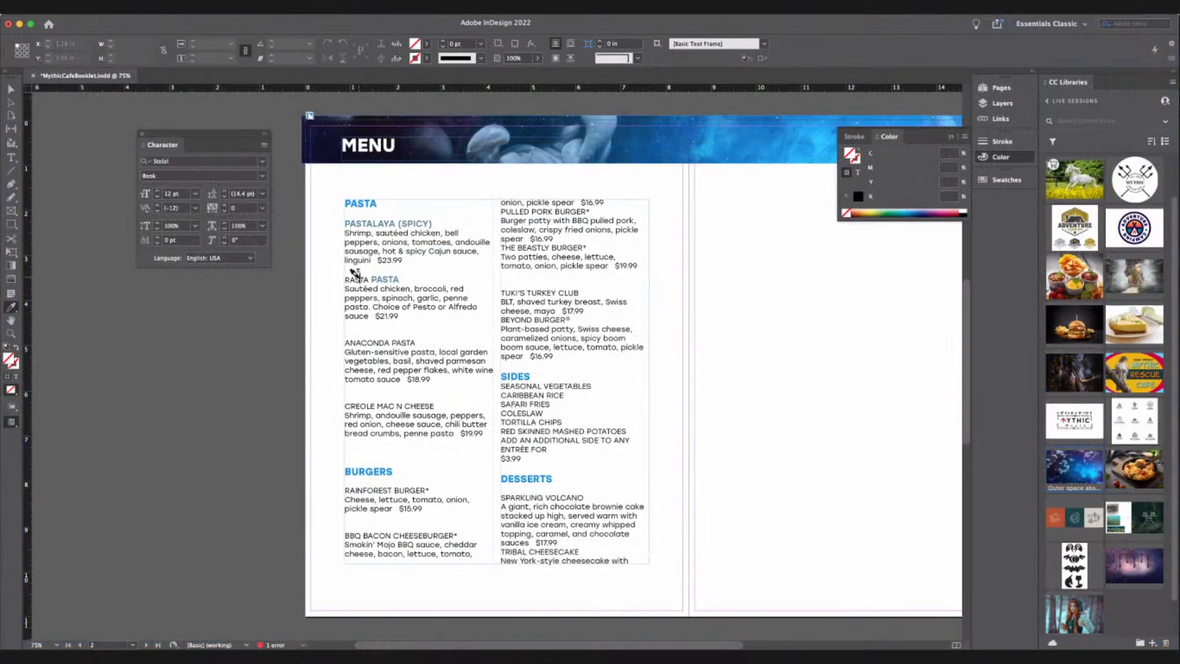
drag(348, 274, 371, 281)
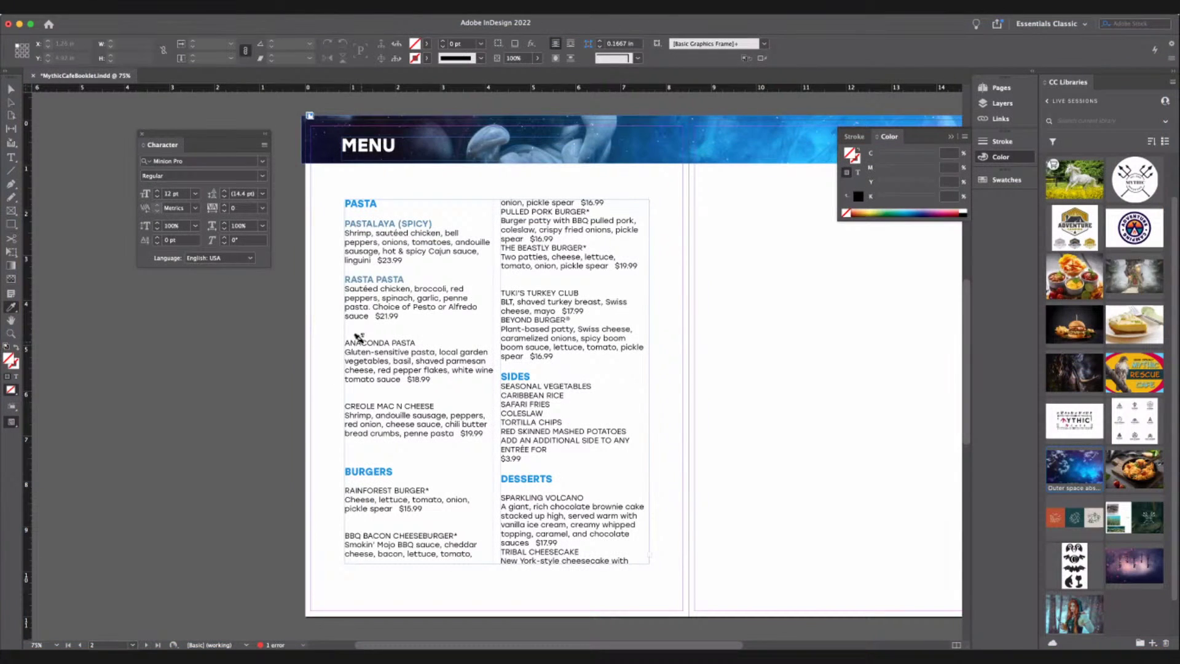
drag(345, 343, 425, 344)
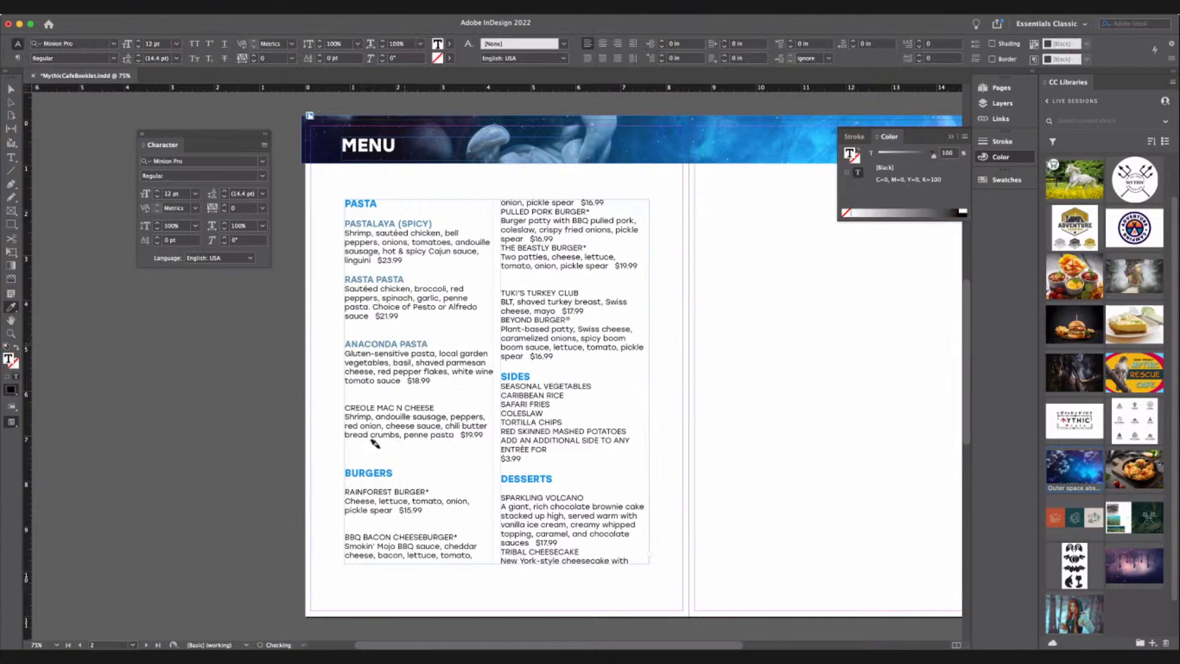
click(365, 406)
drag(345, 407, 450, 408)
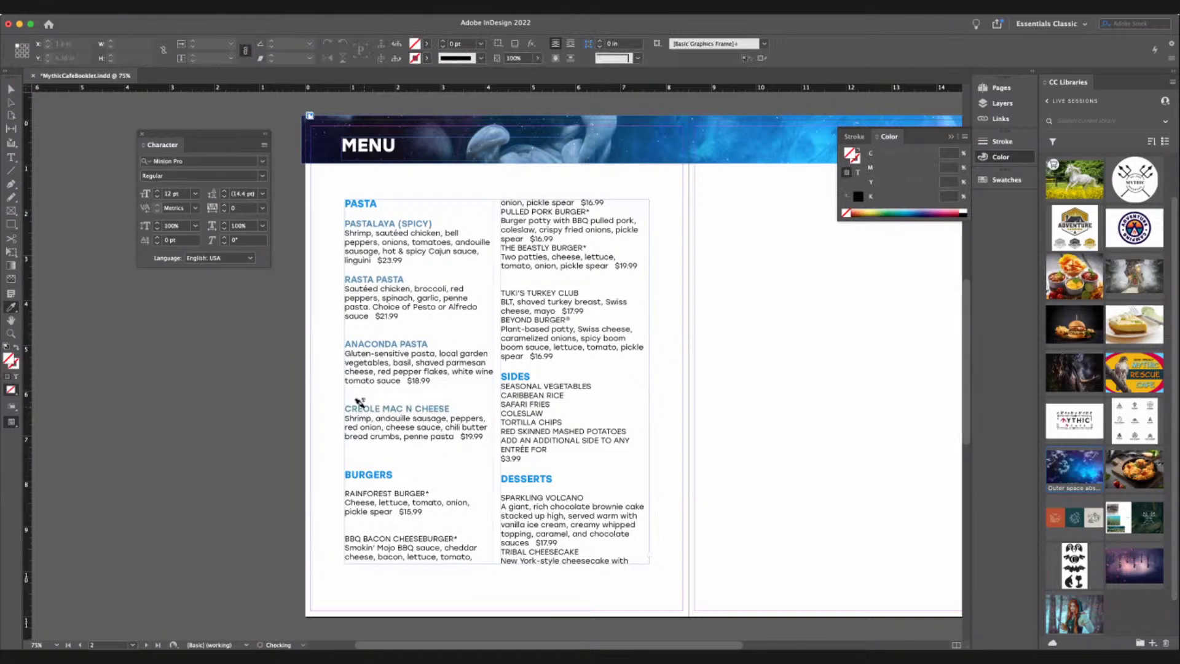
Copy the muted-blue dish-name formatting onto RAINFOREST BURGER, BBQ BACON CHEESEBURGER, TUKI'S TURKEY CLUB, THE BEASTLY BURGER and PULLED PORK BURGER with the Eyedropper
click(379, 489)
double_click(378, 537)
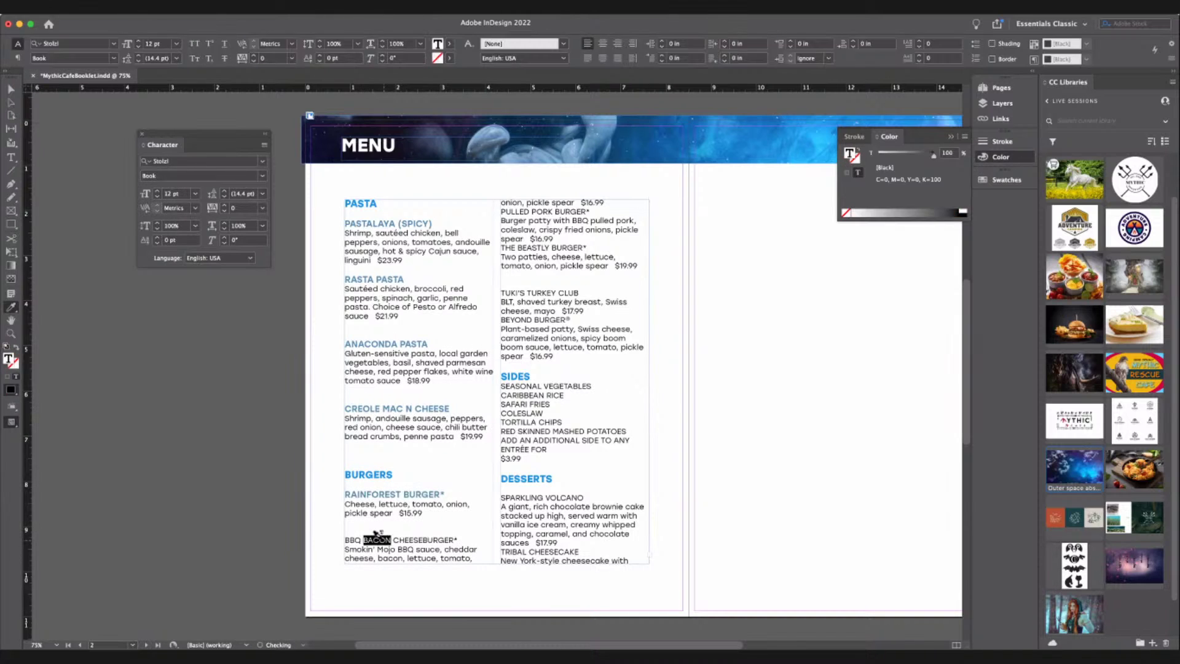
triple_click(378, 540)
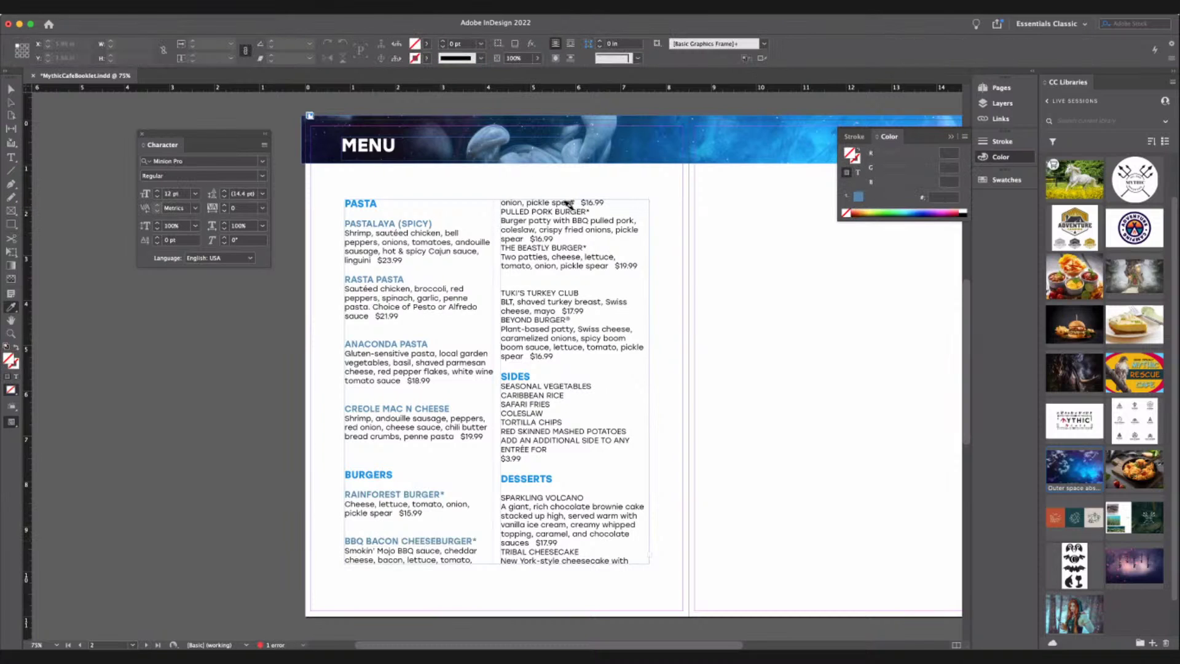
click(521, 287)
click(526, 285)
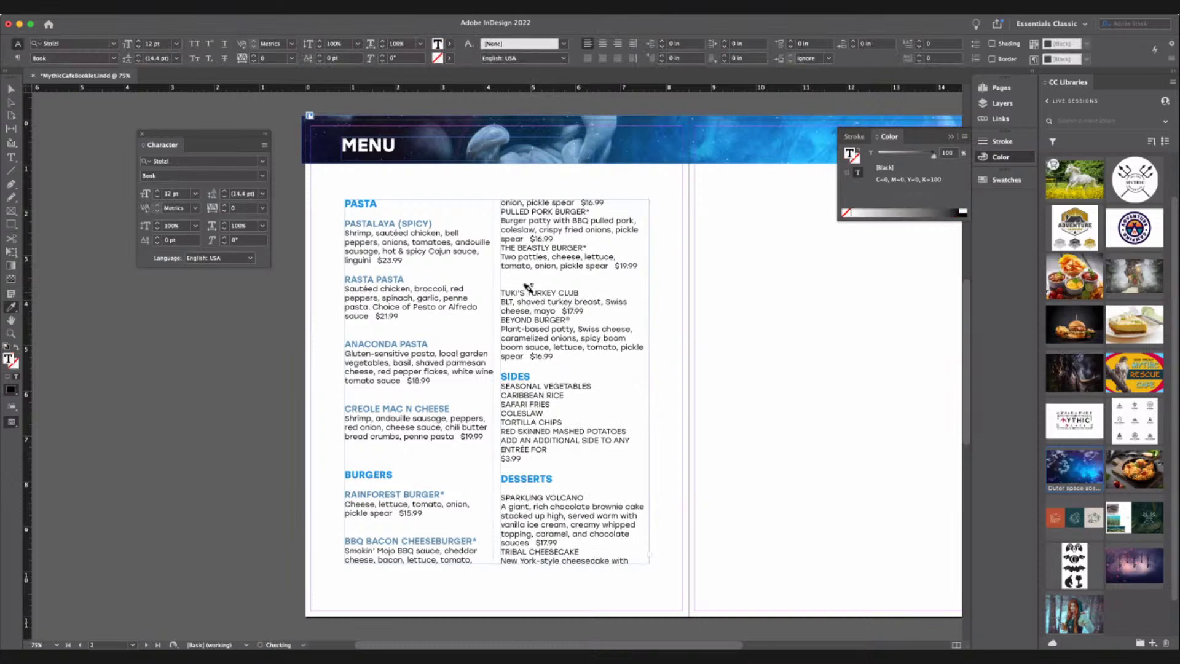
click(522, 243)
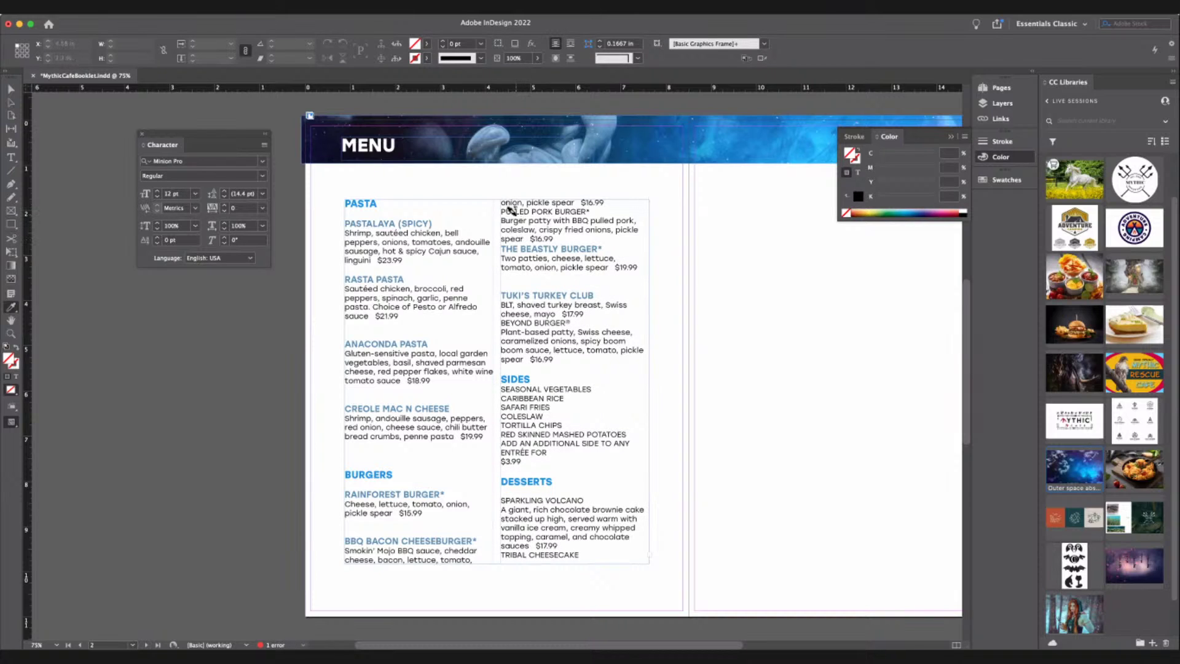
click(507, 212)
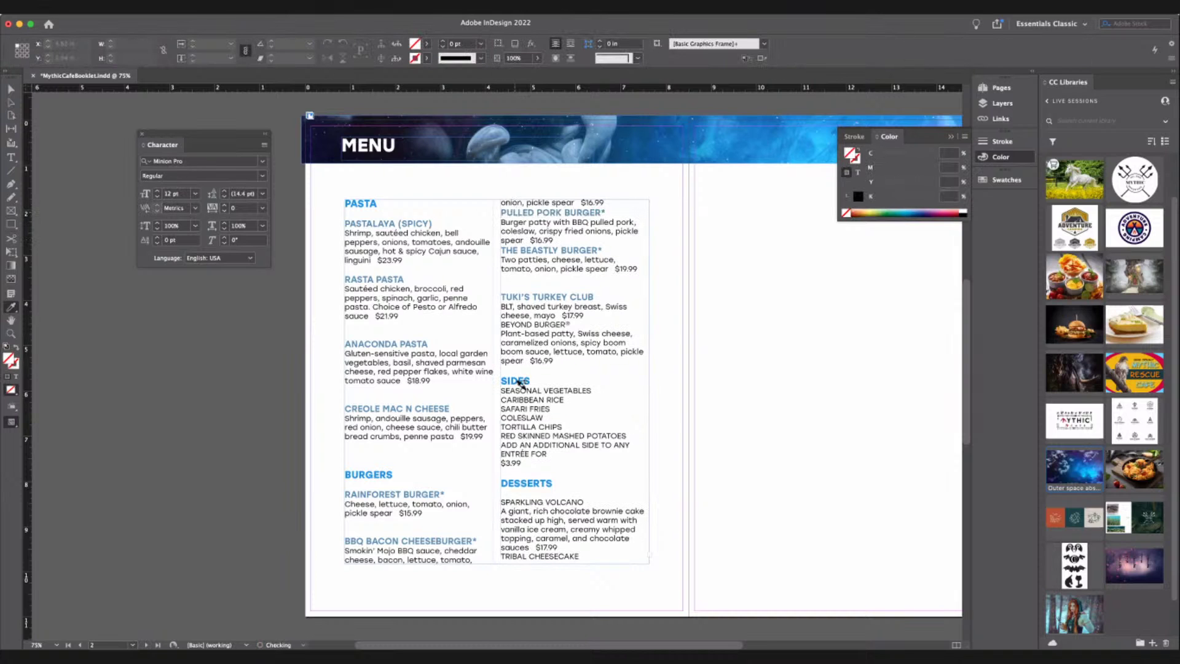
Copy the dish-name formatting onto BEYOND BURGER and SPARKLING VOLCANO with the Eyedropper, then leave the tool
double_click(516, 324)
click(518, 323)
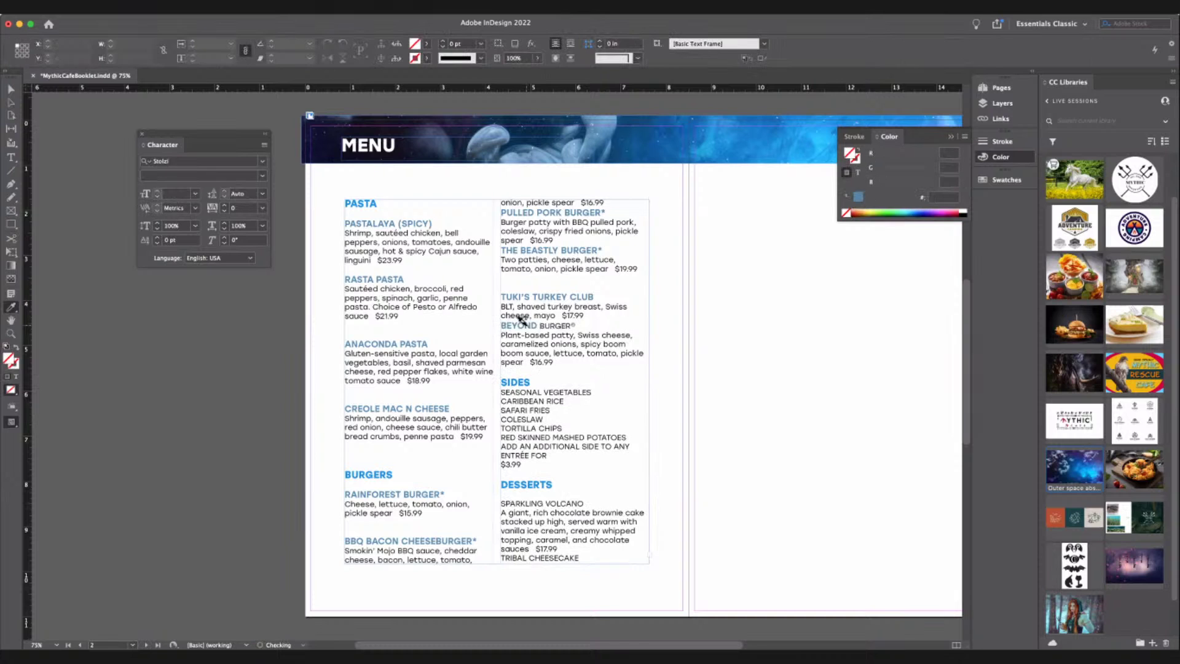
click(524, 499)
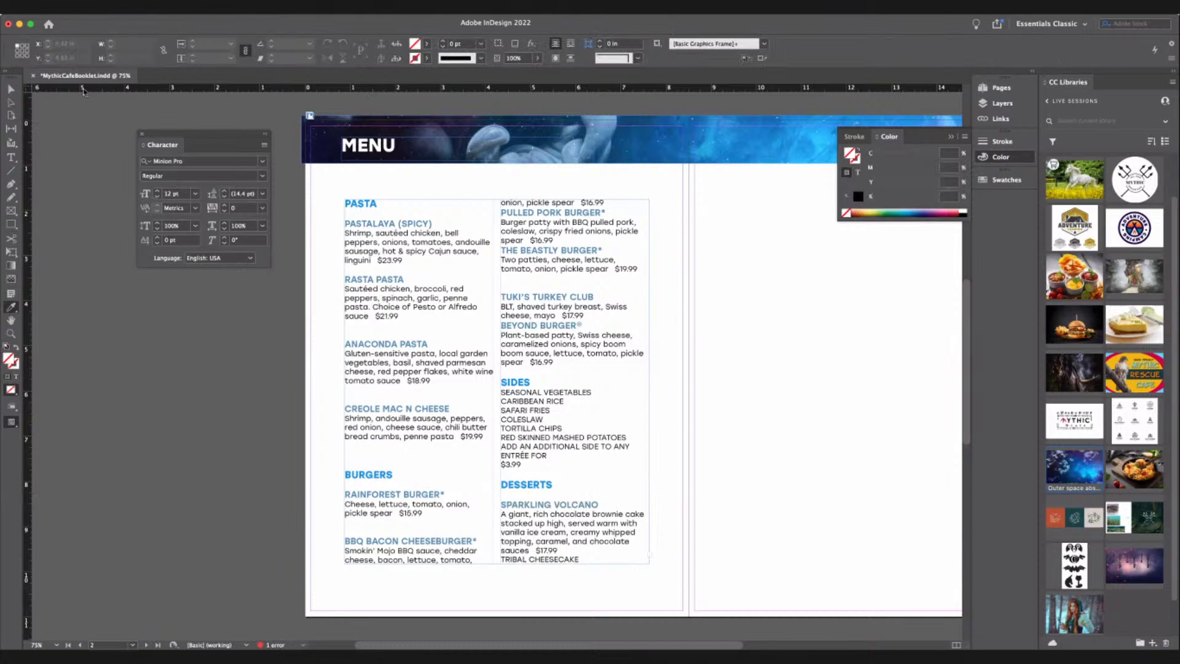
click(11, 89)
Remove the extra blank line above the BURGERS heading and add a line break before THE BEASTLY BURGER and BEYOND BURGER
key(t)
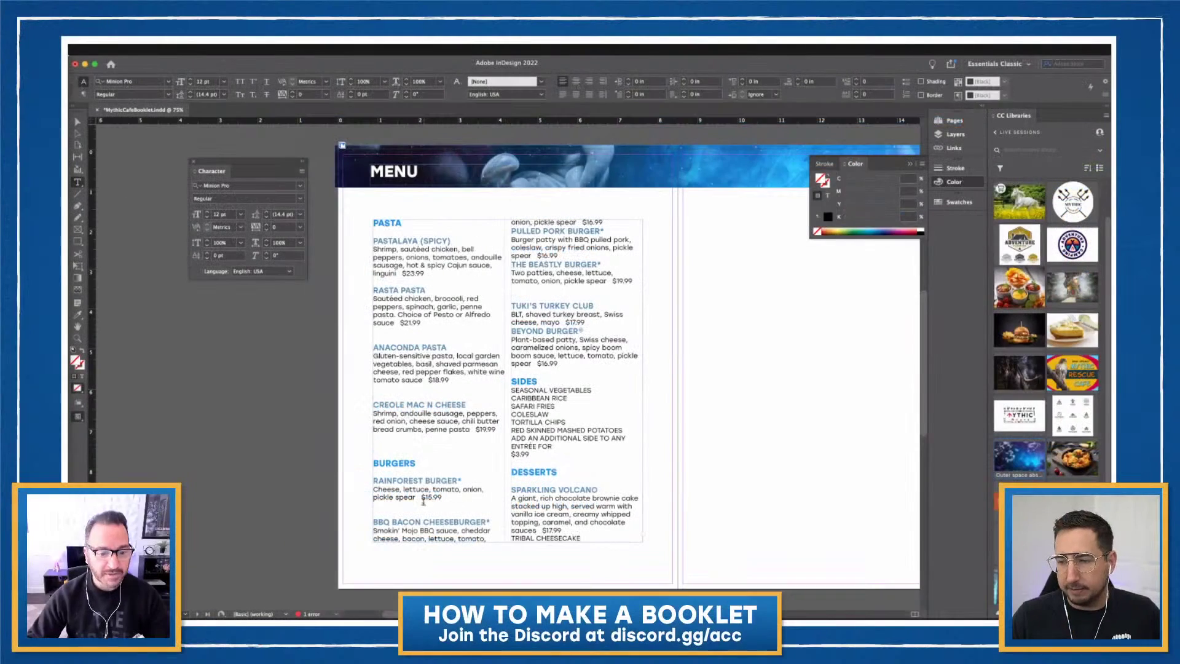
click(369, 464)
key(BackSpace)
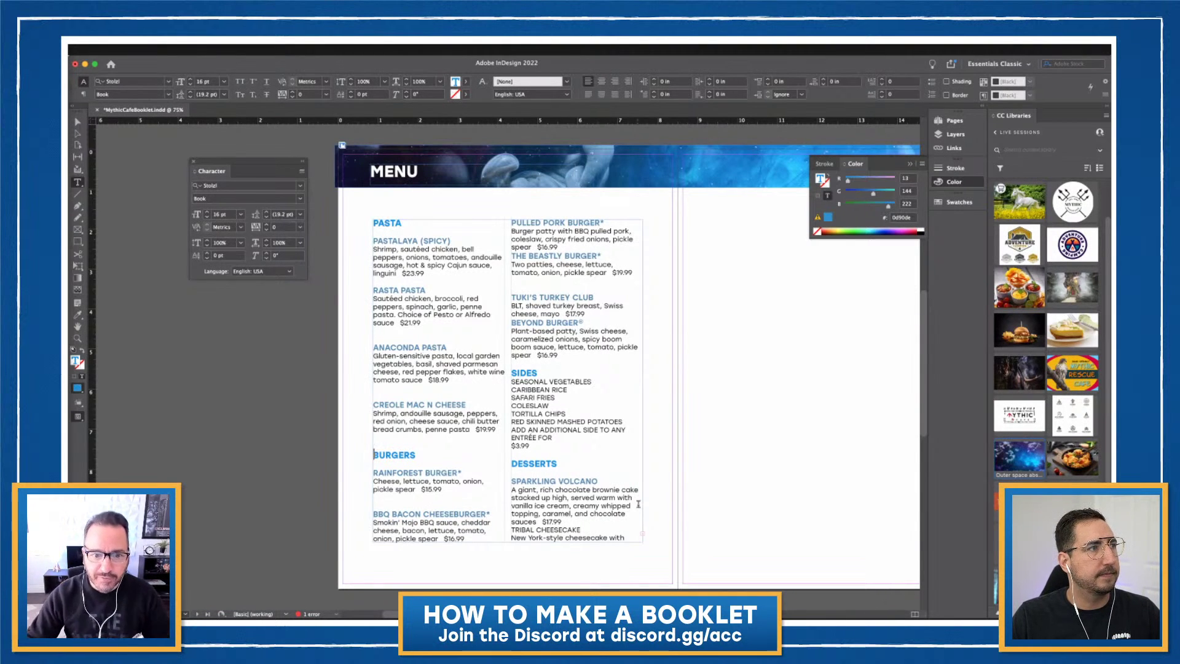
click(510, 255)
key(Return)
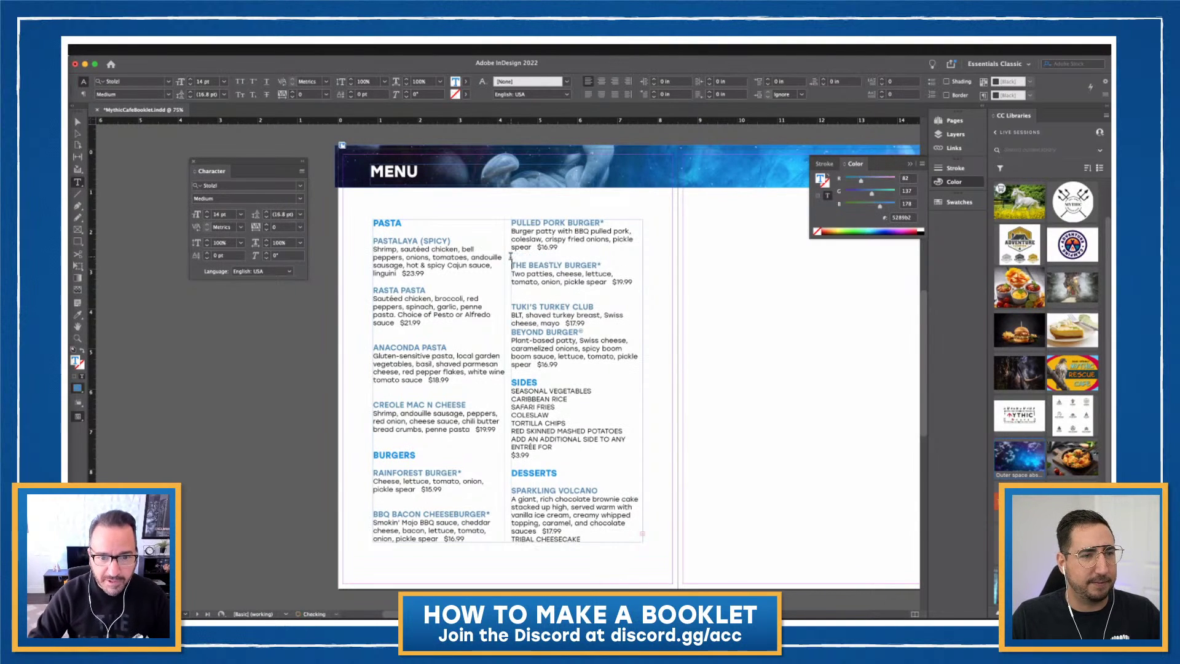
click(507, 332)
key(Return)
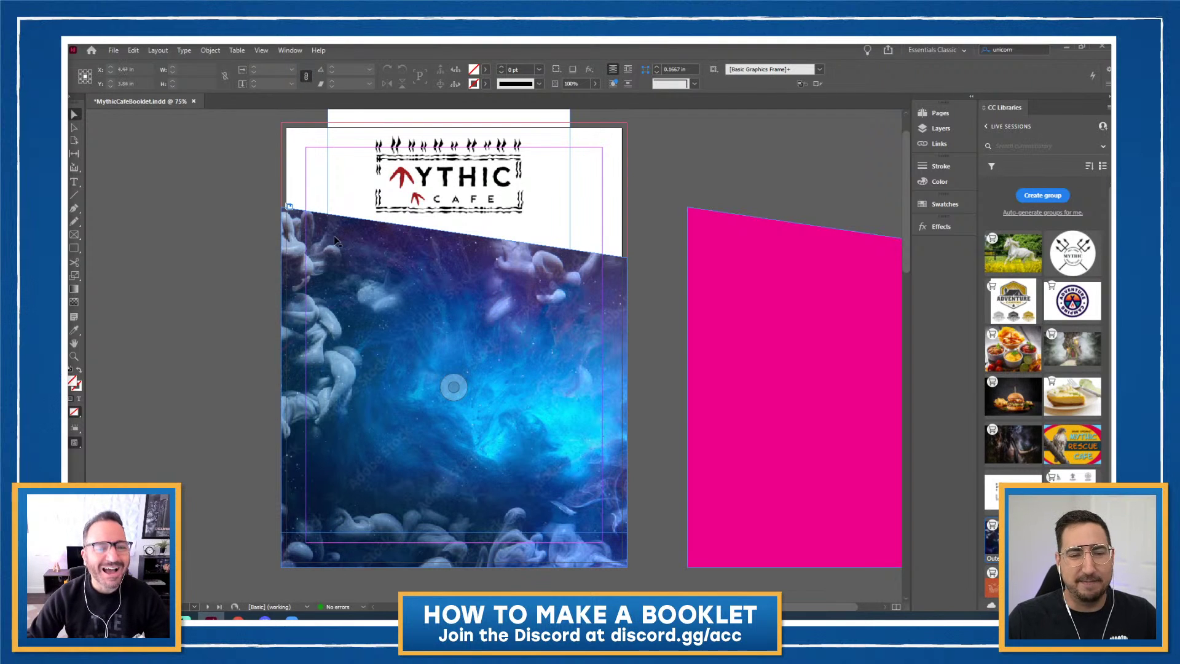
Set the document's display performance to High Quality Display while viewing the cover's logo and artwork up close
key(z)
click(505, 283)
click(505, 284)
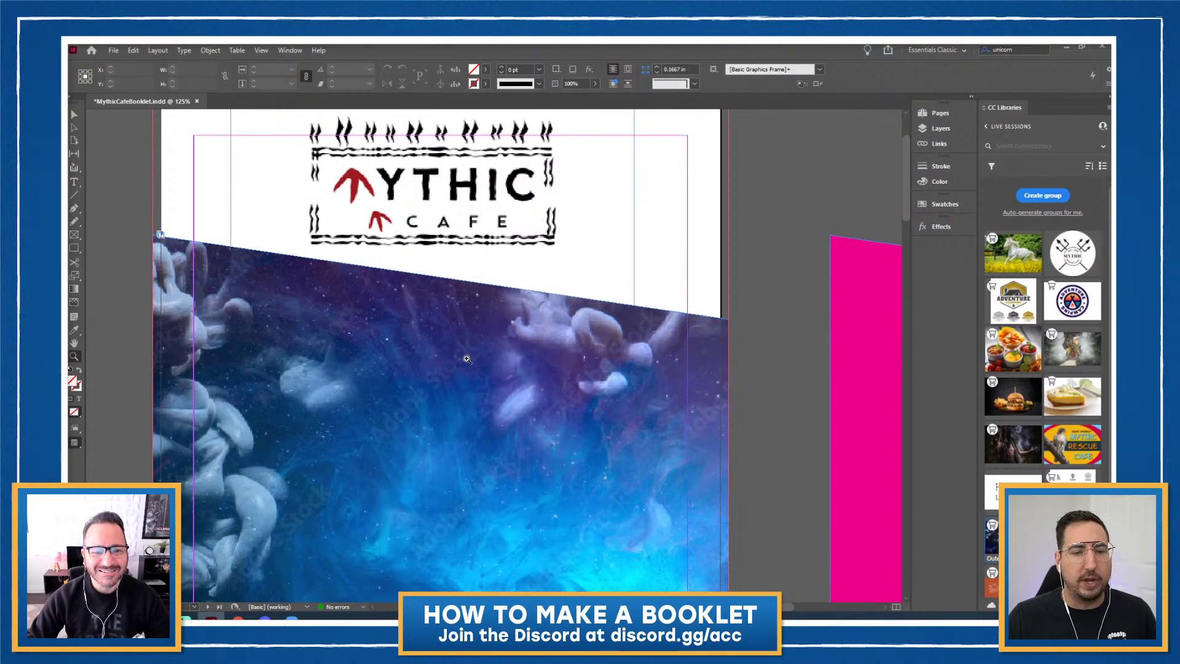
click(483, 336)
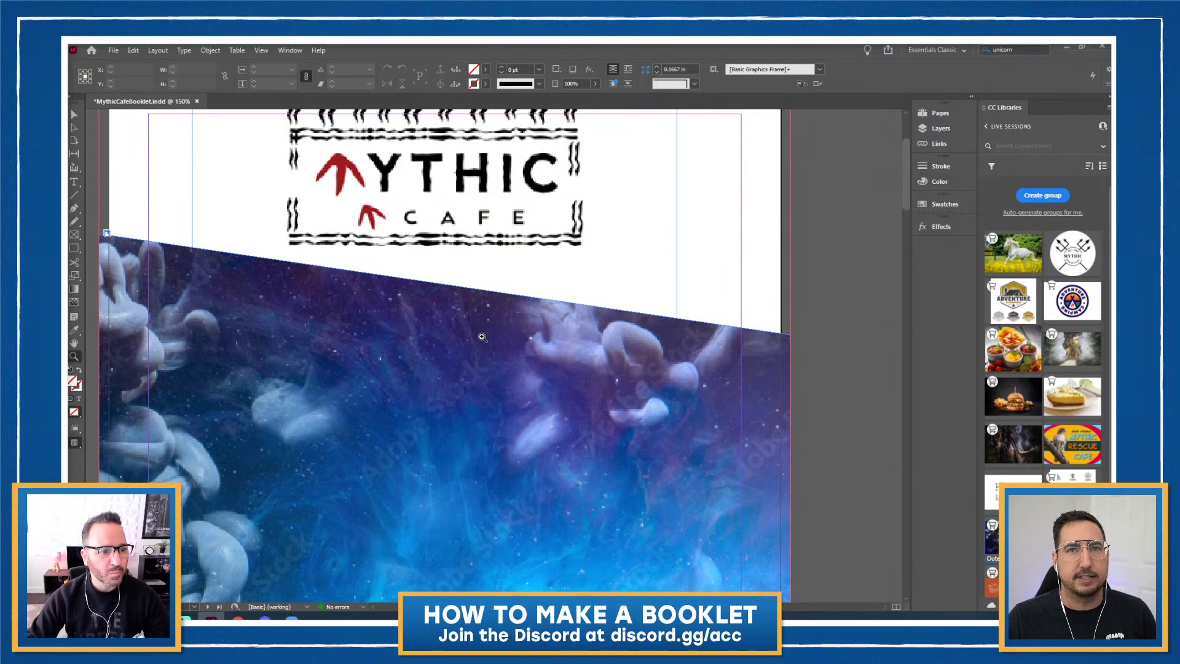
scroll(483, 337, down, 3)
scroll(483, 337, up, 2)
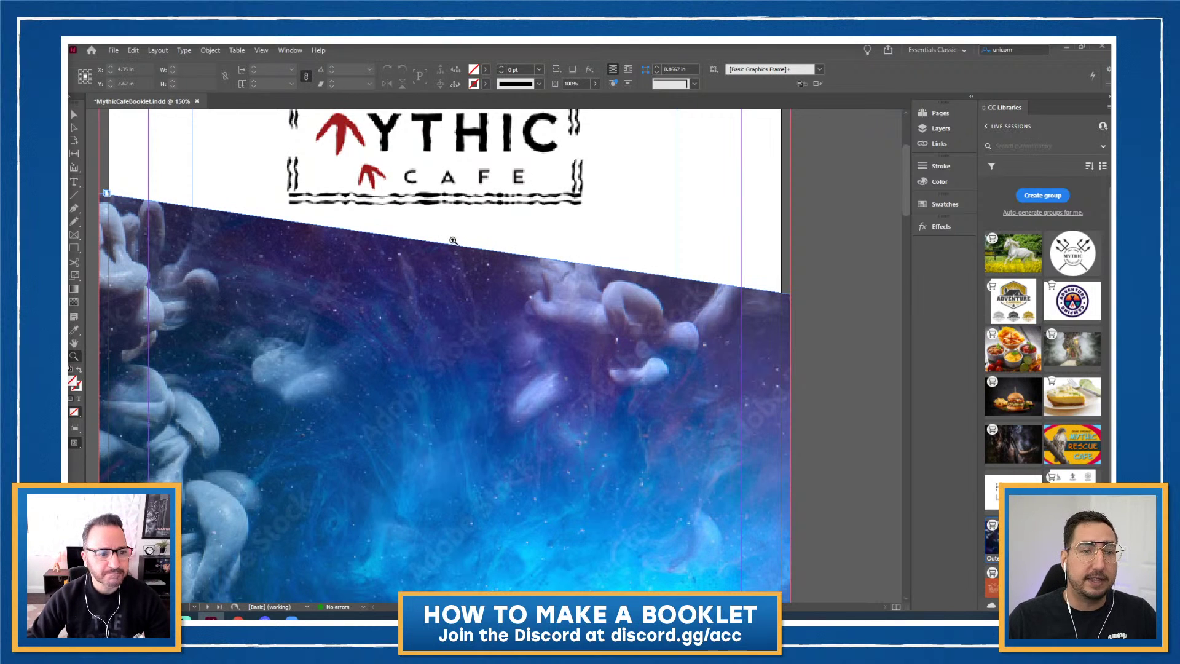
click(261, 49)
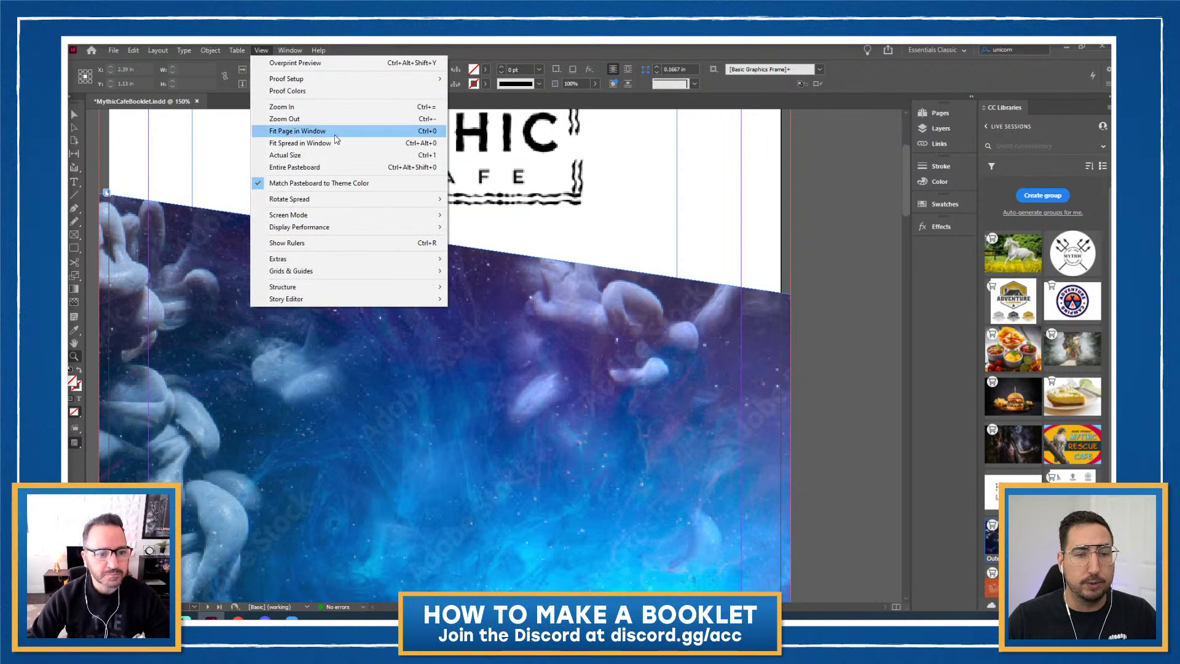
mouse_move(401, 229)
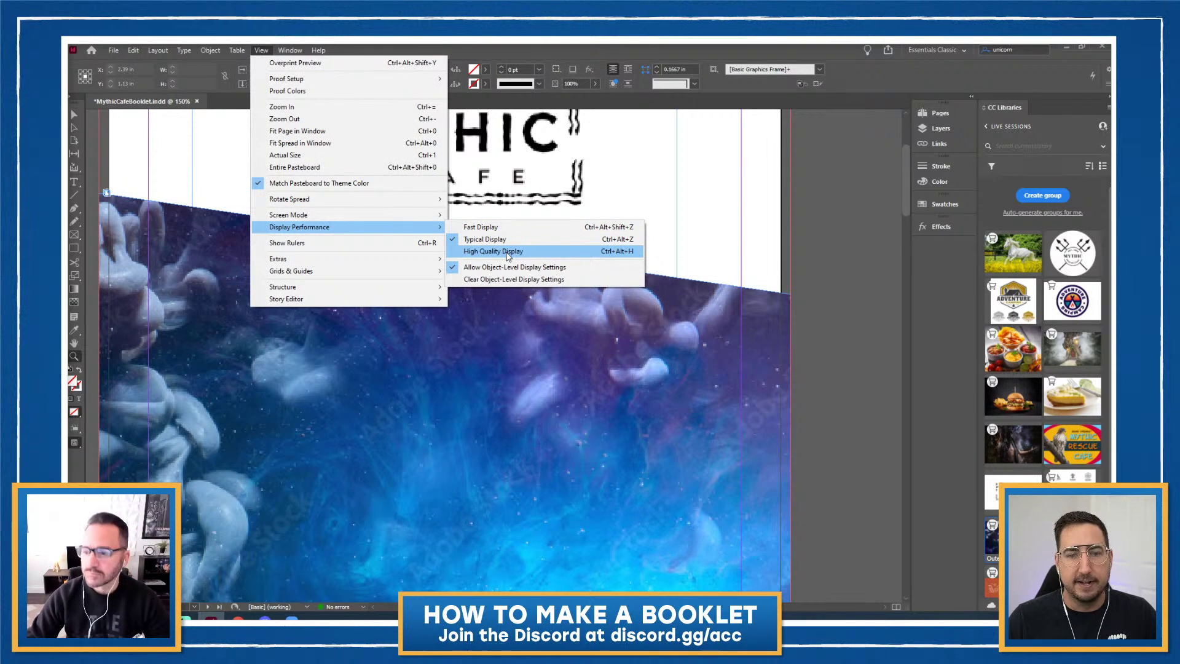
click(508, 252)
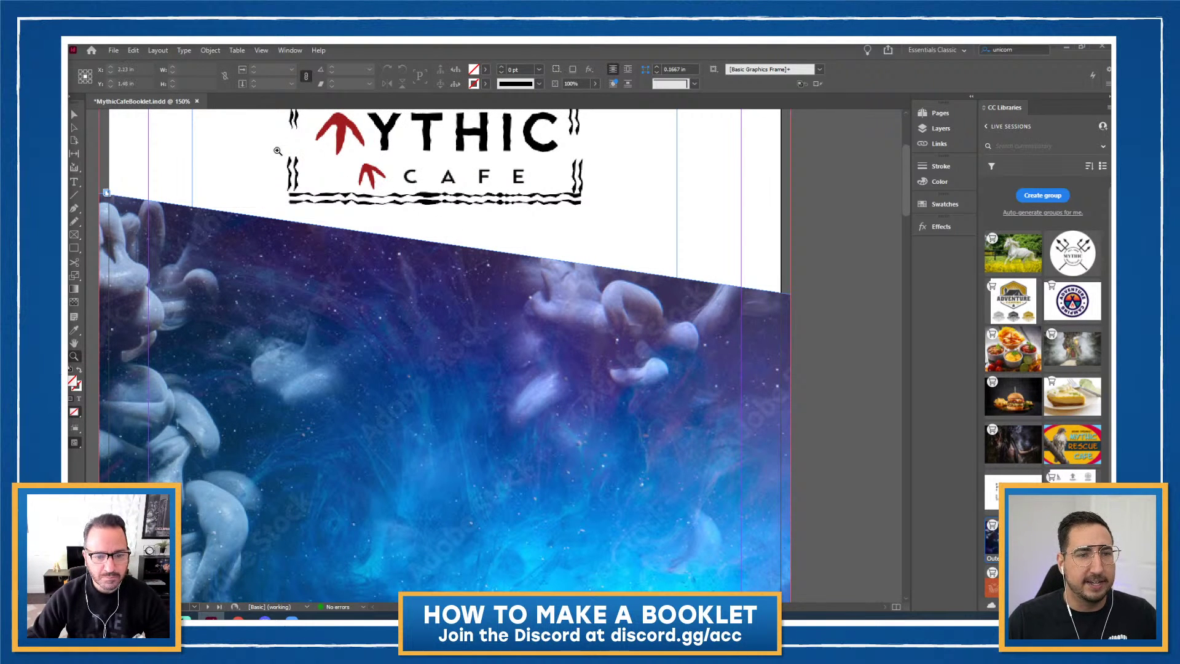
Switch the document's display performance to Fast Display and look over the cover and the inside spread
click(261, 51)
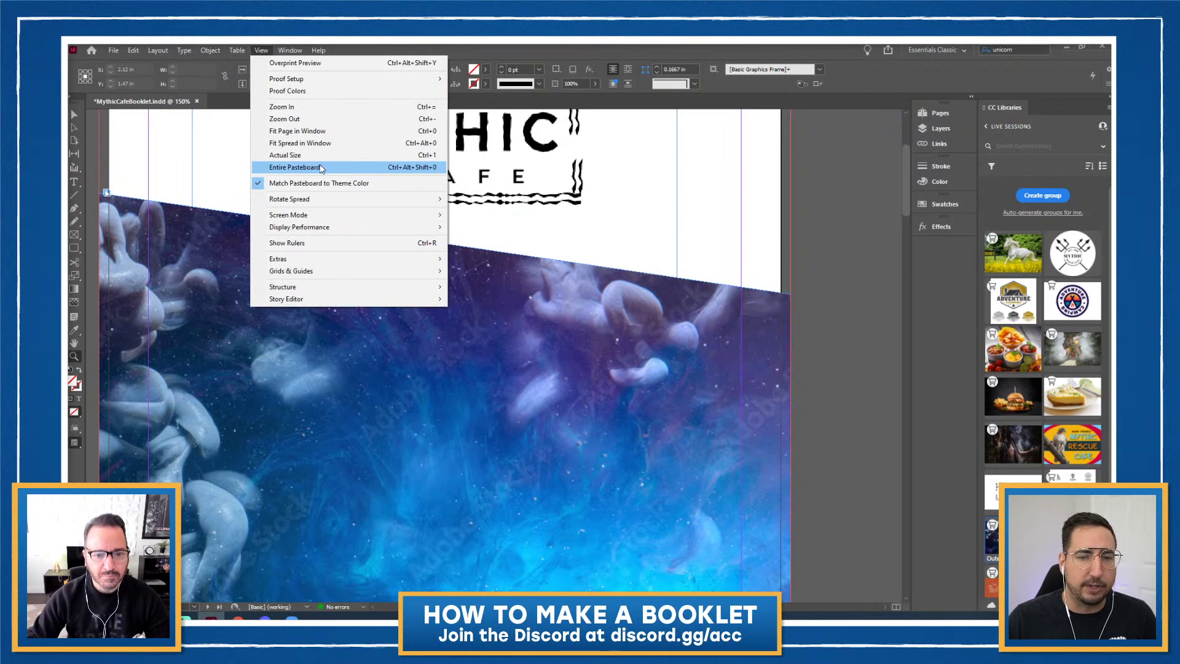
mouse_move(337, 227)
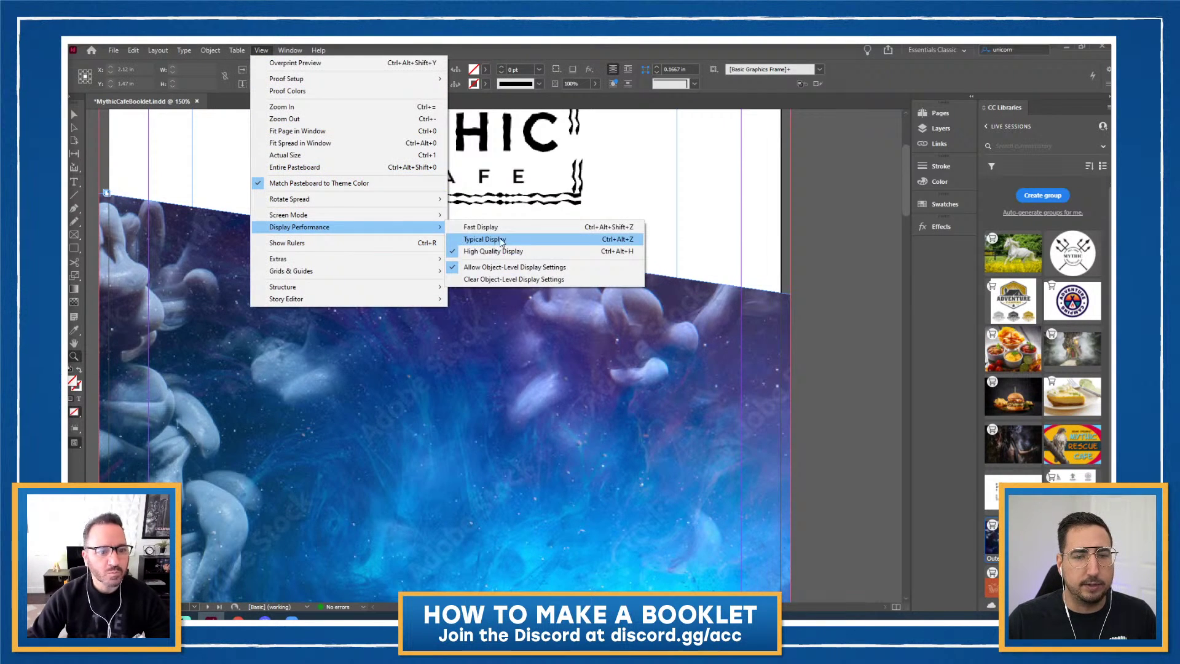
click(502, 240)
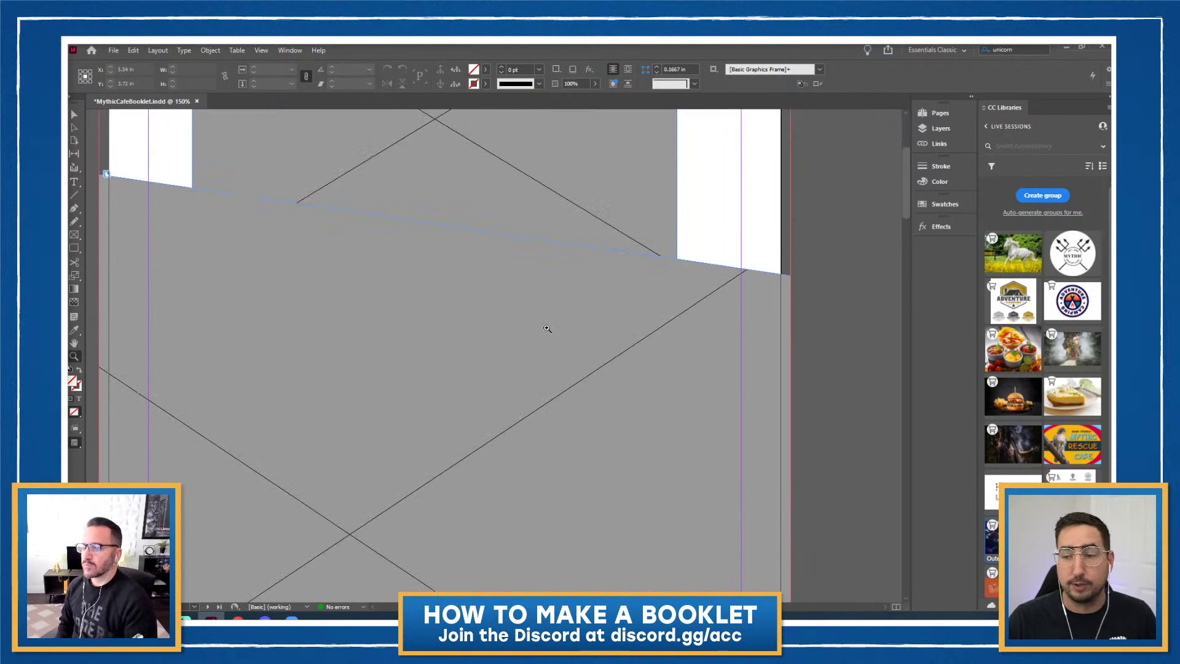
scroll(547, 328, down, 3)
alt+click(511, 327)
alt+click(510, 326)
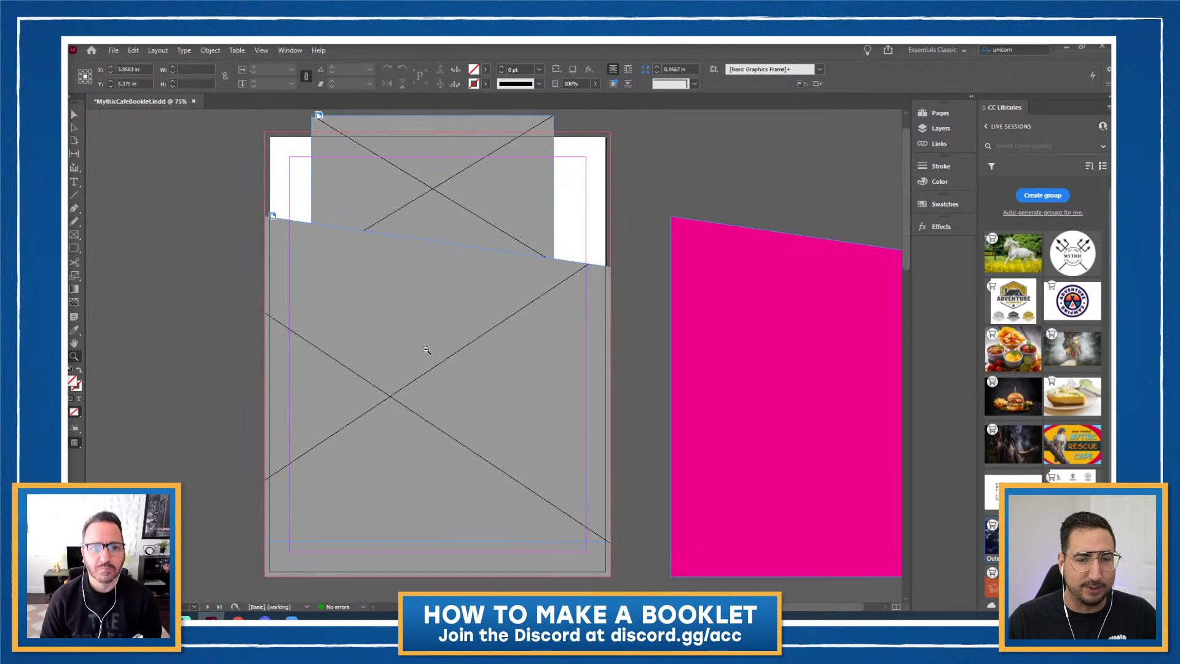
alt+click(427, 349)
scroll(330, 362, up, 4)
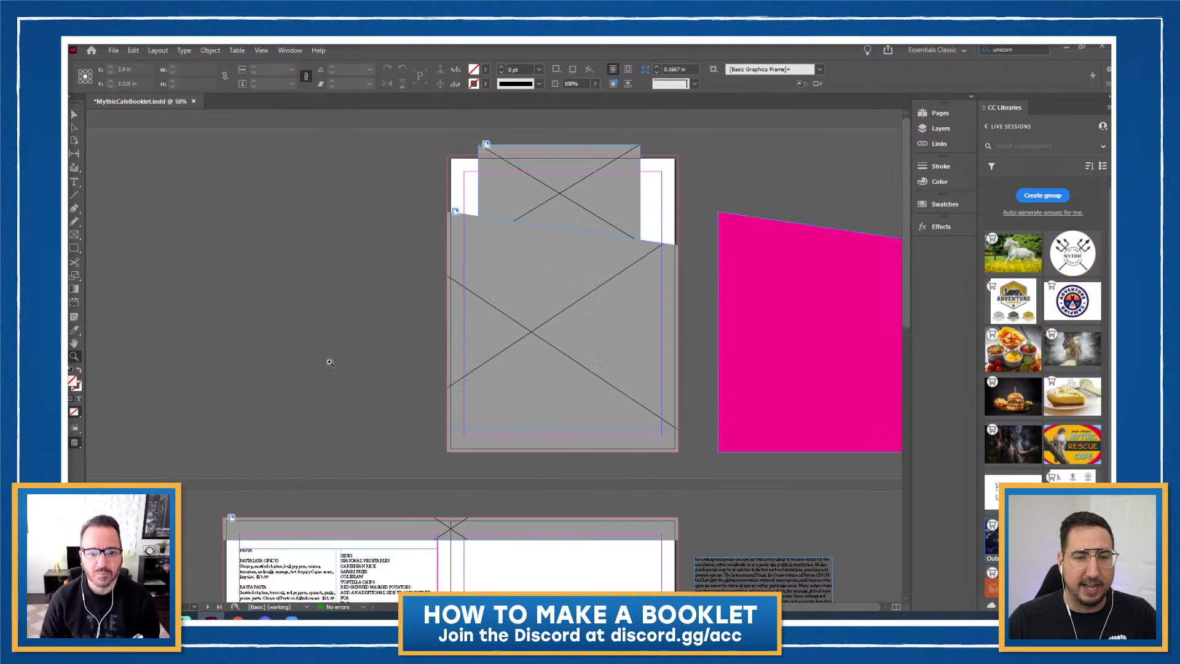
scroll(329, 362, down, 5)
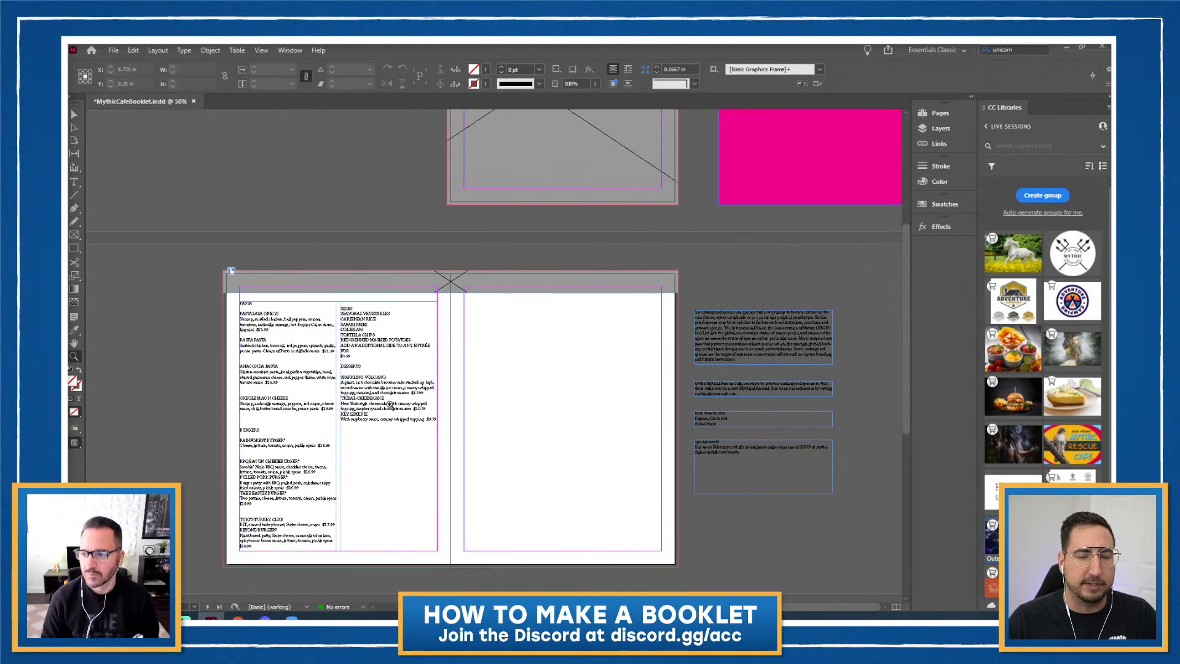
scroll(506, 348, up, 5)
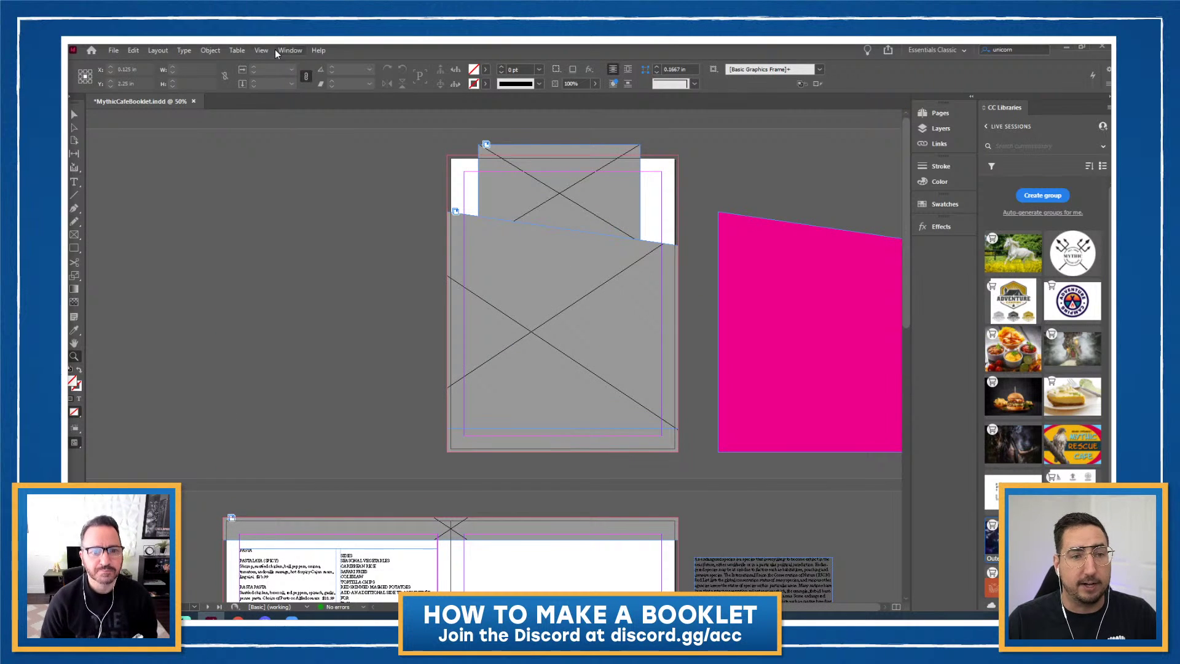
Set the document's display performance to Typical Display
click(261, 51)
mouse_move(350, 227)
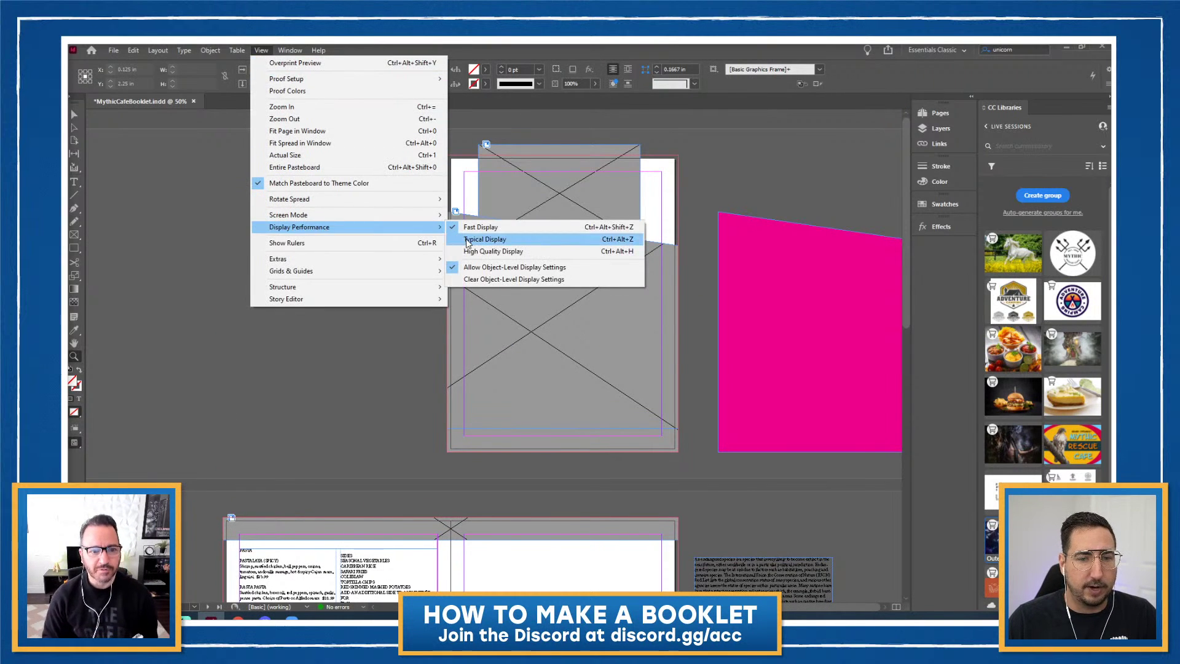
click(484, 239)
scroll(465, 267, up, 3)
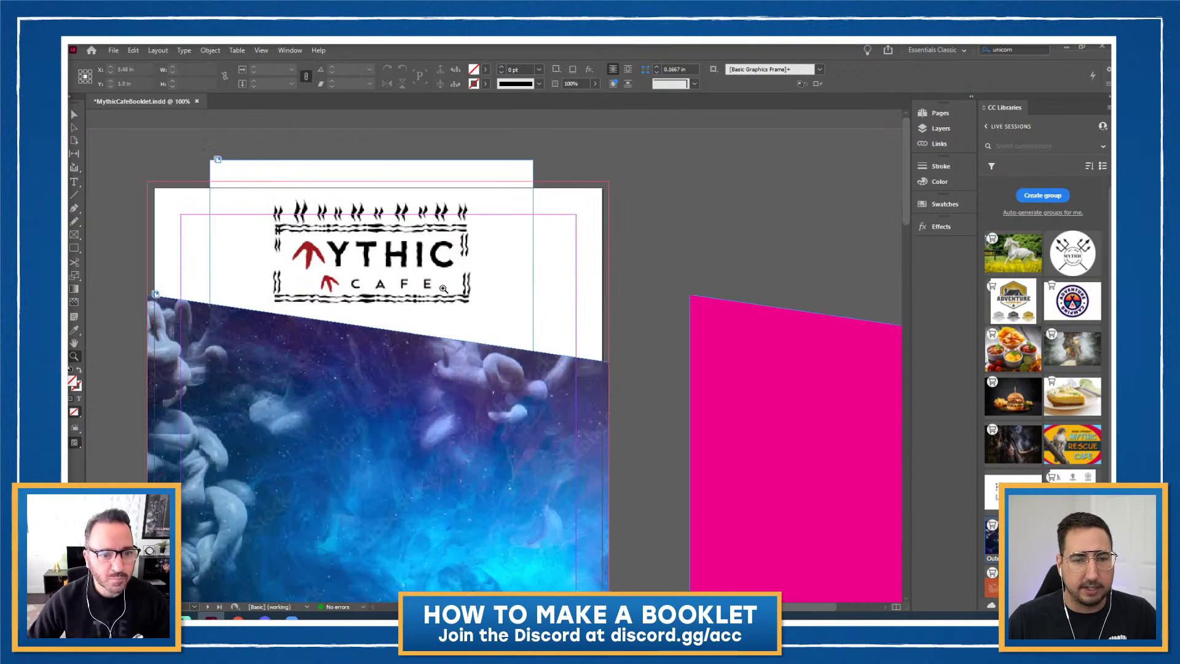
Set the display performance of only the Mythic Cafe logo frame to High Quality Display
click(465, 266)
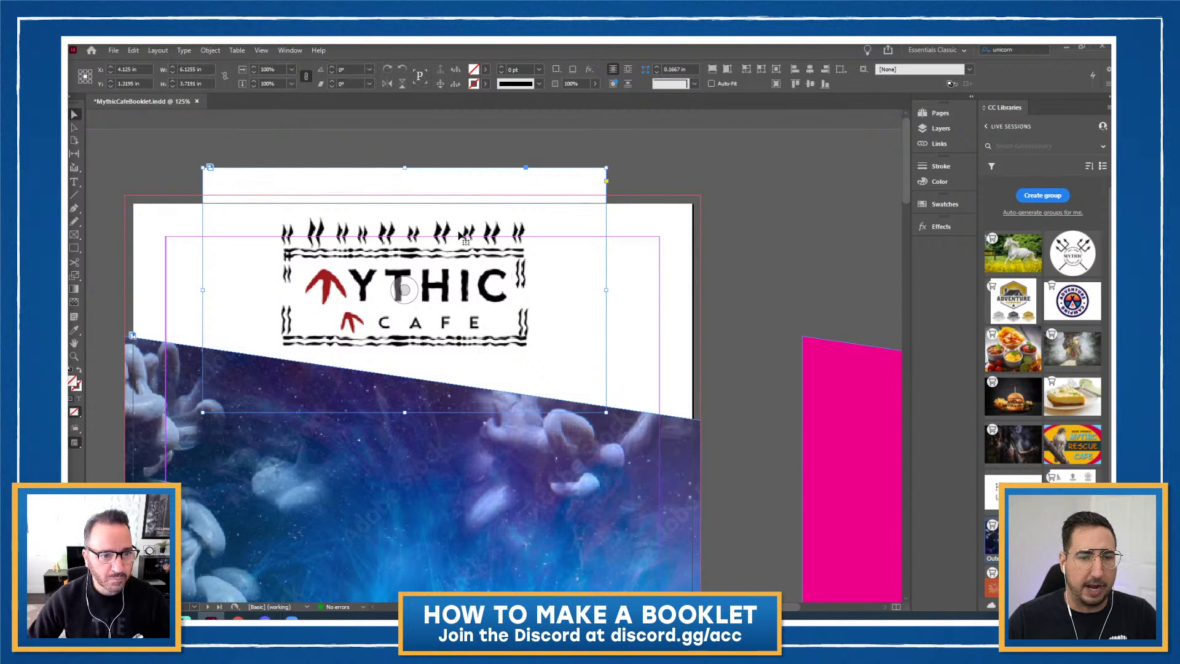
right_click(461, 232)
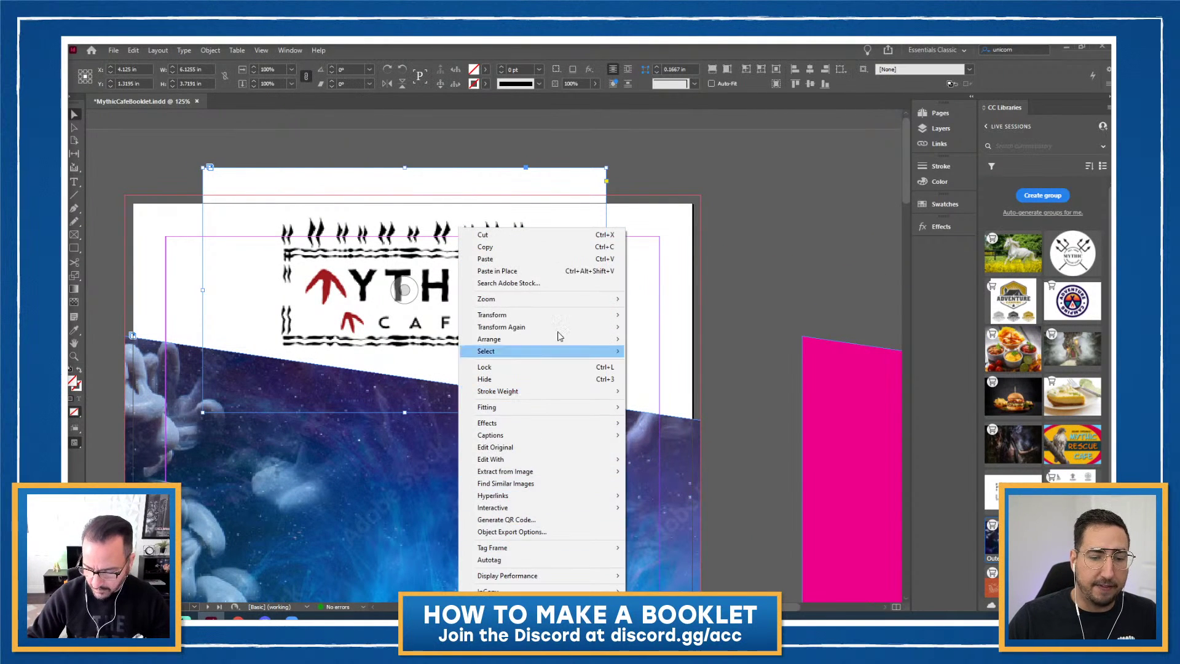
right_click(472, 187)
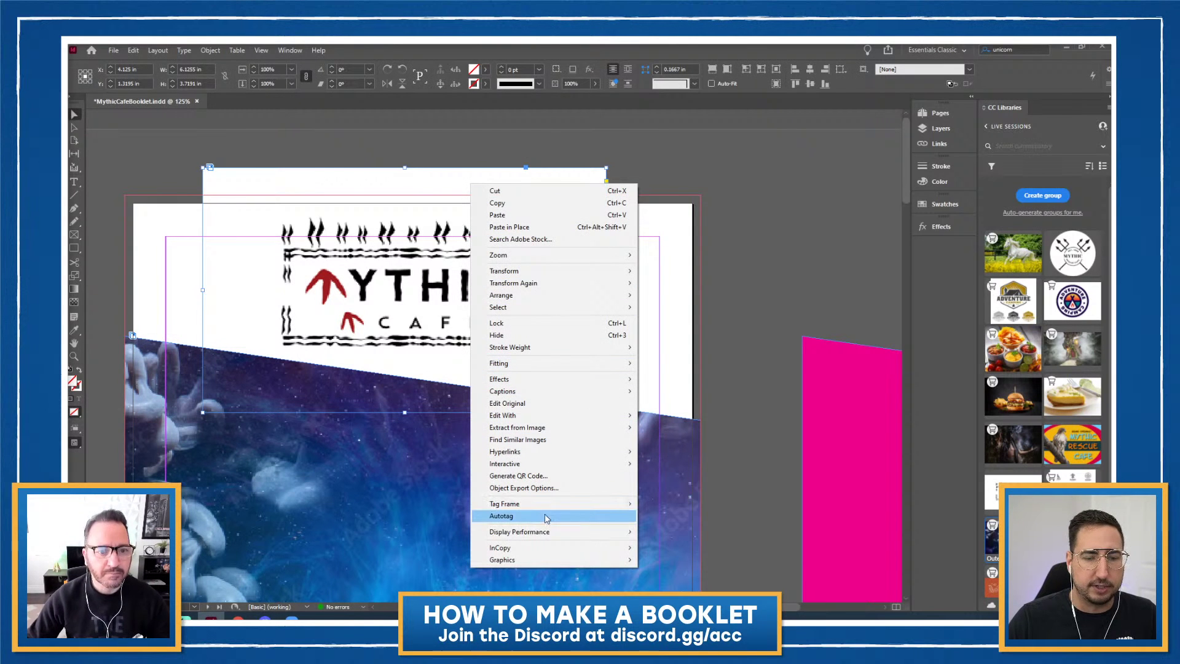
mouse_move(547, 536)
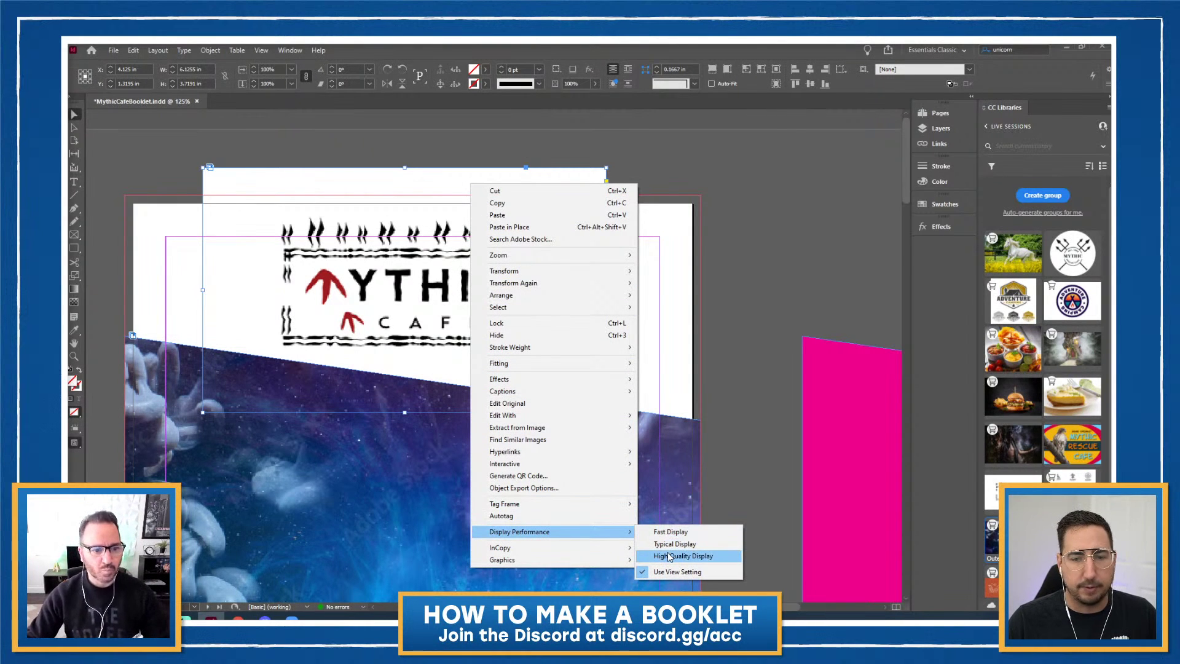
click(670, 556)
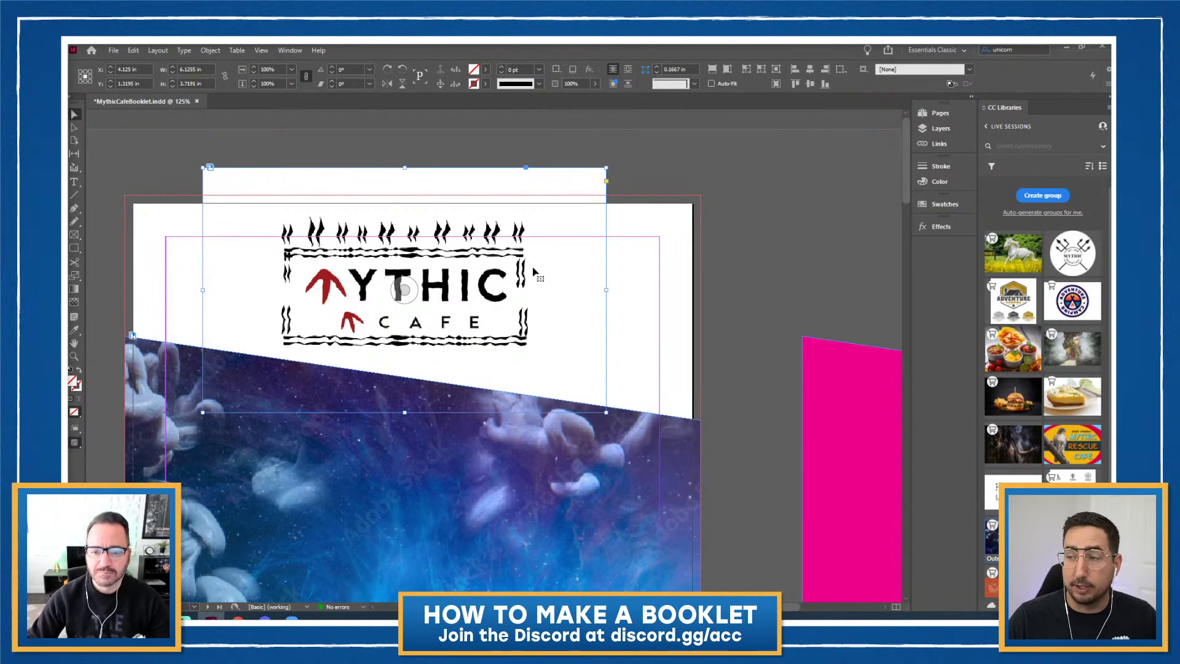
Undo the last few changes in the booklet document
key(ctrl+z)
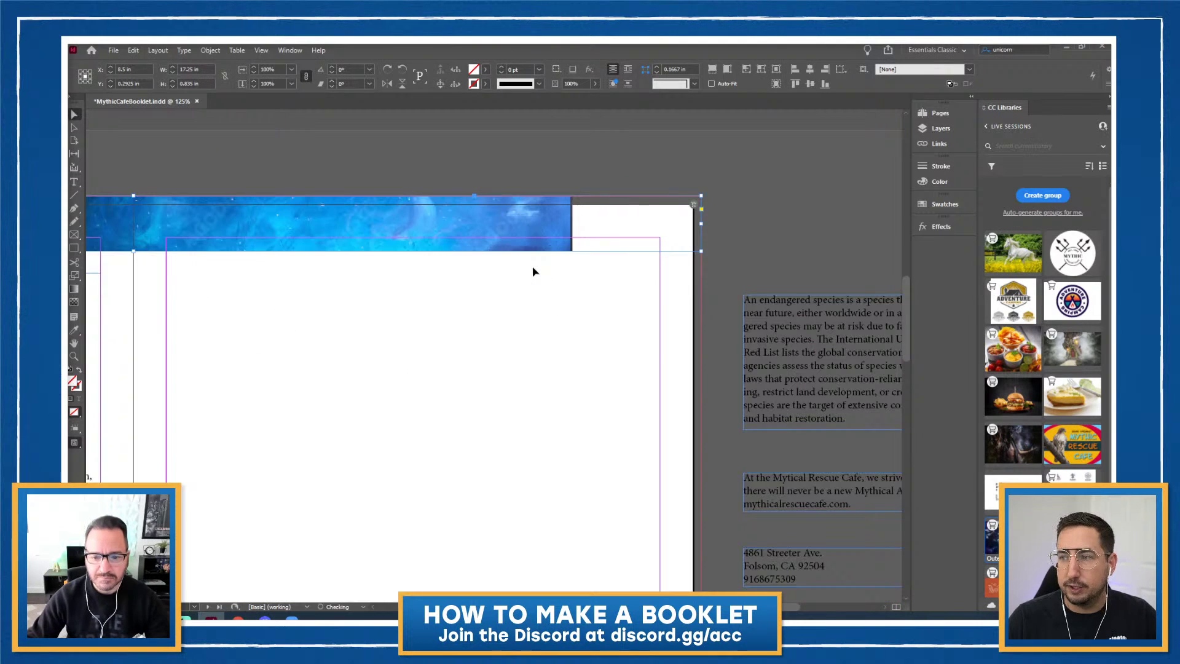
key(ctrl+z)
key(ctrl+z)
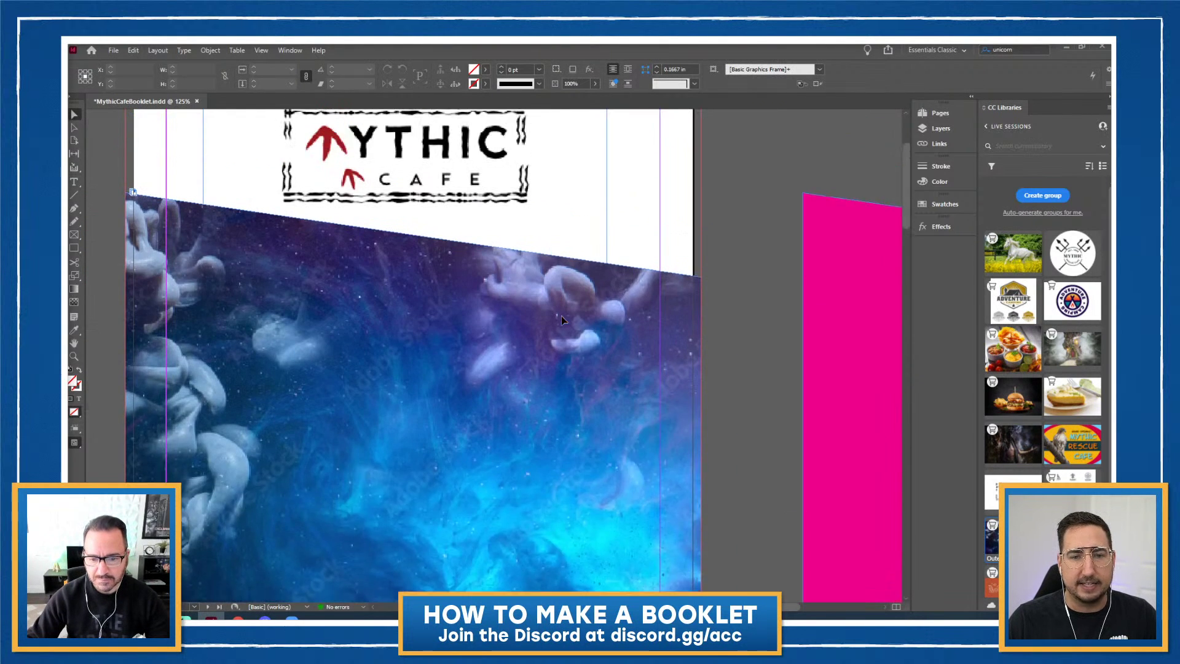
alt+click(488, 383)
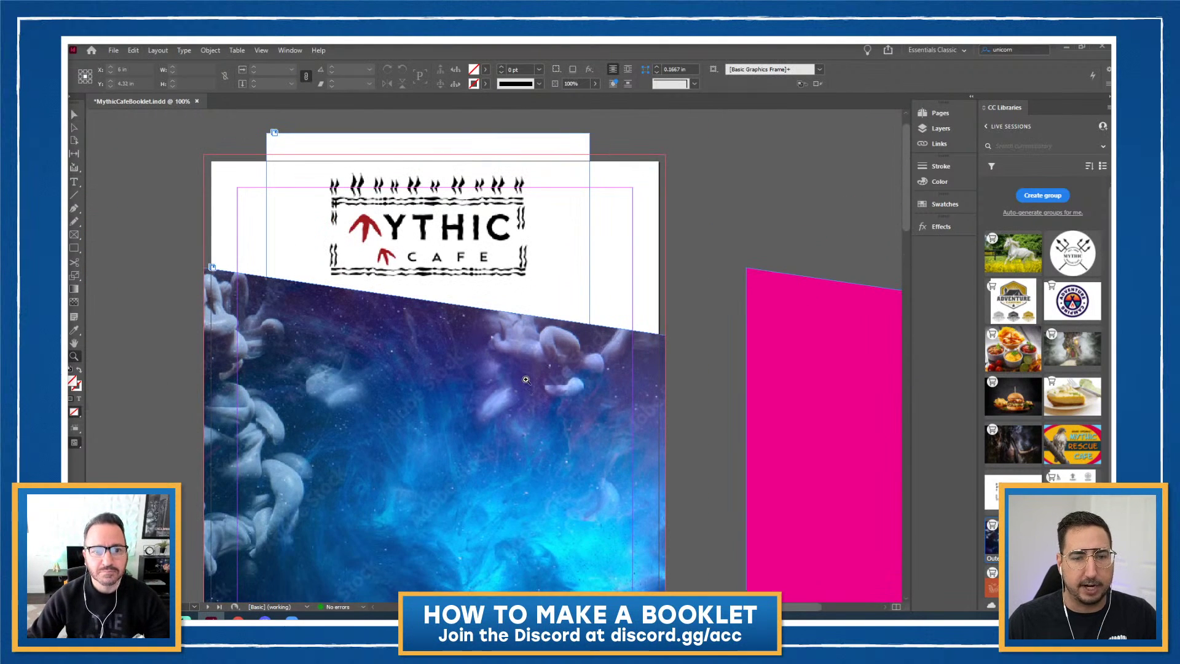
drag(506, 390, 504, 369)
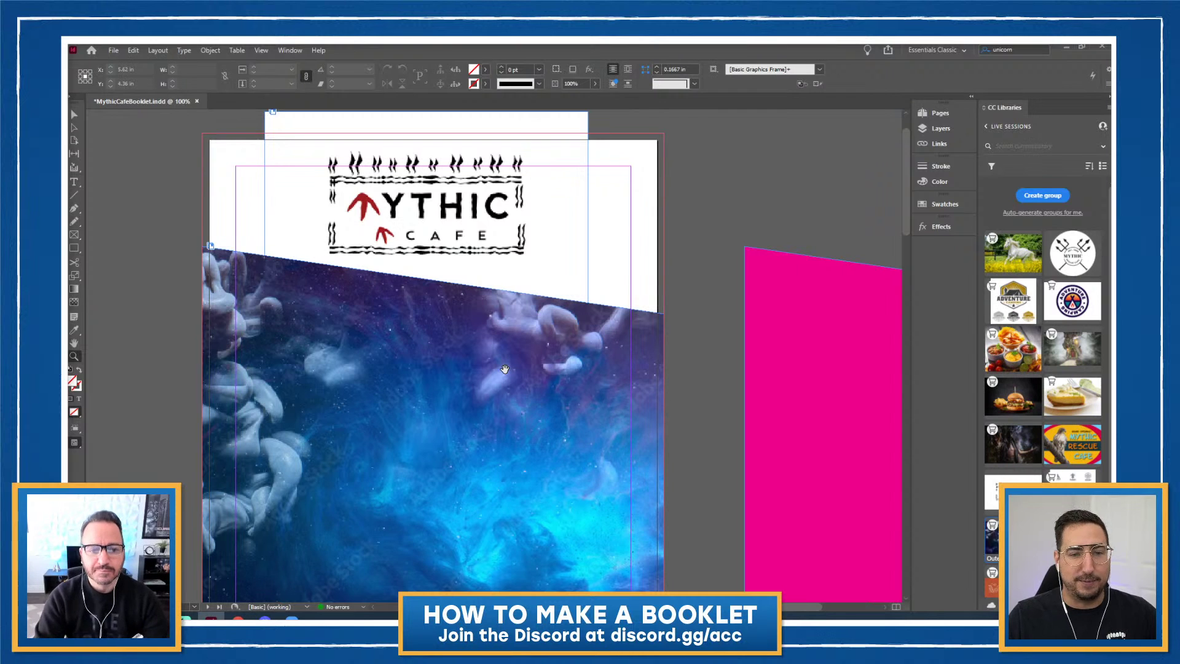
click(452, 210)
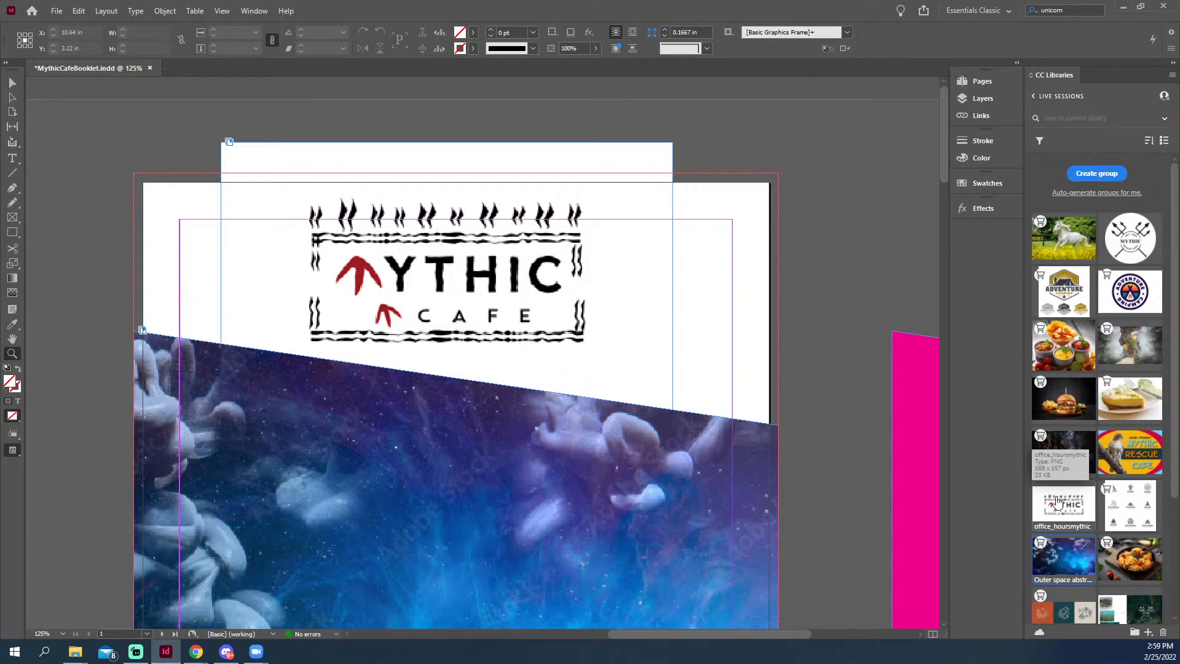
click(1068, 510)
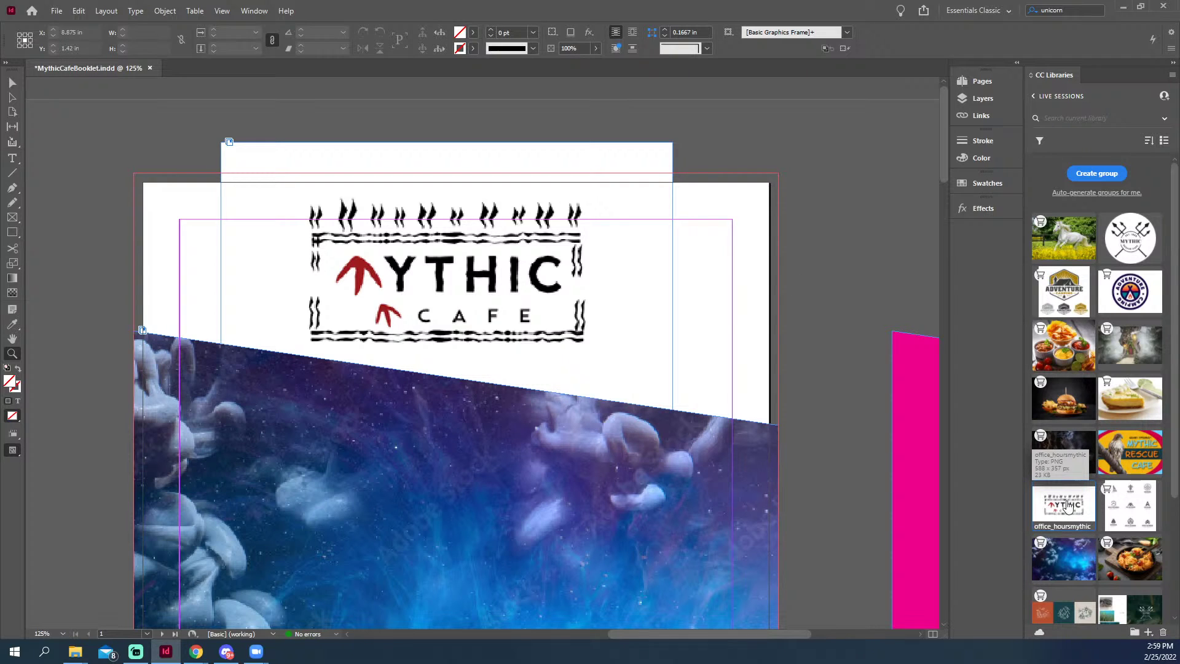
scroll(1071, 504, down, 3)
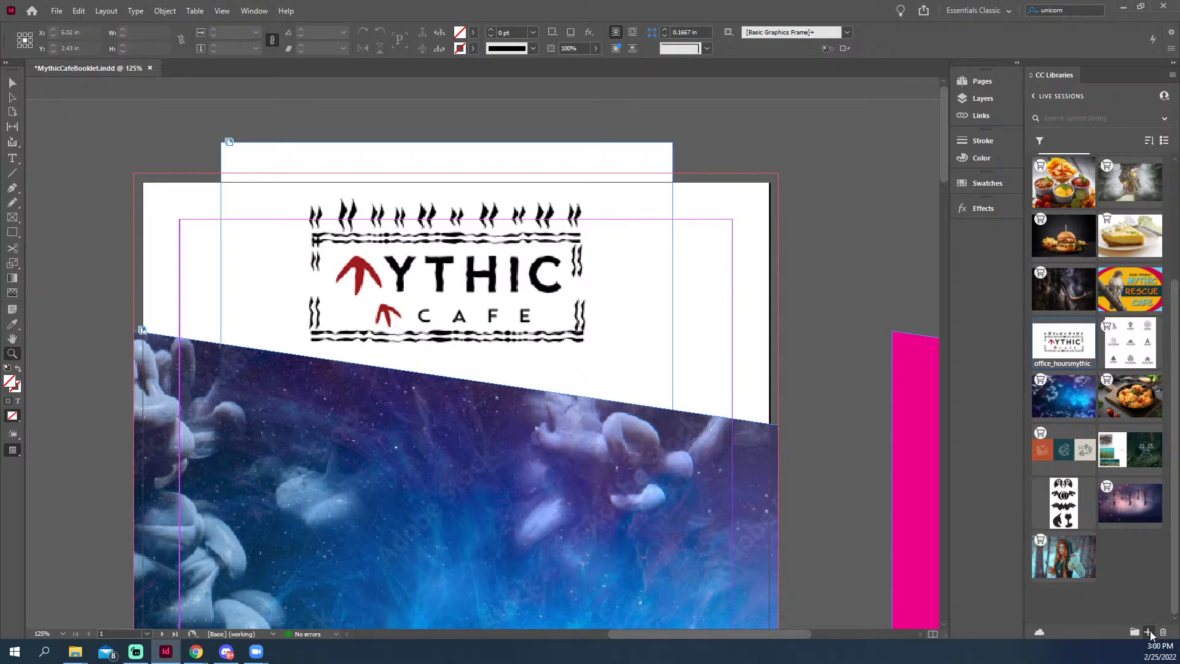
mouse_move(1149, 631)
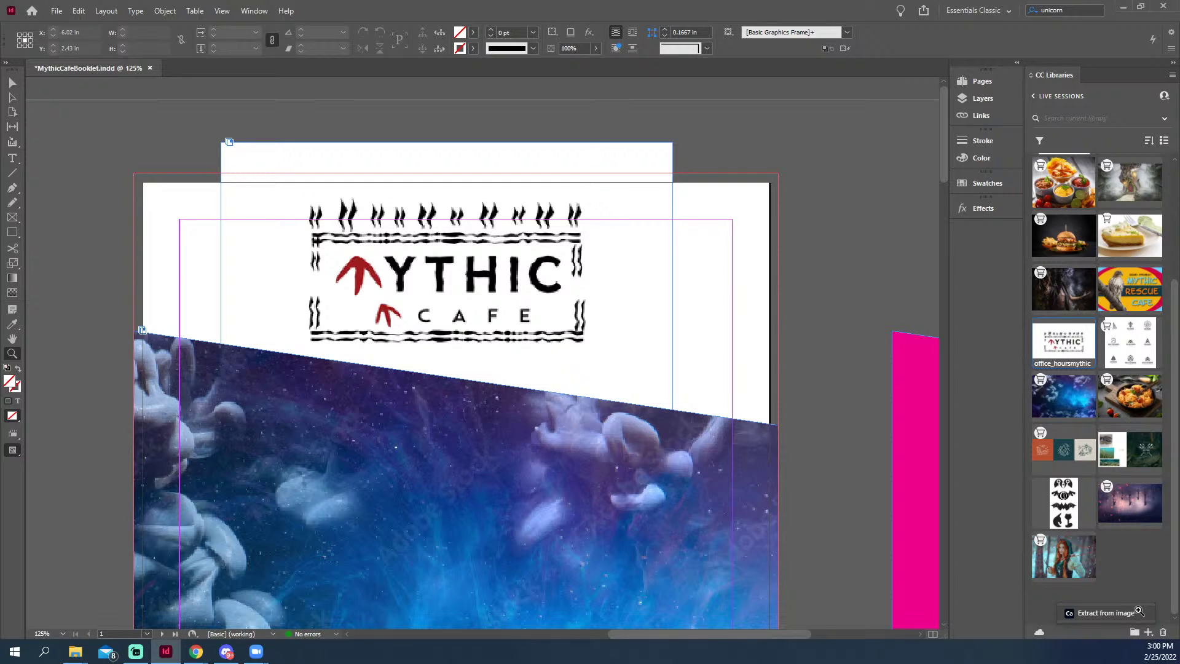
click(1106, 613)
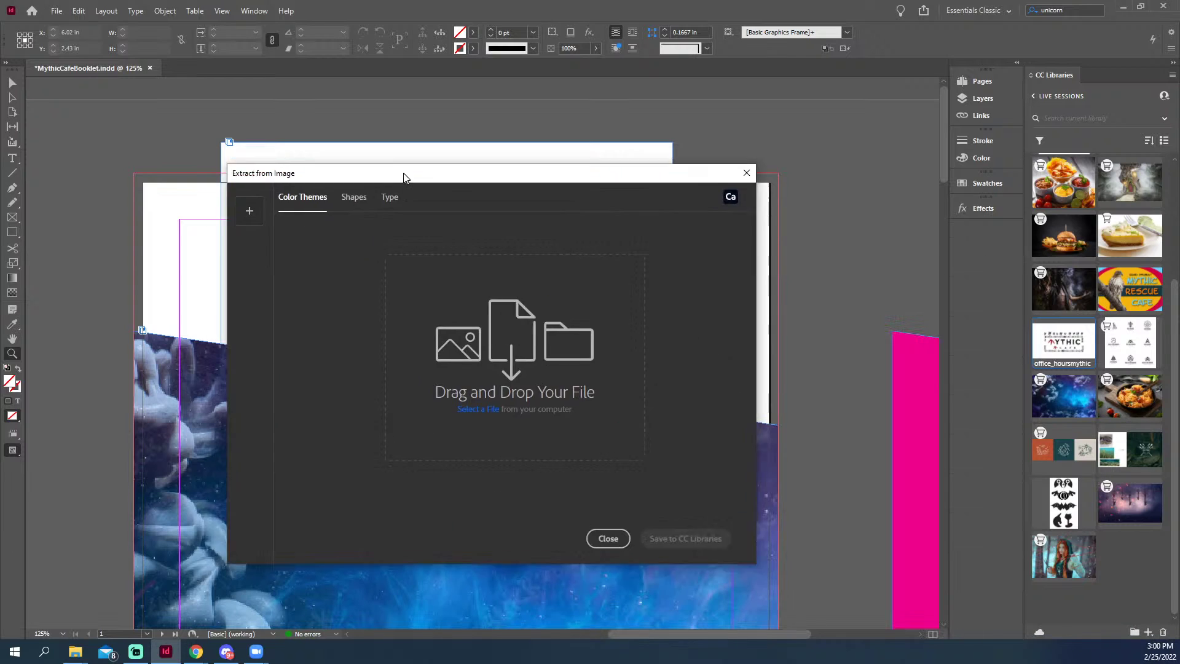
drag(400, 174, 361, 91)
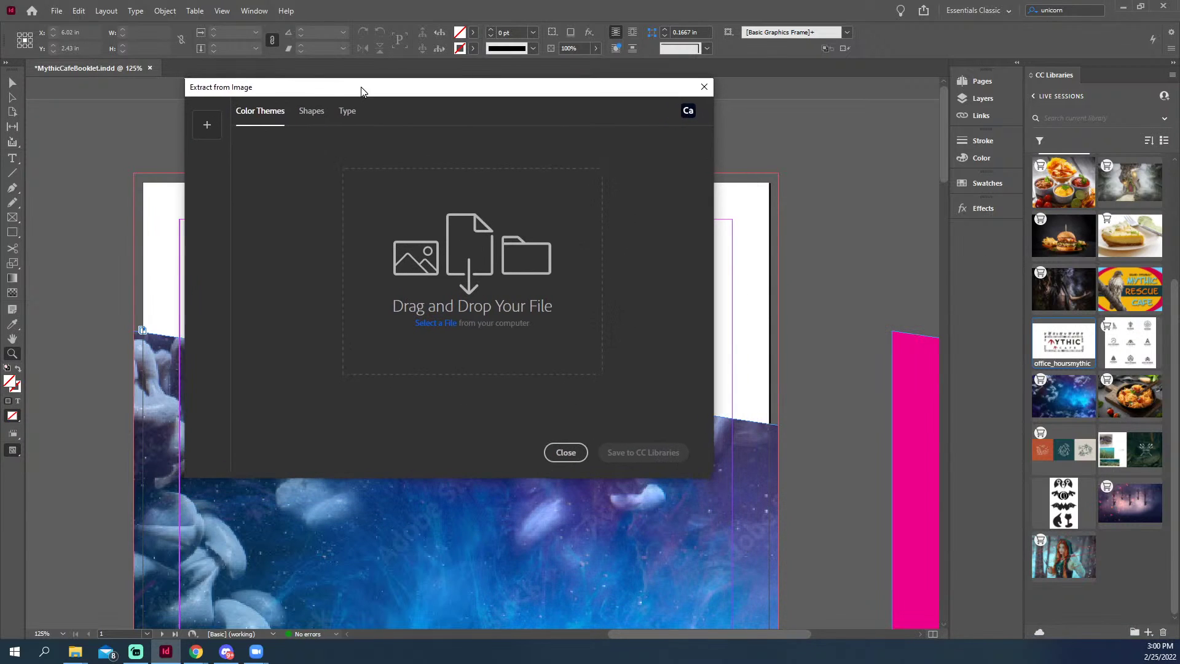
click(562, 455)
Open Extract from Image for the Mythic Cafe logo frame on the cover and look over its Colorful color theme swatches
key(v)
click(446, 278)
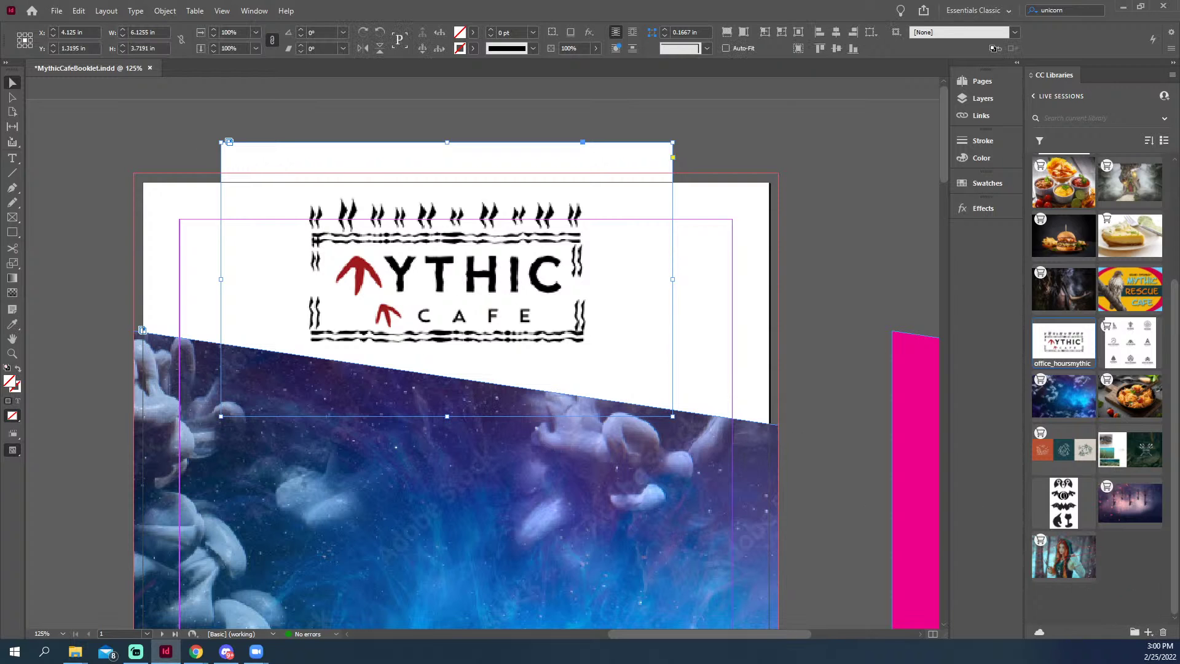
drag(675, 274, 306, 112)
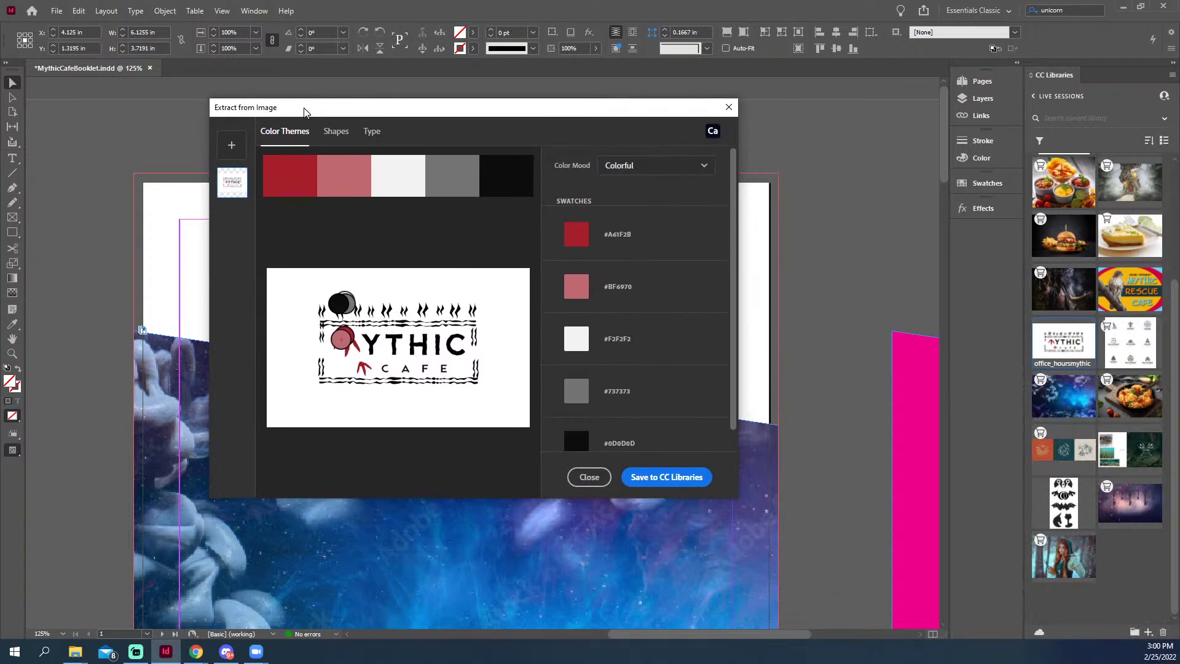
scroll(631, 232, down, 1)
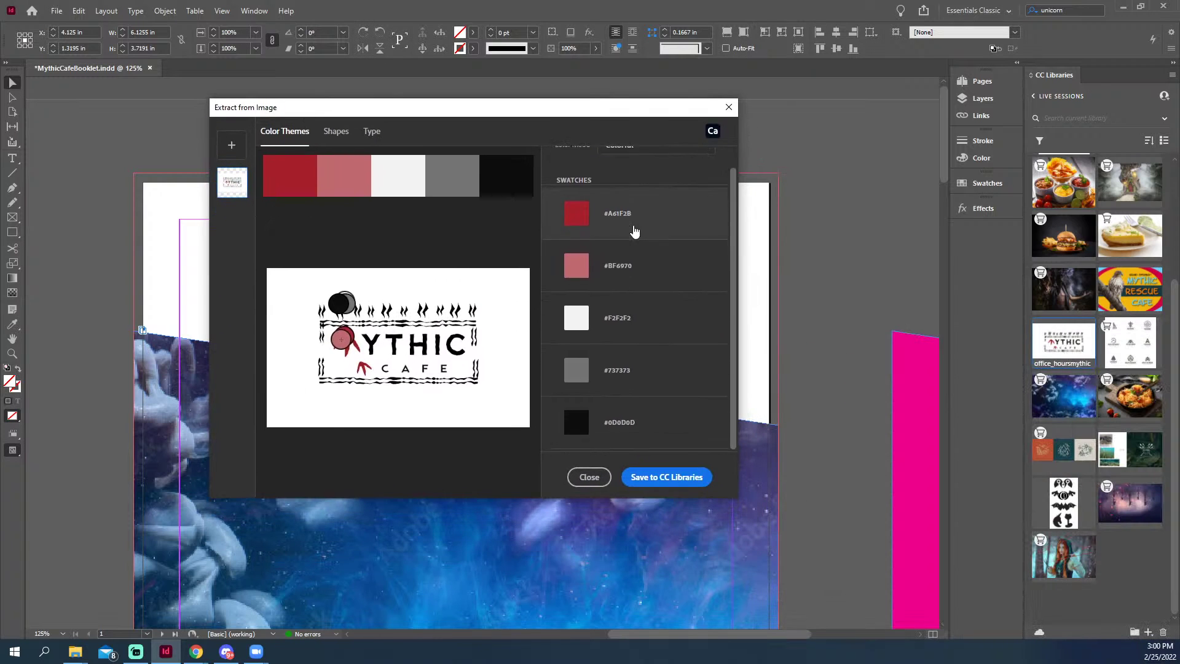
scroll(624, 321, up, 1)
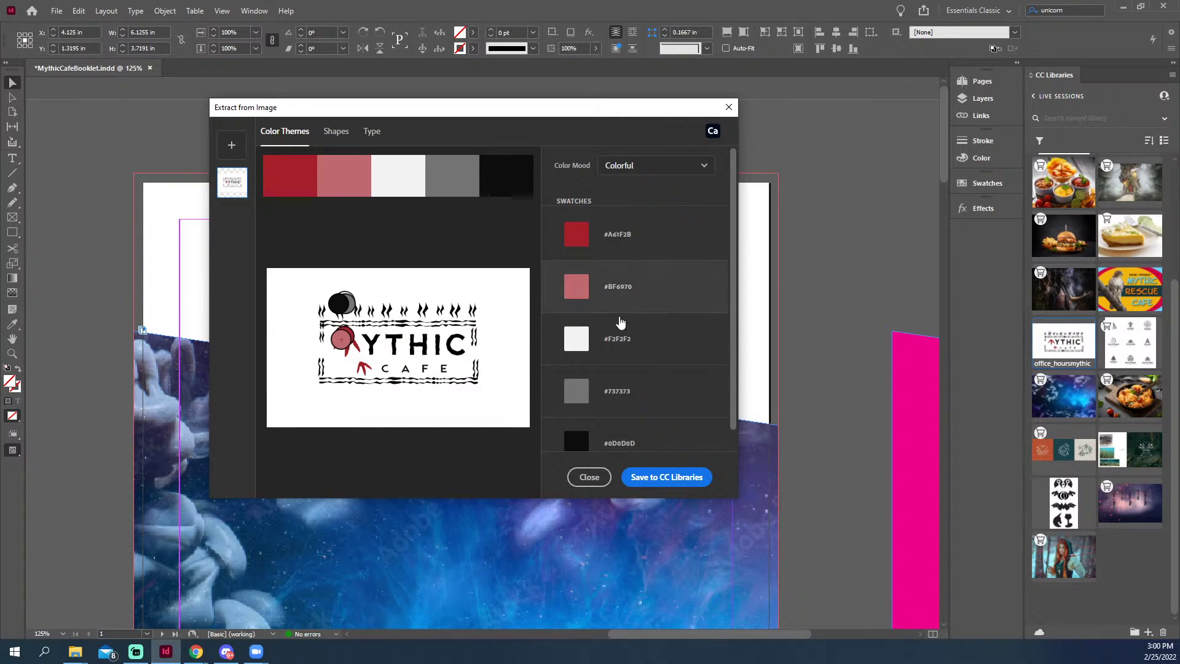
scroll(632, 322, down, 1)
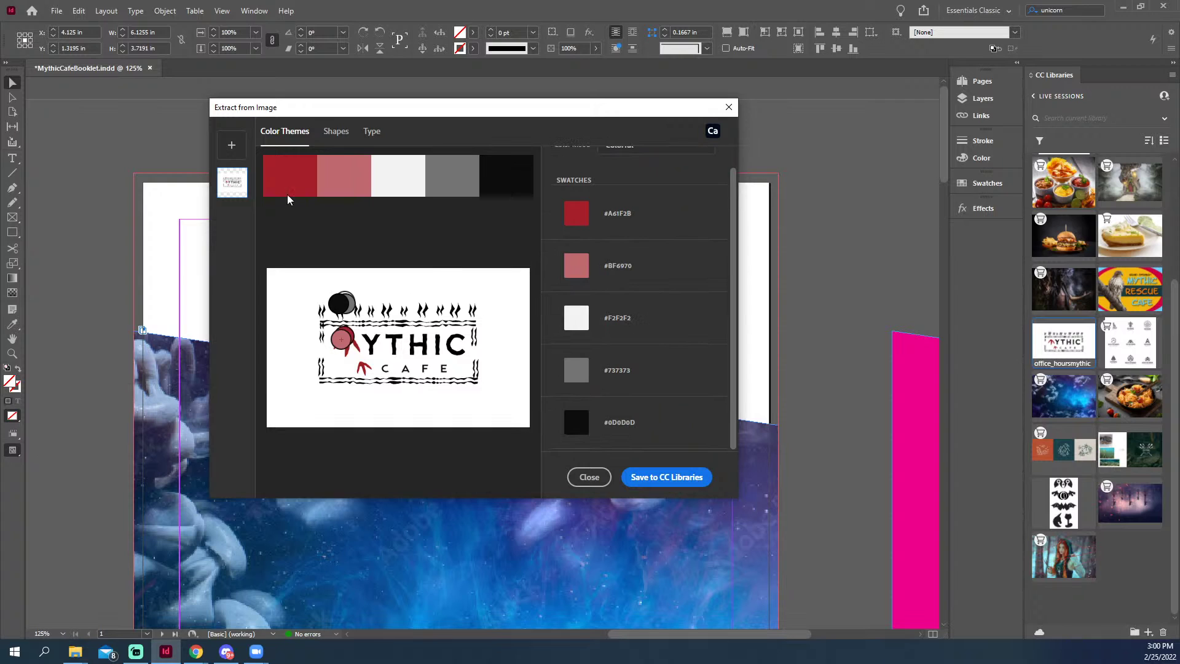
Extract the logo as a shape with Detail 85 and Smooth On Save enabled, and save it to the LIVE SESSIONS library
click(335, 134)
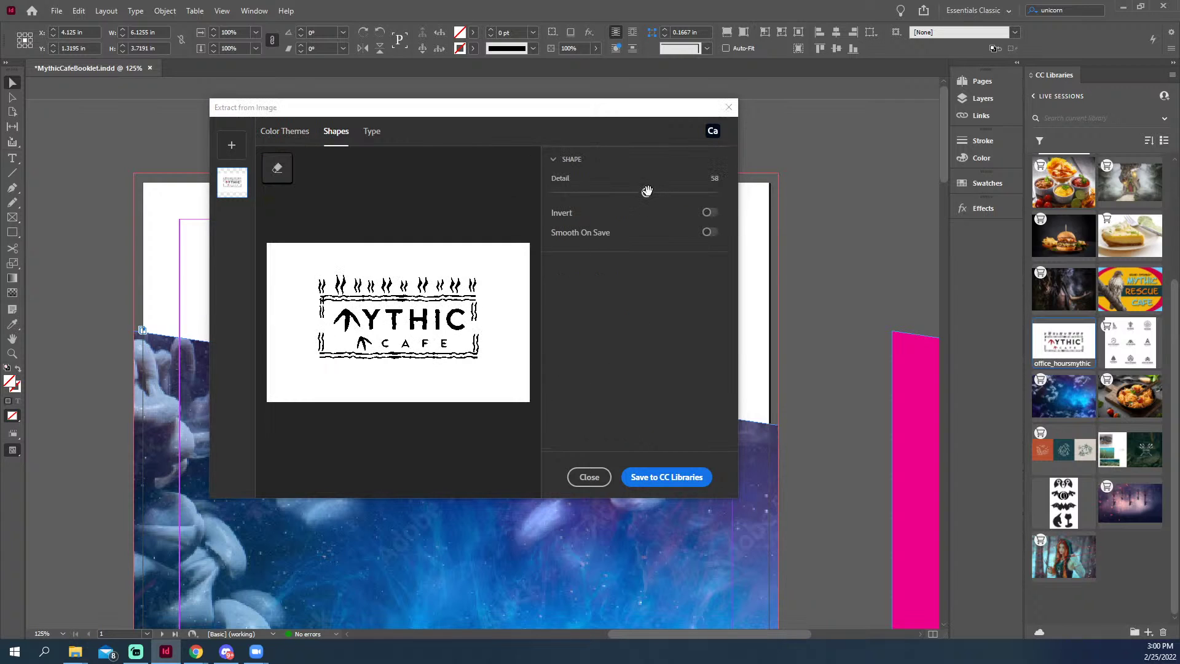
drag(646, 193, 690, 192)
click(710, 233)
click(661, 478)
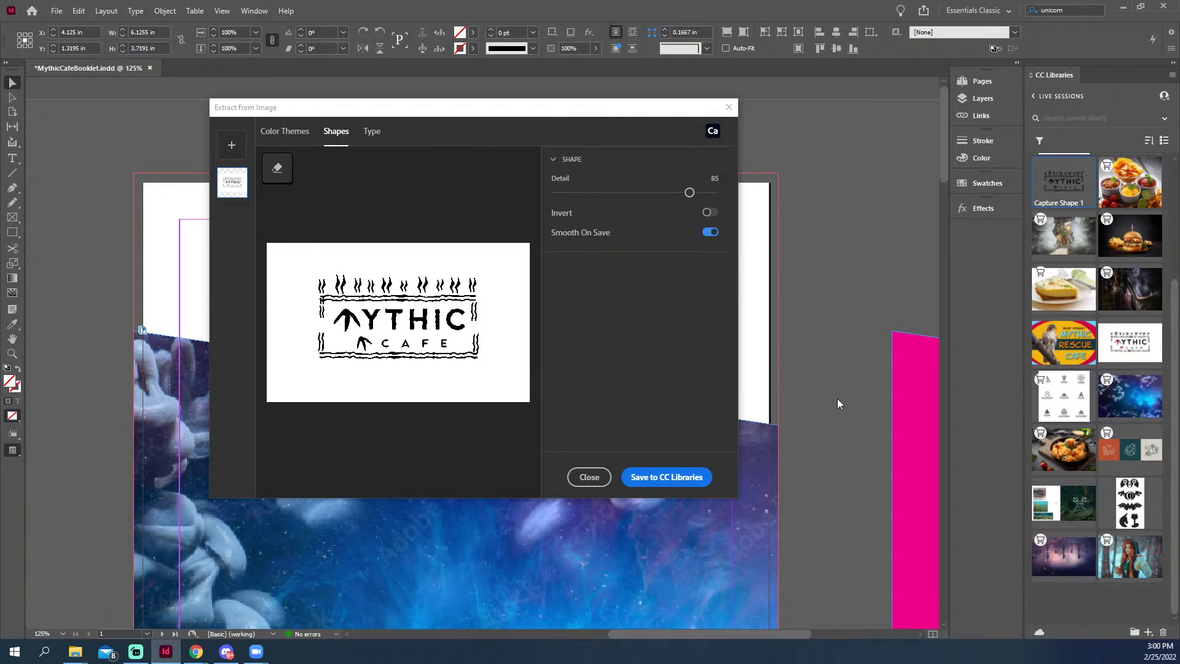
click(729, 107)
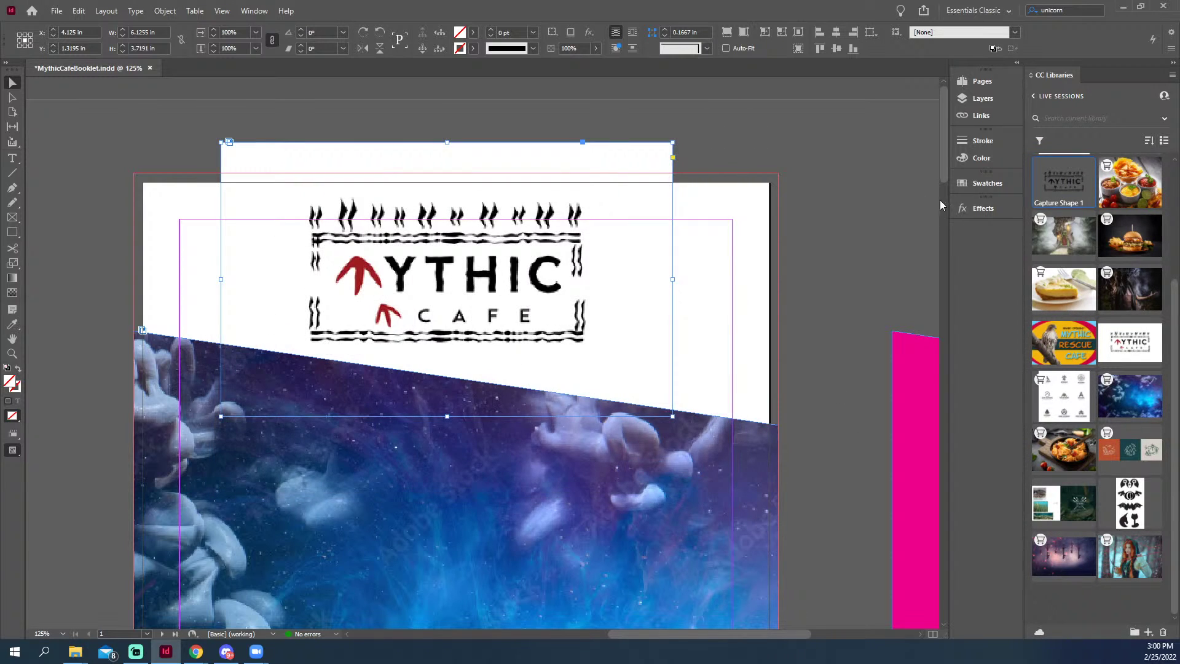
Place Capture Shape 1 from the library on the cover and set its display performance to High Quality Display
drag(1061, 188, 646, 219)
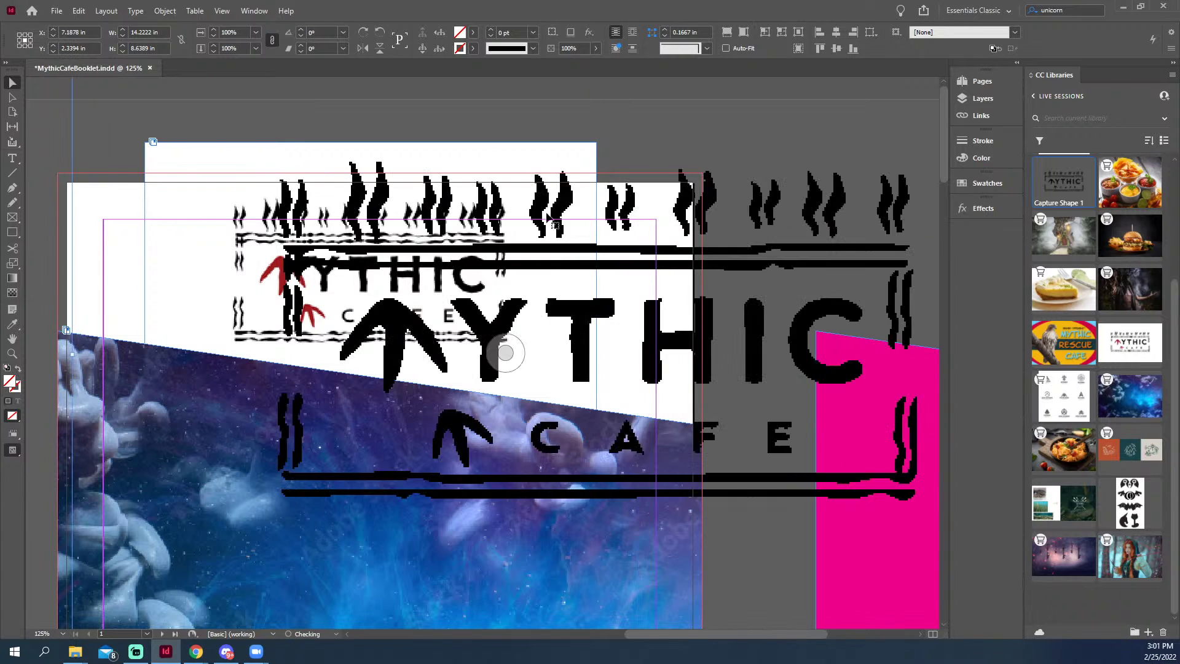
right_click(716, 442)
mouse_move(800, 602)
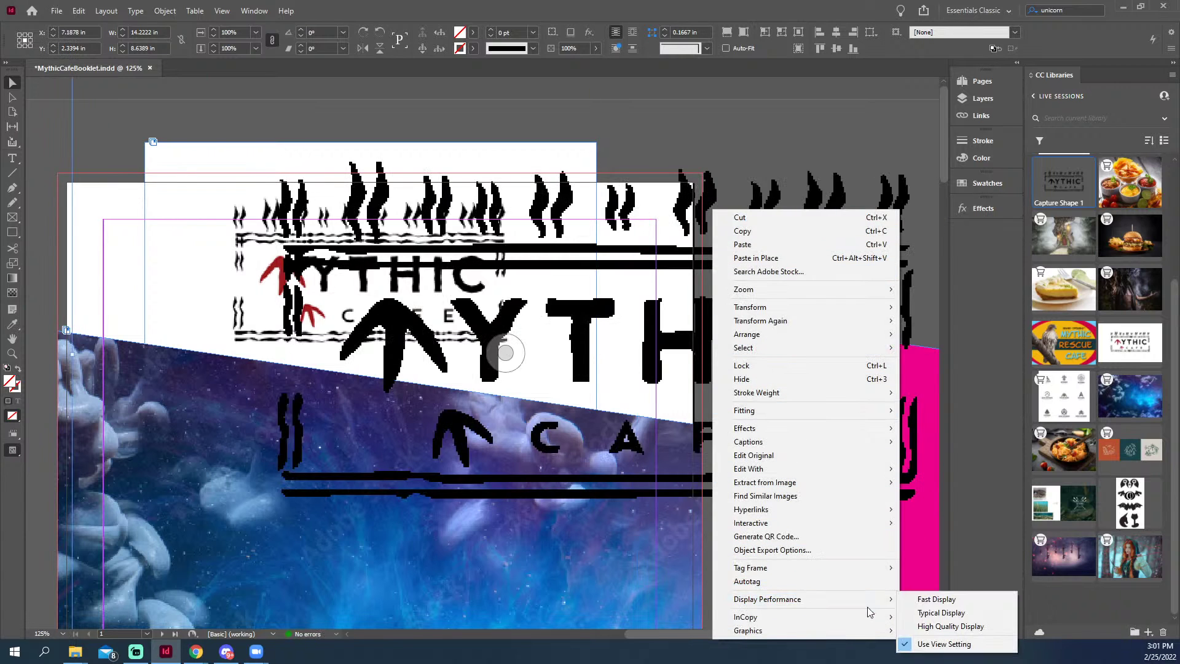
click(931, 627)
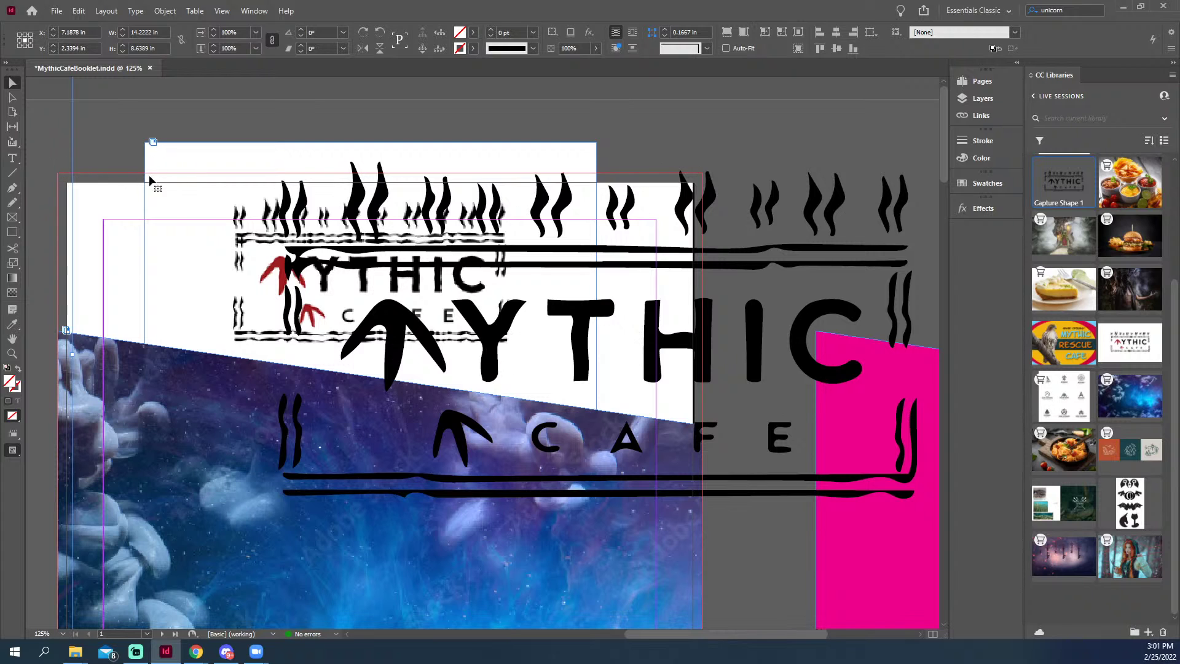
Delete the original black-and-red Mythic Cafe logo image from the cover
key(ctrl+alt+shift+e)
key(Delete)
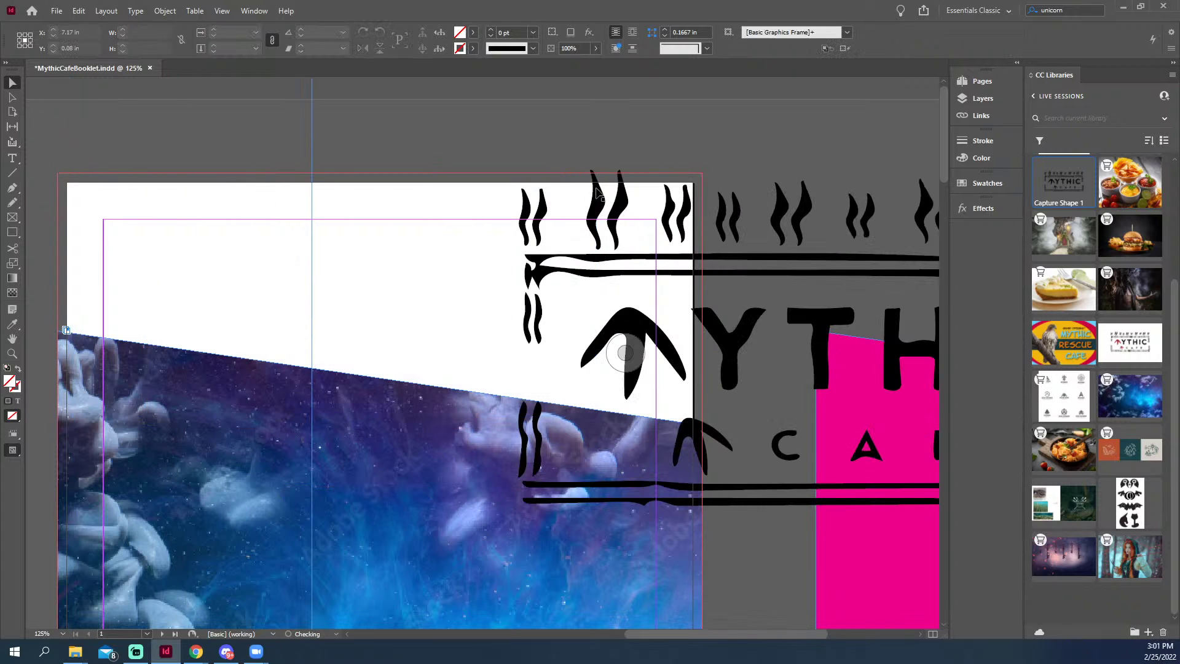
Scale the placed logo shape down to about 7 in wide and 4.26 in high, and move it to the right in the cover's white area
click(631, 352)
key(s)
drag(432, 124, 664, 257)
drag(740, 313, 281, 242)
drag(707, 129, 744, 111)
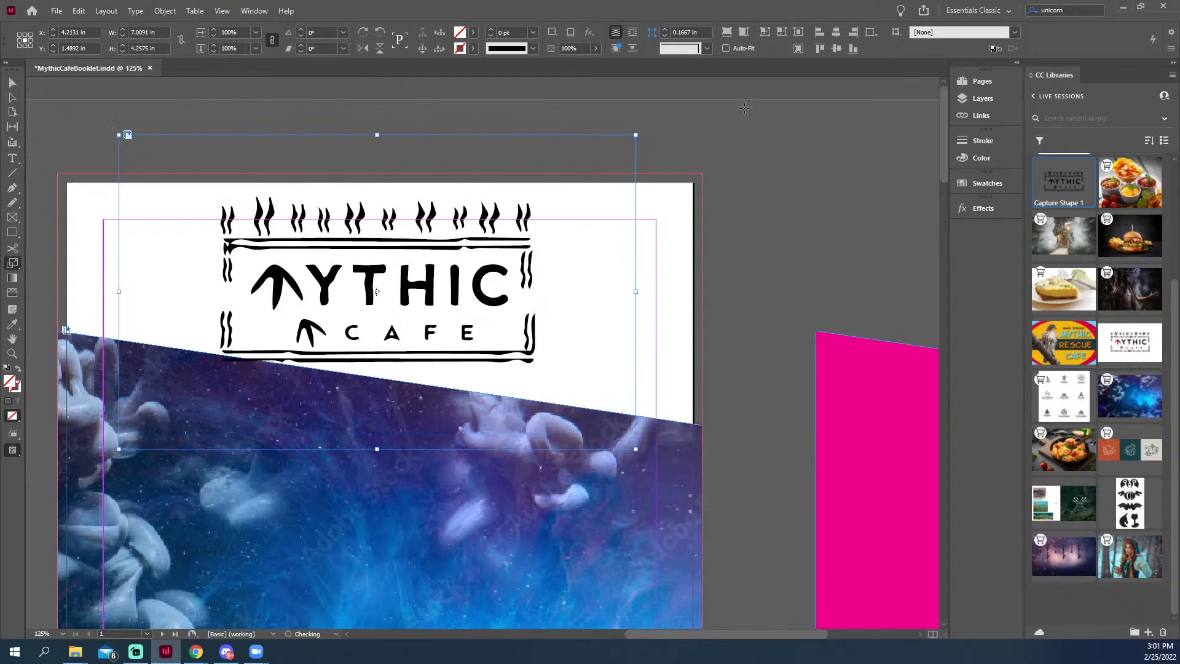
key(v)
drag(494, 290, 613, 296)
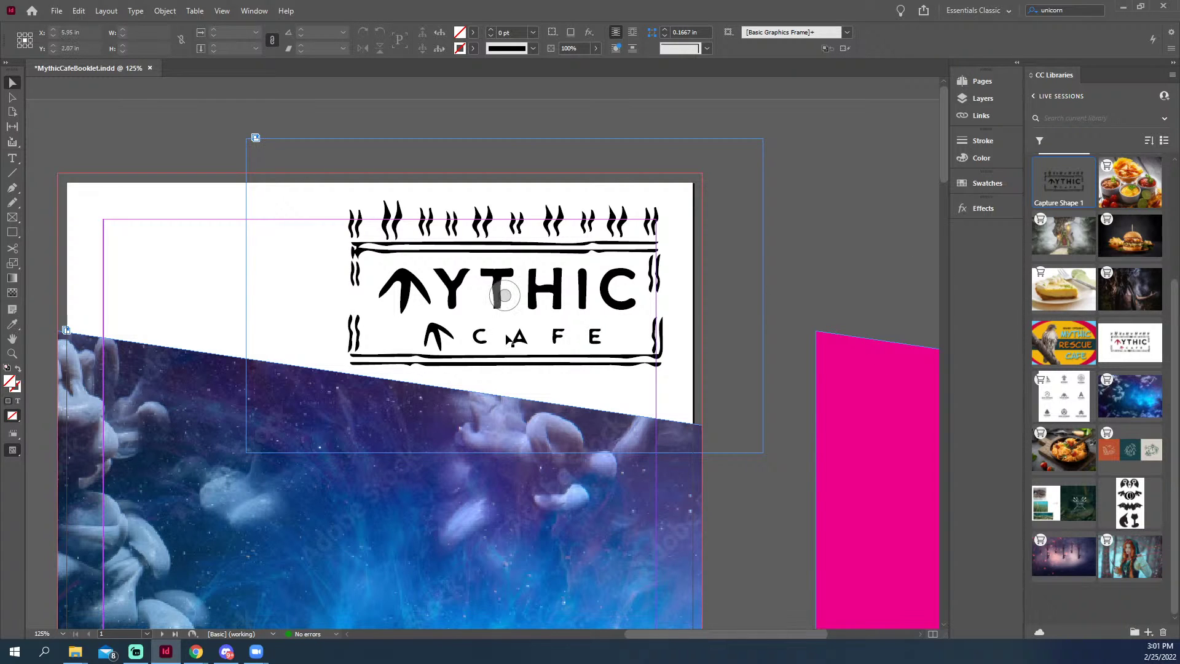
Extract a color theme from the cover's blue galaxy image and save it to the Live Sessions library
click(379, 480)
scroll(111, 367, down, 4)
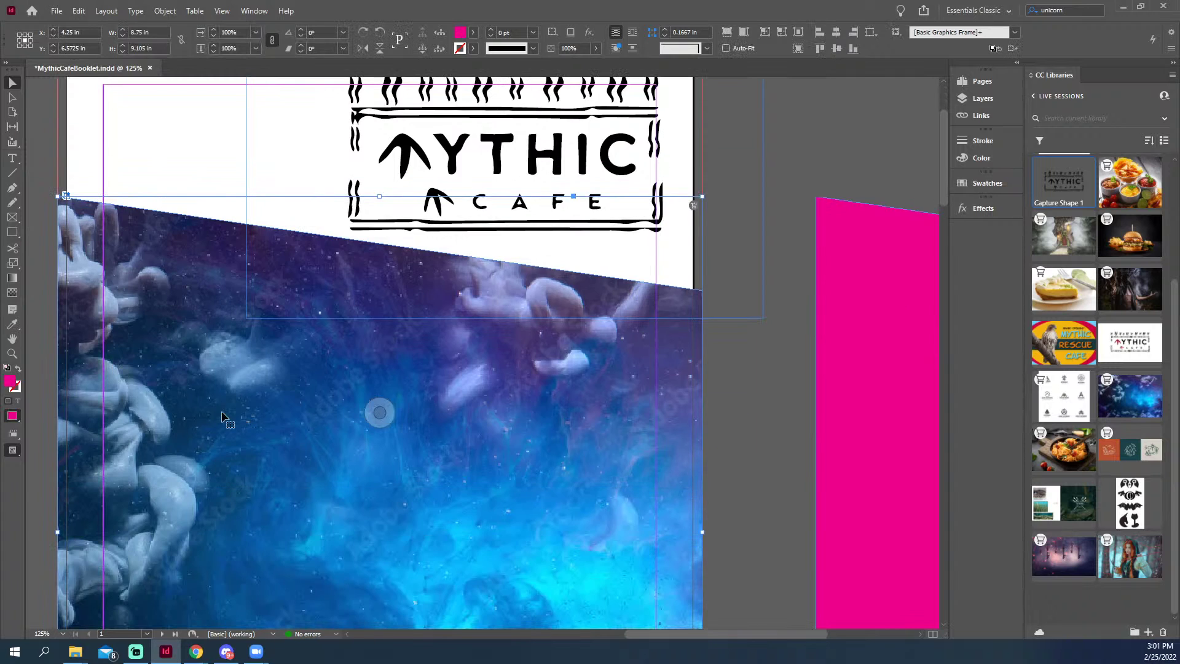
scroll(222, 420, down, 4)
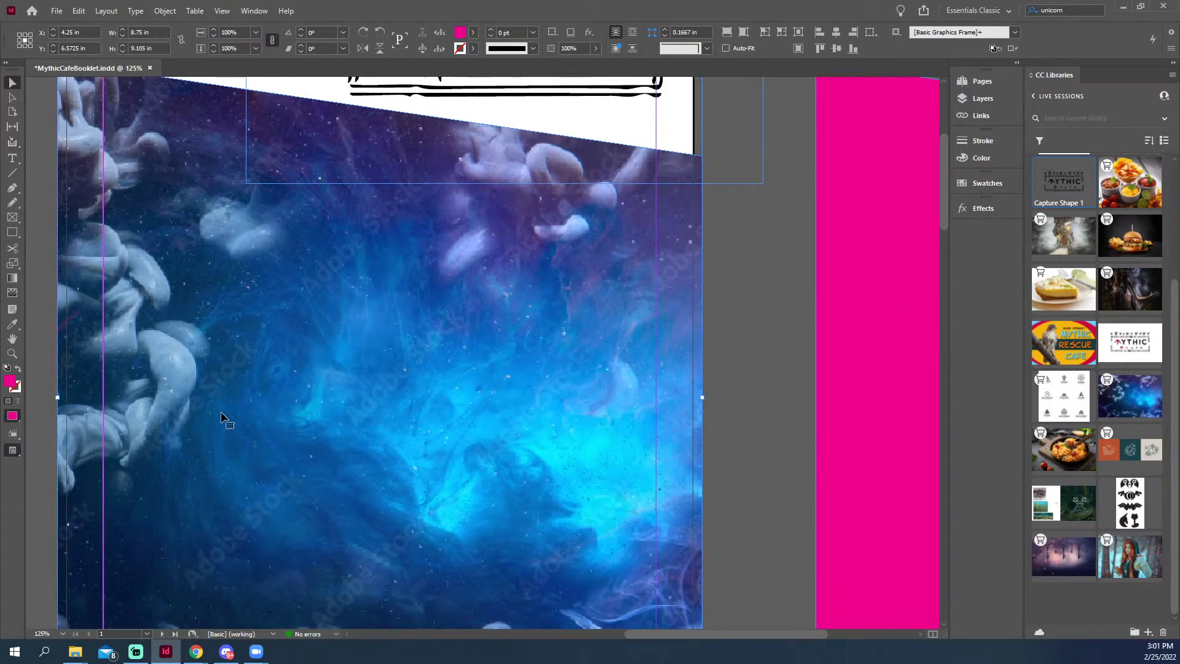
click(379, 352)
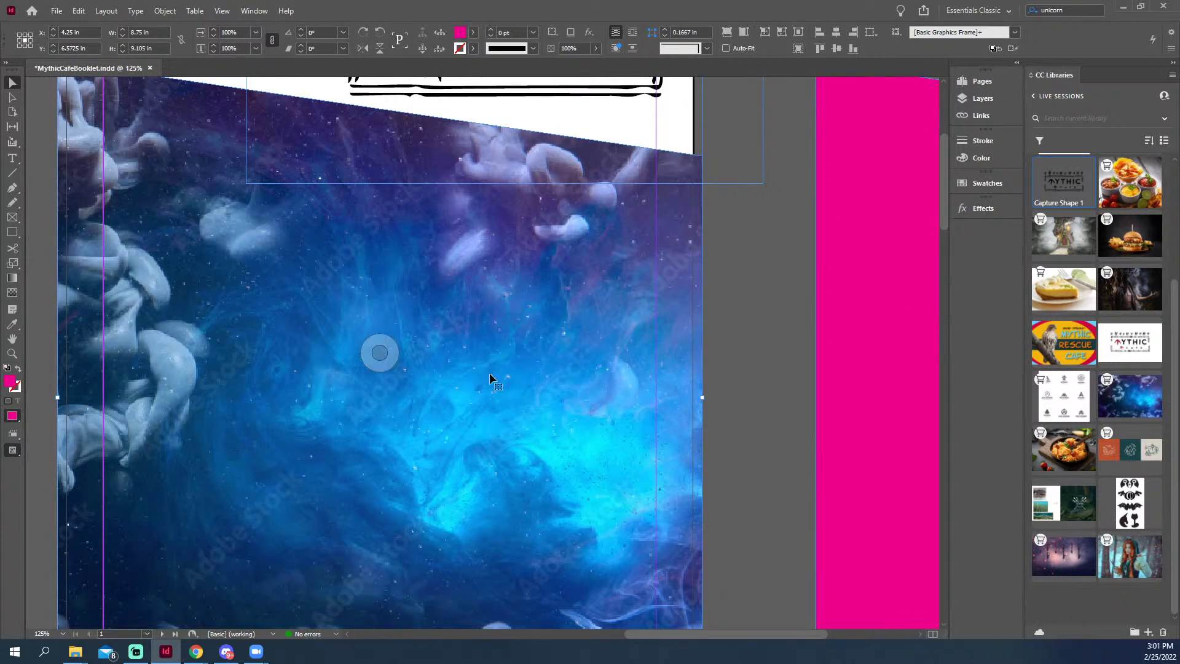
click(1147, 632)
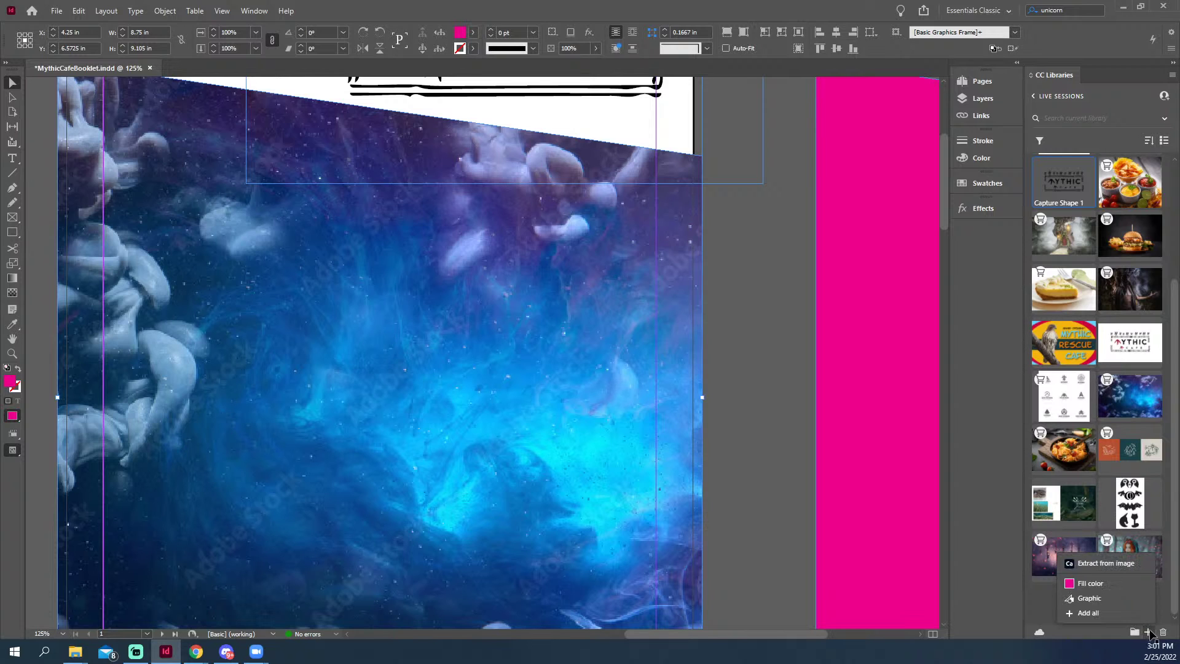
click(1111, 562)
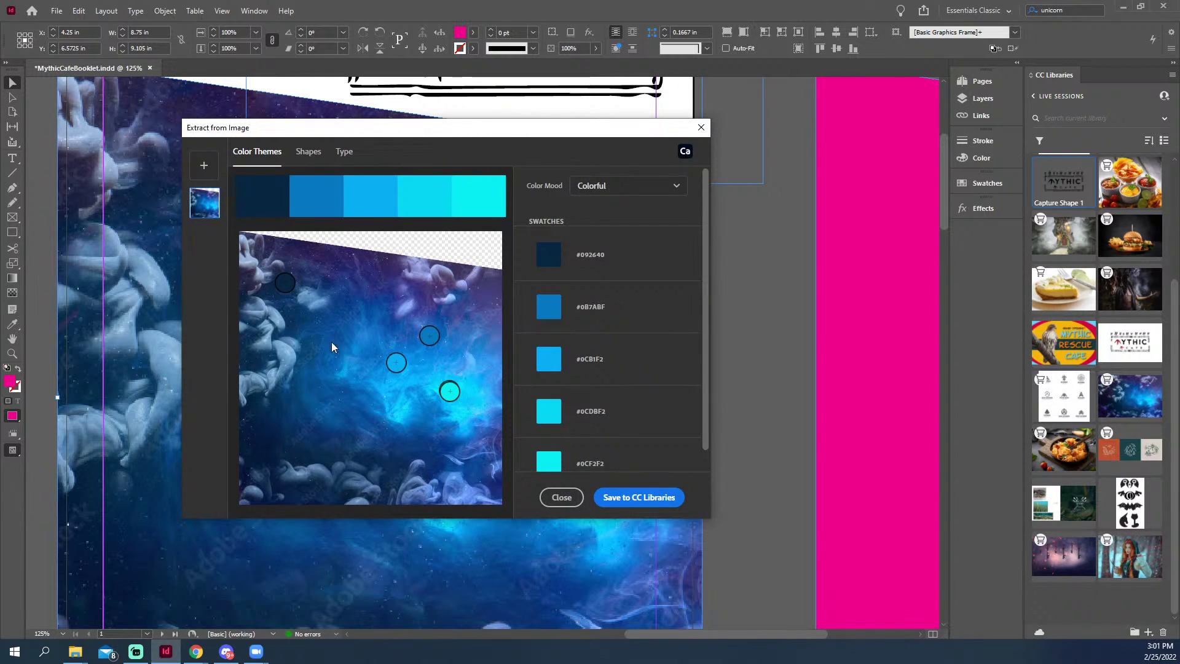
scroll(534, 455, down, 1)
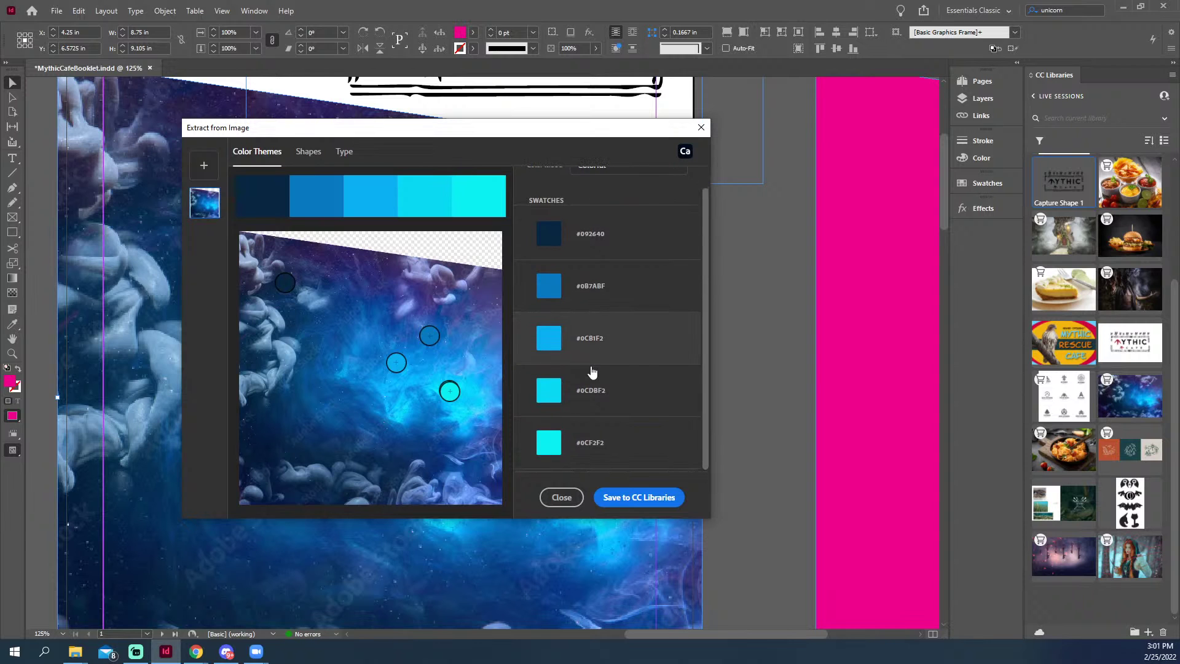
click(650, 499)
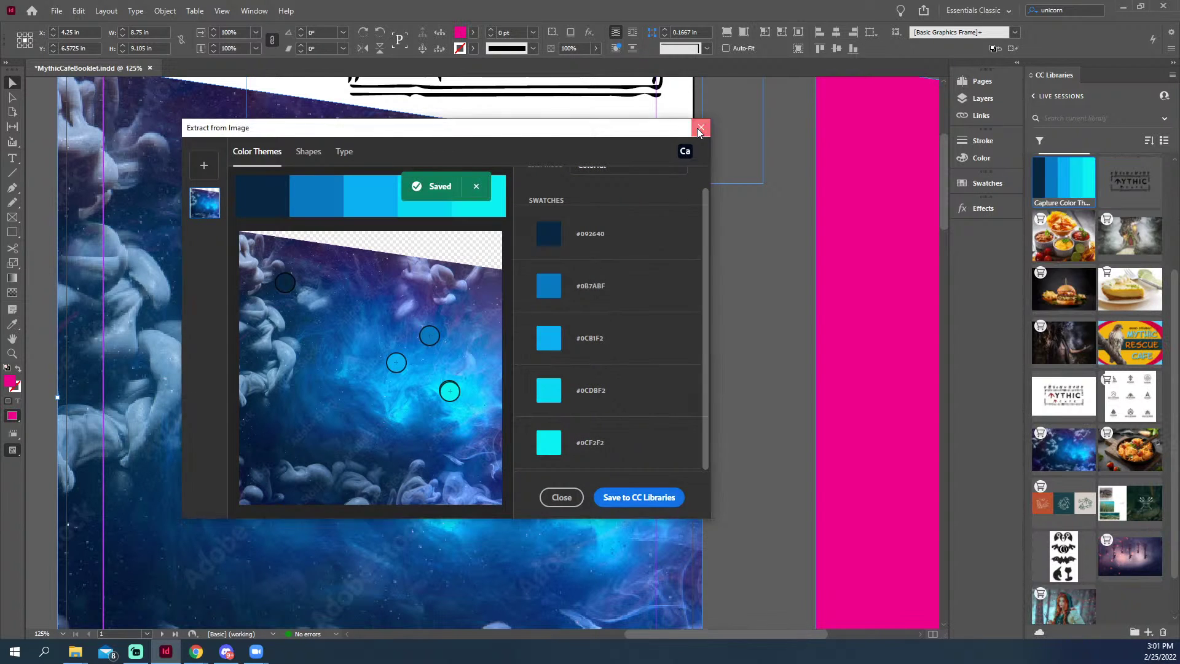
click(701, 127)
Add the captured blue color theme to the document swatches and expand its color group
right_click(1045, 172)
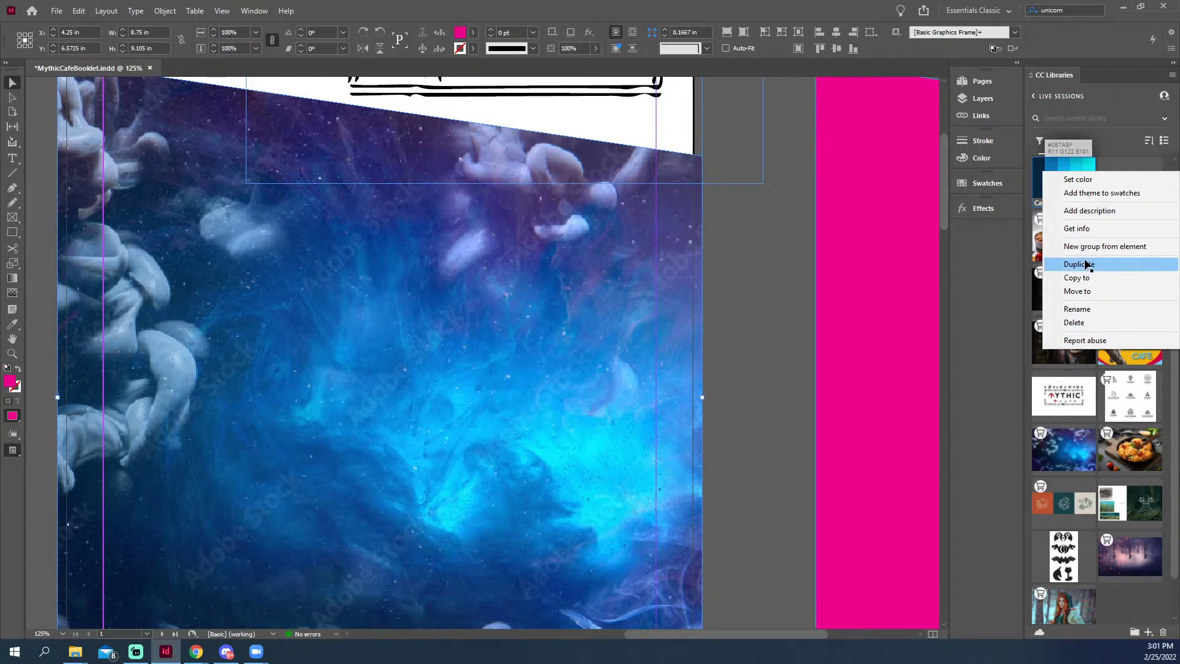
click(1092, 193)
click(1008, 183)
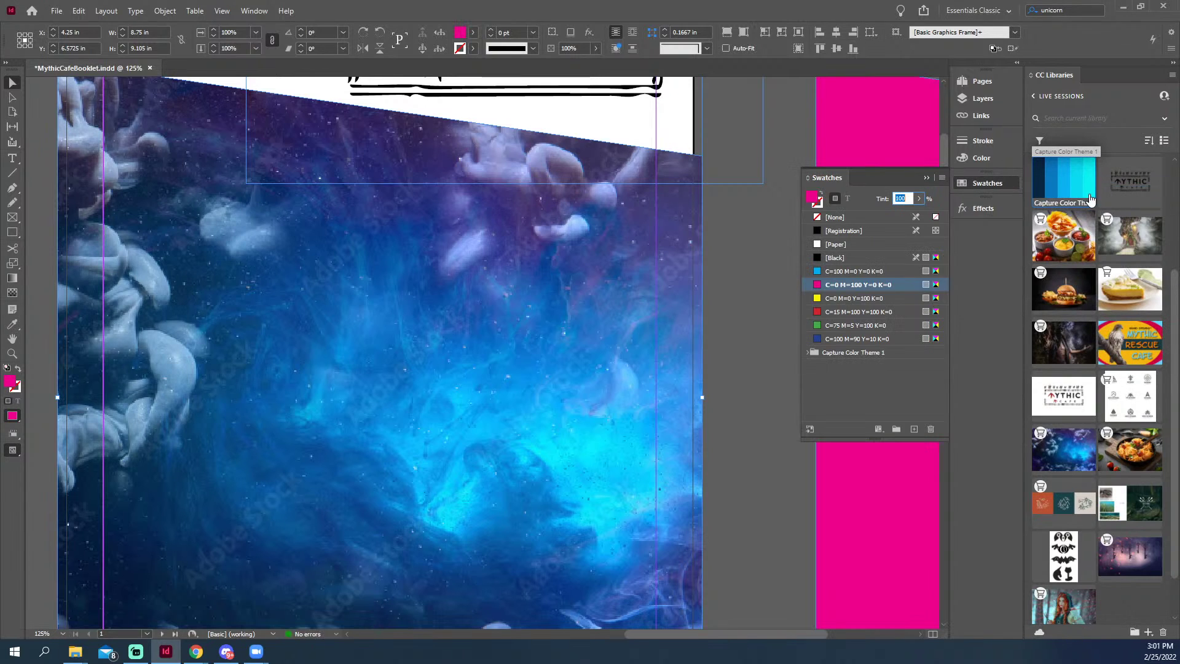
click(808, 351)
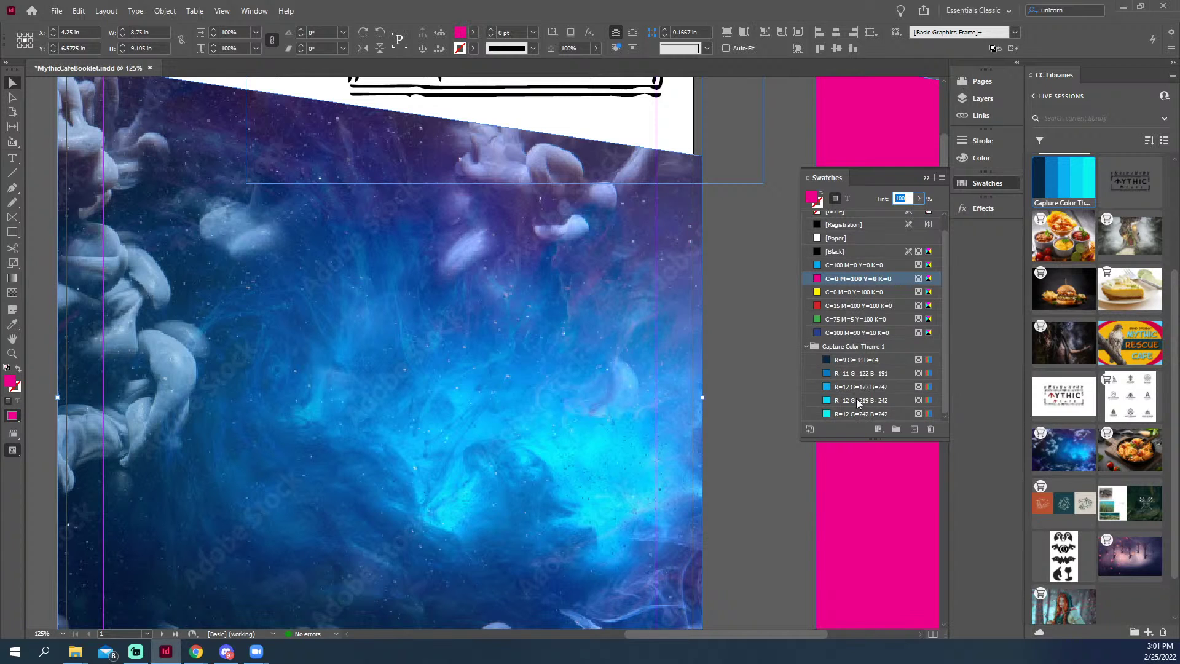
click(379, 352)
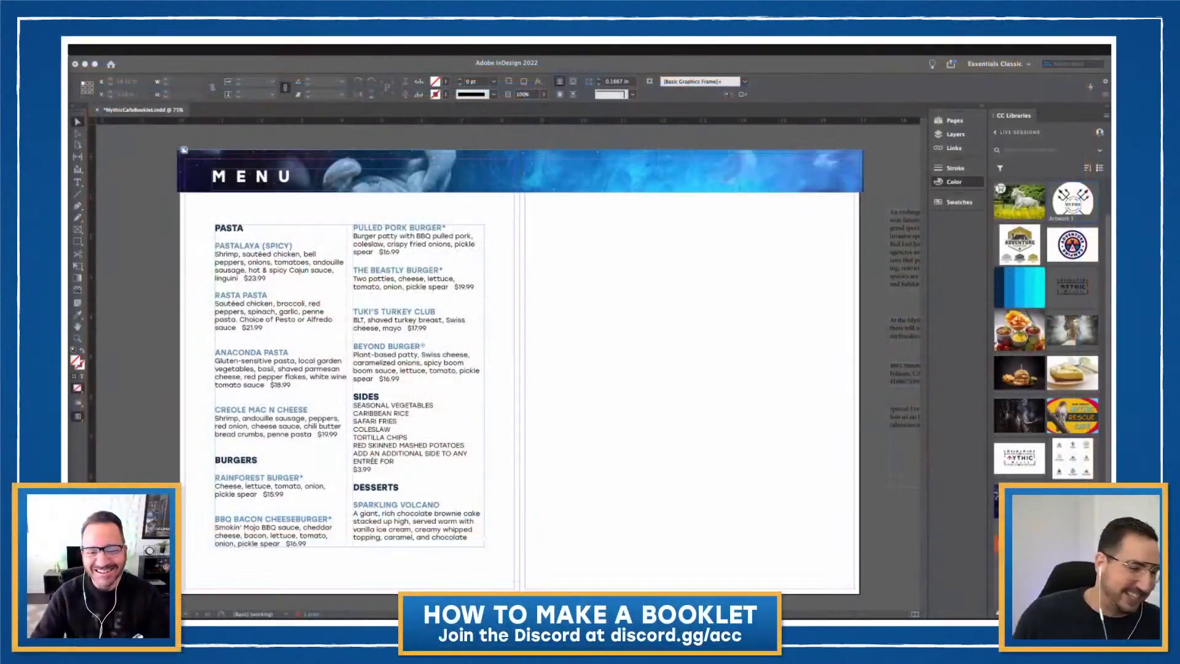
Load the overset text from the two-column menu frame and place it at the upper-left margin of the facing page
click(574, 527)
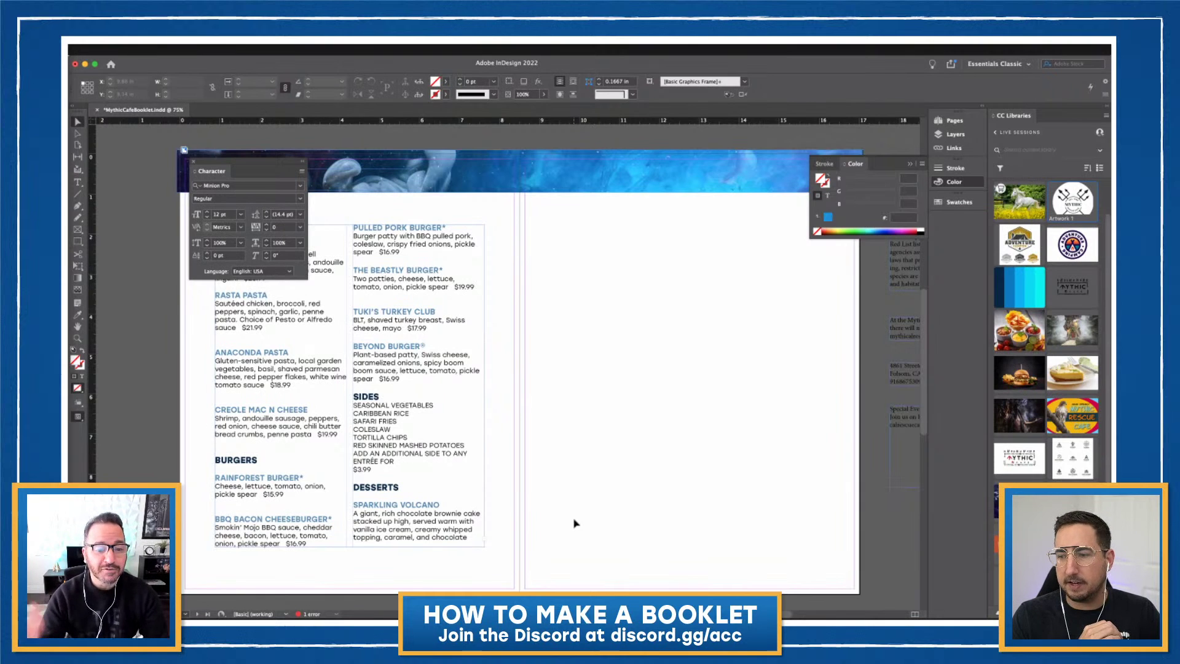
click(365, 410)
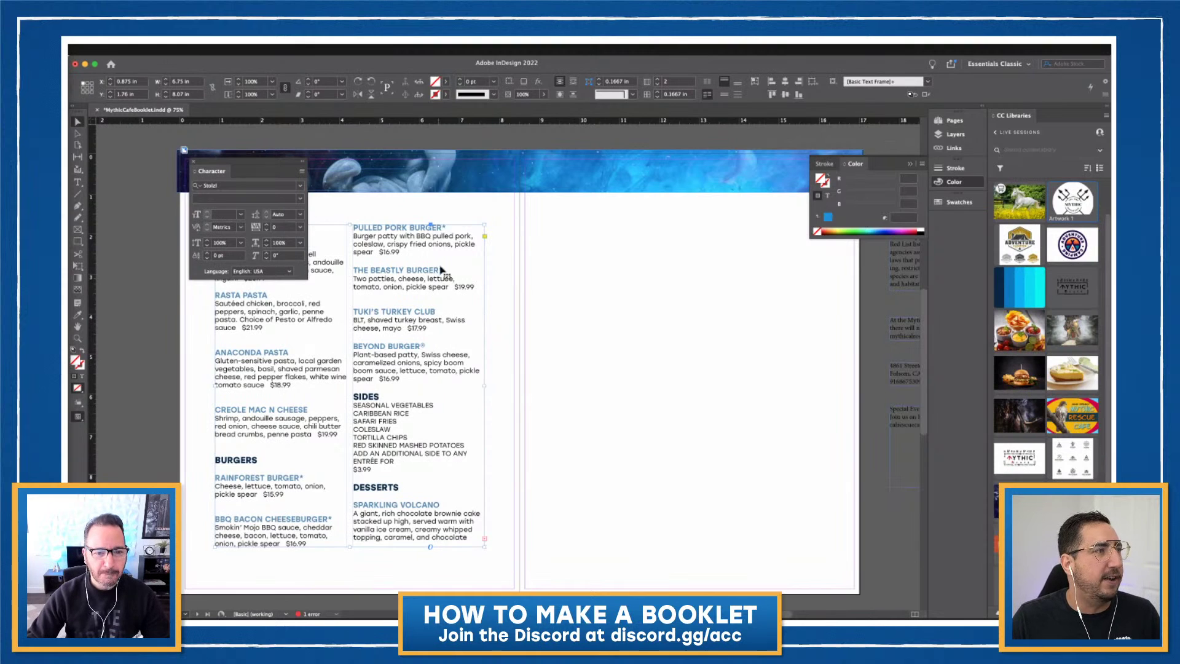
click(553, 292)
click(410, 371)
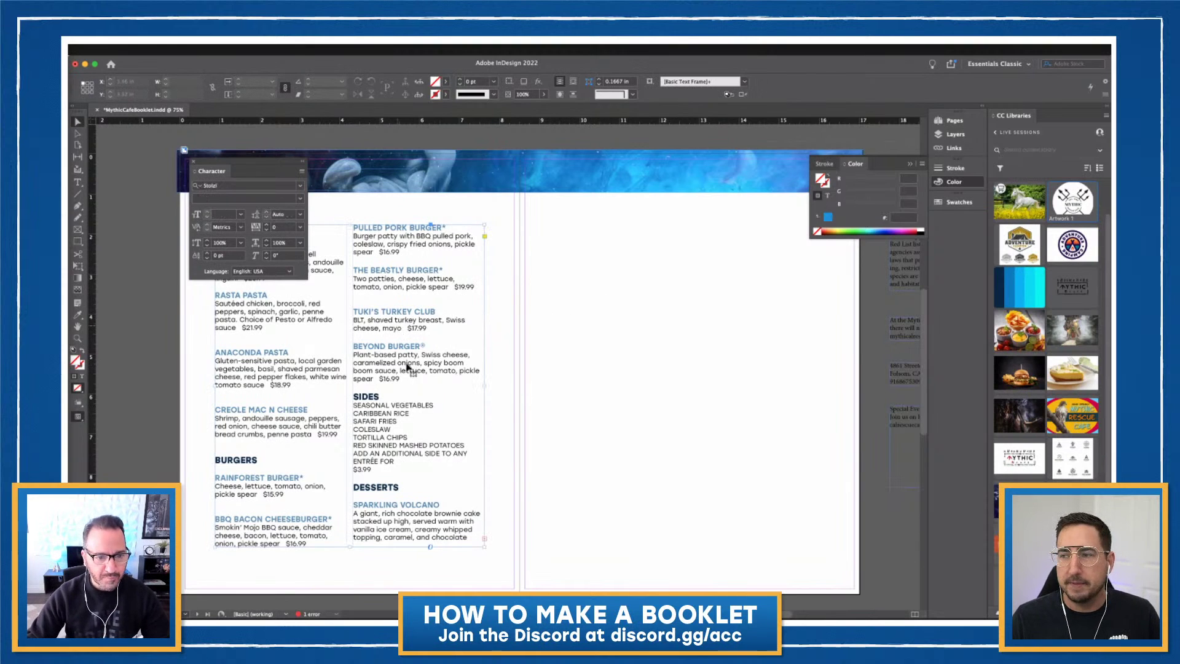
click(485, 542)
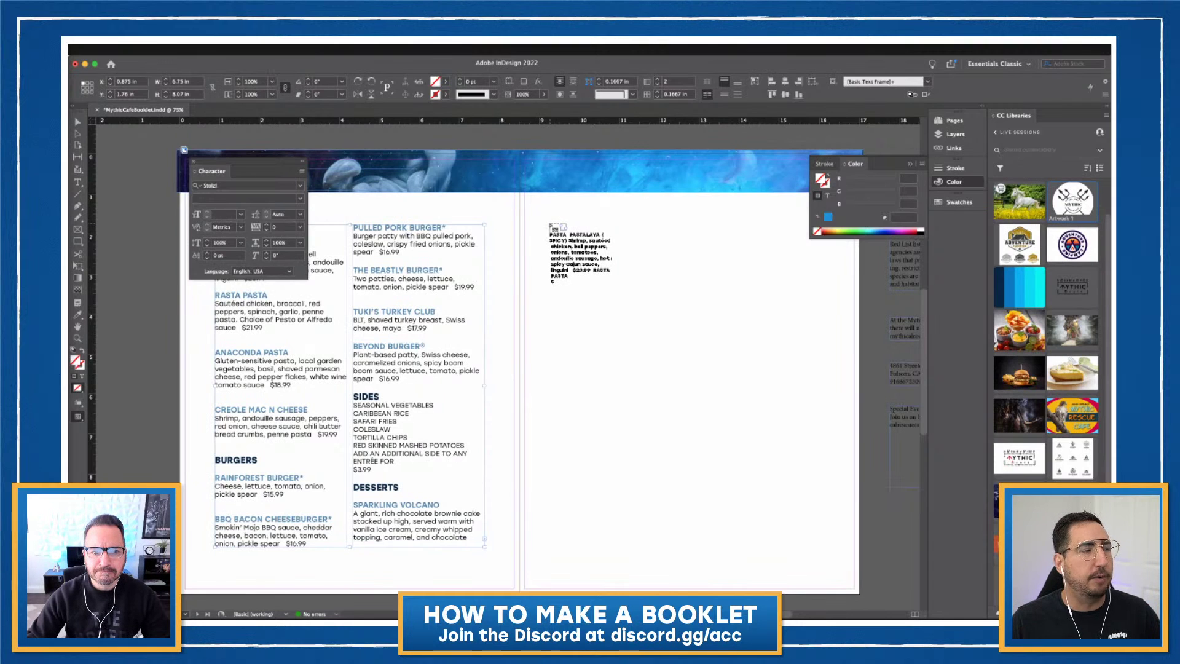
click(550, 227)
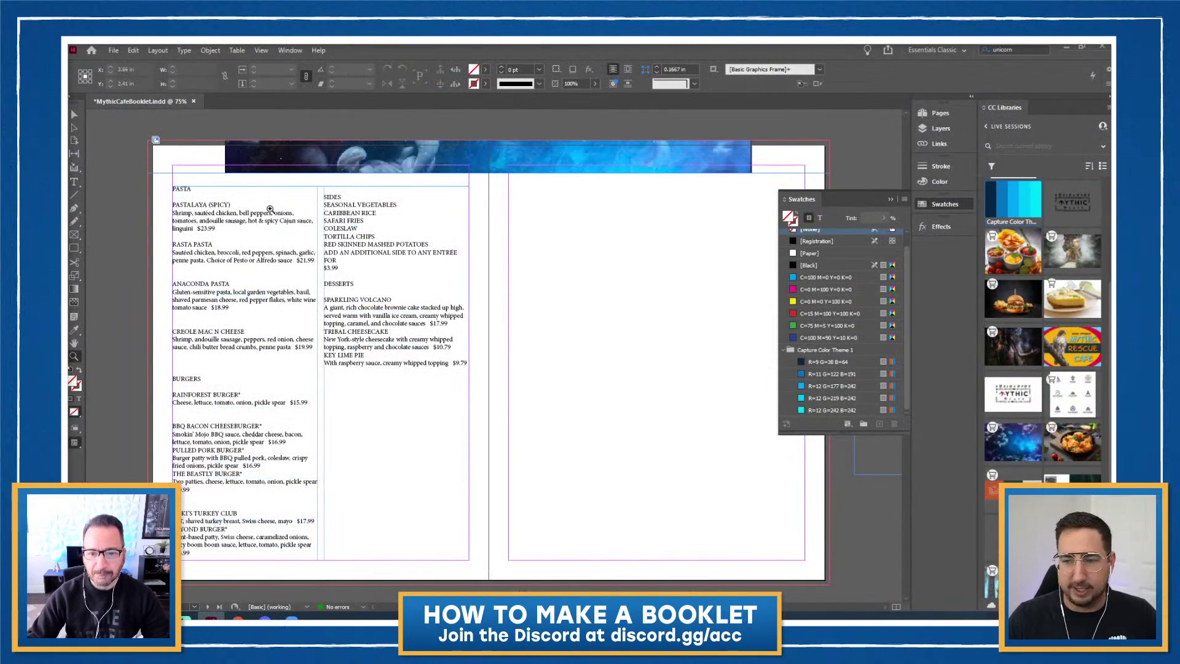
Thread the two-column menu frame into a new text frame about 7.5 in by 9.39 in within the facing page's margins
click(75, 115)
key(w)
click(468, 335)
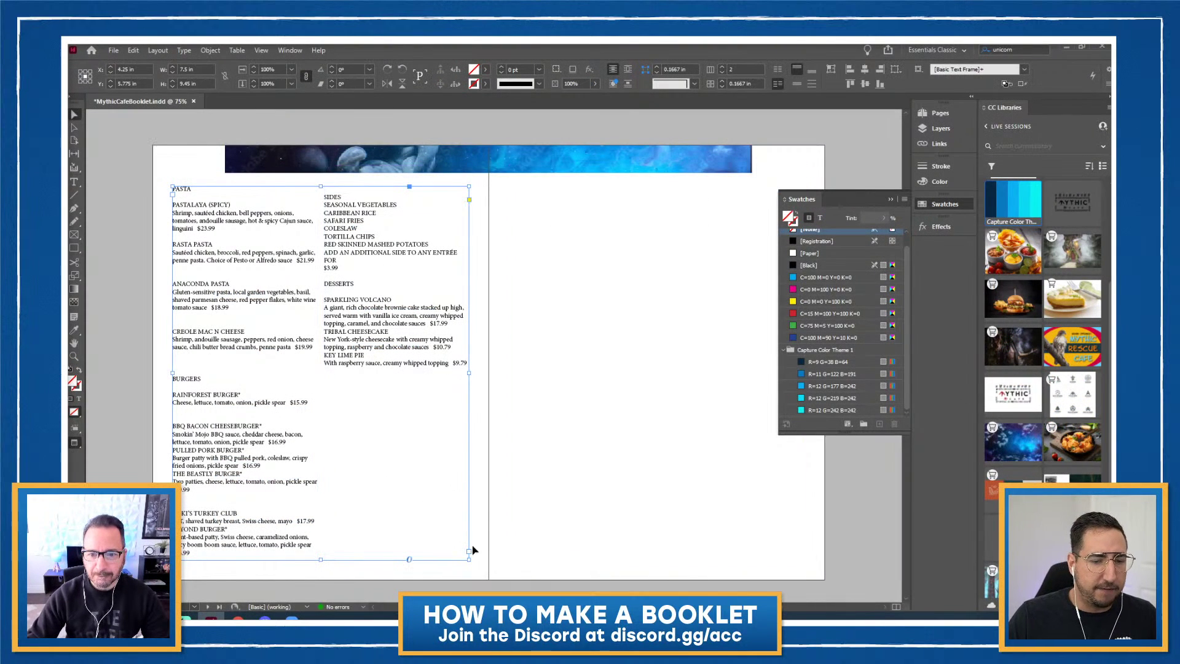
click(469, 551)
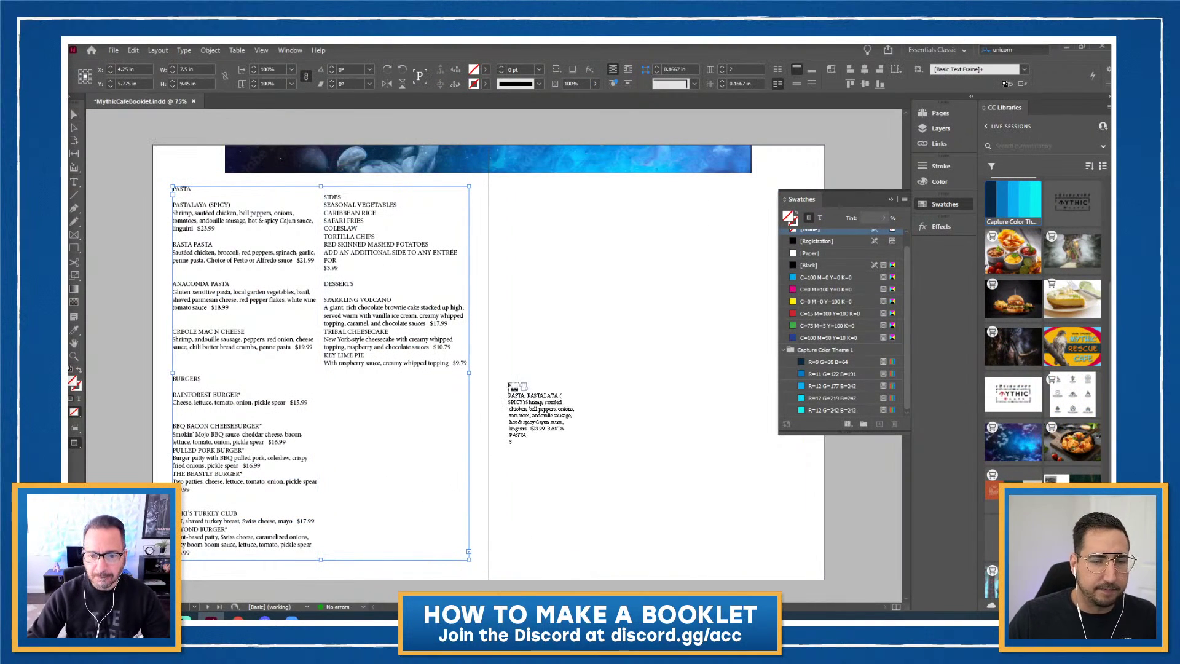
click(492, 199)
drag(492, 198, 510, 190)
key(w)
click(510, 191)
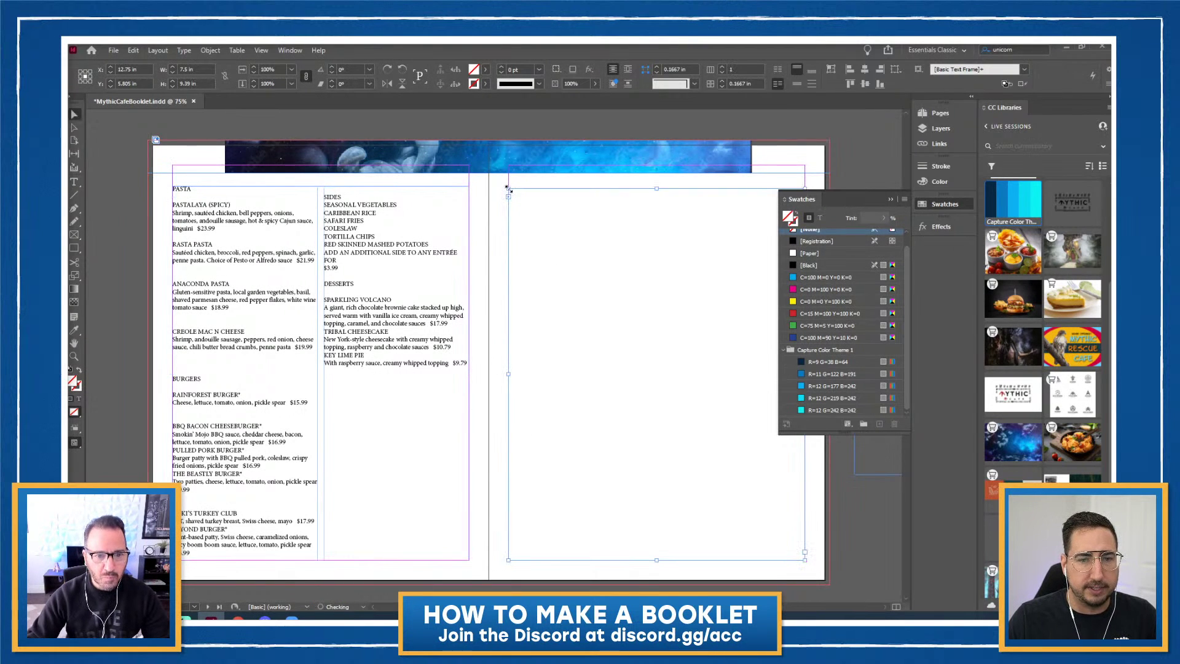
Insert a blank line before TRIBAL CHEESECAKE and before KEY LIME PIE in the desserts list
scroll(678, 330, right, 3)
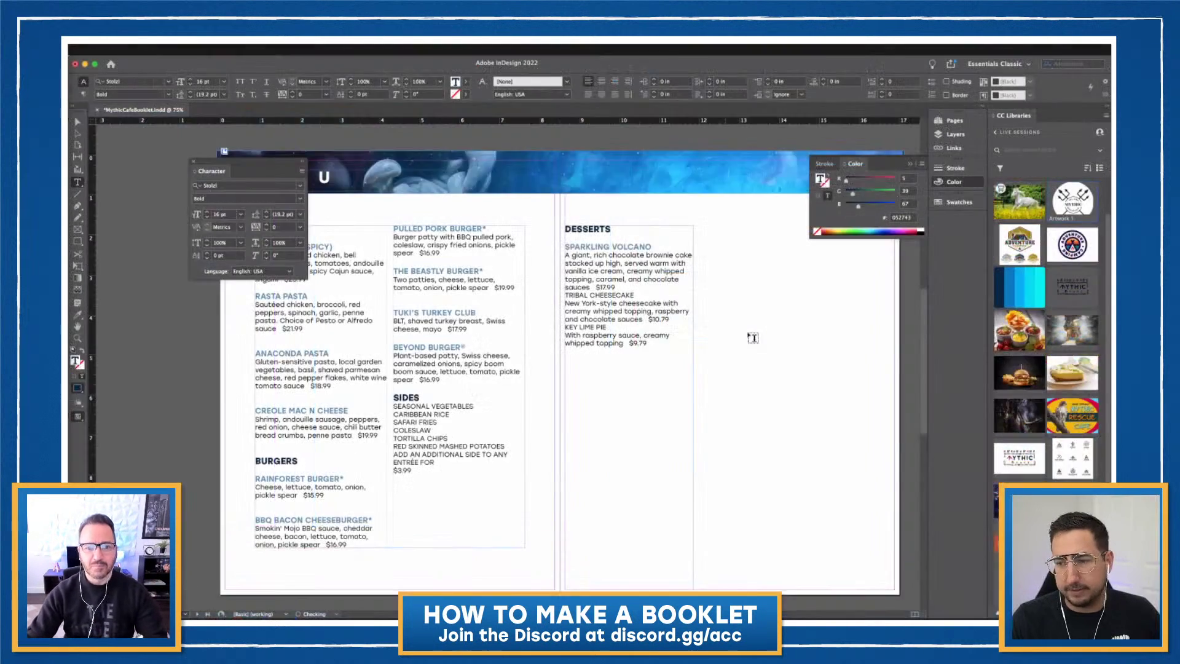
click(78, 123)
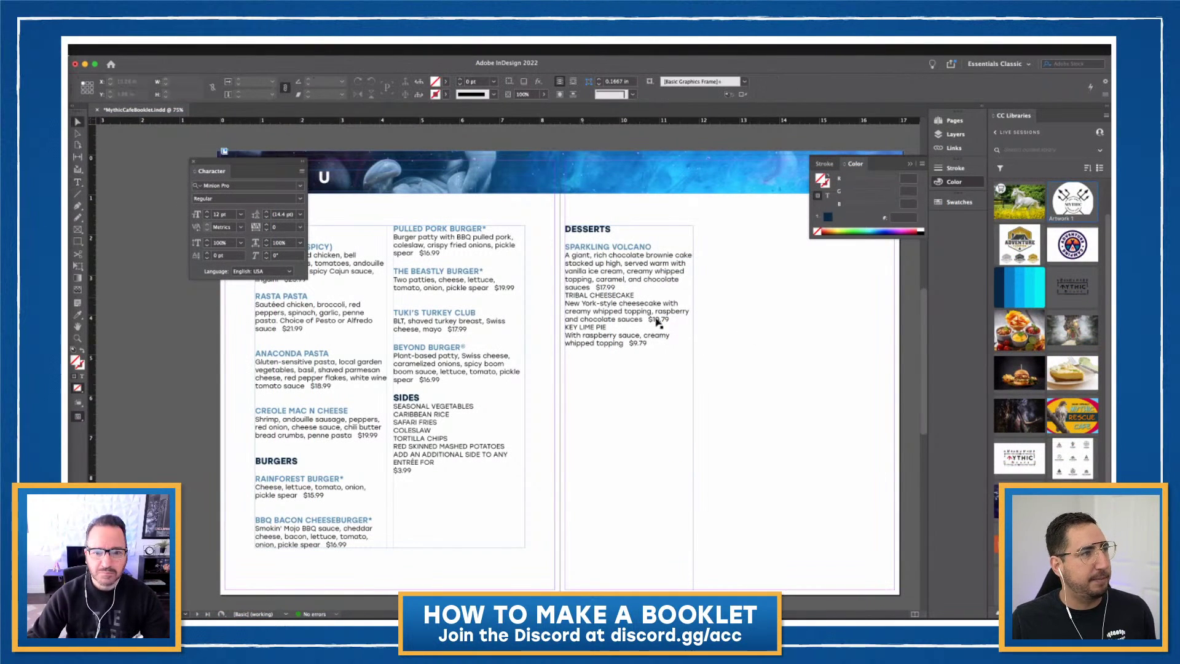
click(611, 306)
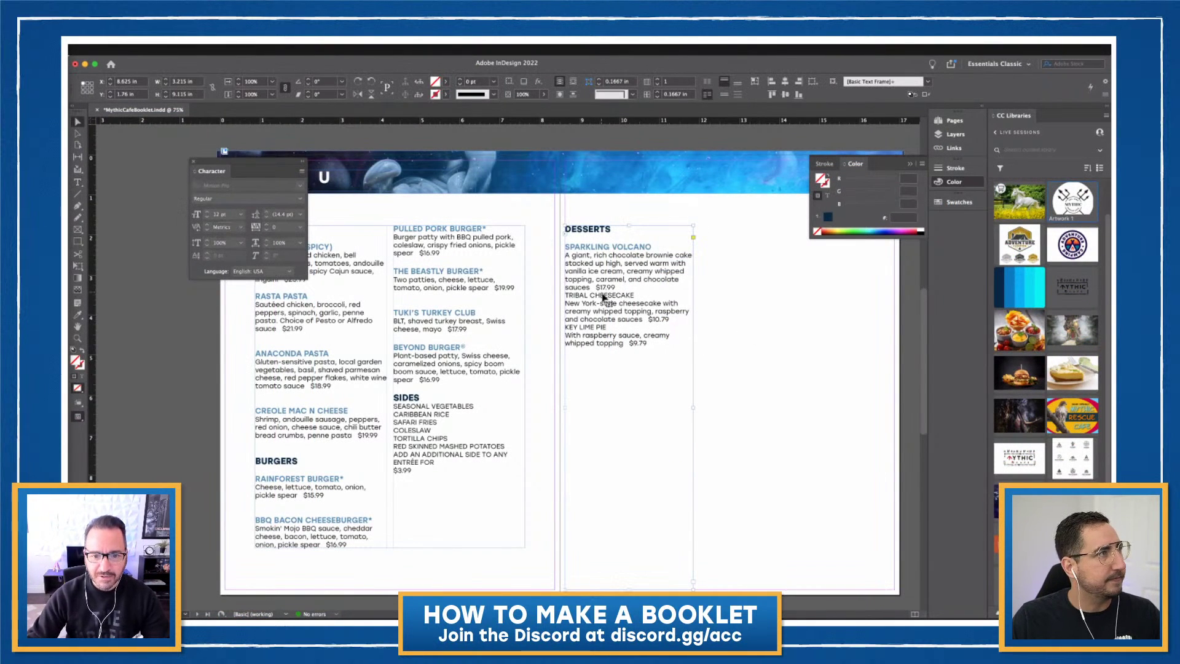
double_click(604, 295)
click(564, 295)
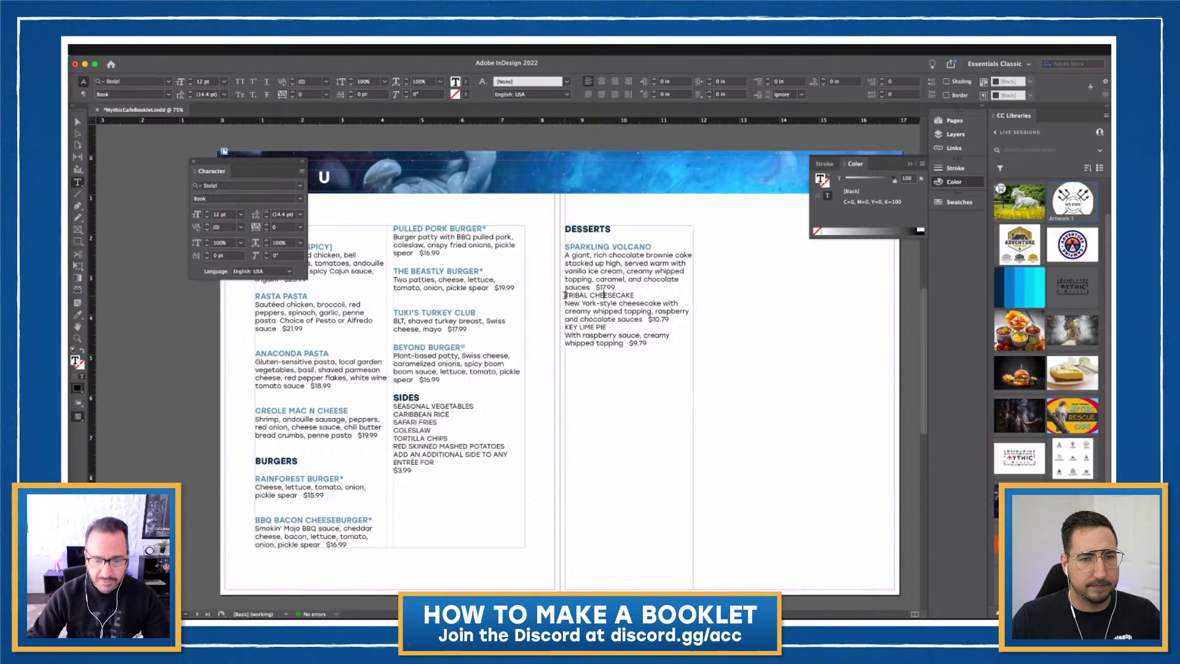
key(Return)
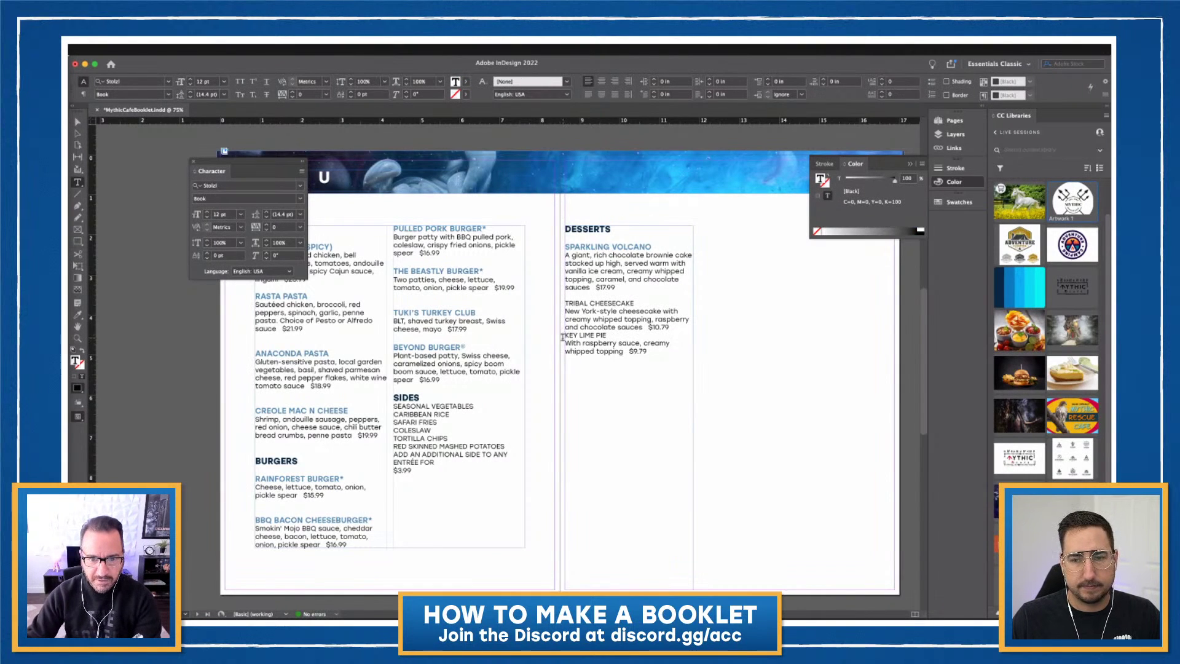
click(565, 336)
key(Return)
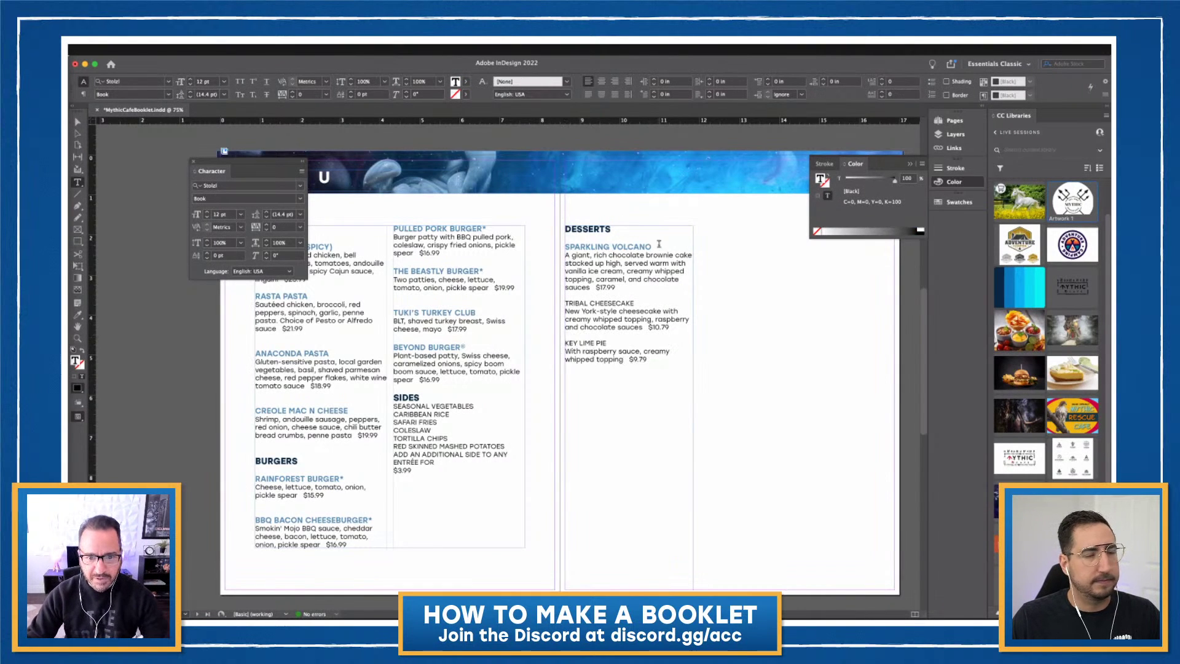
Copy the SPARKLING VOLCANO heading's formatting to TRIBAL CHEESECAKE and KEY LIME PIE with the Eyedropper
triple_click(650, 247)
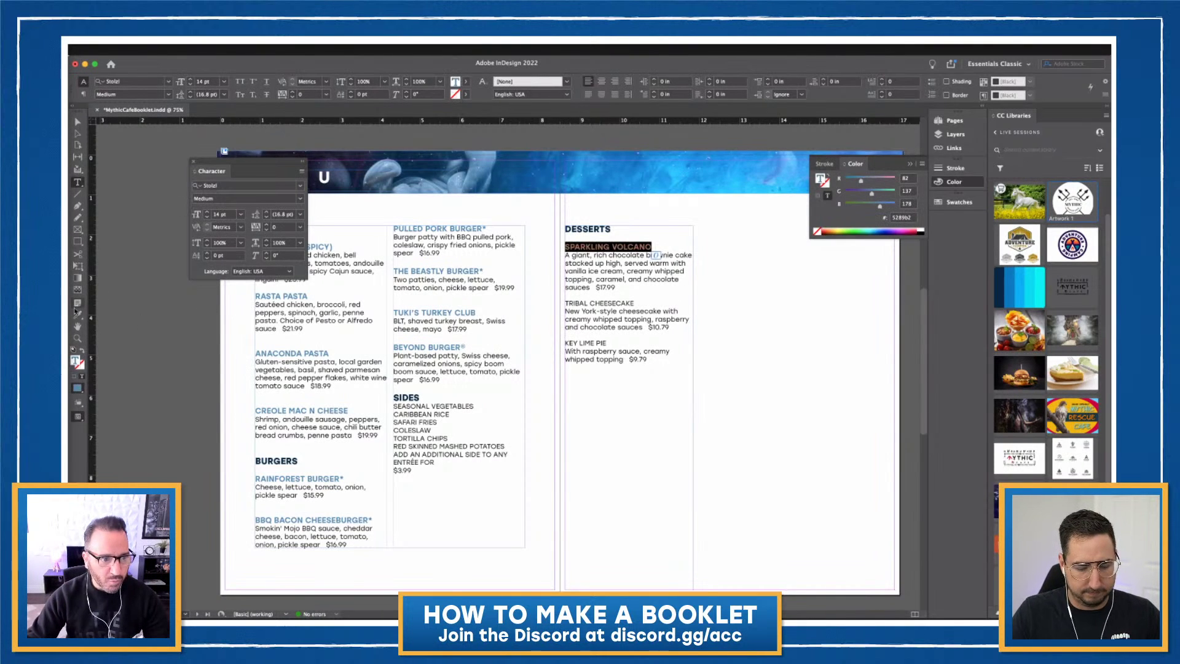
click(78, 314)
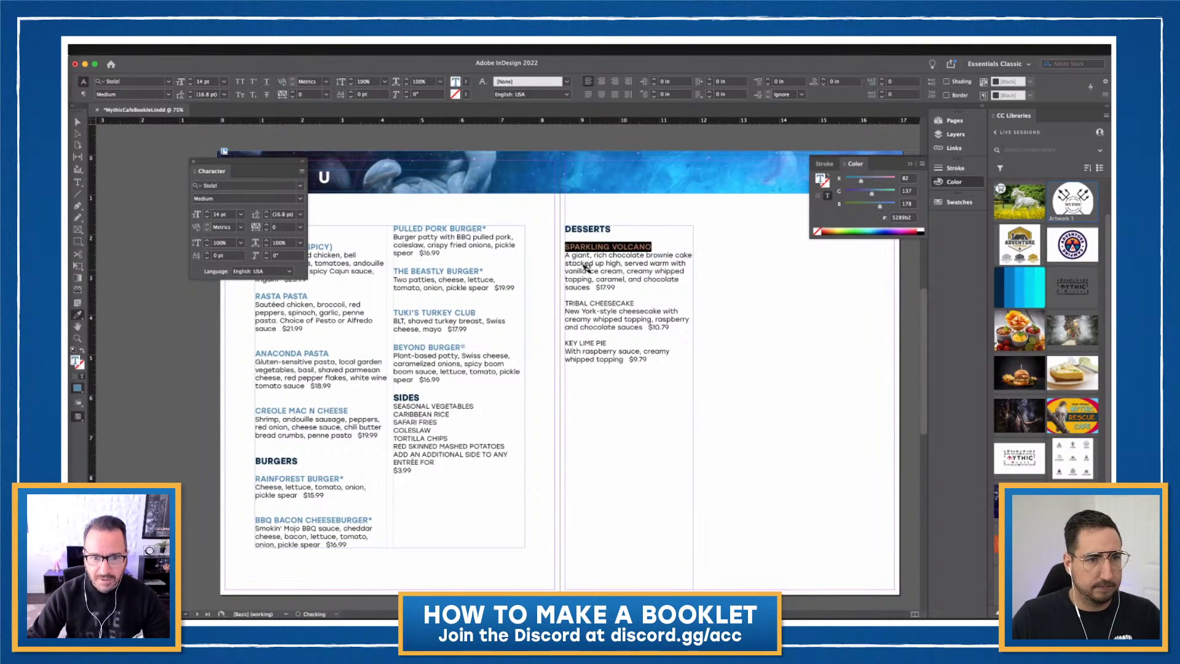
click(603, 300)
drag(603, 301, 564, 303)
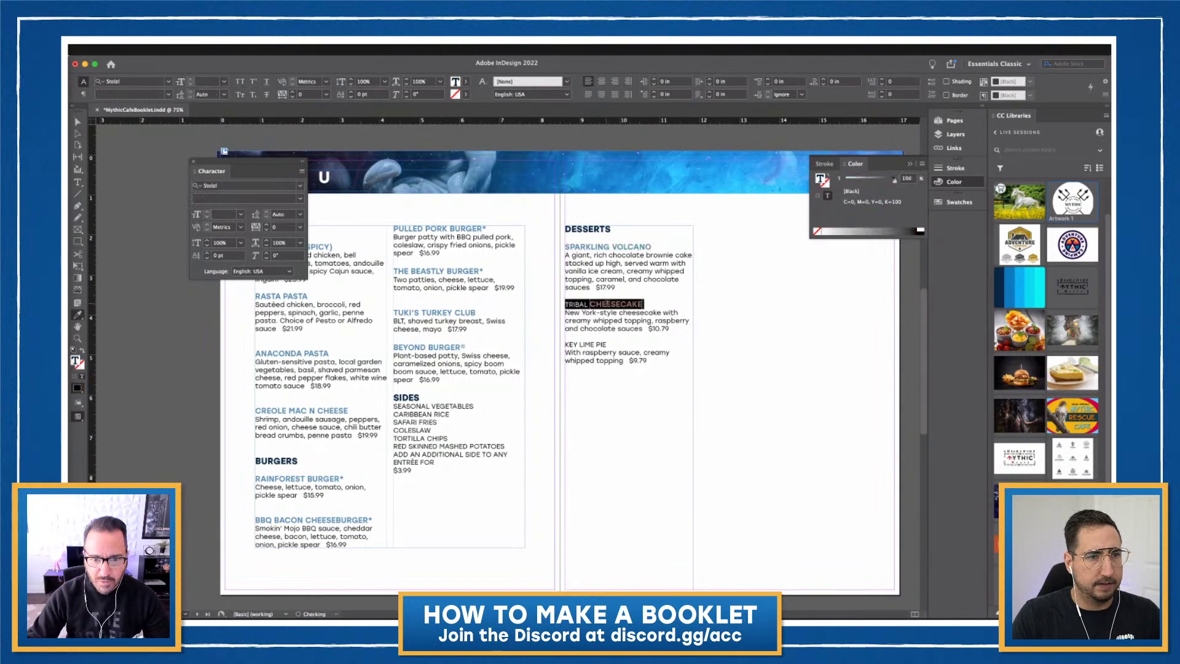
key(Escape)
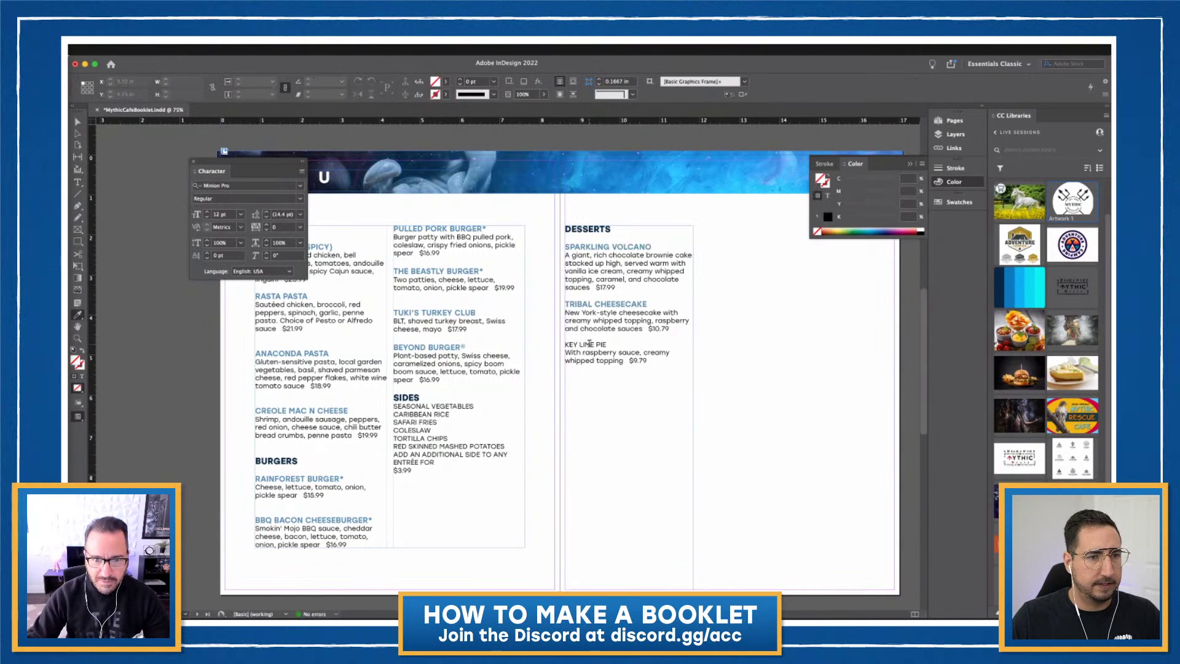
drag(607, 345, 564, 345)
key(Escape)
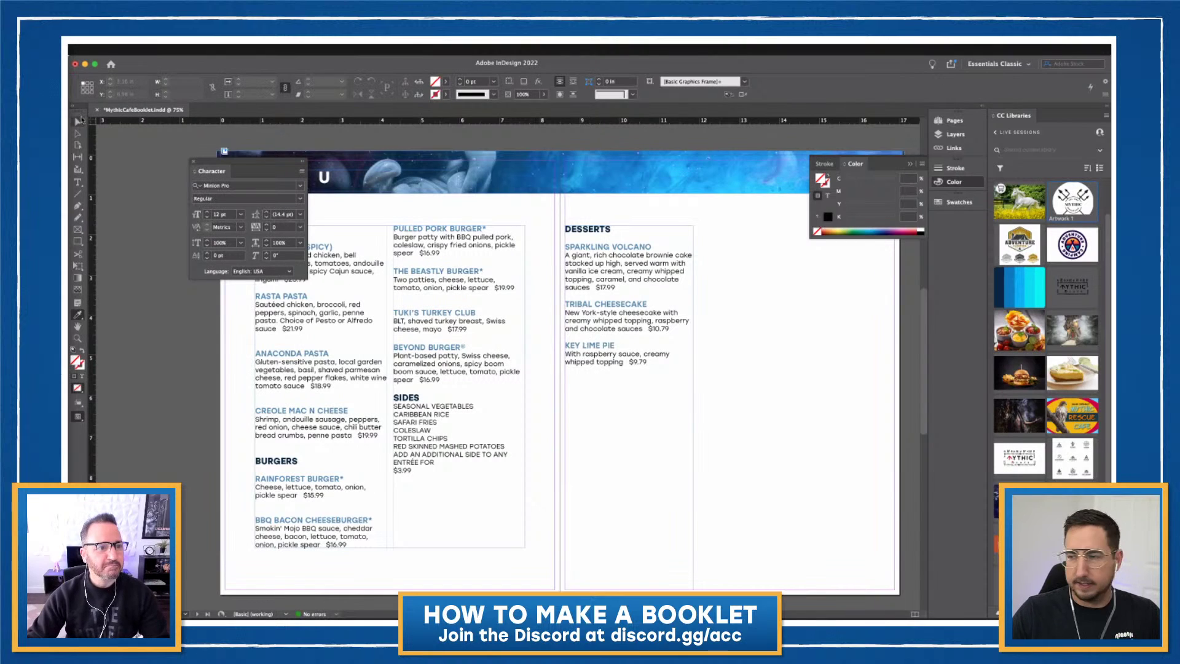
click(78, 121)
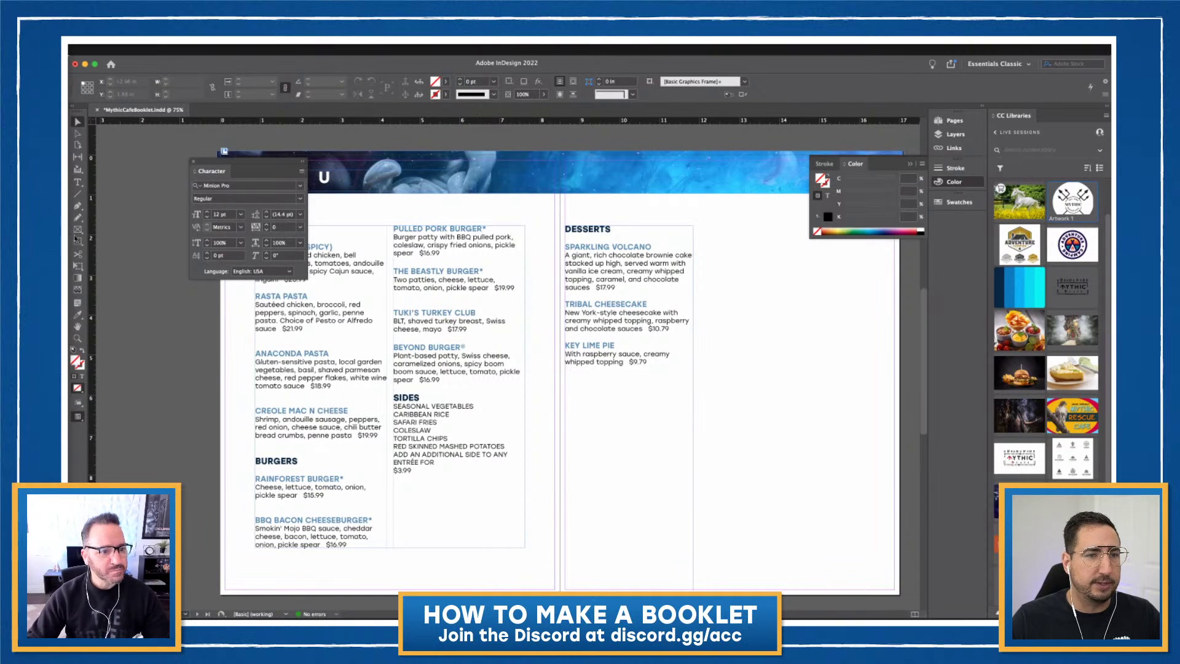
Draw a circular Ellipse Frame about 3.475 in across below the SIDES list on the menu page
scroll(483, 467, down, 3)
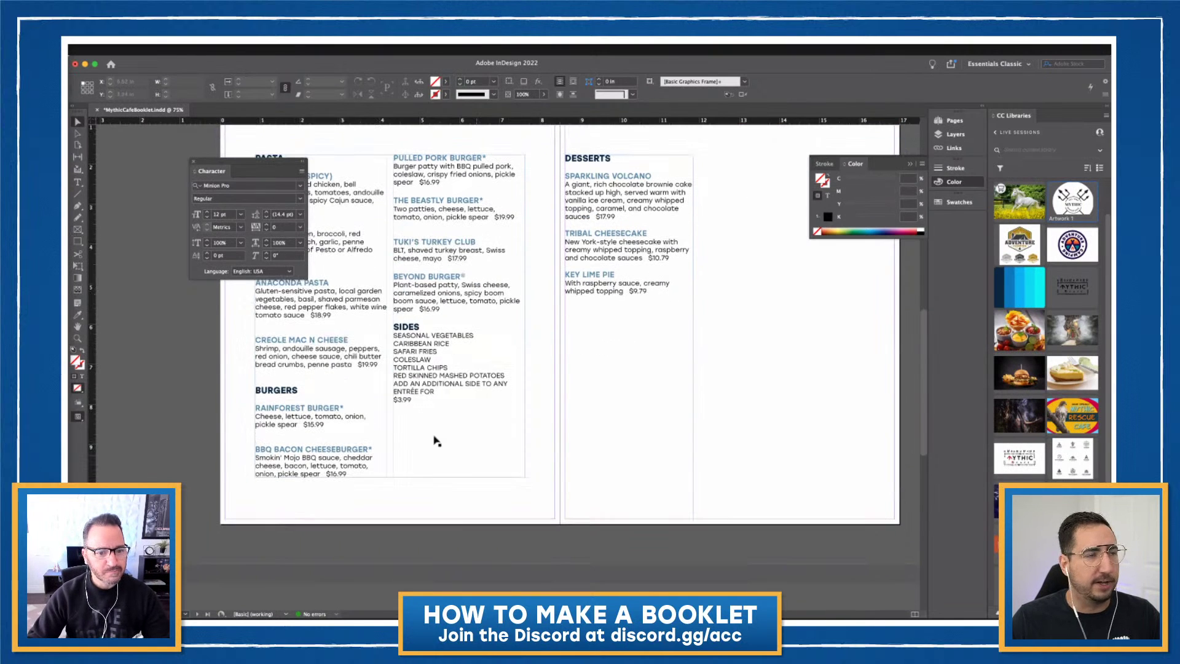
click(77, 242)
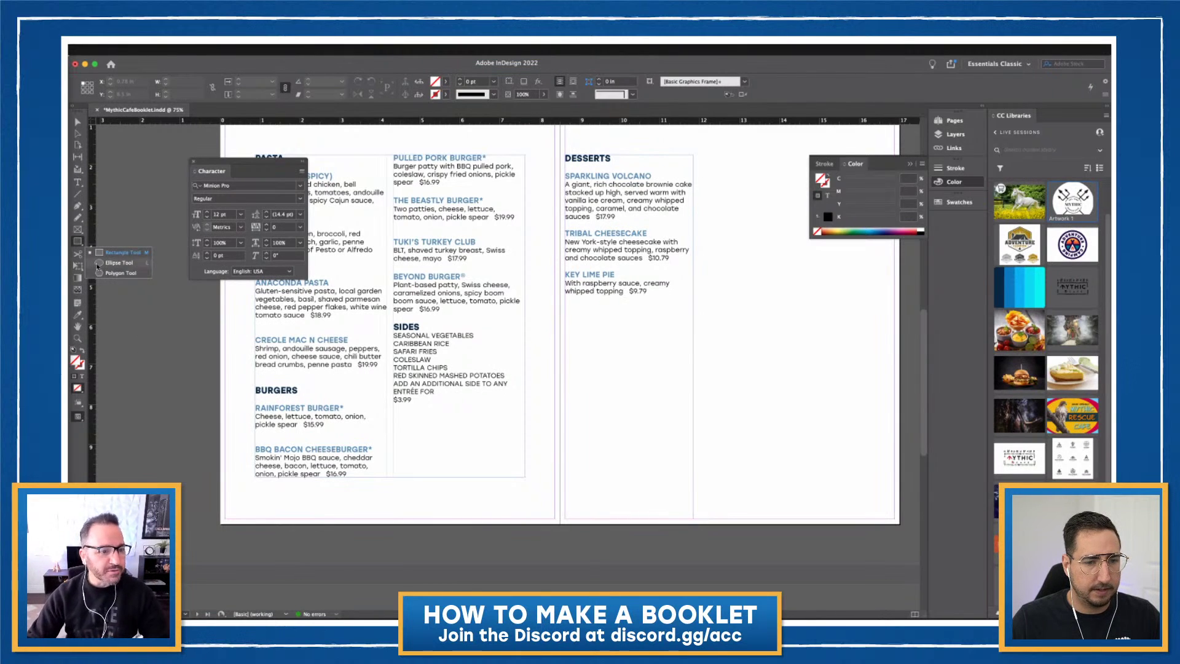
click(78, 230)
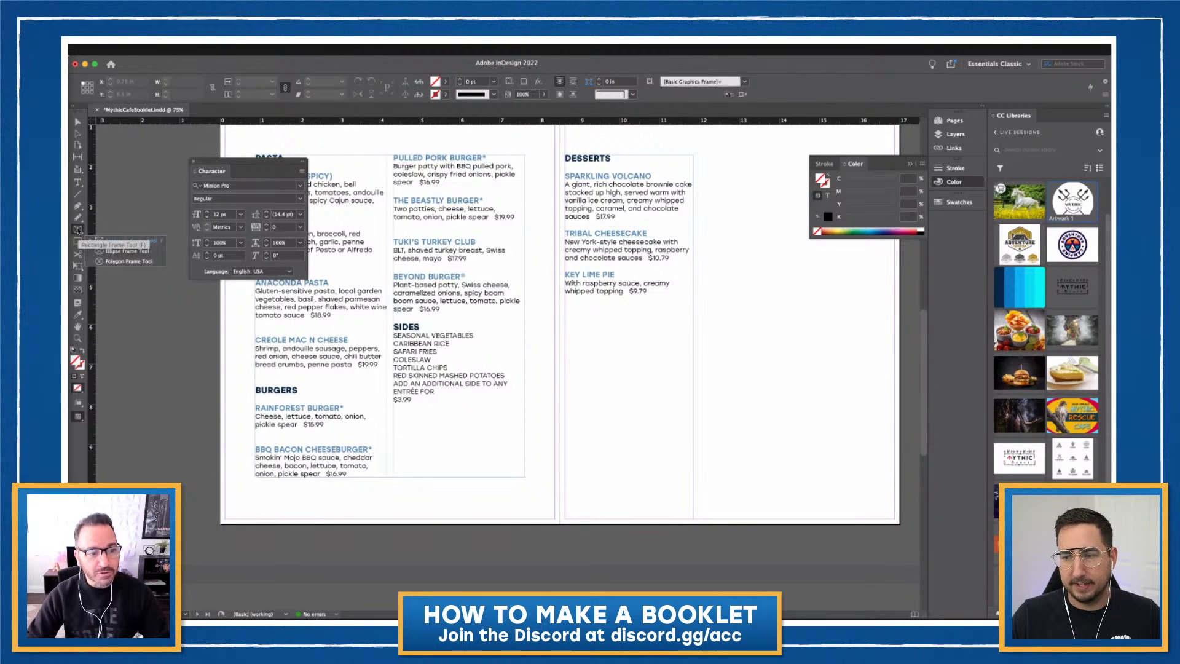
click(119, 252)
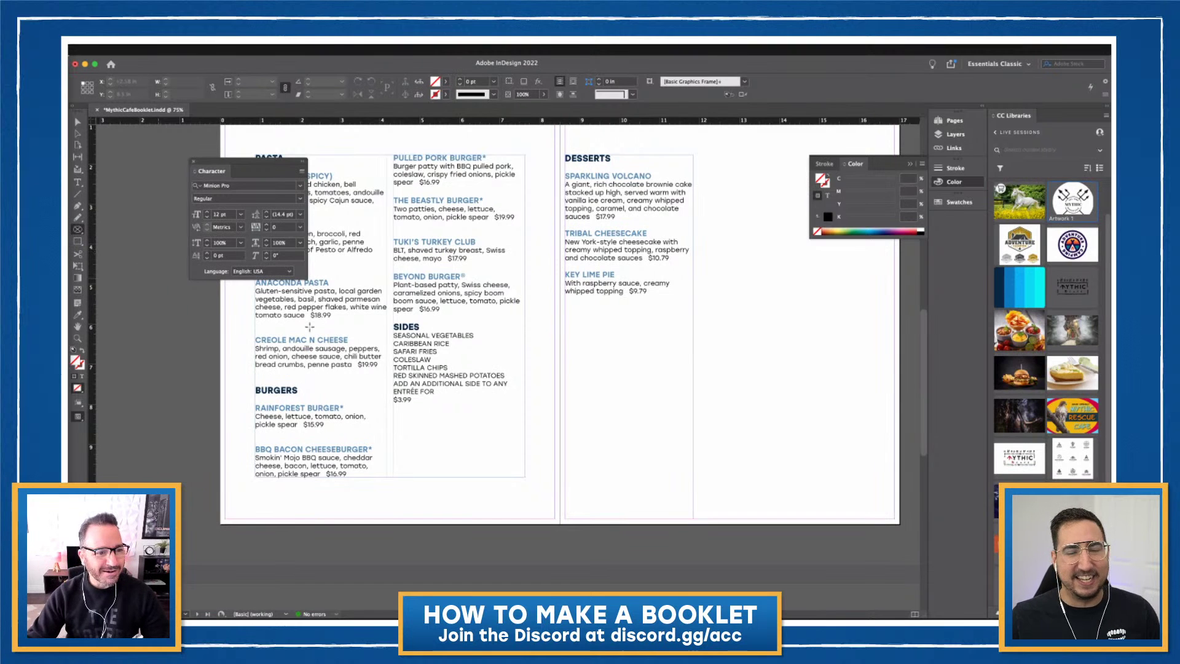
drag(501, 458, 388, 391)
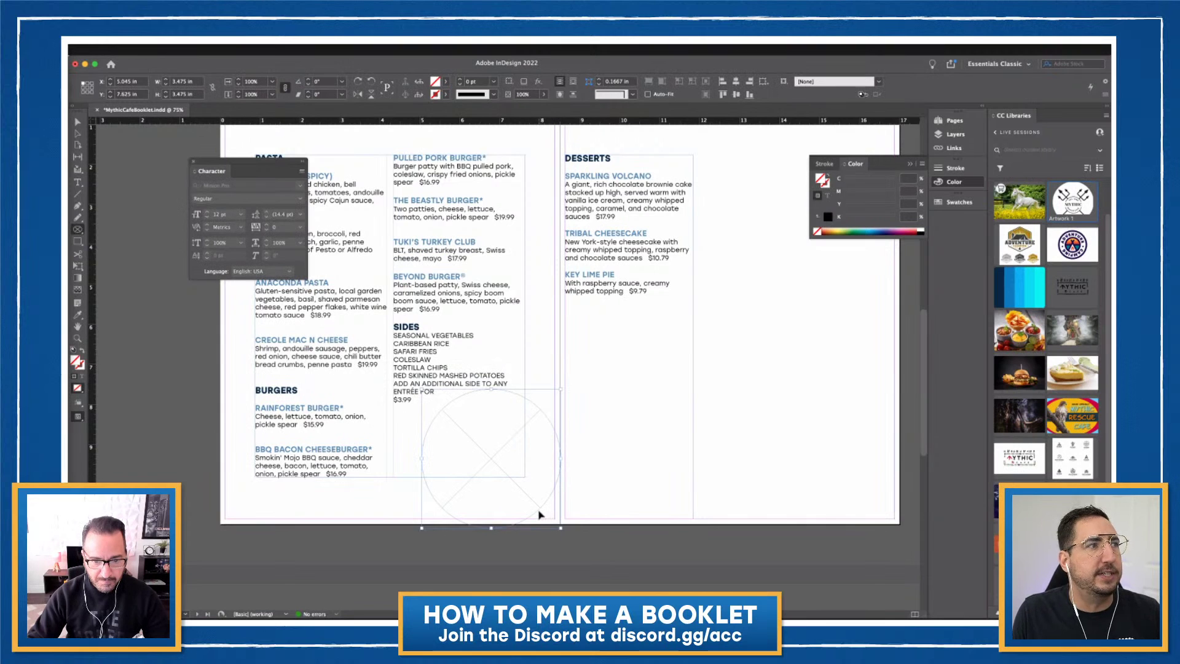
Move the circular frame down to about X 5.025 in, Y 7.98 in, overlapping the page's bottom edge
drag(539, 514, 538, 526)
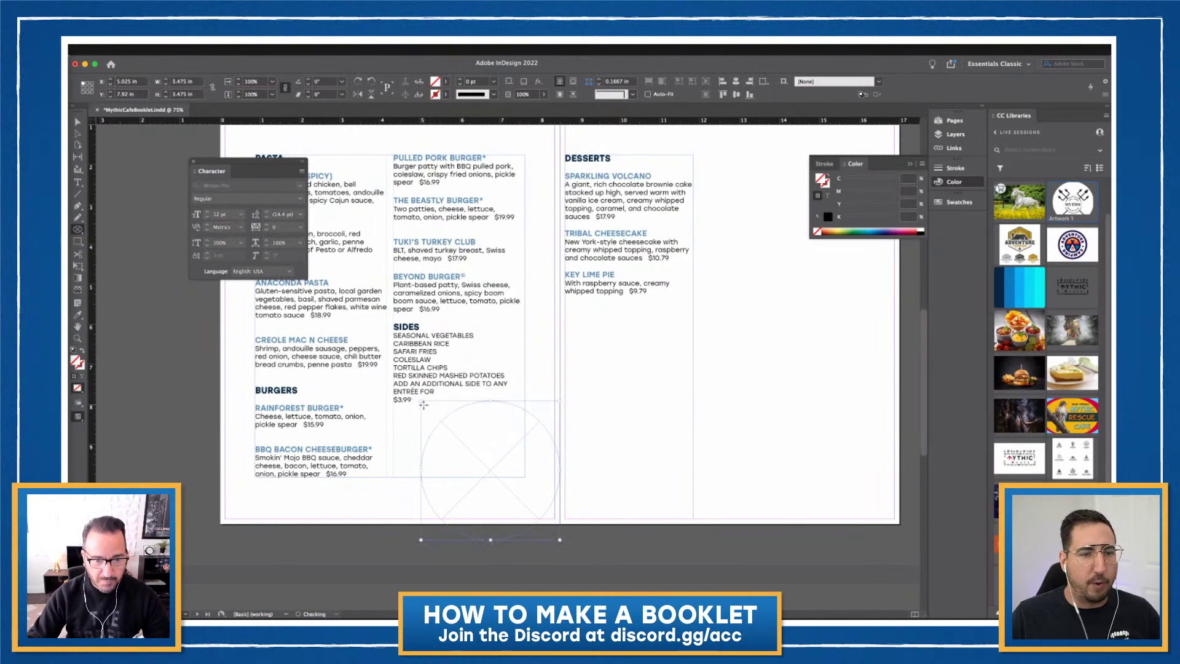
click(424, 403)
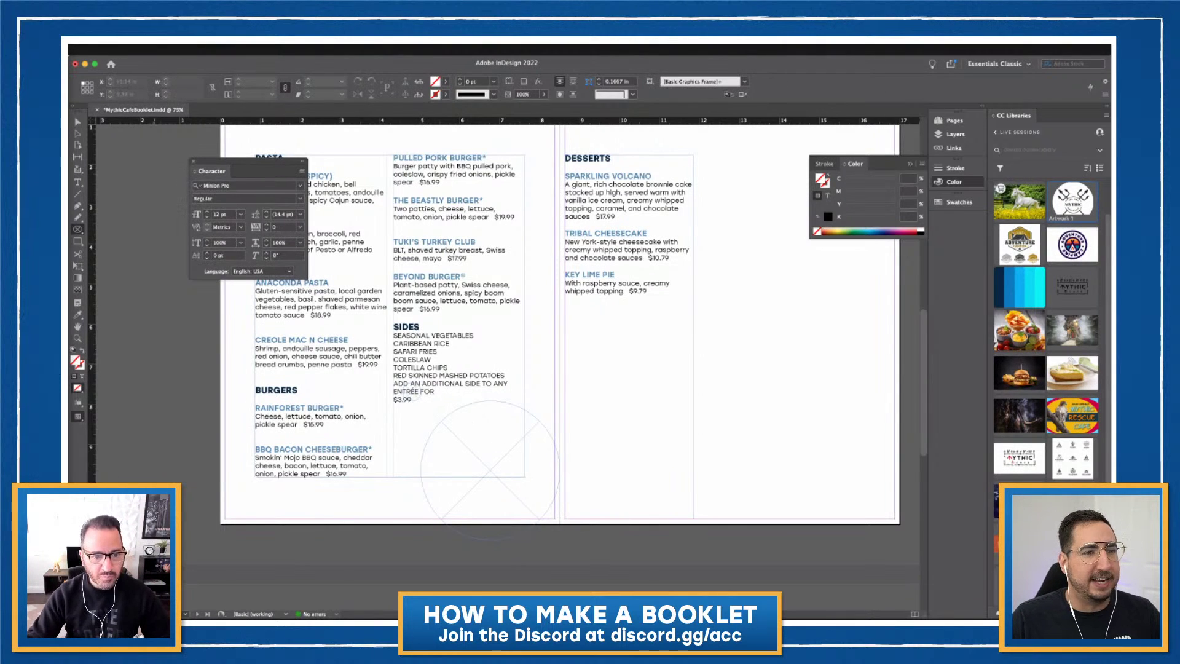
key(v)
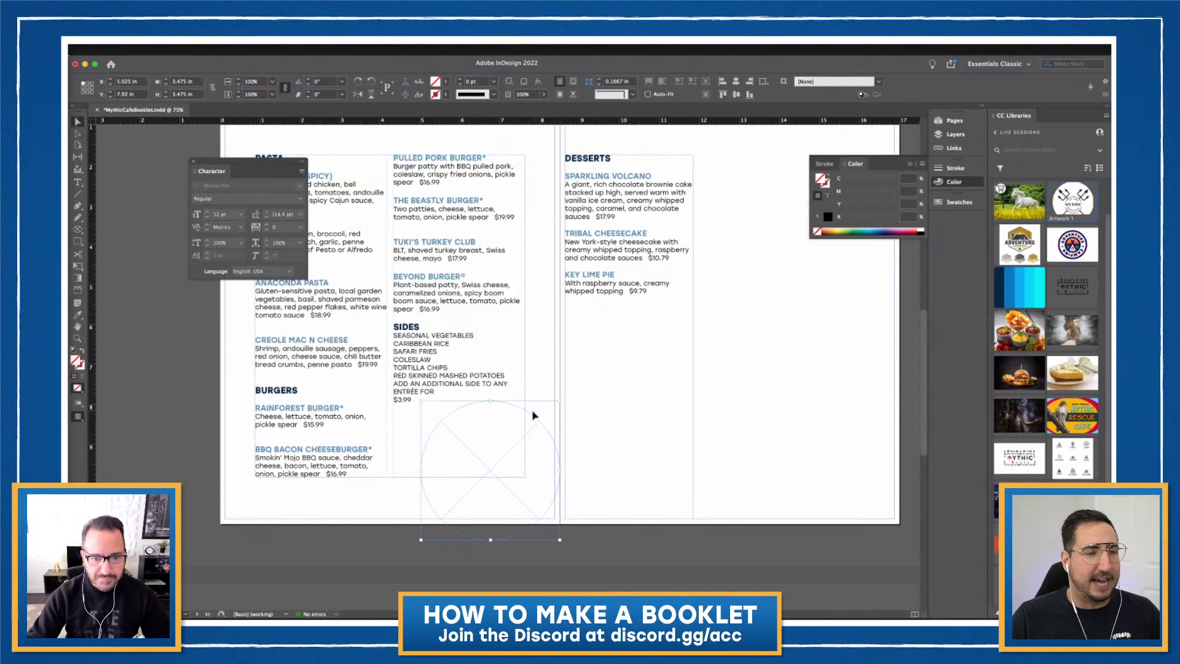
drag(527, 417, 527, 419)
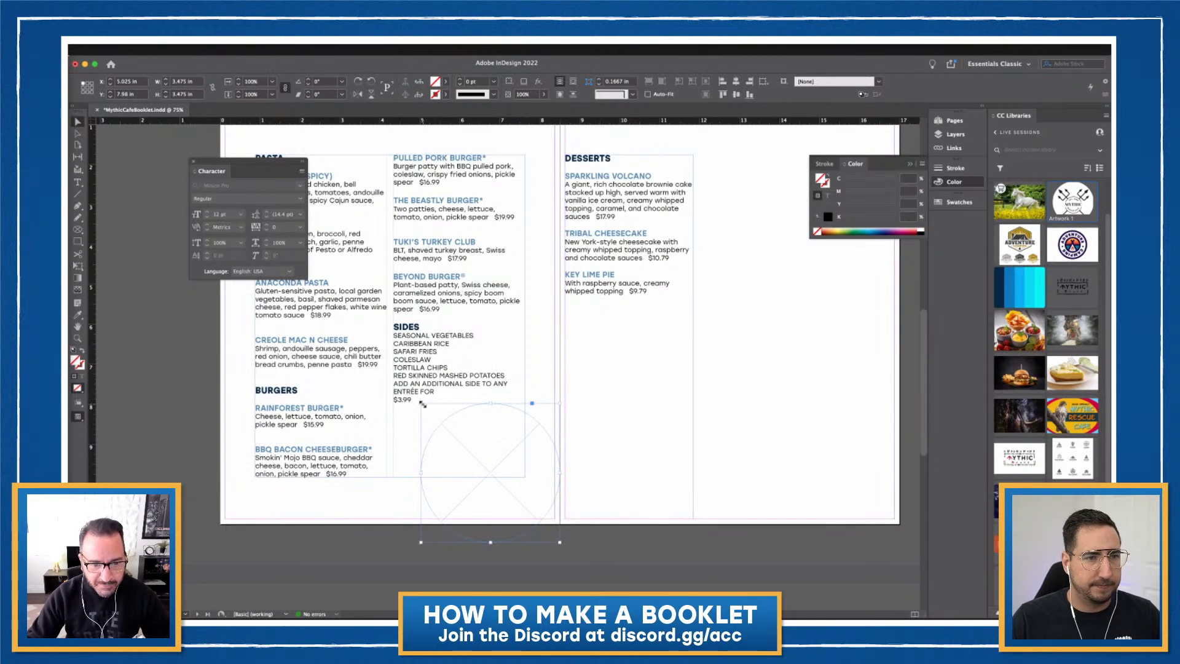
click(422, 403)
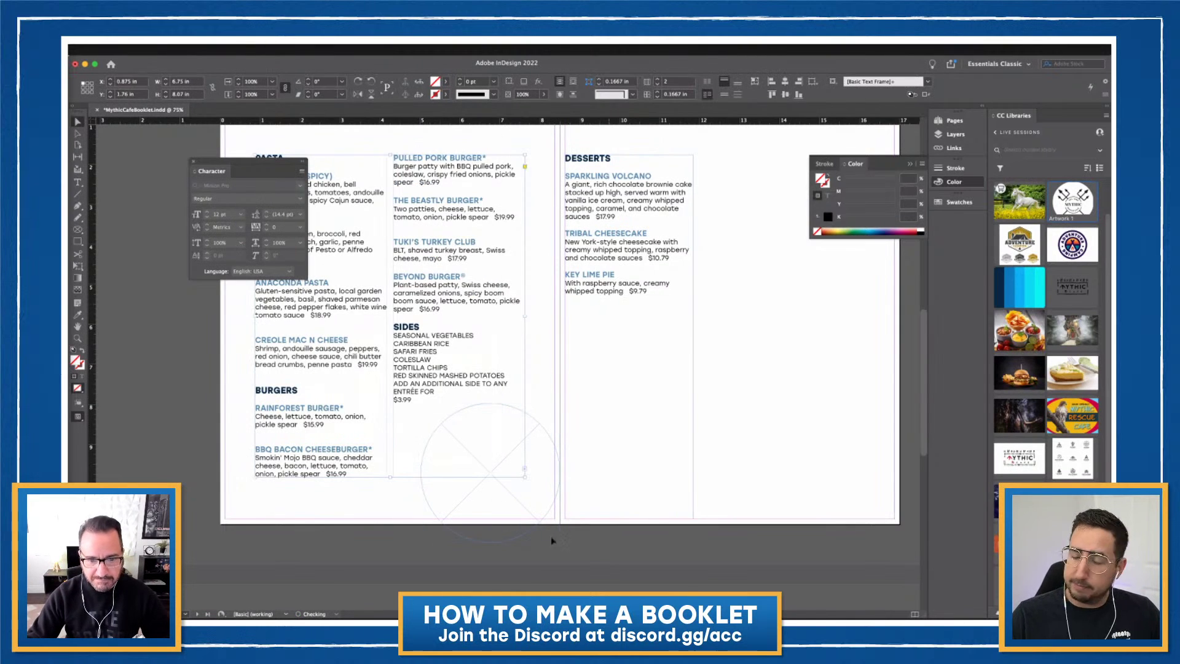
click(520, 544)
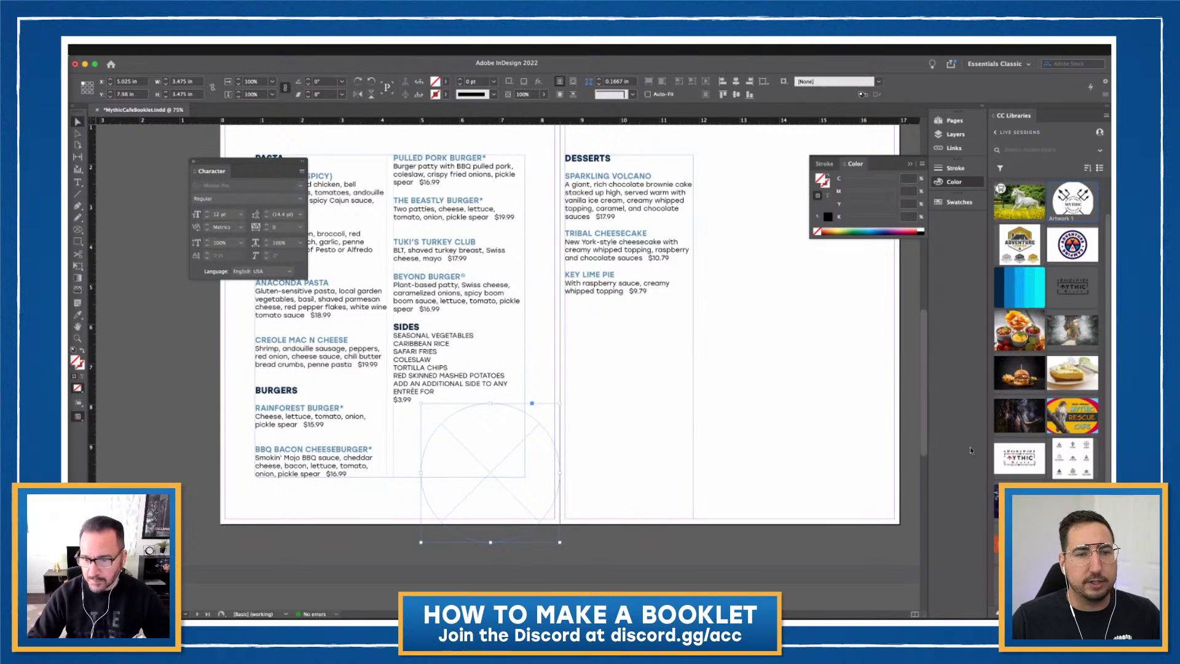
Place the fresh tasty burger photo from the library in the circular frame and select the image inside it
drag(1019, 371, 494, 448)
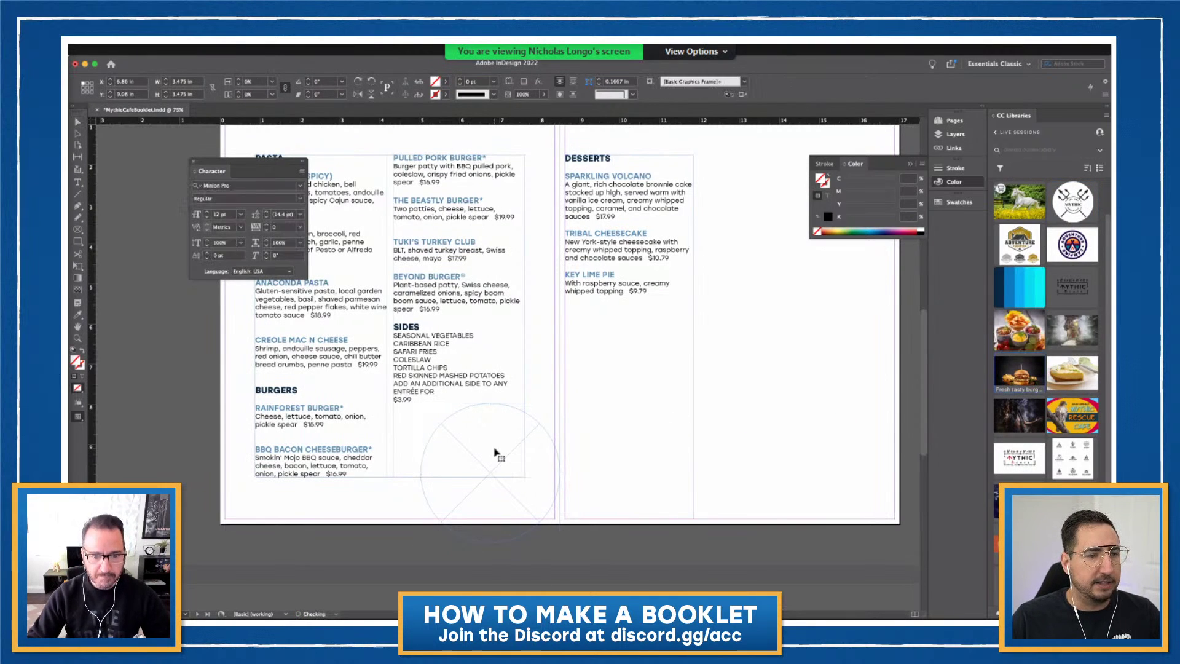
click(496, 452)
click(80, 133)
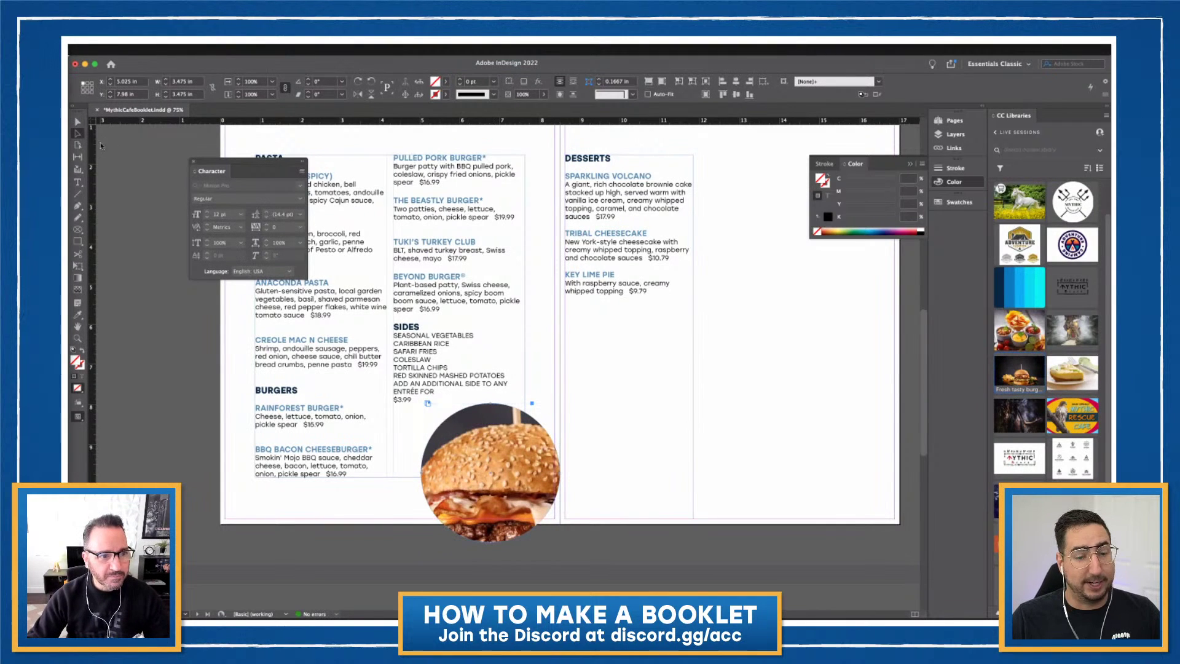
click(484, 423)
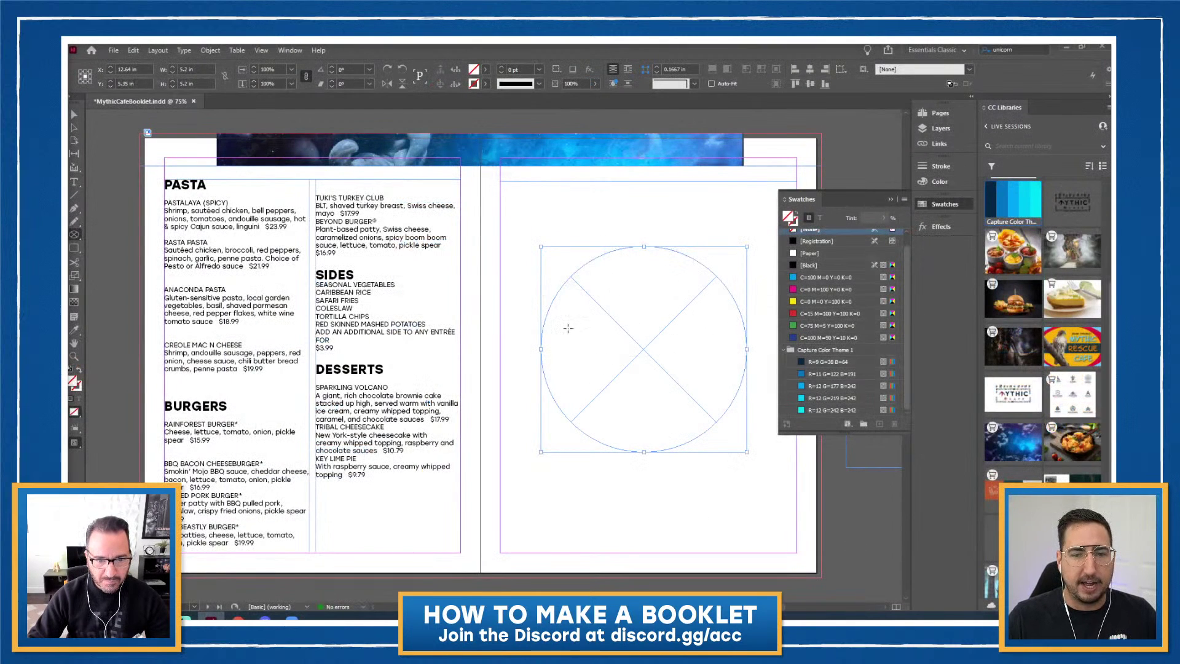
Place New Headshot (1).jpg from Downloads in the 5.2 in circular frame on the facing page
click(114, 52)
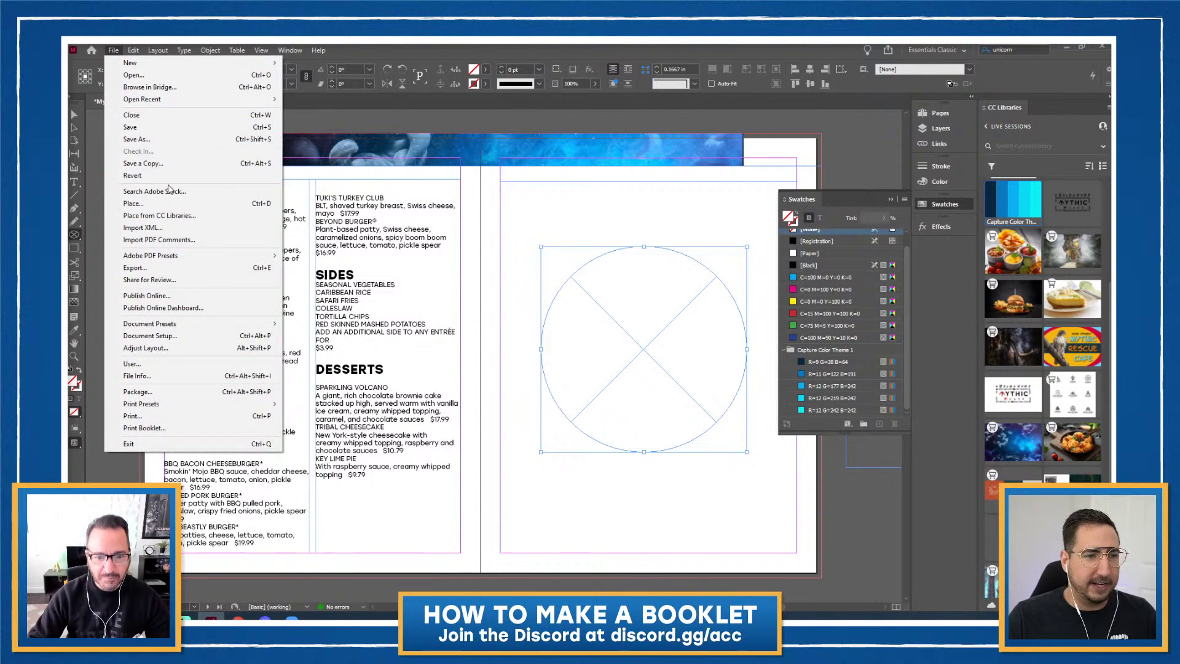
click(147, 207)
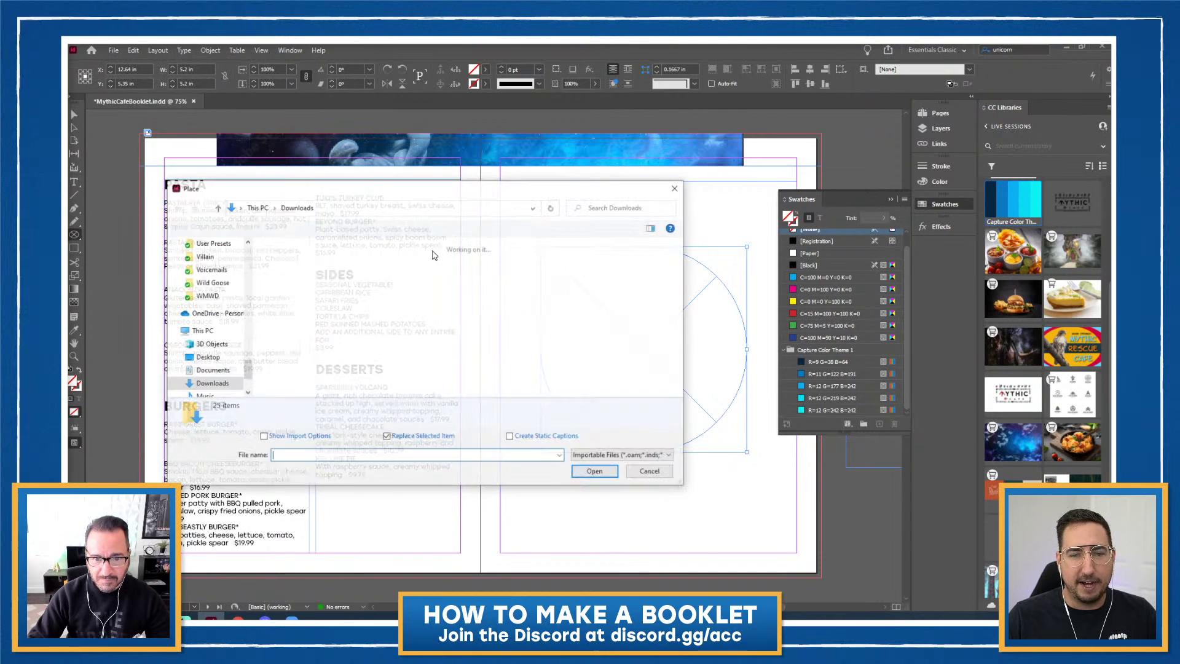
drag(517, 192, 327, 169)
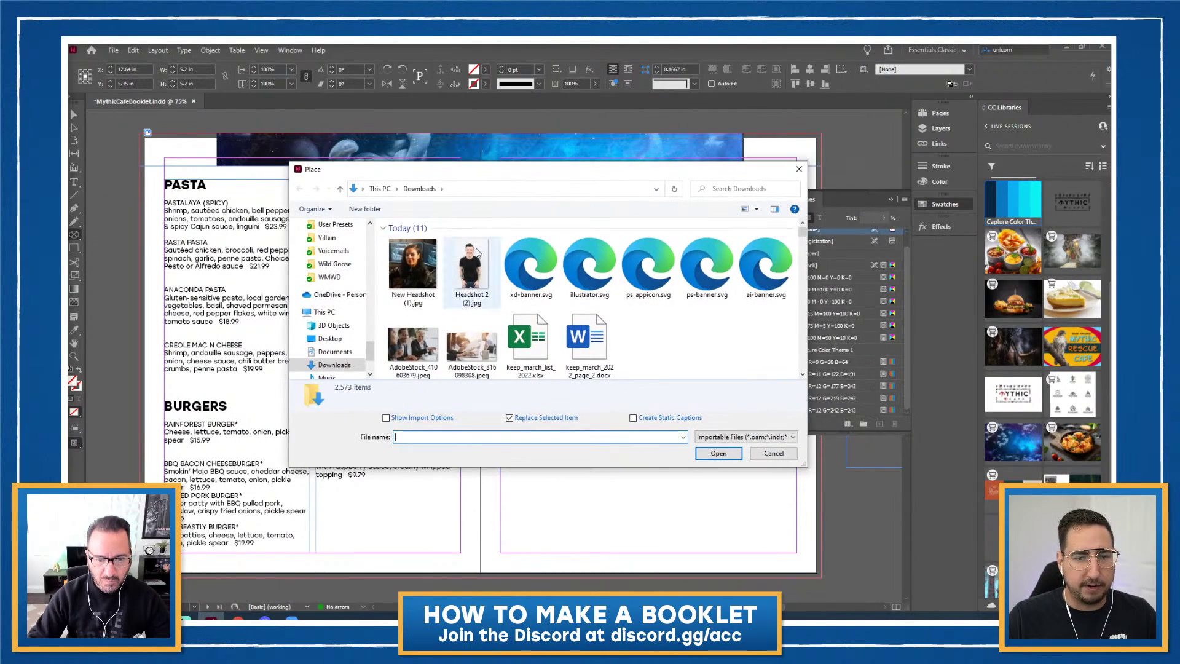
click(422, 272)
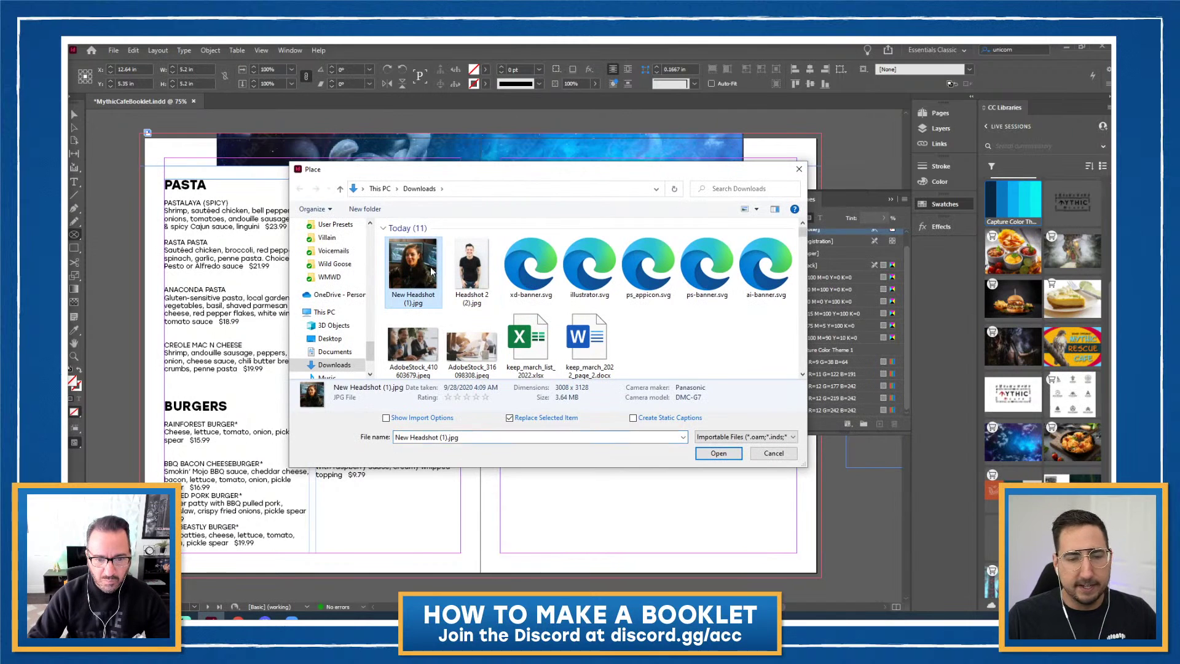
click(719, 453)
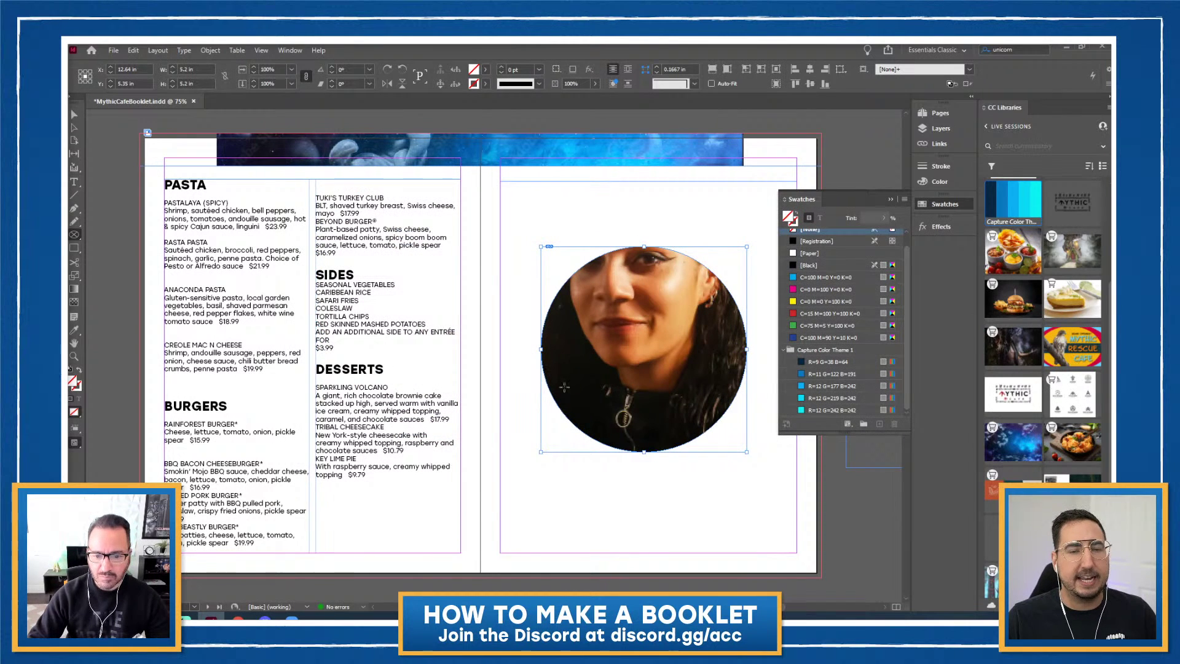
Scale the headshot proportionally to fill the circular frame, and delete the frame with its image
right_click(639, 344)
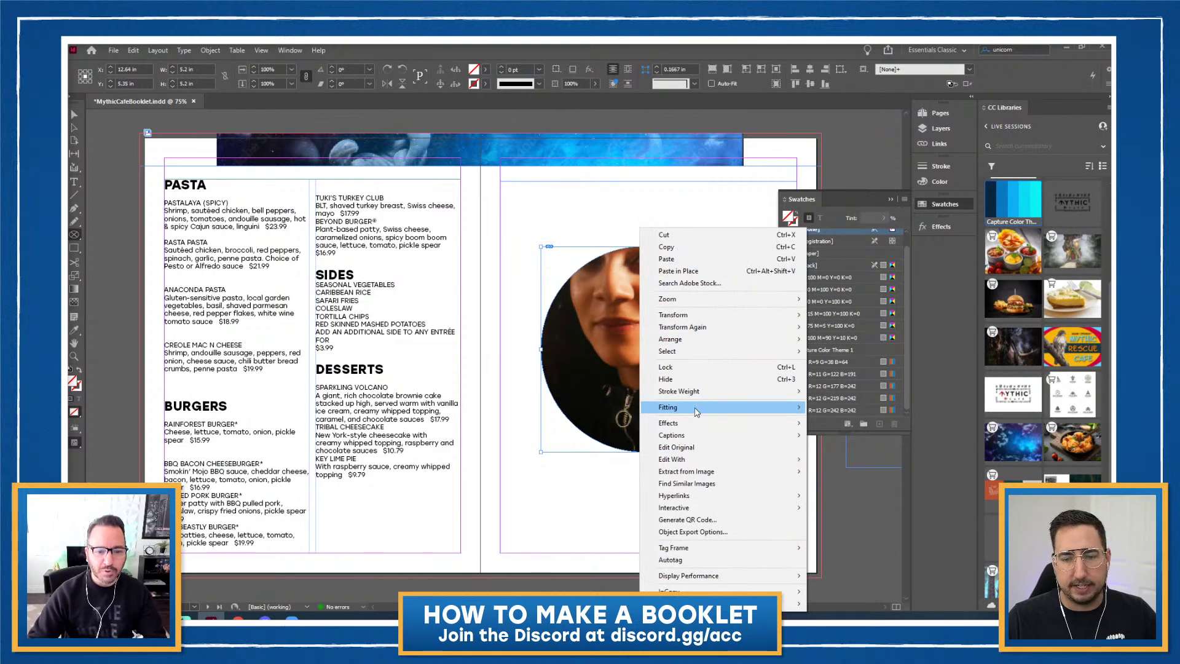
mouse_move(747, 408)
click(831, 410)
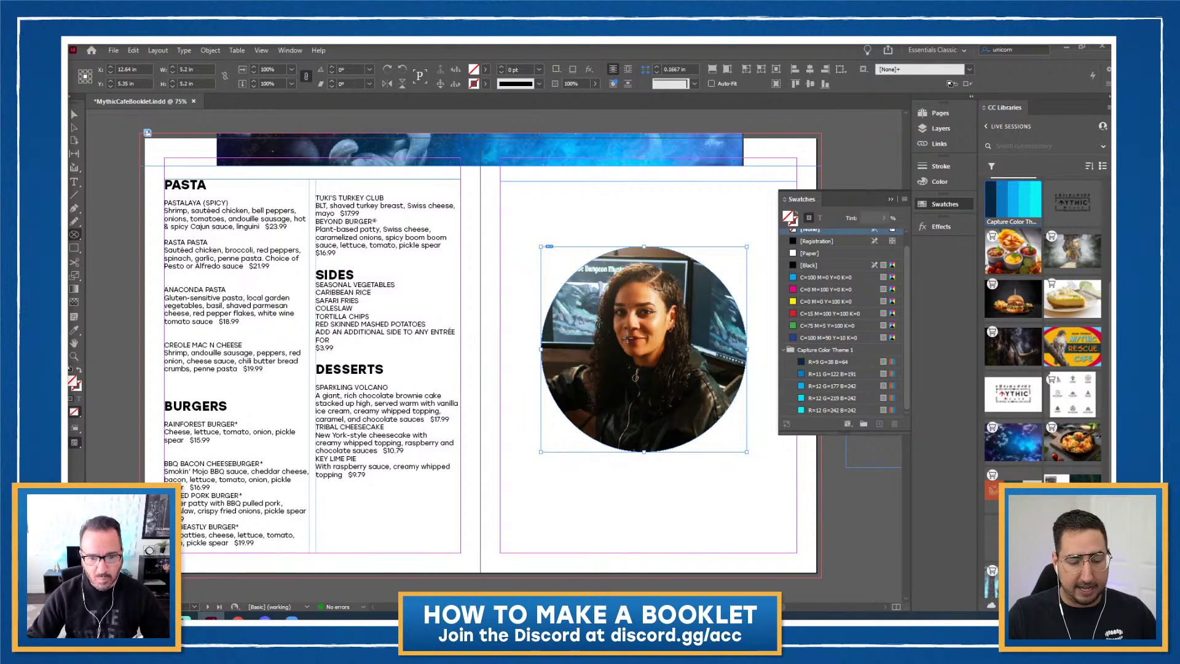
key(Delete)
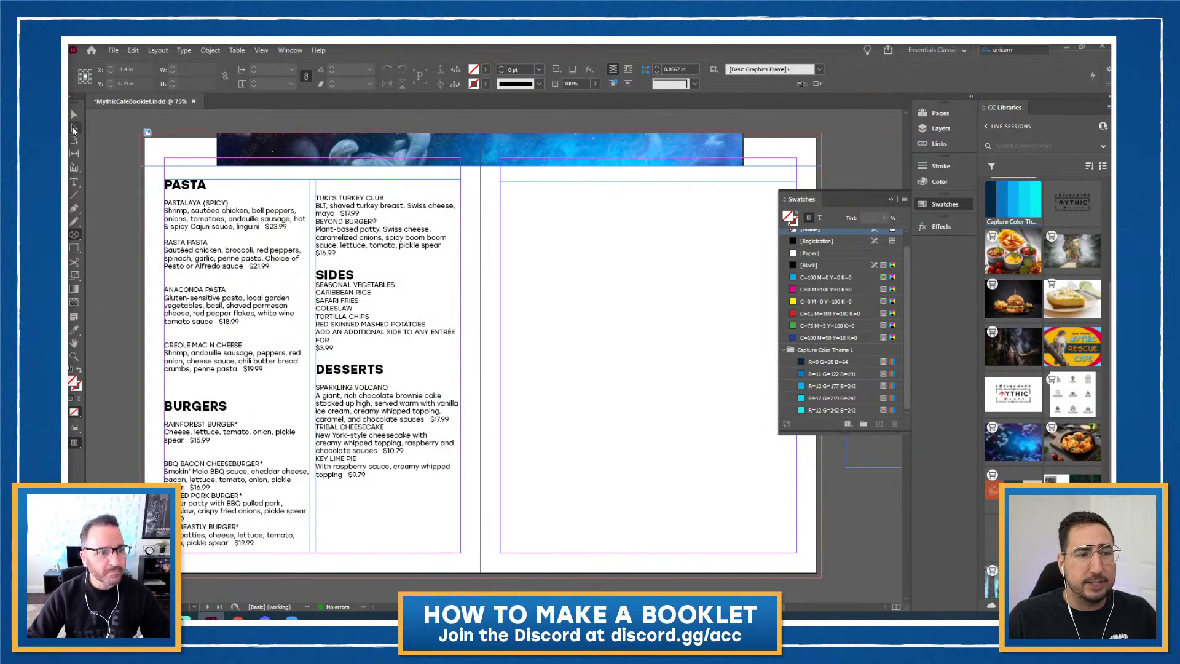
Draw a closed, irregular eight-point shape about 5.96 in by 6.1 in on the facing page with the Pen tool
click(74, 208)
click(607, 252)
click(513, 367)
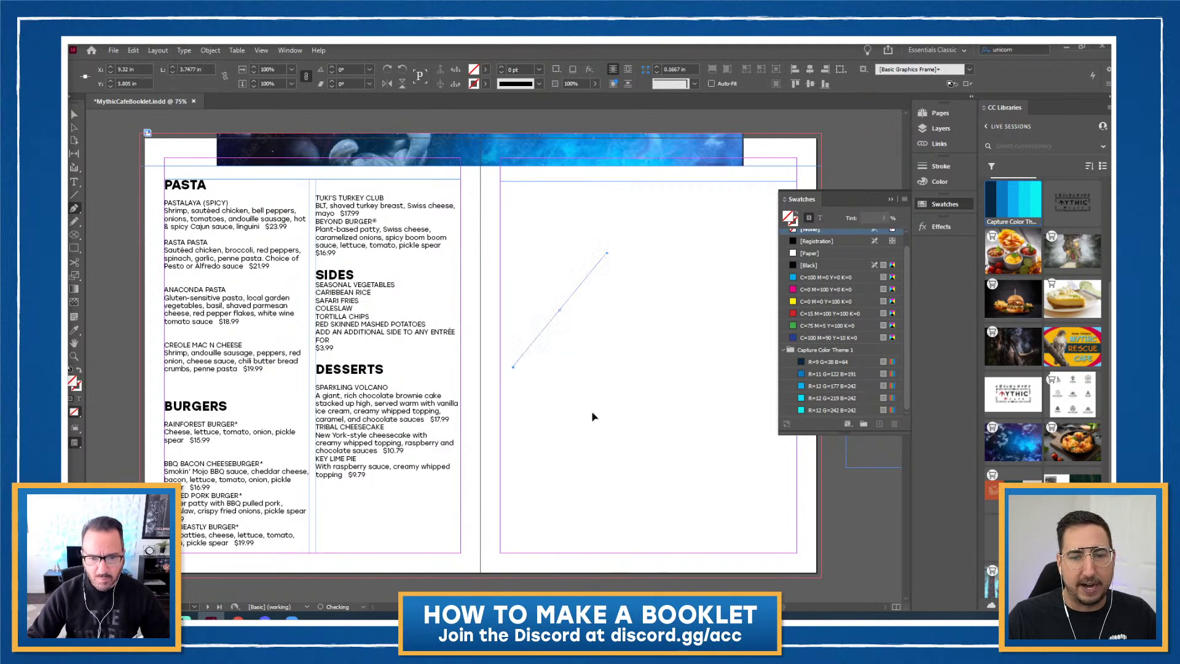
click(593, 413)
click(687, 482)
click(742, 396)
click(749, 260)
click(659, 346)
click(672, 243)
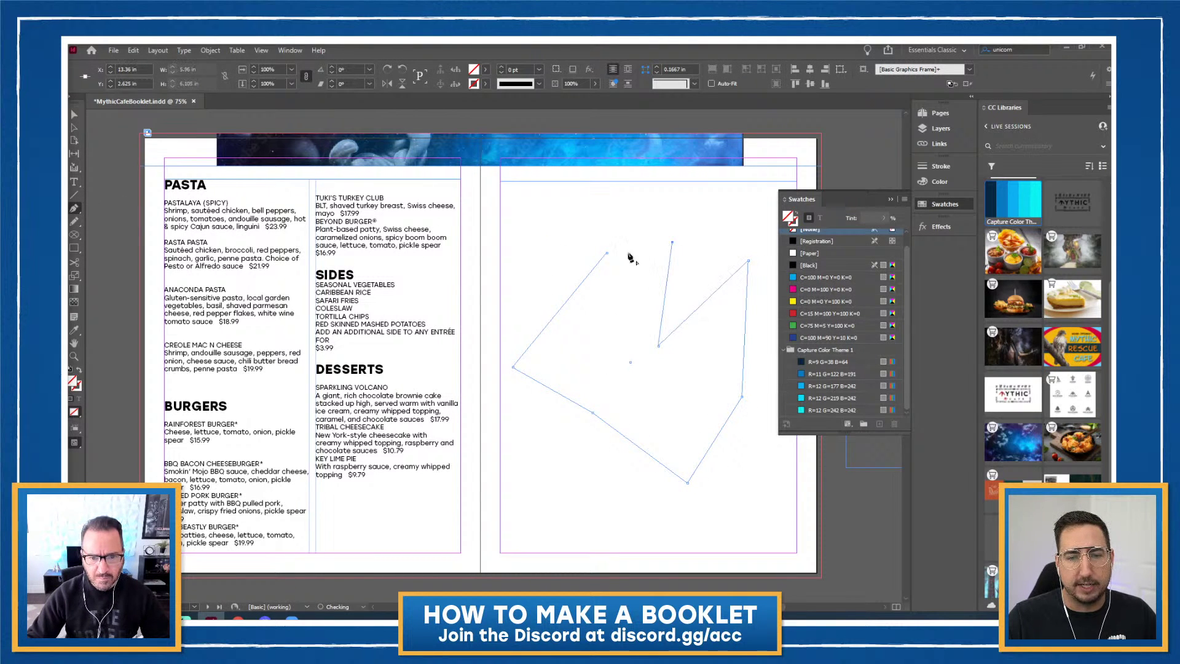
click(609, 254)
key(v)
Place New Headshot (1).jpg from Downloads in the irregular pen-drawn shape
click(617, 277)
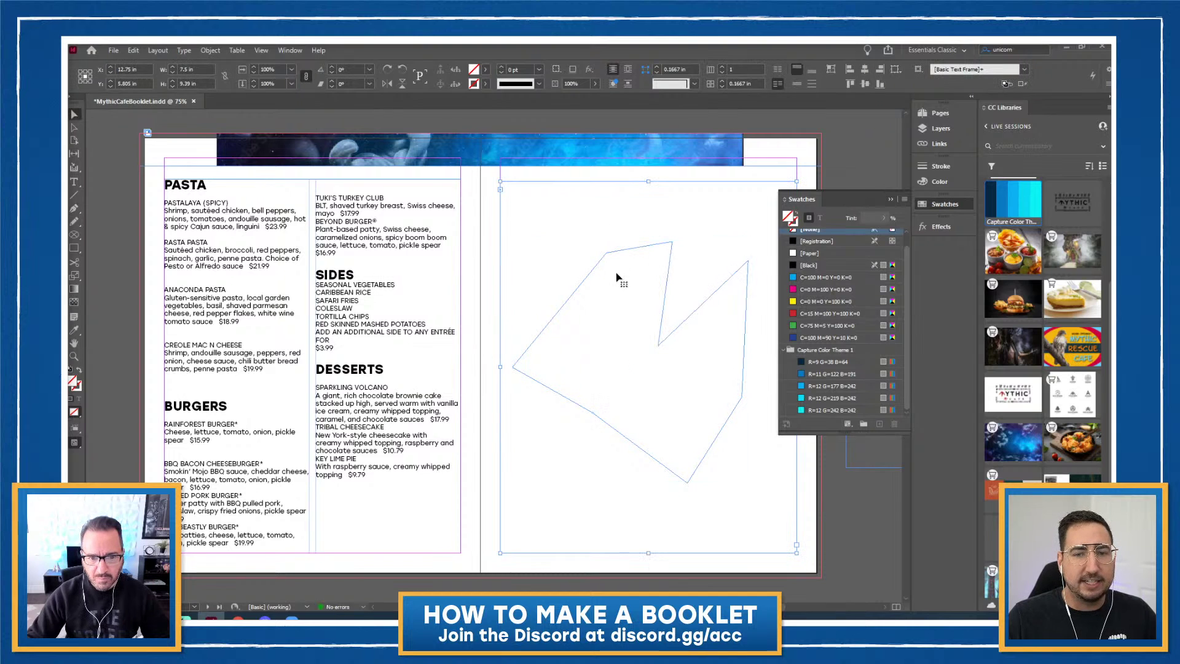
click(620, 250)
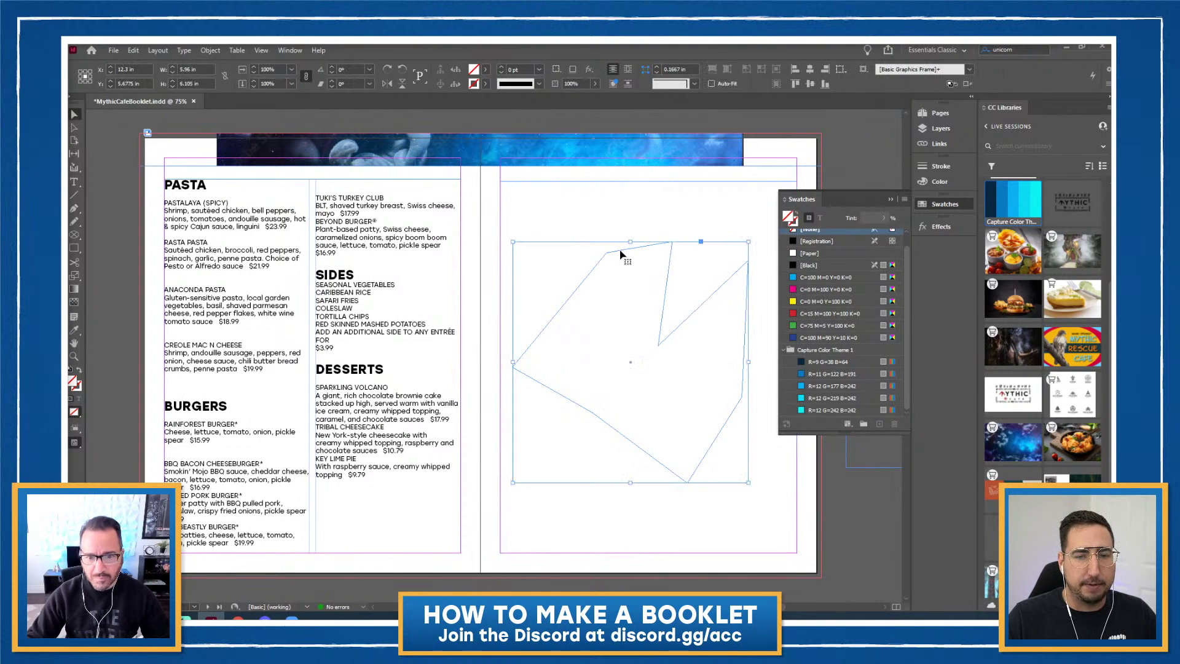
click(114, 50)
click(138, 205)
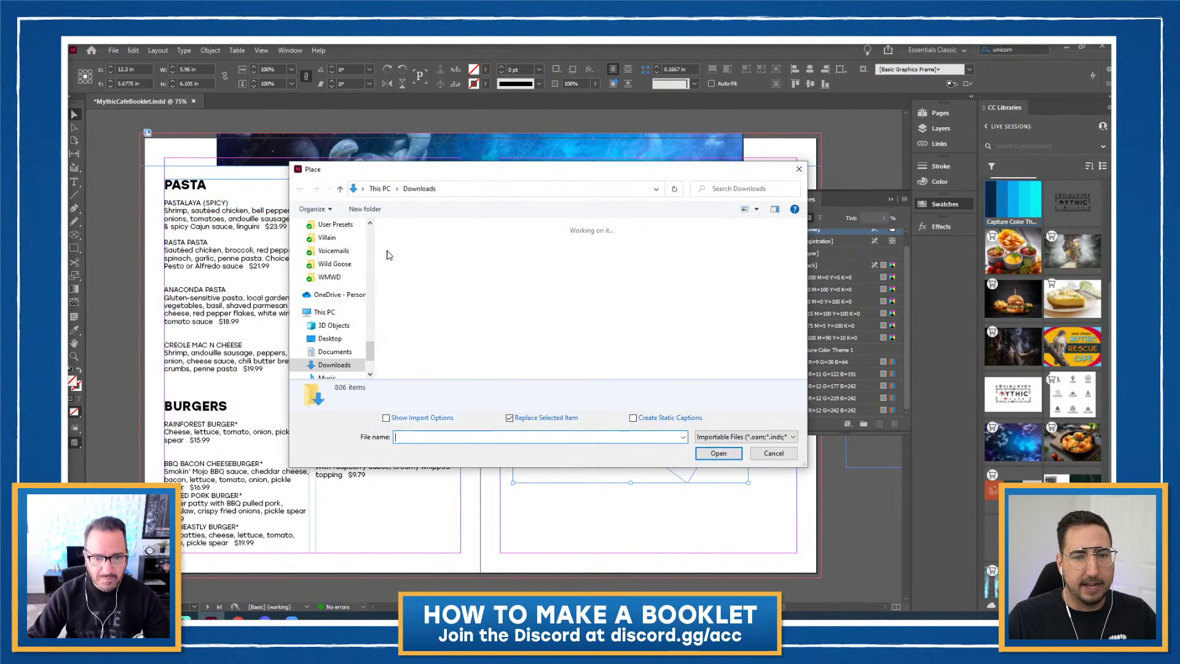
double_click(396, 261)
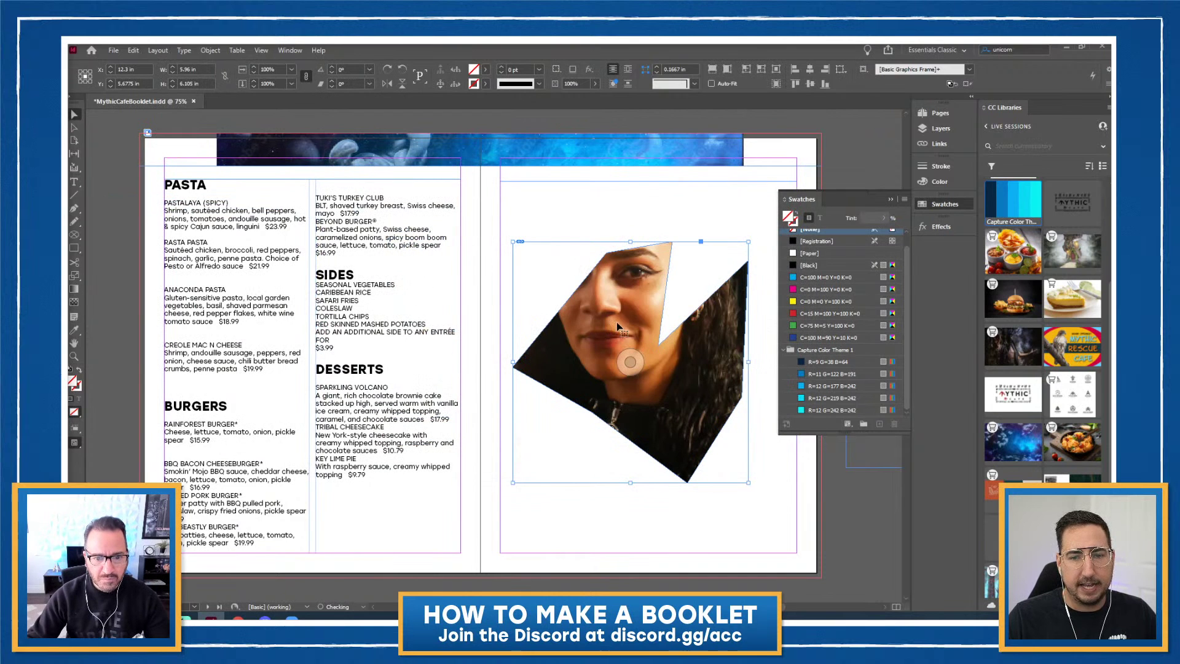
Scale the headshot proportionally to fill the irregular shape, and delete the shape with its image
right_click(689, 338)
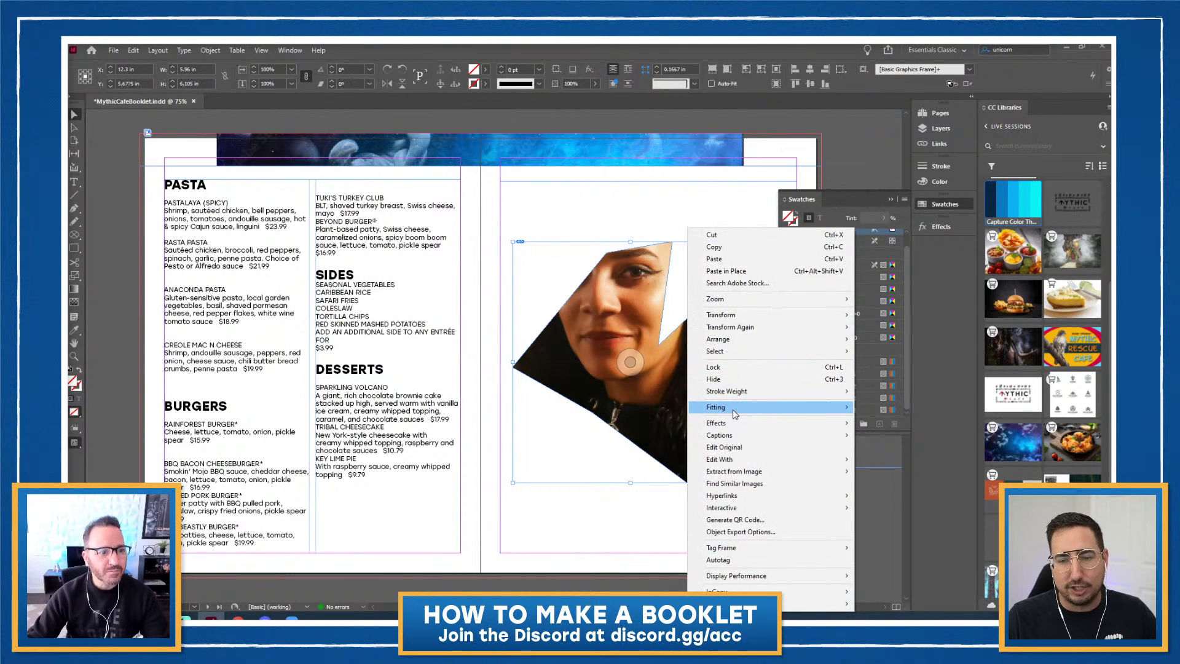
mouse_move(735, 413)
click(879, 405)
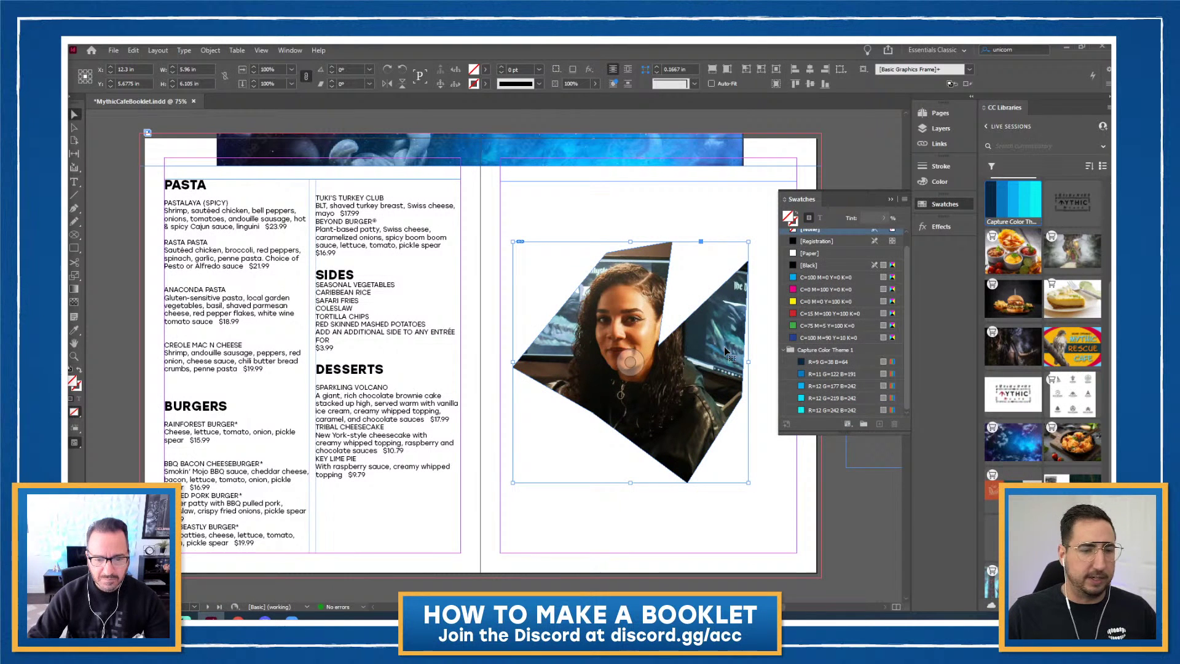
key(Delete)
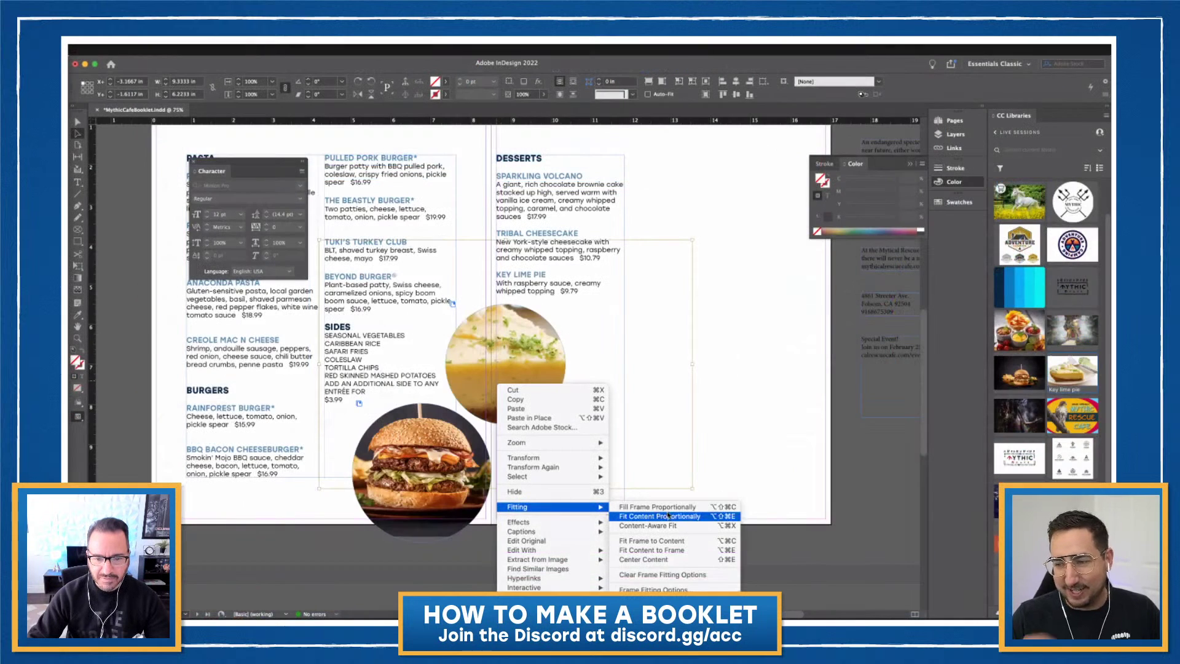
Apply Fill Frame Proportionally to the key lime pie photo in its circular frame and deselect it
click(669, 511)
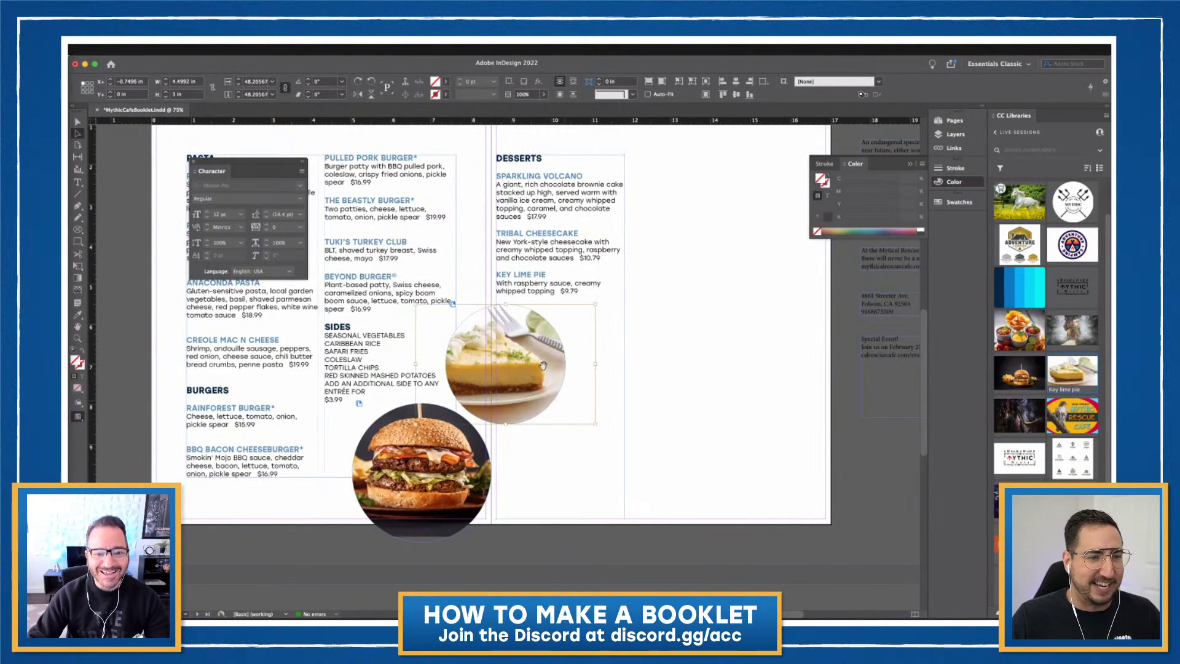
click(728, 411)
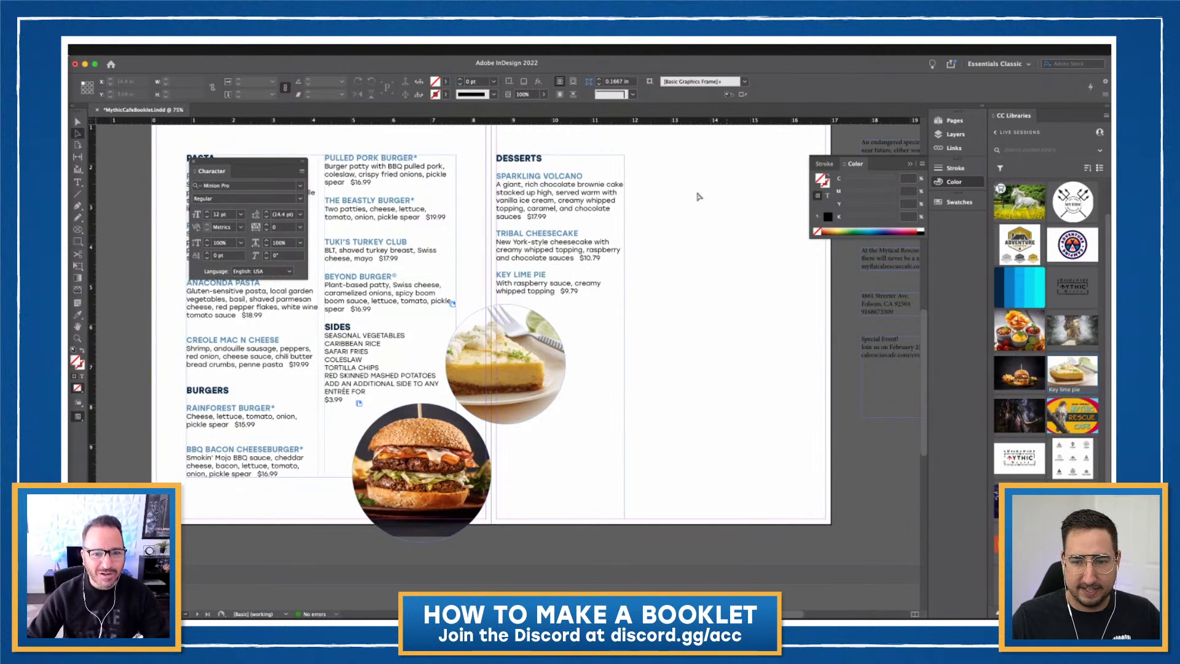
scroll(691, 306, up, 1)
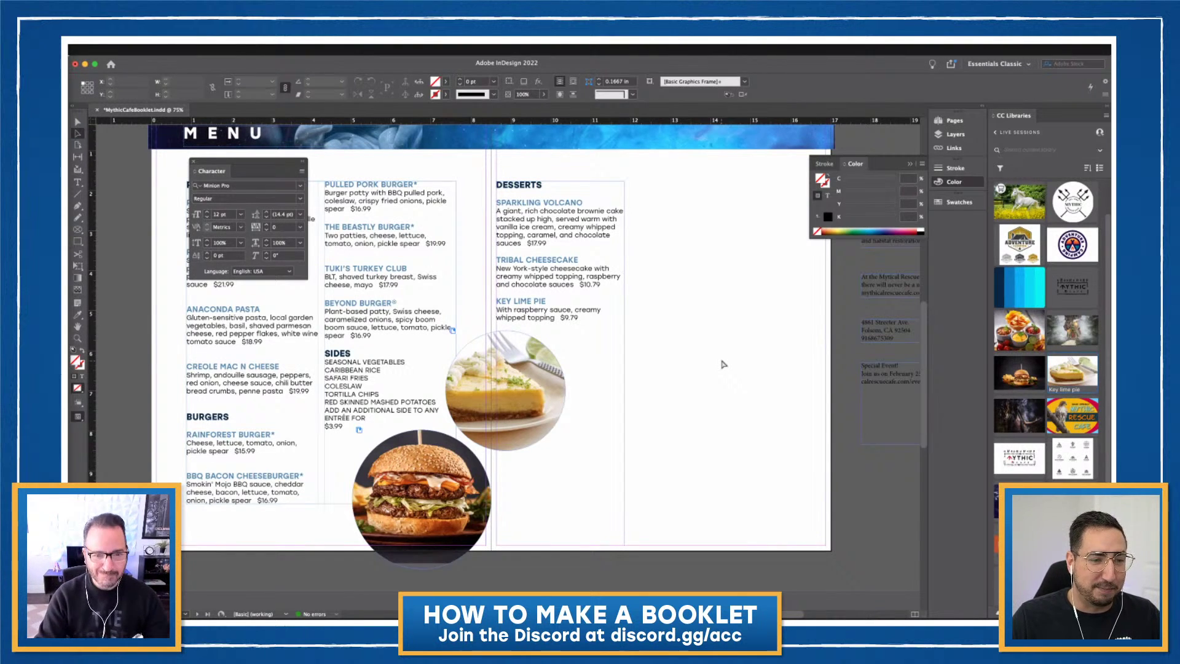
key(super+minus)
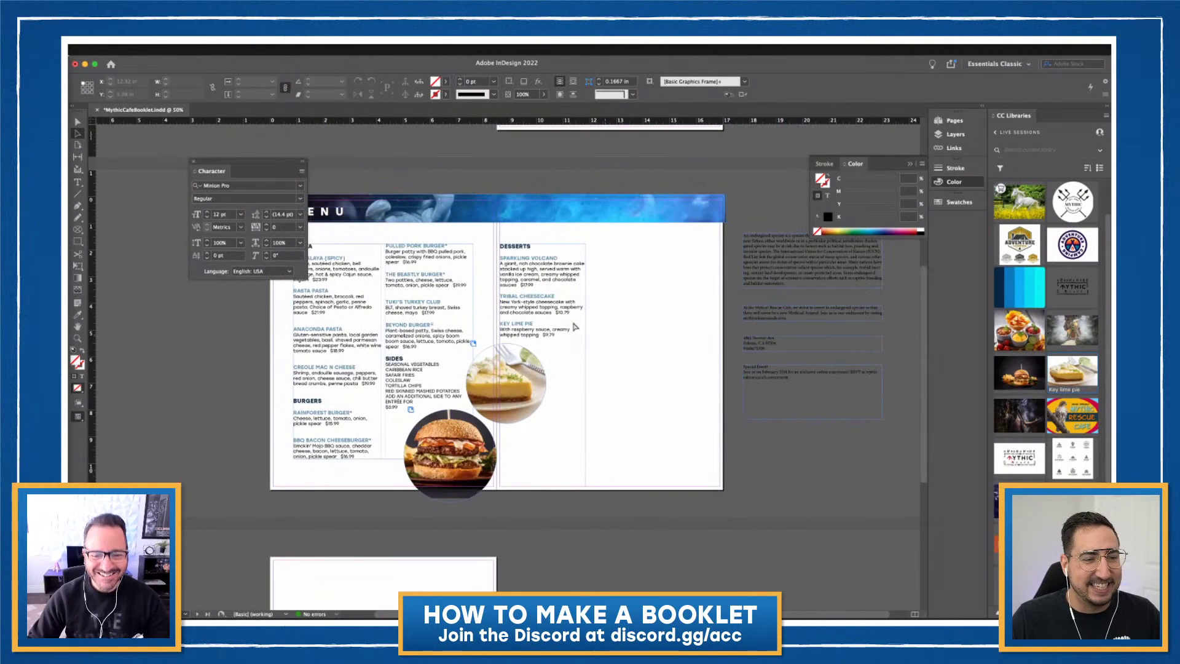
Hide the color mixing controls and display the document's color swatches
key(super+equal)
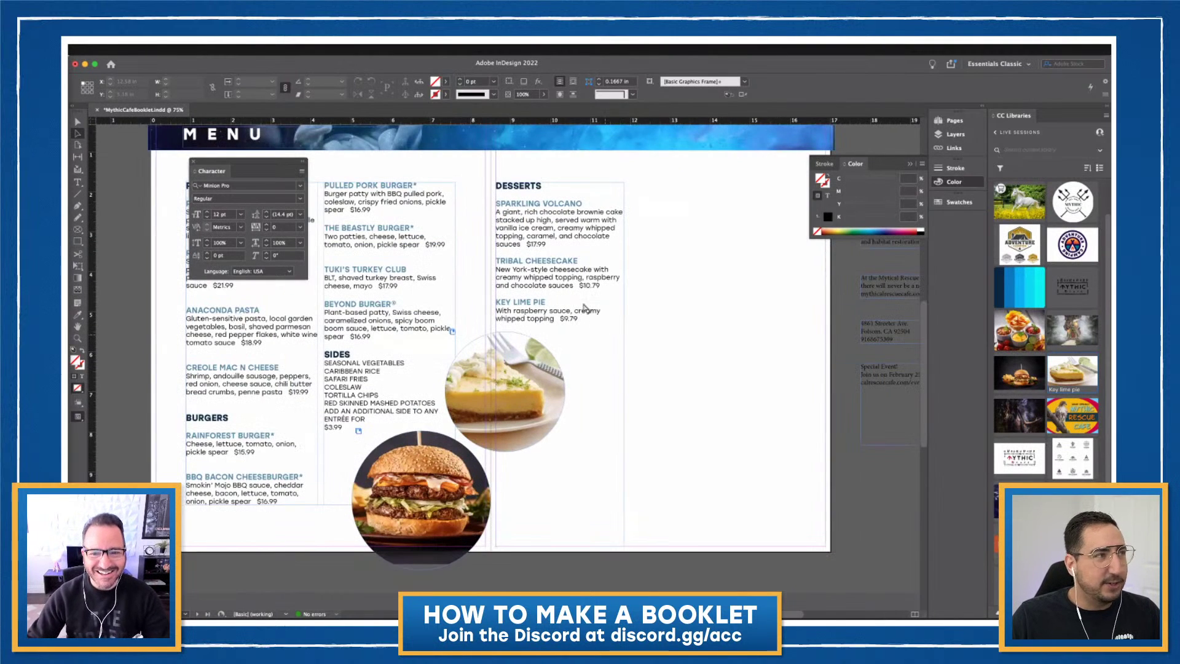
scroll(675, 314, up, 2)
scroll(675, 314, left, 3)
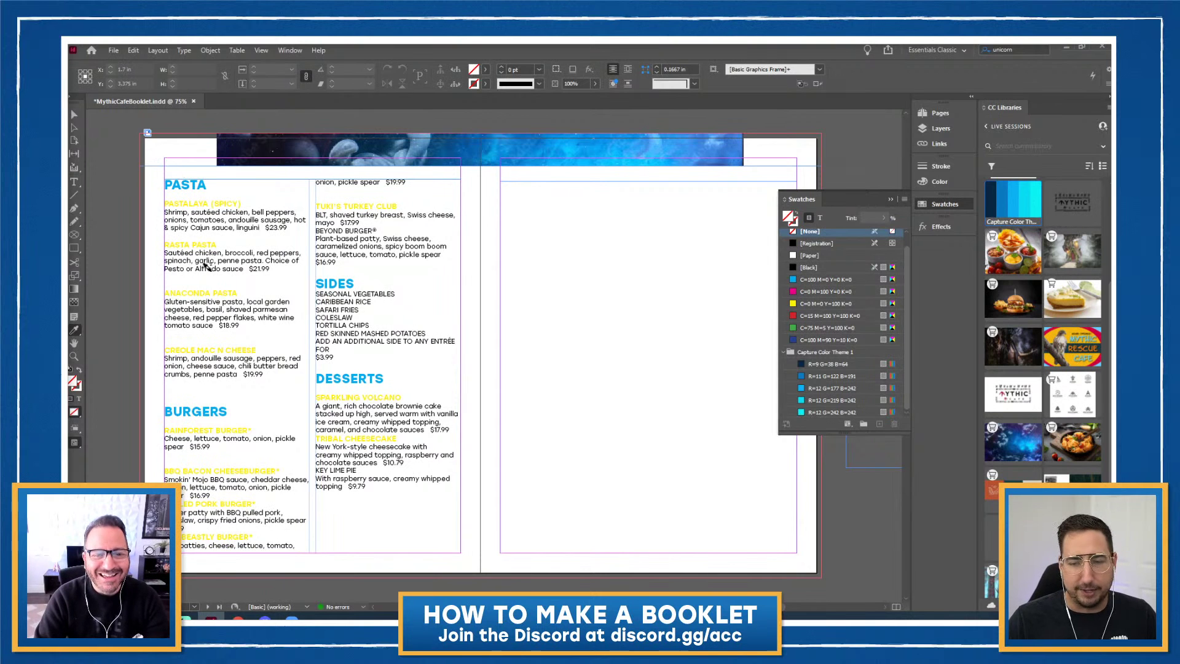
click(75, 115)
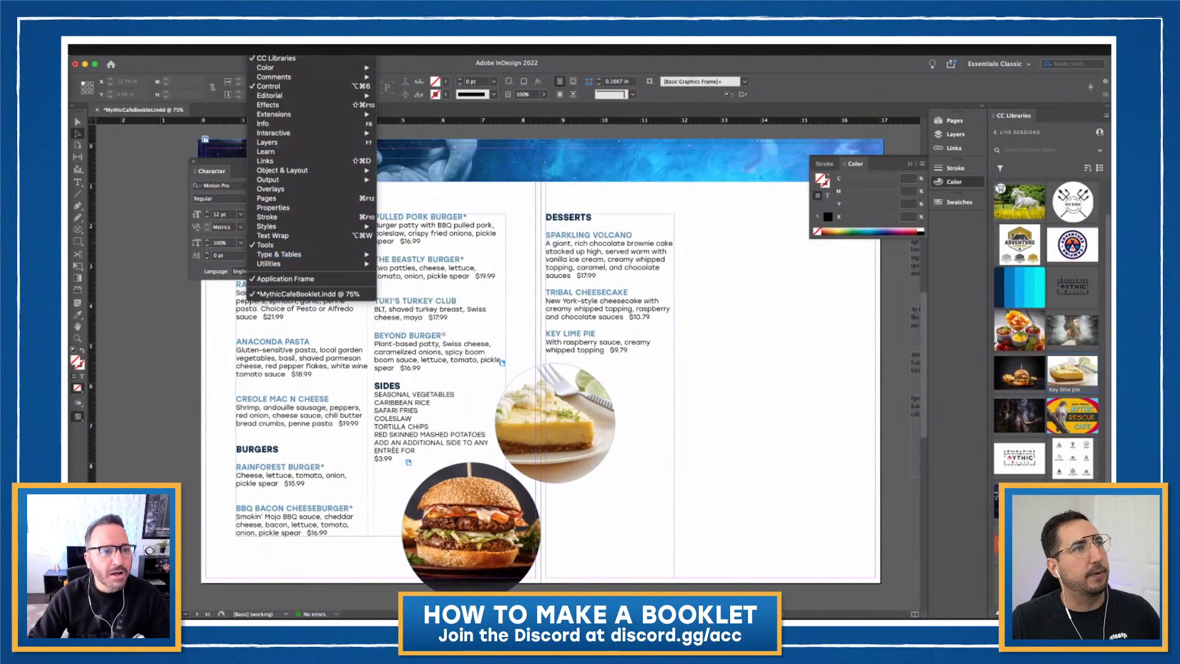
key(Escape)
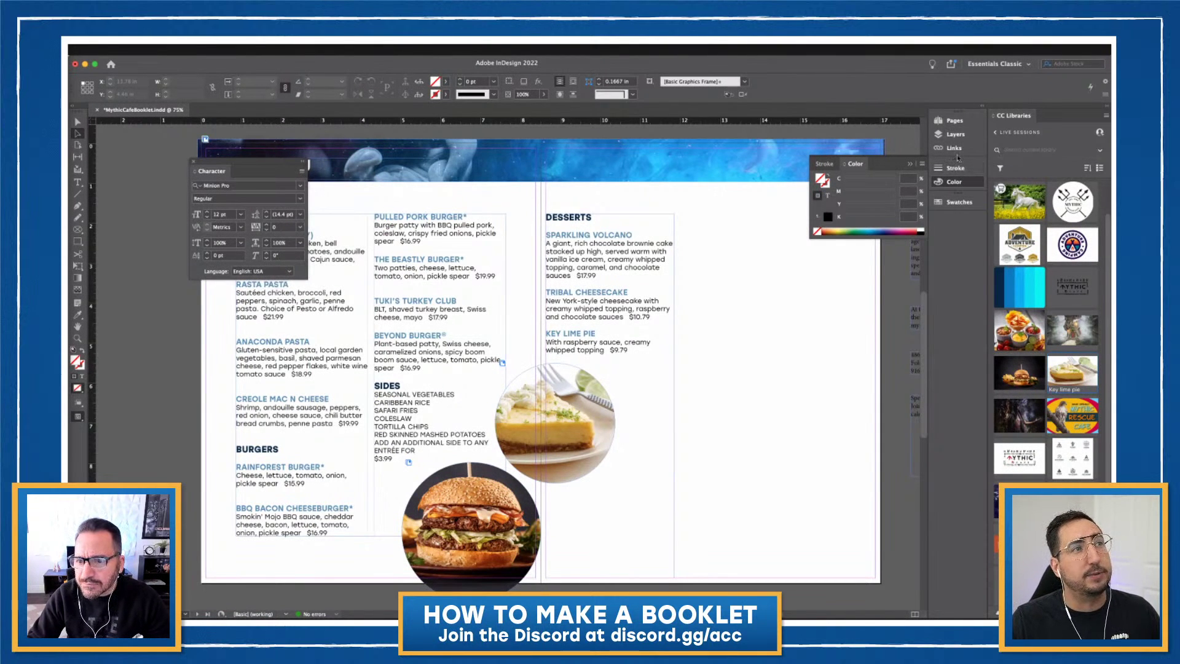
click(957, 183)
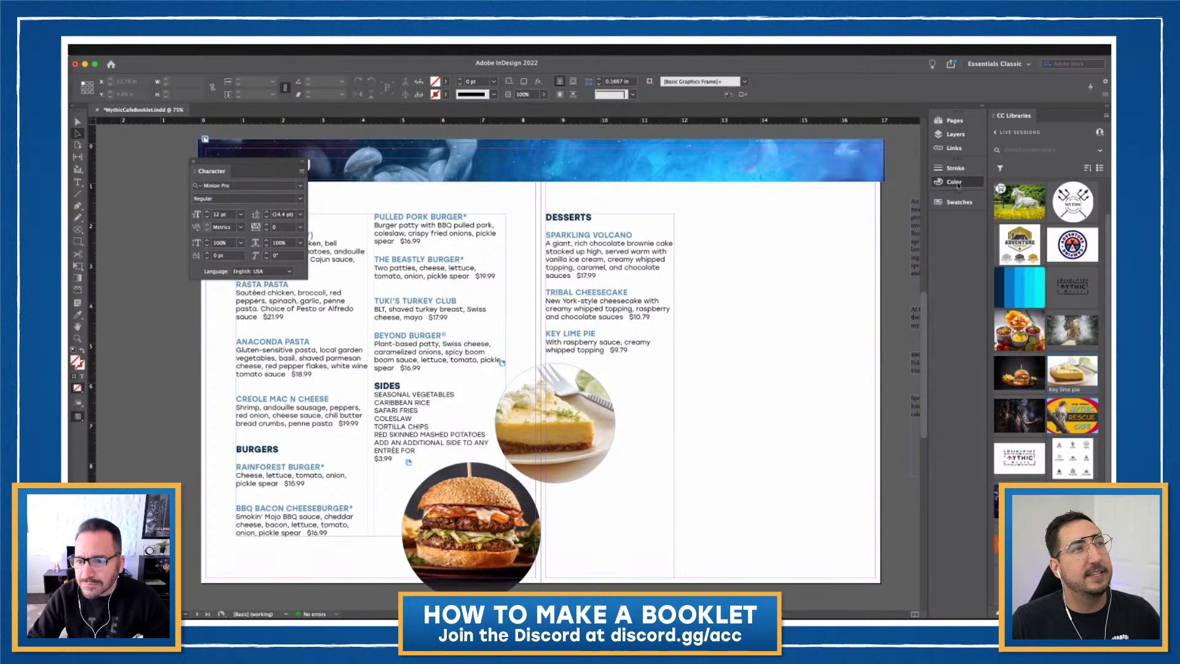
click(960, 202)
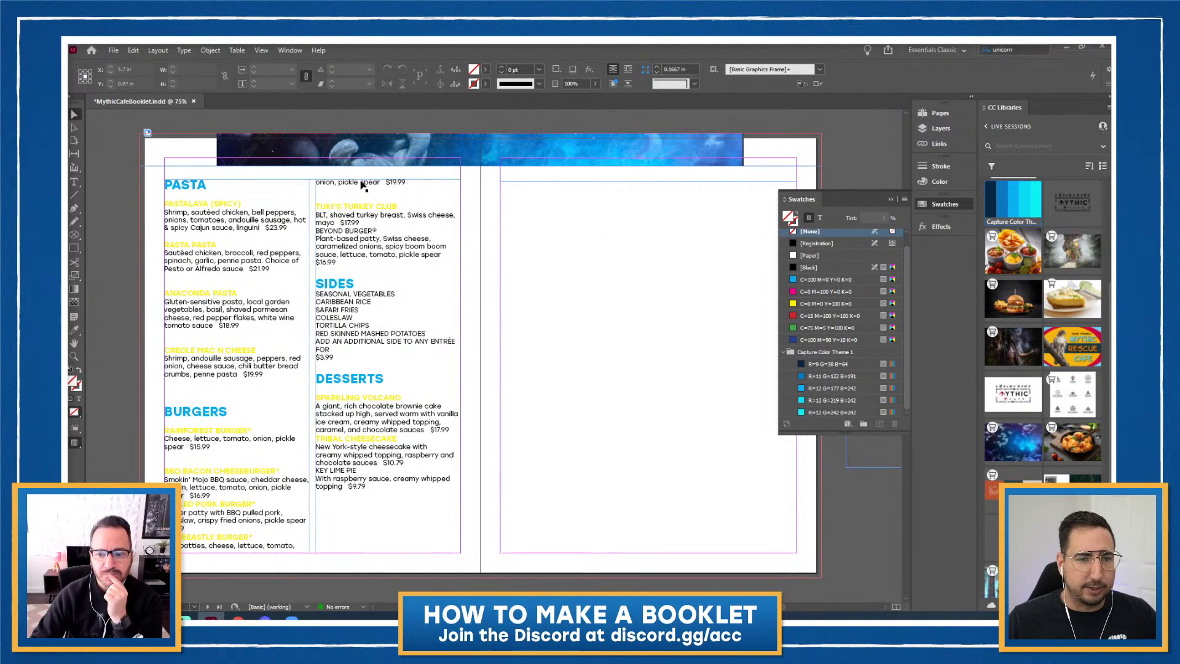
Recolor the PASTA heading bright green with the Color Picker and deselect the text
double_click(185, 188)
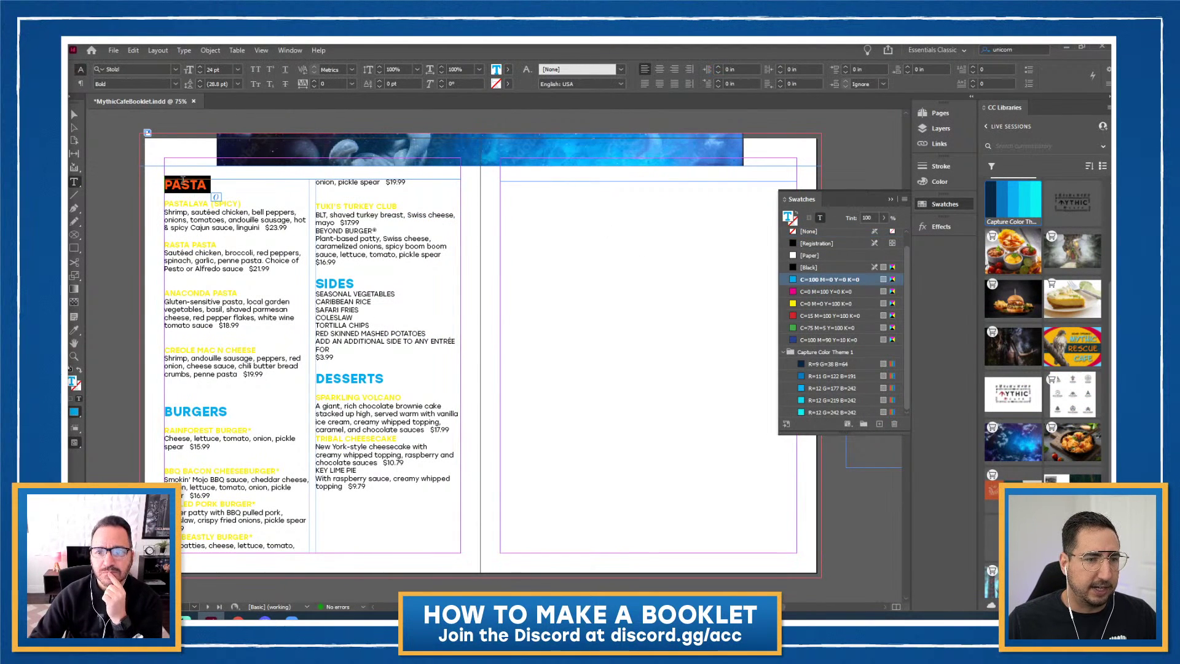
double_click(74, 383)
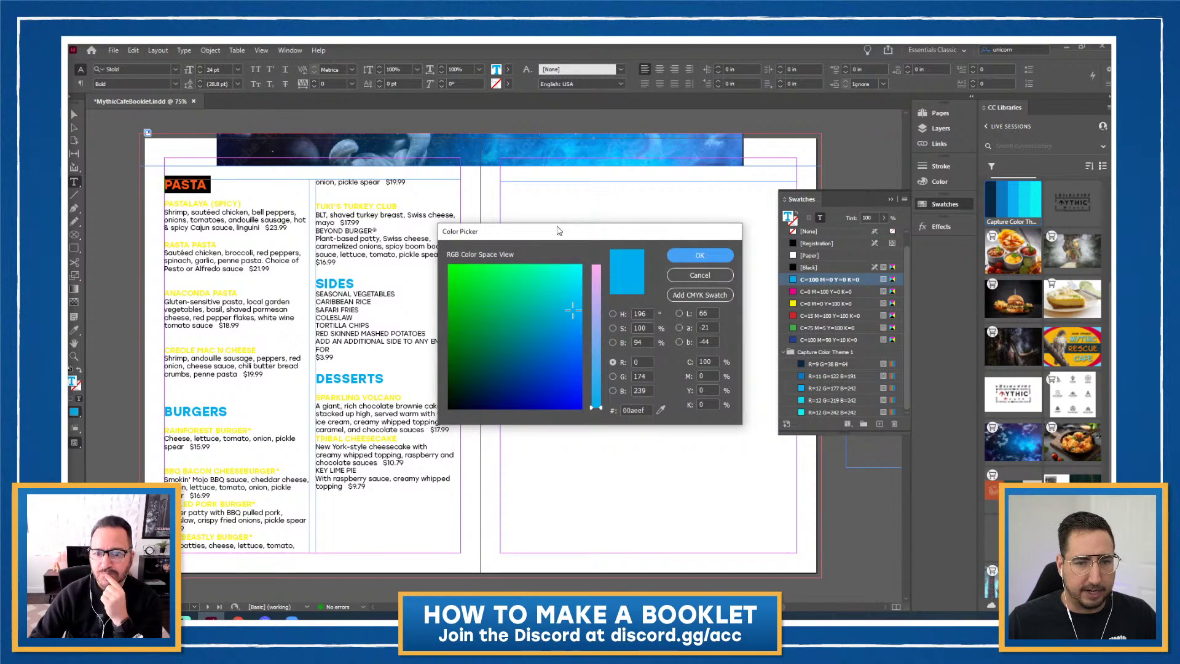
click(501, 268)
click(674, 253)
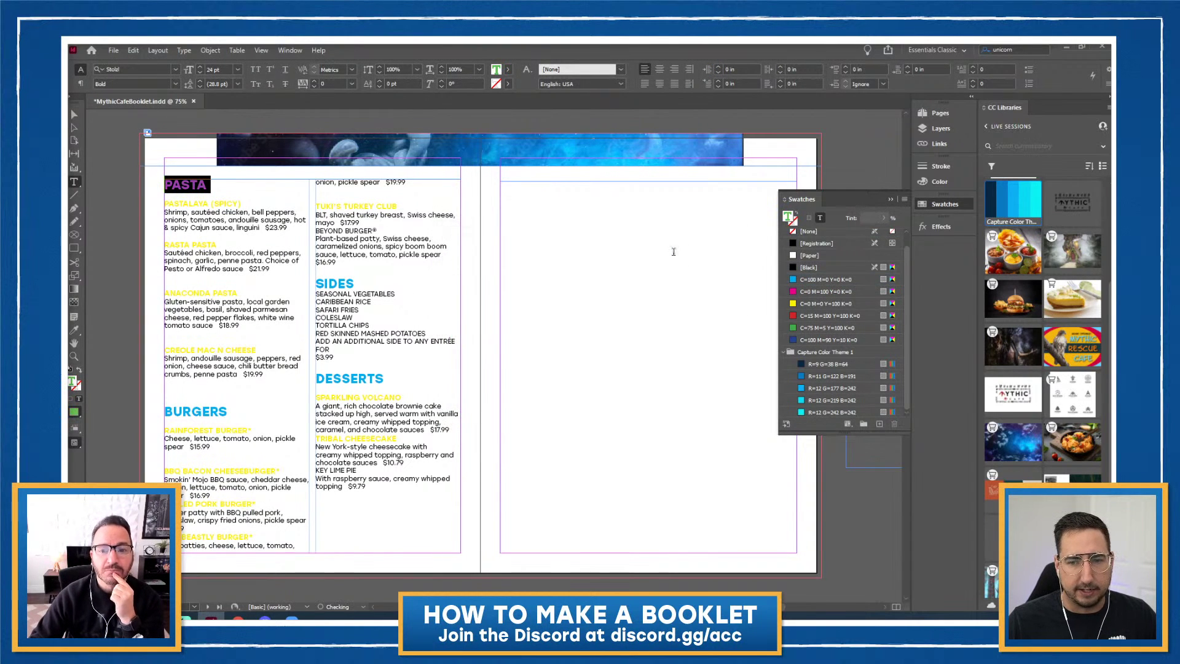
click(190, 189)
click(190, 188)
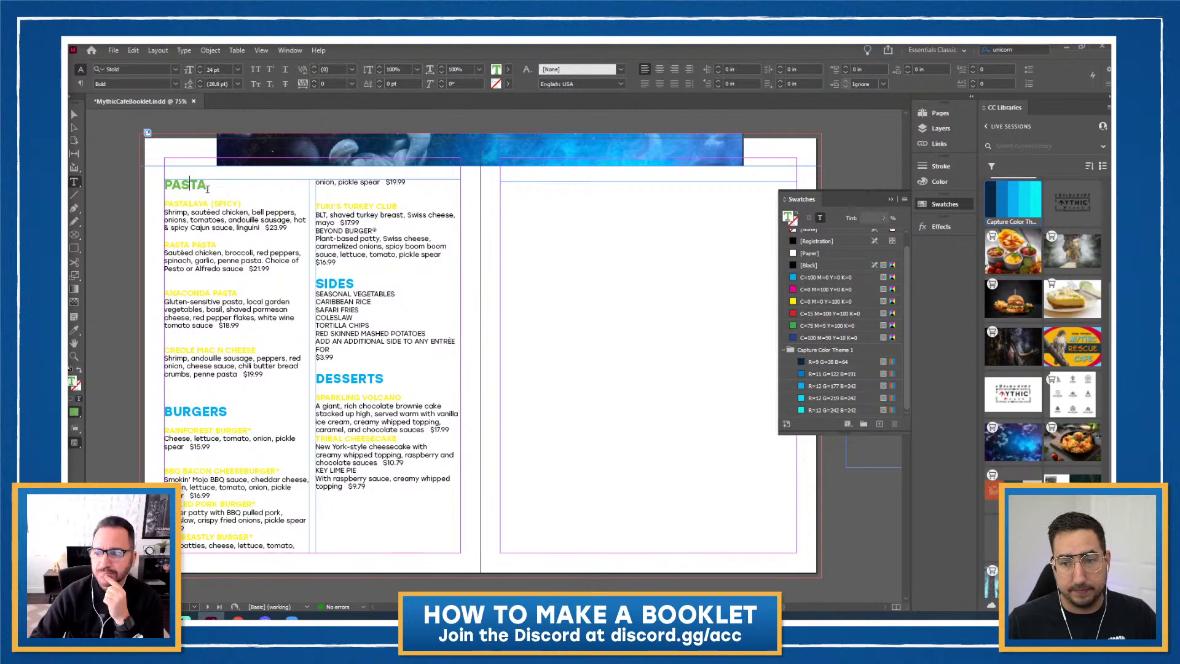
Lengthen the swatch list and save the PASTA heading's green, C=61 M=0 Y=92 K=0, as a new swatch
drag(857, 425, 861, 519)
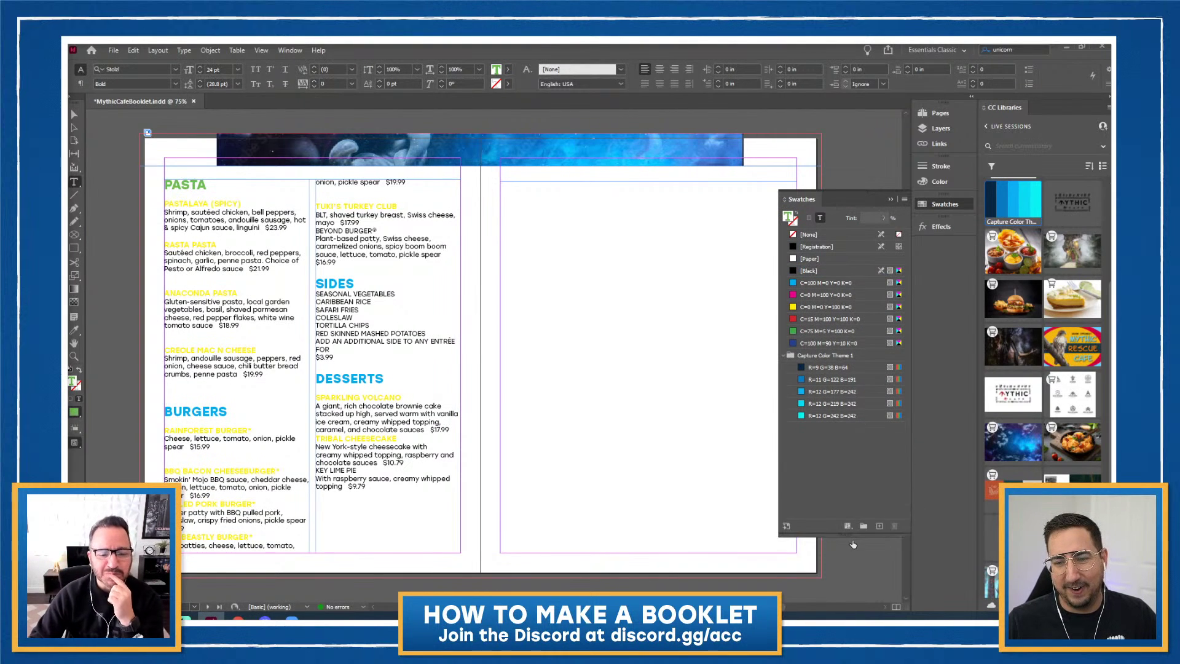
double_click(202, 185)
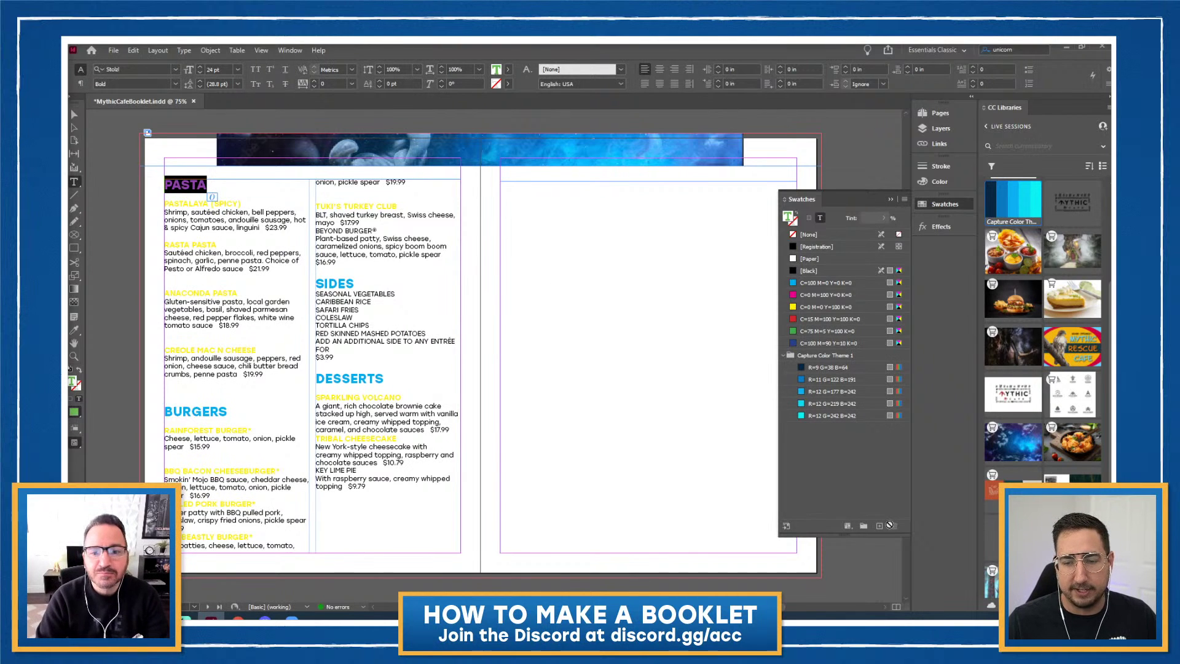
click(880, 526)
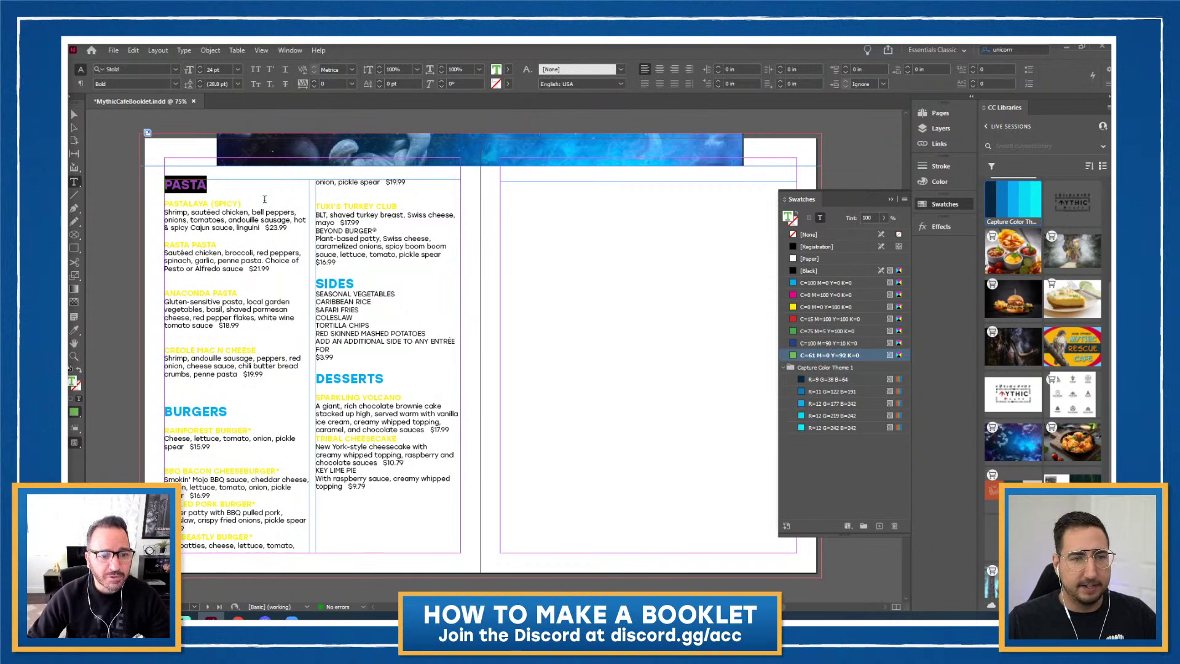
Undo the new green swatch and the green recoloring of the PASTA heading
click(74, 114)
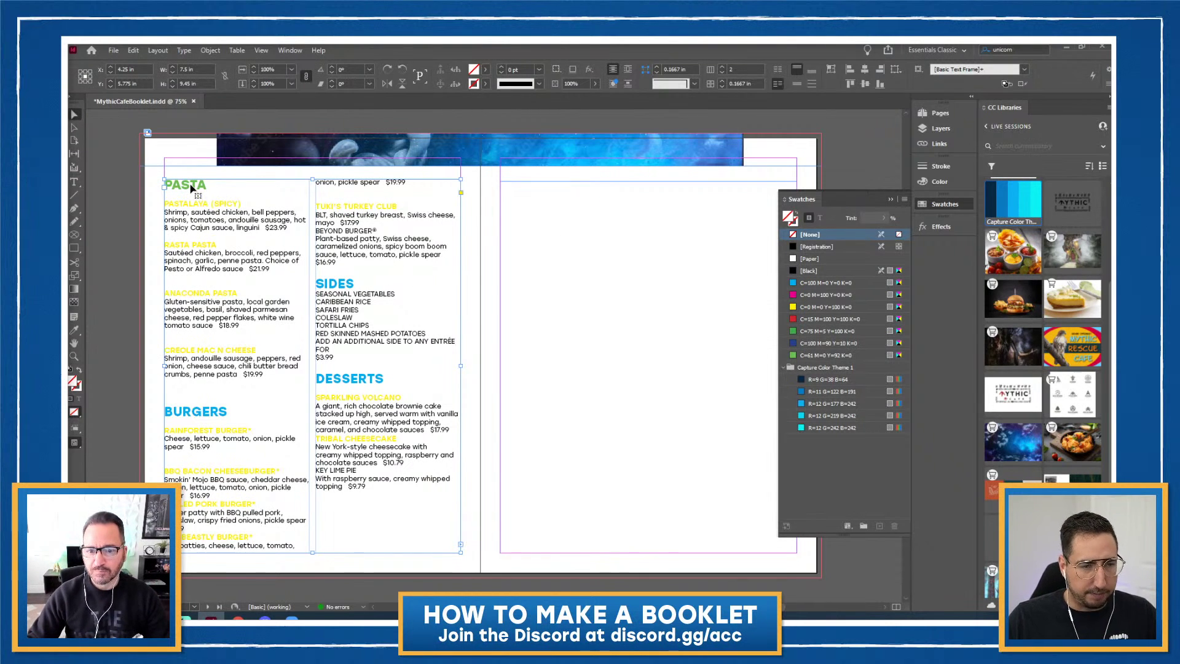
key(ctrl+z)
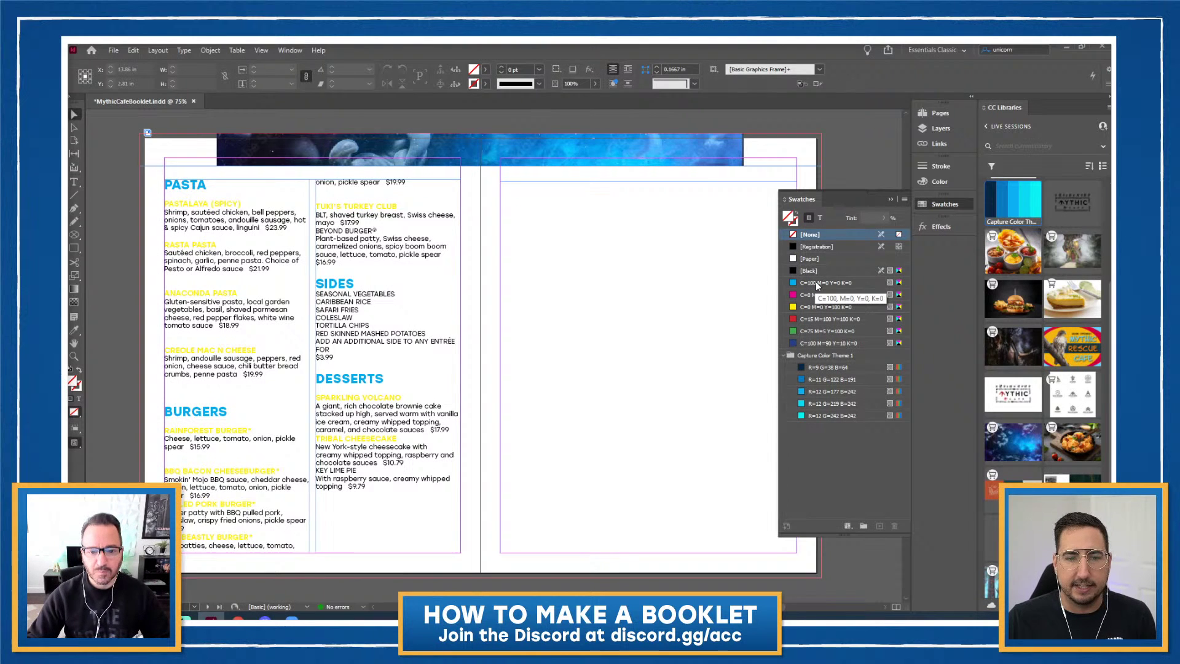
Delete the cyan swatch C=100 M=0 Y=0 K=0 and replace it with the defined swatch R=9 G=38 B=64
right_click(817, 284)
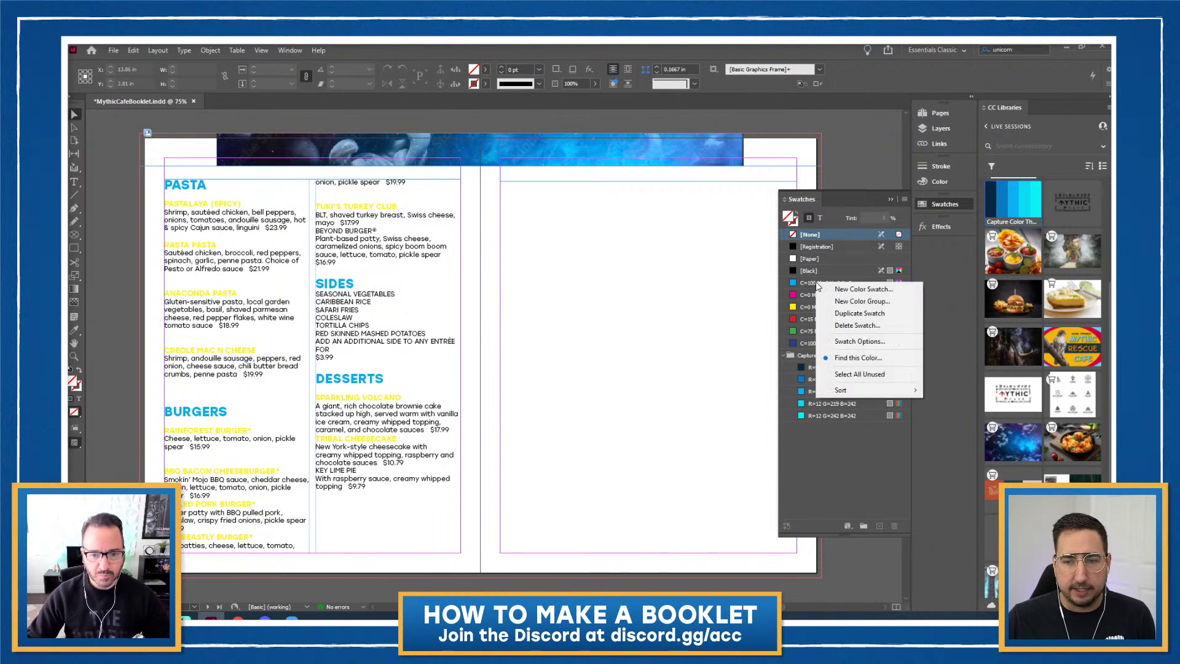
click(857, 325)
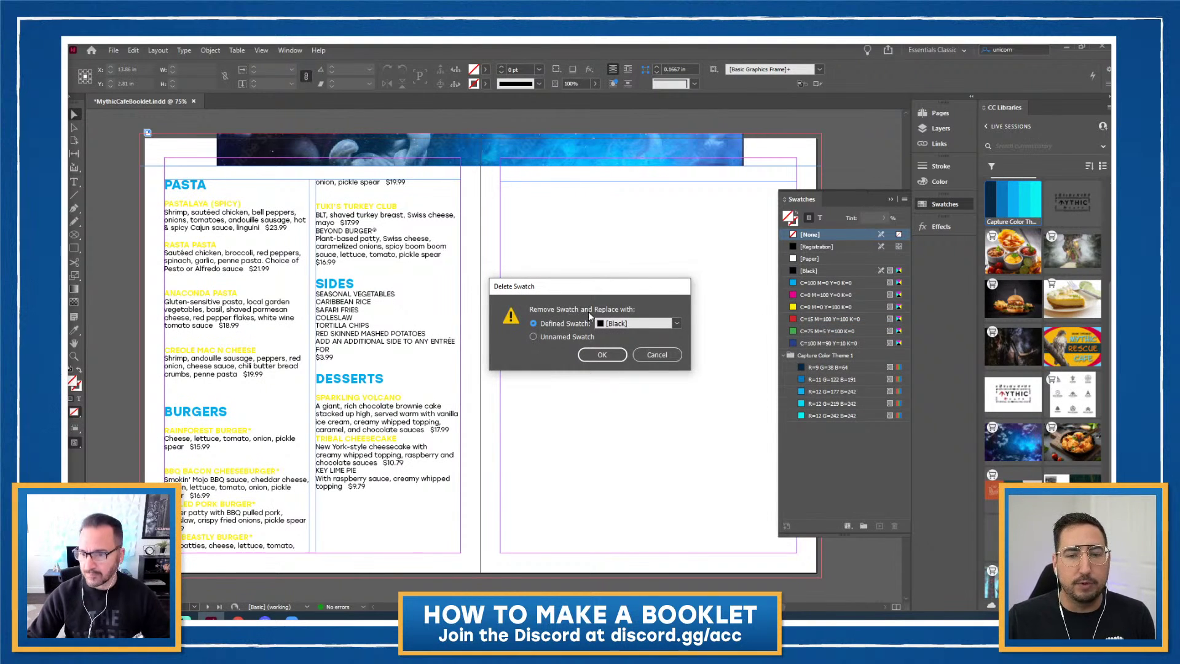
click(639, 323)
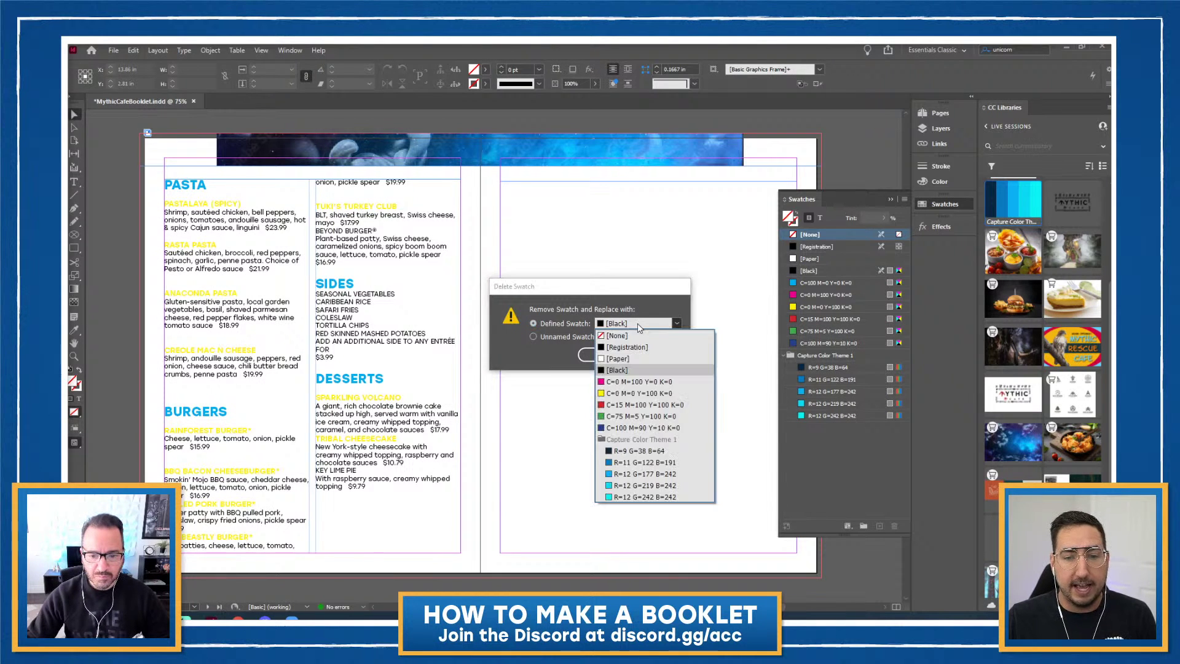
click(649, 452)
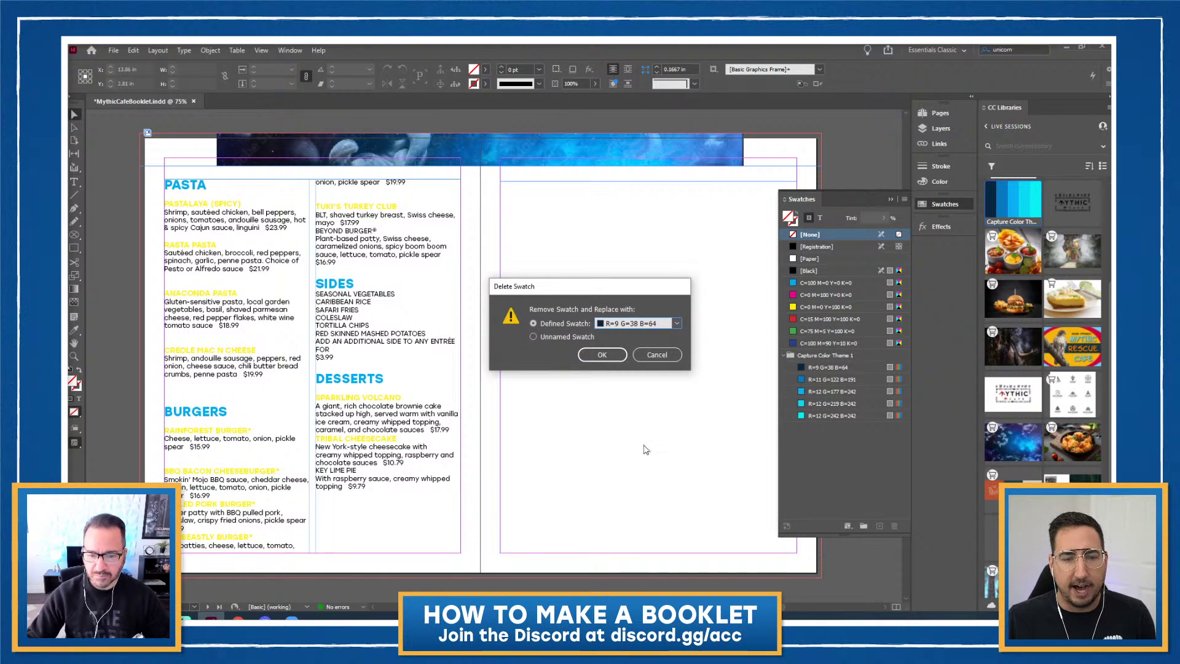
click(603, 355)
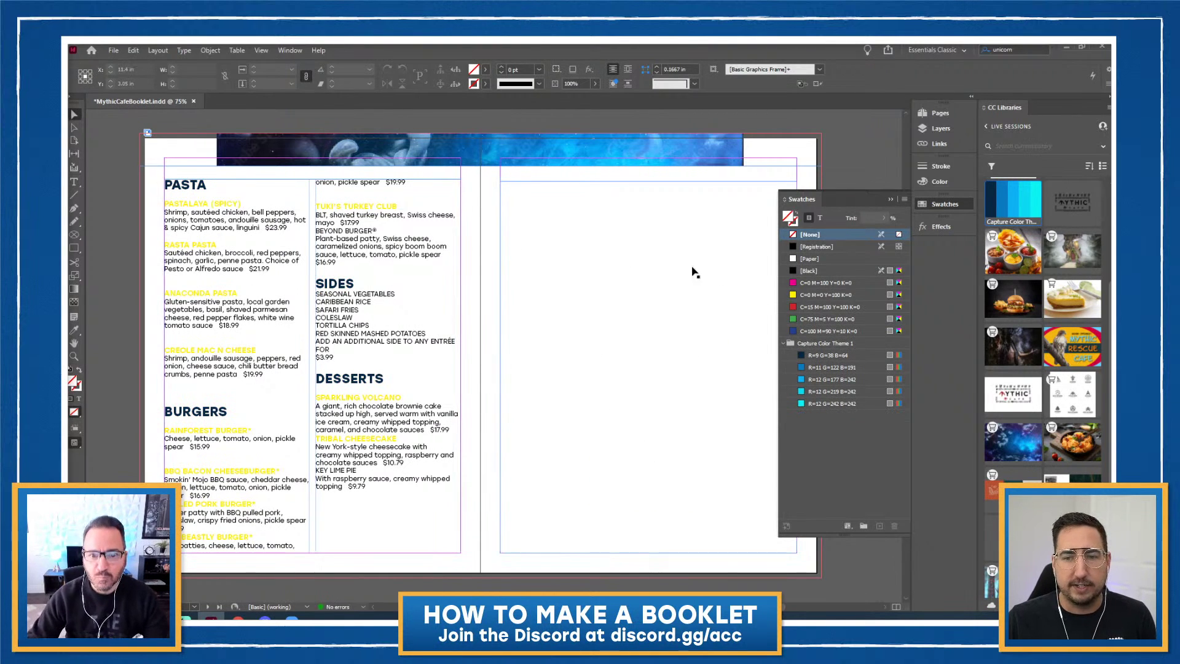
Delete the yellow swatch C=0 M=0 Y=100 K=0 and replace it with the defined swatch R=12 G=177 B=242
right_click(817, 297)
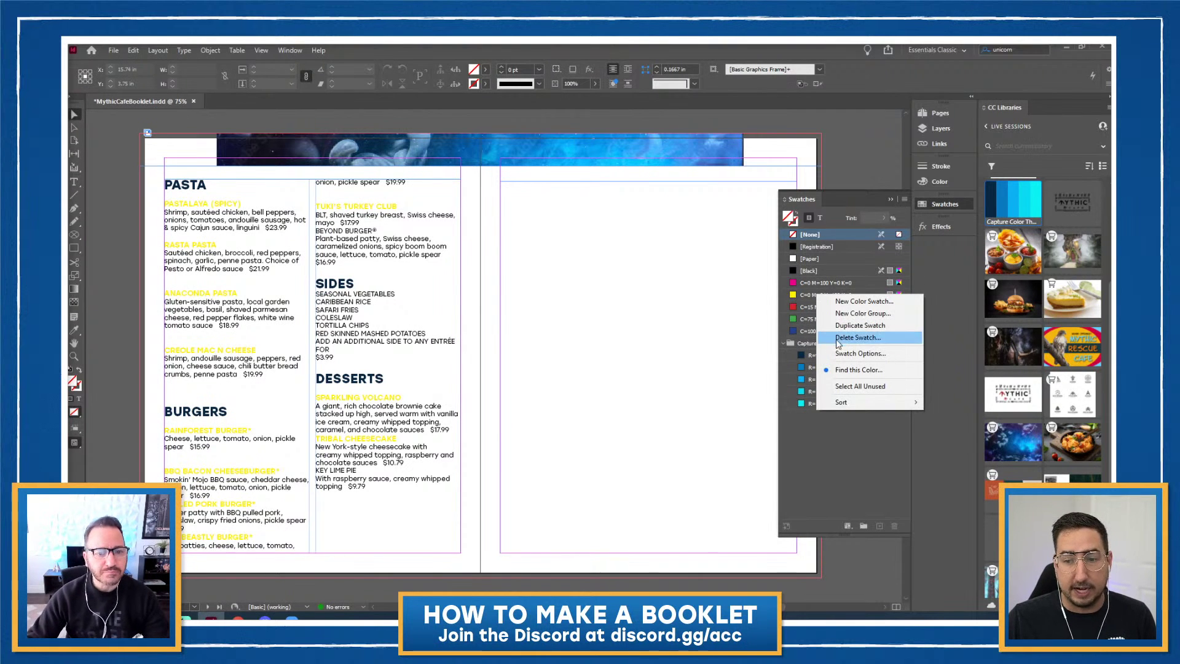
click(858, 337)
click(677, 323)
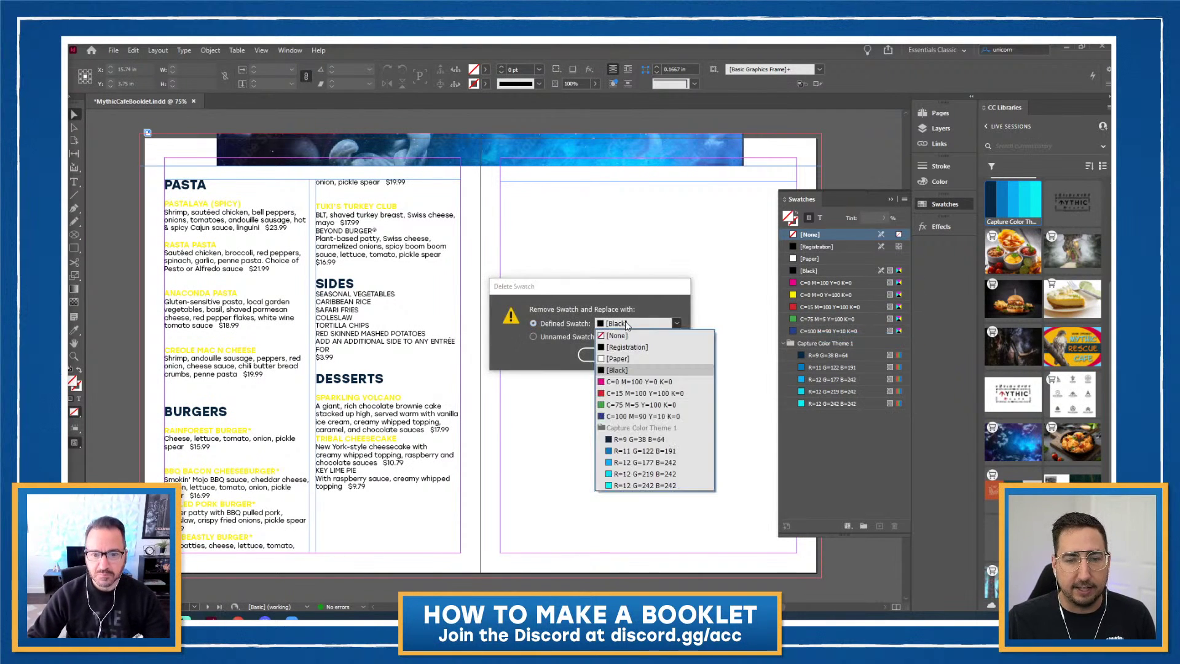
click(636, 458)
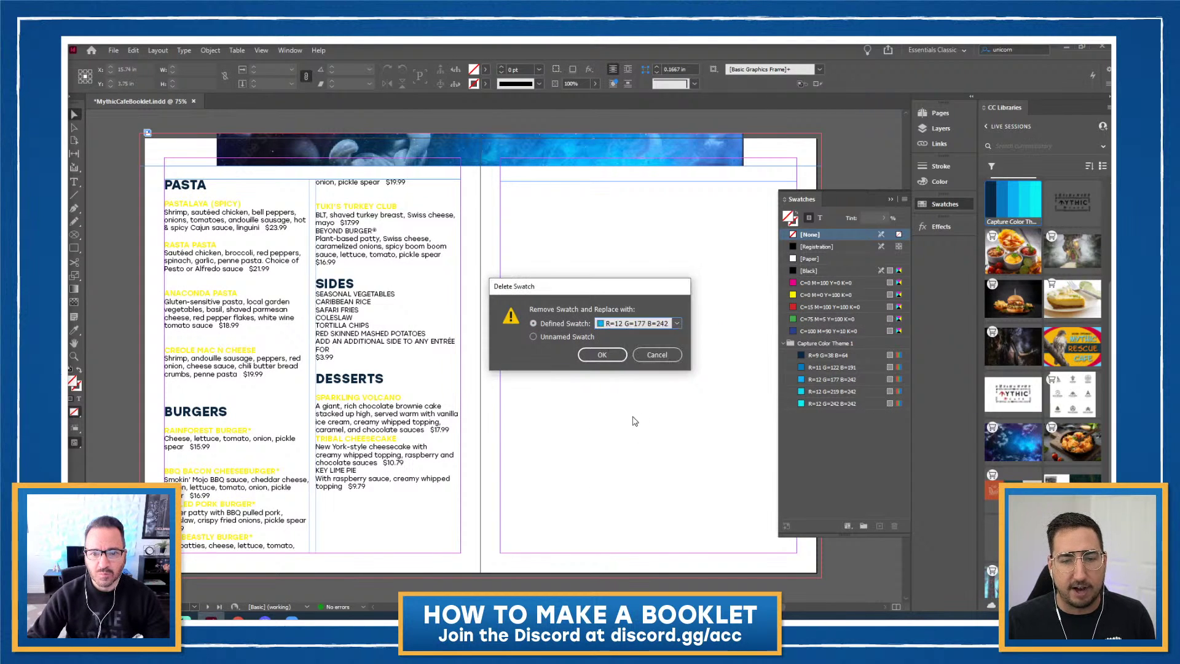
click(602, 354)
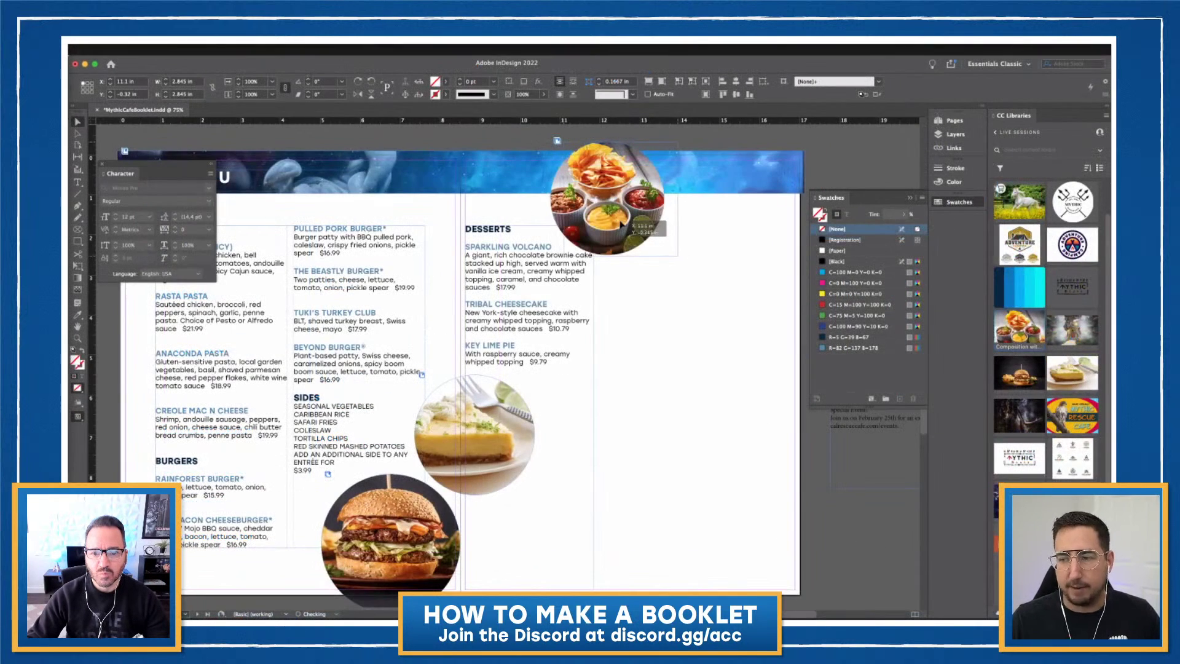
Position the circular chips-and-dips photo over the header banner above the DESSERTS page and deselect it
click(625, 225)
click(863, 162)
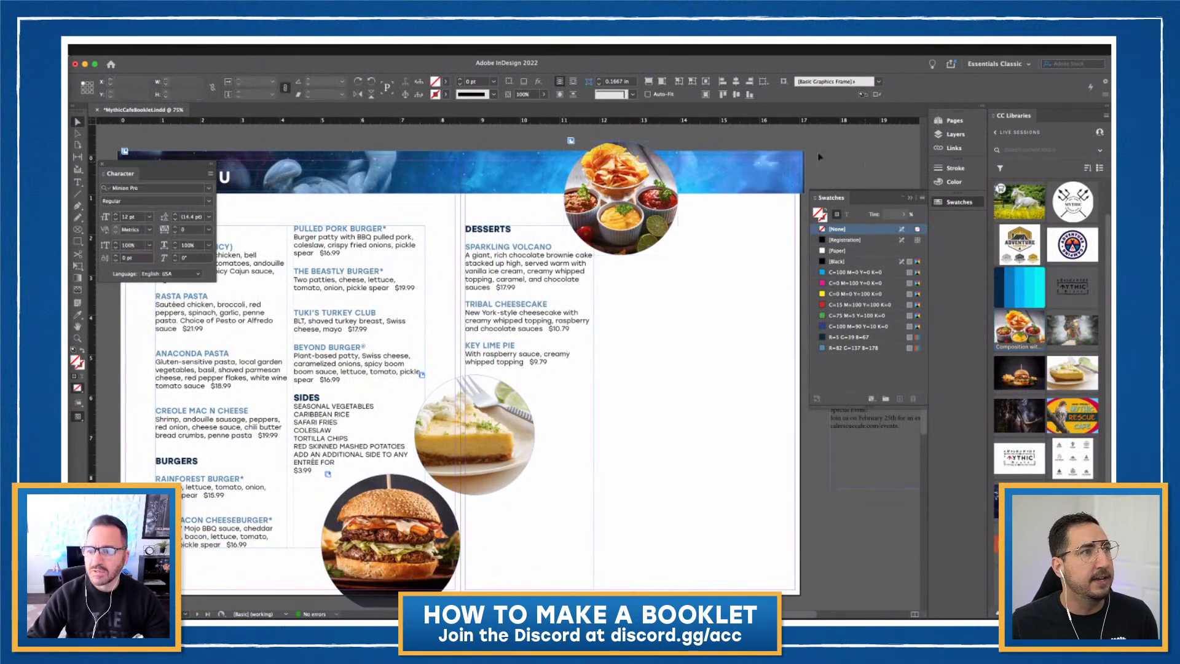
Add the blue R=12 G=177 B=242 and the Capture Color Theme 1 group from the library to the document swatches
right_click(854, 344)
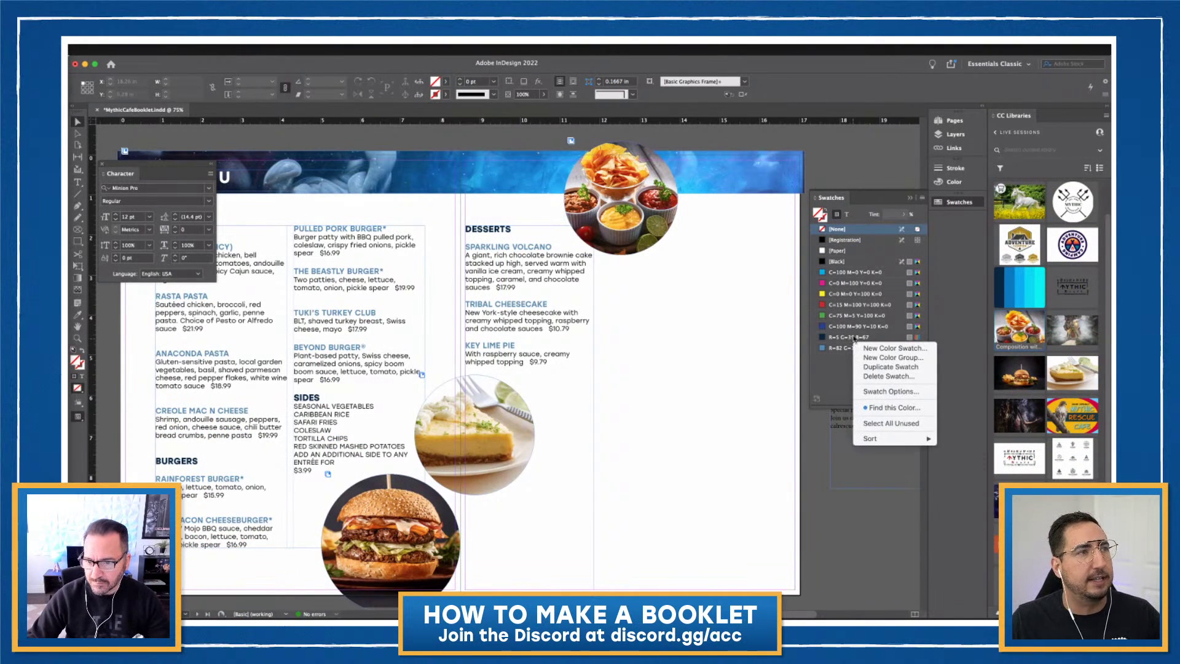
key(Escape)
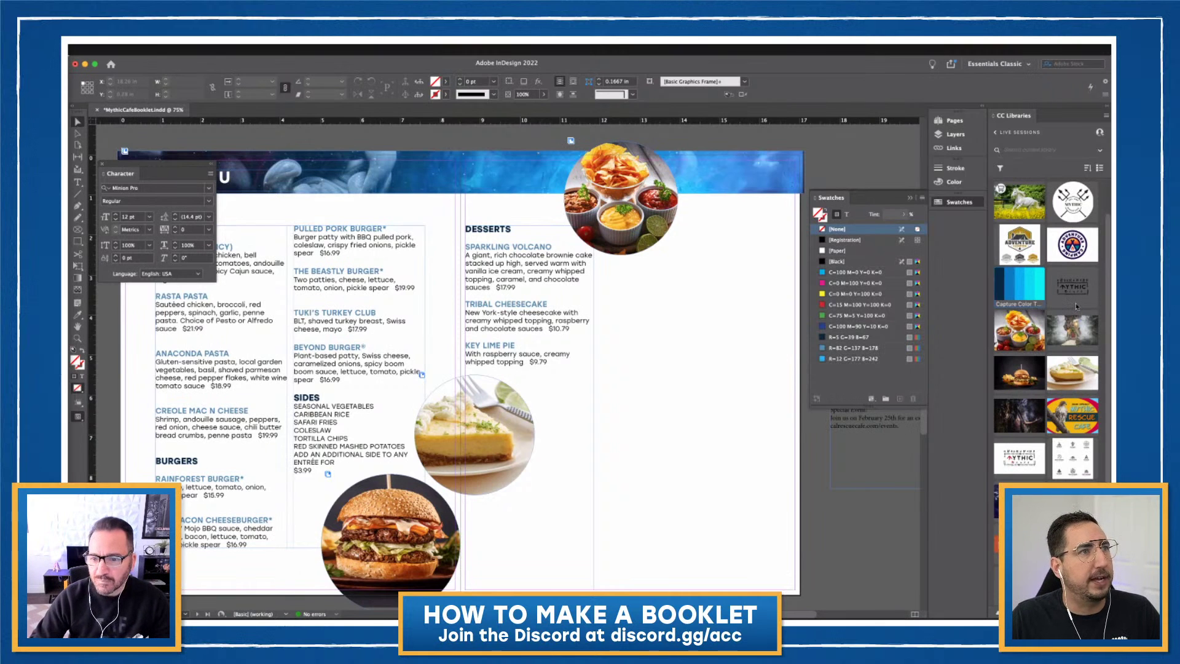
drag(867, 360, 840, 380)
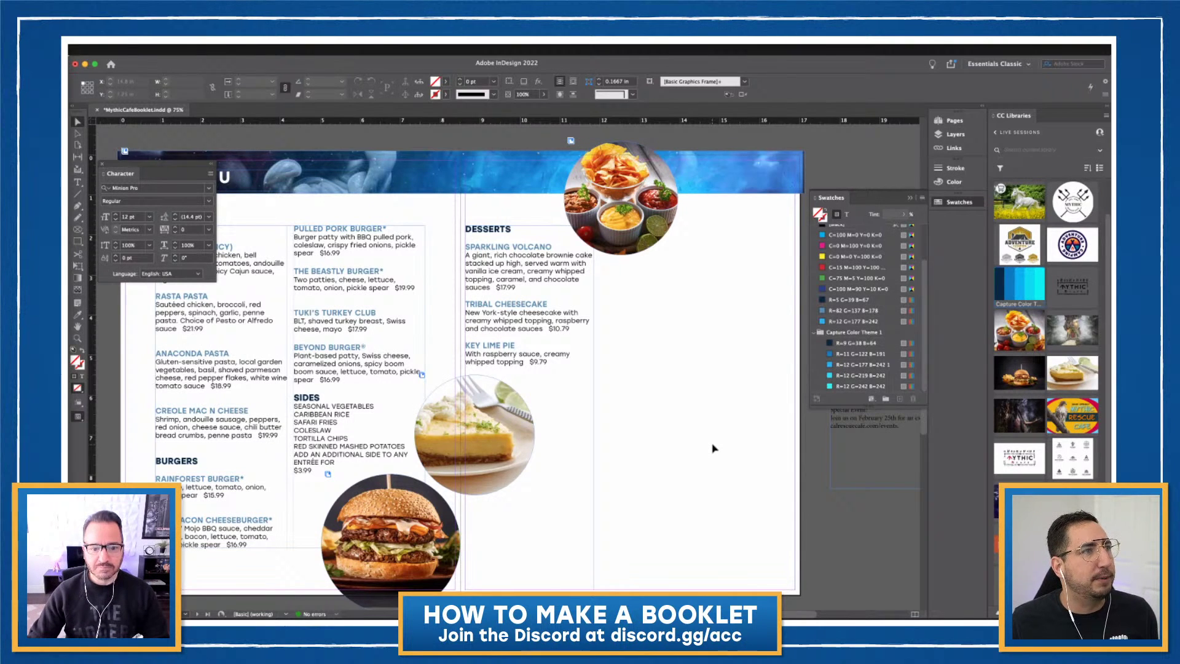
Delete the dark blue swatch R=5 G=39 B=67 and replace it with R=9 G=38 B=64 from Capture Color Theme 1
scroll(688, 443, down, 1)
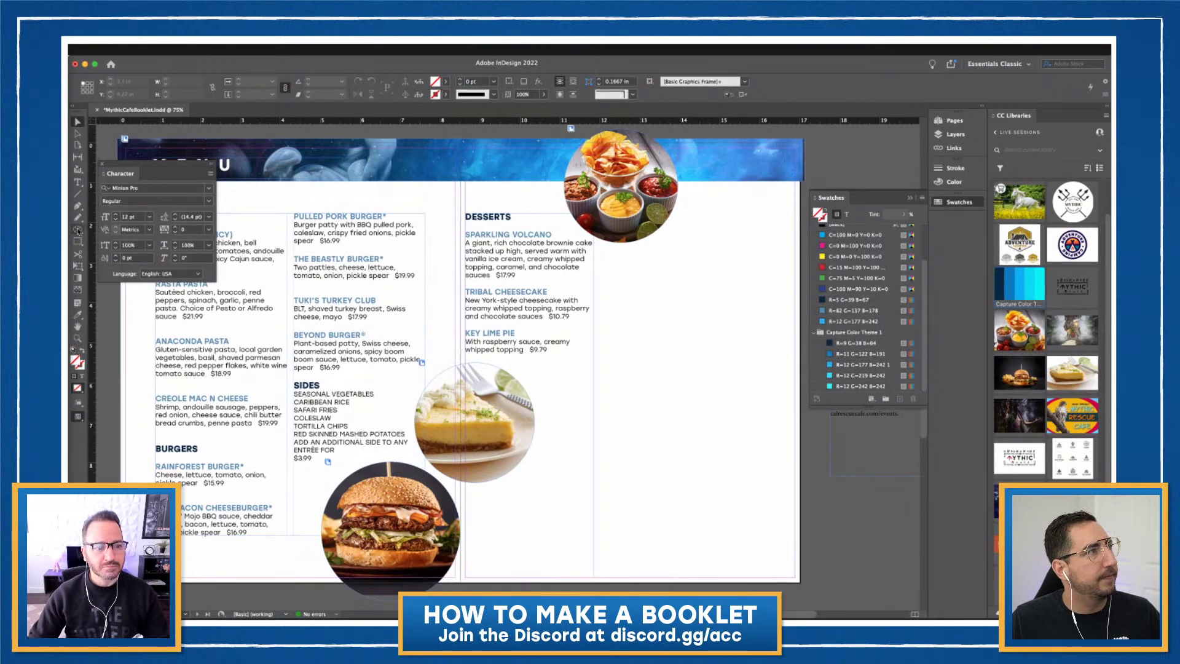
right_click(846, 301)
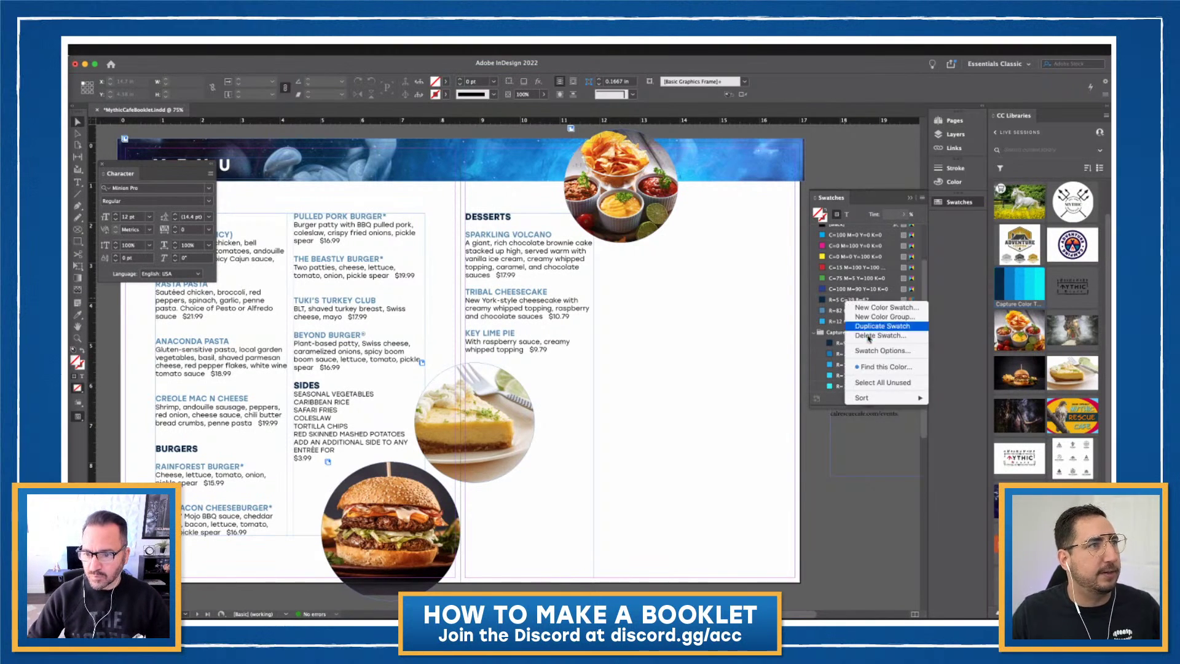
click(870, 336)
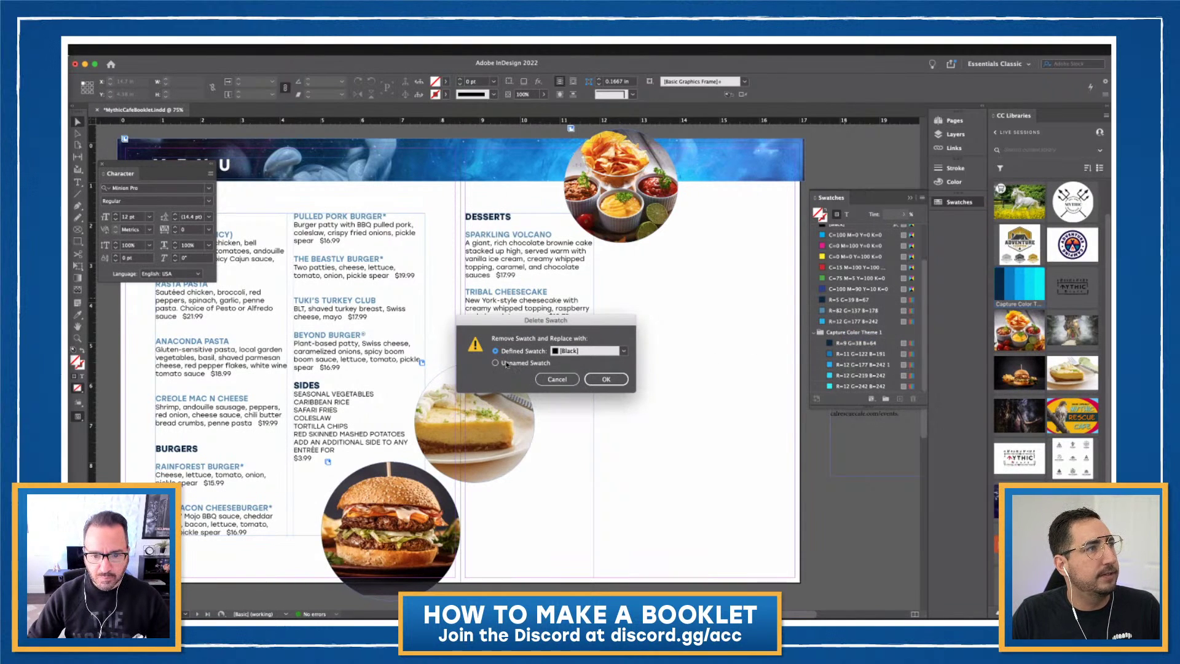
click(625, 349)
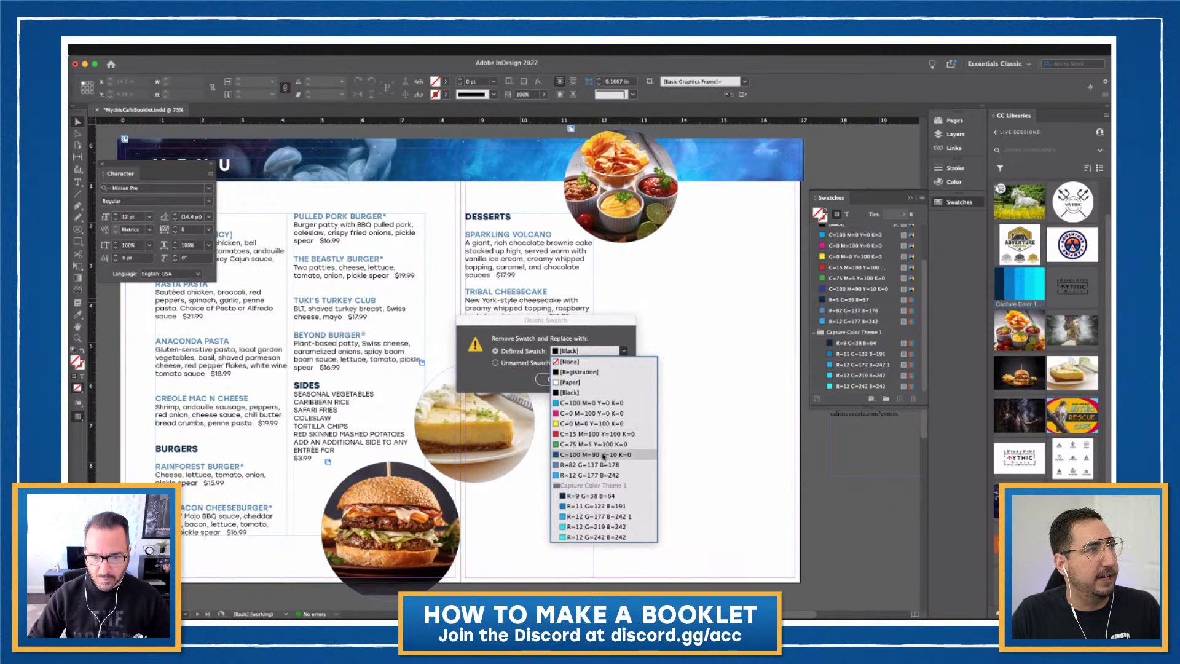
click(609, 496)
click(606, 380)
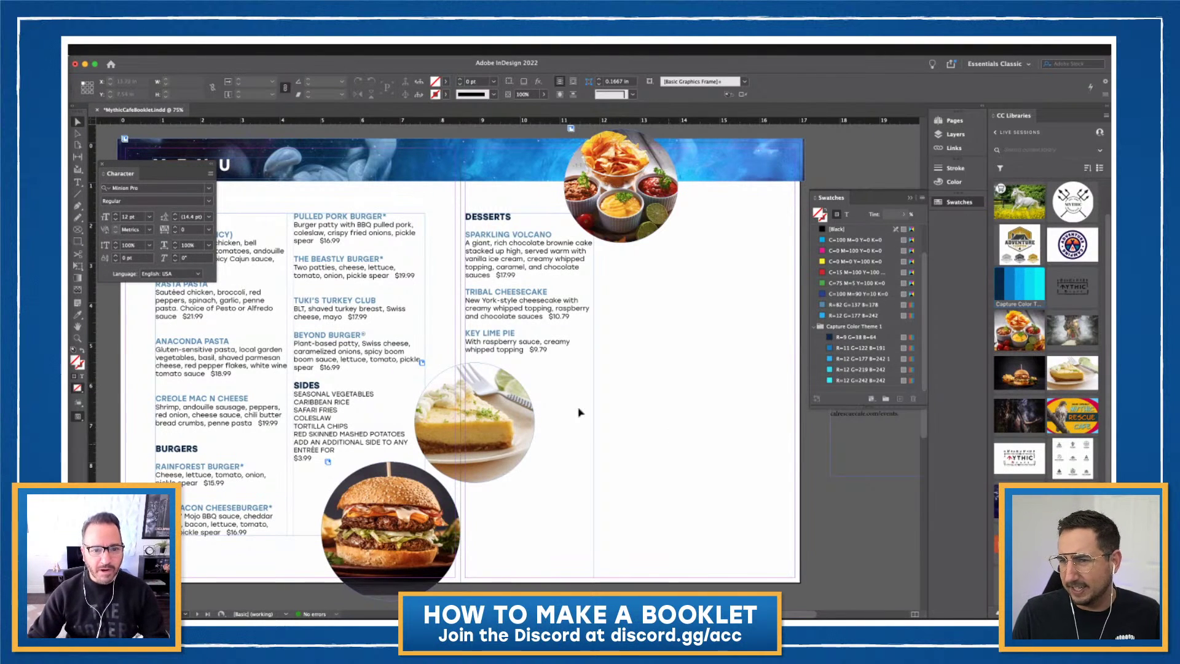
scroll(735, 434, left, 5)
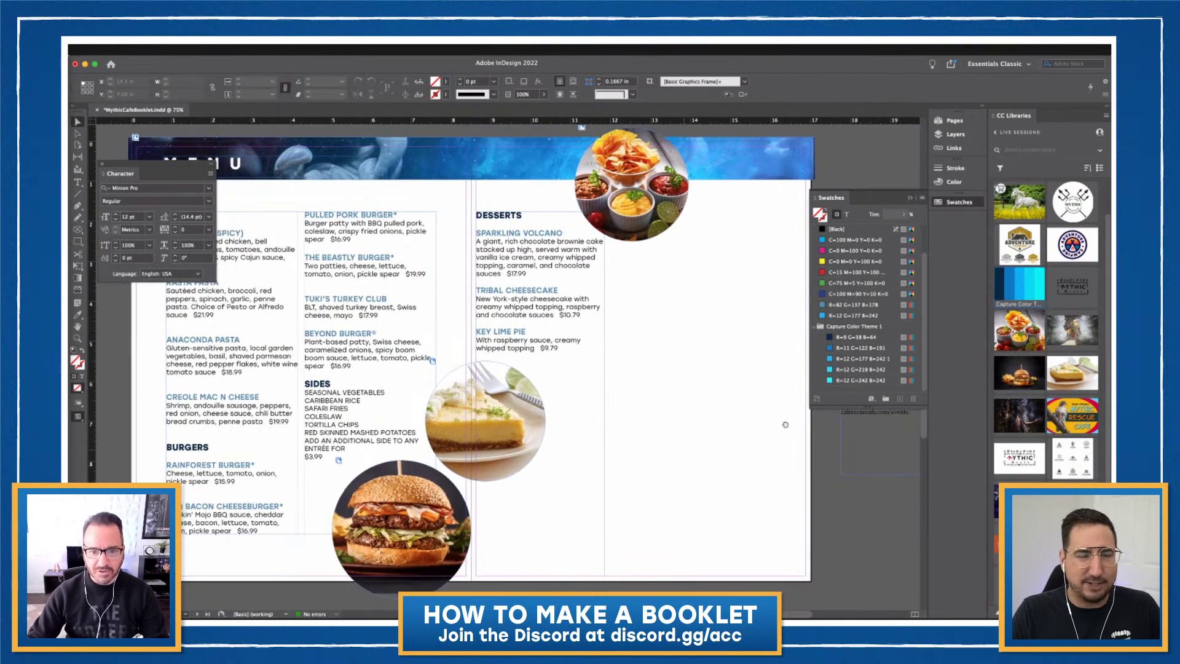
scroll(553, 344, right, 2)
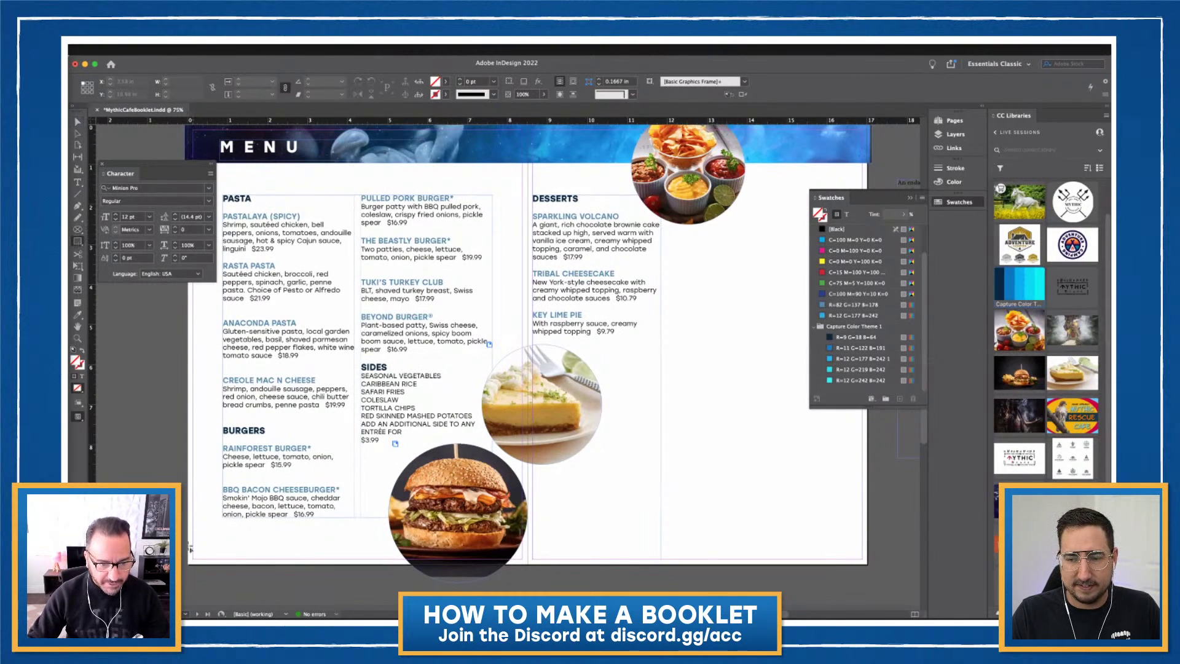
Draw a full-width bar about 17 in wide along the spread's bottom edge and fill it with R=12 G=219 B=242
drag(192, 543, 873, 563)
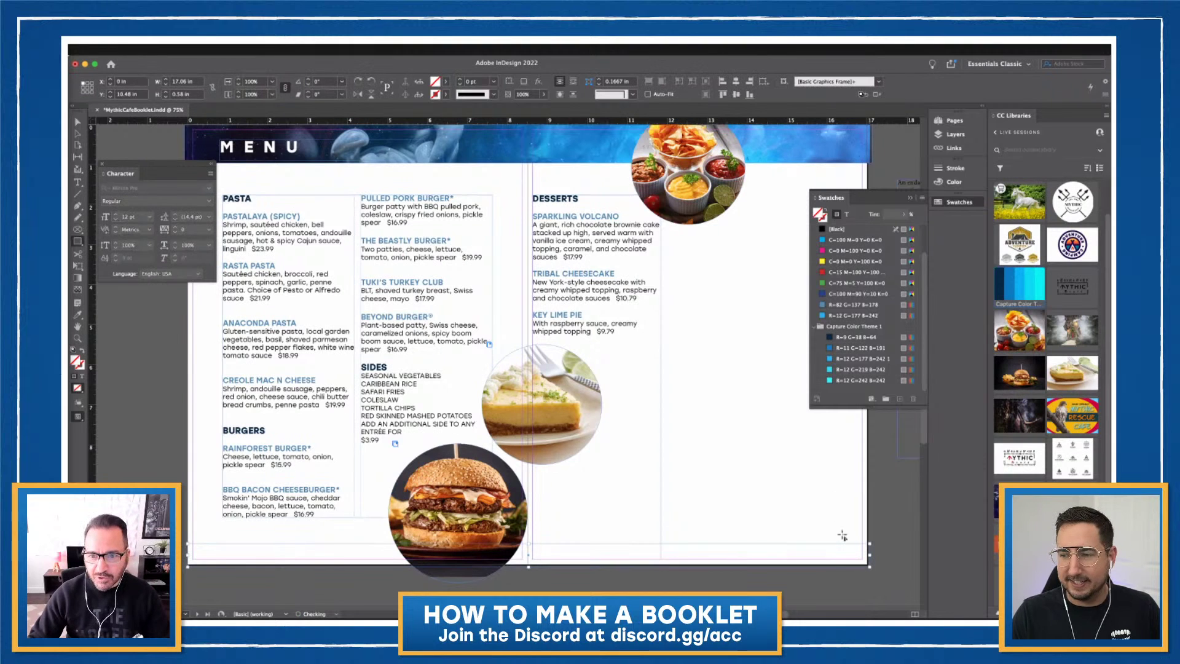
click(857, 369)
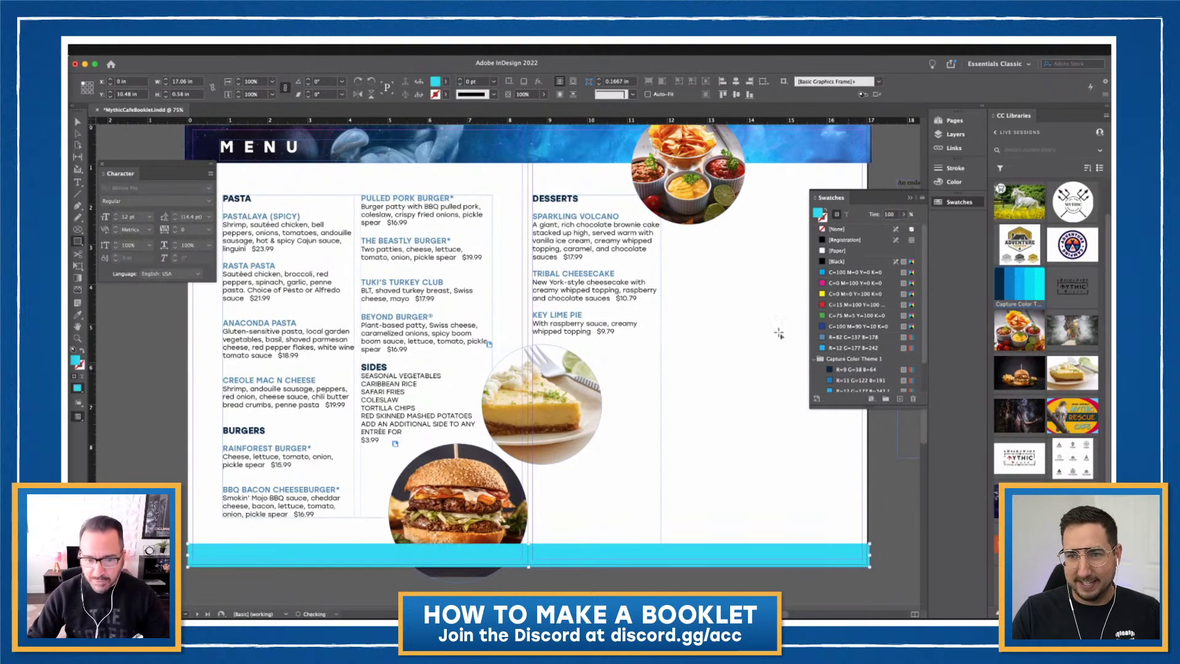
key(v)
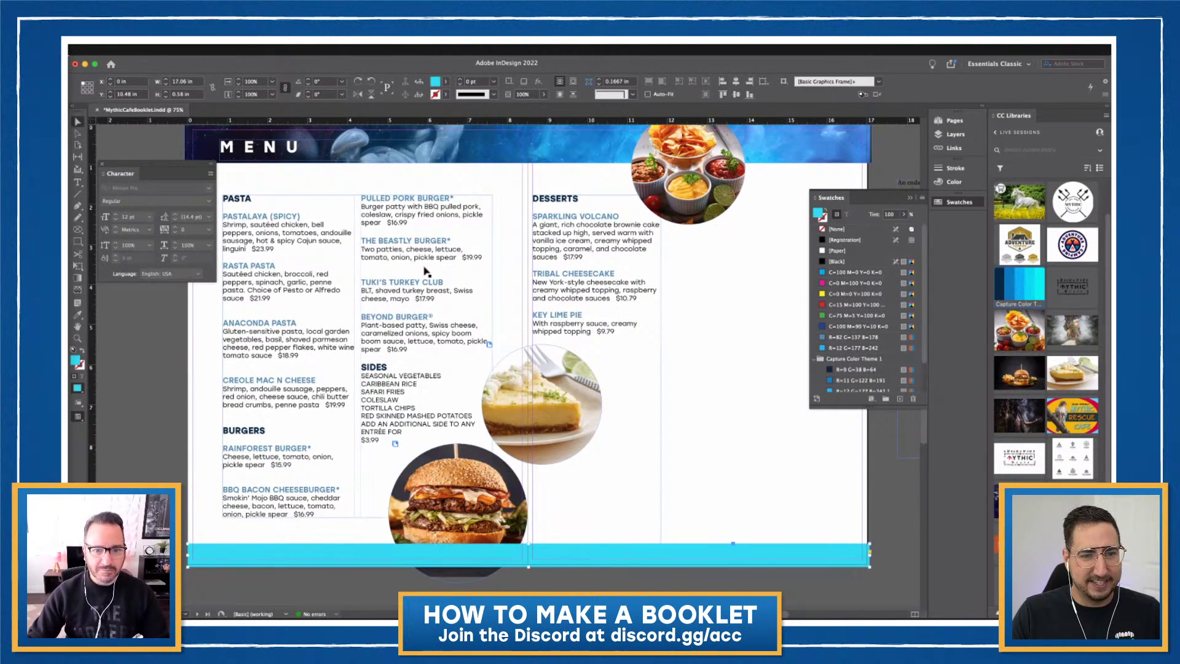
click(876, 523)
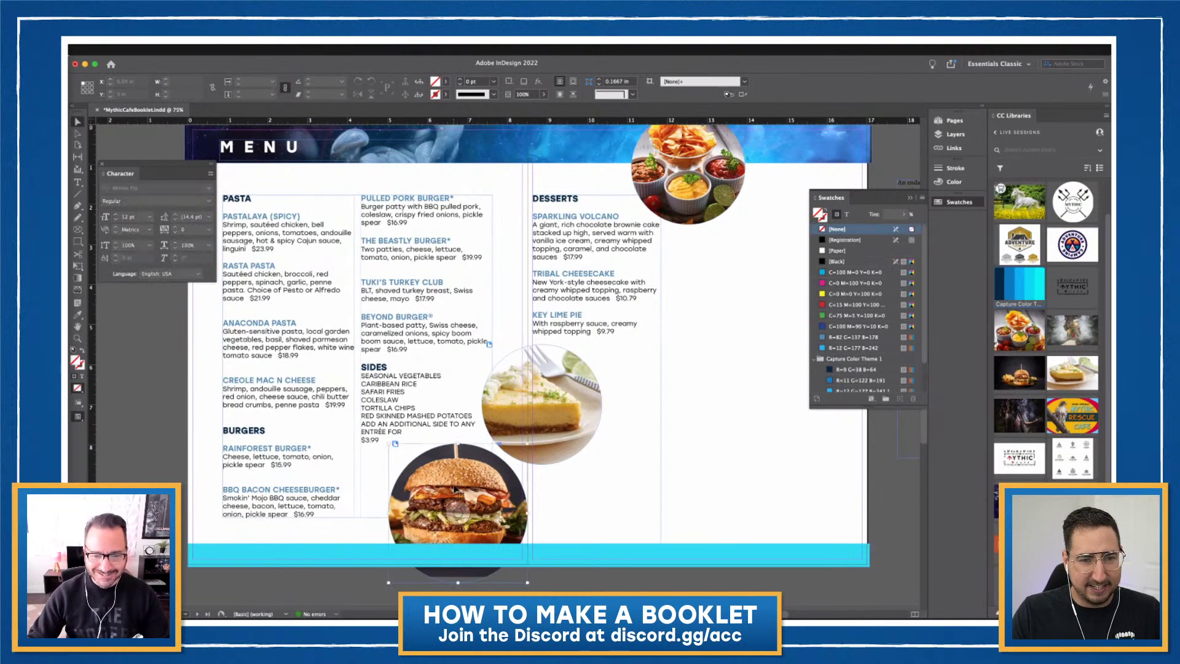
Bring the circular burger photo in front of the cyan bottom bar and deselect it
click(458, 510)
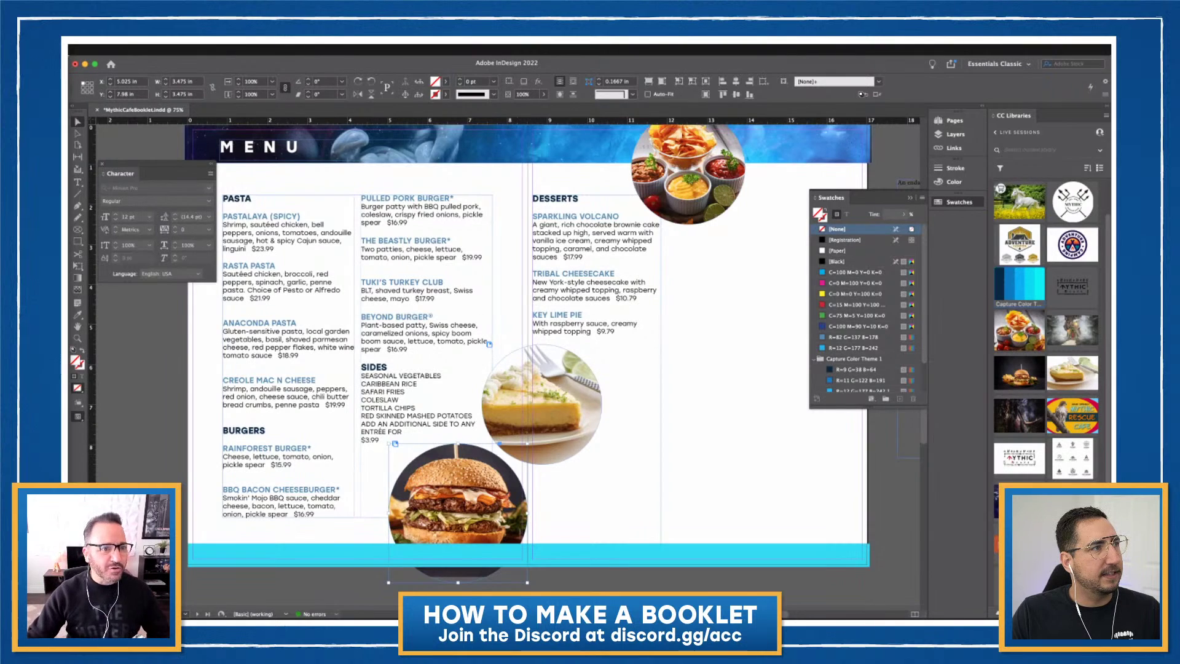
click(91, 48)
mouse_move(111, 43)
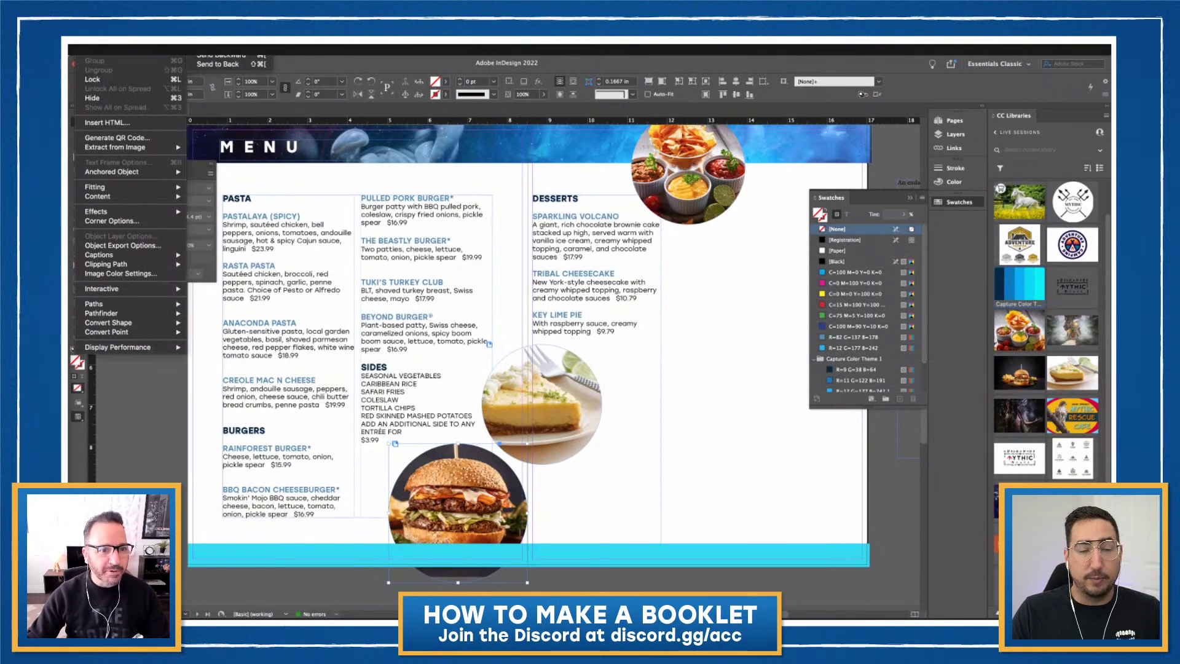
click(221, 64)
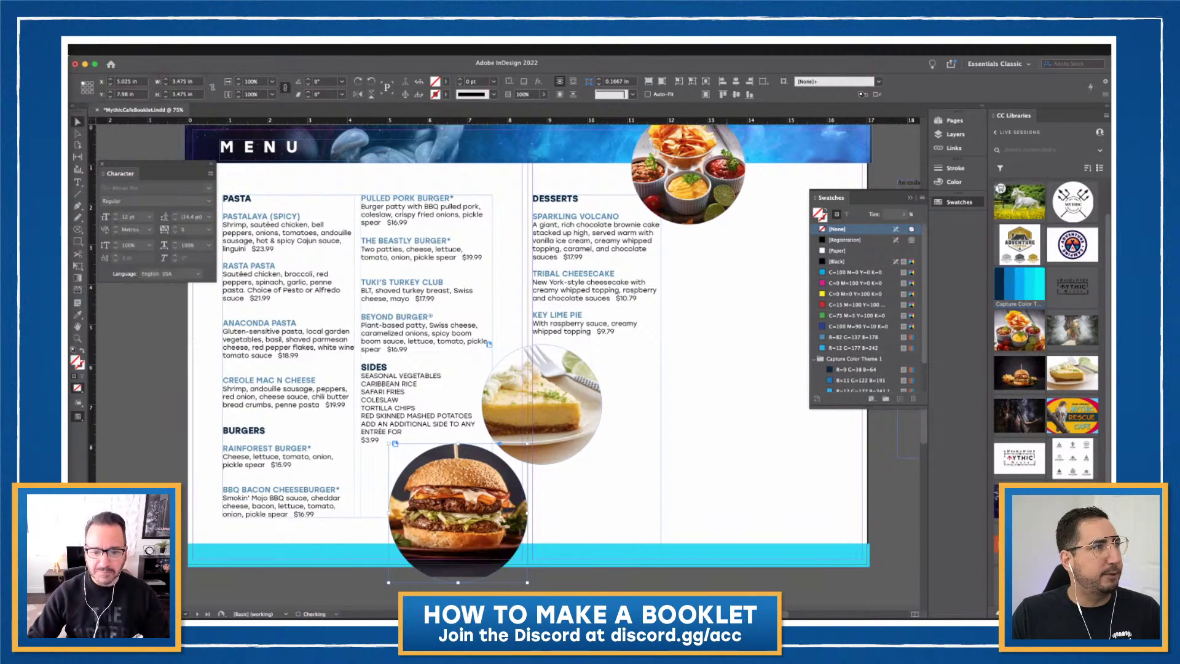
click(662, 584)
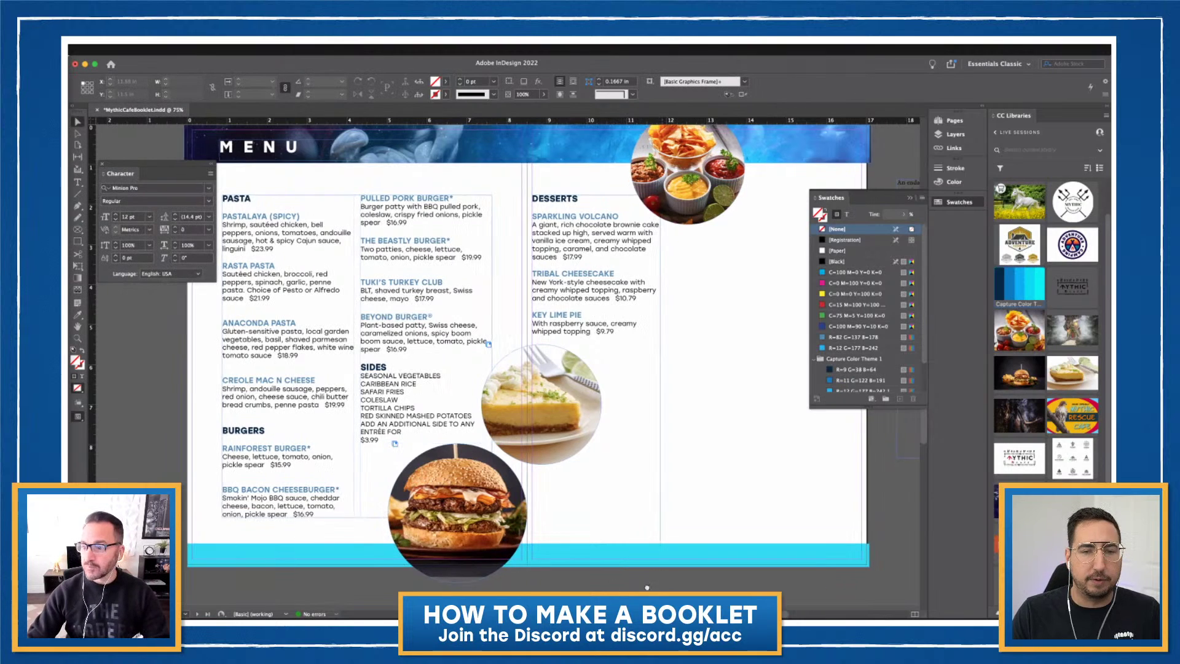
scroll(624, 588, right, 2)
scroll(624, 588, right, 2)
scroll(624, 589, up, 1)
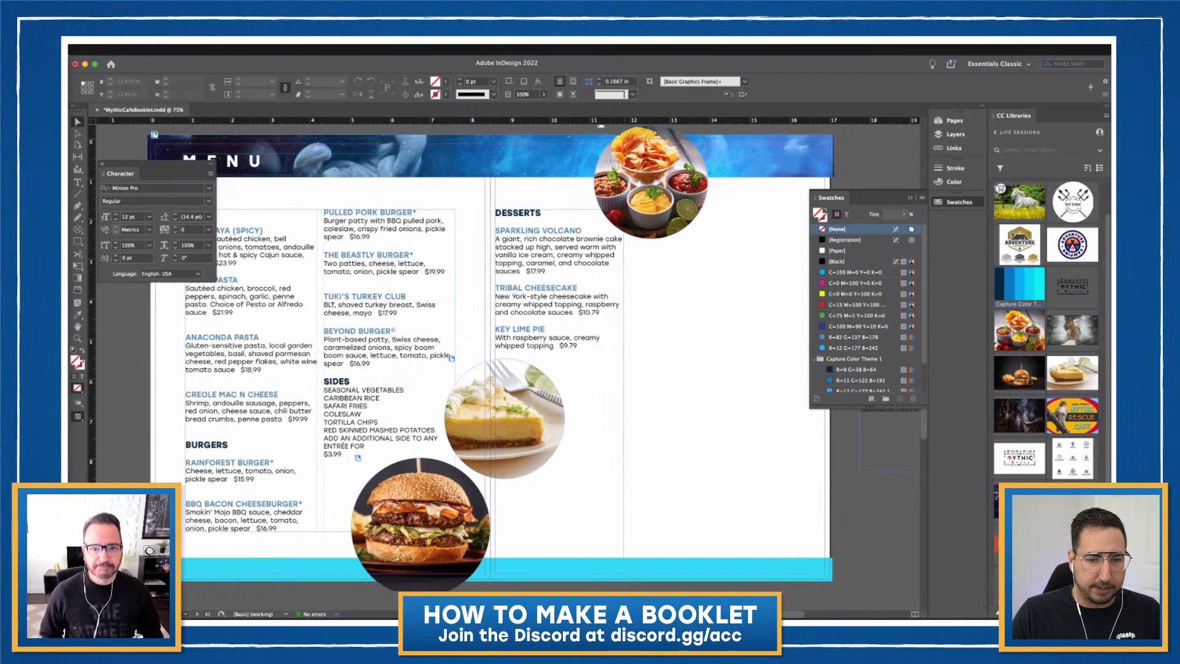
Enlarge the circular burger photo to about 3.59 in and shift it down slightly past the page's bottom edge
key(super+Tab)
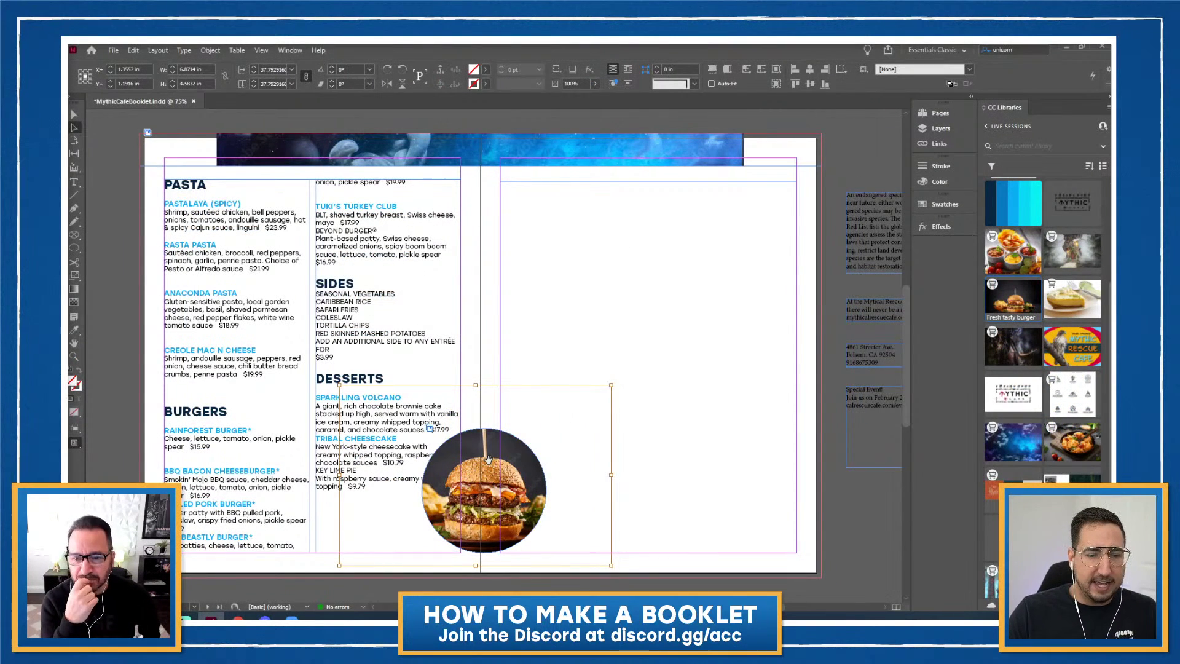
key(v)
click(493, 350)
click(493, 462)
key(s)
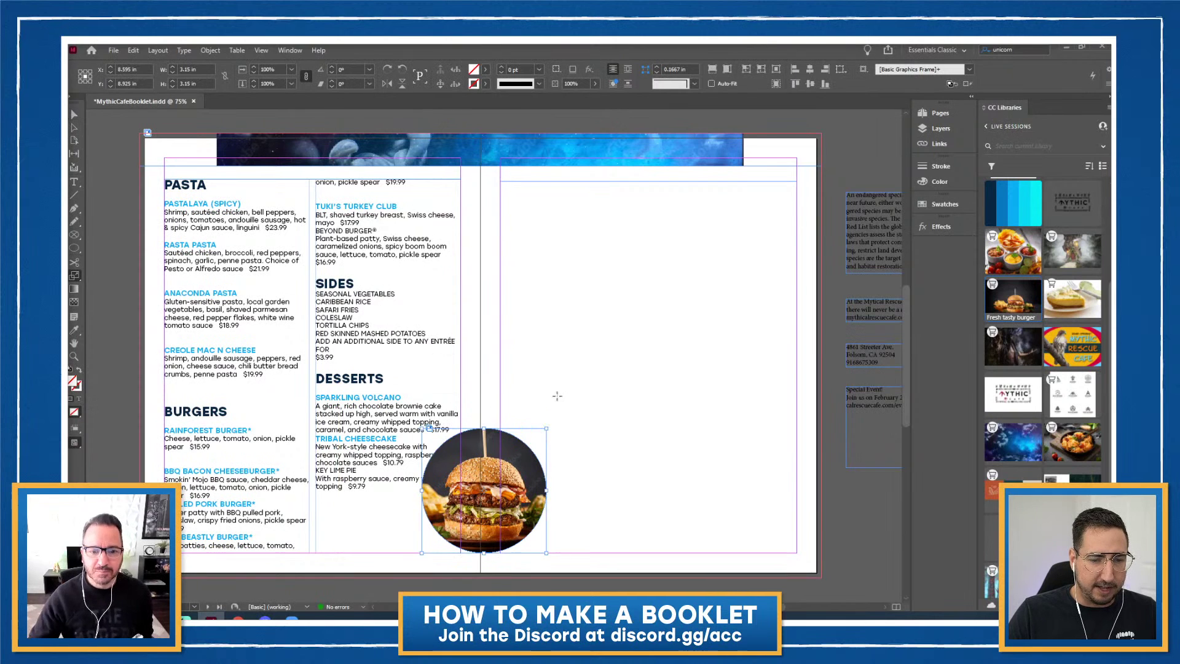
drag(556, 395, 572, 386)
key(shift+Up)
key(shift+Down)
key(shift+Down)
key(shift+Down)
key(shift+Down)
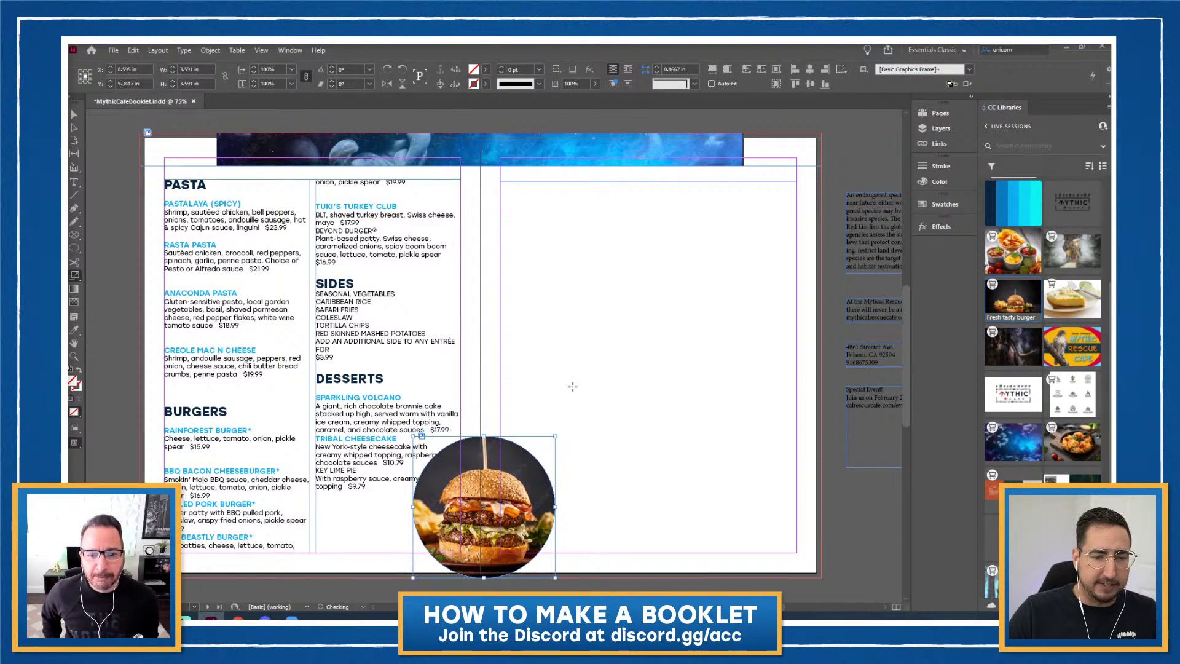
Open the Text Wrap settings for the burger photo and make the dessert text wrap around the object's shape
key(ctrl+equal)
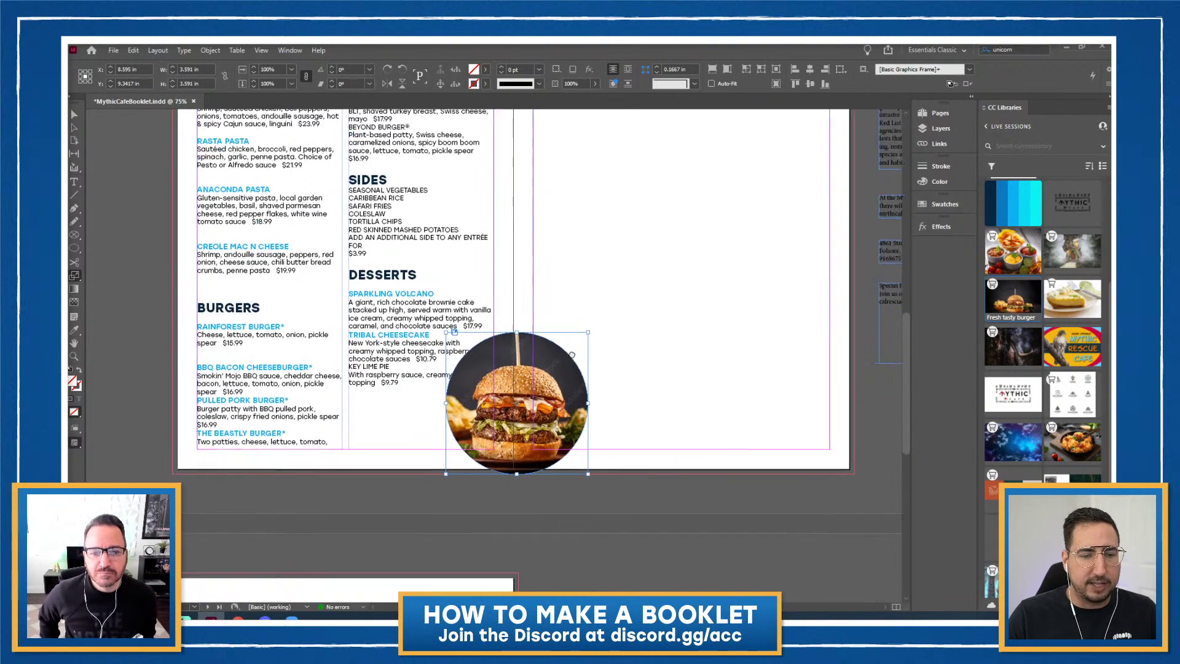
scroll(461, 381, down, 2)
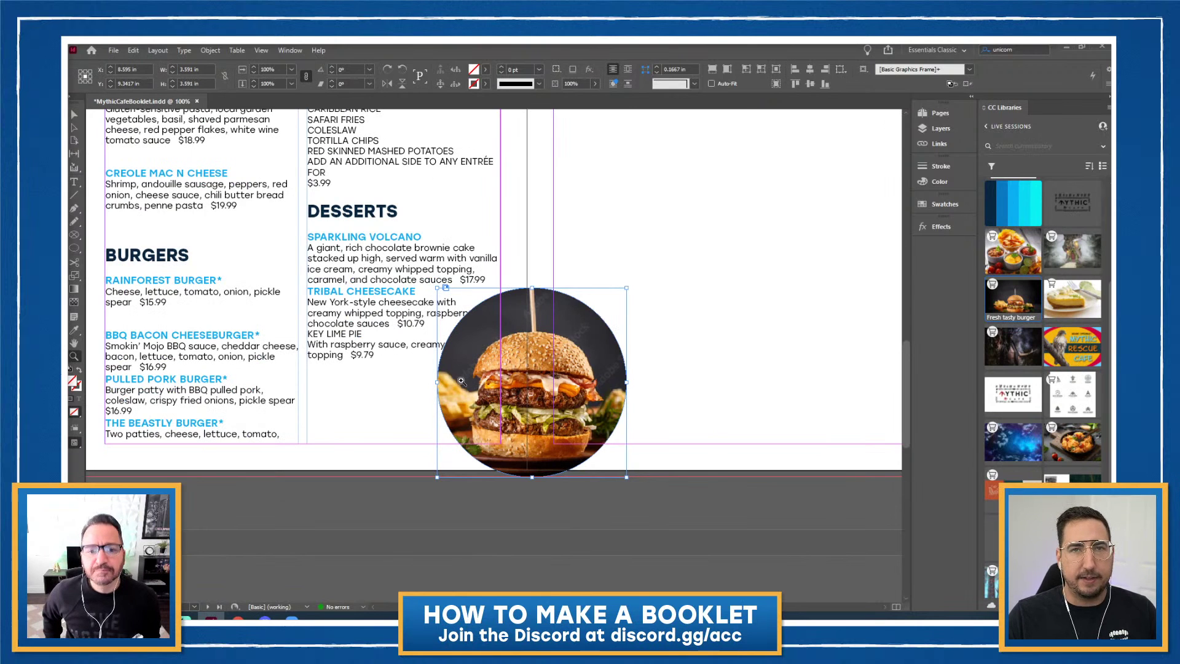
click(298, 52)
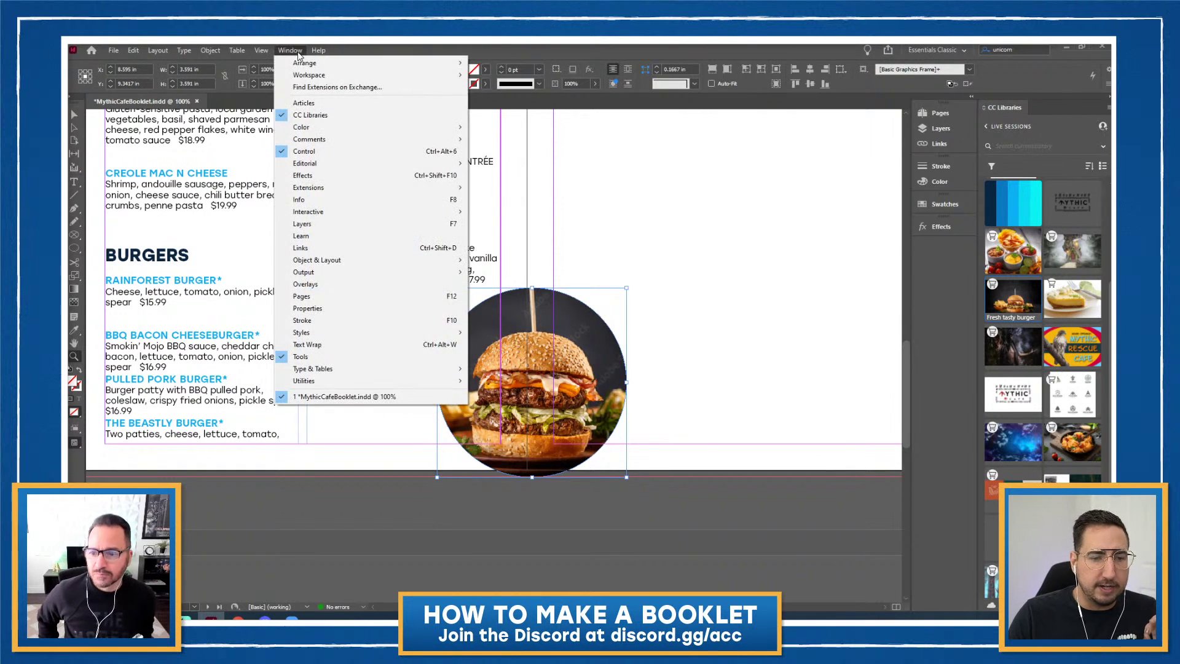
click(351, 339)
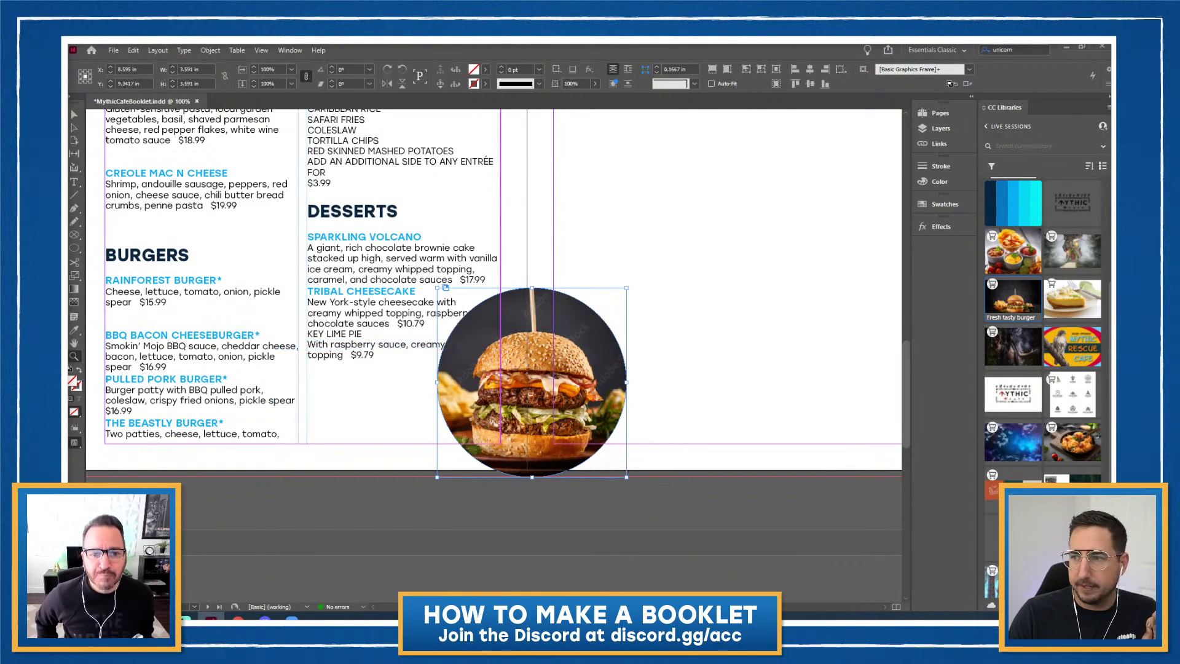
drag(730, 197, 691, 151)
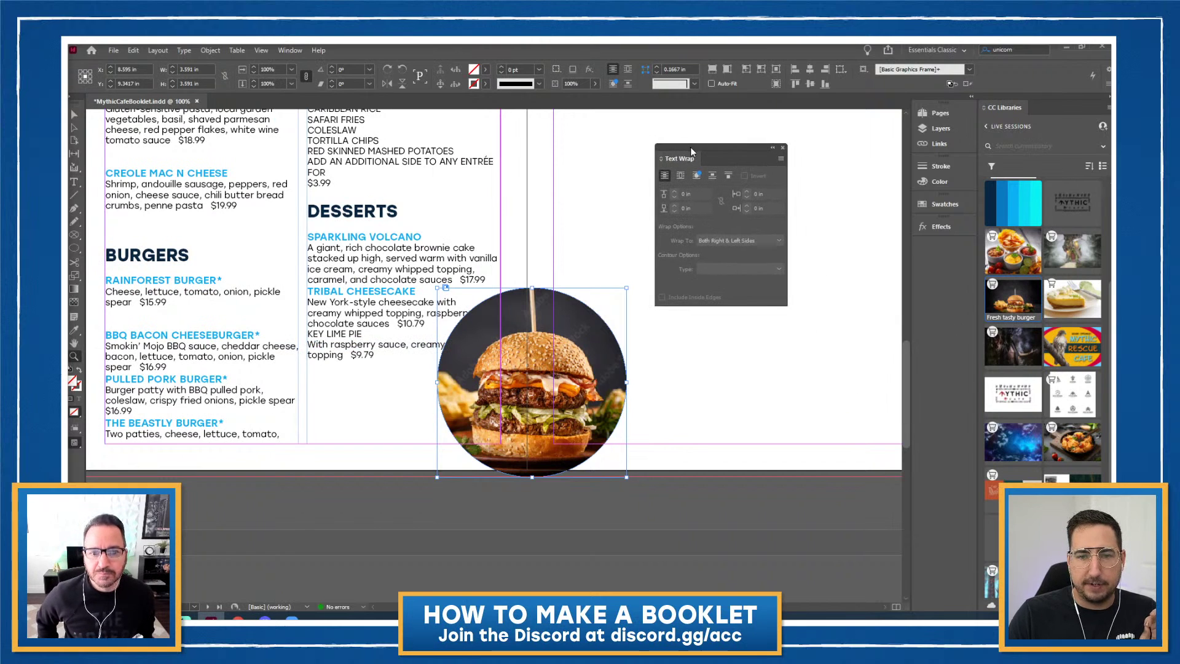
click(680, 177)
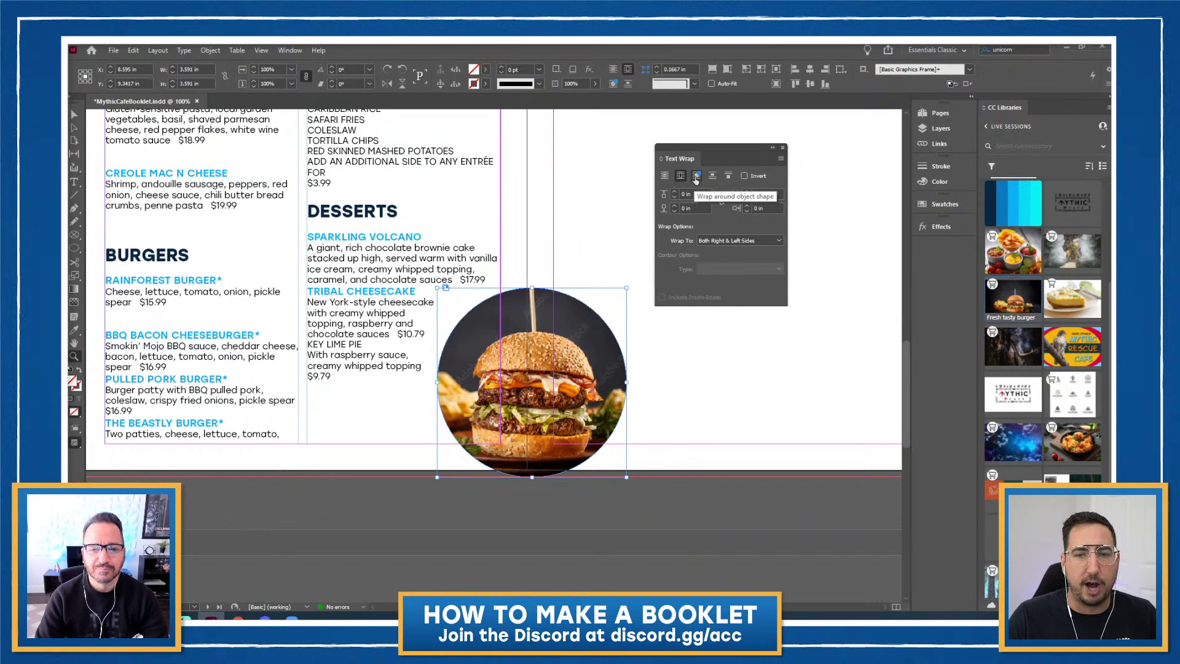
click(696, 177)
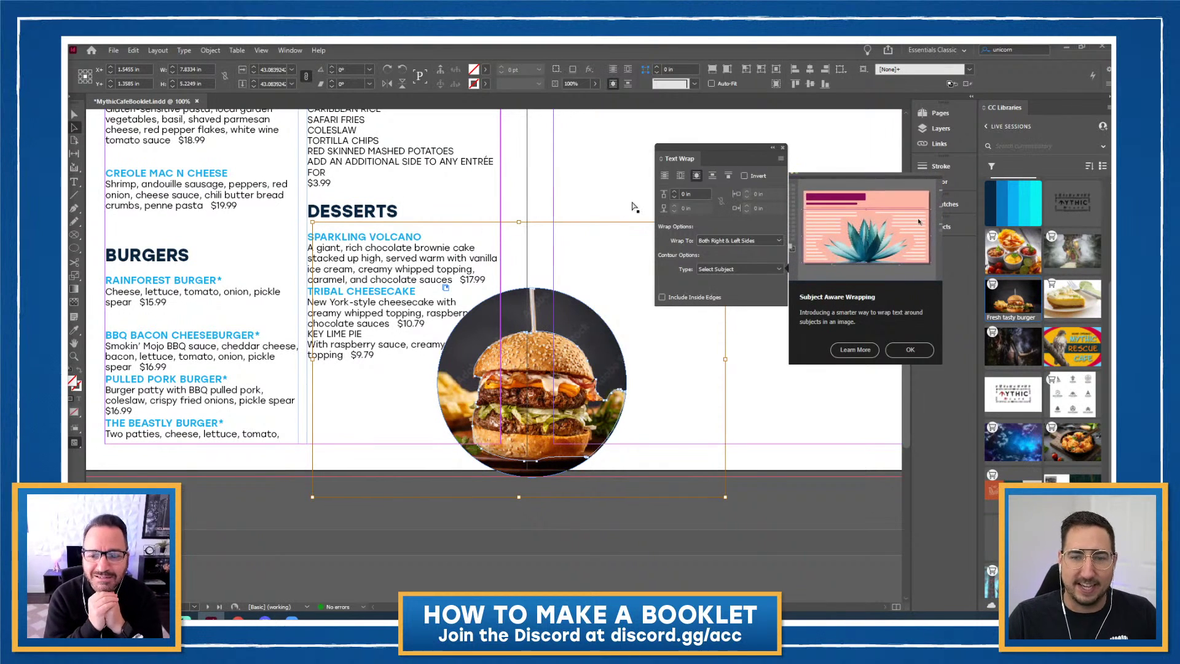
Try the bounding box text wrap on the burger image and look through the Wrap To options
click(681, 175)
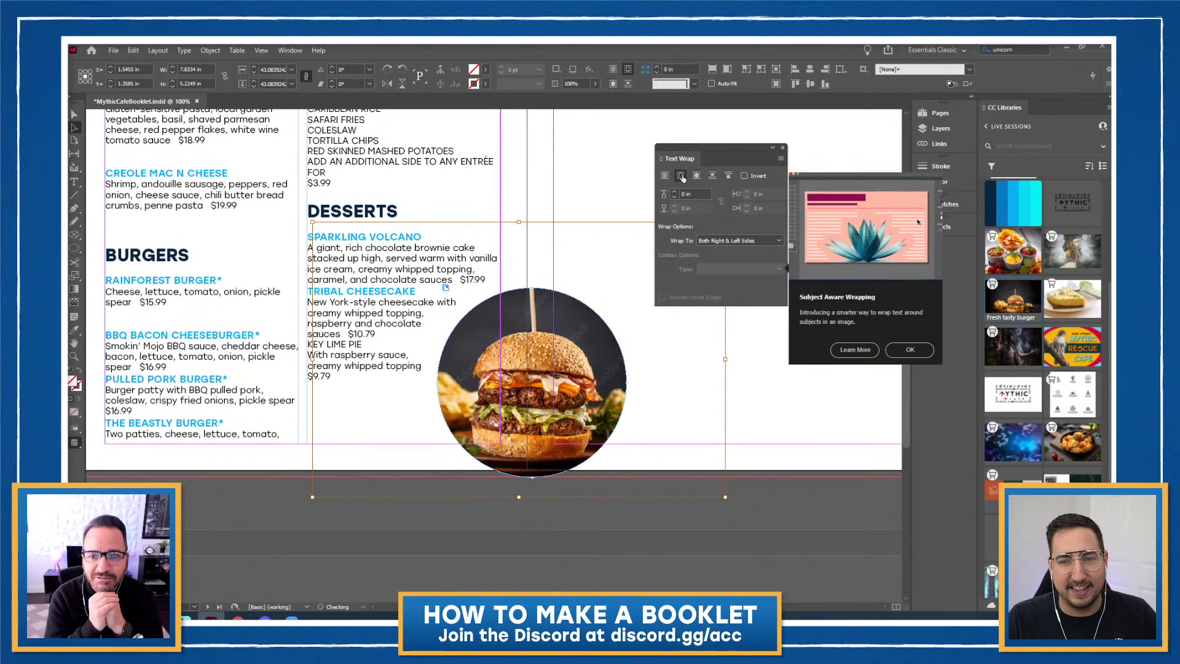
click(714, 240)
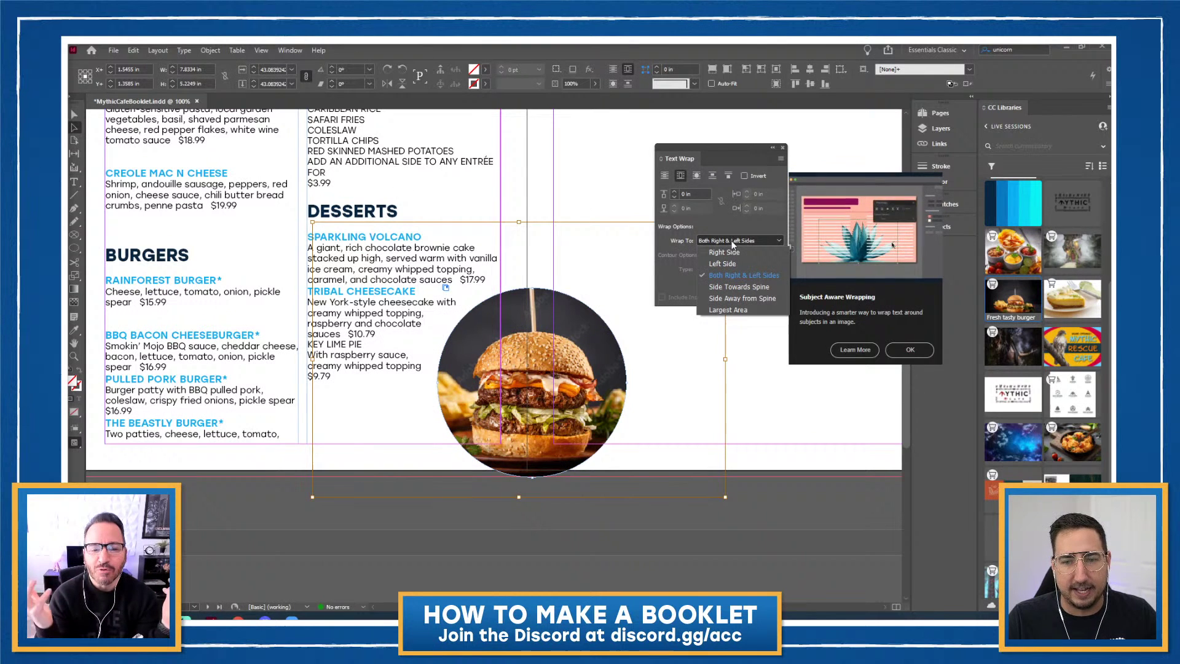
click(733, 241)
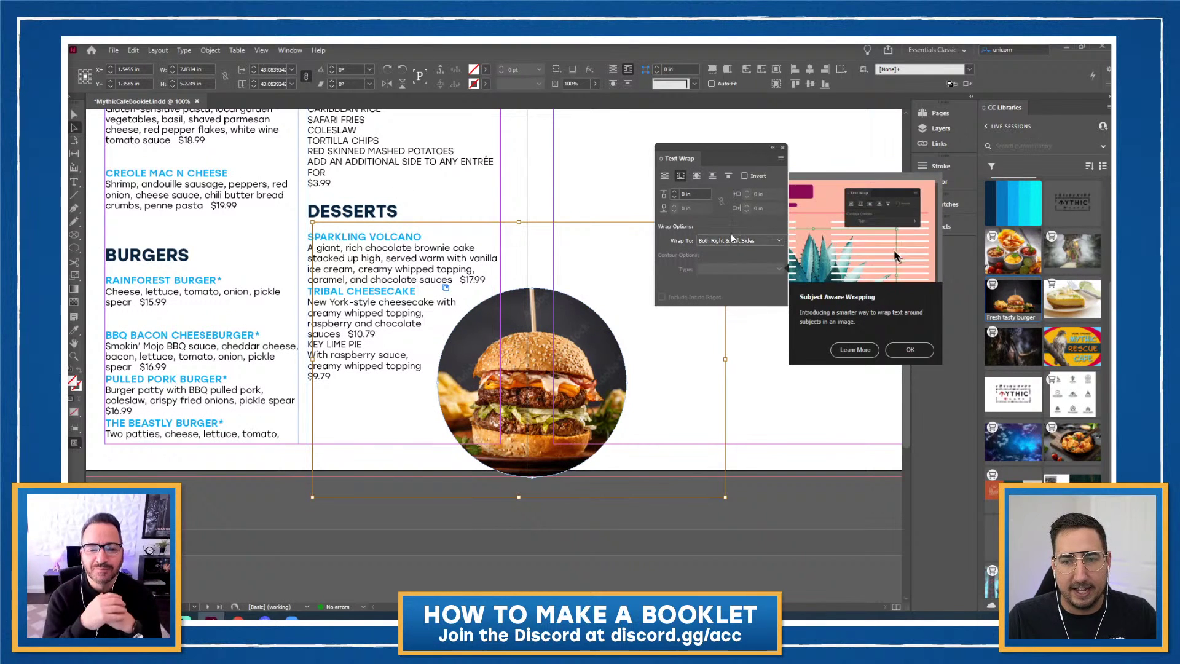
Wrap the text around the burger image's object shape using the Detect Edges contour type, and dismiss the Subject Aware Wrapping tip
click(696, 176)
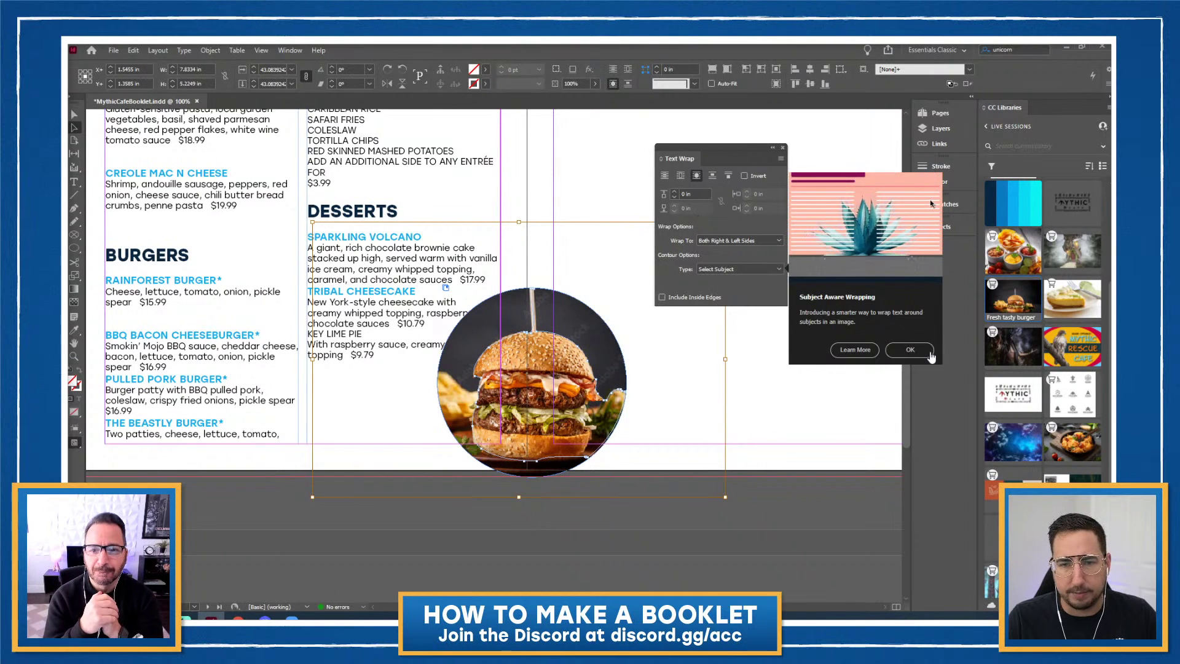
click(910, 350)
click(745, 269)
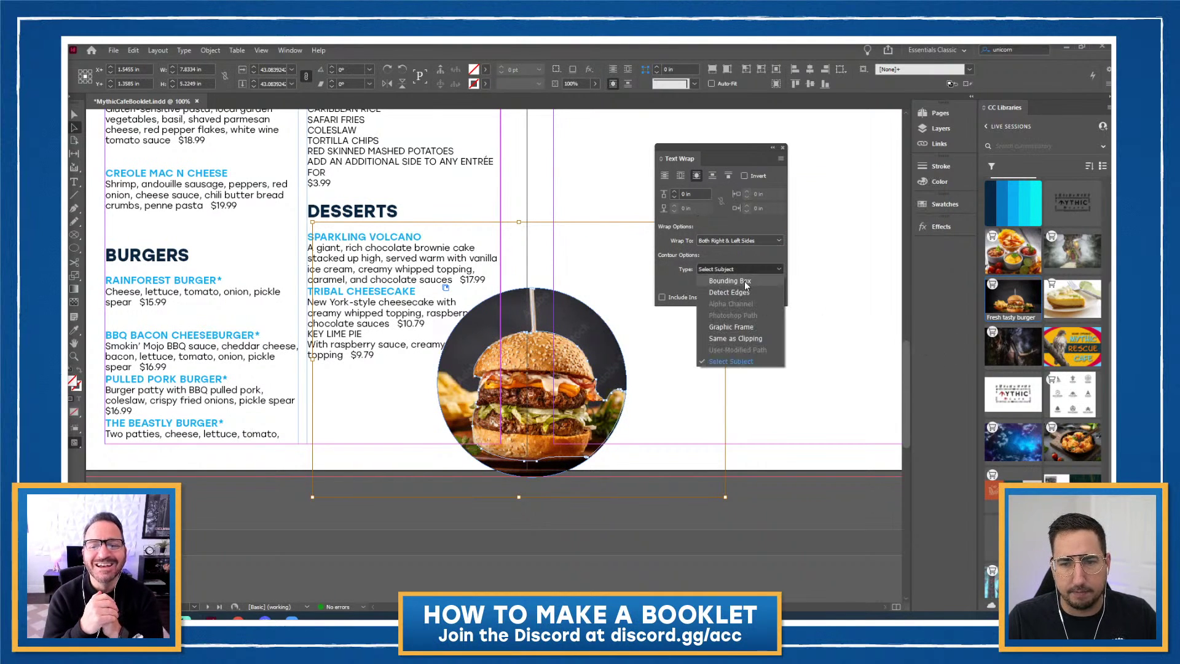
click(742, 292)
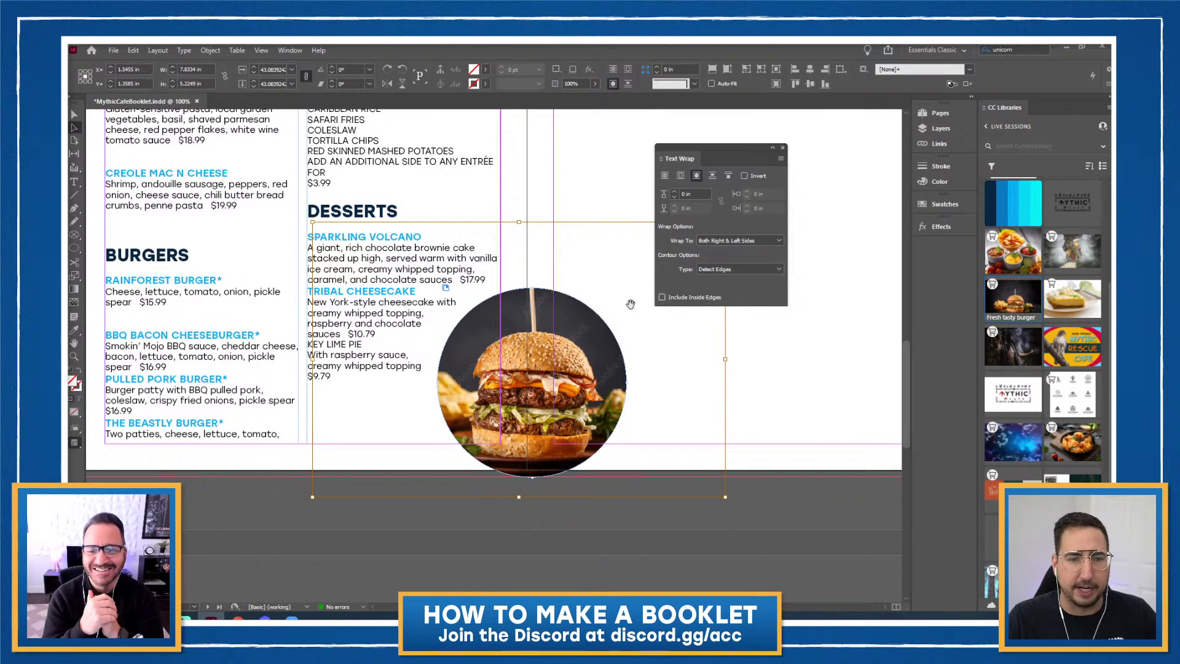
click(711, 271)
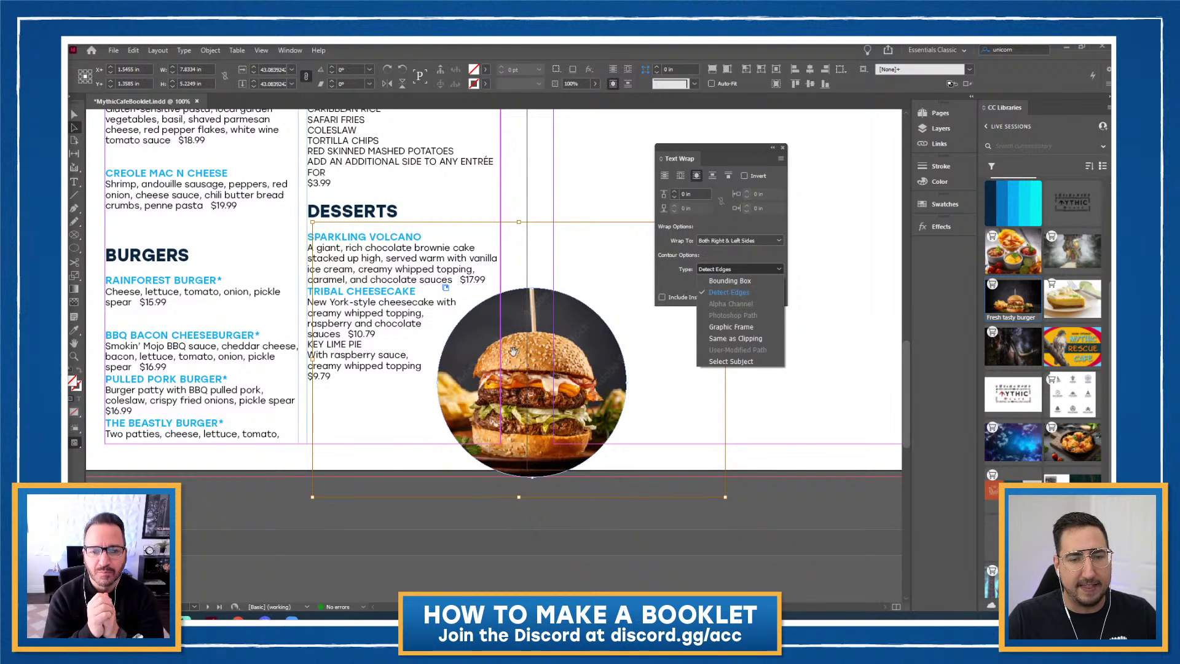
click(432, 378)
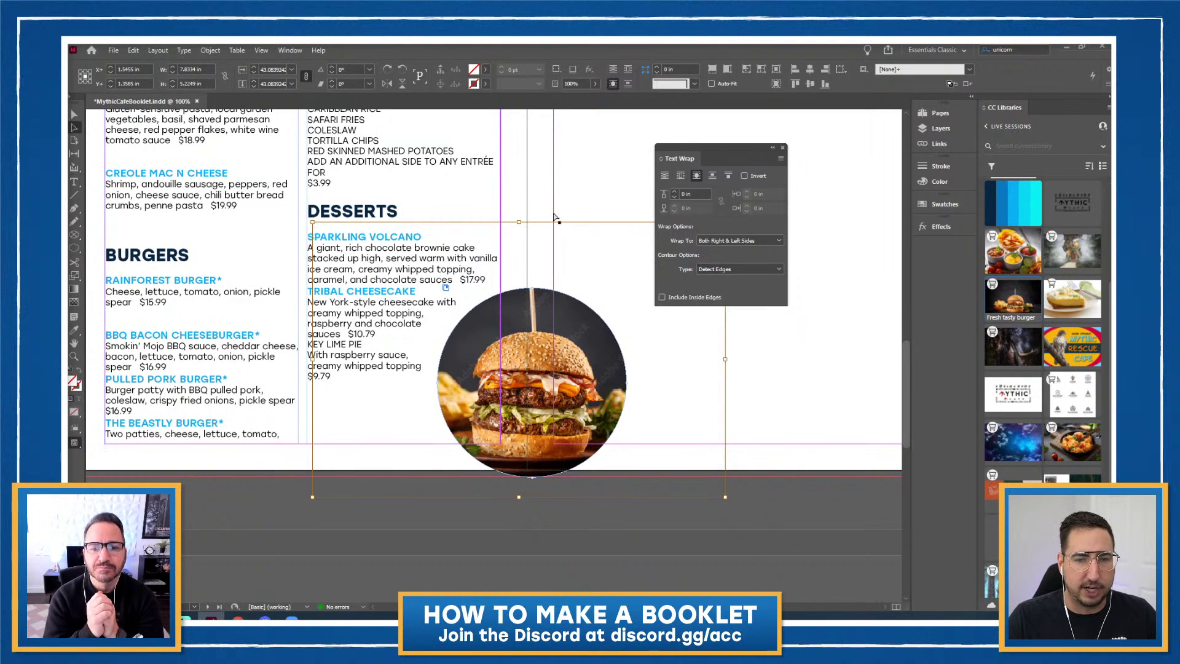
Move the burger photo over the dessert text to test the wrap, and place it low on the empty right-hand page
click(546, 316)
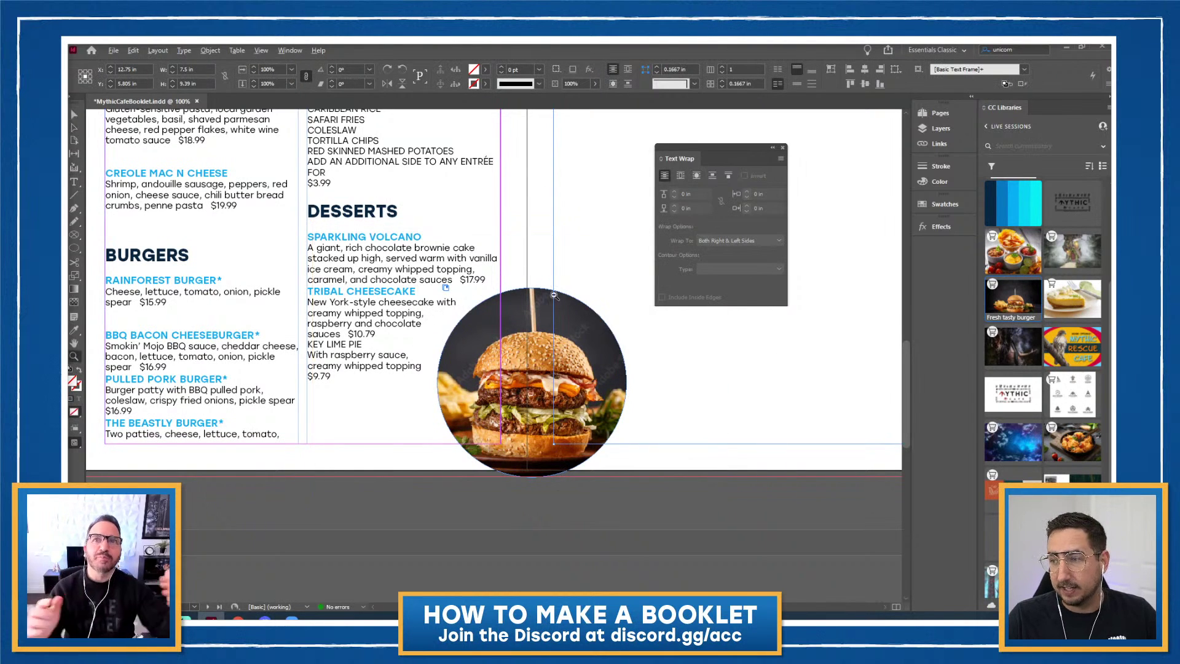
key(ctrl+minus)
scroll(692, 369, down, 1)
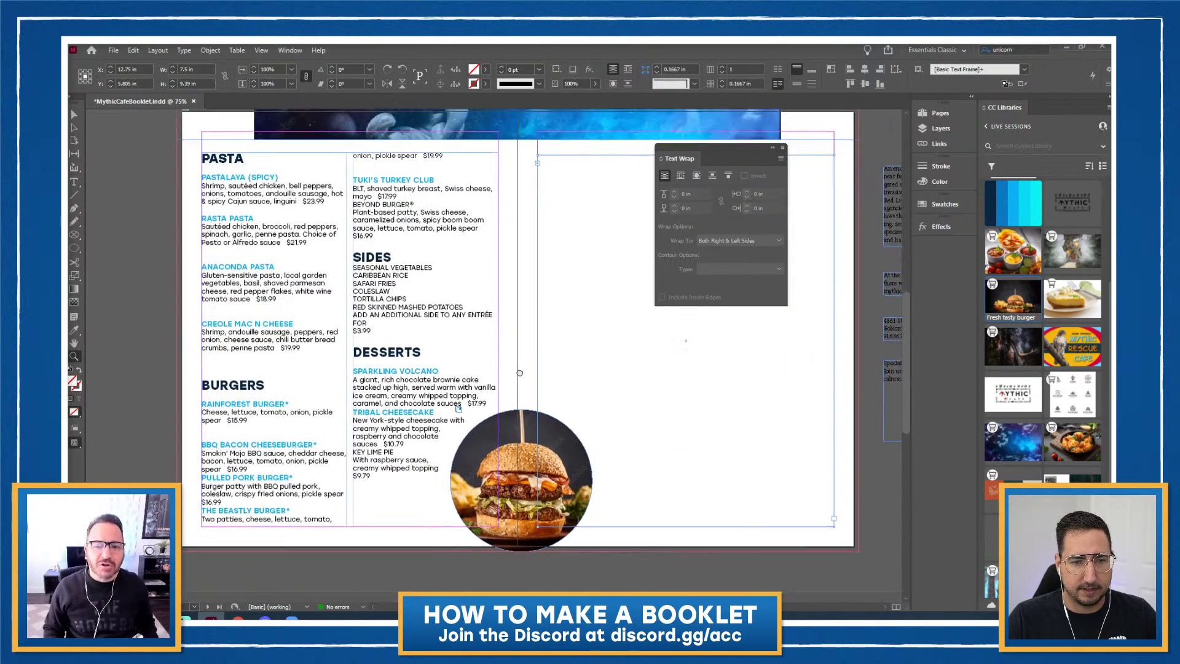
click(692, 395)
drag(691, 395, 457, 451)
click(696, 410)
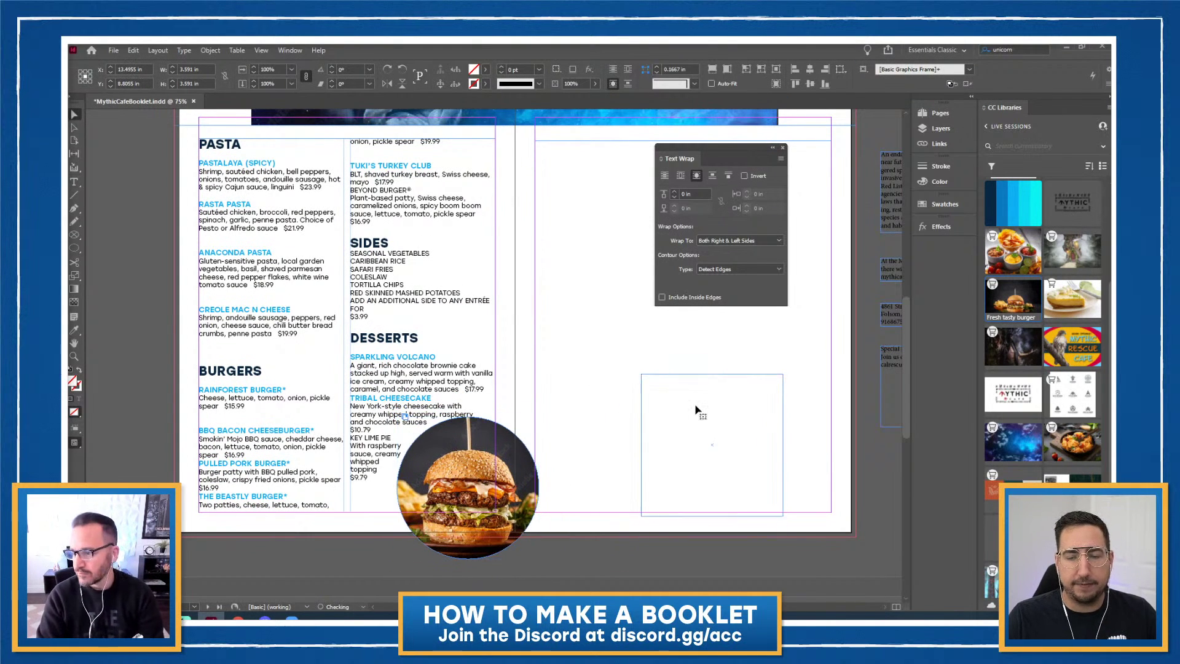
click(592, 318)
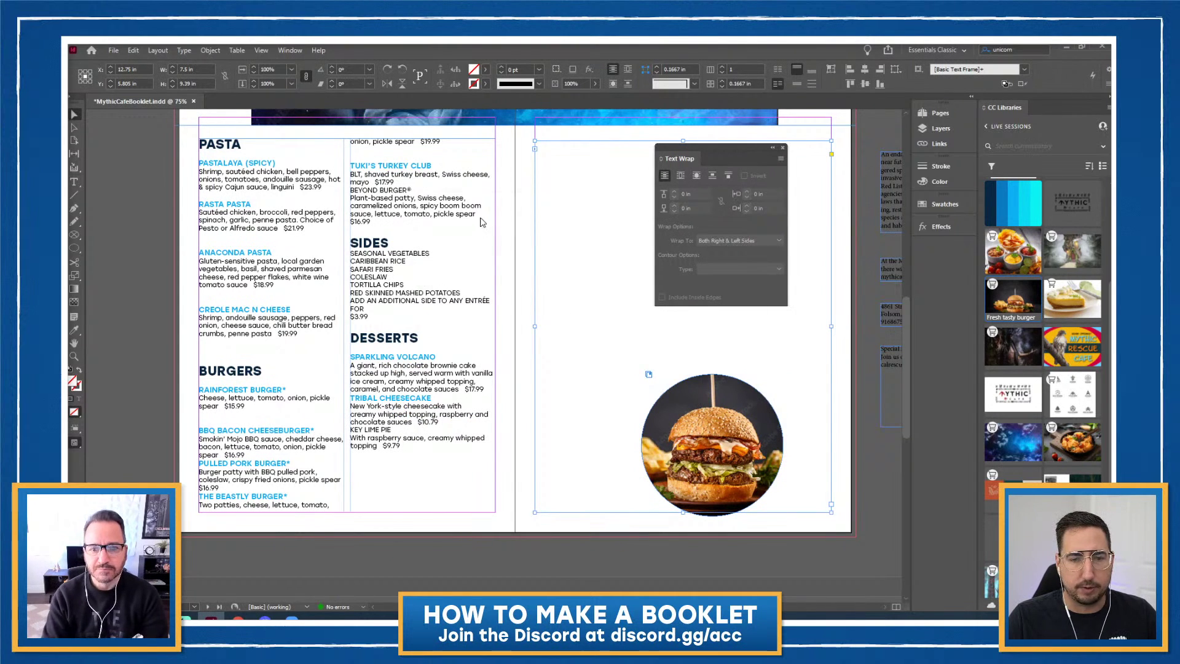
Place the transparent portrait PNG from the Downloads folder onto the menu spread
key(ctrl+d)
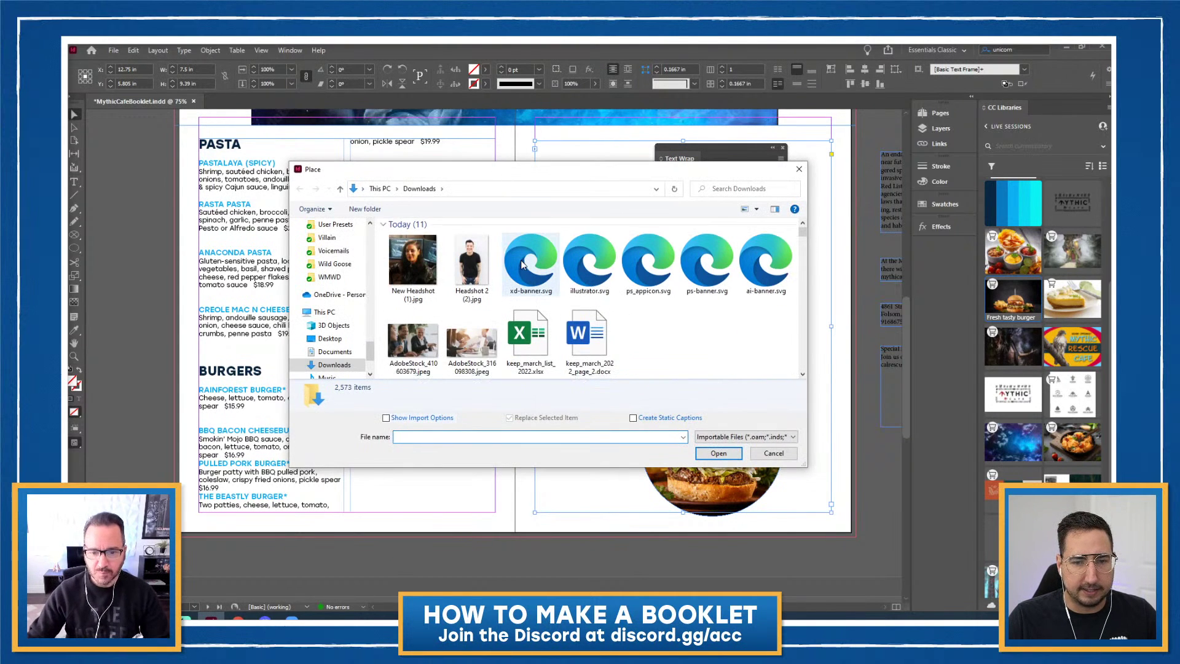
click(531, 316)
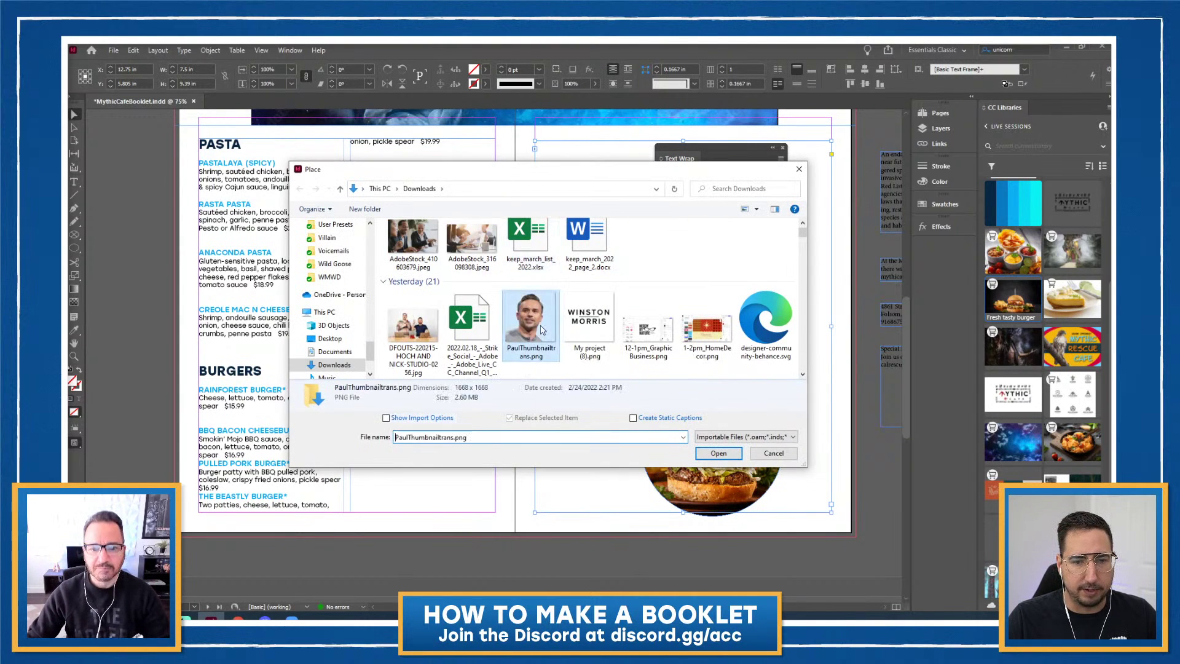
click(719, 453)
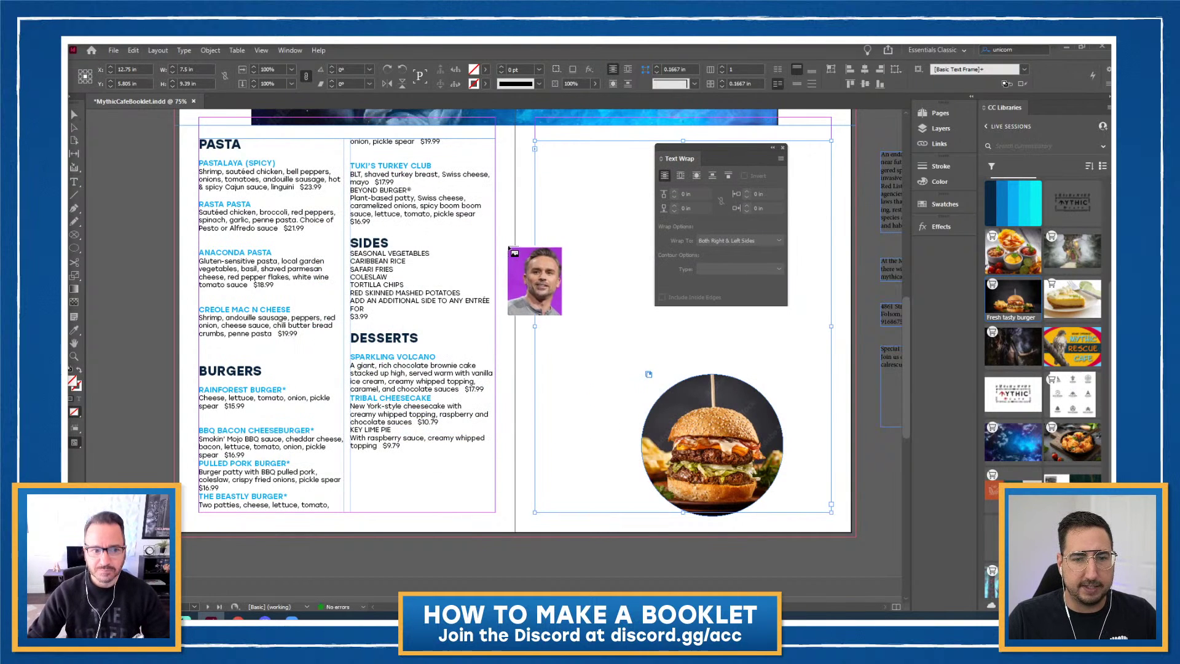
click(508, 246)
drag(761, 407, 408, 231)
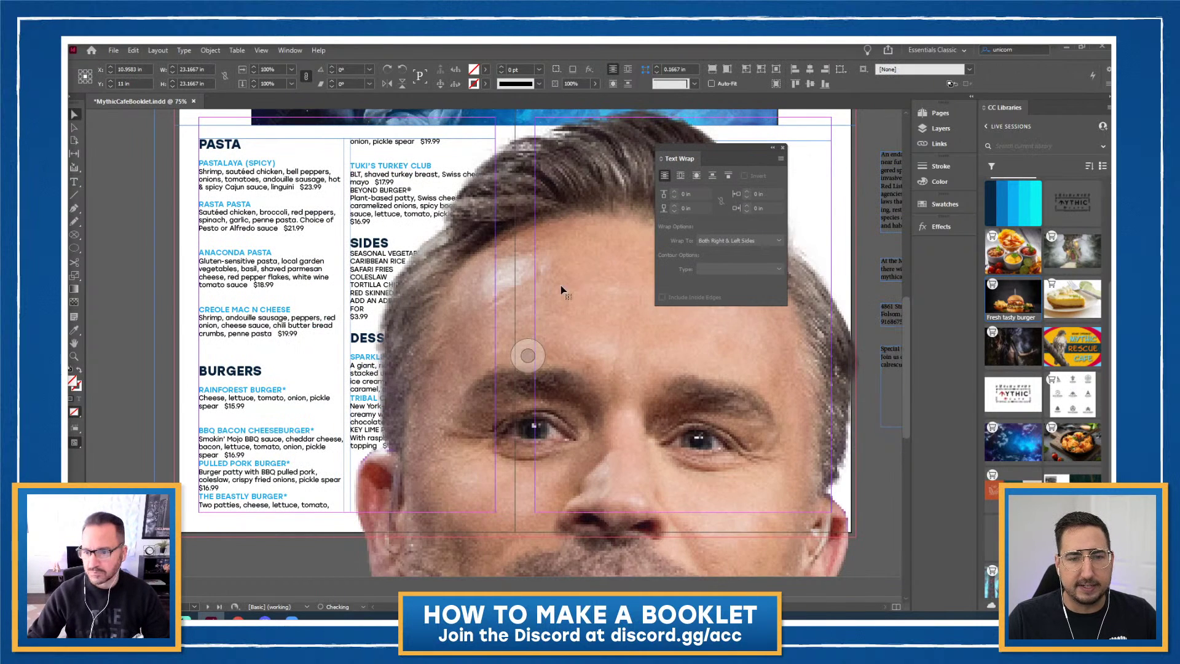
Scale the portrait photo down to about 5.64 in wide and place it over the lower-left corner of the left menu page
drag(562, 285, 373, 265)
key(s)
drag(596, 142, 557, 225)
drag(594, 191, 545, 285)
drag(592, 238, 555, 338)
key(v)
drag(485, 437, 384, 354)
key(s)
drag(536, 249, 493, 284)
key(v)
drag(371, 354, 330, 407)
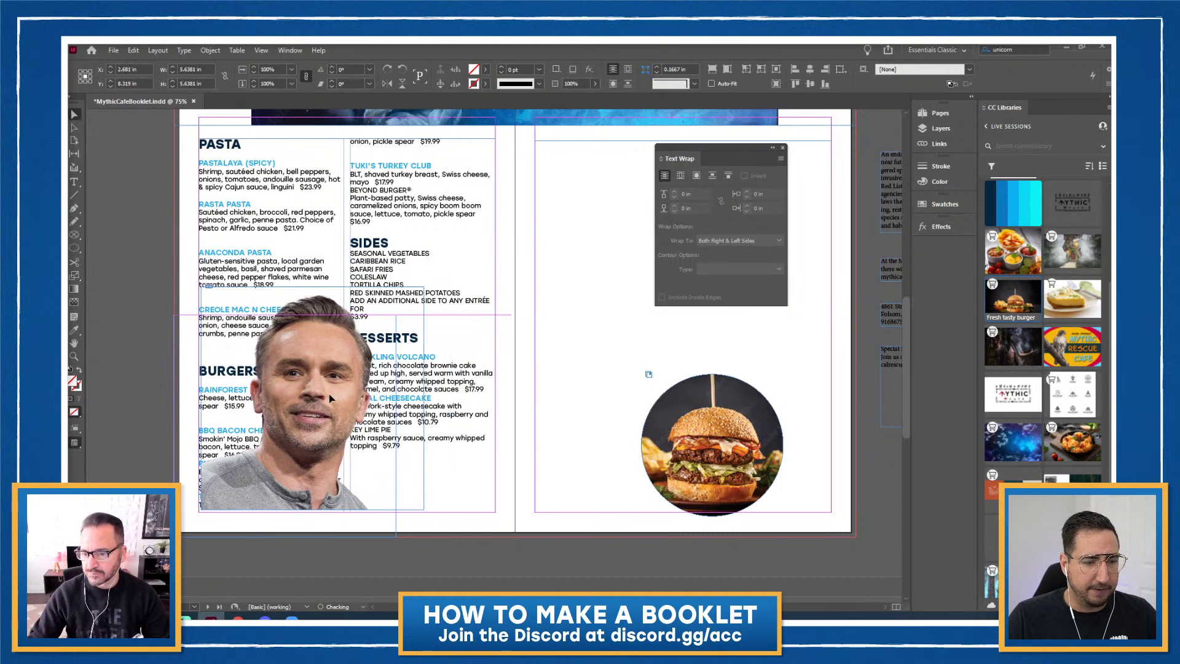
key(Right)
key(Up)
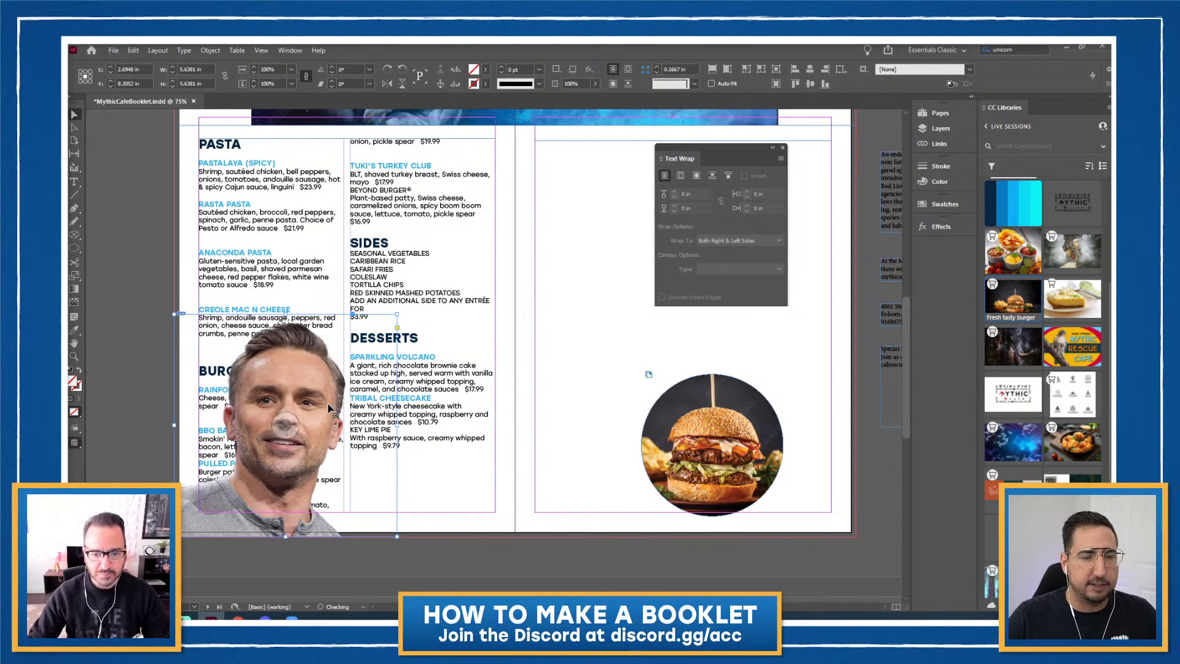
Wrap the menu text around the portrait's object shape using the Select Subject contour type
click(697, 176)
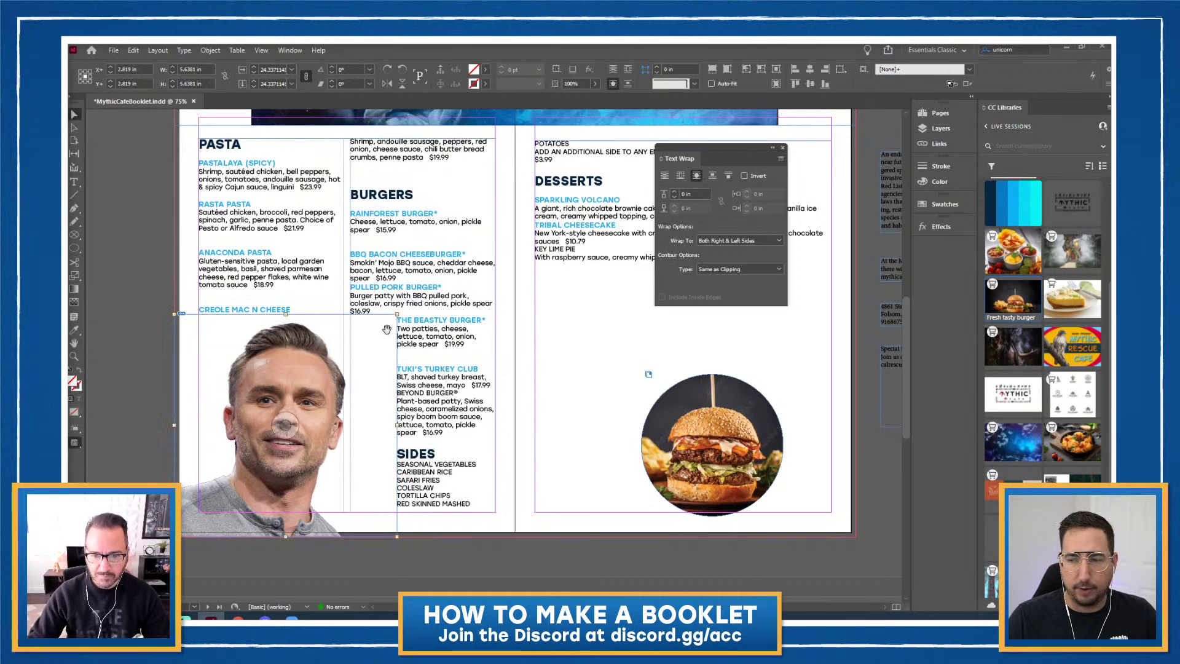
click(721, 271)
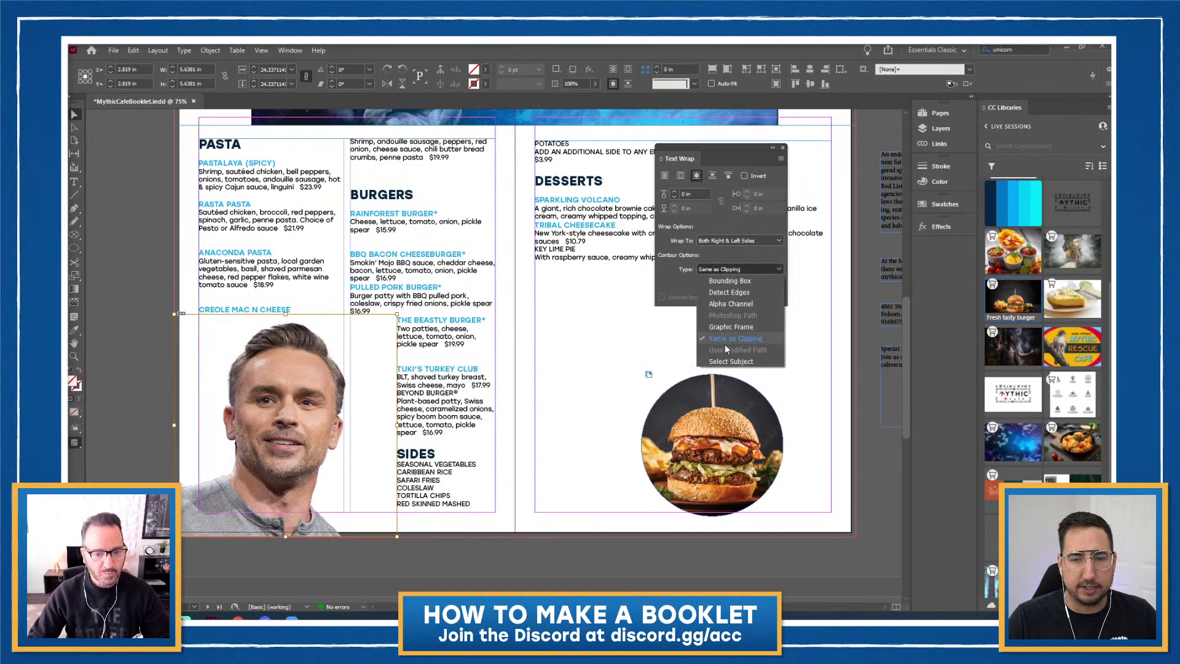
click(731, 361)
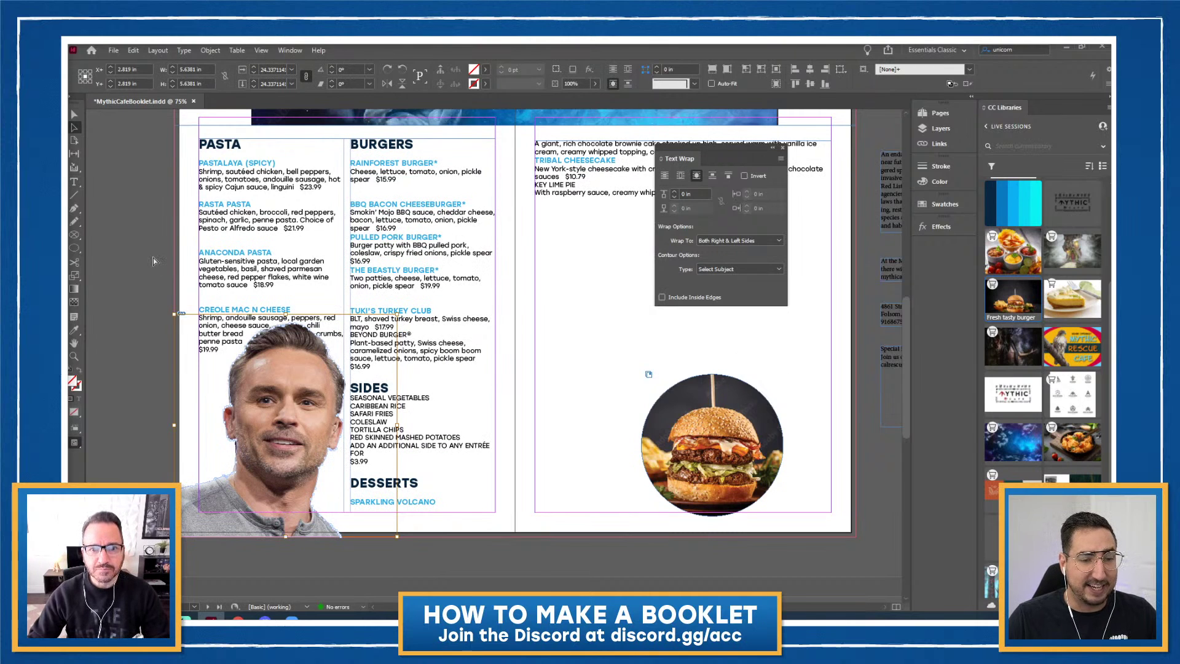
Set the portrait's text wrap offset to 0.1875 in
key(z)
click(303, 358)
click(507, 358)
click(507, 359)
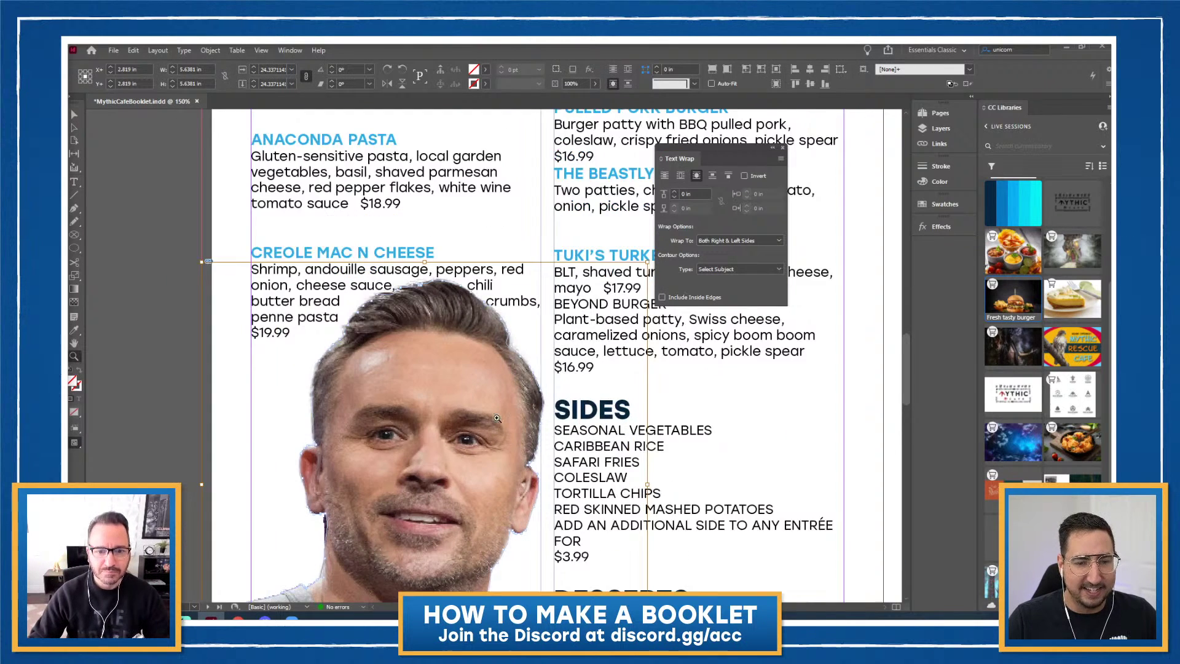
drag(453, 453, 435, 315)
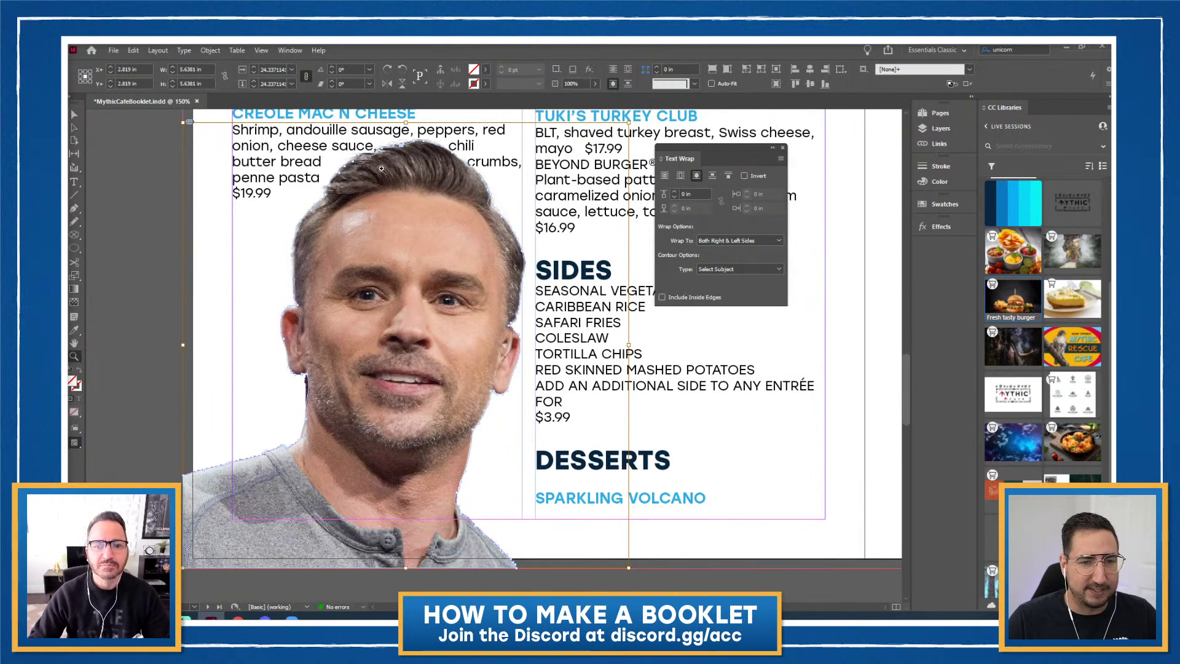
scroll(510, 211, up, 3)
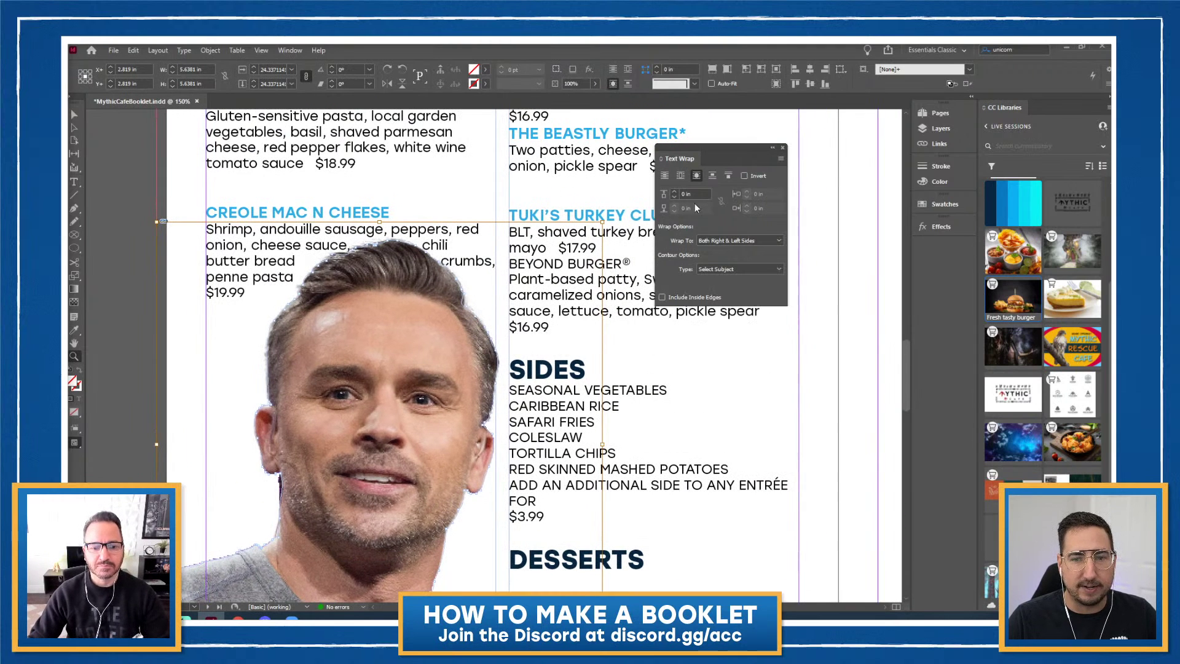
click(696, 193)
key(Up)
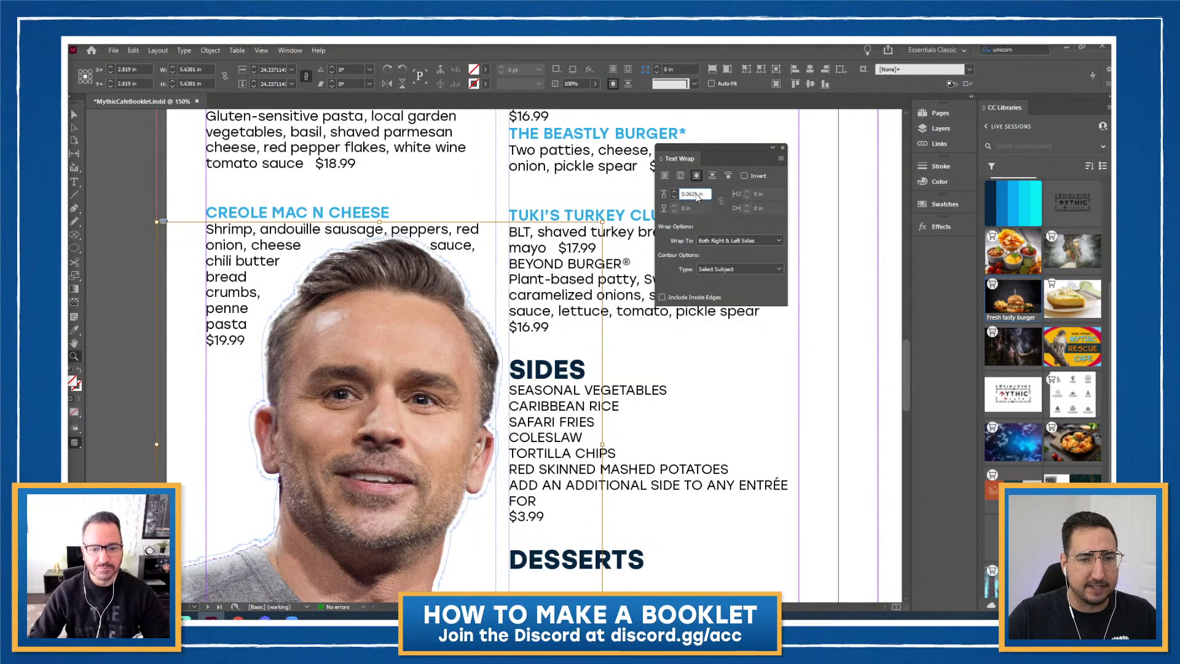
key(Up)
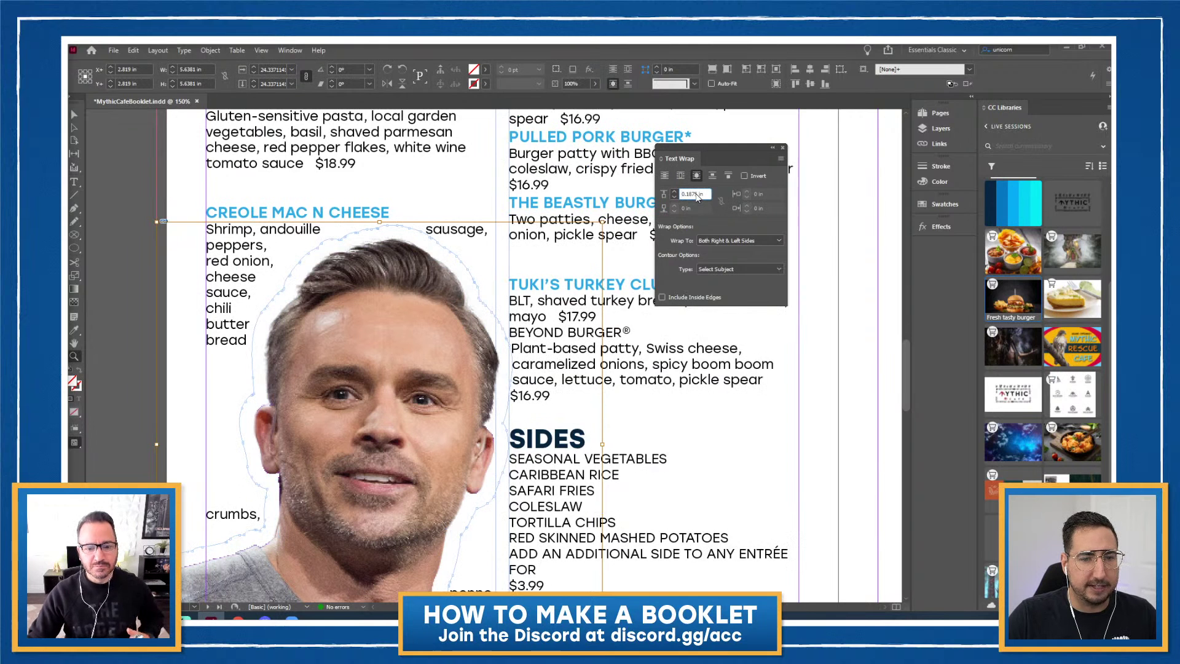
key(Up)
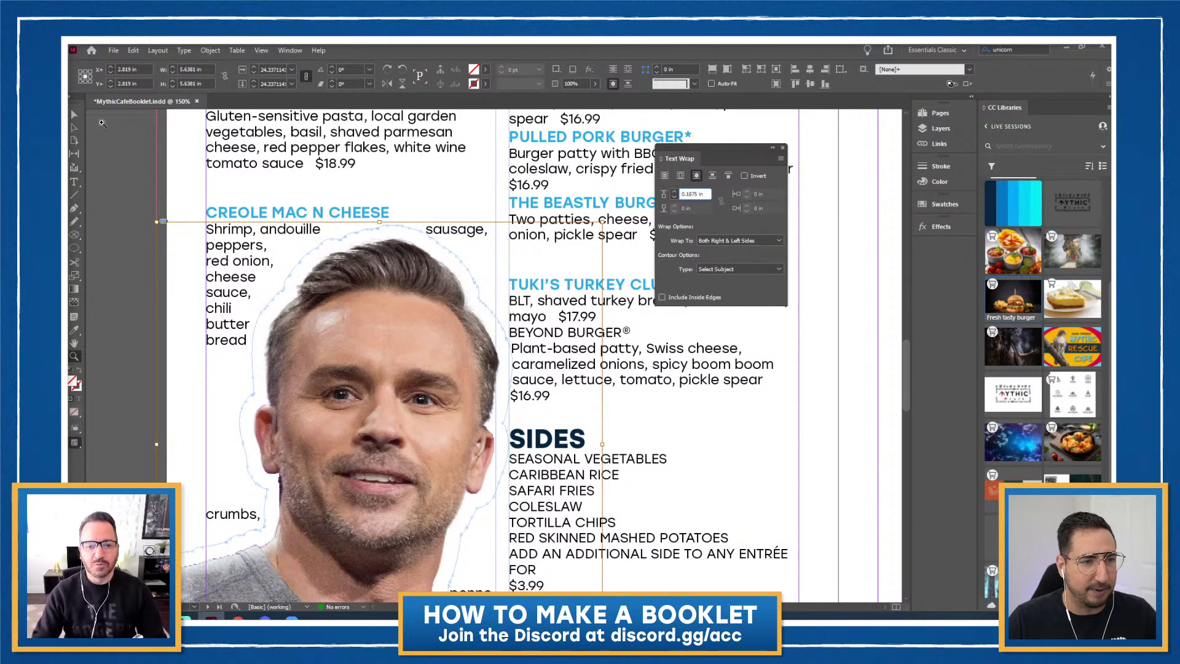
Nudge the portrait right and slightly down so its outline also pushes the text in the second menu column
key(v)
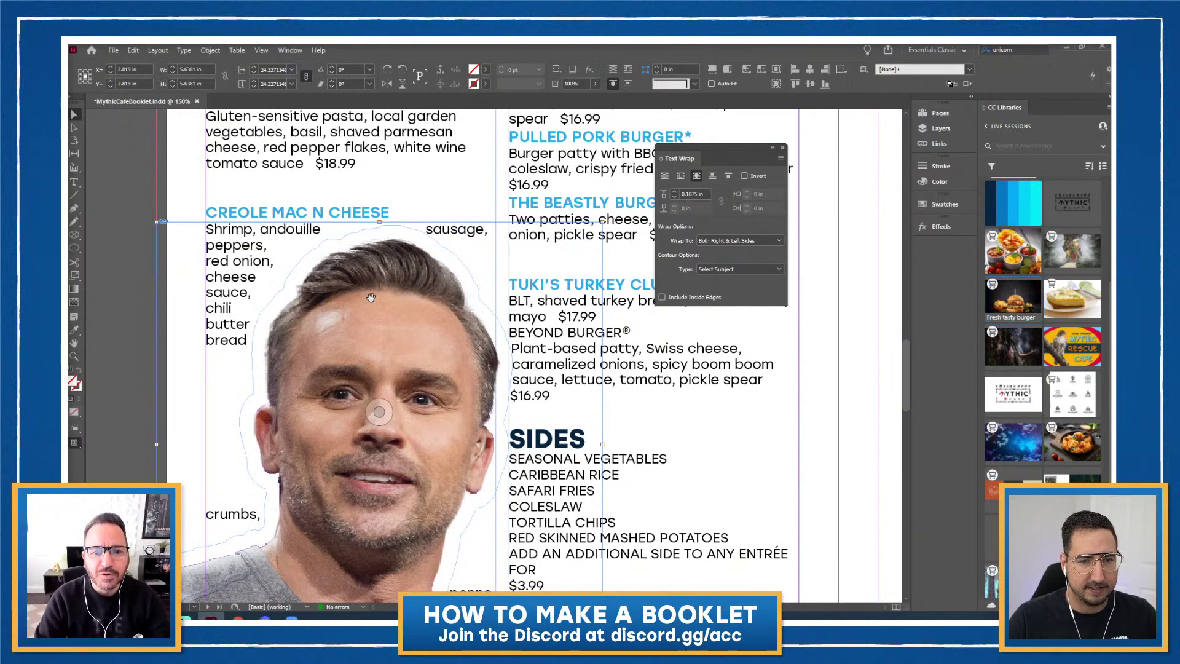
key(shift+Down)
key(shift+Down)
key(shift+Right)
key(shift+Right)
key(shift+Right)
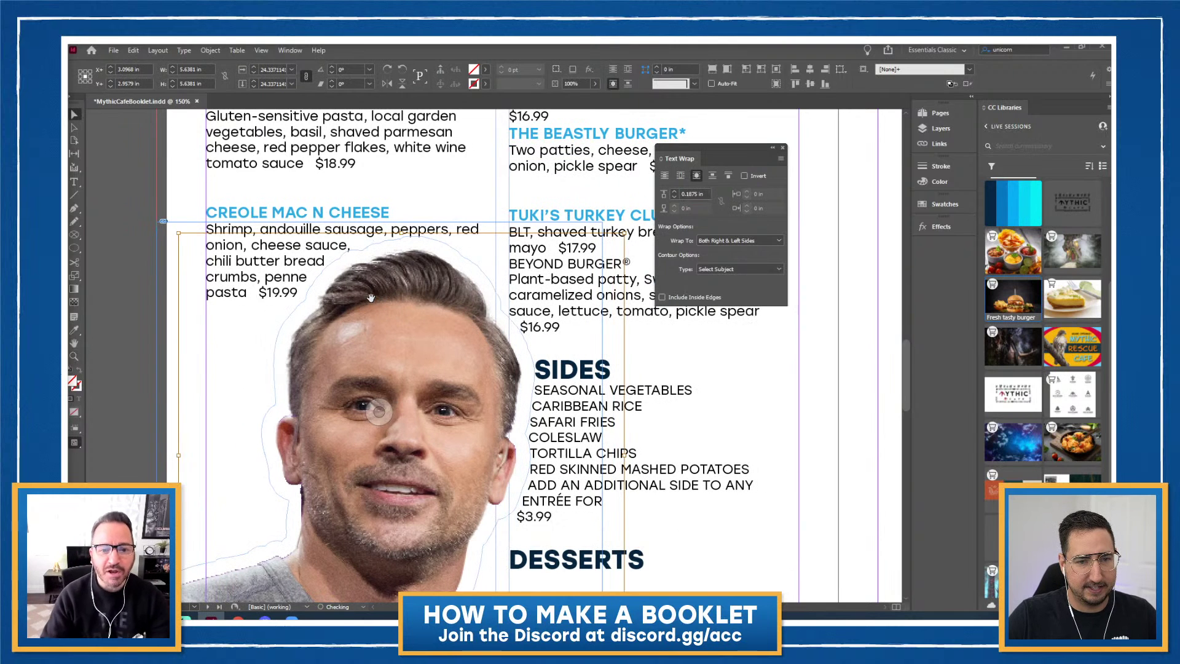
key(shift+Right)
key(shift+Up)
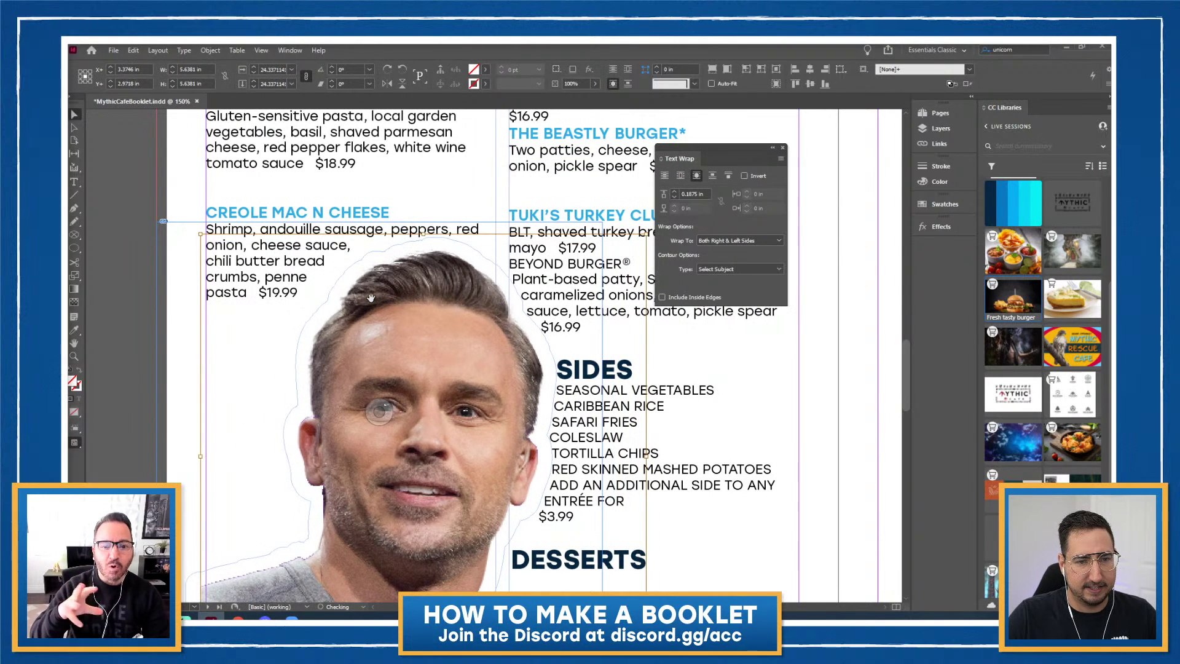
Deselect the portrait and examine how the pasta, burger and sides text wraps around it in both columns
click(141, 205)
key(z)
alt+click(515, 370)
alt+click(507, 384)
drag(506, 383, 422, 332)
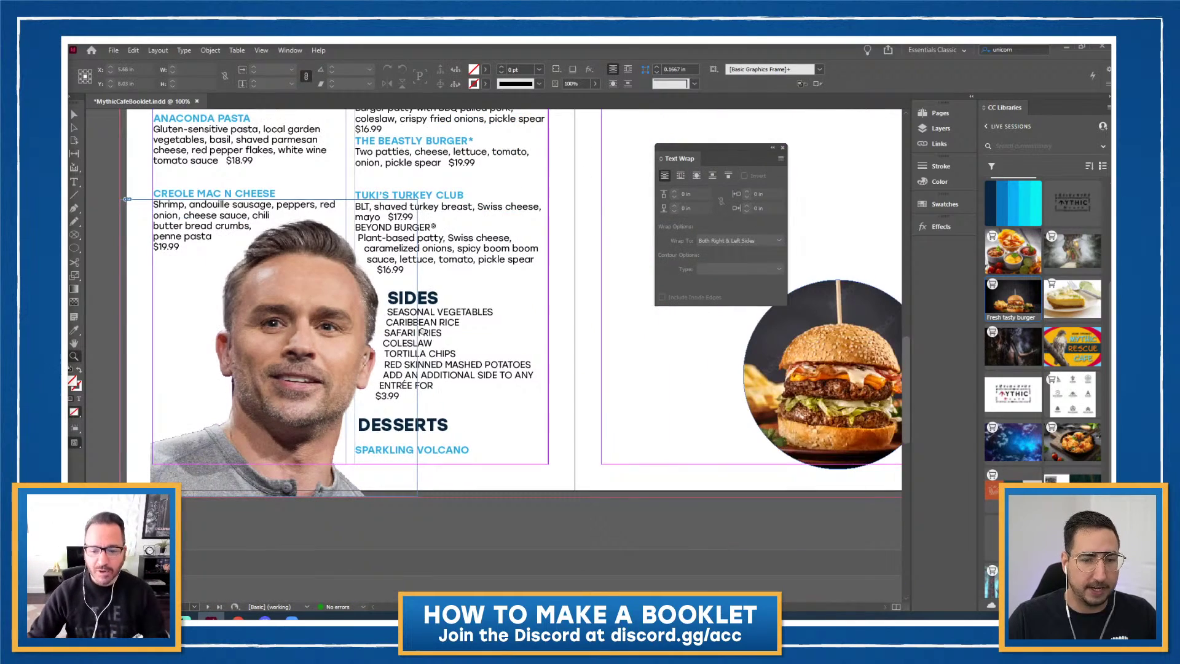
scroll(422, 309, up, 2)
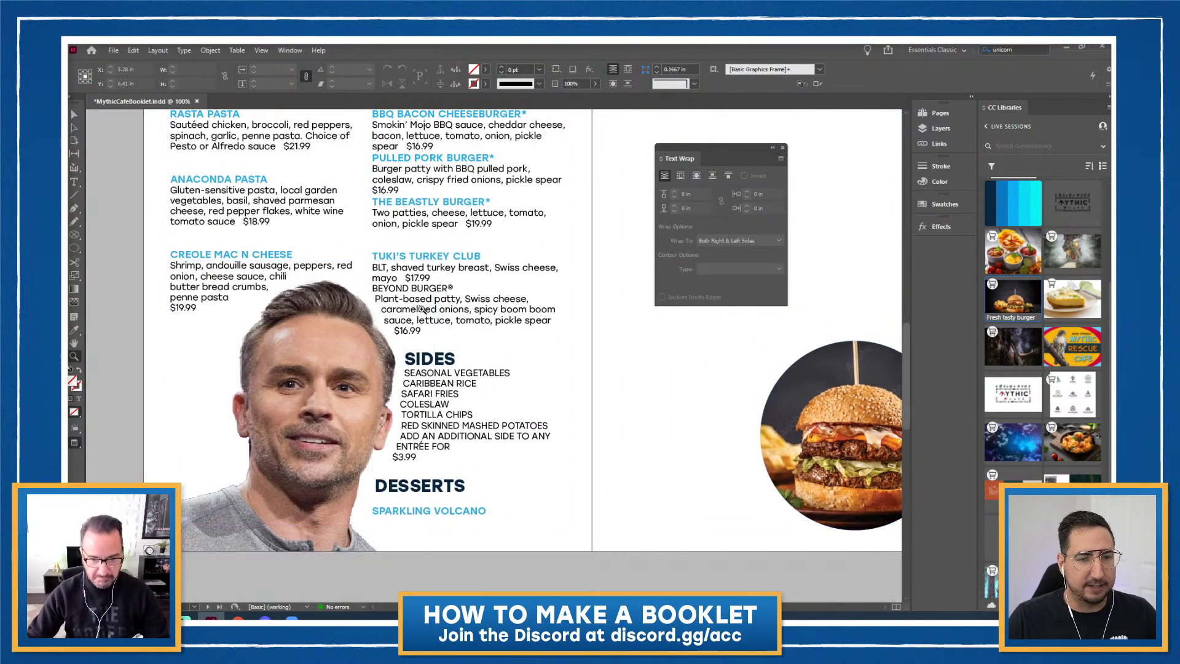
alt+click(421, 309)
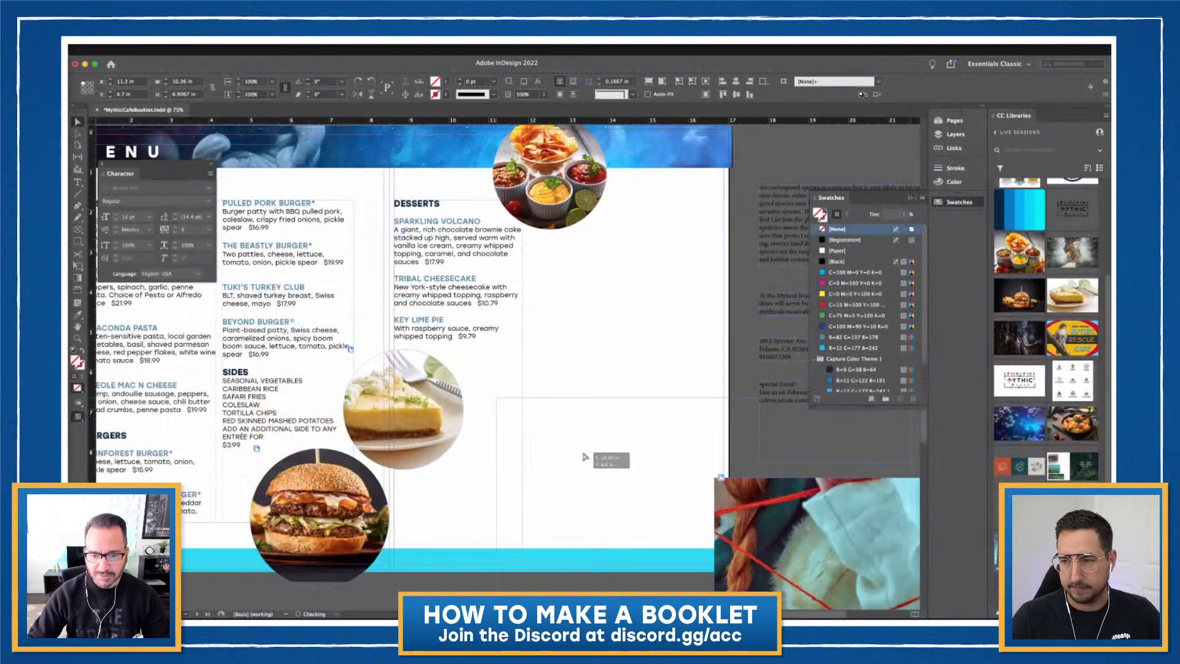
Move the witch photo frame onto the right menu page and fit the image proportionally to the frame
drag(710, 512, 381, 337)
click(77, 133)
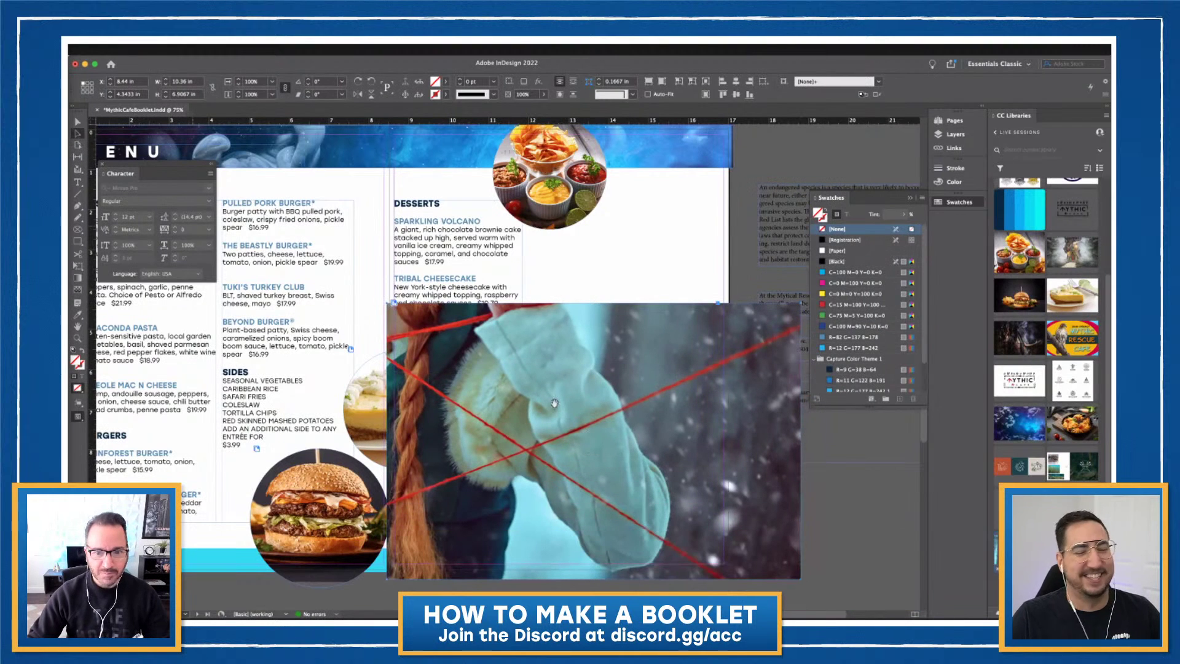
click(571, 408)
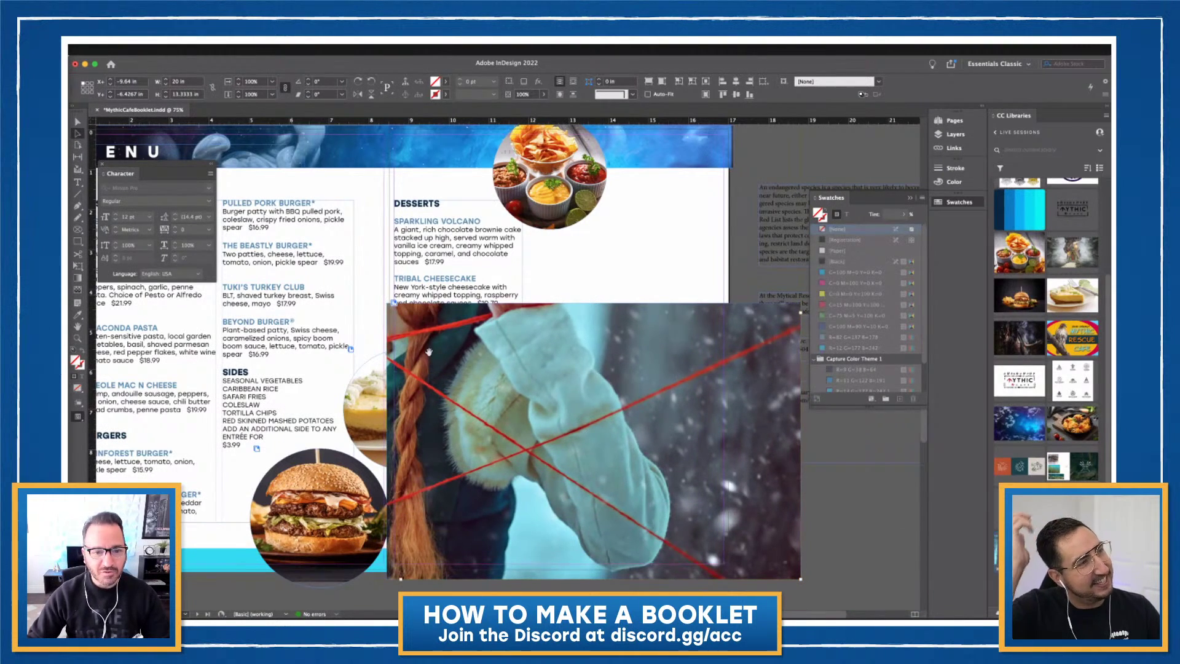
right_click(505, 381)
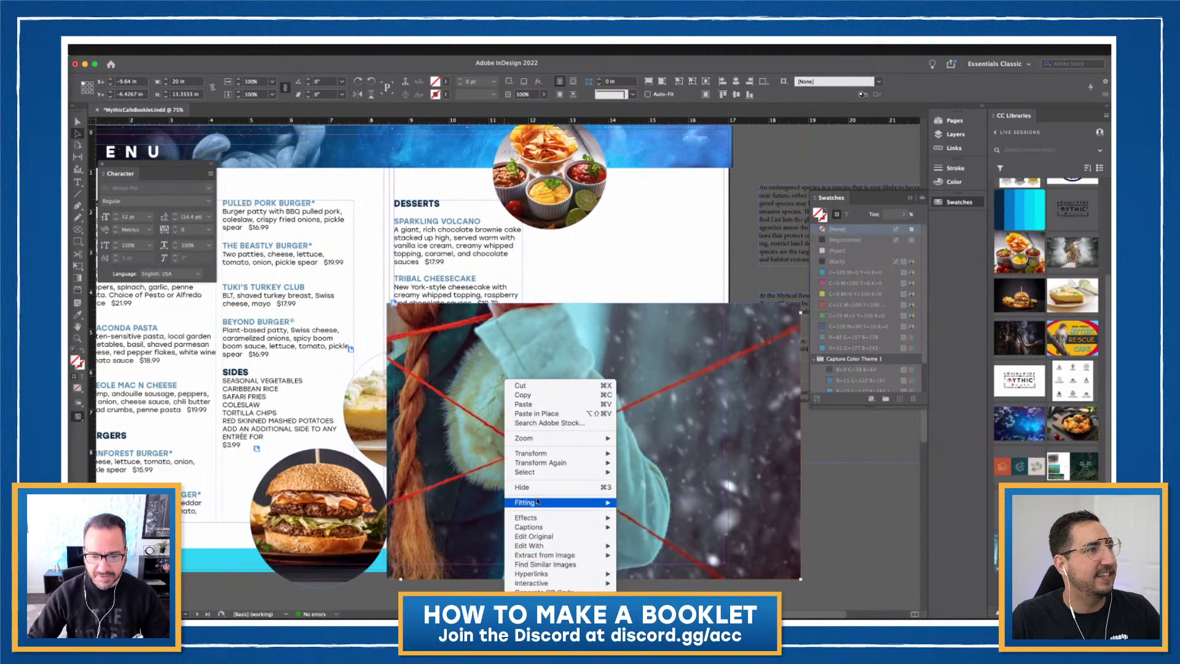
mouse_move(541, 502)
click(654, 511)
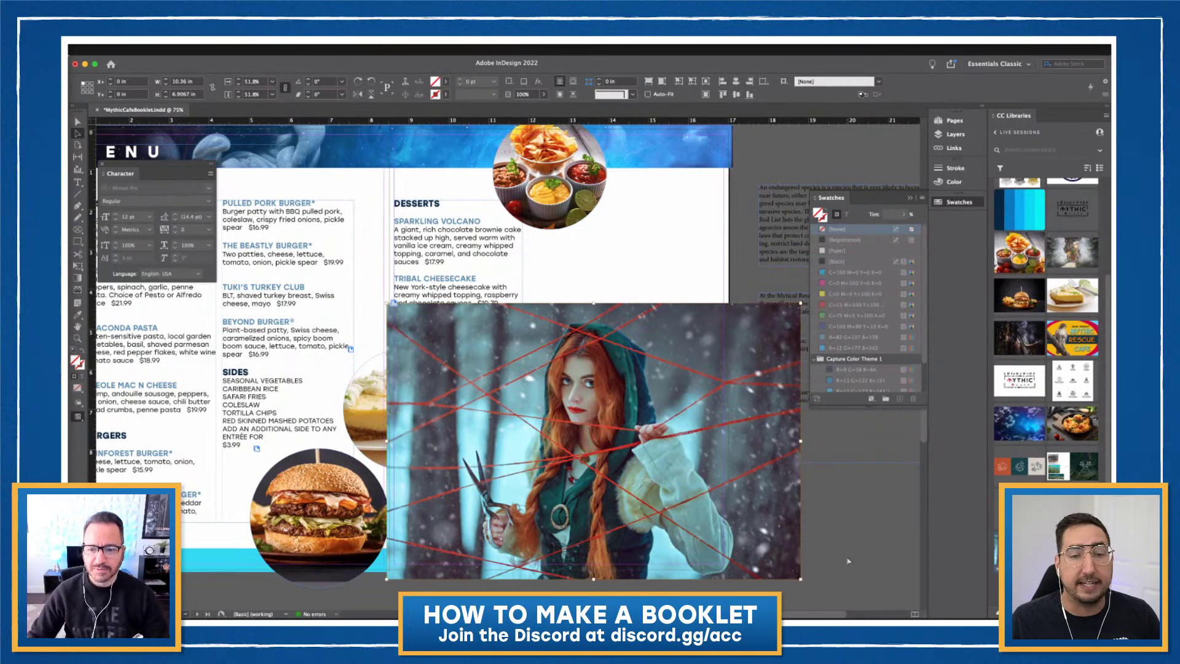
click(595, 270)
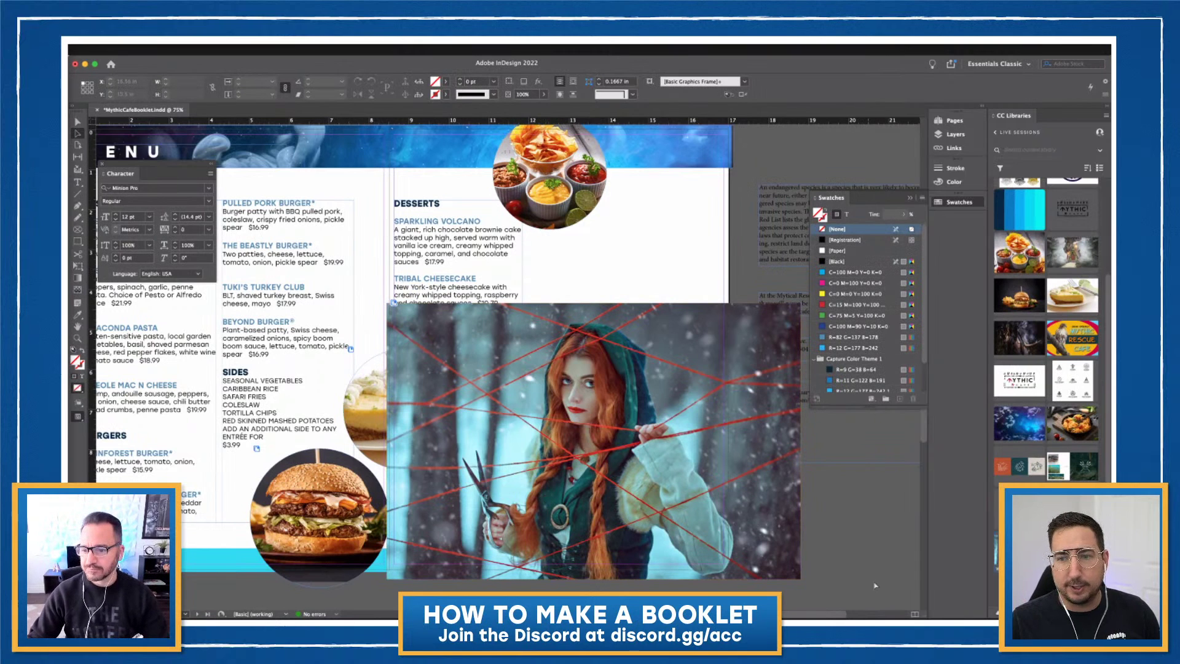
scroll(1037, 351, up, 3)
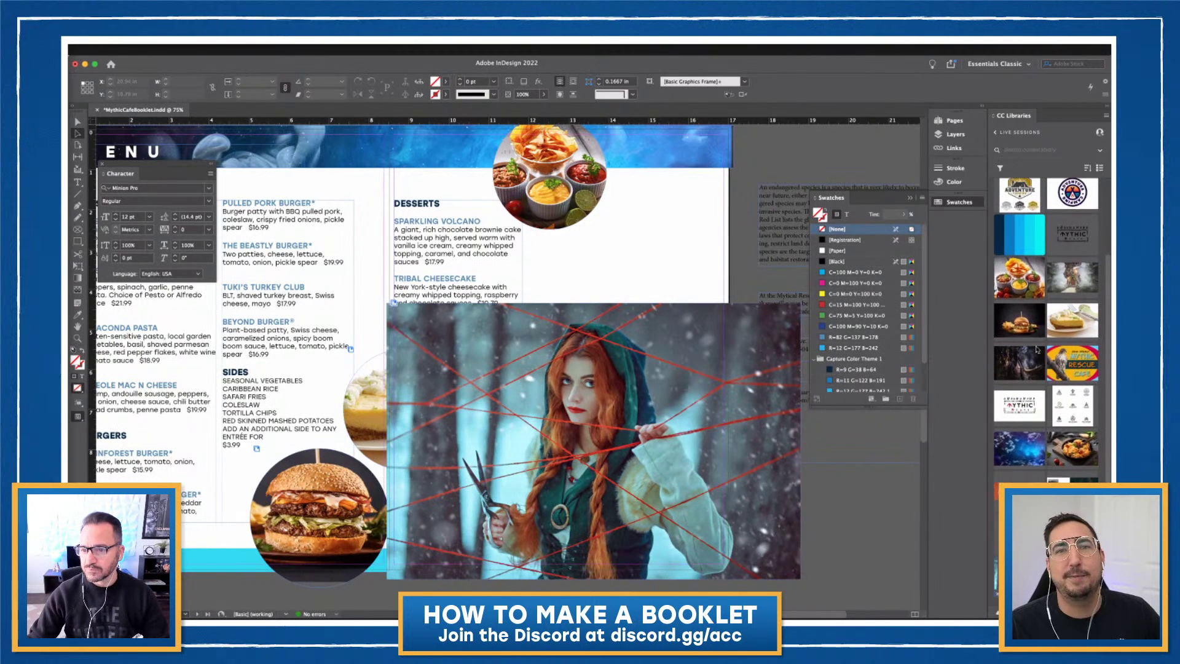
scroll(1037, 351, up, 5)
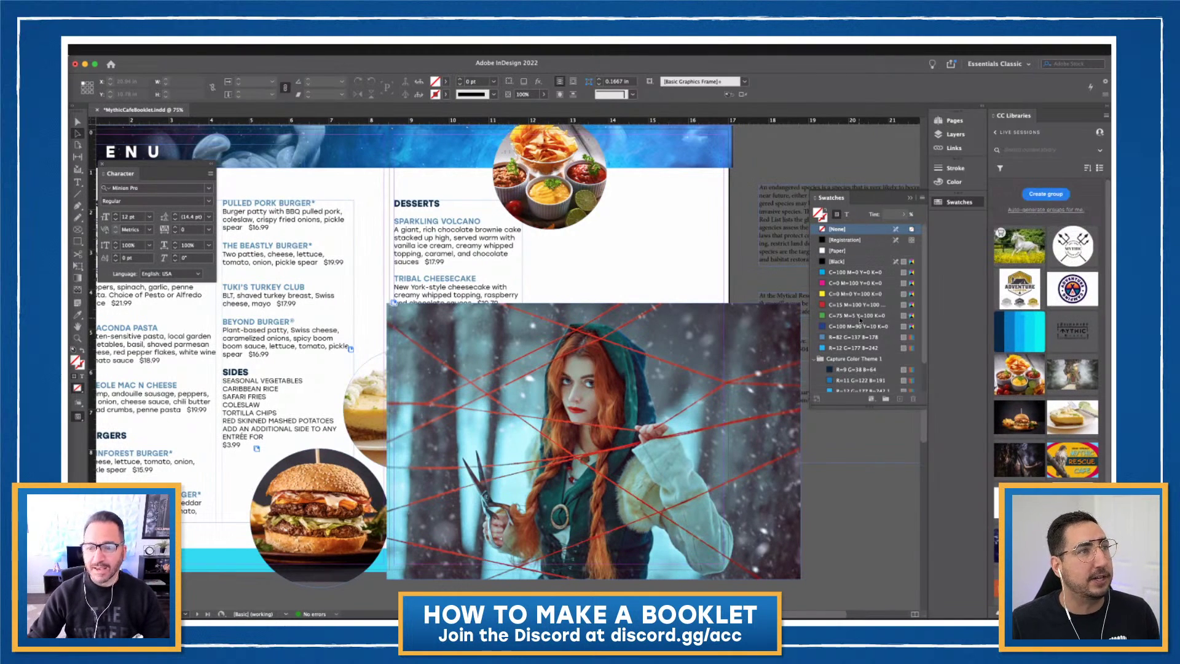
right_click(598, 403)
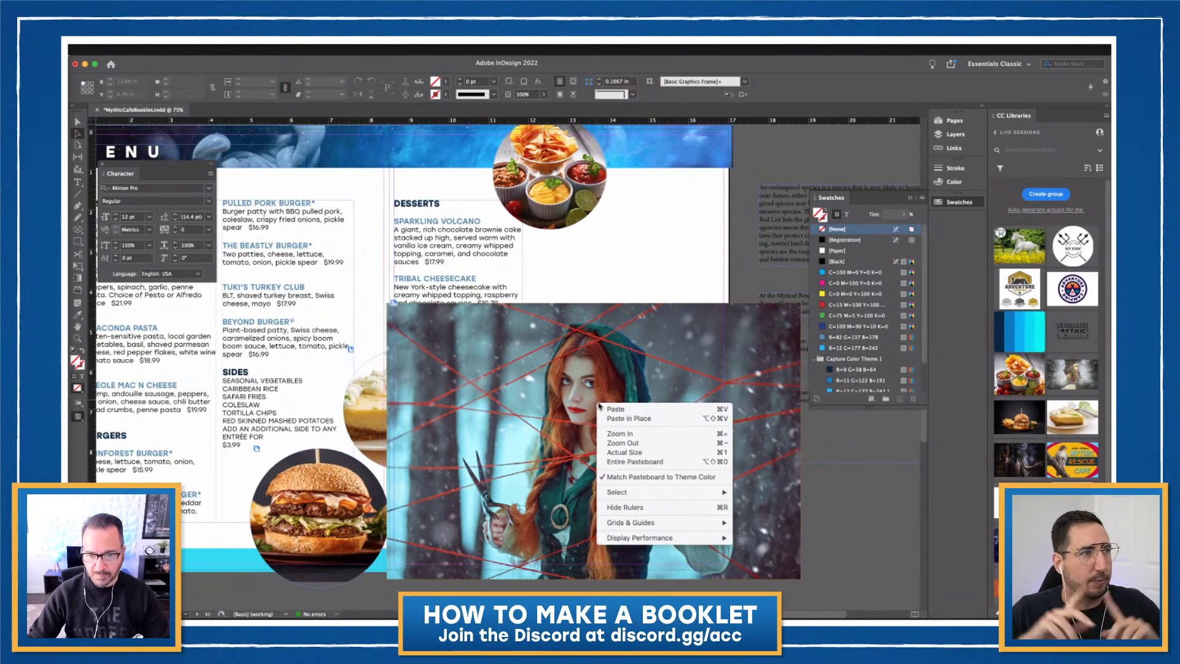
click(892, 529)
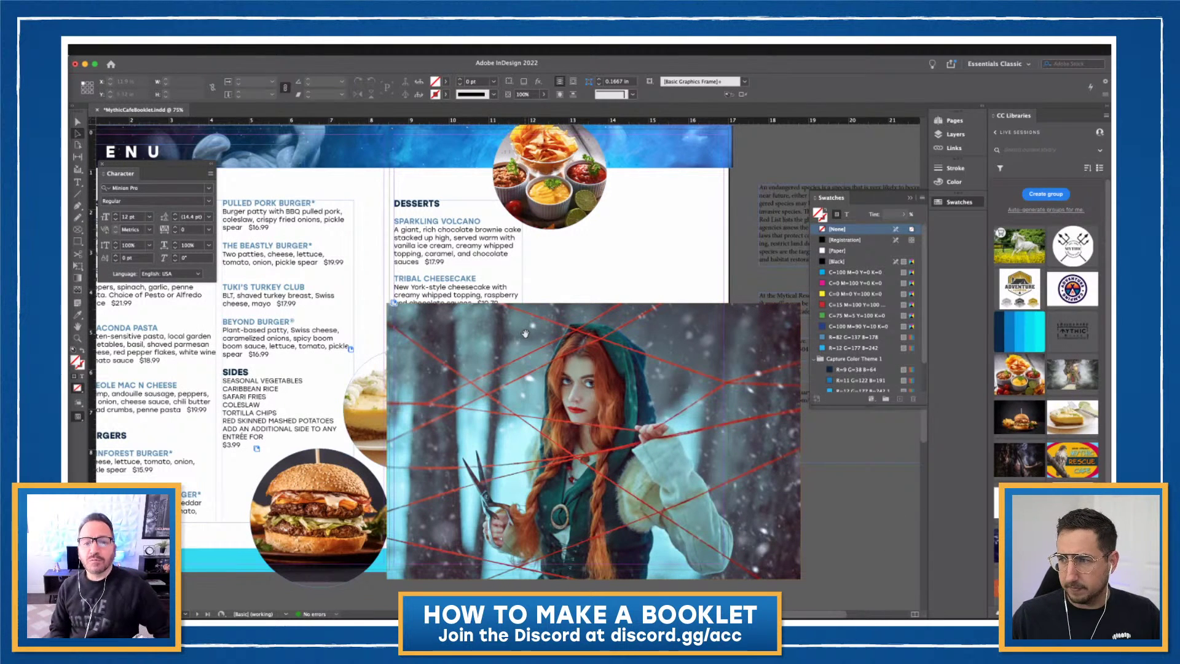
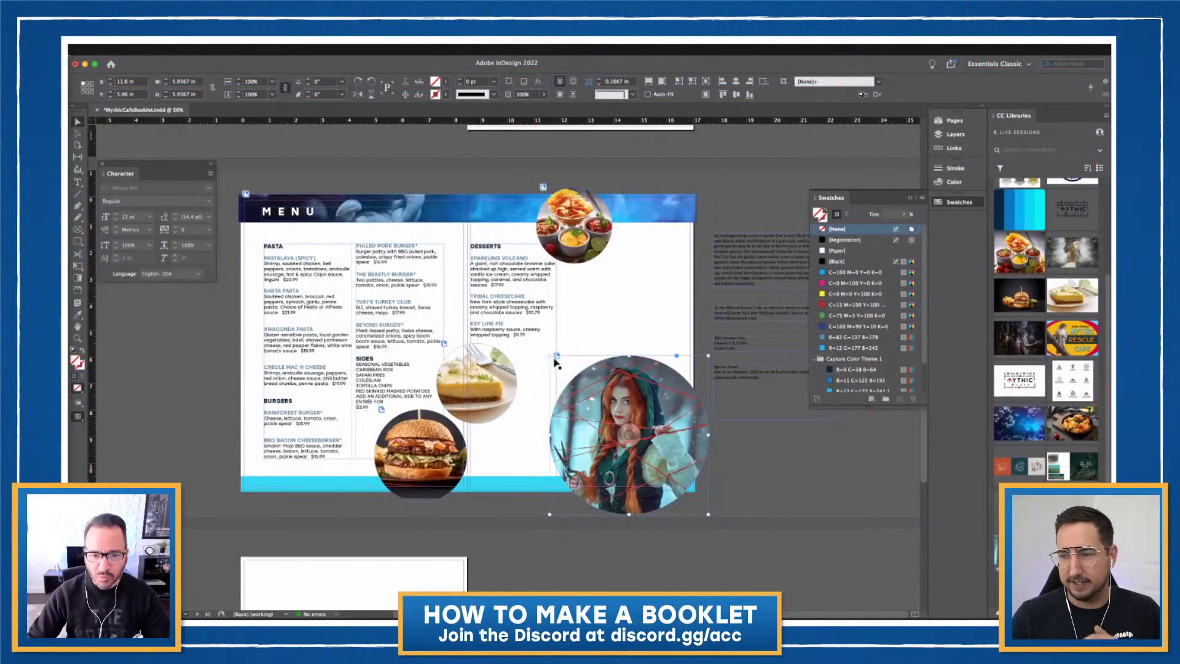
Shrink the circular witch photo slightly and move it so it overlaps the cyan bar at the right page's lower-right corner
drag(556, 356, 566, 372)
click(785, 476)
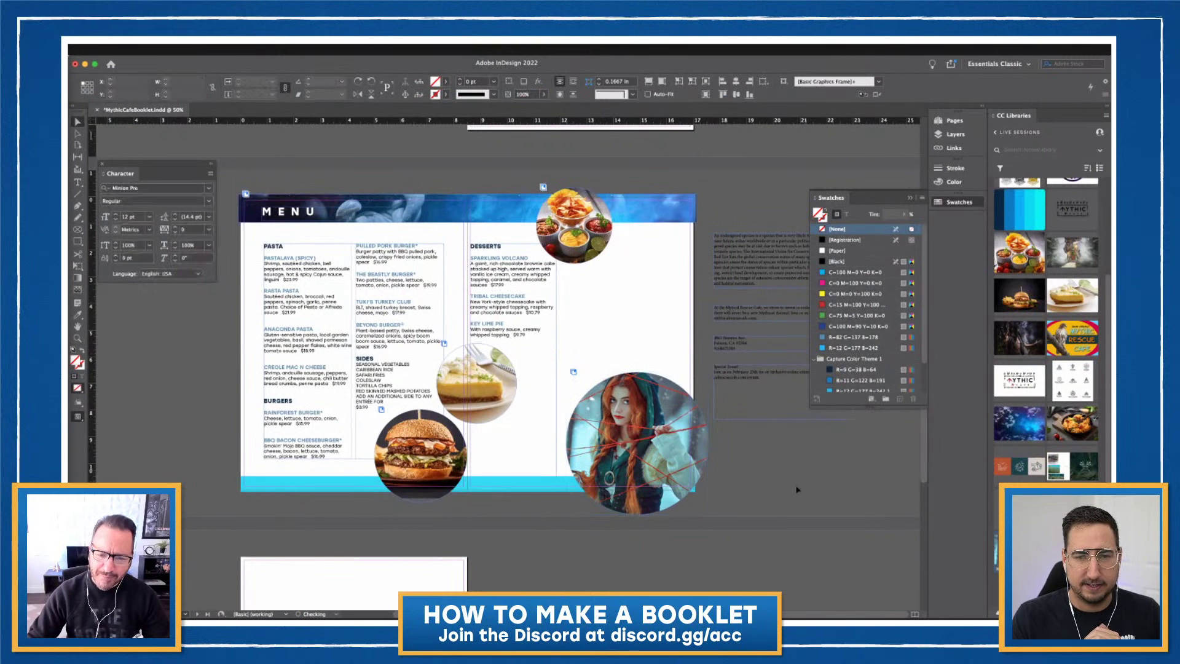
scroll(681, 505, up, 1)
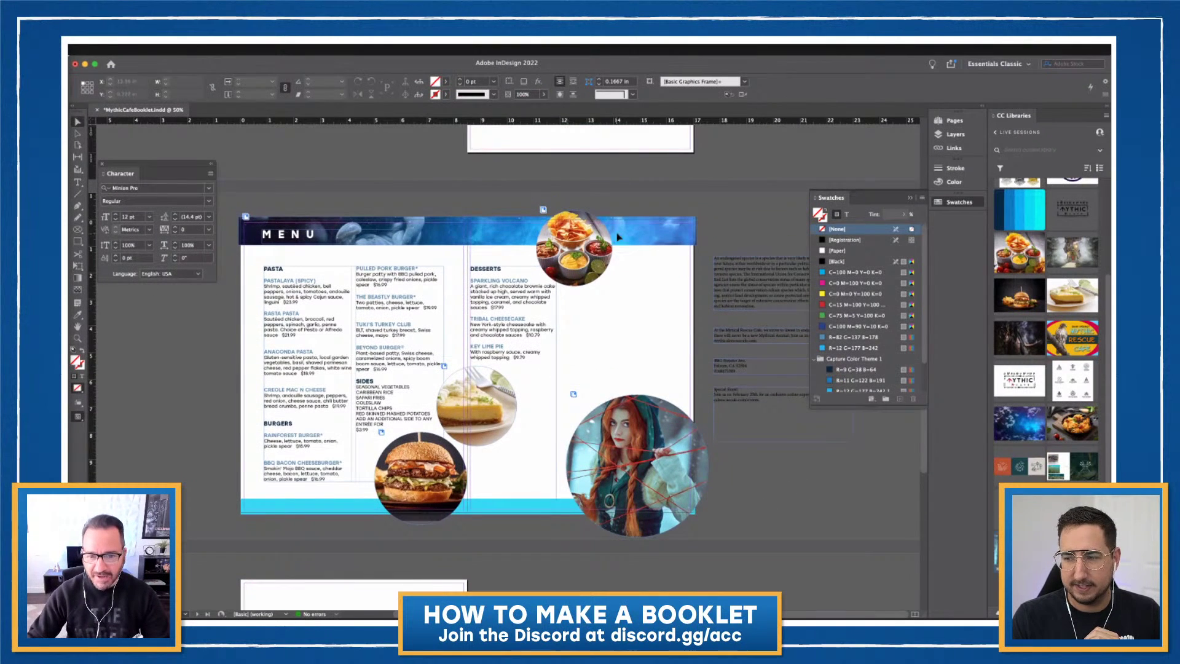
drag(594, 480, 583, 487)
click(741, 510)
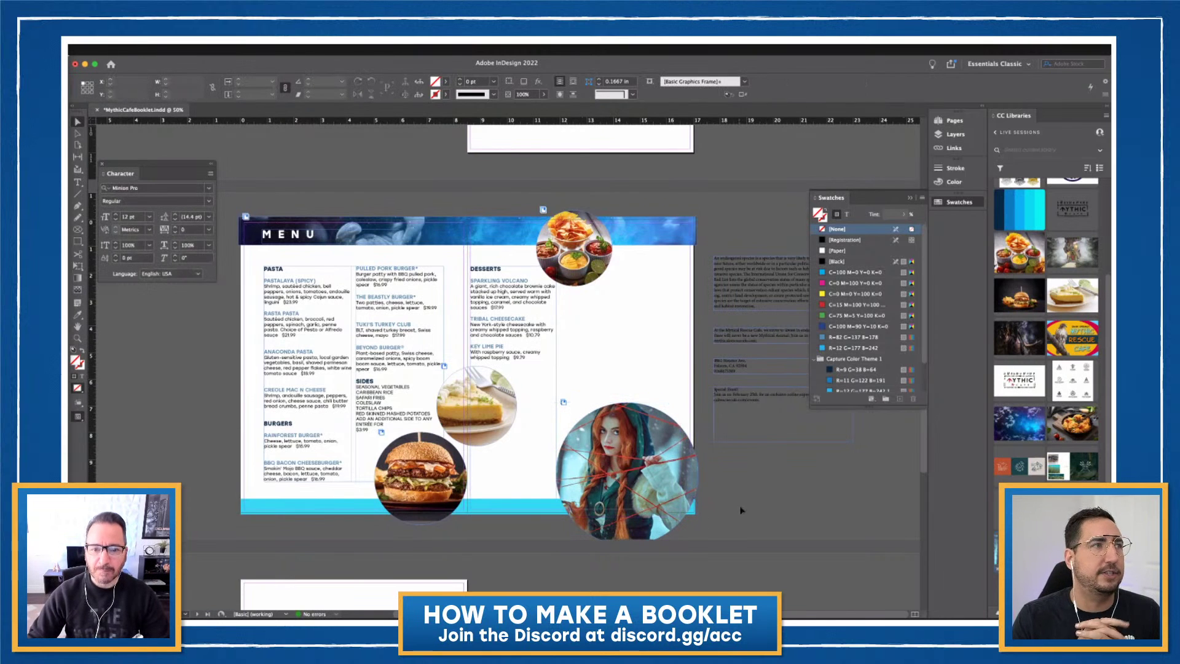
Draw a rectangle about 3.82 in wide and 5.64 in high above the witch photo and fill it with the R=12 G=242 B=242 swatch
scroll(741, 497, up, 1)
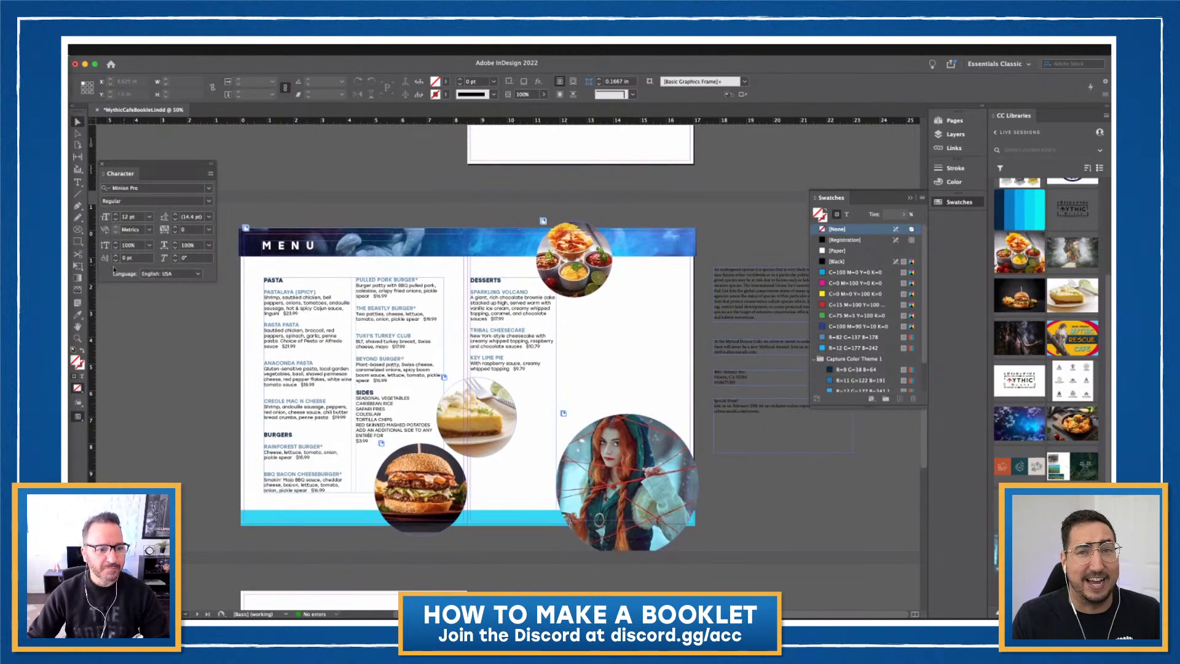
click(77, 242)
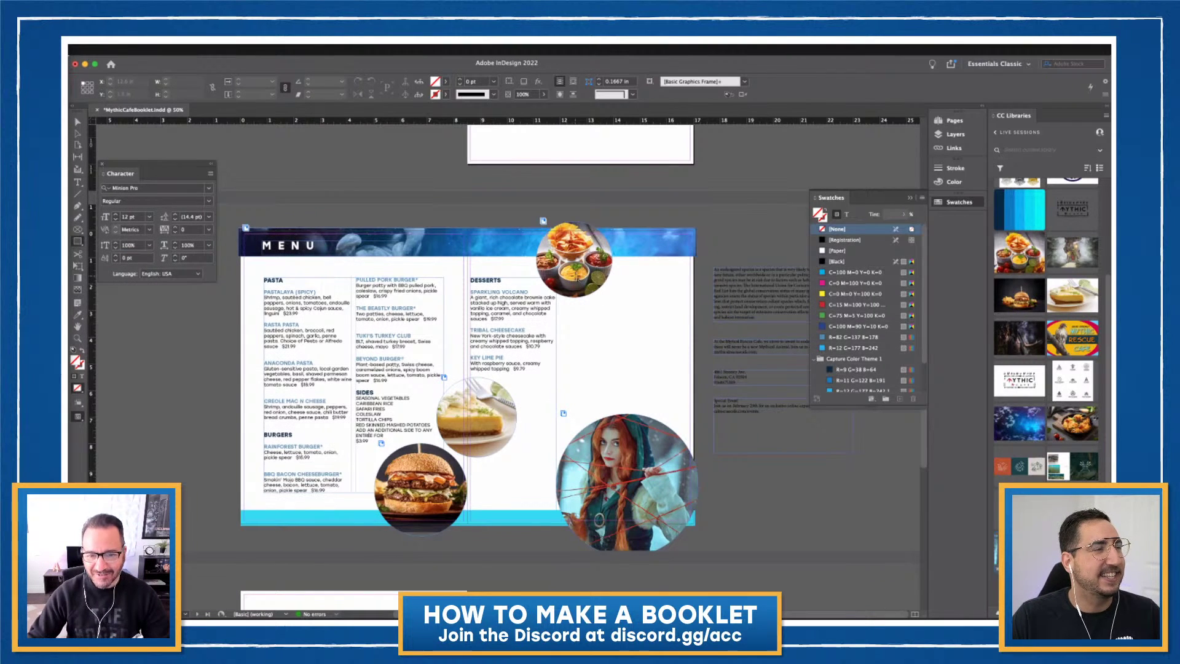
drag(575, 278, 677, 429)
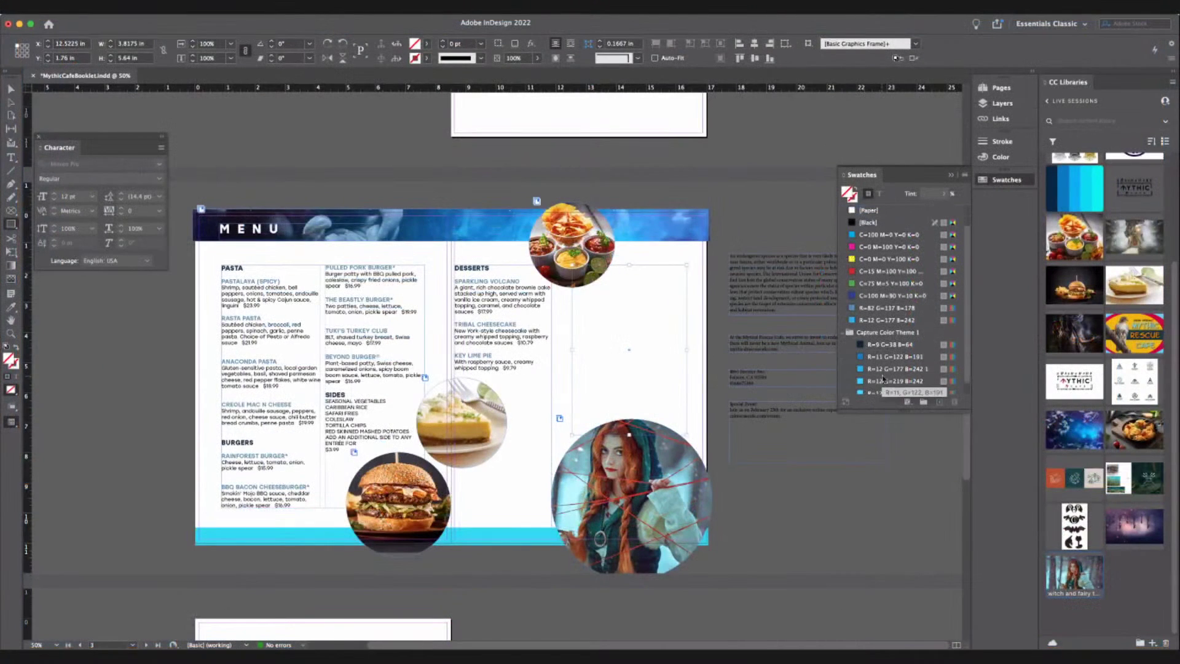
scroll(865, 381, down, 2)
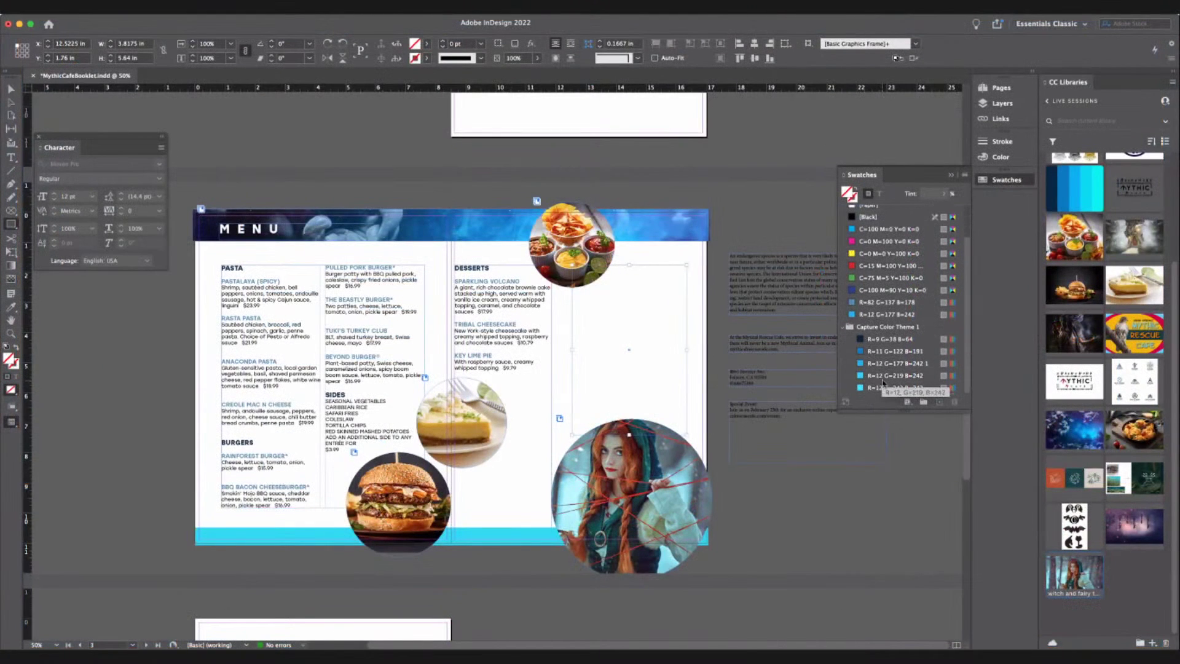
click(883, 388)
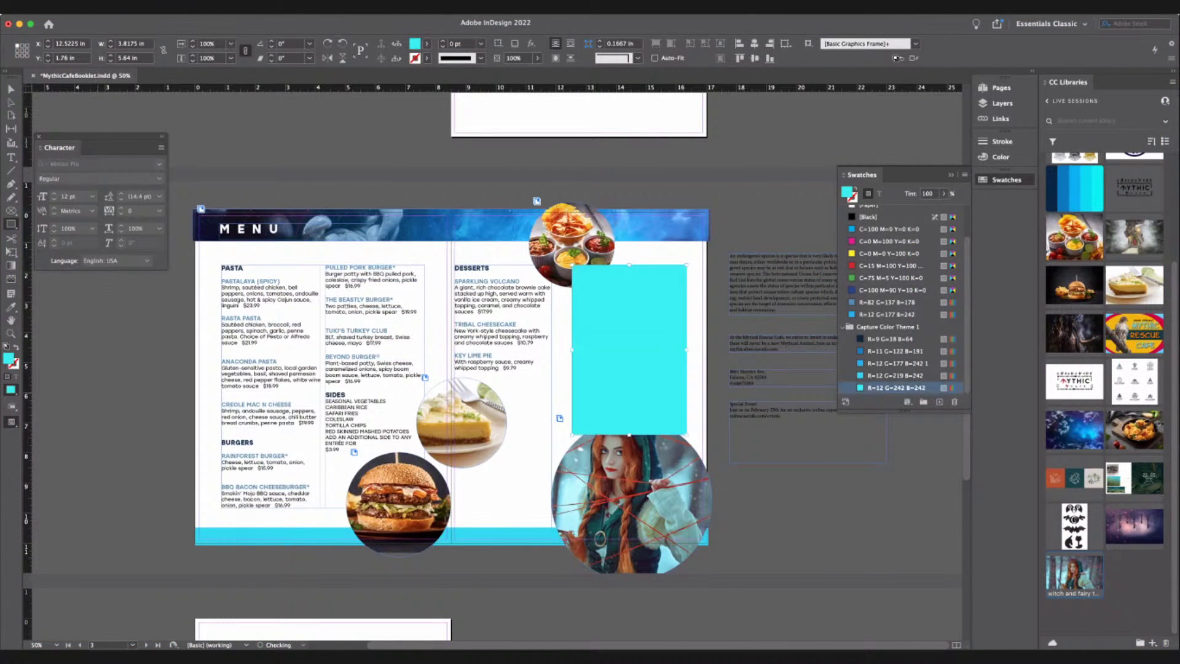
click(25, 7)
click(25, 7)
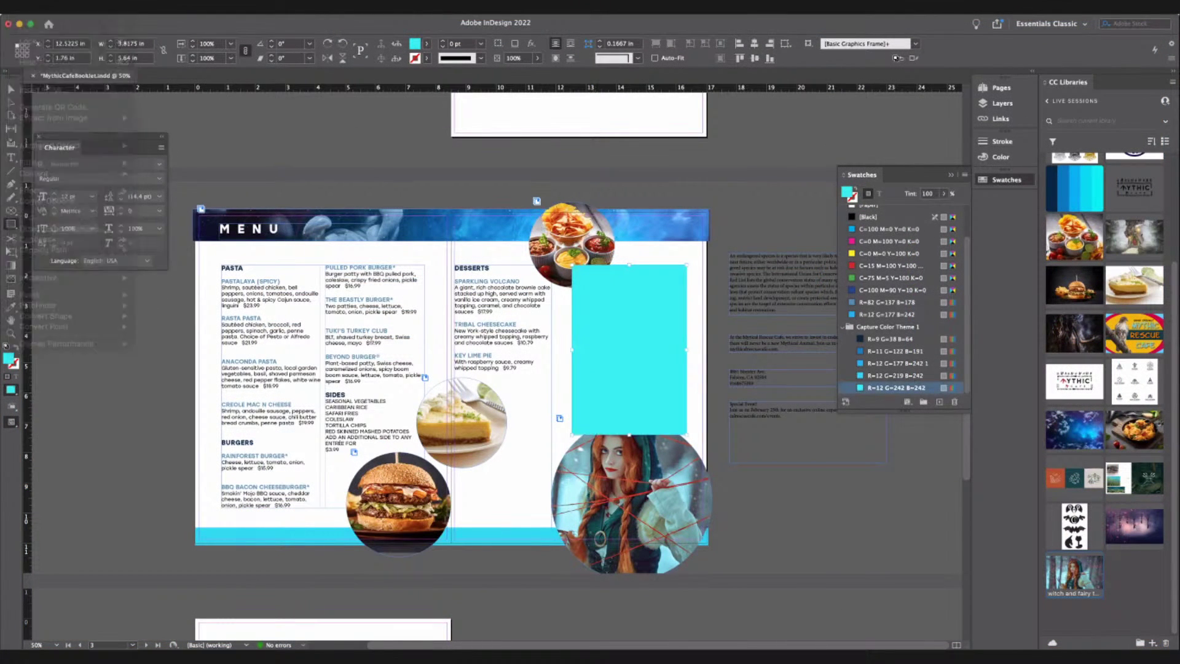
click(25, 7)
key(Escape)
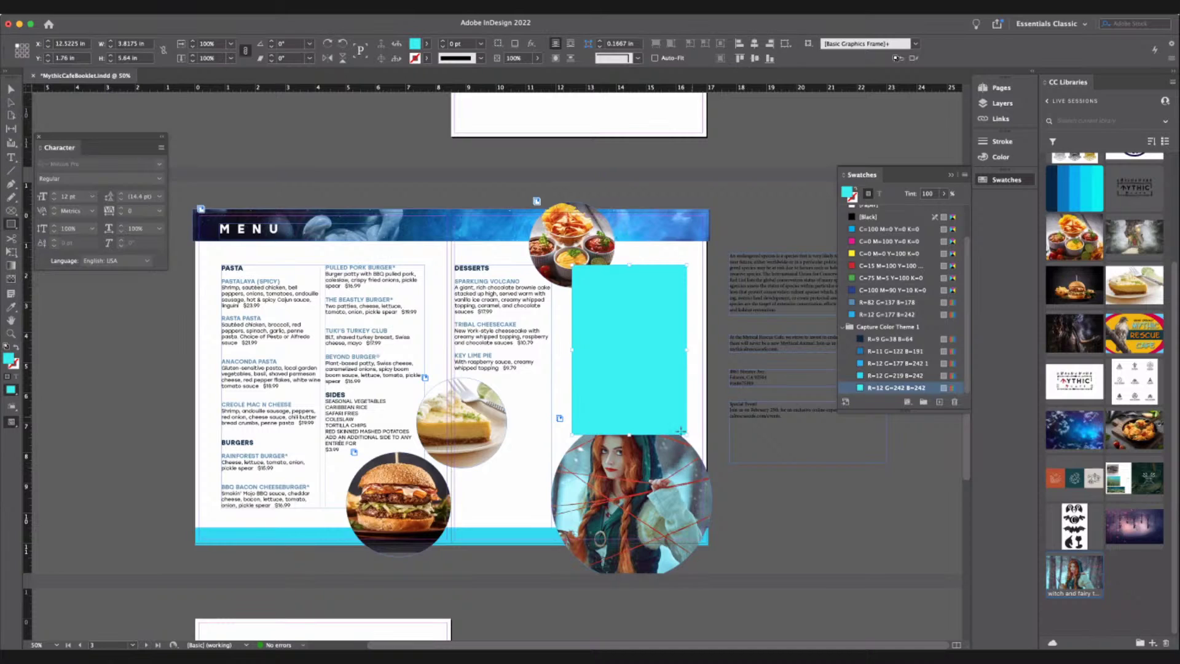
Send the cyan rectangle on the right menu page to the back, behind the food and witch photos, and deselect it
right_click(637, 367)
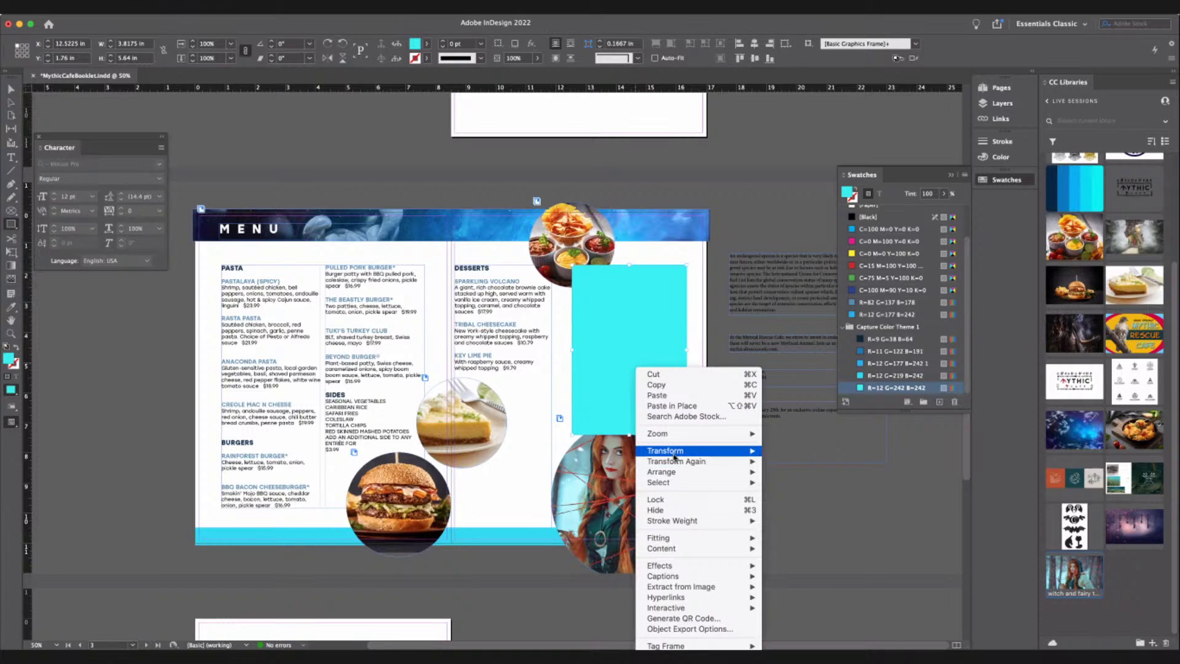
mouse_move(674, 456)
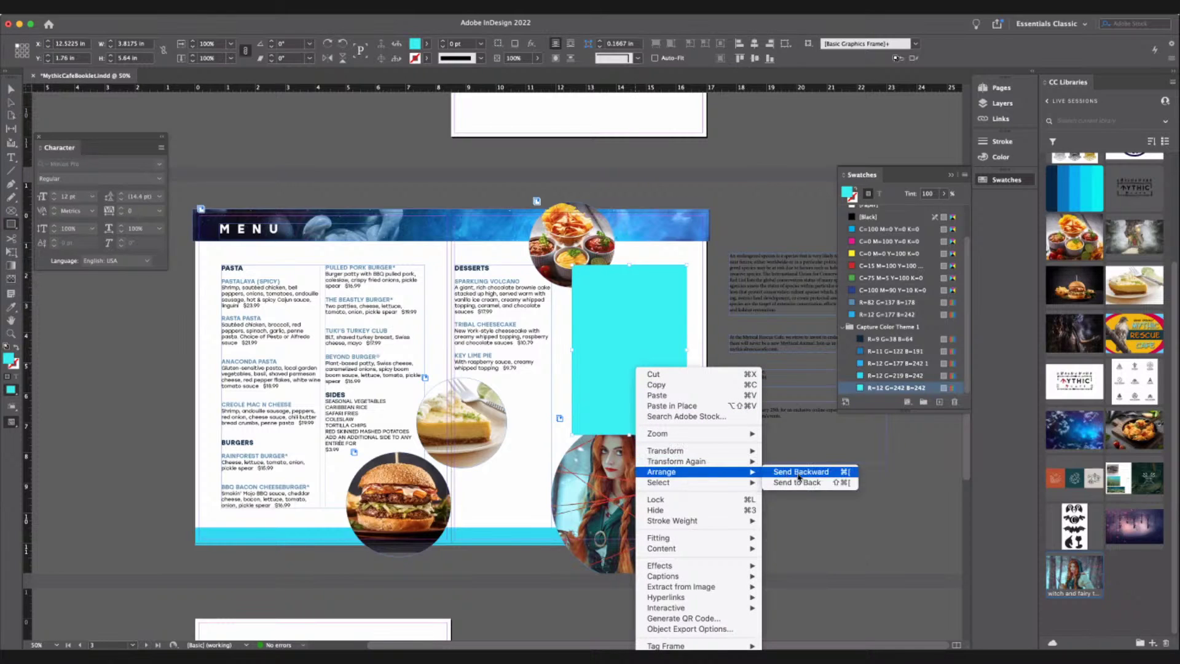
click(793, 477)
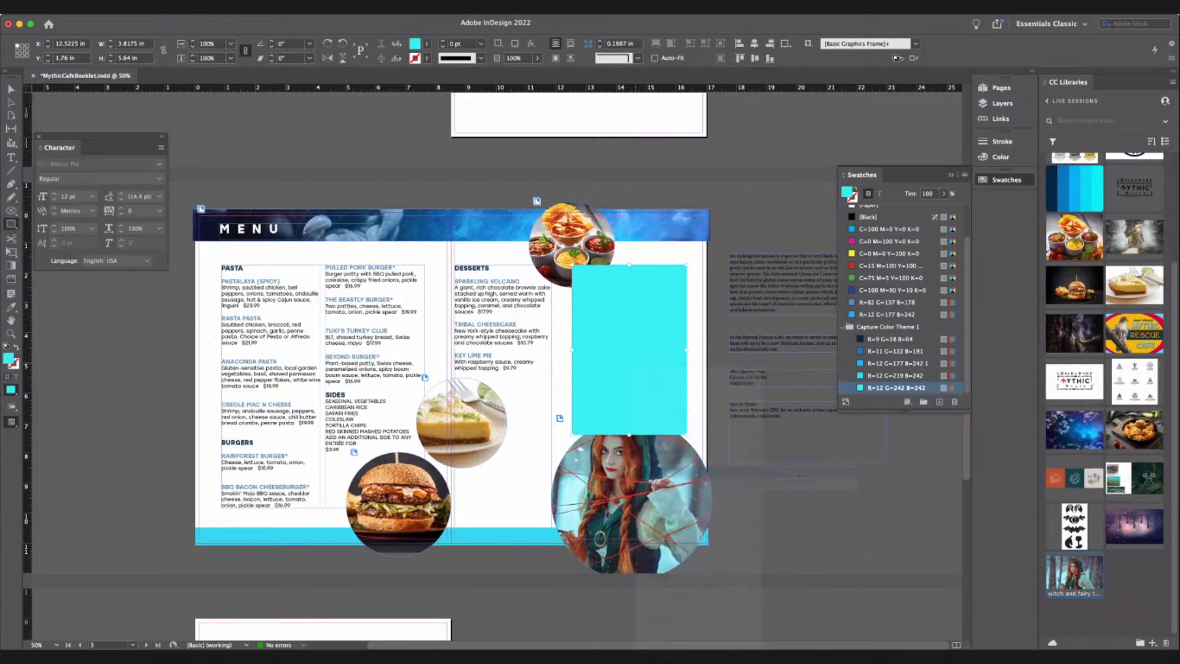
right_click(613, 376)
mouse_move(685, 478)
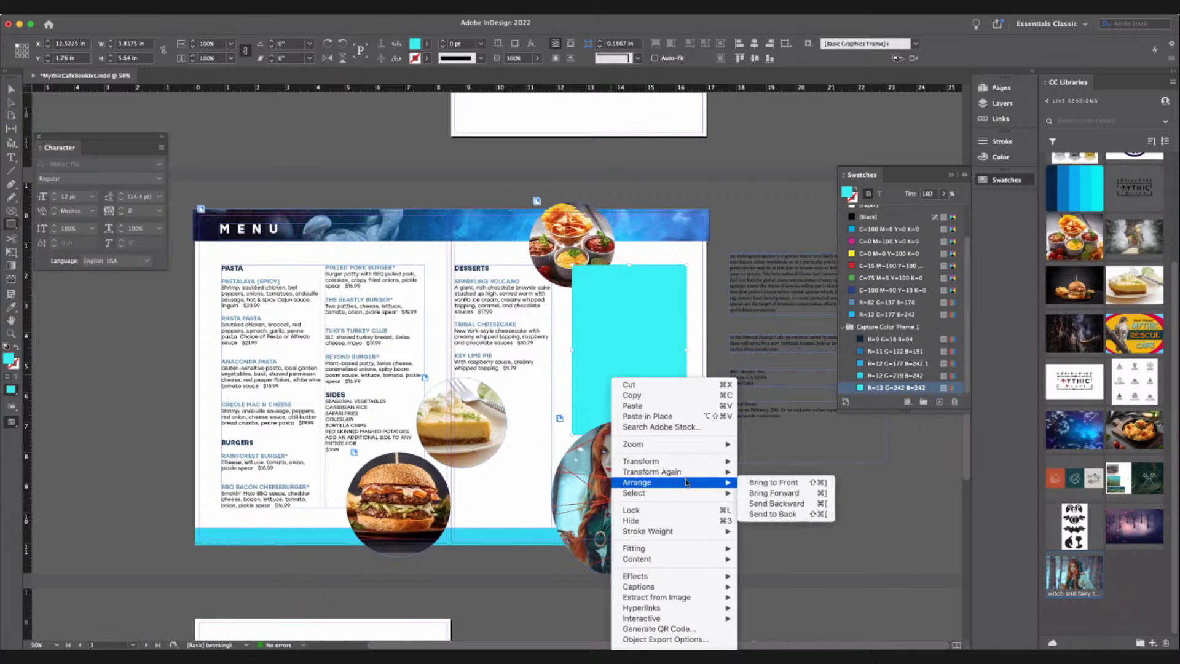
click(772, 513)
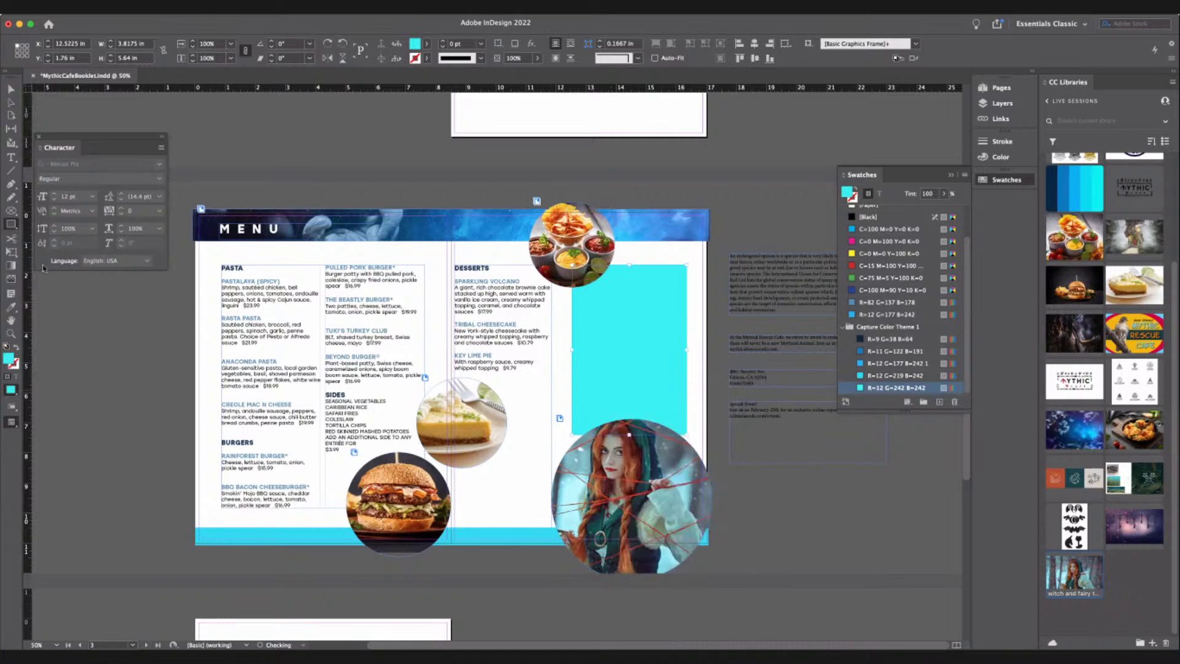
click(10, 89)
click(316, 145)
Delete the endangered species paragraph's last sentences on the pasteboard, from "Many nations" through to the end of the paragraph
scroll(775, 534, down, 1)
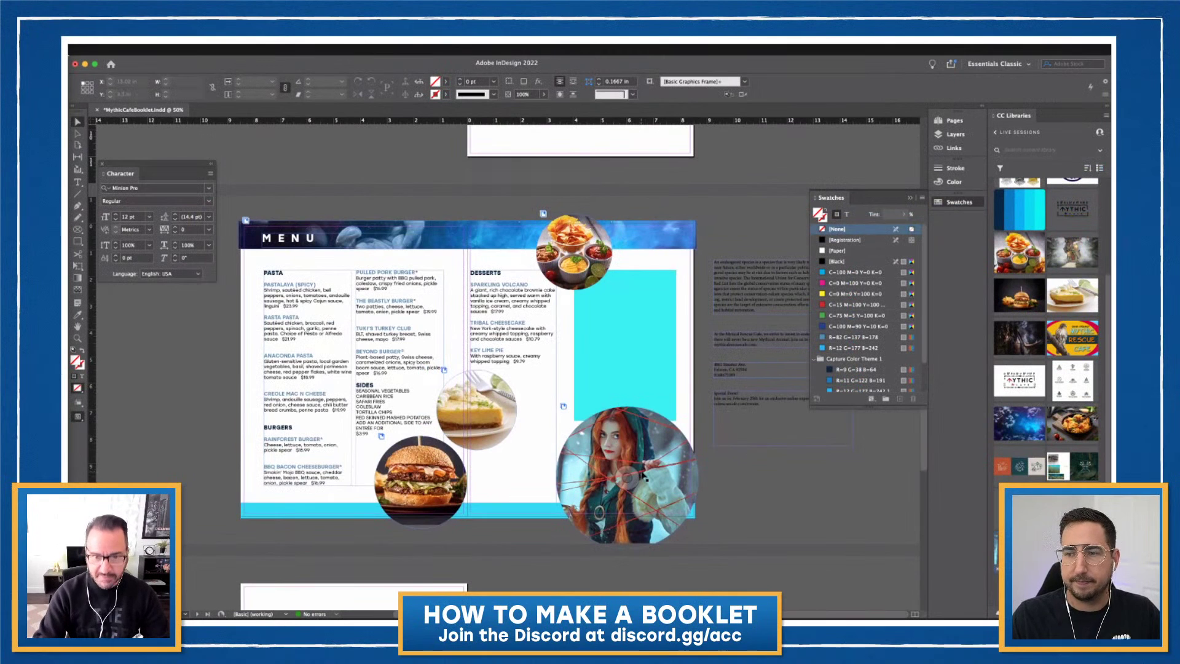
key(super+equal)
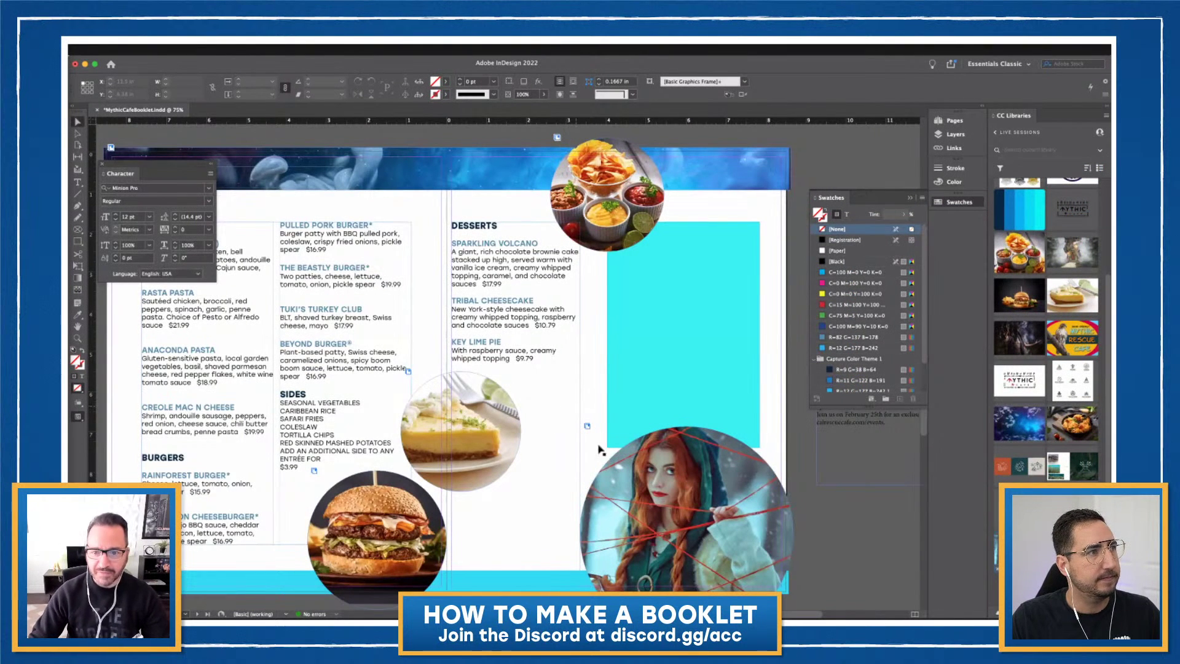
scroll(713, 209, down, 2)
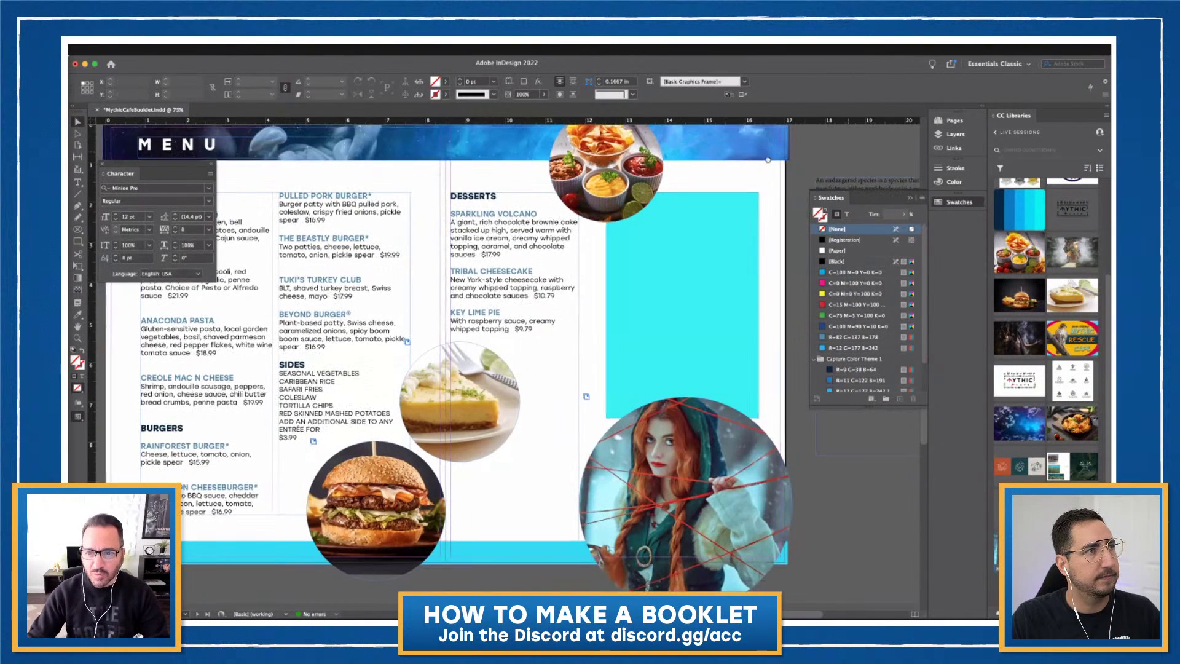
scroll(848, 151, right, 5)
scroll(567, 182, right, 1)
scroll(567, 182, up, 1)
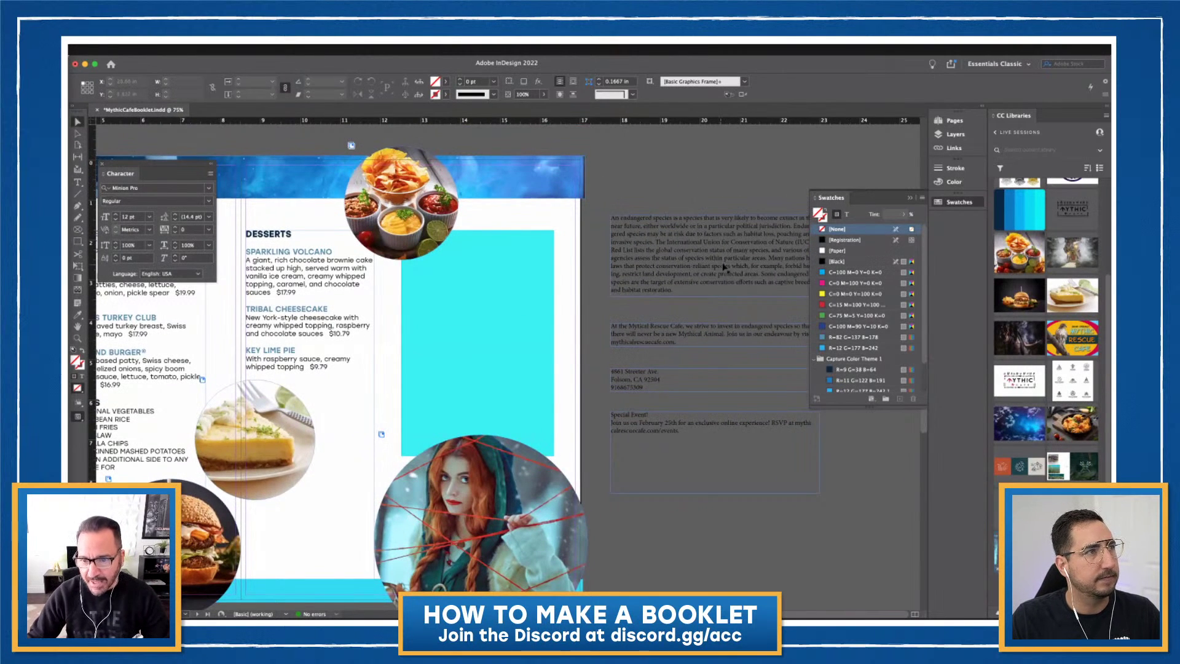
double_click(754, 263)
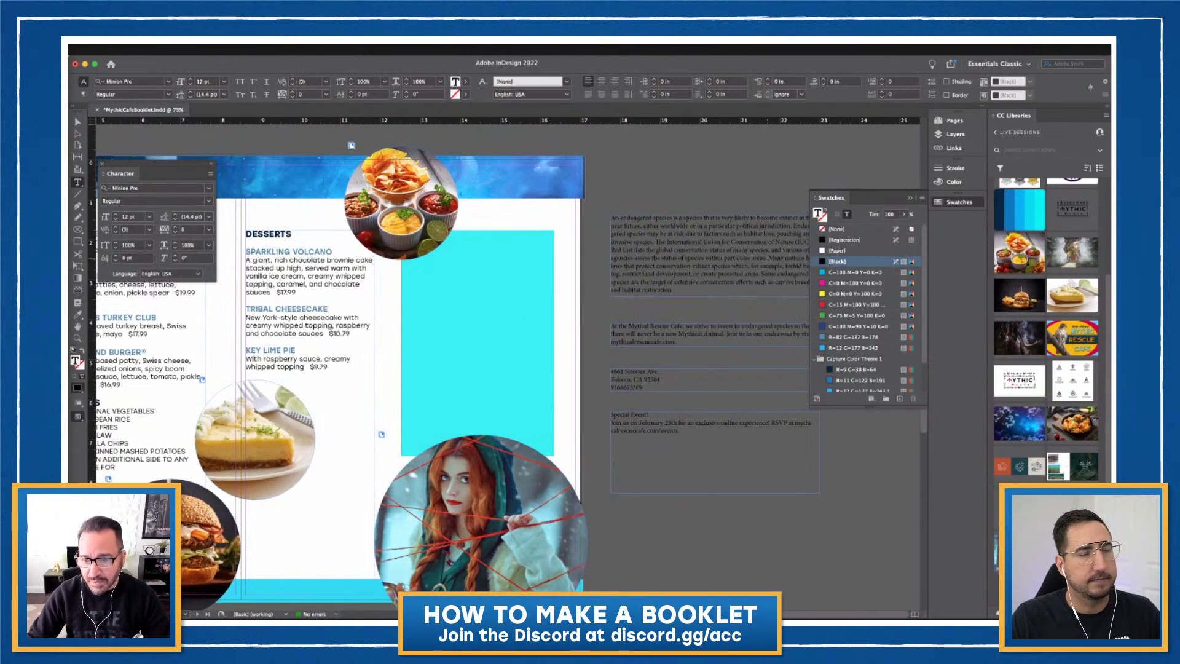
drag(768, 258, 611, 216)
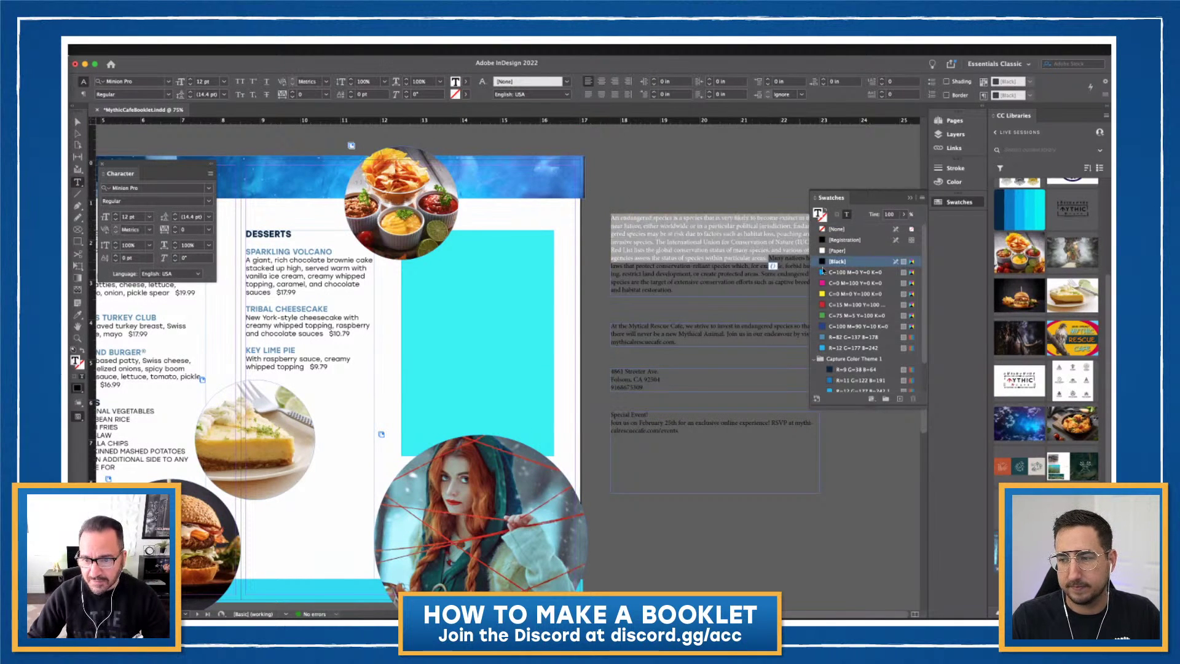
click(768, 259)
shift+click(778, 266)
shift+click(672, 290)
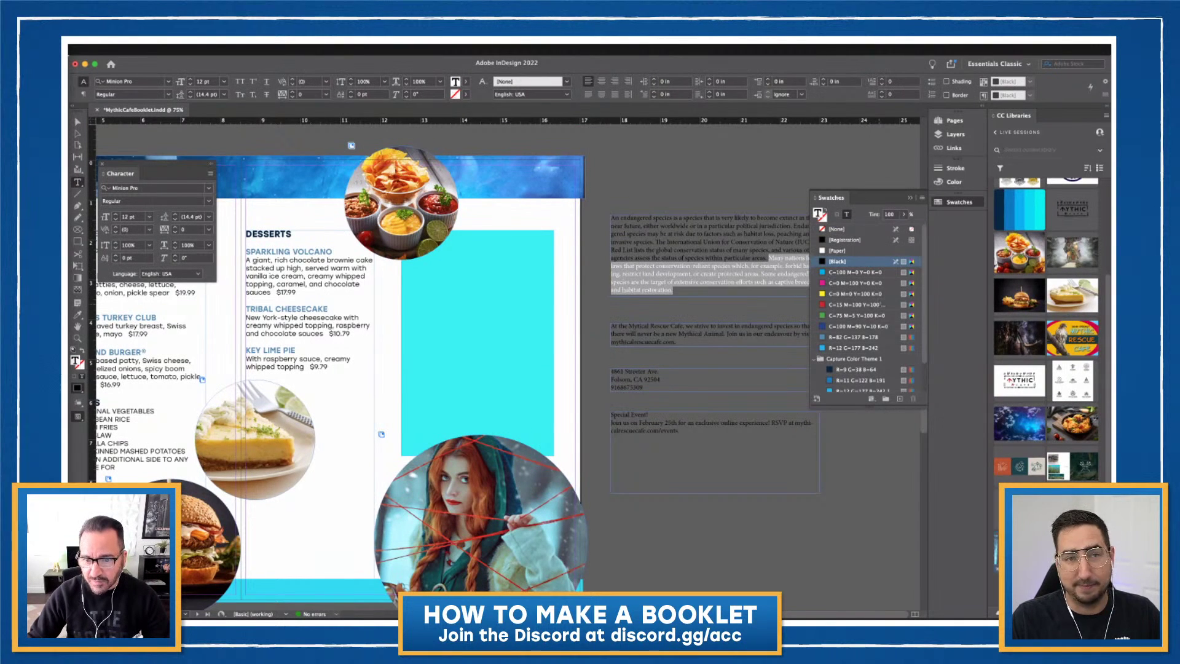
key(BackSpace)
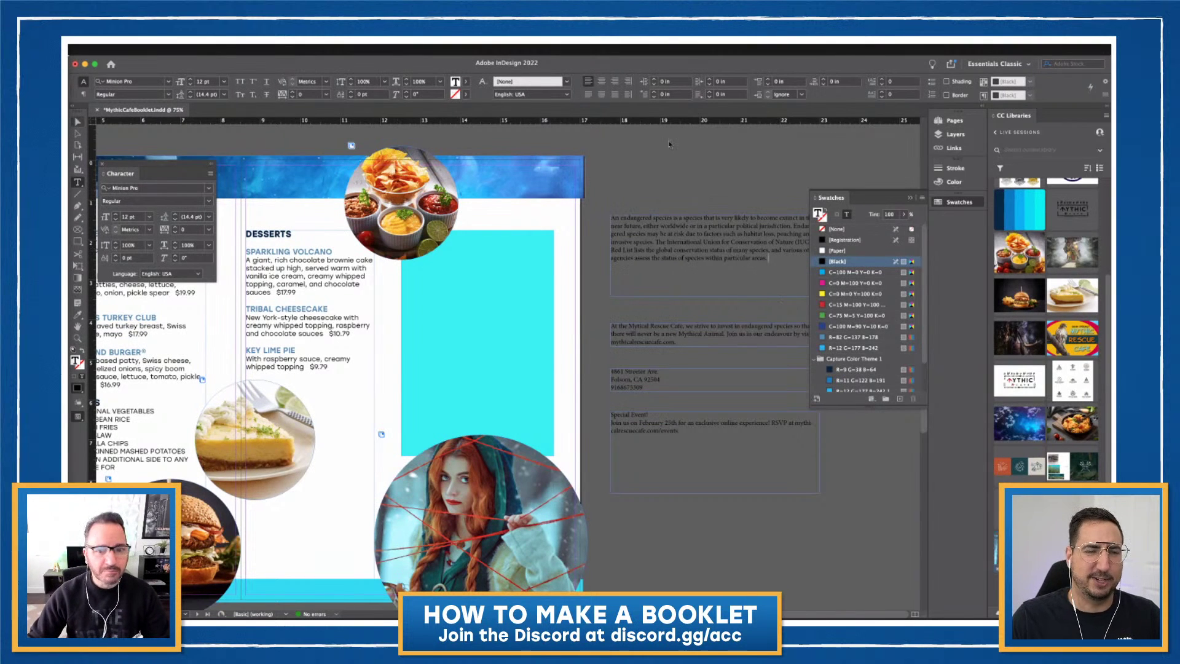
Move the endangered species text frame onto the cyan rectangle and resize it to about 2.78 in wide and 3.94 in high
key(Escape)
drag(642, 275, 491, 276)
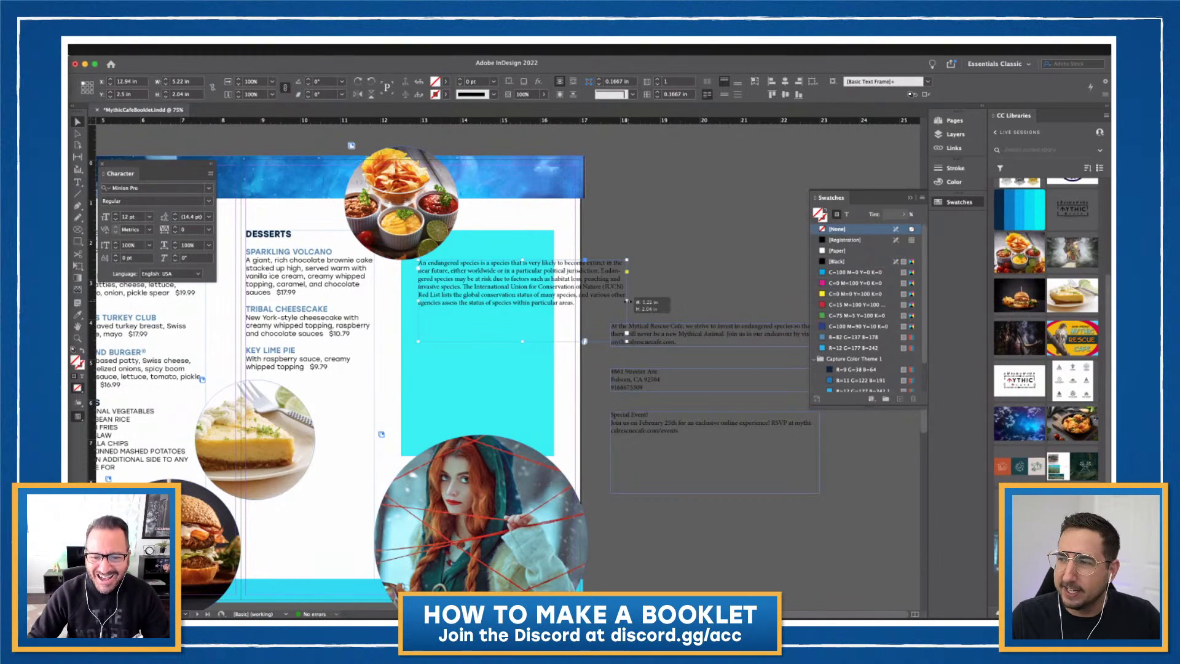
drag(627, 301, 492, 422)
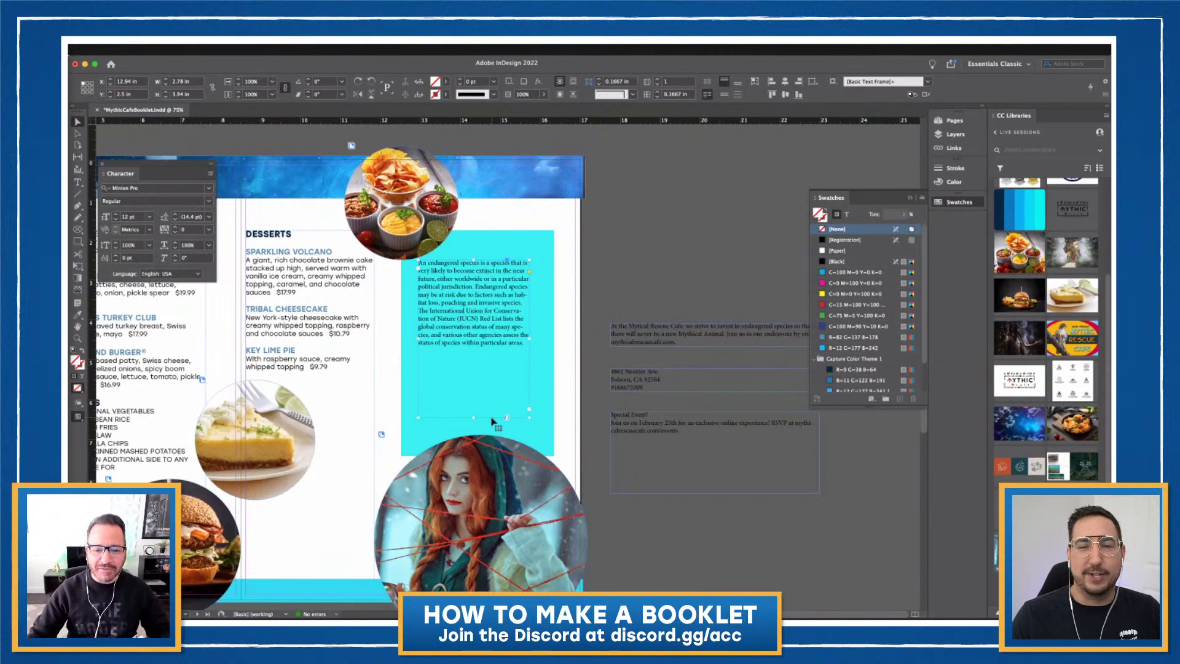
drag(492, 306, 495, 318)
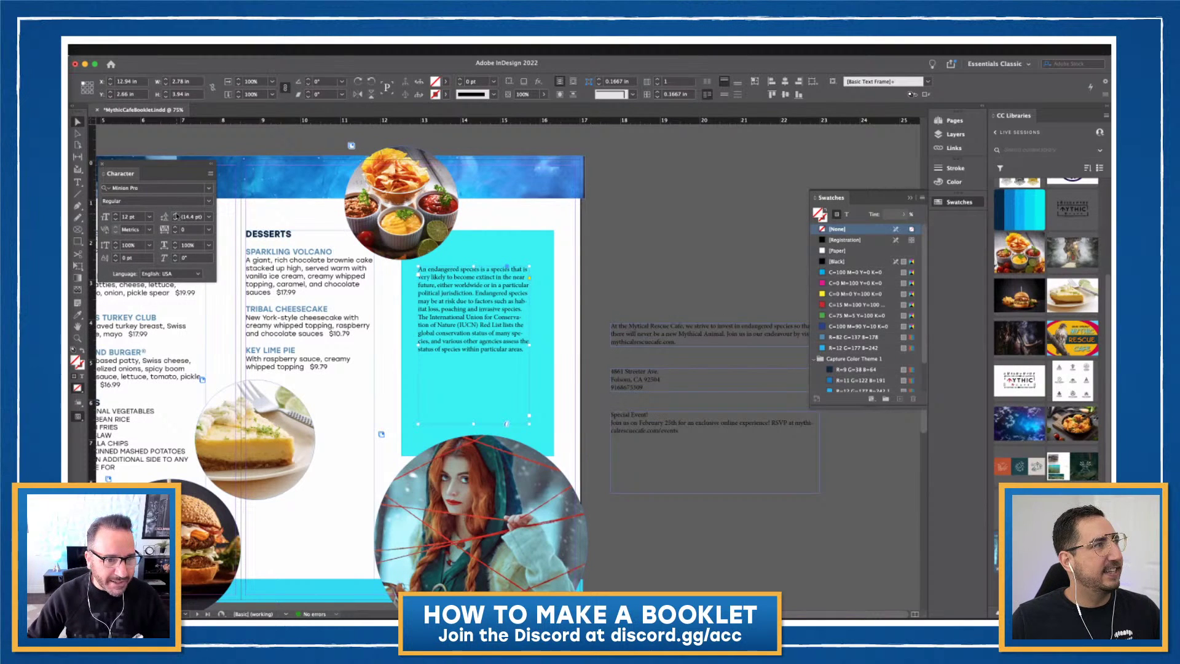
Set the leading of the endangered species text to 25 pt and deselect the frame
click(177, 215)
click(177, 215)
click(176, 215)
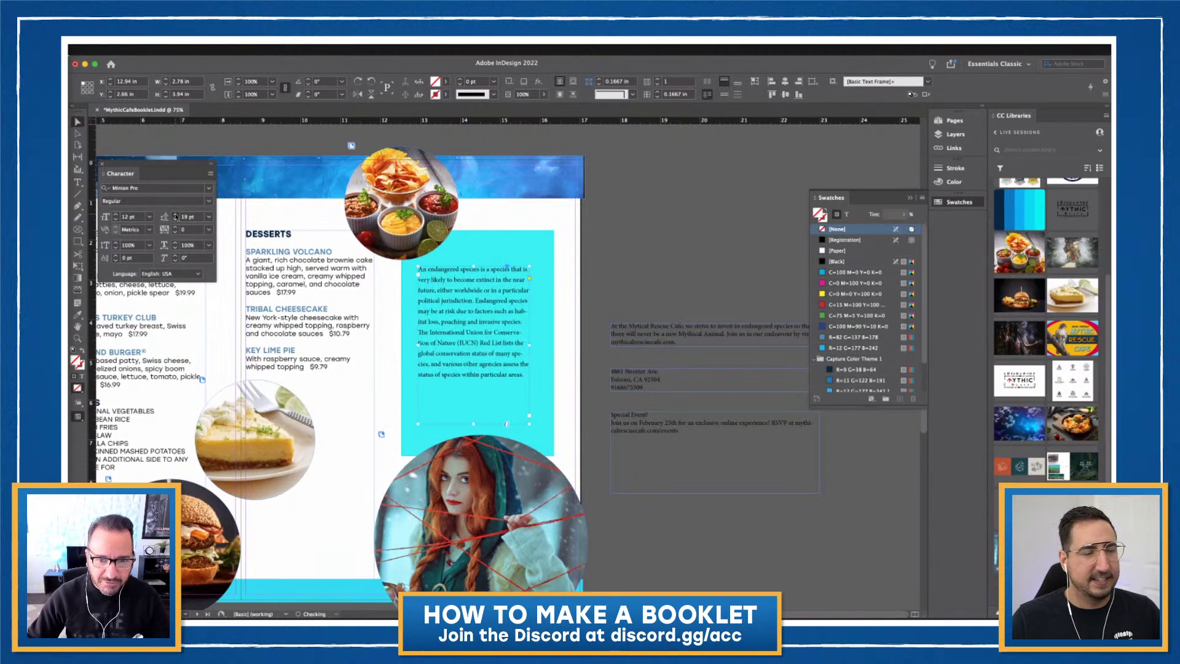
click(176, 215)
click(176, 215)
click(176, 215)
click(176, 215)
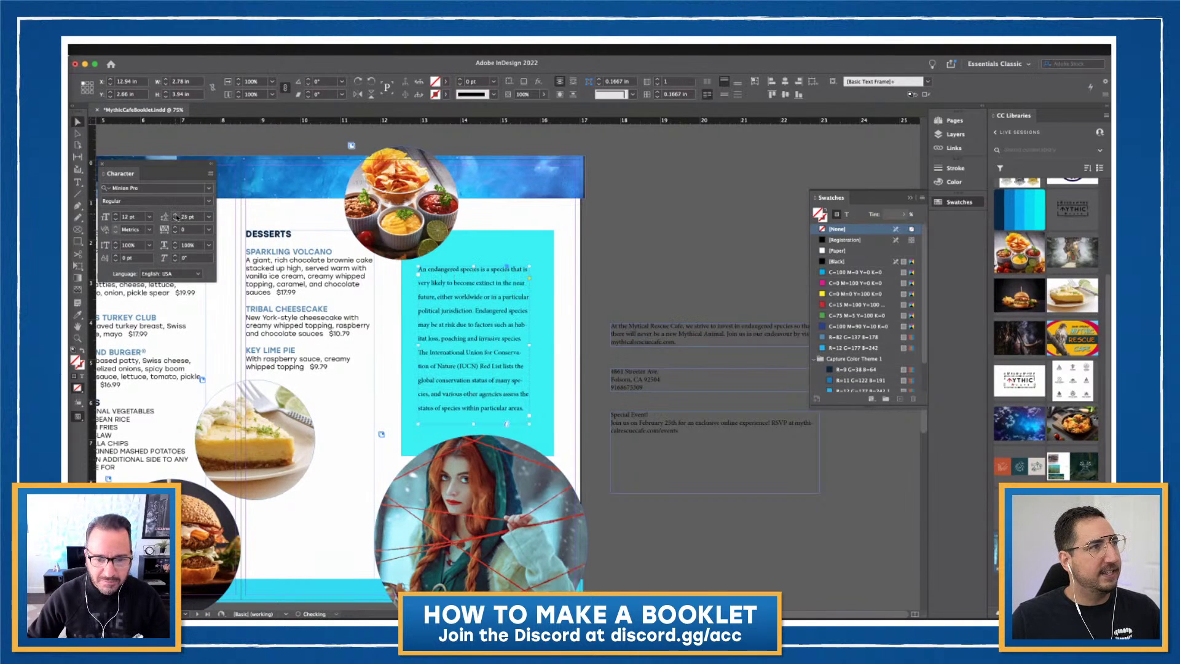
click(676, 264)
drag(611, 273, 772, 235)
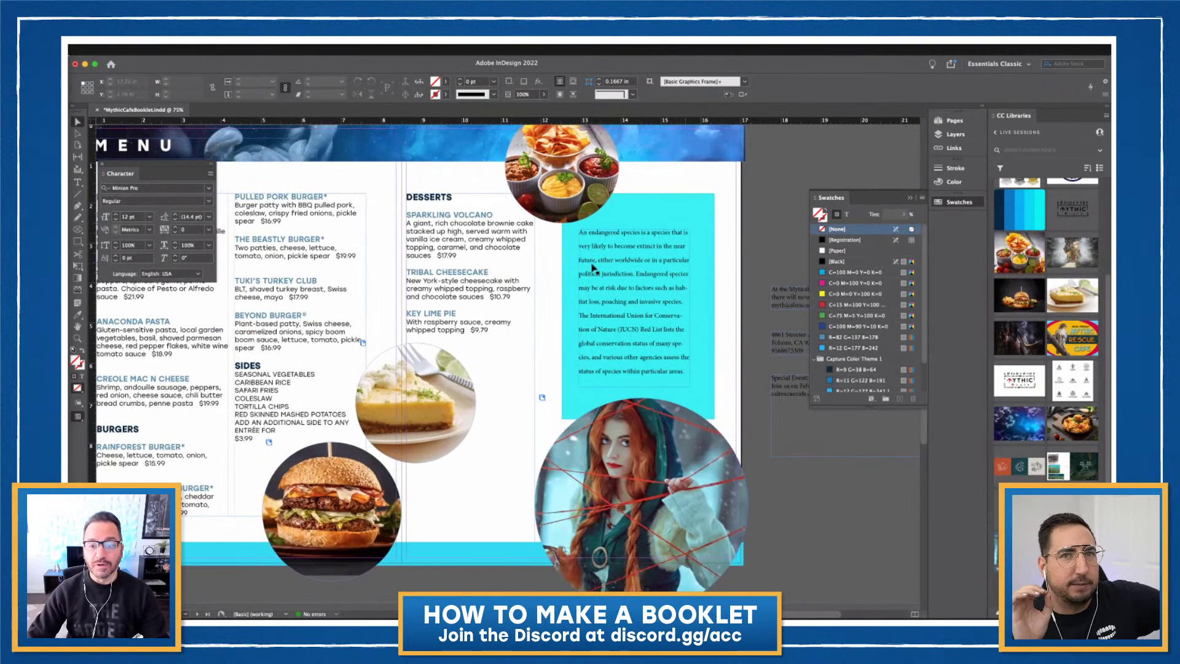
Select all the endangered species text and match its formatting to the Key Lime Pie description with the Eyedropper
click(604, 252)
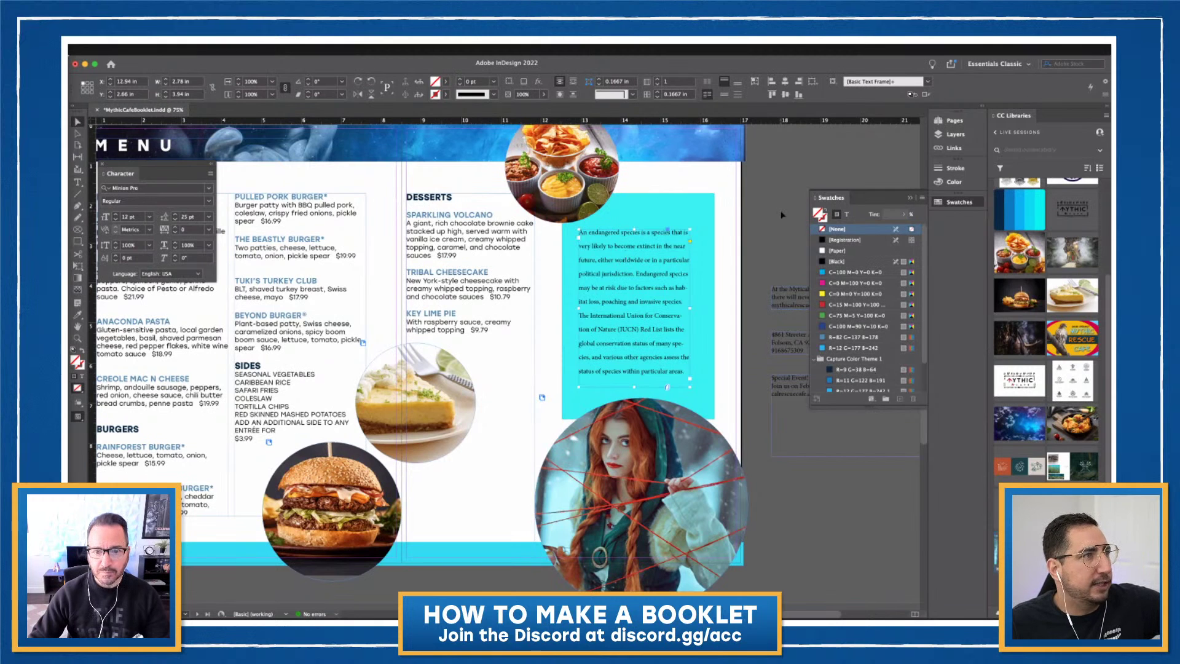
triple_click(654, 264)
key(ctrl+a)
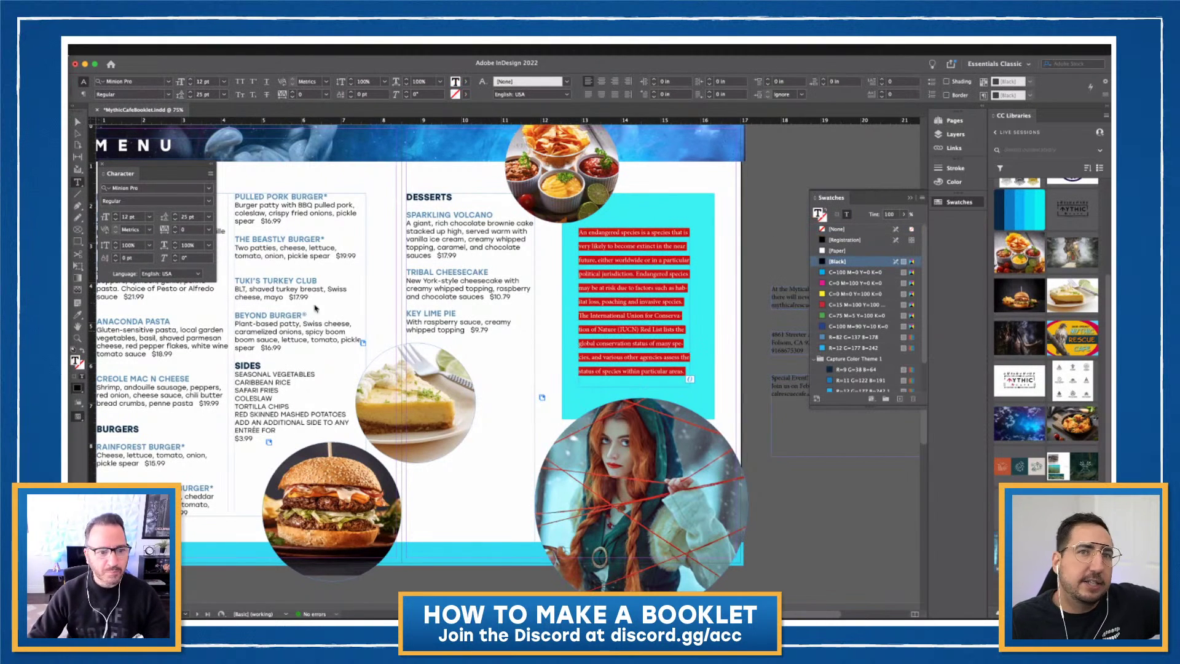
click(77, 316)
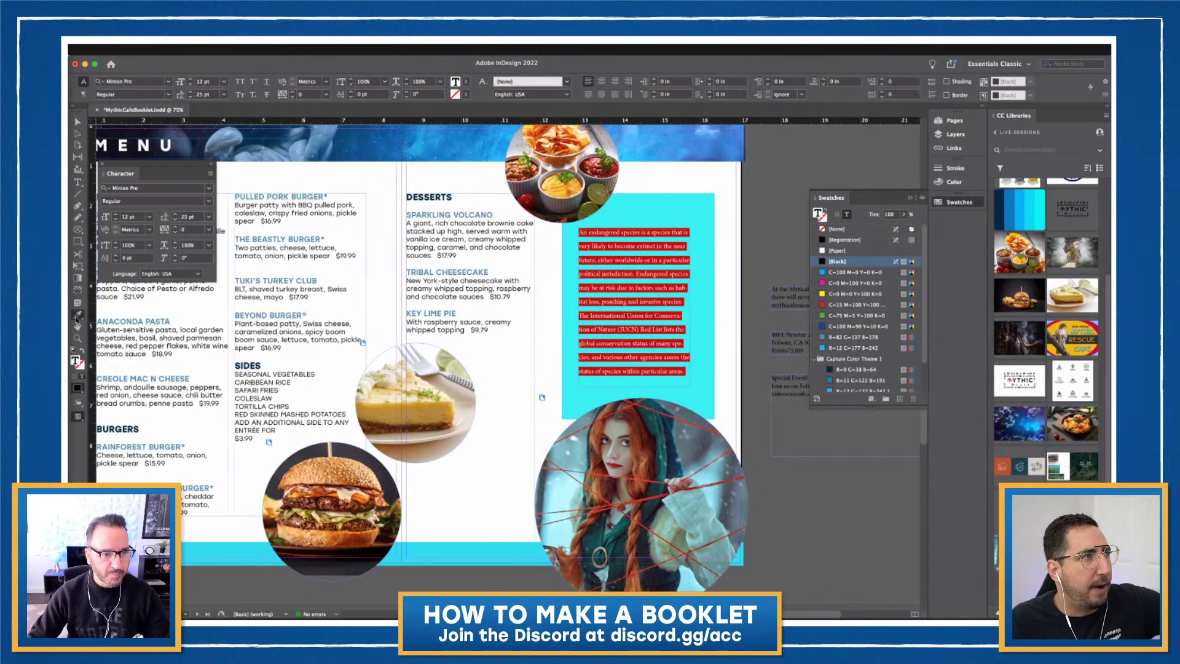
click(434, 319)
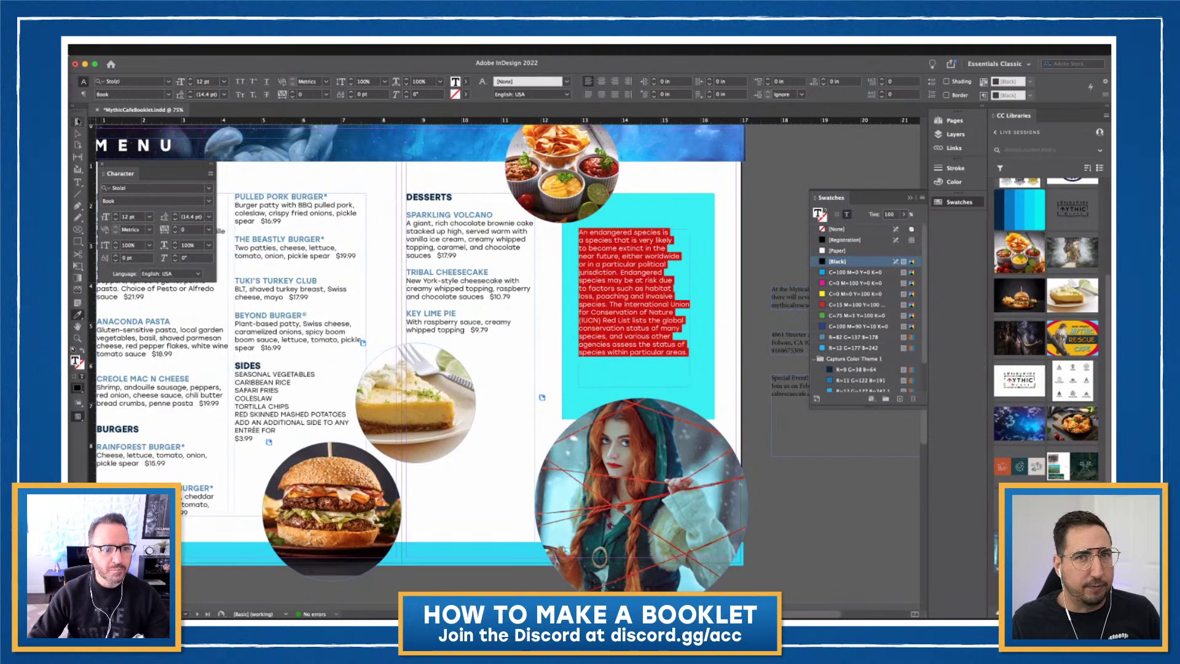
Adjust the leading of the endangered species text frame to about 17 pt so the paragraph fits the cyan block
click(78, 121)
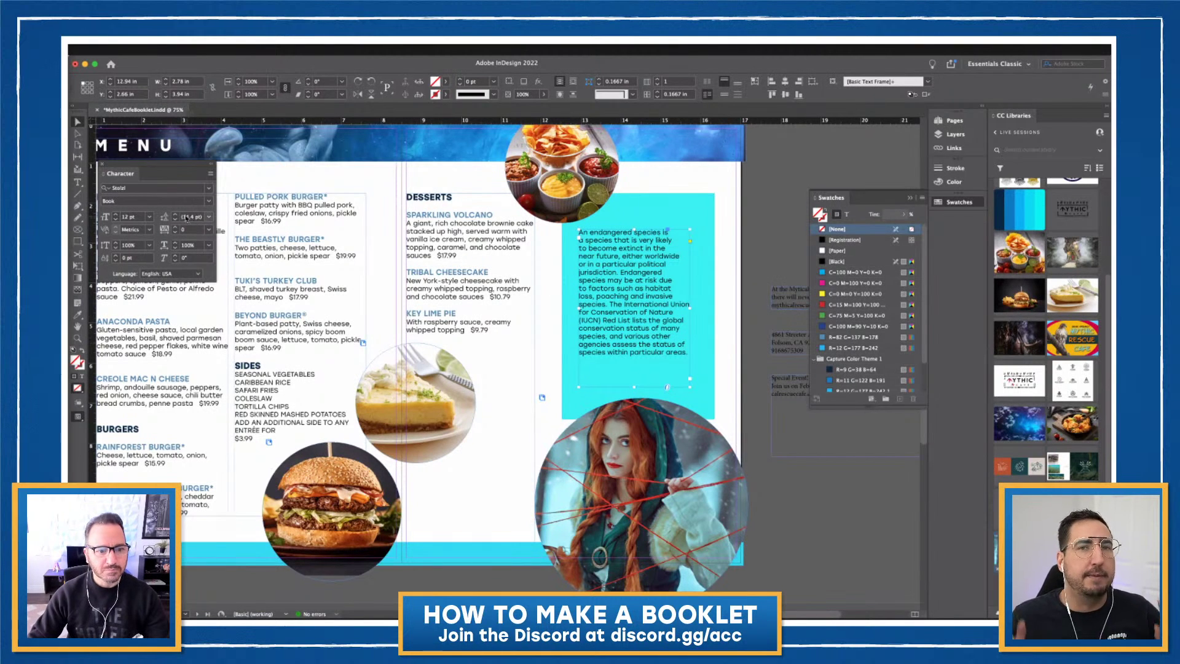
click(176, 217)
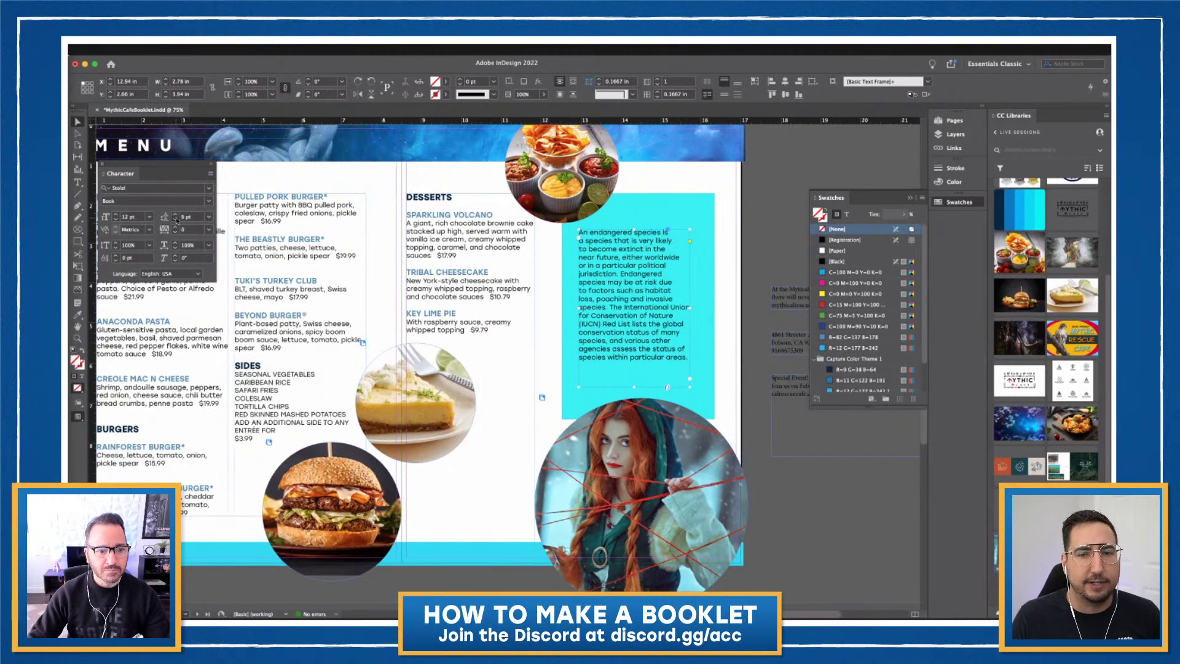
click(175, 219)
click(176, 215)
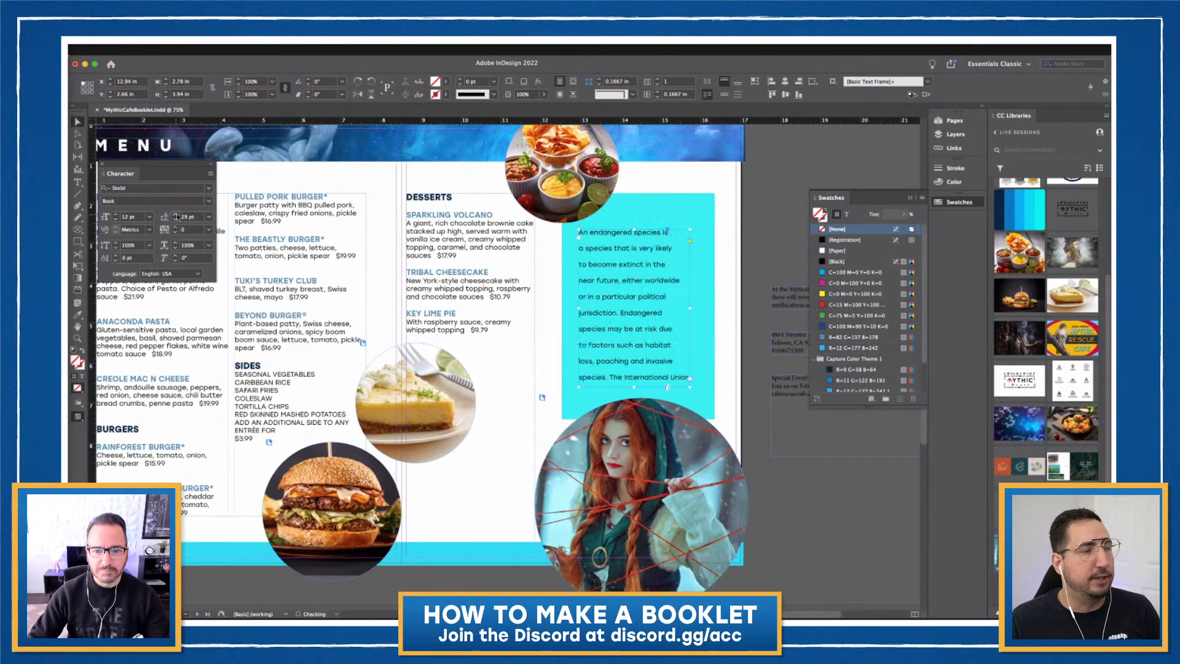
click(177, 220)
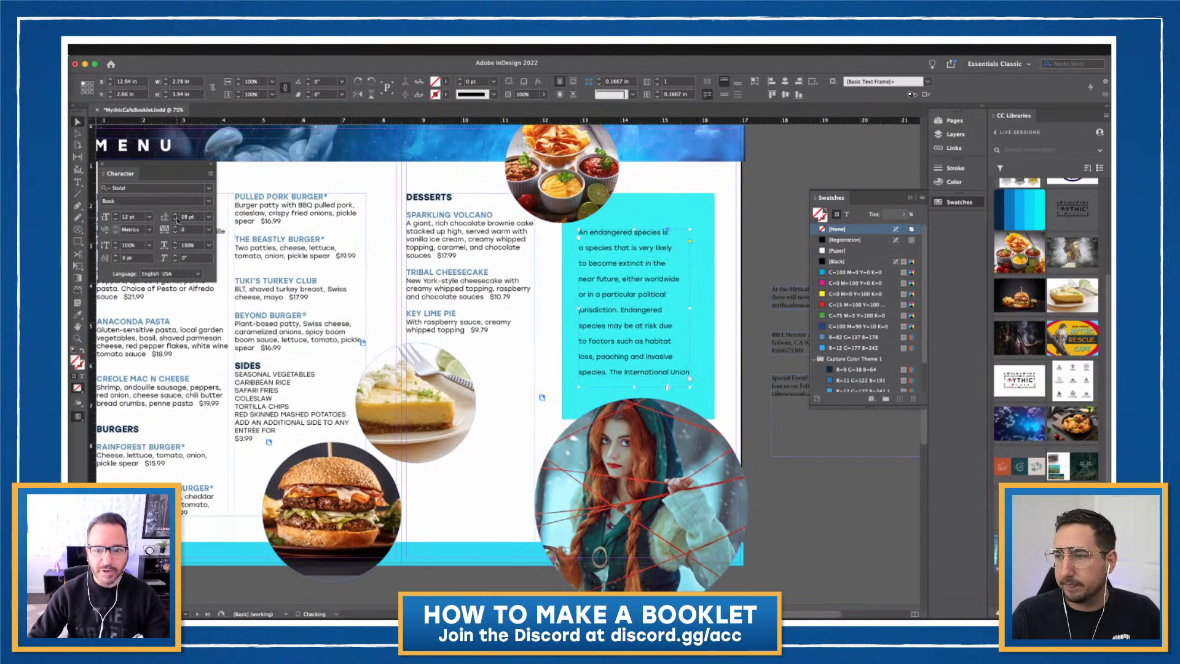
click(177, 220)
click(177, 220)
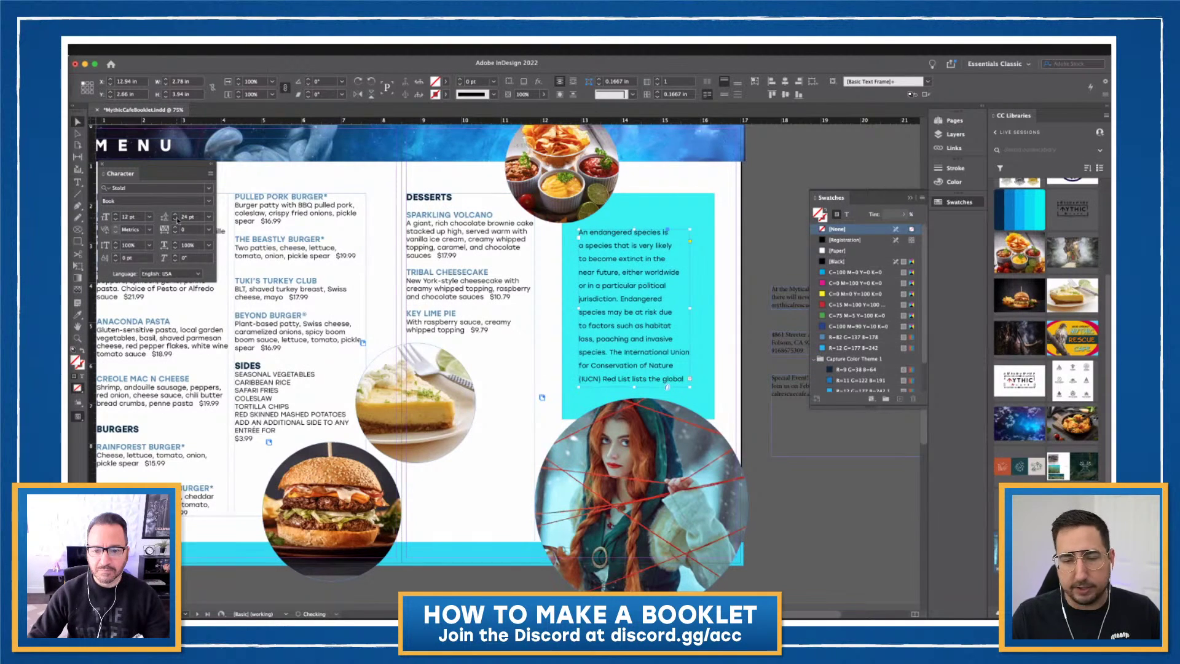
click(176, 219)
click(176, 220)
click(177, 219)
click(177, 220)
click(177, 219)
click(176, 220)
click(177, 219)
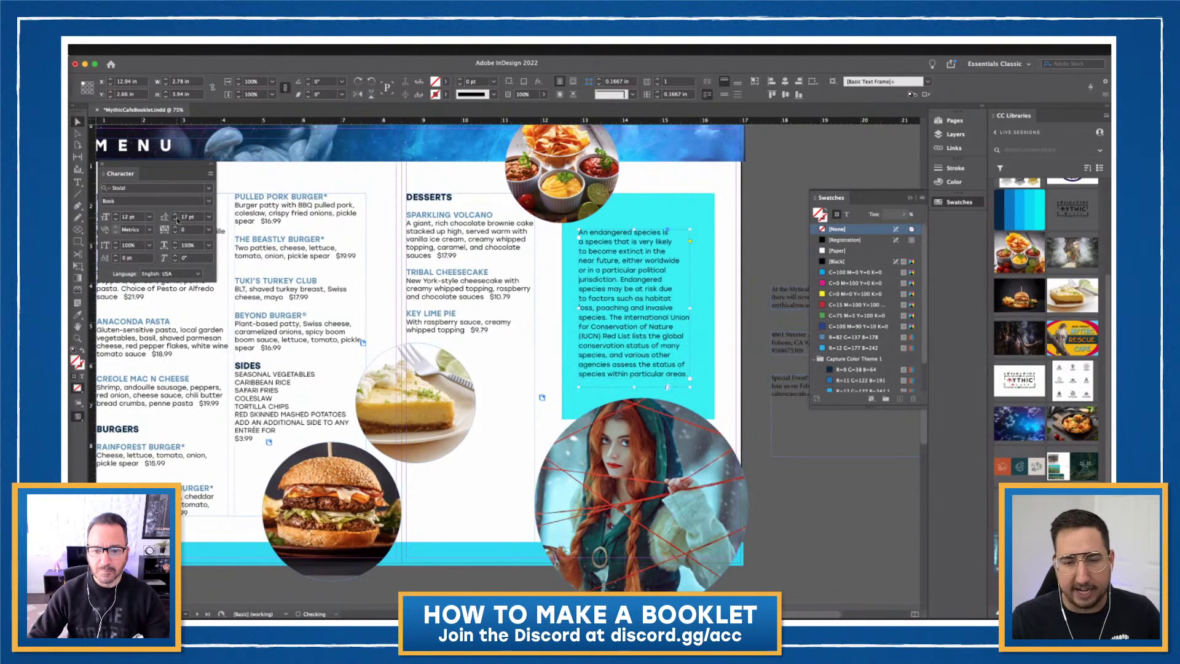
click(176, 219)
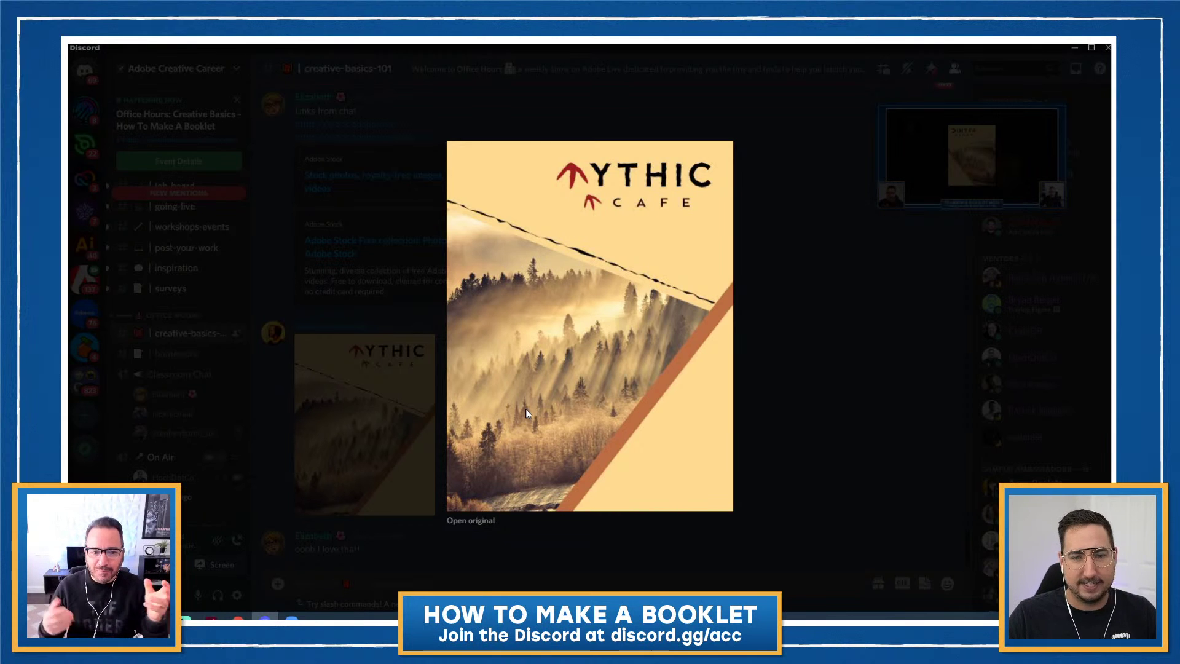
In Discord, close the Mythic Cafe cover preview and open the Little Prince page layout posted in the homework channel
click(402, 274)
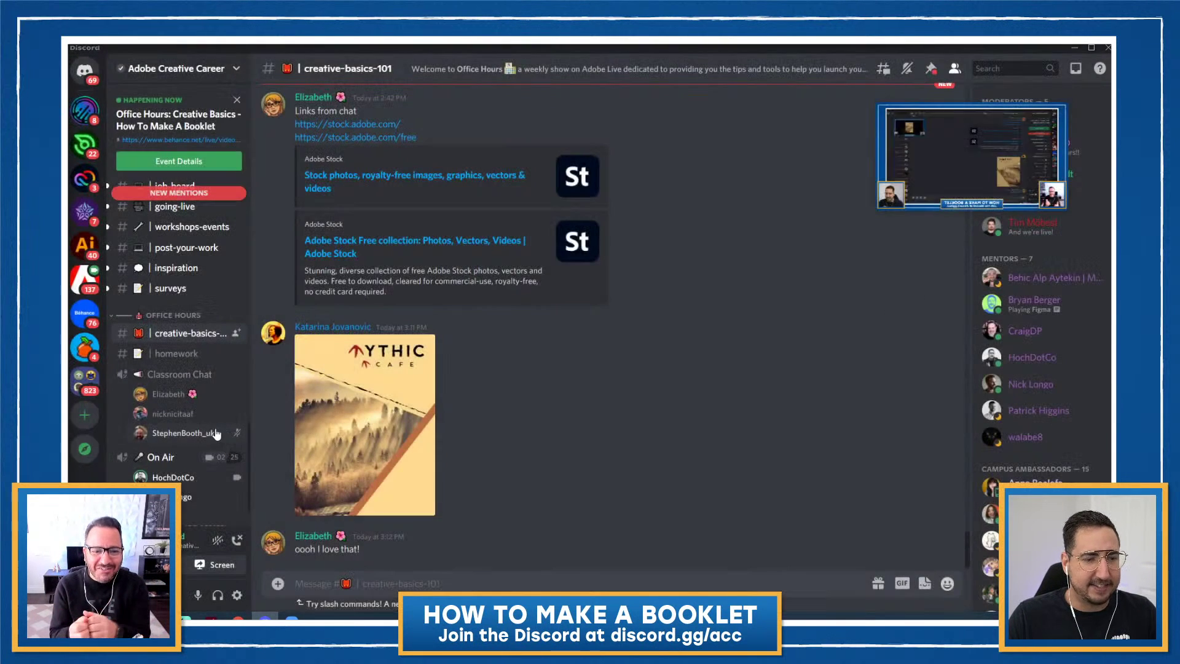
click(172, 356)
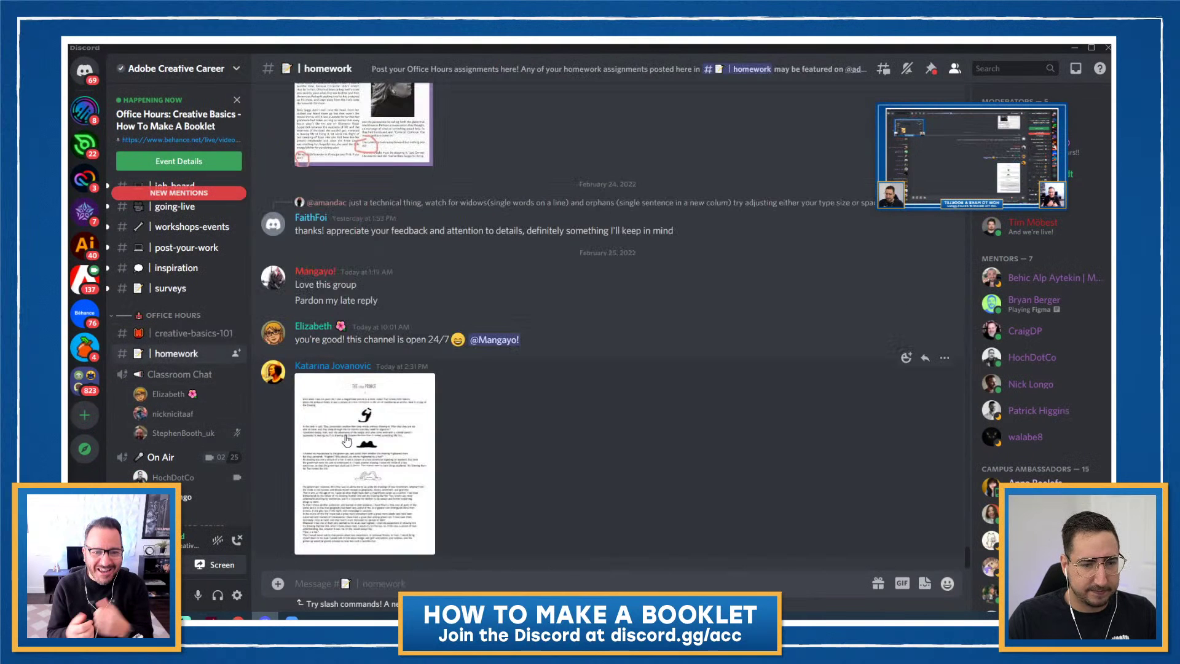
click(348, 442)
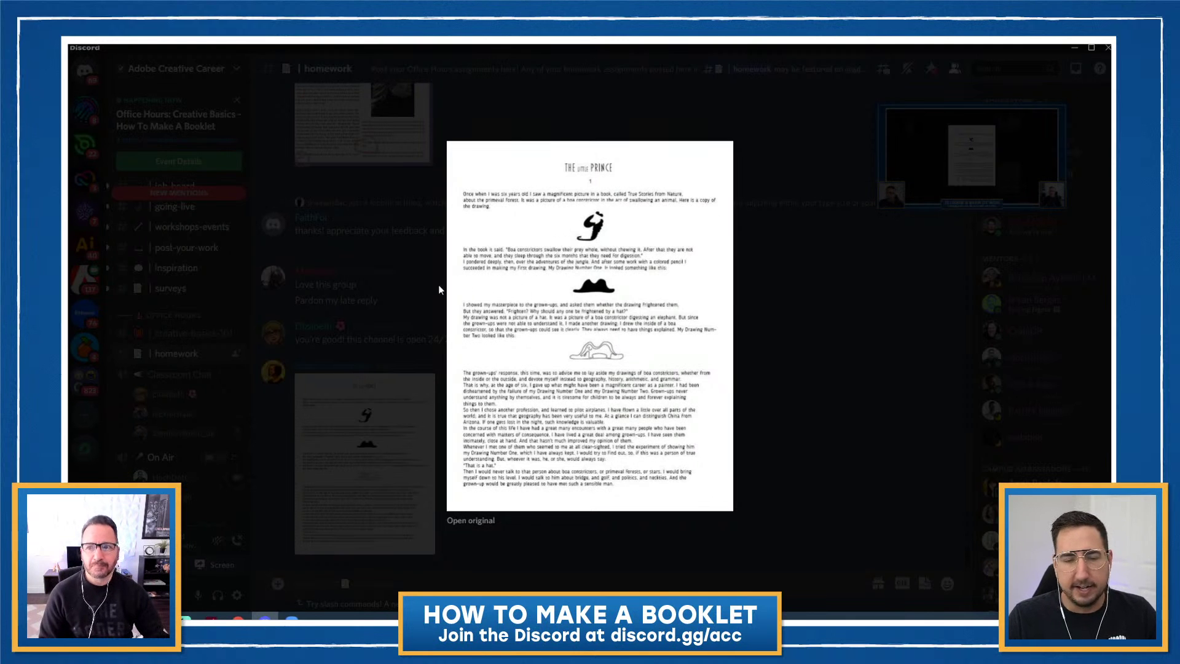
Close the Discord preview and, back in InDesign, add an "Our Story..." text frame above the endangered species paragraph
click(392, 308)
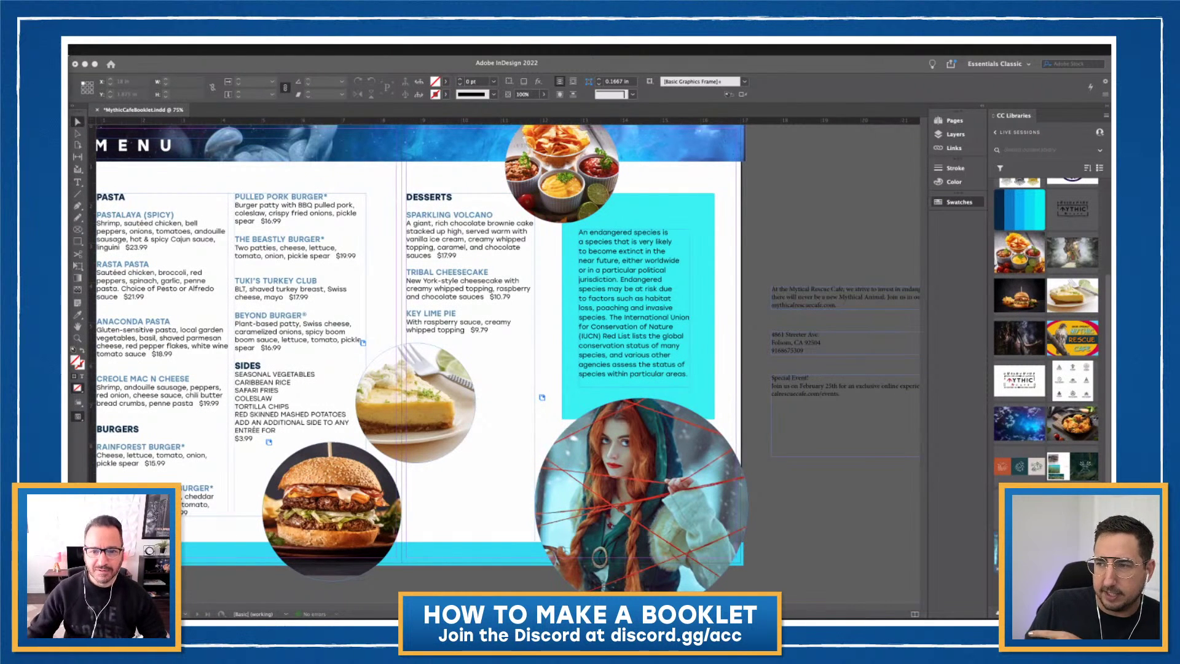
click(871, 526)
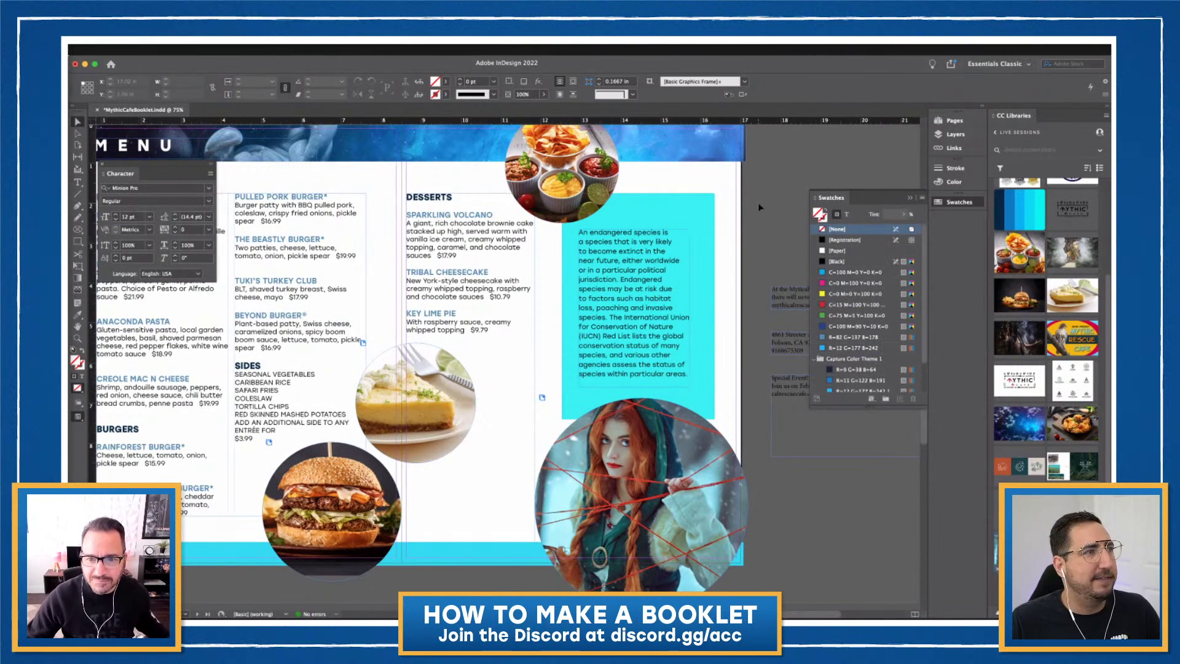
click(78, 182)
drag(614, 206, 689, 212)
text(Our)
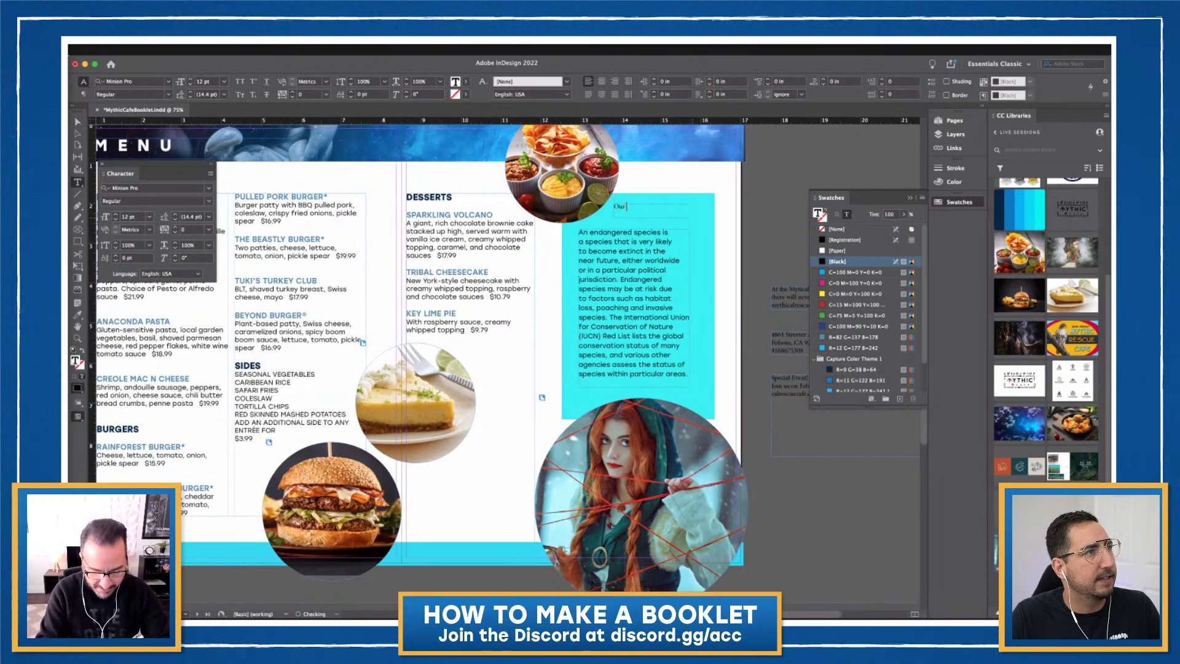
text( Story...)
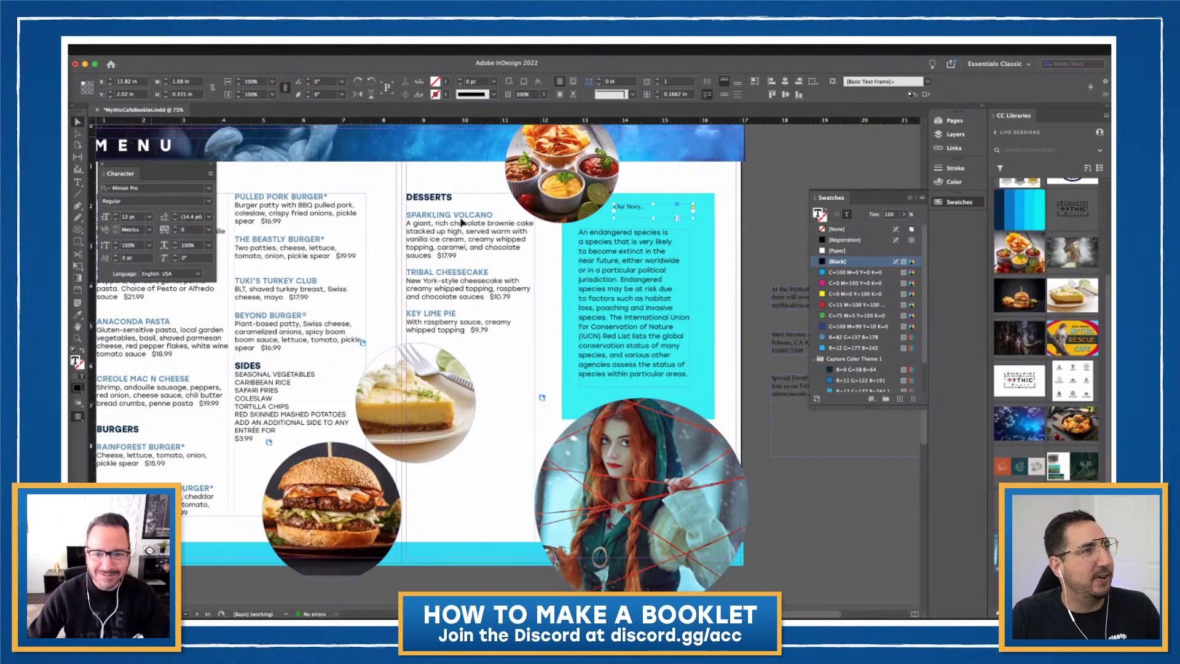
Select all the "Our Story..." text and match its formatting to the DESSERTS heading with the Eyedropper
key(super+a)
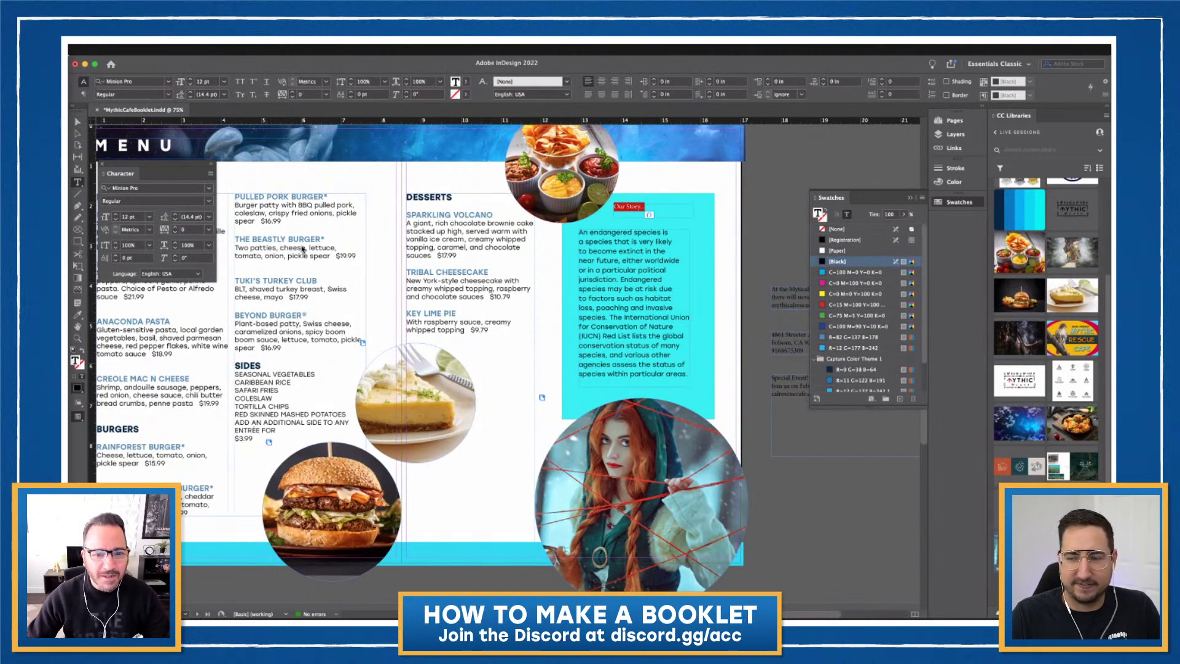
click(77, 314)
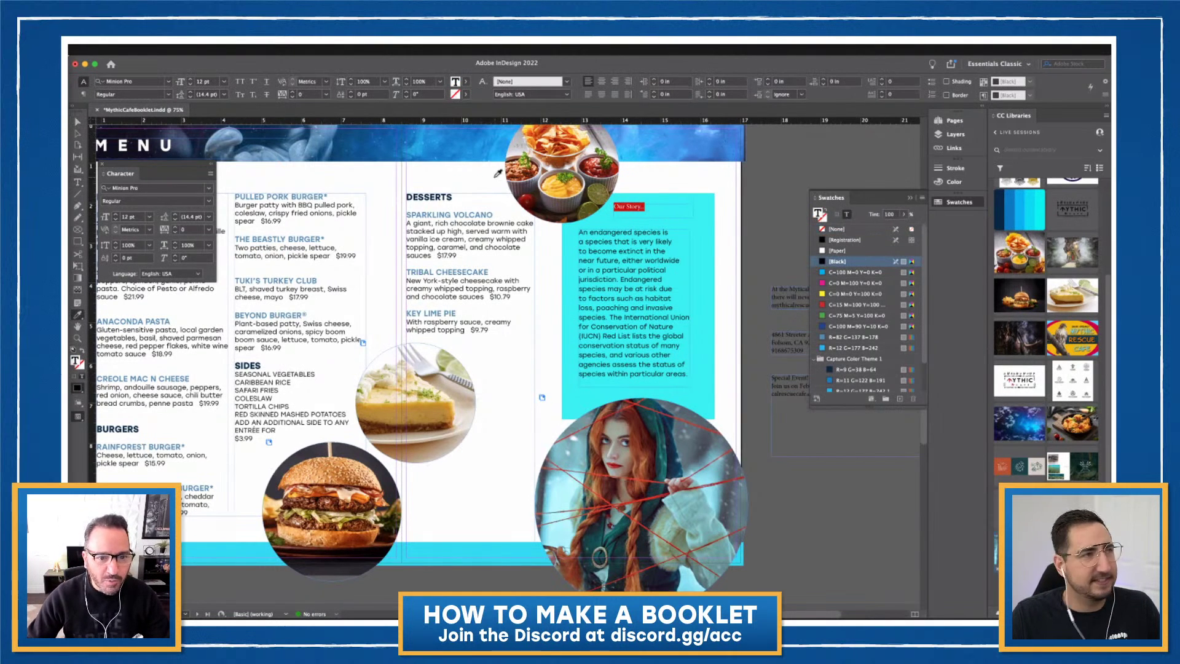
click(439, 194)
key(Escape)
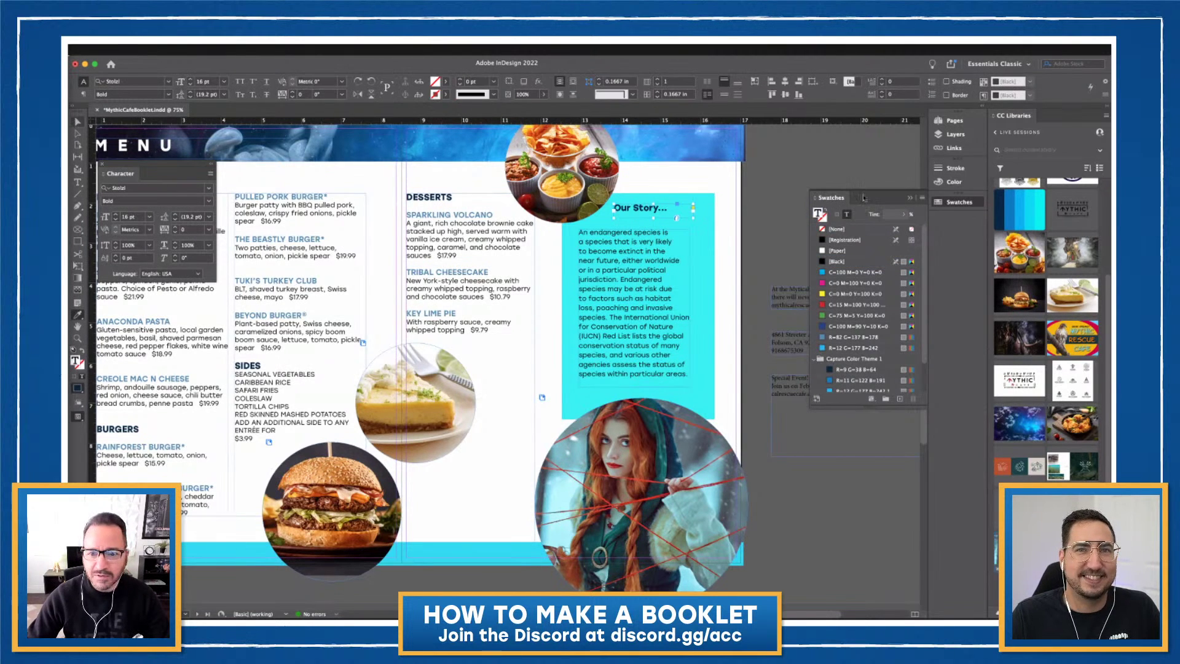
Move the "Our Story..." heading closer to the paragraph and set its font size to 19 pt
drag(640, 219, 647, 219)
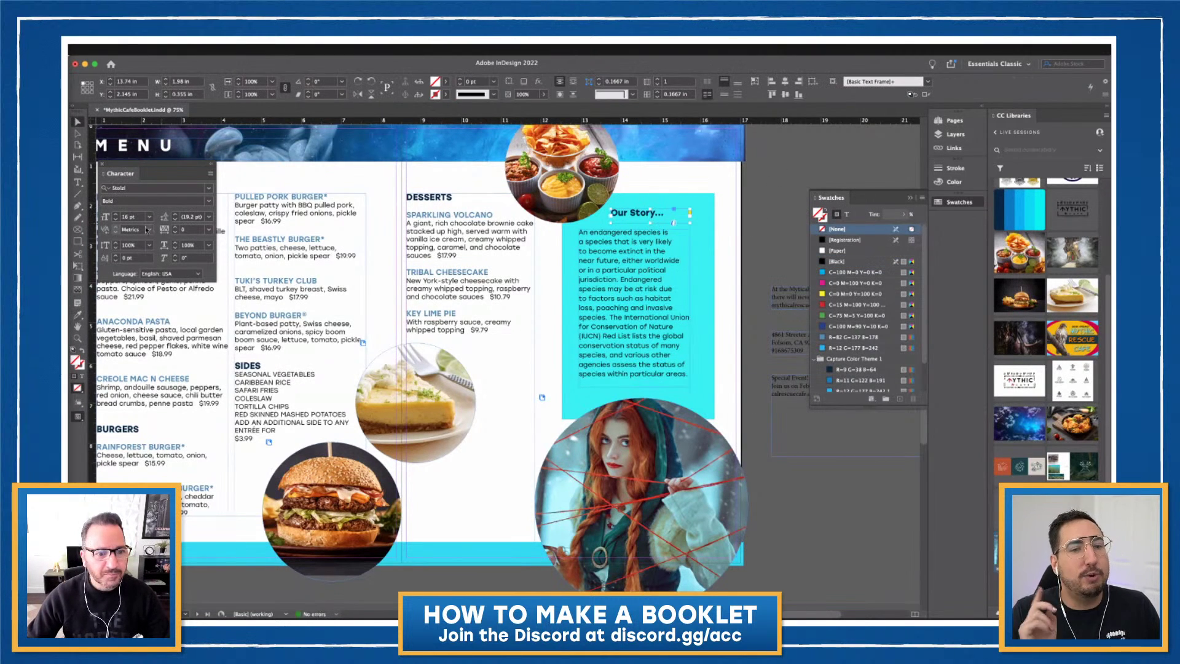
click(115, 214)
click(116, 214)
click(115, 214)
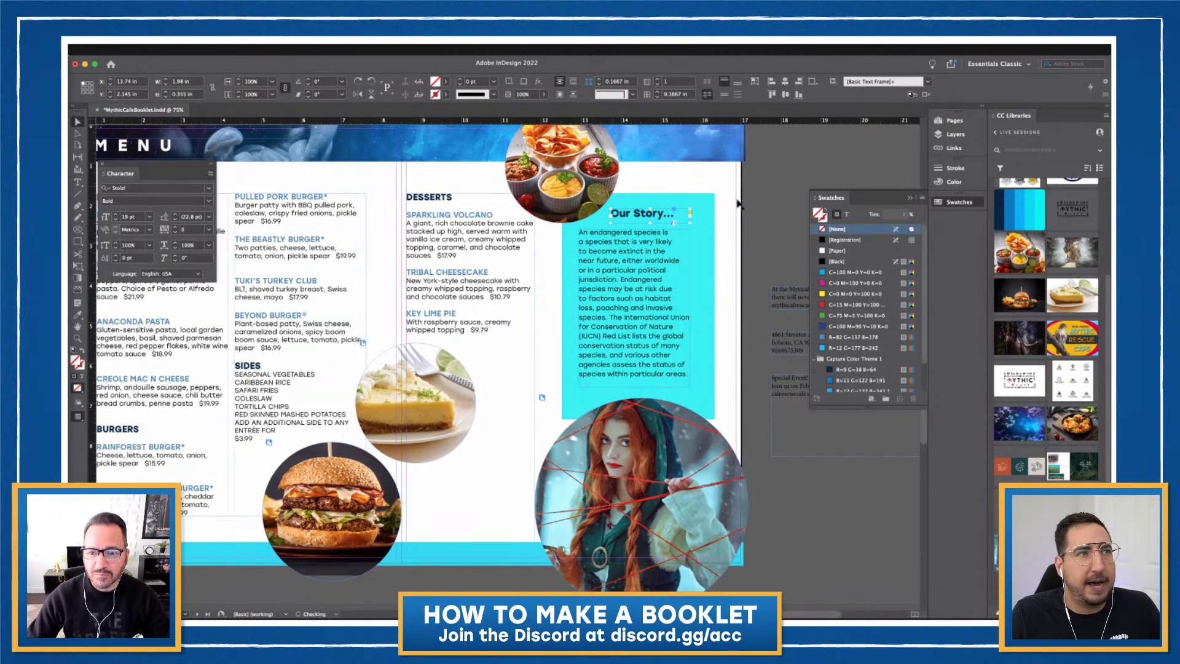
click(779, 174)
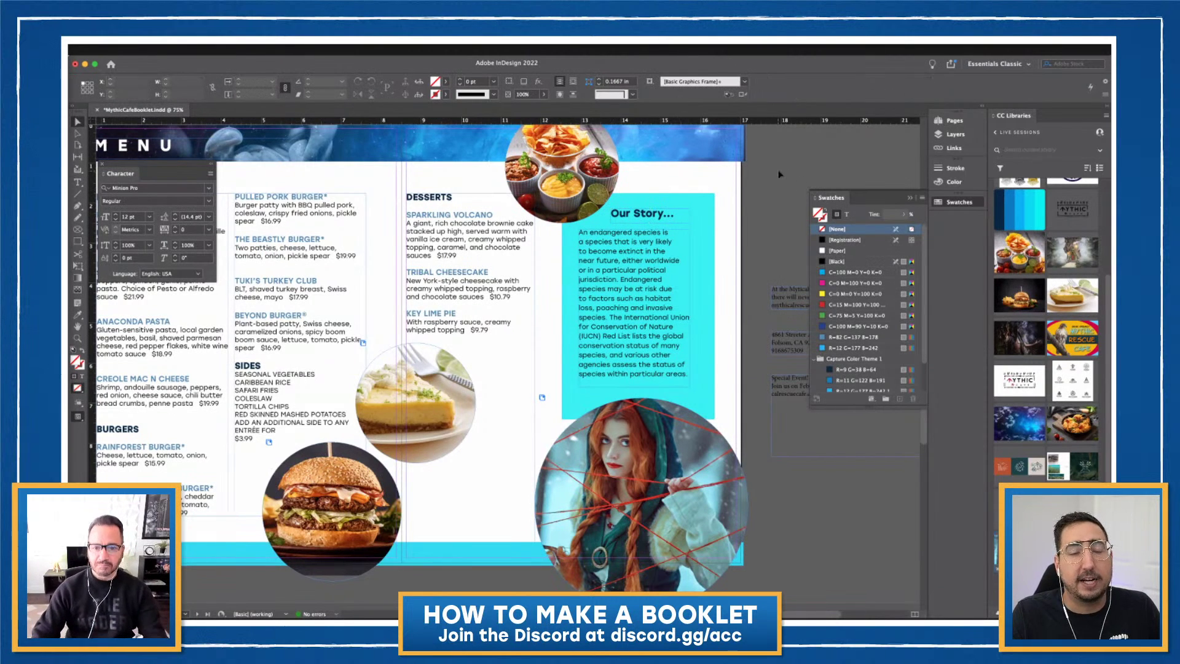
Check how the colors of the whole menu spread look in print preview and return to the normal display
scroll(415, 514, left, 5)
scroll(414, 515, up, 2)
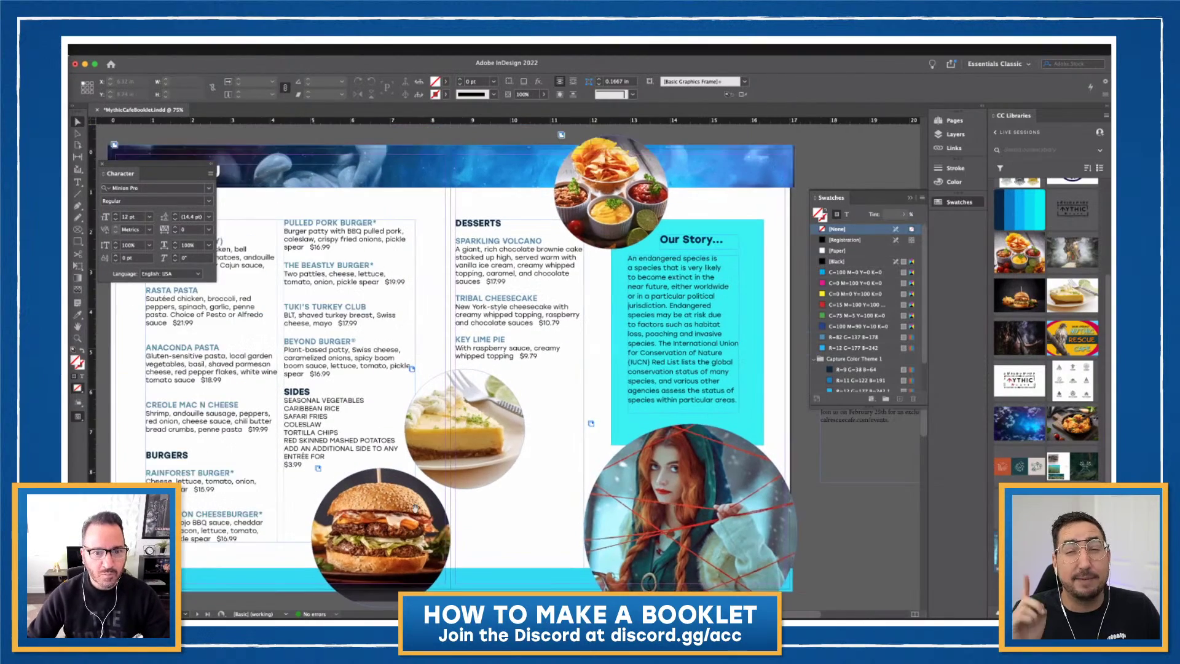
scroll(446, 476, down, 2)
scroll(445, 476, left, 2)
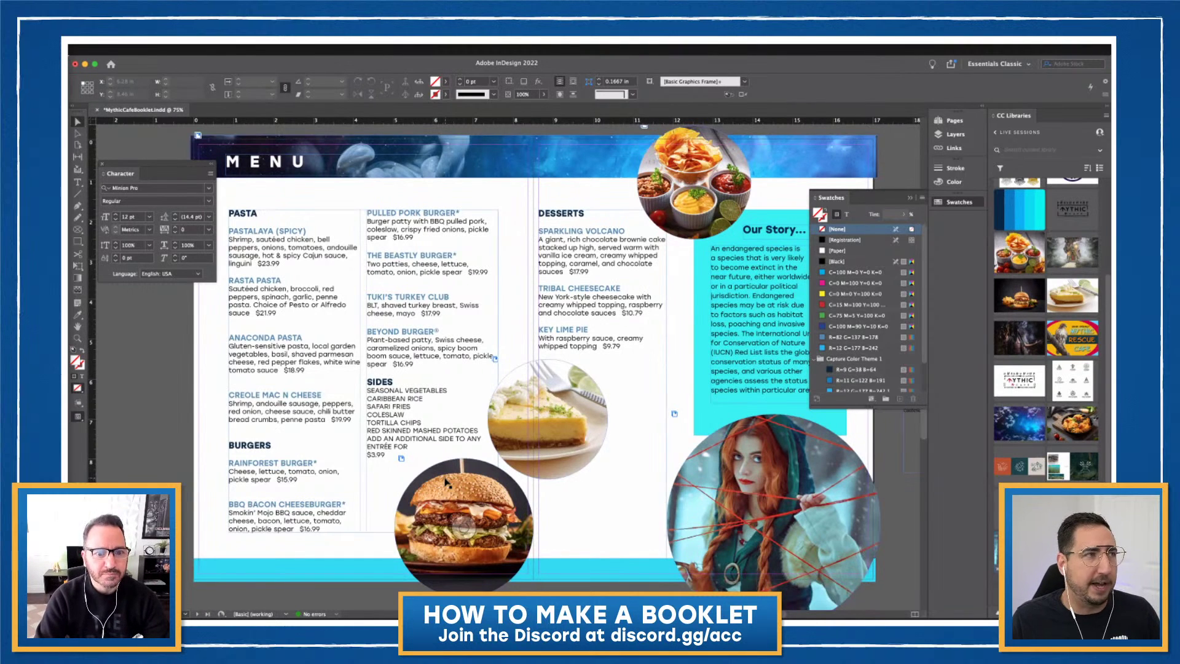
key(super+minus)
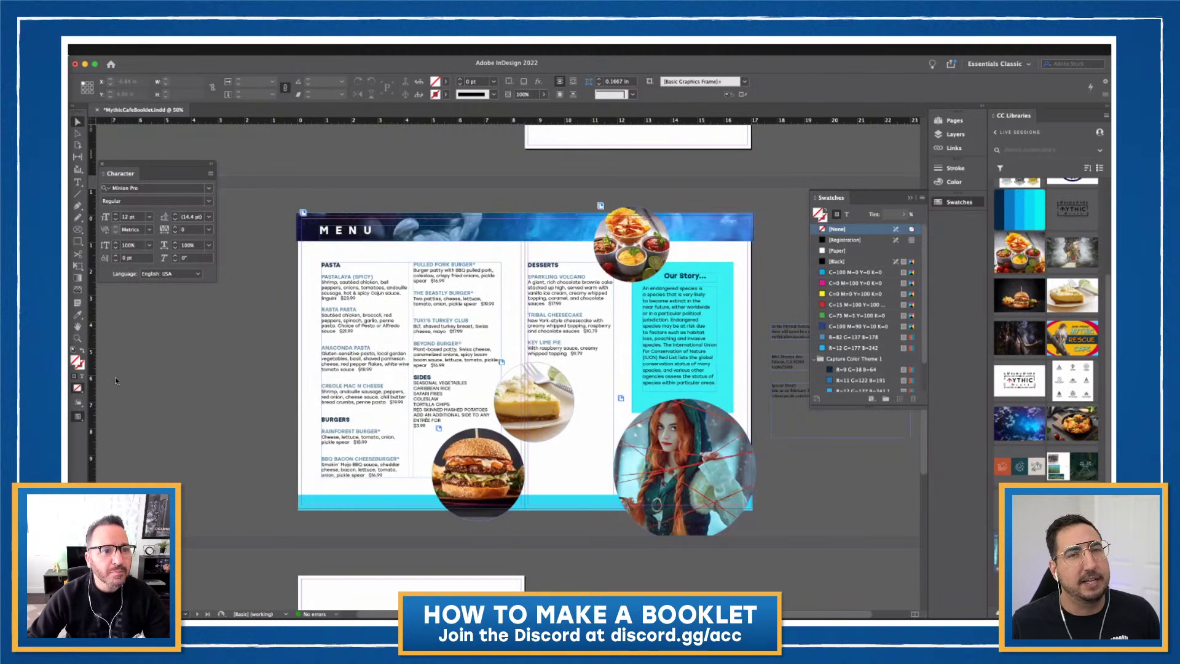
click(142, 50)
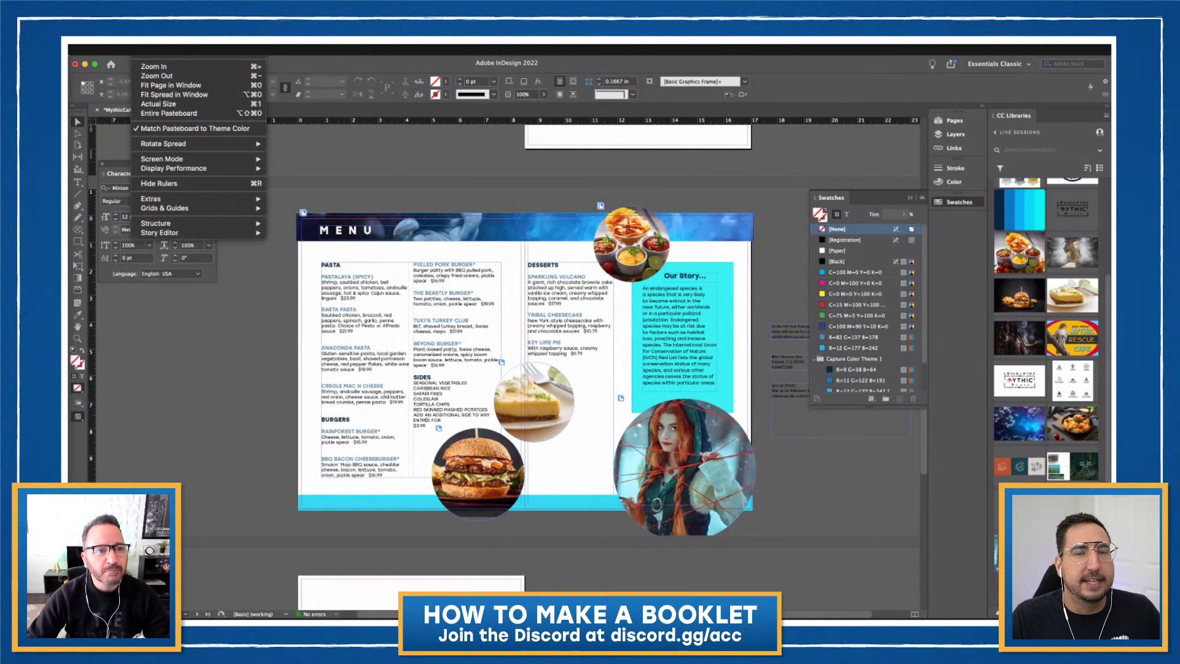
click(166, 49)
click(143, 50)
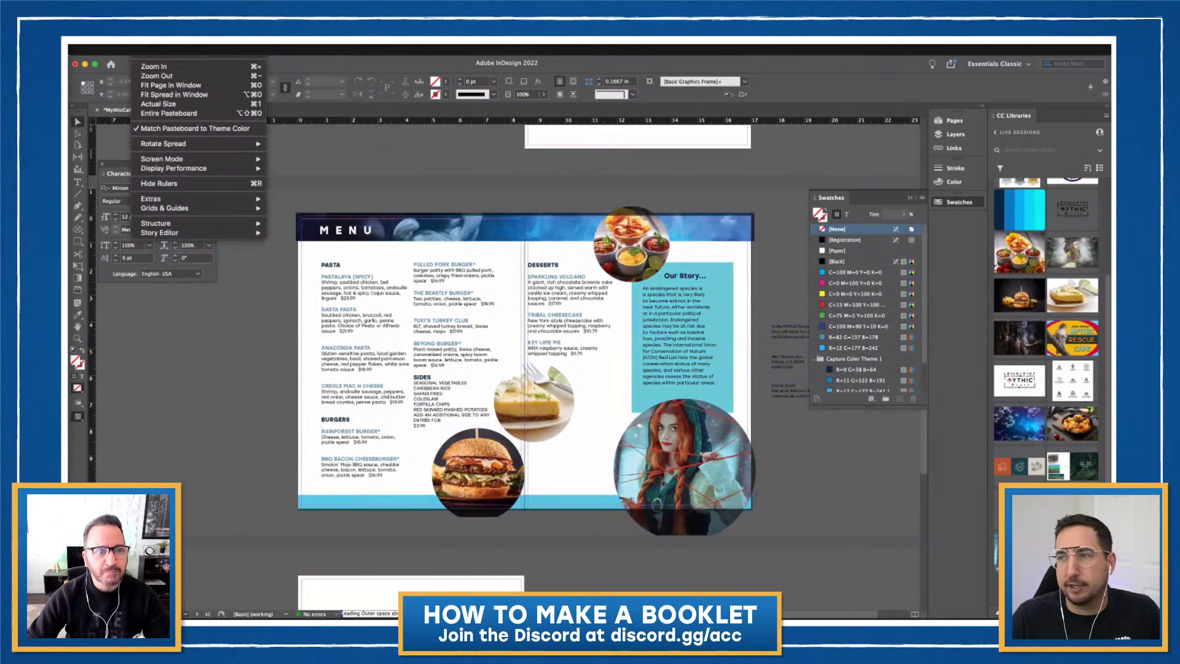
click(165, 49)
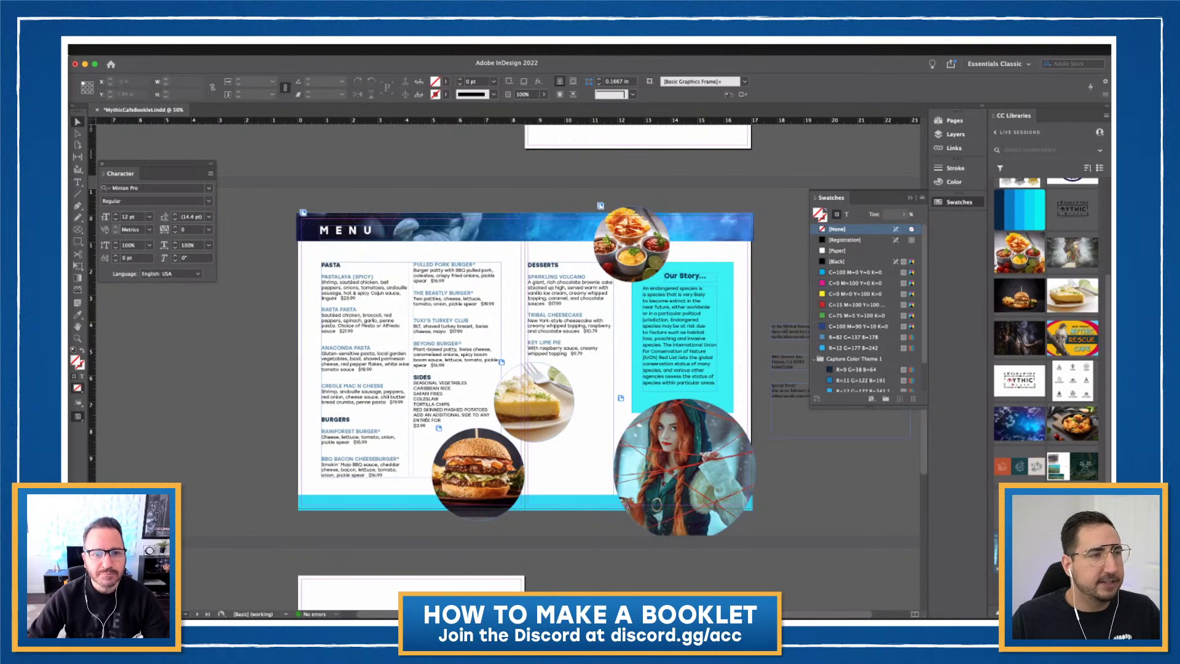
Recolor the cyan bar along the bottom of the menu spread with the R=82 G=137 B=178 swatch
key(super+Tab)
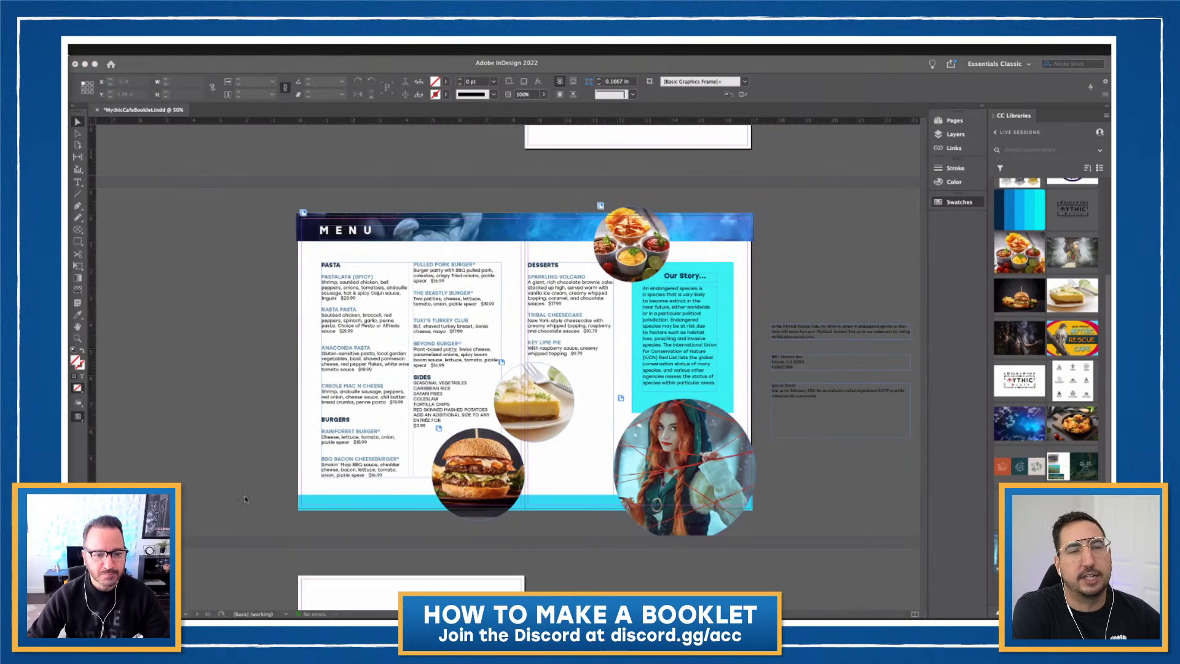
click(244, 499)
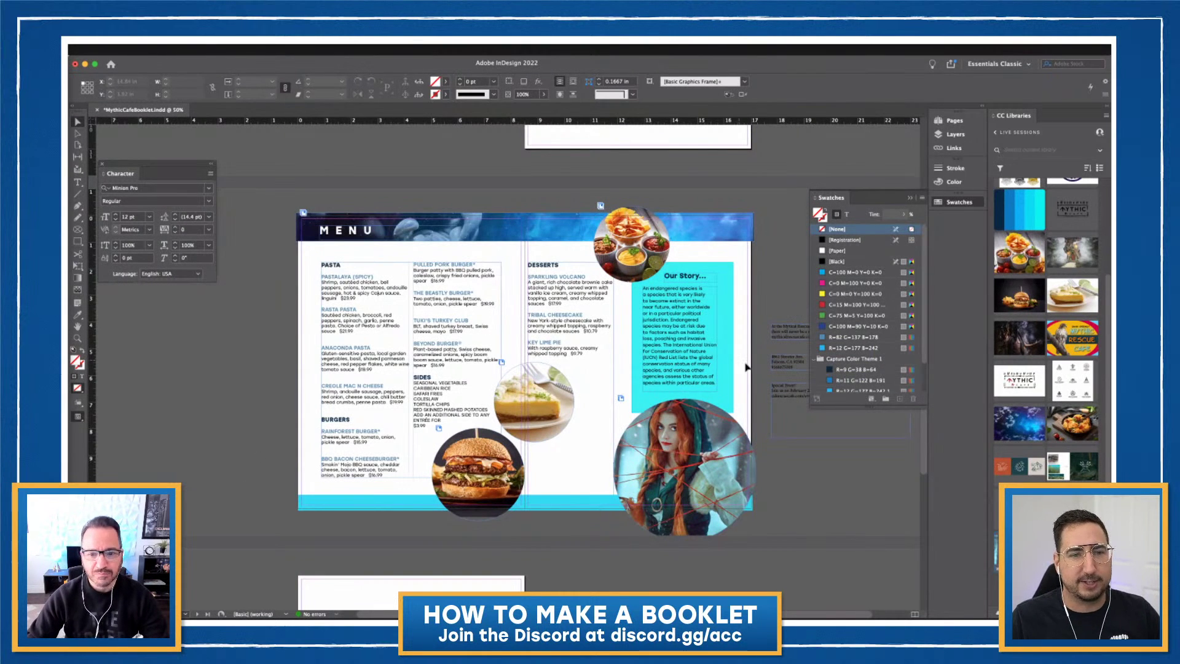
click(413, 508)
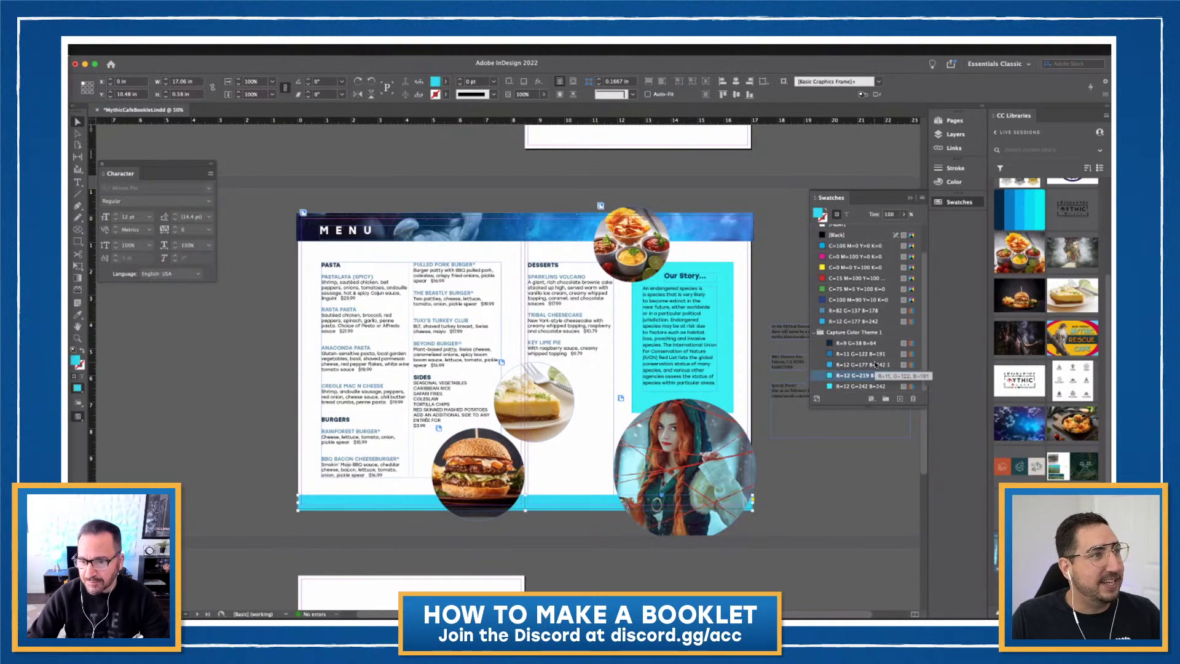
click(856, 310)
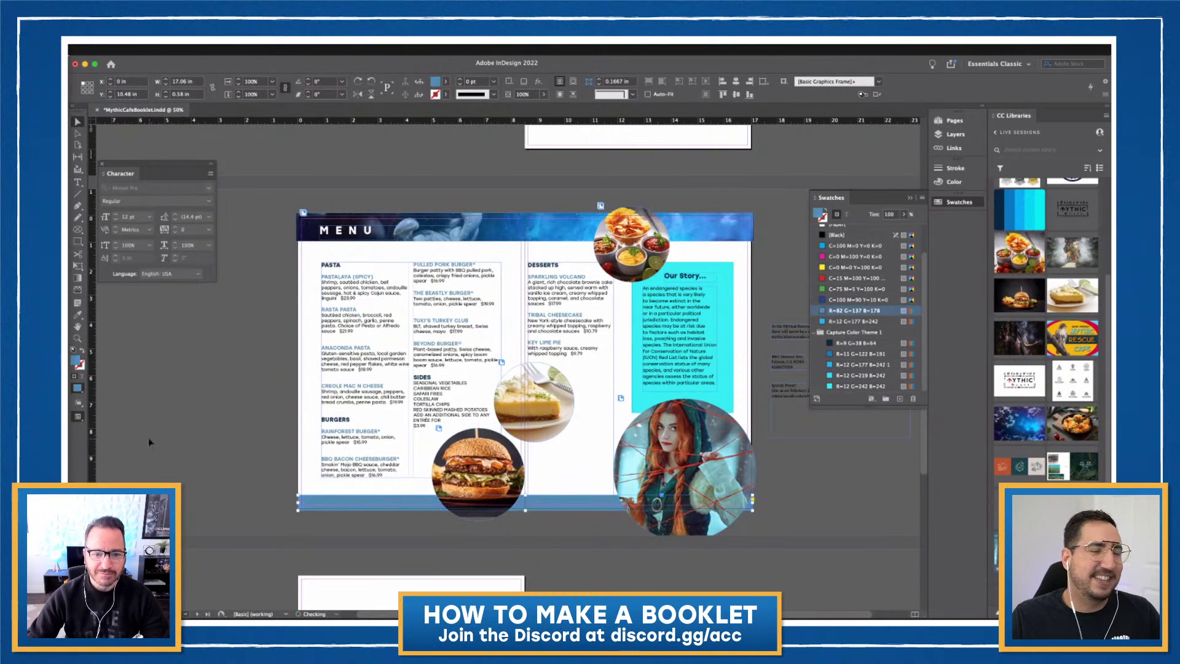
click(167, 441)
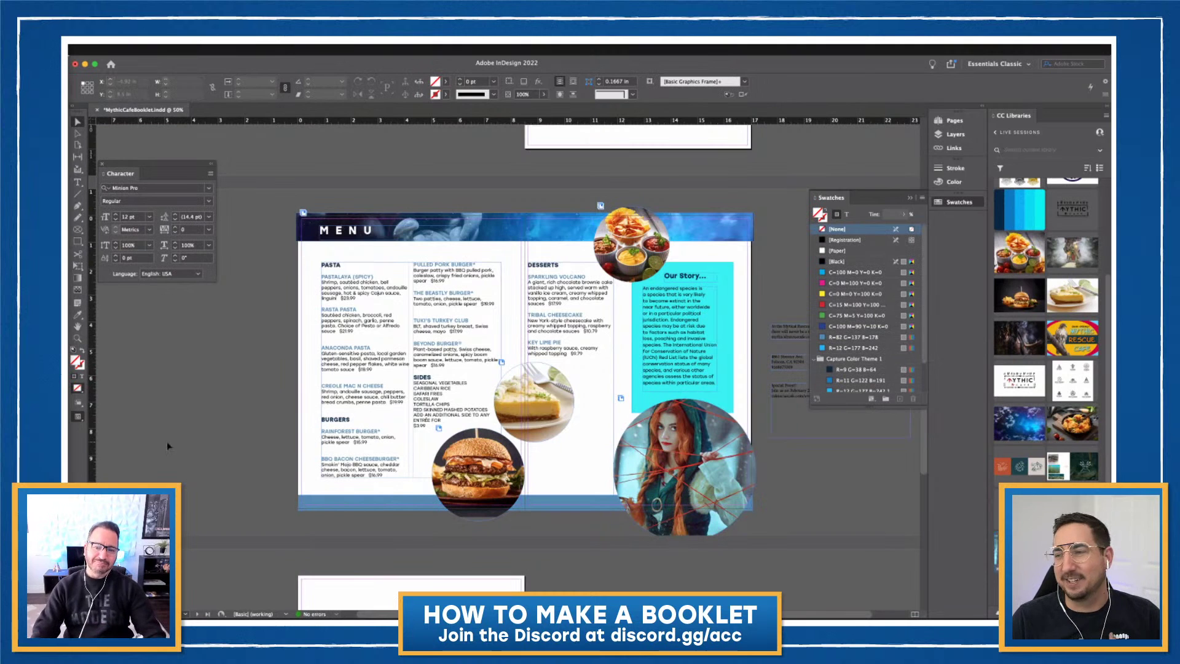
Set the opacity of the cyan rectangle behind the "Our Story..." text to 70%
click(727, 301)
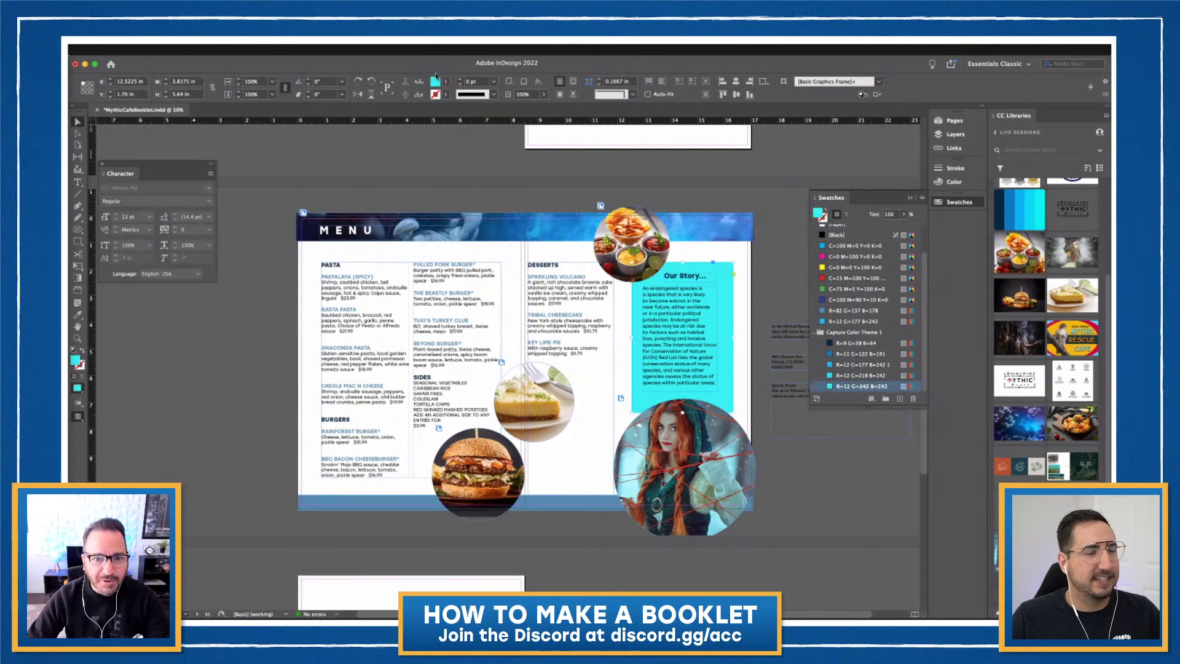
click(525, 94)
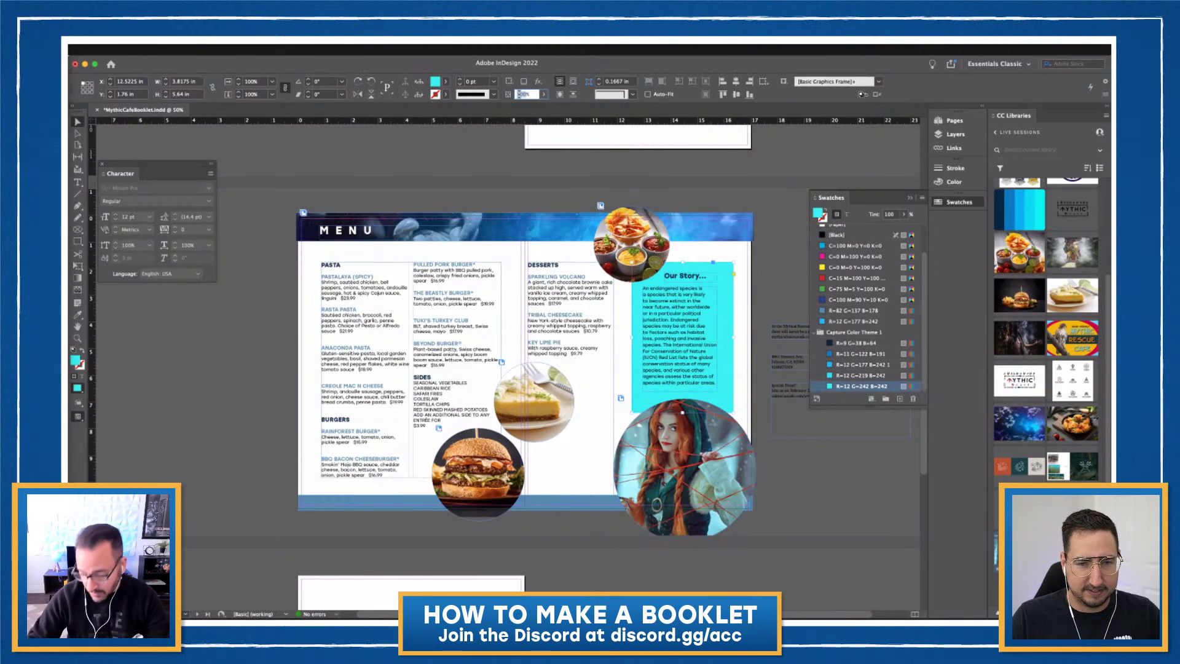
text(70)
key(Return)
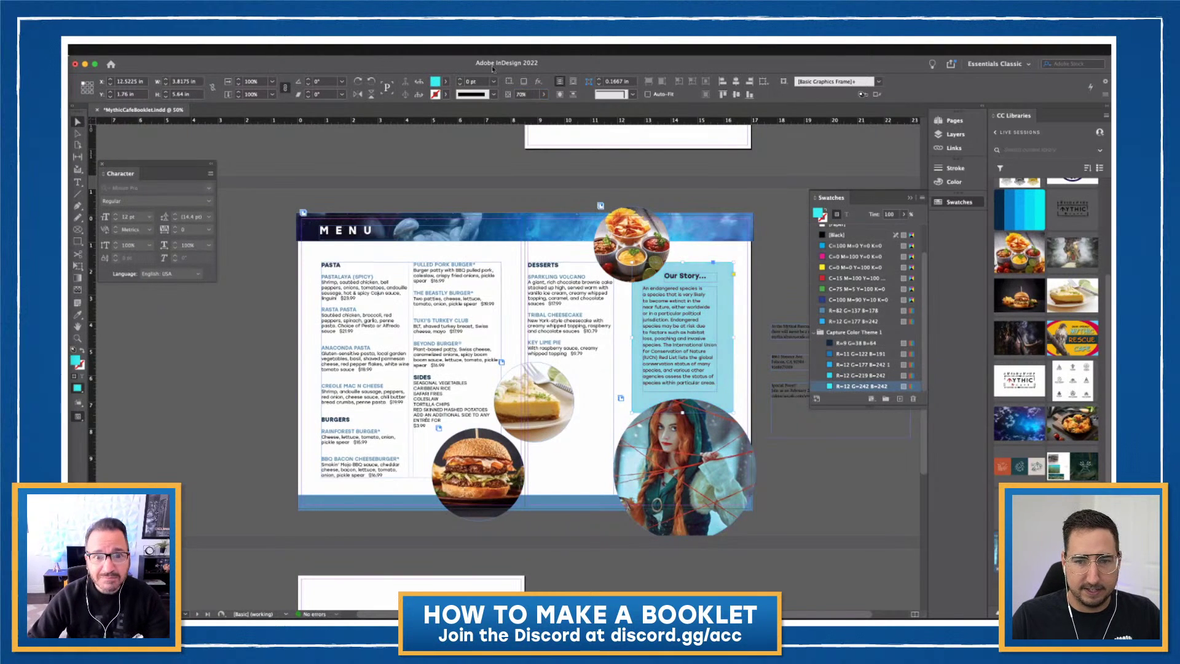
In the other copy of the booklet, fill the blue rectangle behind the dessert text with the R=12 G=177 B=242 swatch
click(587, 207)
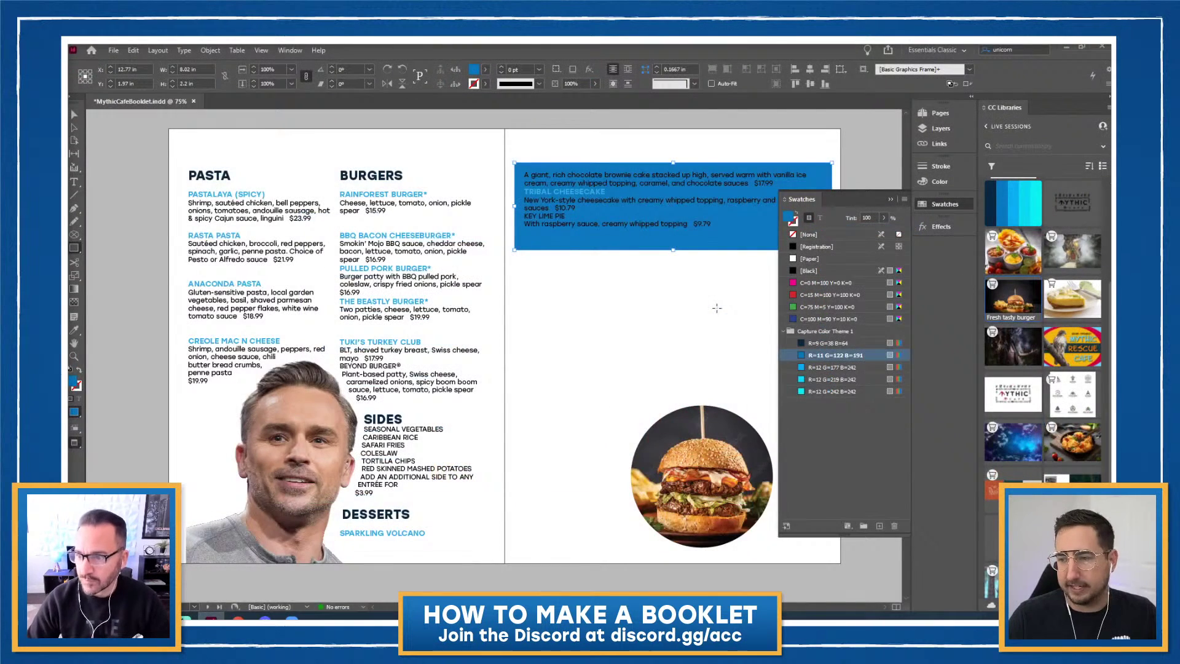
key(z)
click(596, 253)
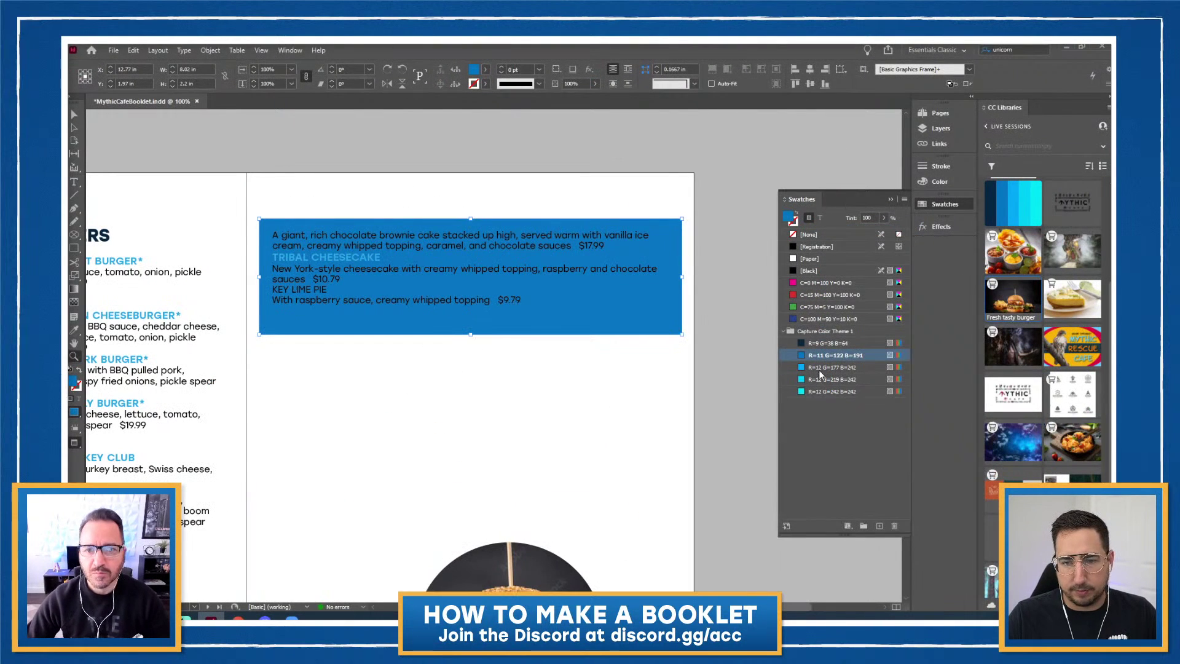
click(820, 369)
click(390, 416)
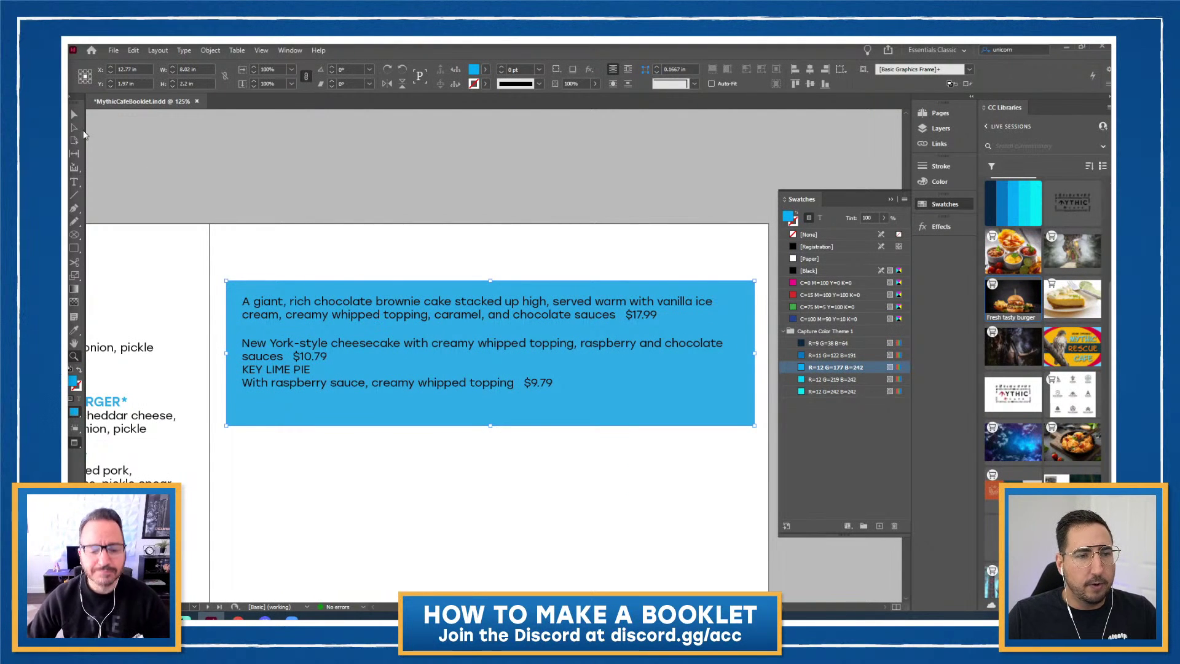
click(75, 114)
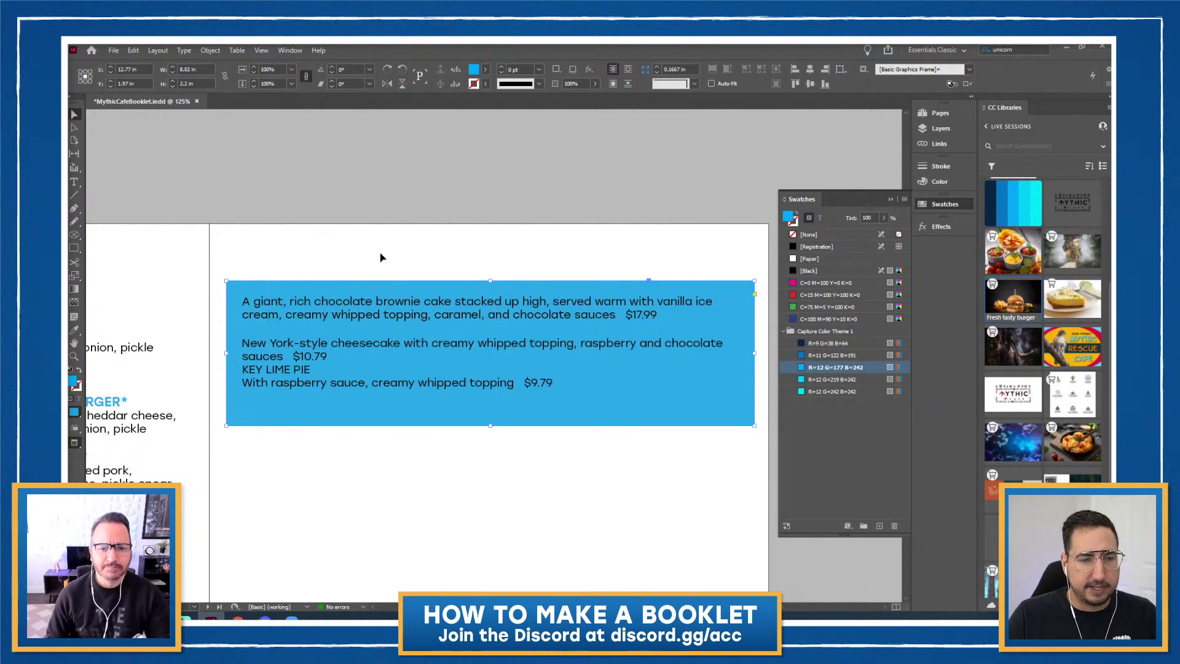
double_click(364, 355)
key(ctrl+a)
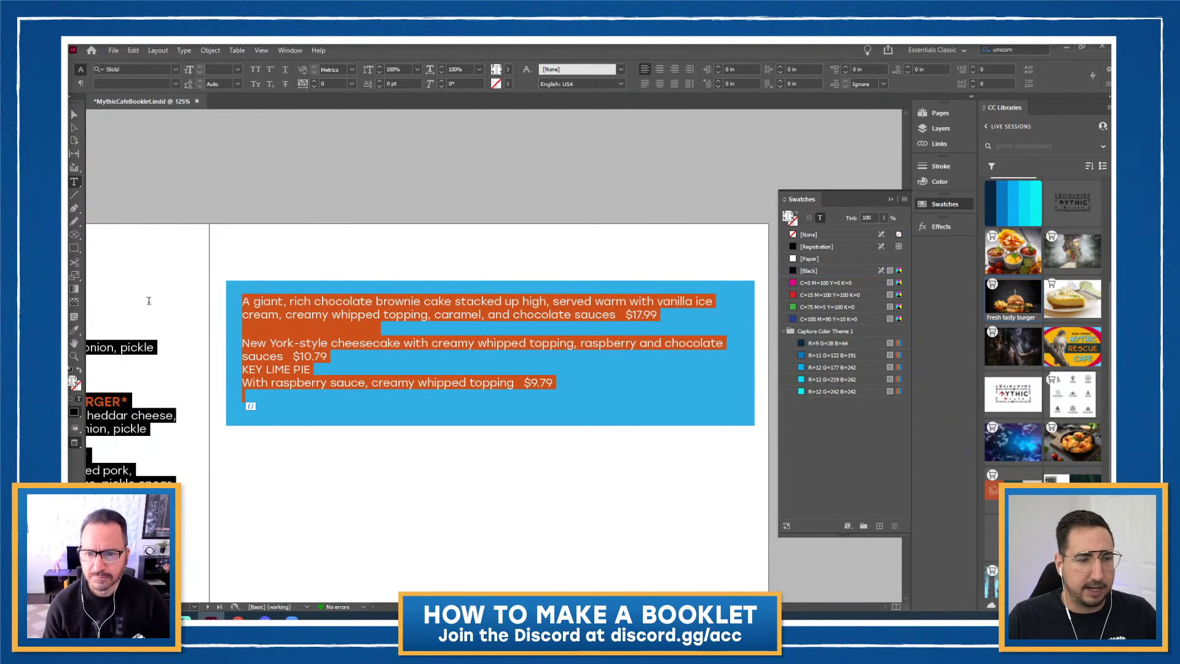
click(76, 117)
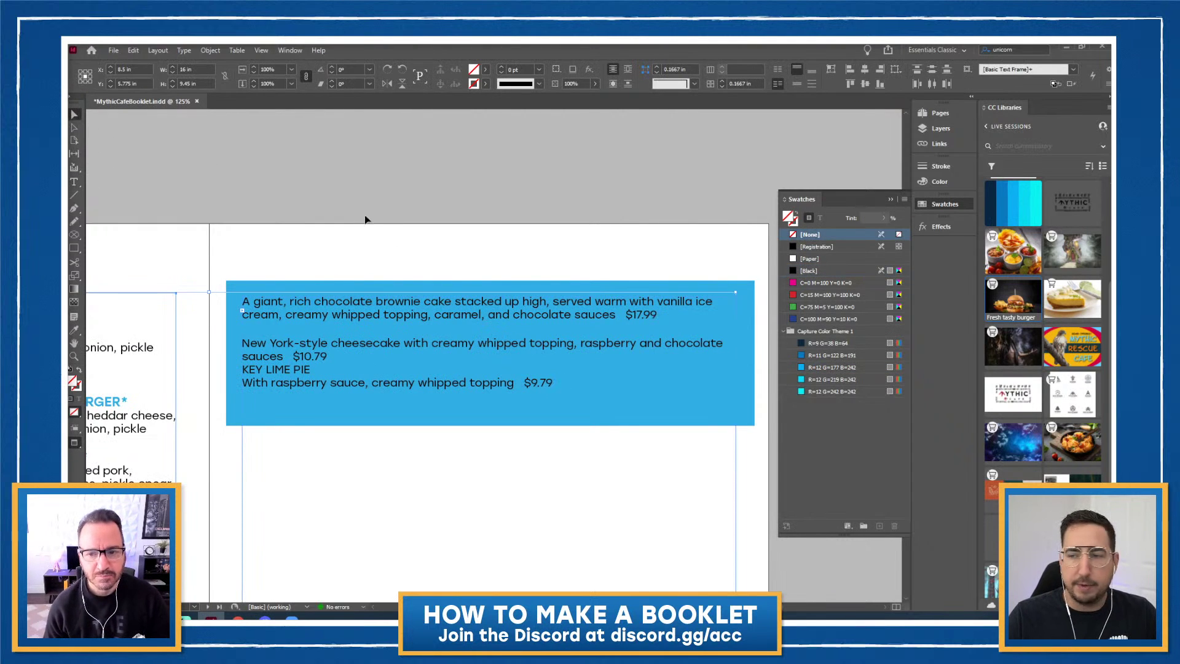
click(396, 235)
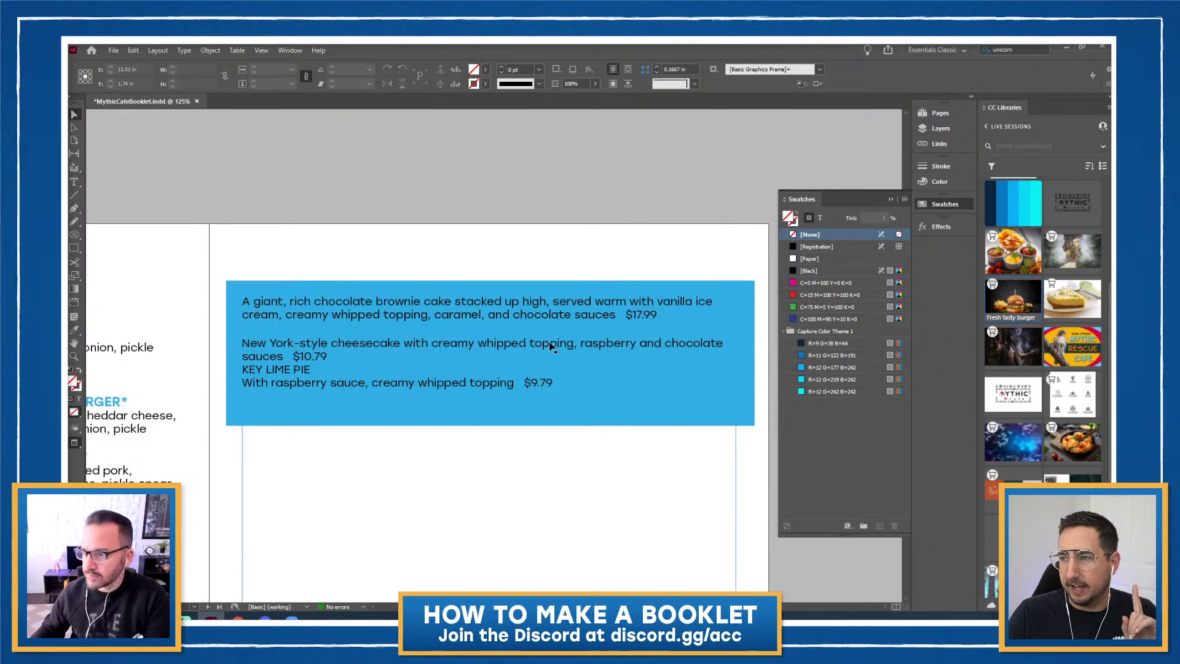
click(561, 353)
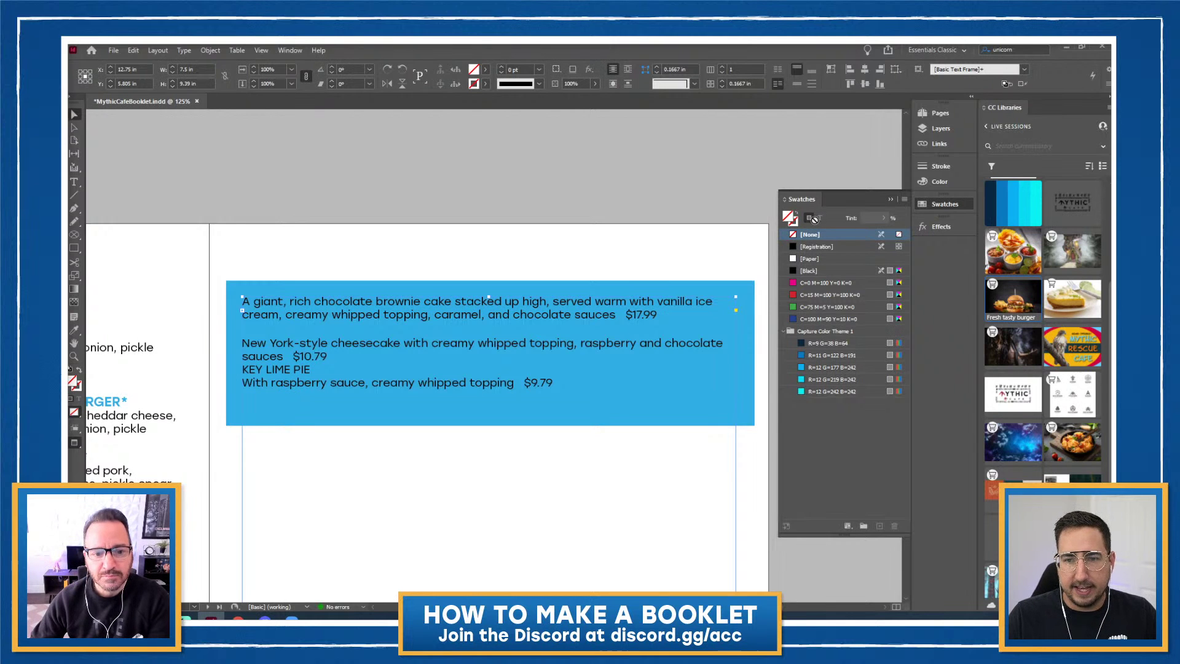
click(471, 184)
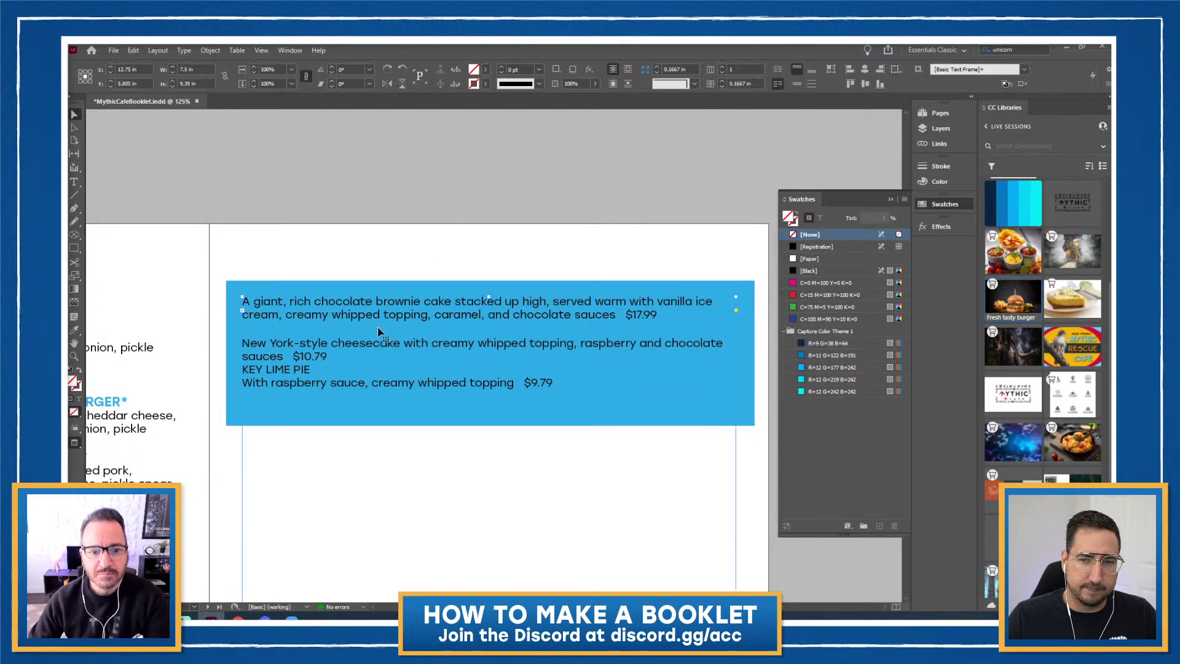
Turn off preview mode, move the dessert text below the blue rectangle and place the Mytical Rescue Cafe text block on it
drag(477, 235, 361, 355)
key(w)
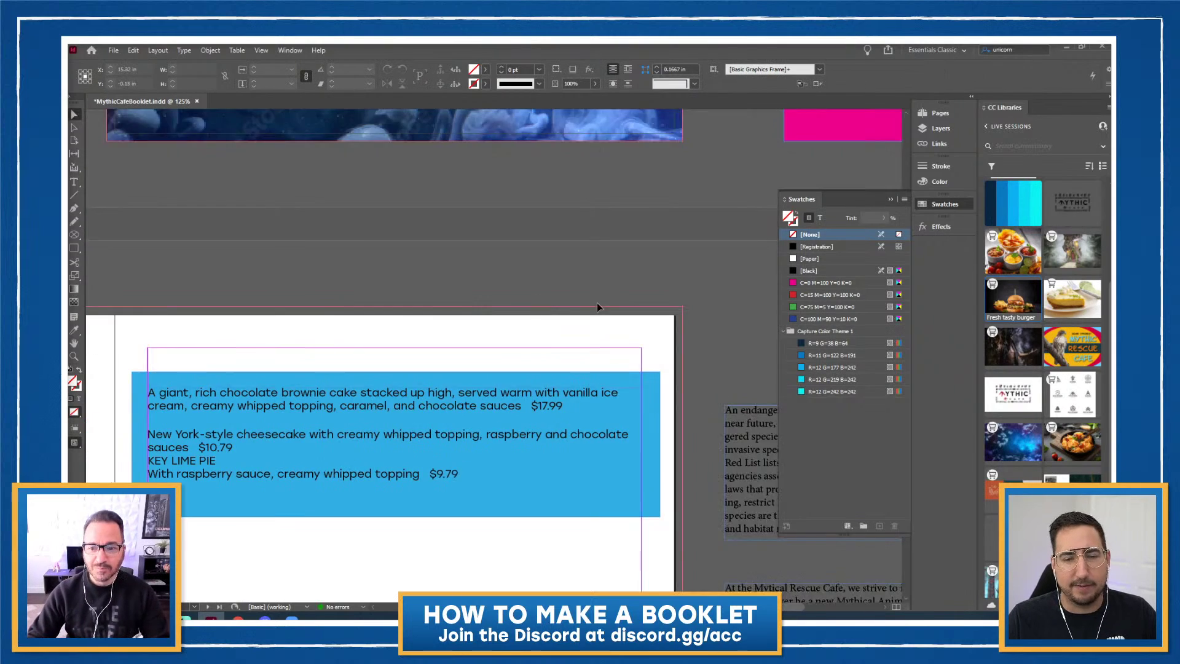
drag(599, 308, 264, 224)
drag(361, 357, 353, 186)
click(444, 234)
drag(341, 295, 244, 252)
drag(255, 174, 161, 458)
drag(338, 234, 227, 186)
drag(328, 348, 504, 414)
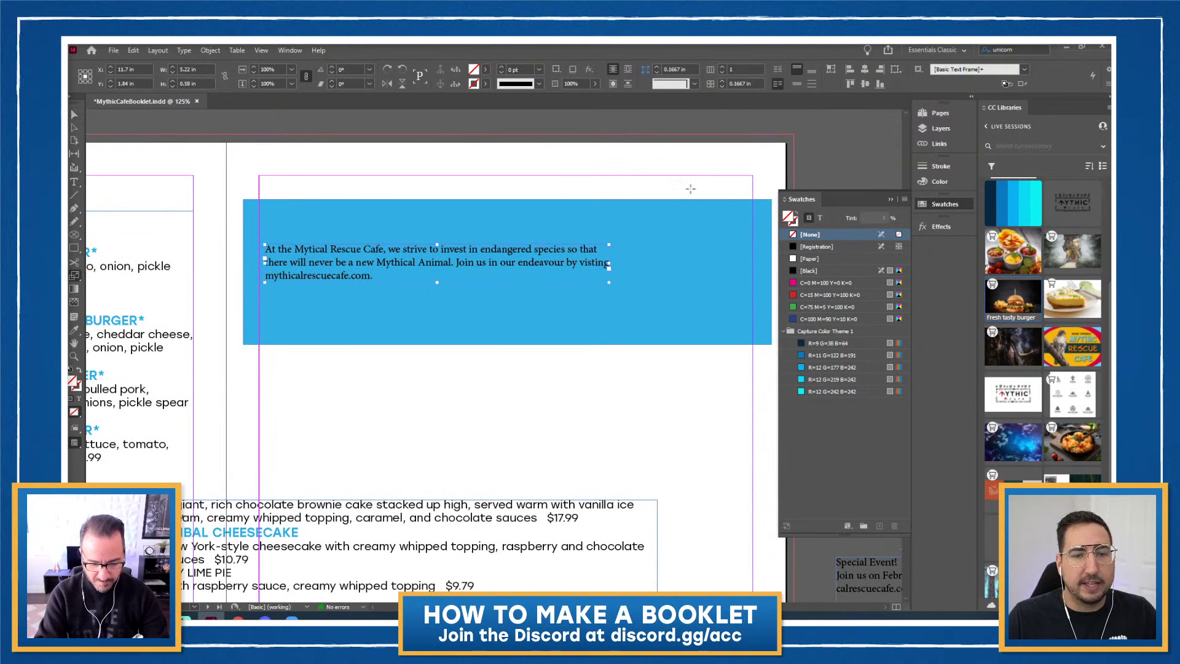
Scale the Mytical Rescue Cafe text block up to about 7.15 in wide and fill its frame with the C=0 M=100 Y=0 K=0 swatch
key(ctrl+alt+3)
drag(520, 278, 541, 252)
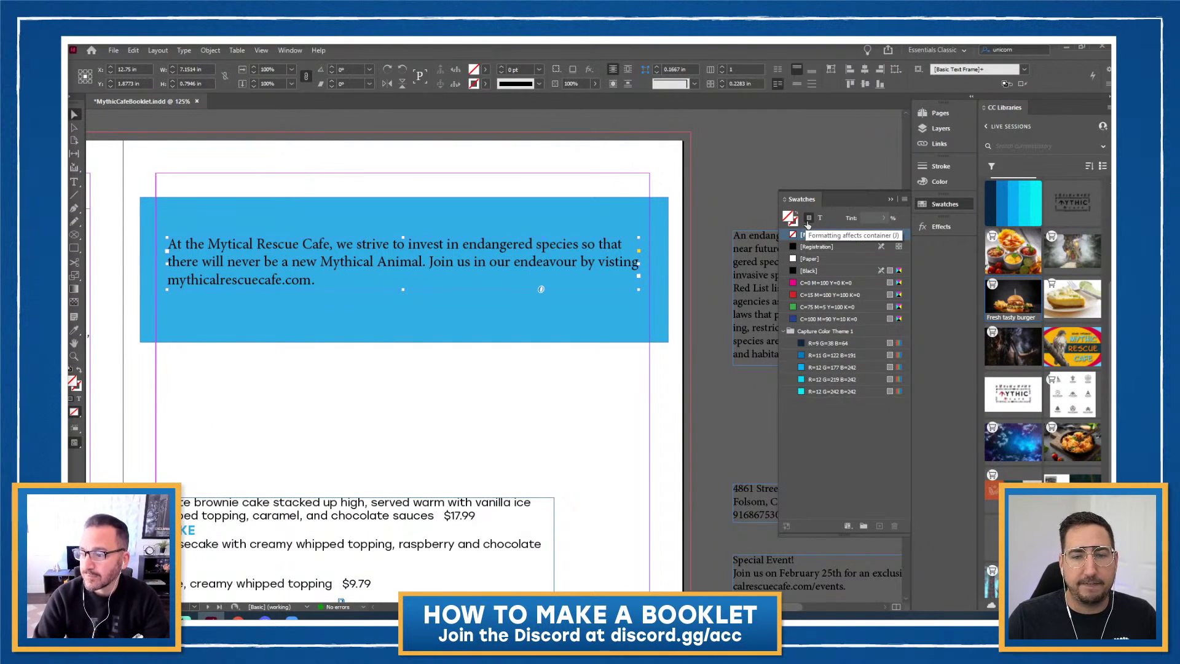
click(817, 271)
click(821, 282)
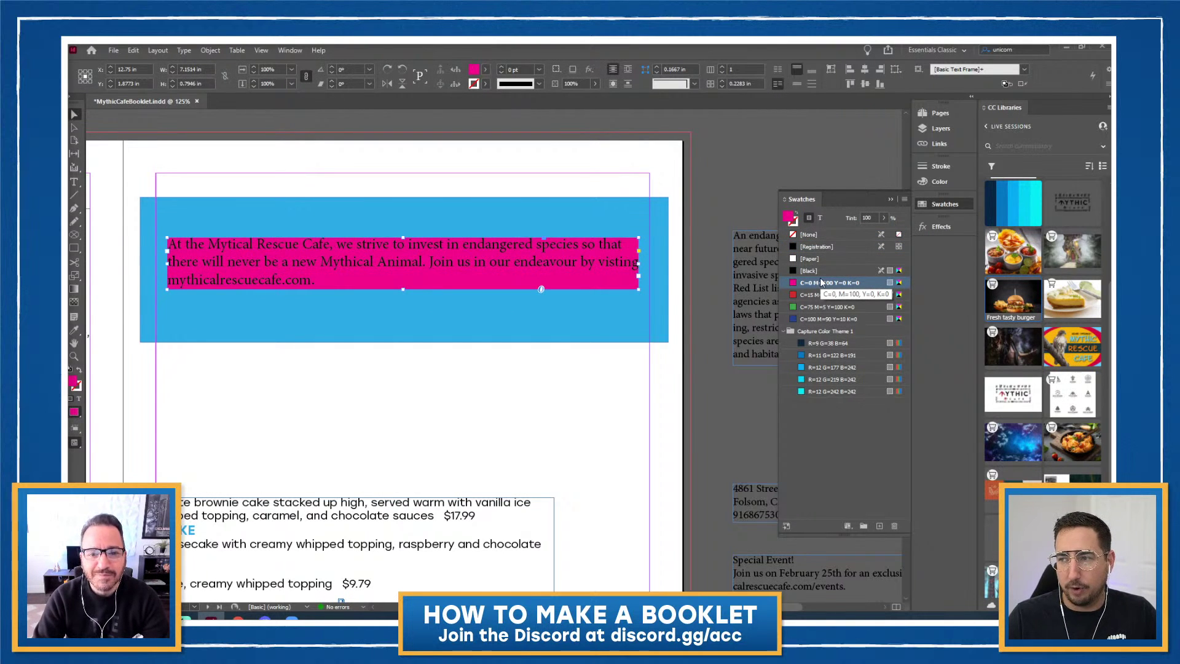
Reset the Mytical Rescue Cafe frame's fill to None and apply the C=15 M=100 Y=100 K=0 swatch to its text
click(810, 270)
click(809, 234)
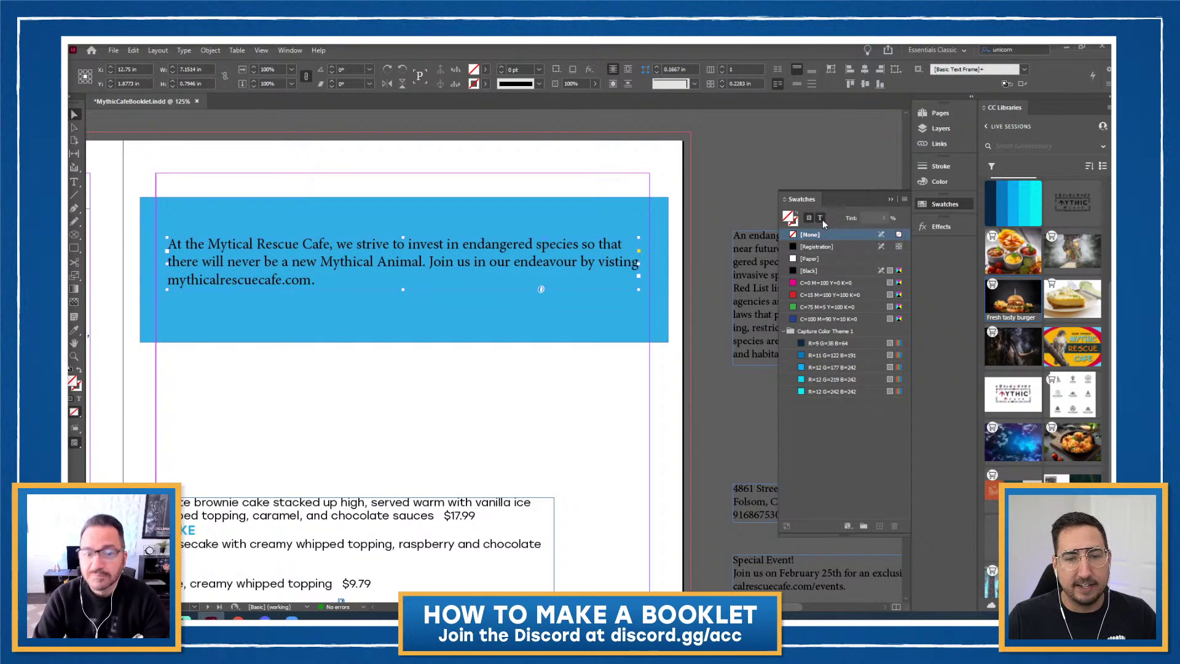
click(821, 219)
click(817, 294)
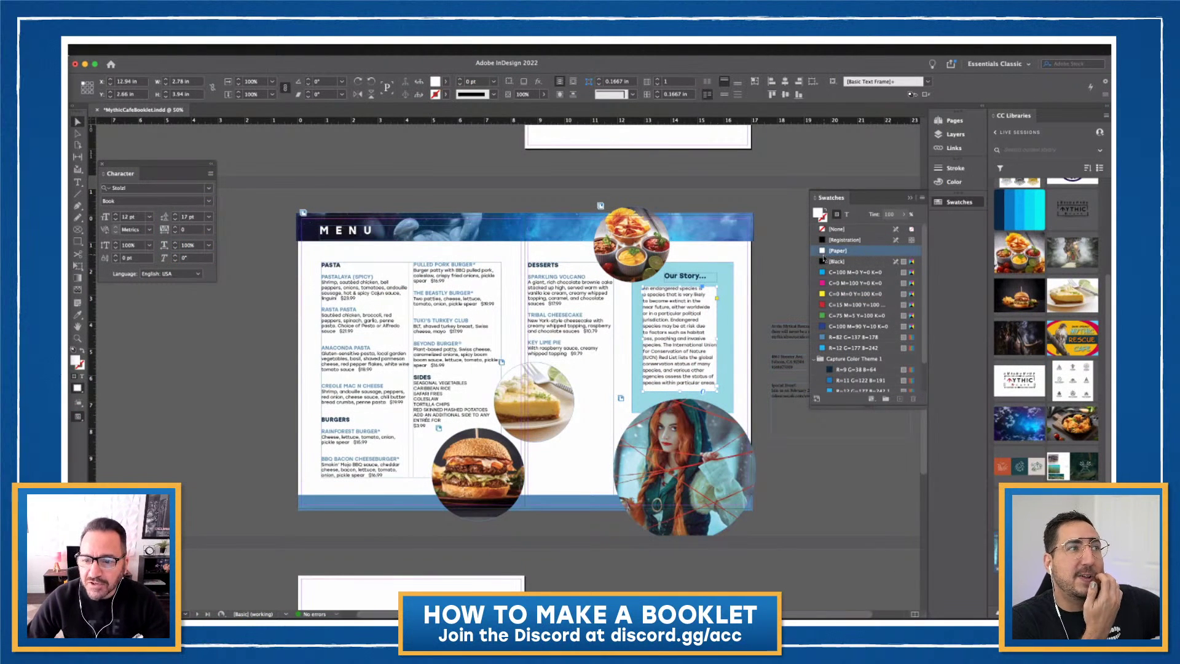
In the menu spread's copy of the booklet, remove the story text frame's fill, color its text with the Paper swatch and deselect it
click(835, 229)
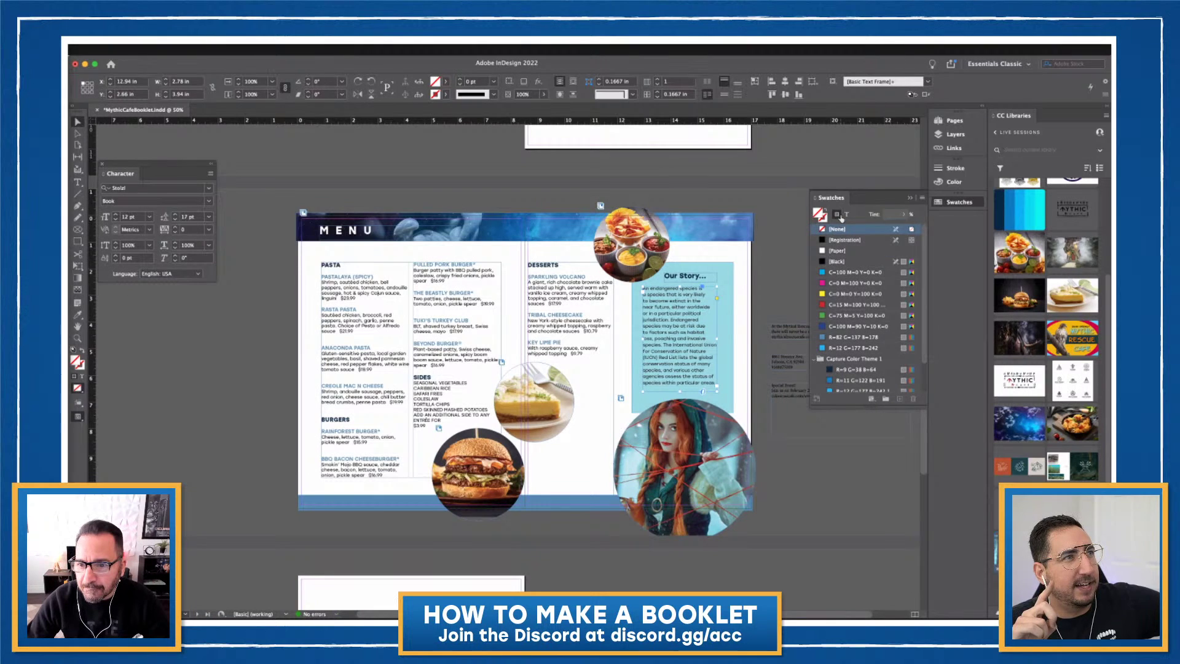
click(848, 214)
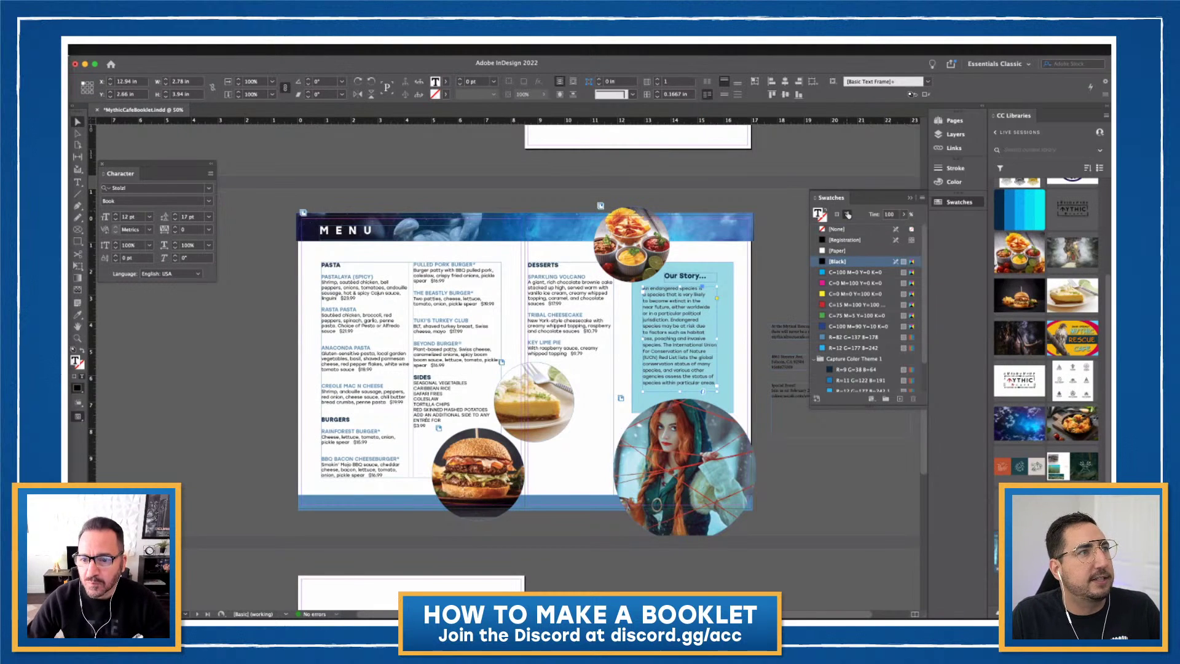
click(838, 250)
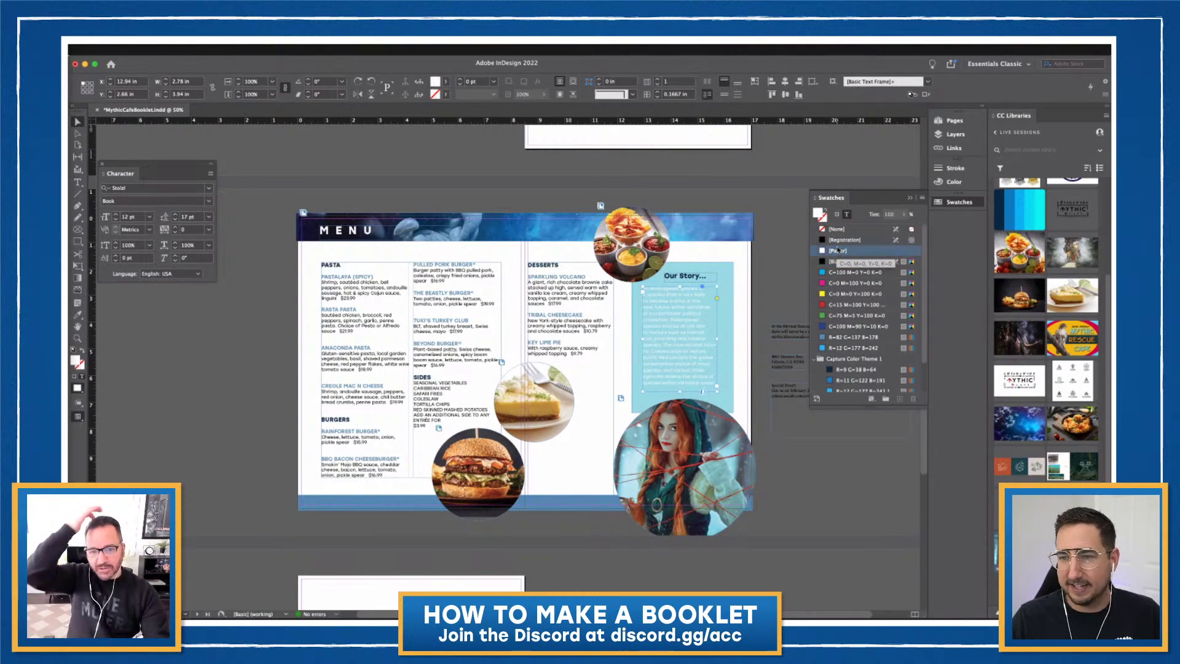
click(784, 272)
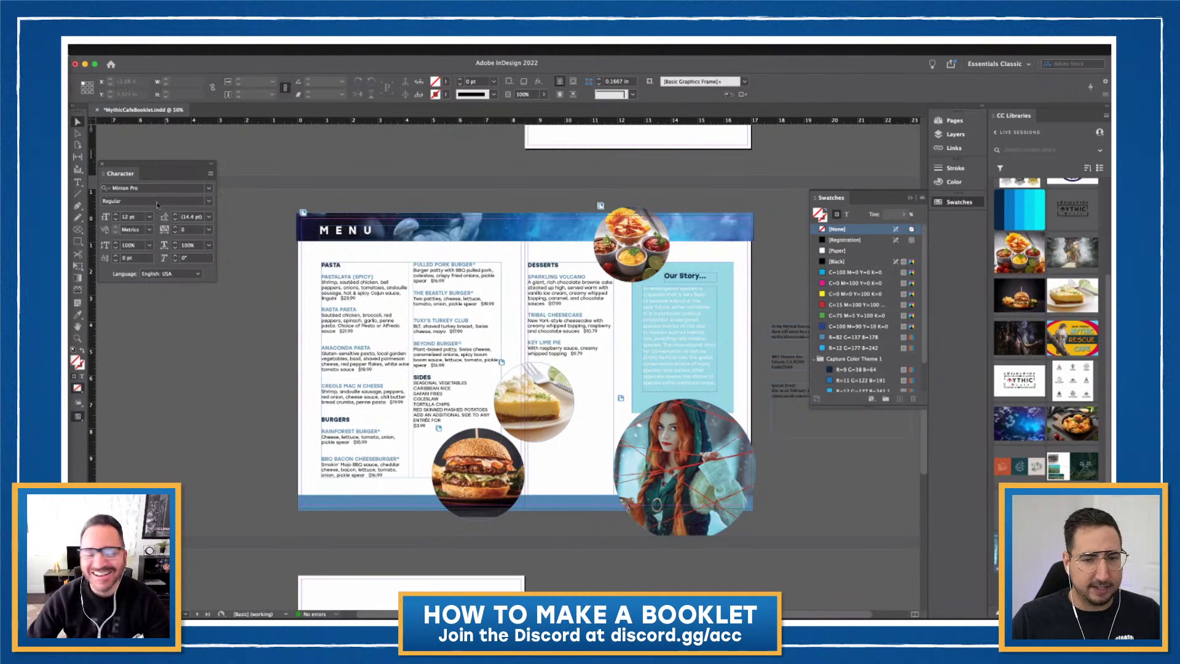
click(412, 163)
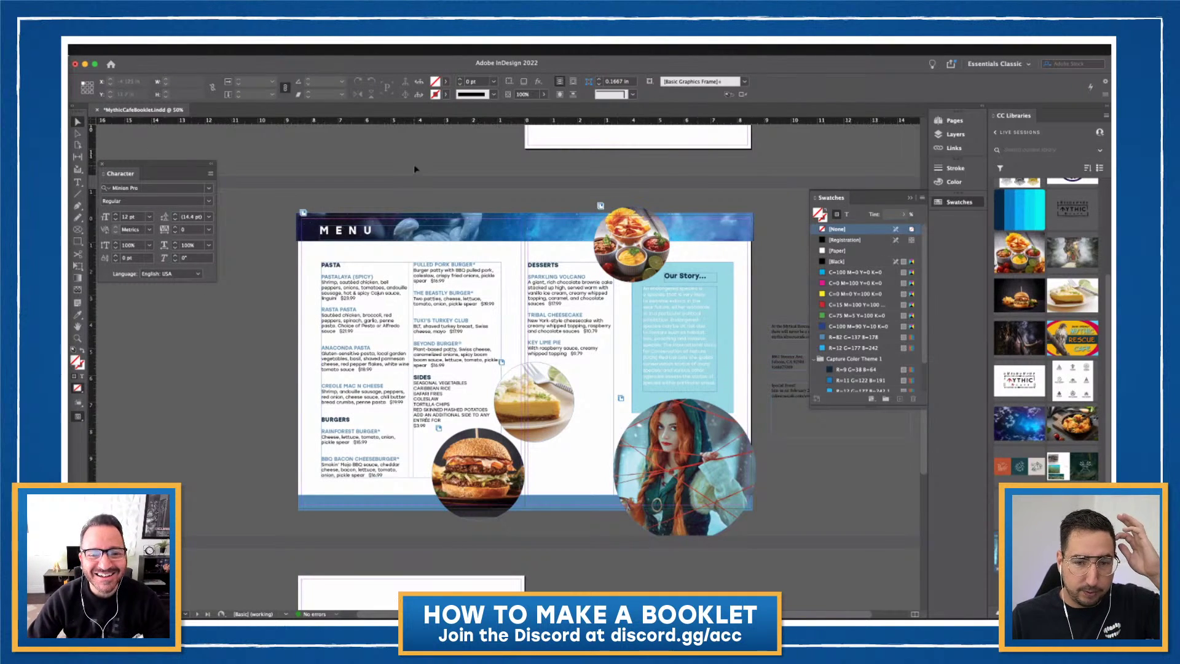
click(289, 308)
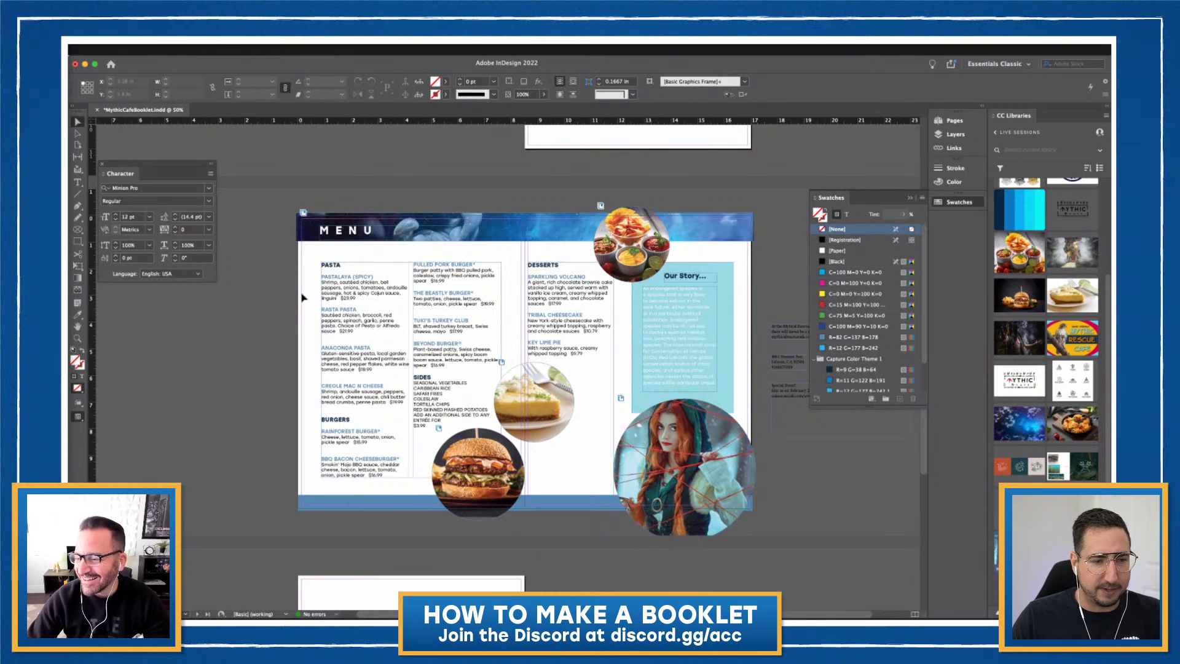
scroll(249, 328, down, 1)
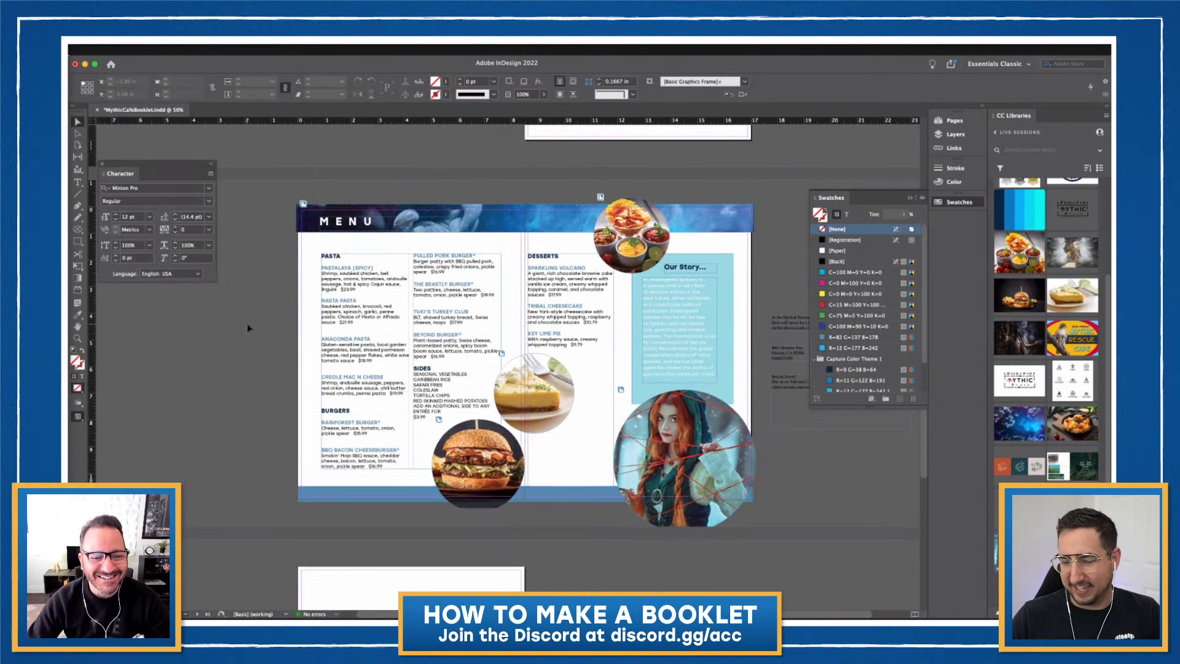
scroll(249, 329, down, 1)
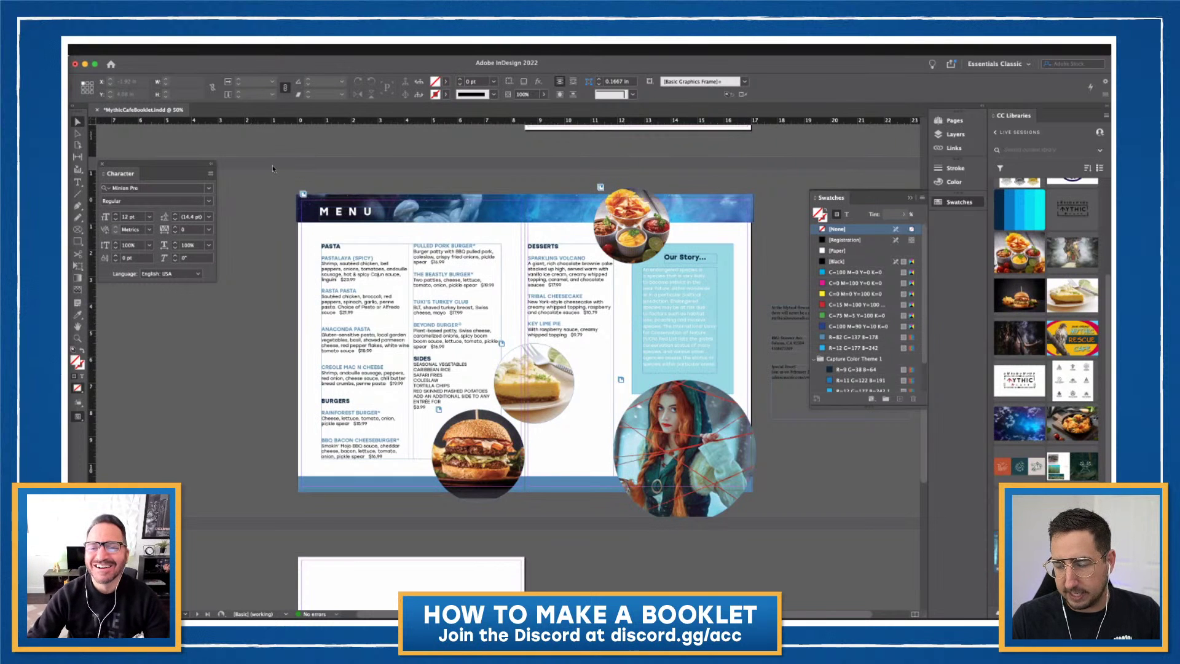
Switch to Discord and examine the enlarged illustration of the woman at the arched window posted in the homework channel
key(super+Tab)
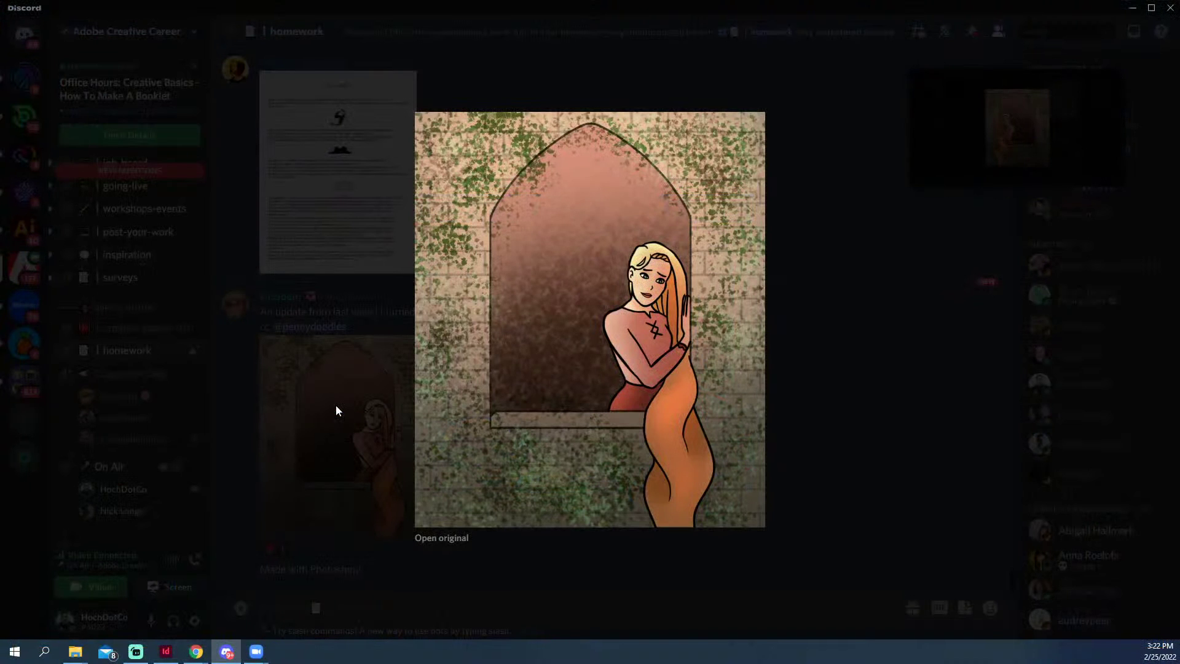
click(369, 386)
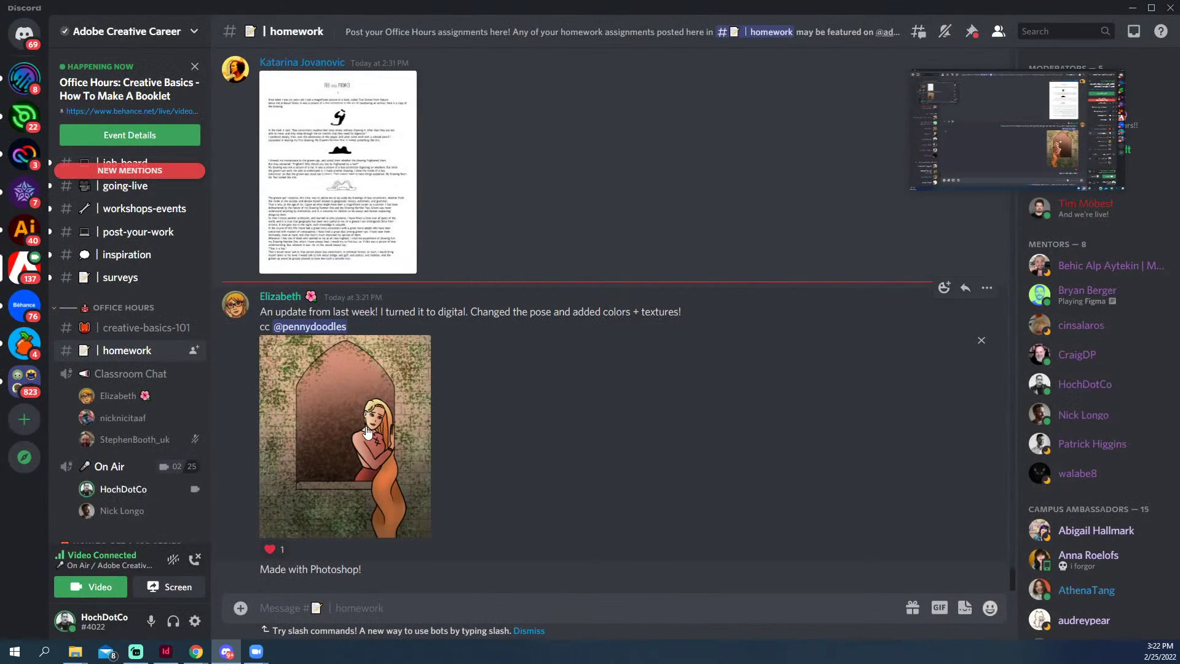
click(355, 446)
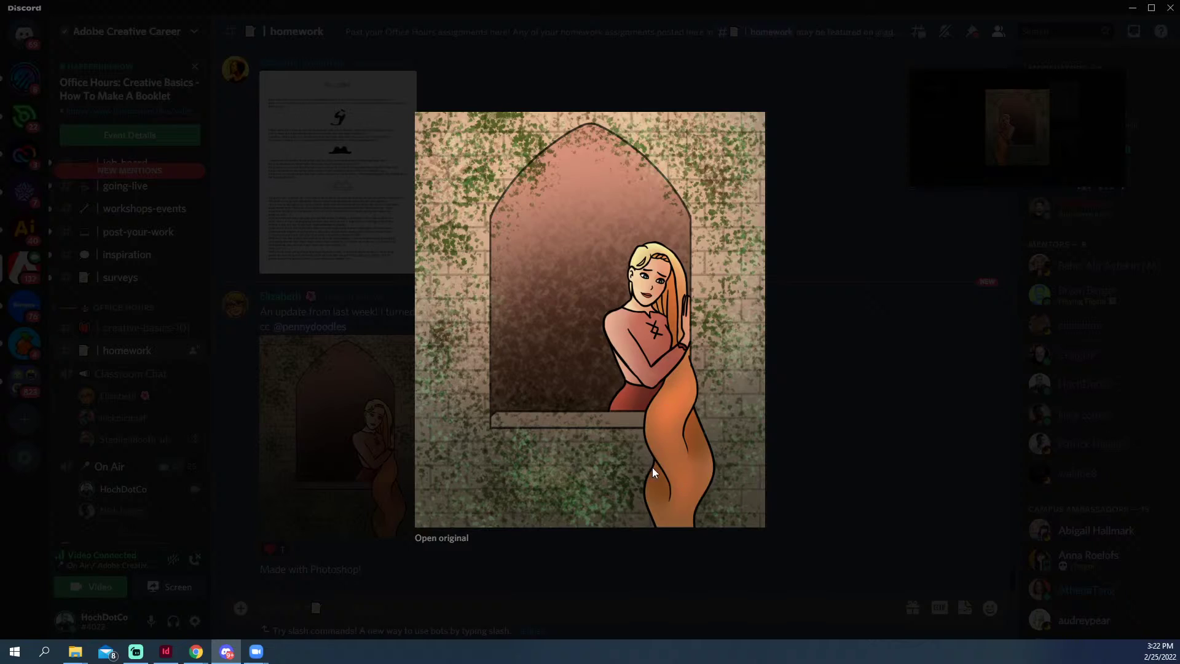
click(355, 324)
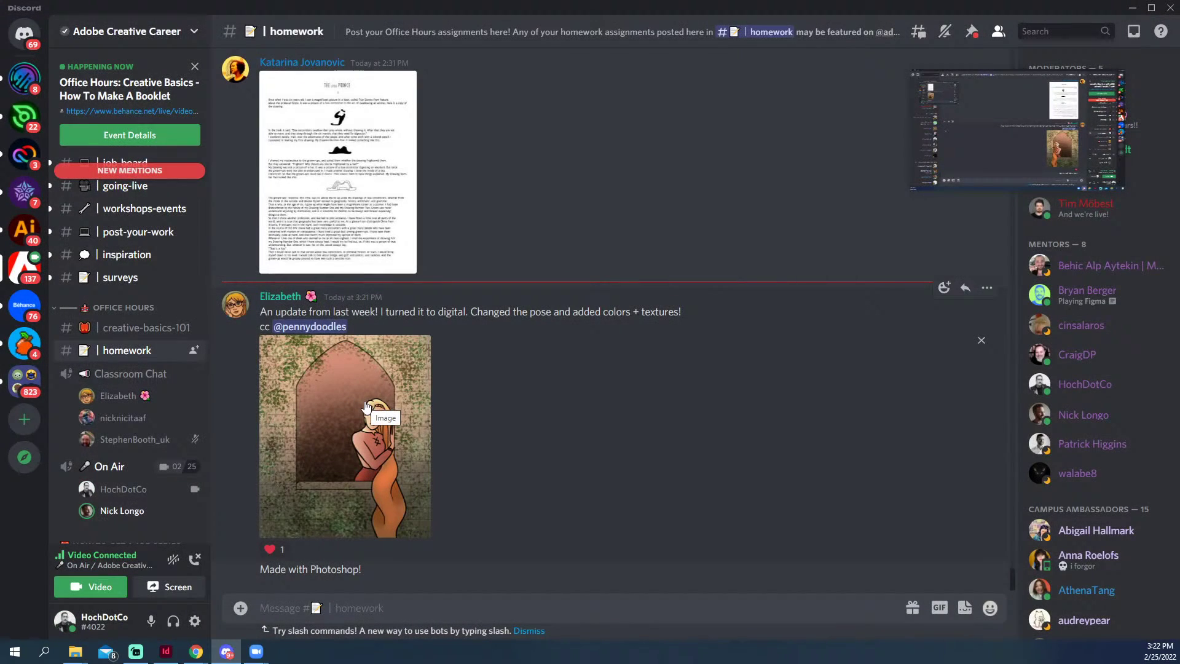